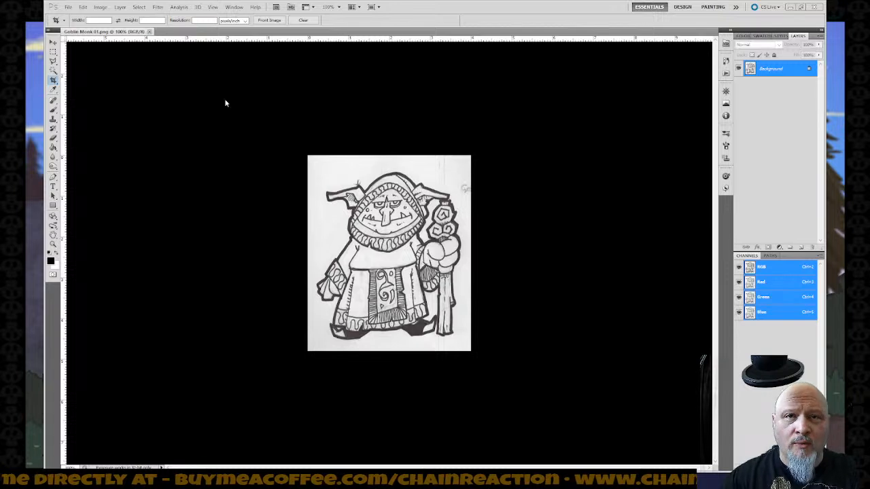
- Apply a Brightness/Contrast adjustment of brightness -24 and contrast 100 to the goblin monk scan, and save the image
click(101, 8)
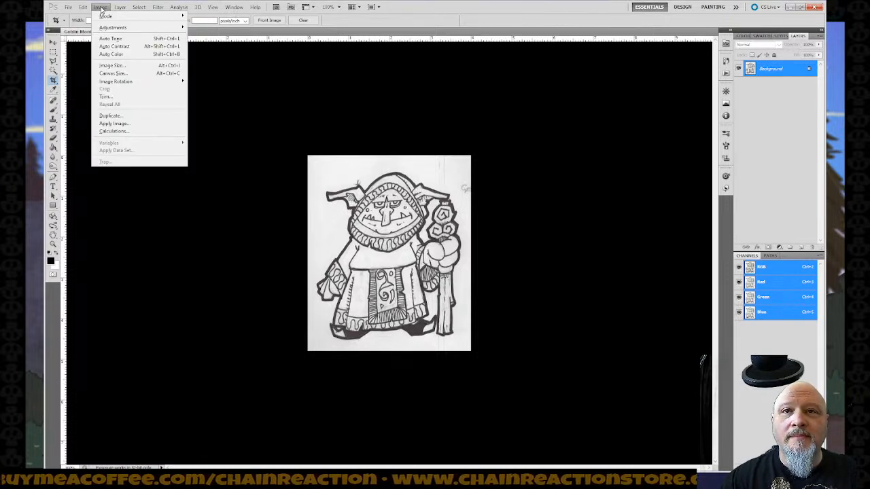
mouse_move(116, 28)
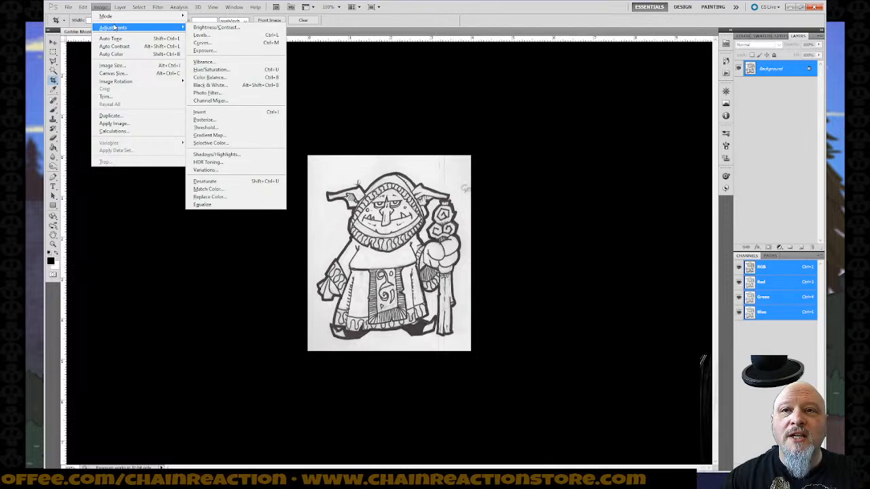
click(215, 27)
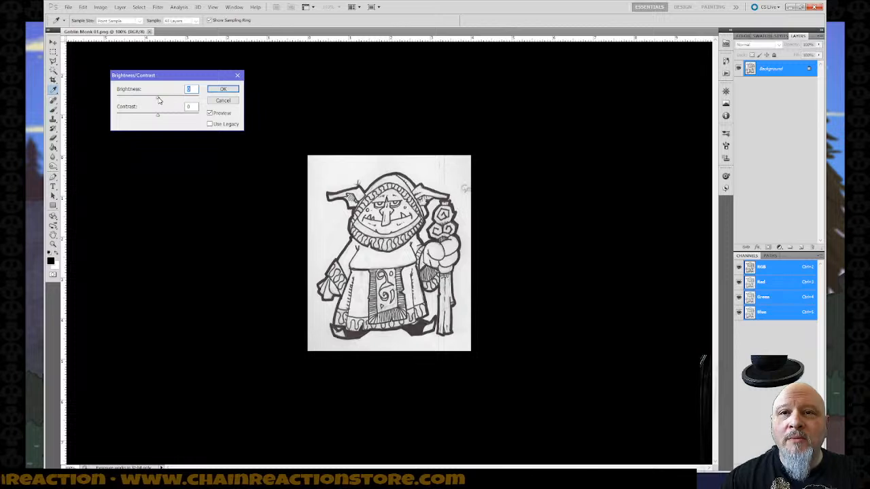
drag(159, 101, 203, 130)
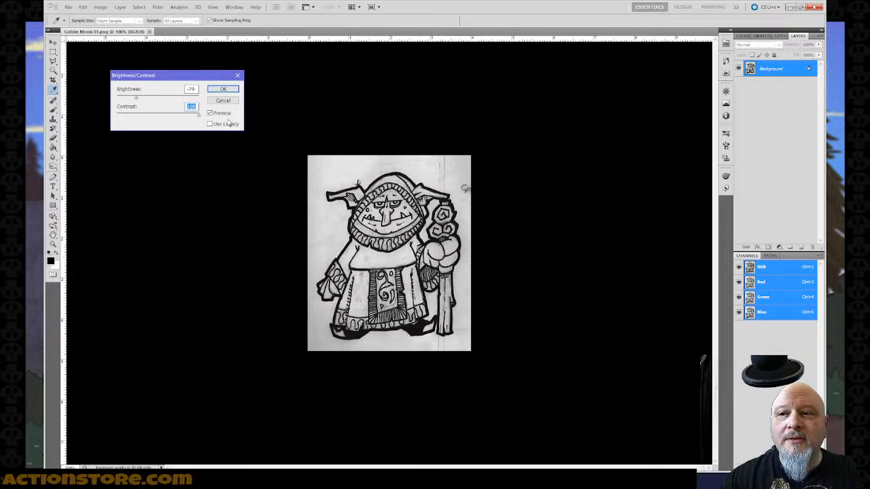
drag(137, 100, 153, 101)
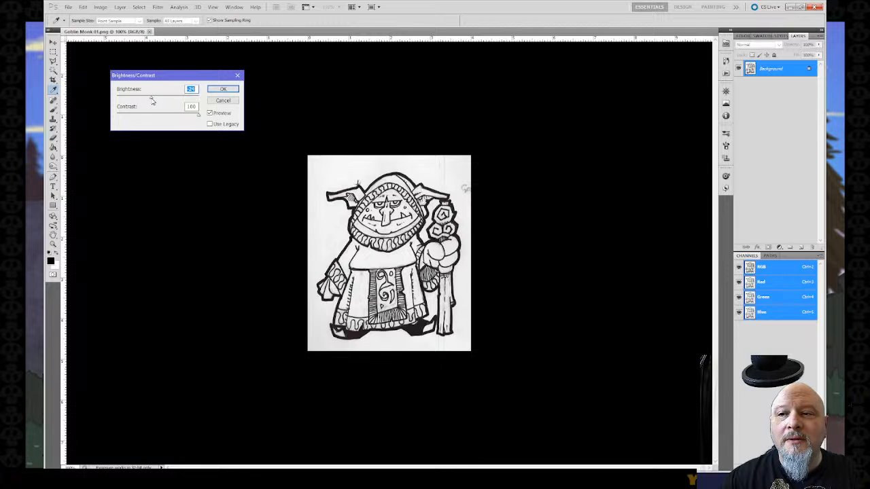
click(221, 89)
key(c)
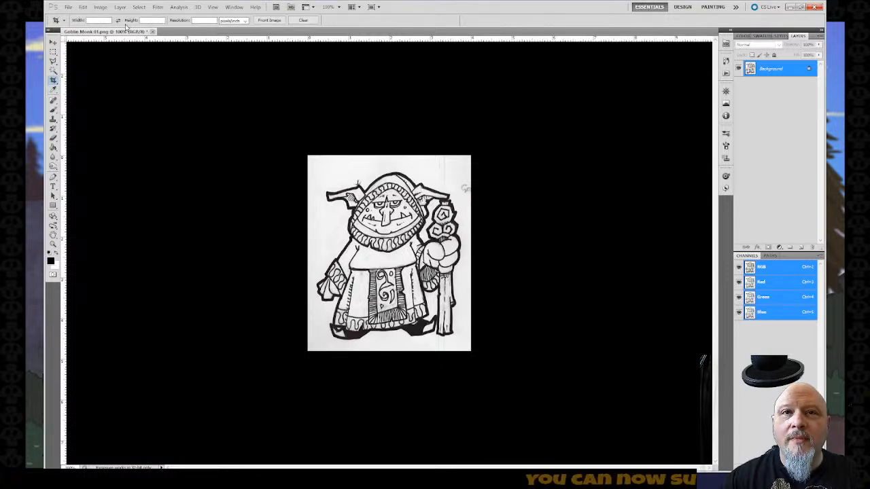
click(68, 7)
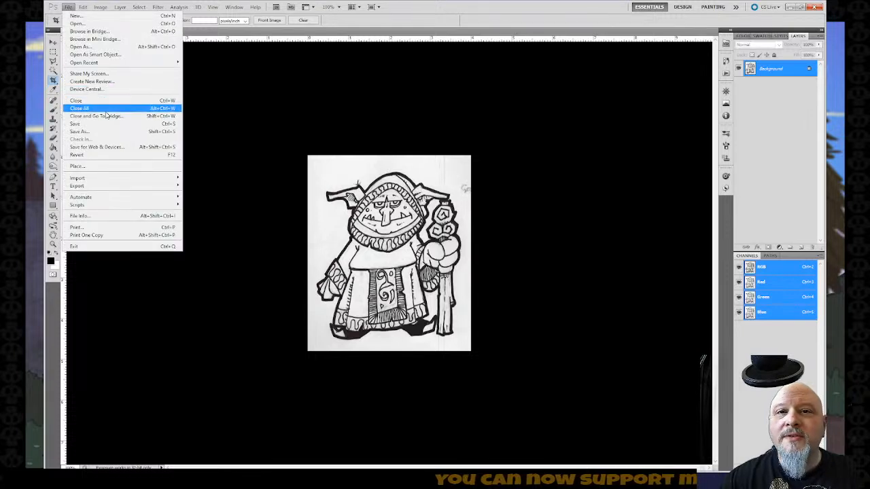
click(100, 123)
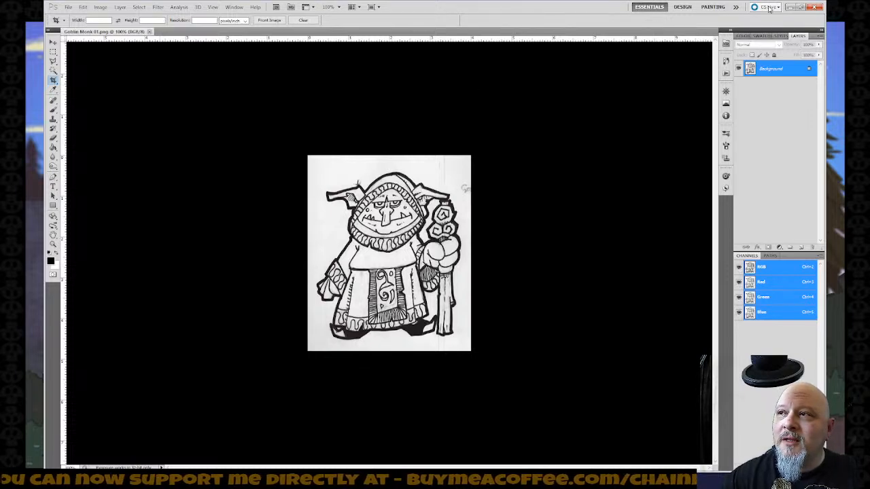
- Switch to Adobe Animate and open the recent document Base 2 10x8.fla
click(789, 7)
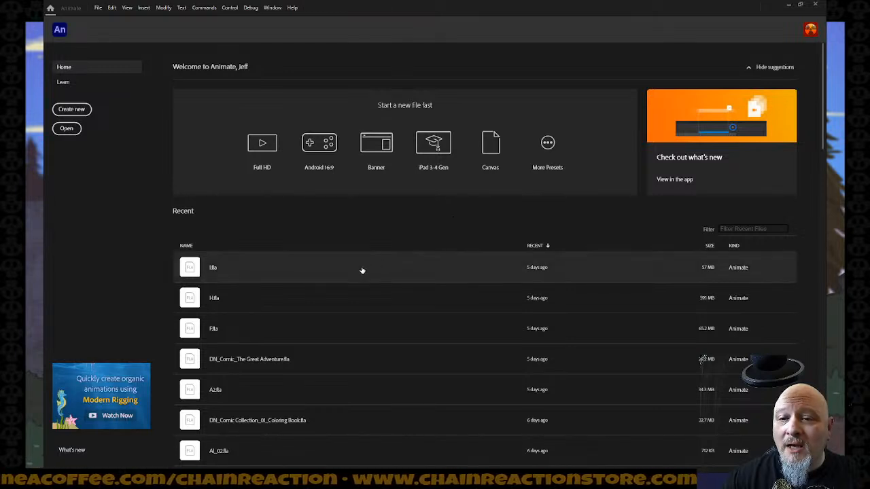
scroll(360, 271, down, 2)
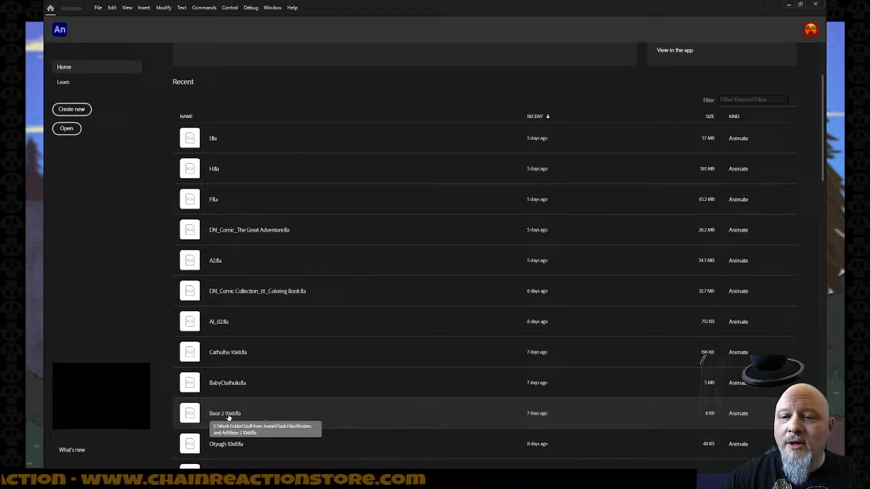
click(309, 373)
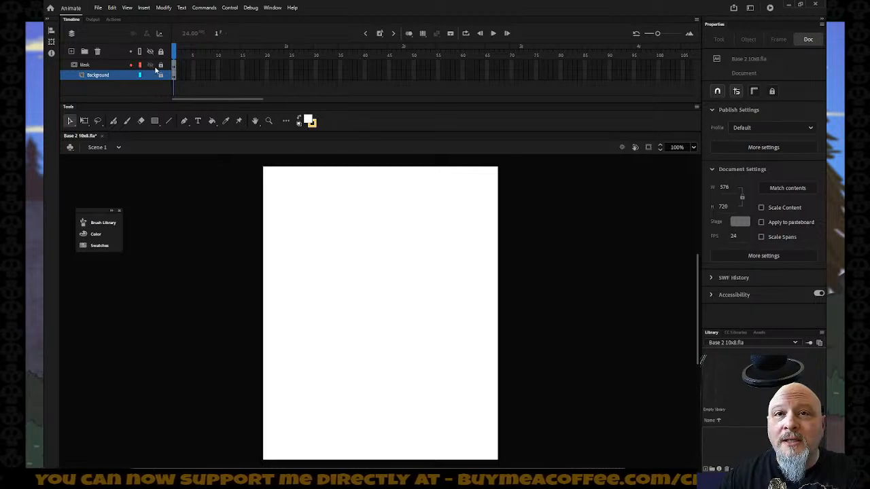
- Recolor the page-sized rectangle on the Mask layer with a solid magenta fill
click(115, 64)
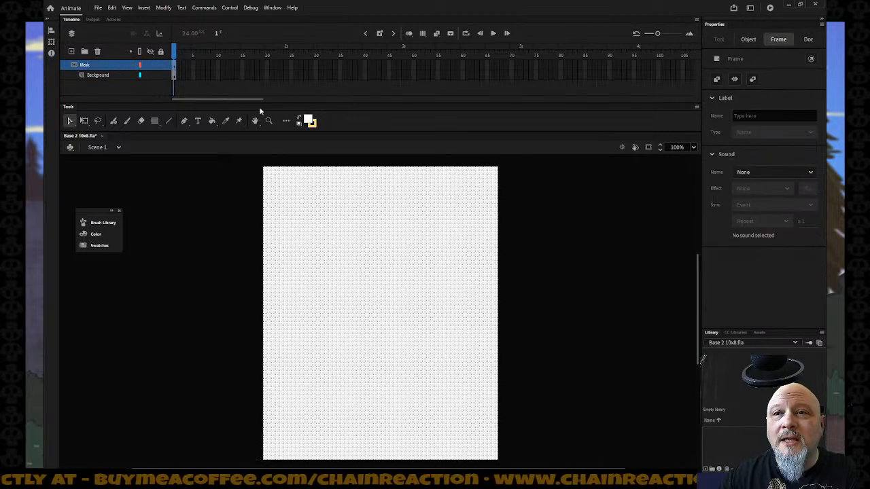
click(308, 121)
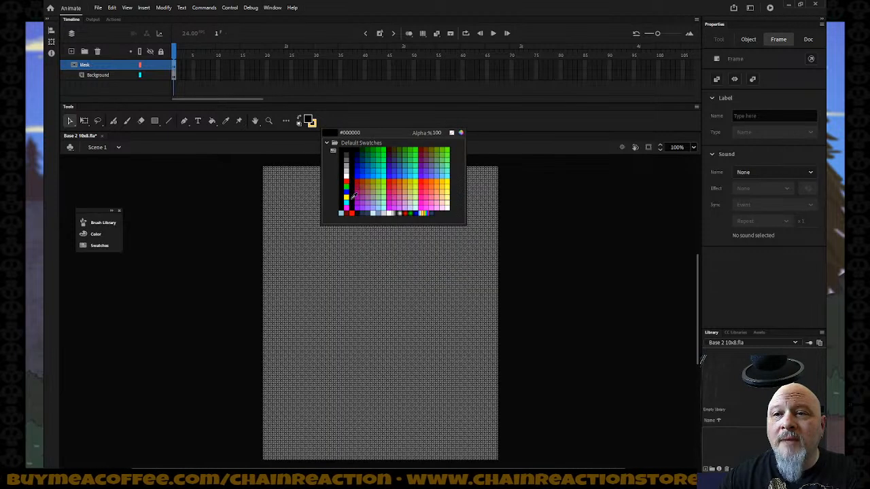
click(348, 205)
click(230, 214)
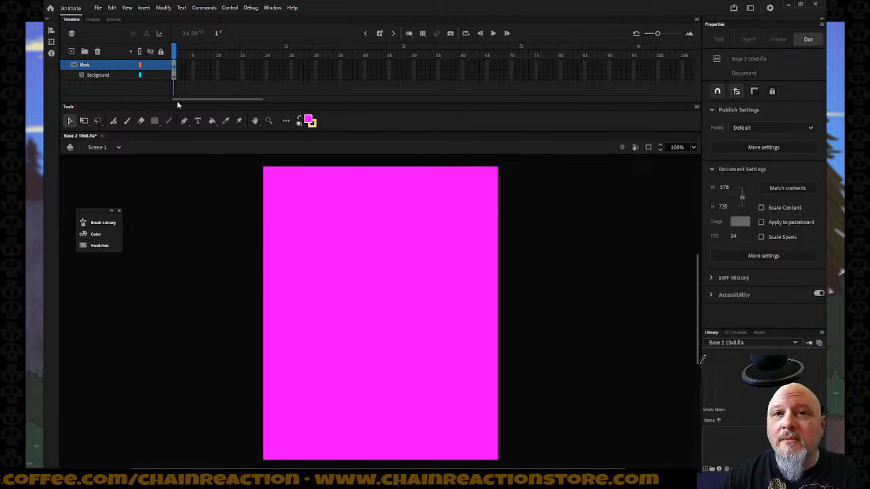
- Display the Mask layer as outlines only and save the document
click(140, 65)
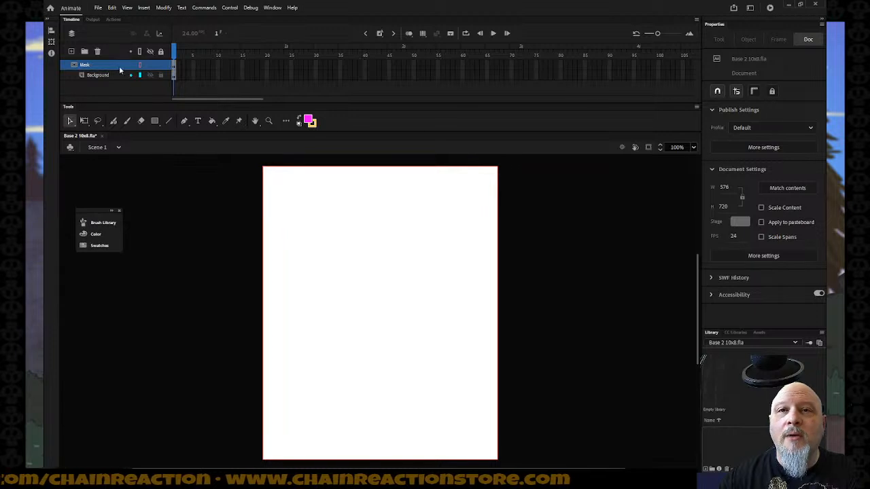
click(98, 7)
click(111, 81)
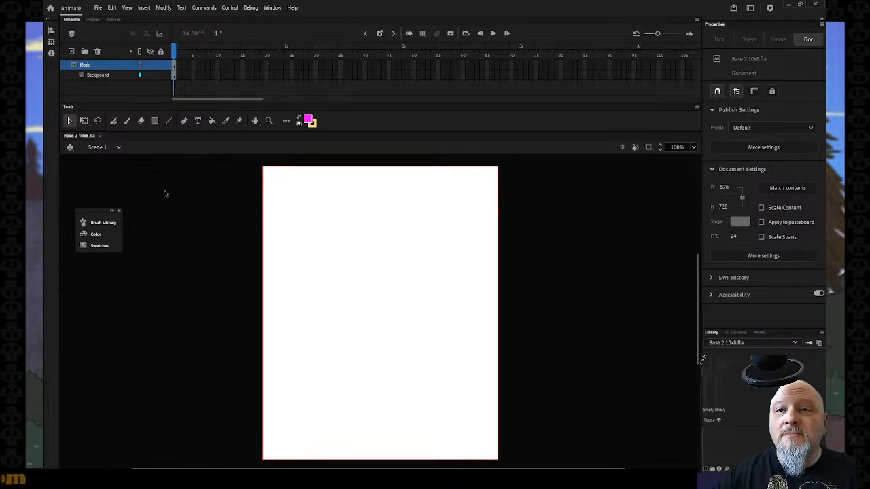
- Lock the Background and Mask layers and insert a new layer directly above Background
click(107, 75)
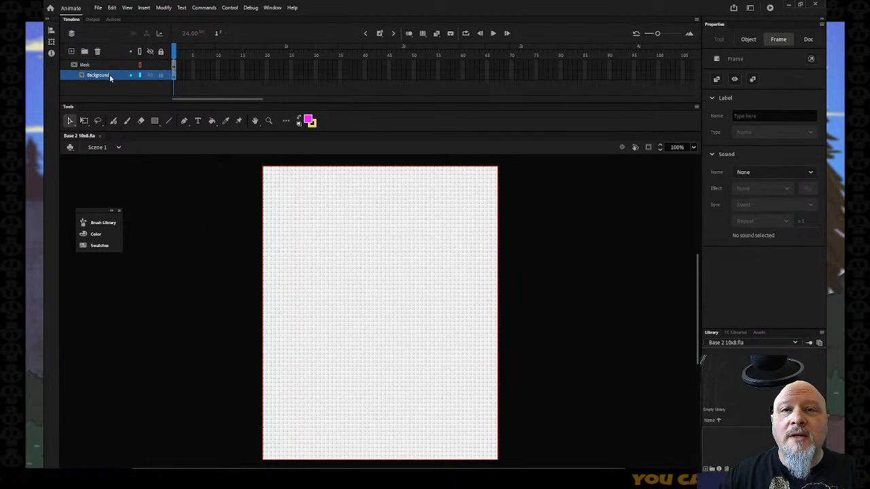
click(161, 76)
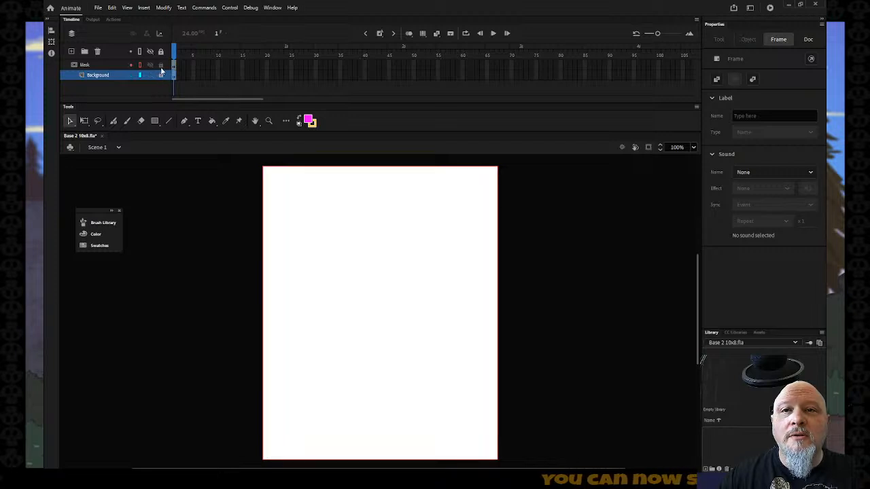
right_click(118, 78)
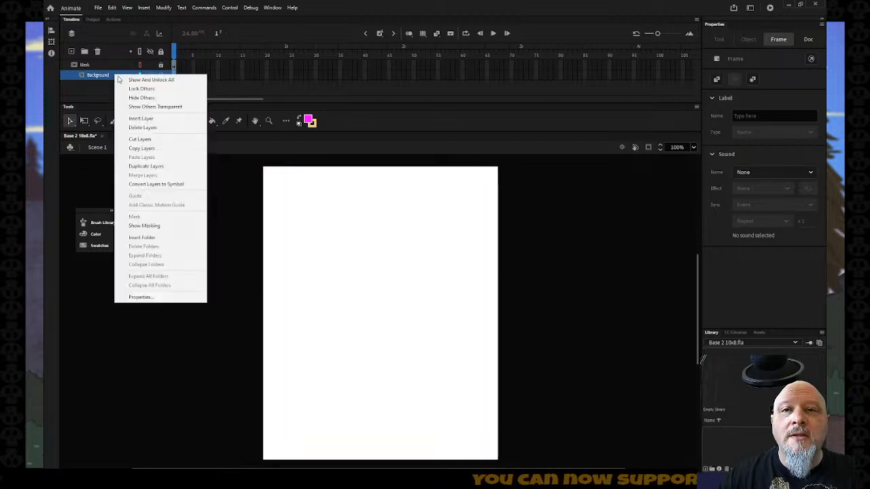
click(148, 119)
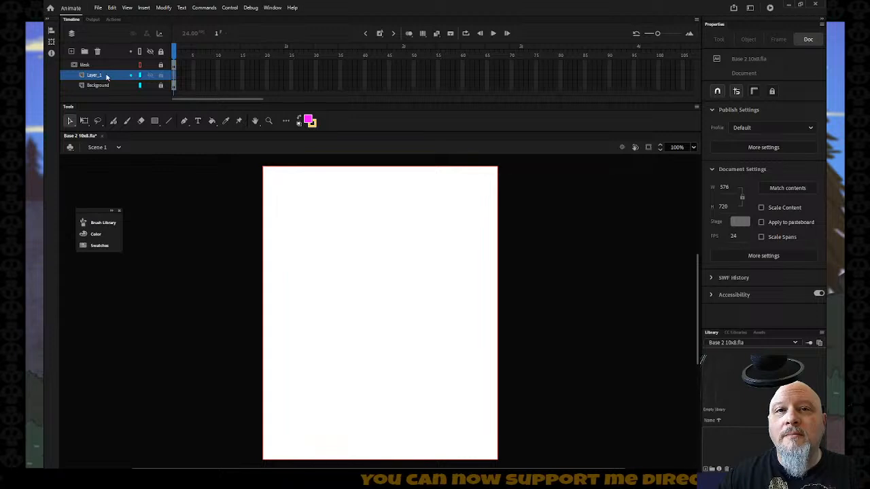
- Rename the new layer REF and save the document
double_click(99, 75)
text(A)
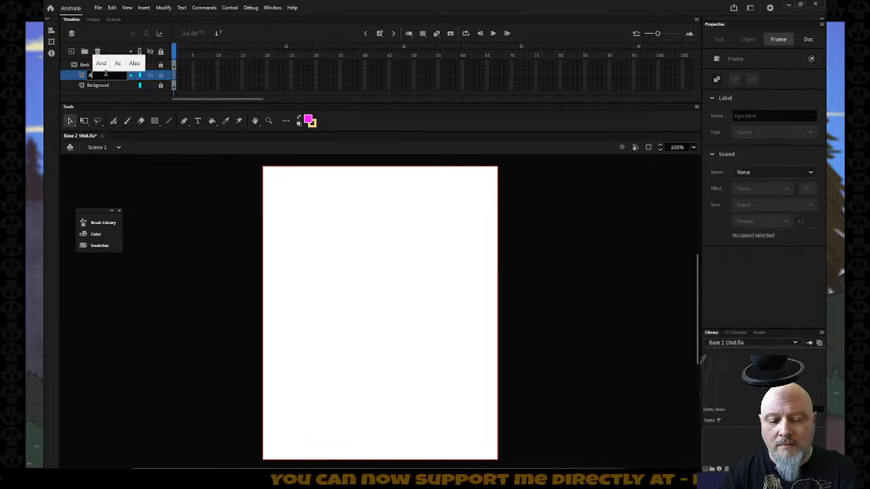
key(BackSpace)
text(REF)
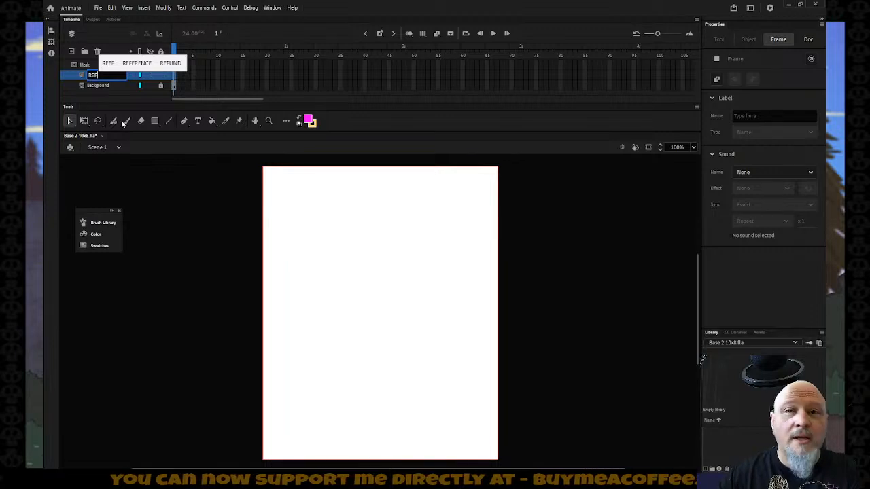
click(153, 170)
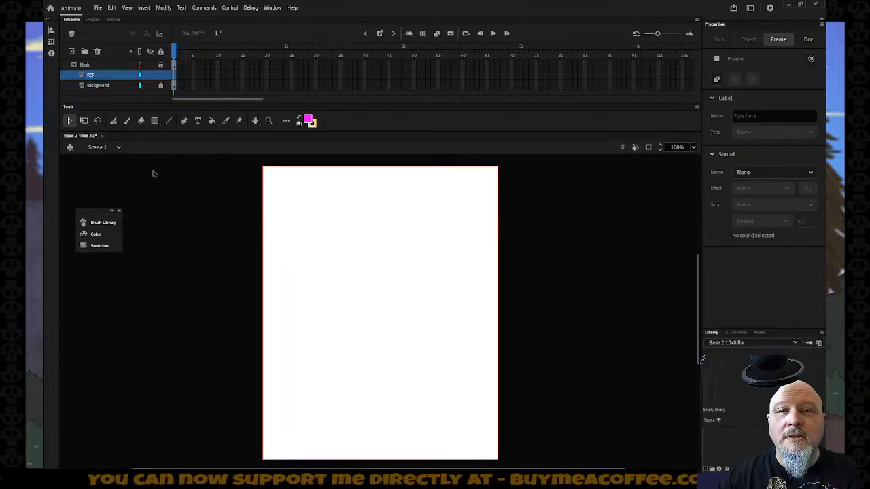
click(99, 8)
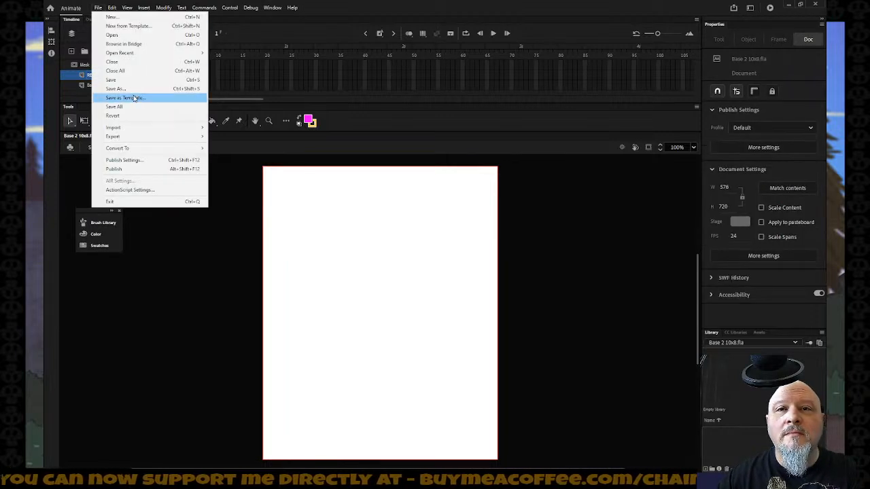
click(111, 80)
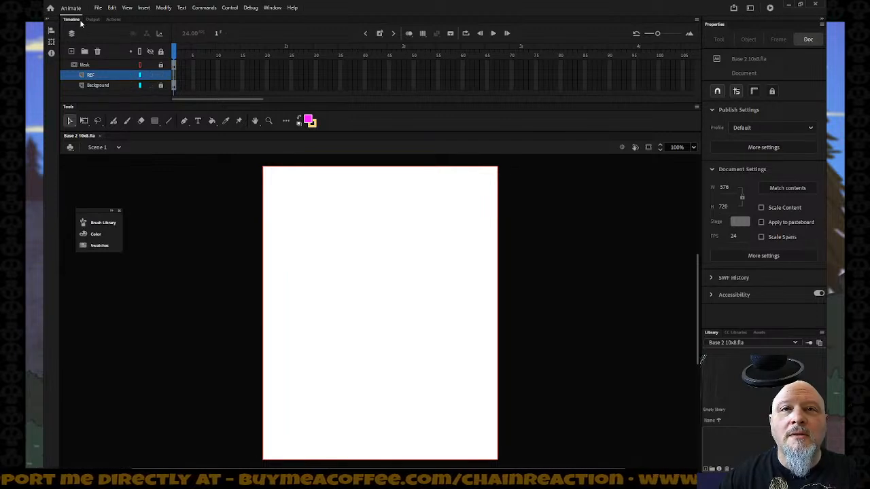
- Import Goblin-OLD.png from the Scaned Art folder onto the stage in the REF layer
click(98, 7)
mouse_move(124, 128)
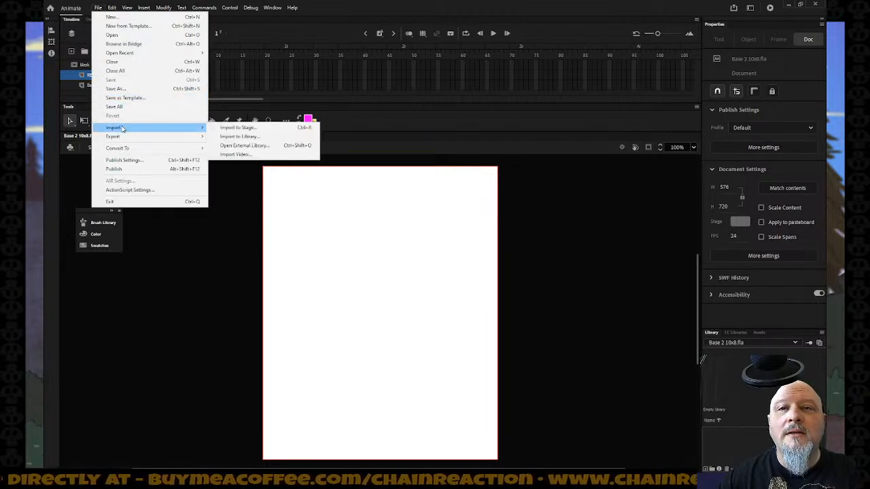
click(232, 128)
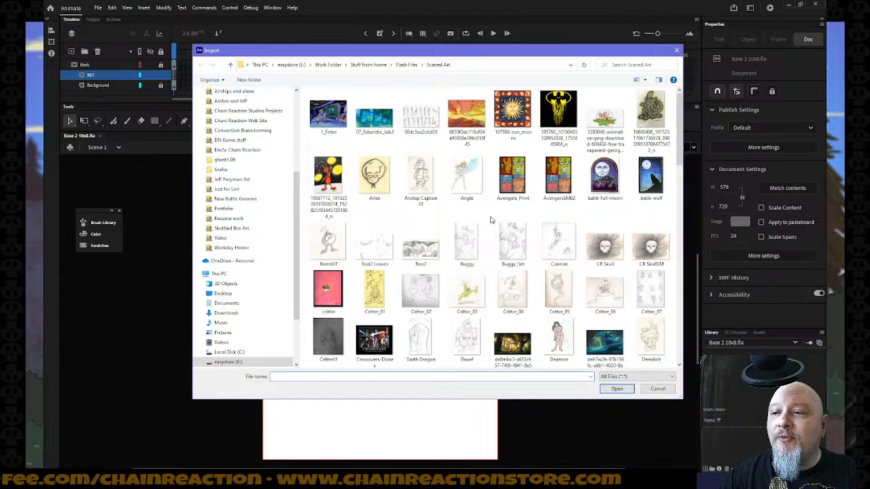
scroll(488, 225, down, 2)
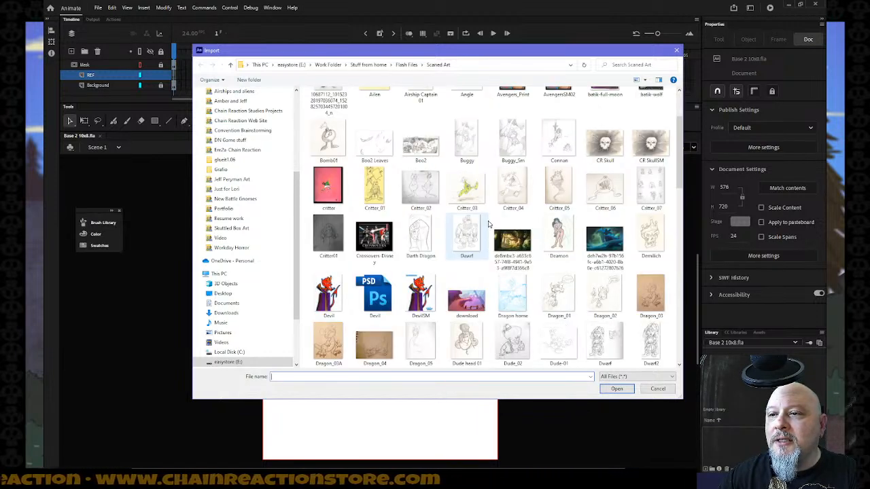
scroll(488, 225, down, 3)
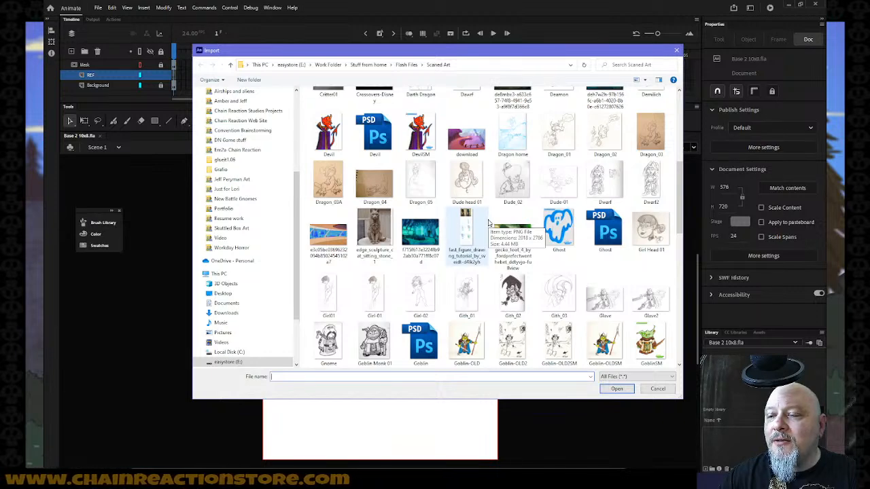
scroll(562, 285, down, 4)
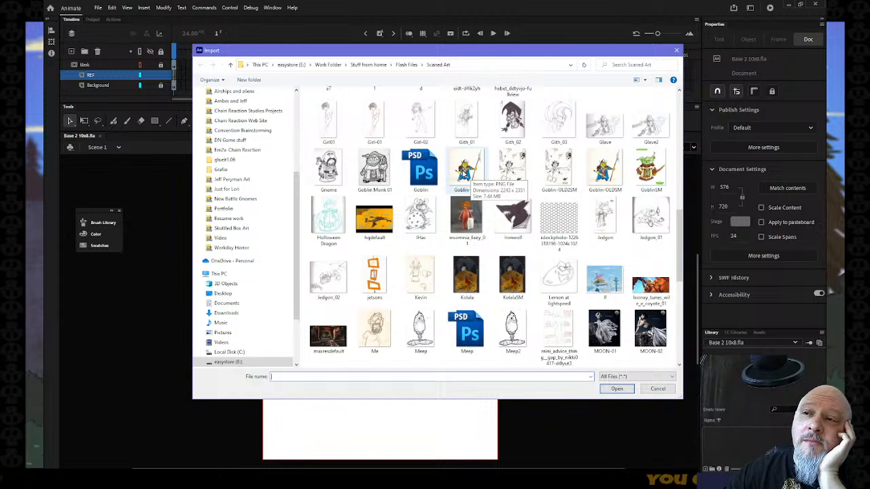
key(Escape)
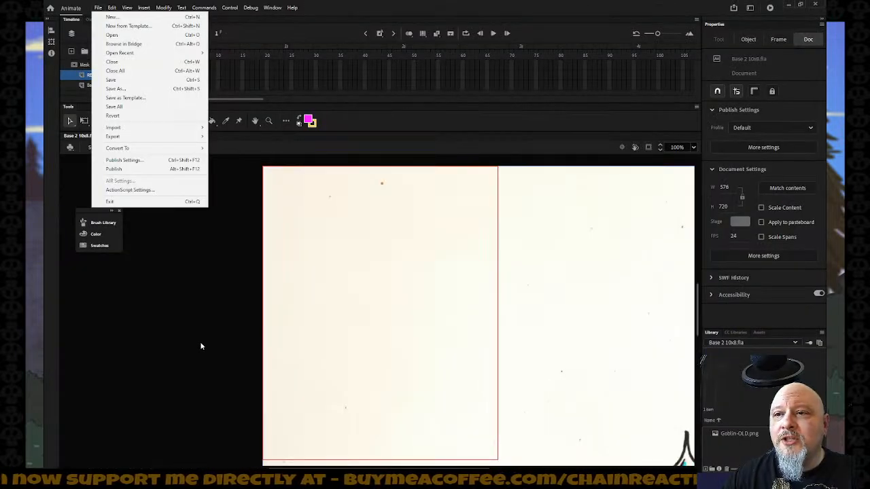
click(200, 347)
- Scale the imported goblin image down proportionally with Free Transform to about 535 by 561 px and move it over the stage
key(q)
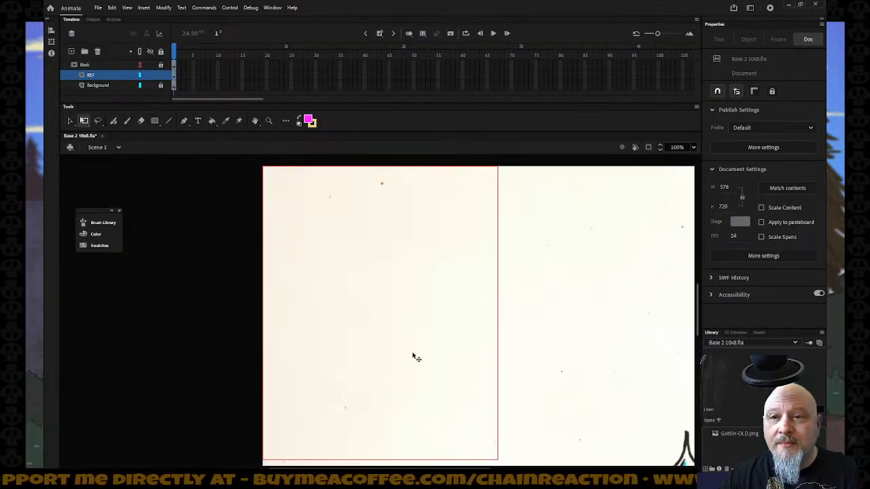
click(520, 293)
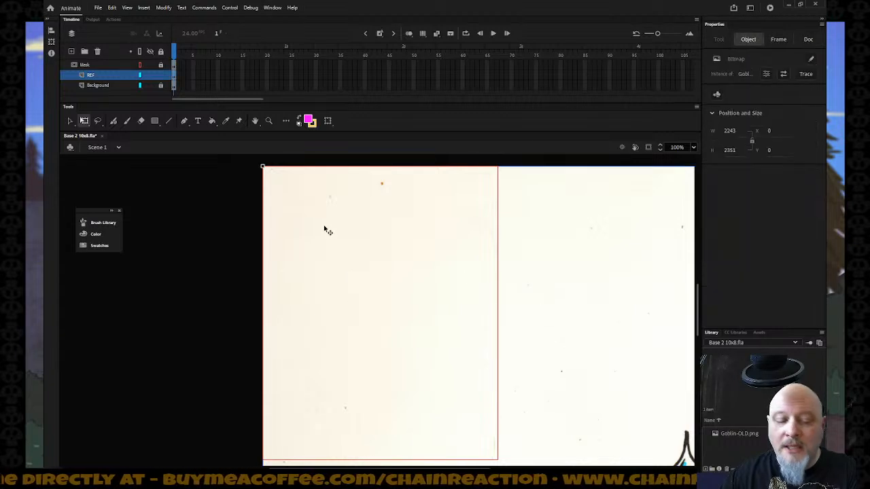
drag(262, 166, 489, 408)
drag(584, 417, 346, 238)
drag(248, 222, 369, 278)
drag(429, 351, 352, 227)
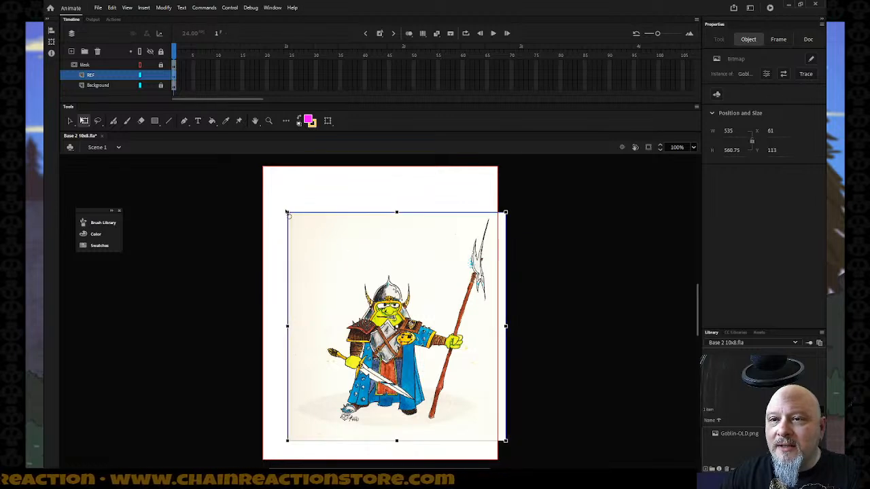
- Enlarge the goblin image to about 768 by 805 px and position it at about X -90, Y -53
drag(287, 213, 196, 153)
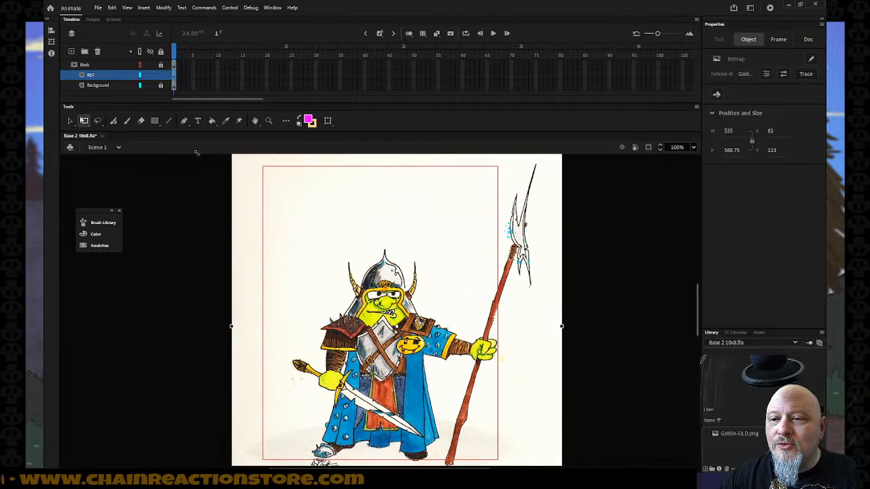
drag(330, 313, 325, 219)
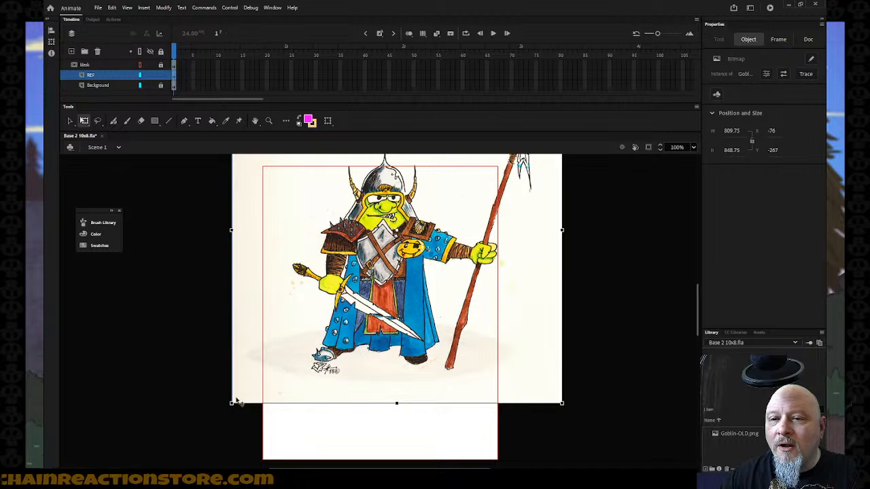
drag(233, 402, 105, 432)
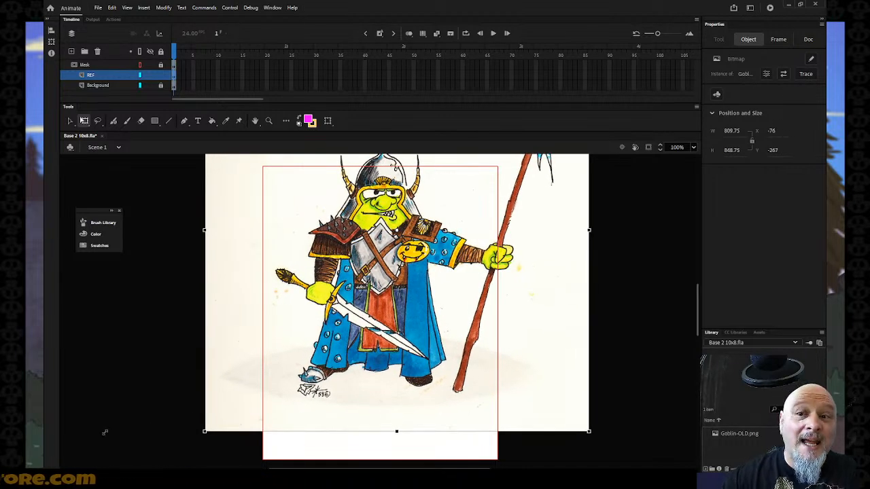
drag(105, 432, 221, 394)
drag(361, 355, 349, 431)
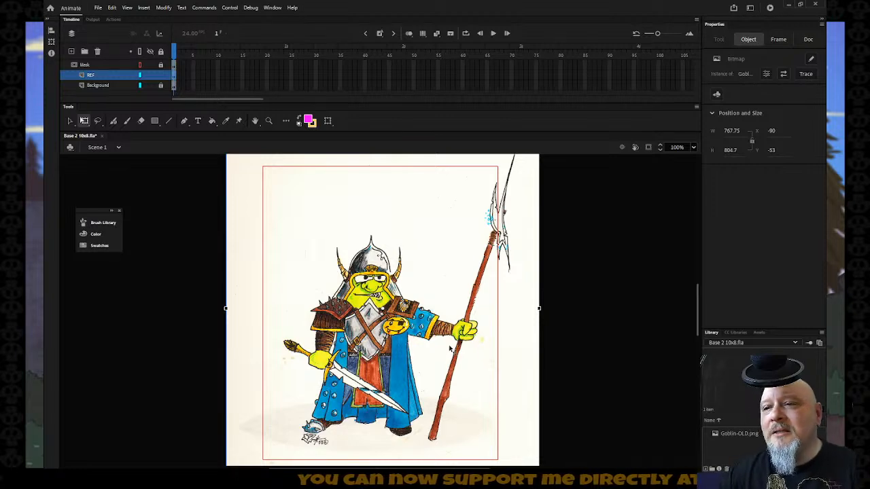
- Reduce the goblin image to about 702 by 736 px and shift it to about X -105, Y -16, fitting the figure inside the mask outline
drag(387, 324, 376, 323)
scroll(381, 320, up, 3)
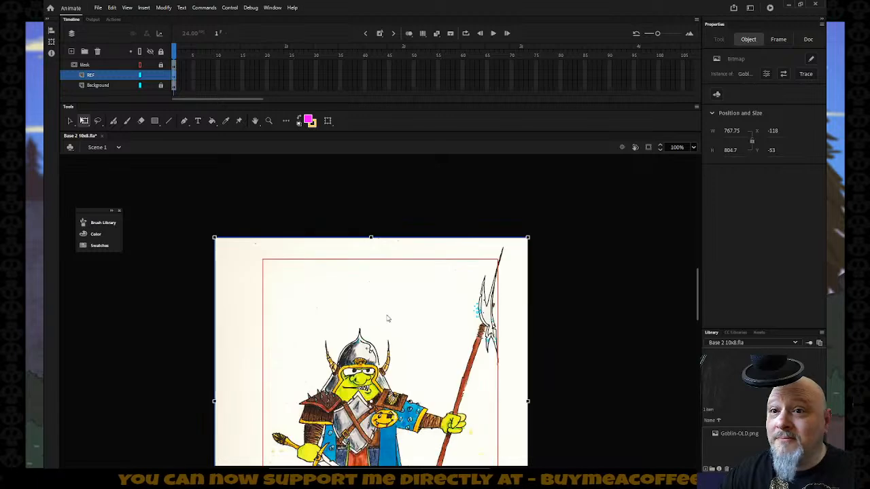
scroll(388, 316, down, 5)
scroll(387, 317, up, 3)
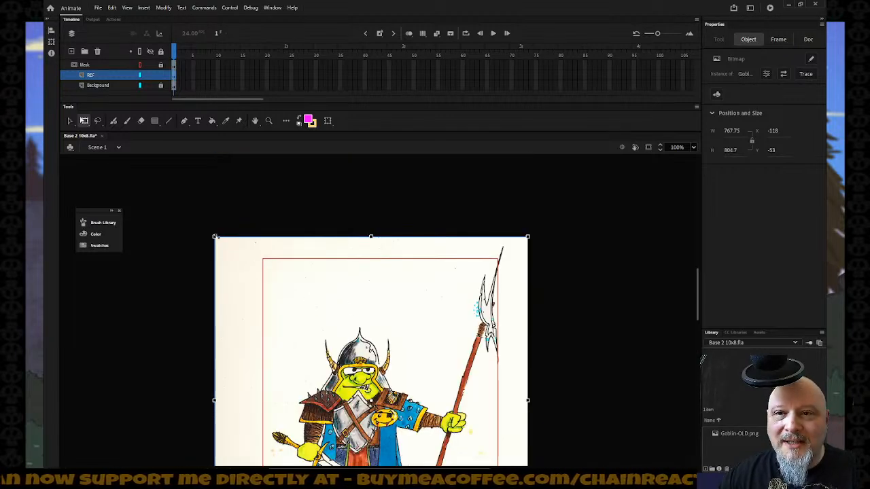
drag(215, 237, 228, 249)
scroll(304, 277, down, 3)
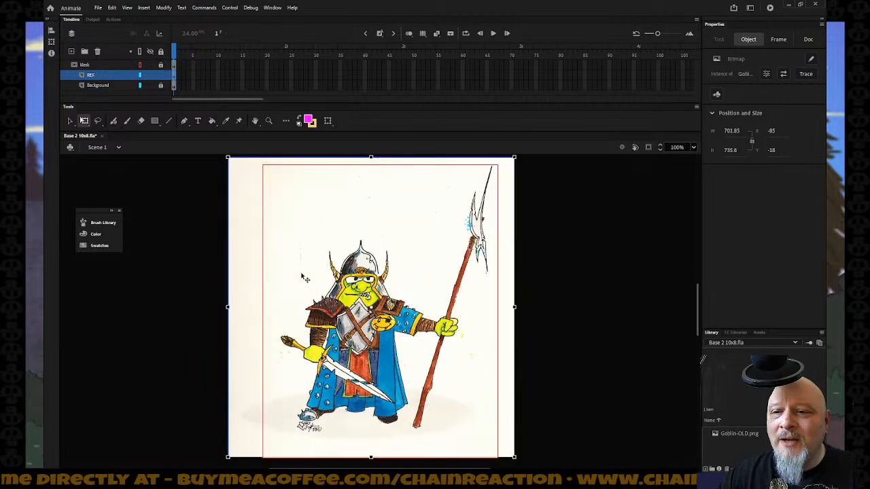
drag(333, 290, 329, 295)
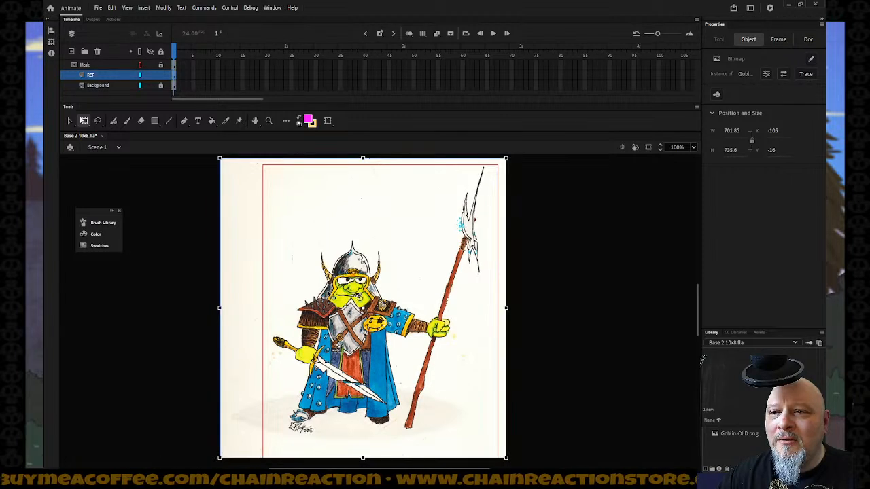
- Lock the REF layer so the mask crops the reference image, and look over the masked stage
click(165, 78)
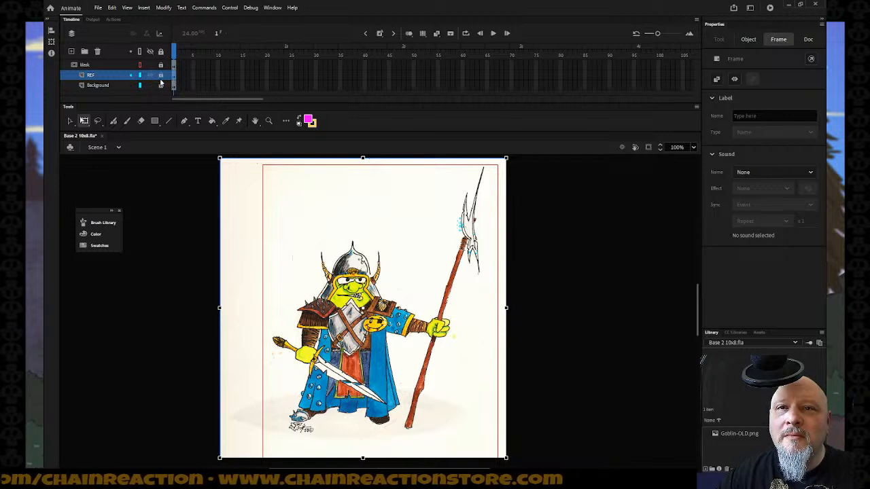
click(161, 75)
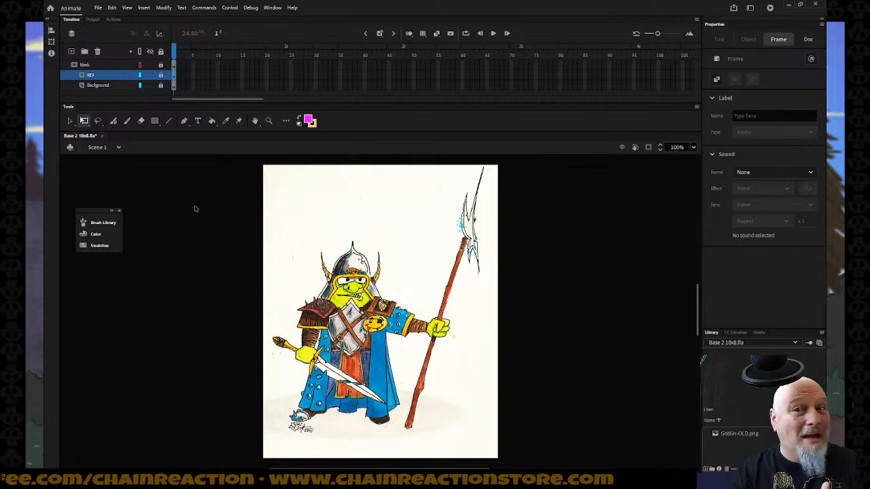
scroll(231, 183, up, 3)
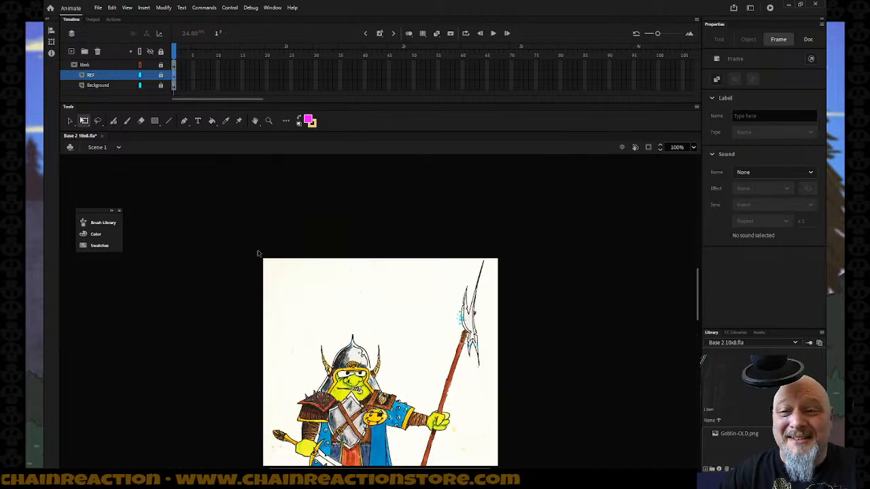
scroll(259, 254, down, 3)
- Insert a new layer directly above REF for drawing over the goblin
click(325, 269)
key(z)
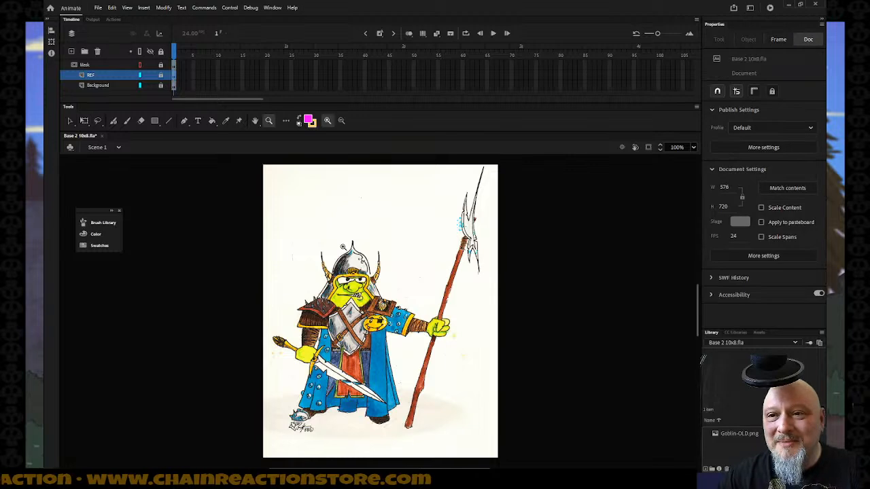
drag(322, 247, 389, 300)
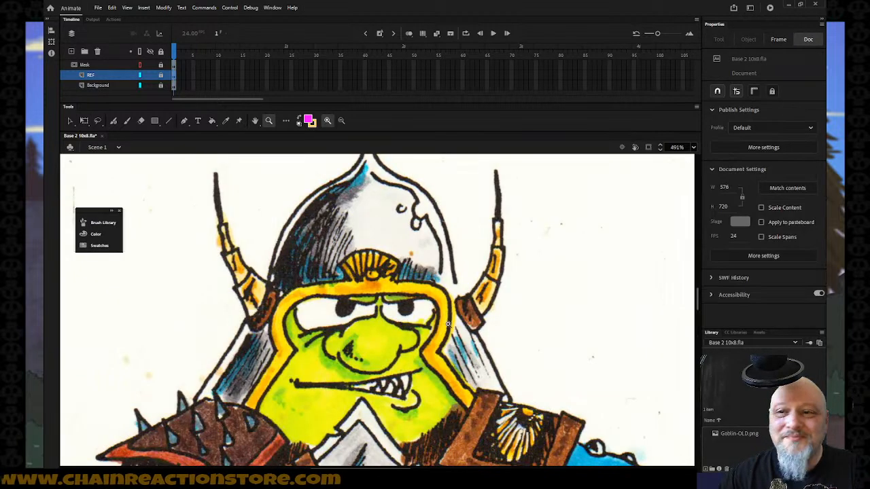
alt+click(432, 320)
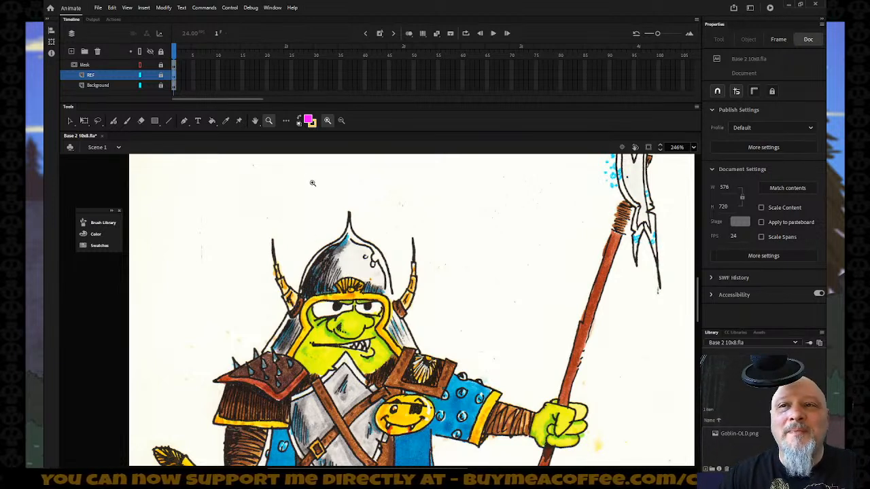
right_click(119, 80)
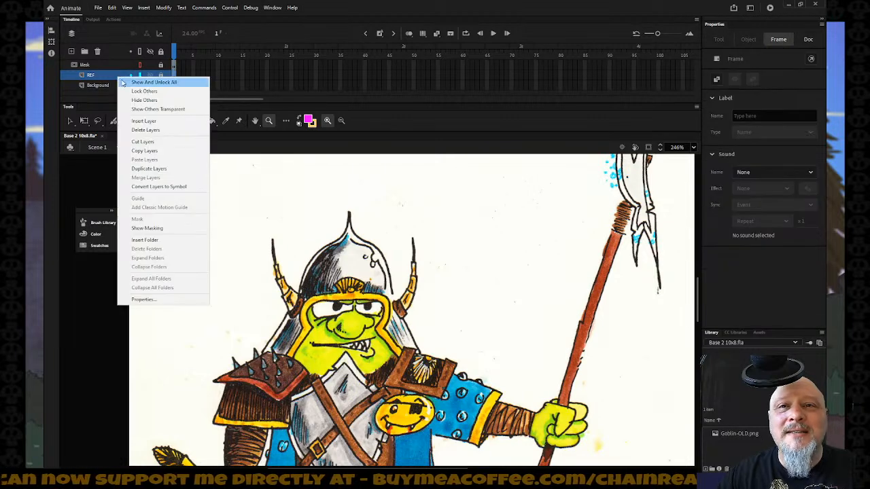
click(143, 120)
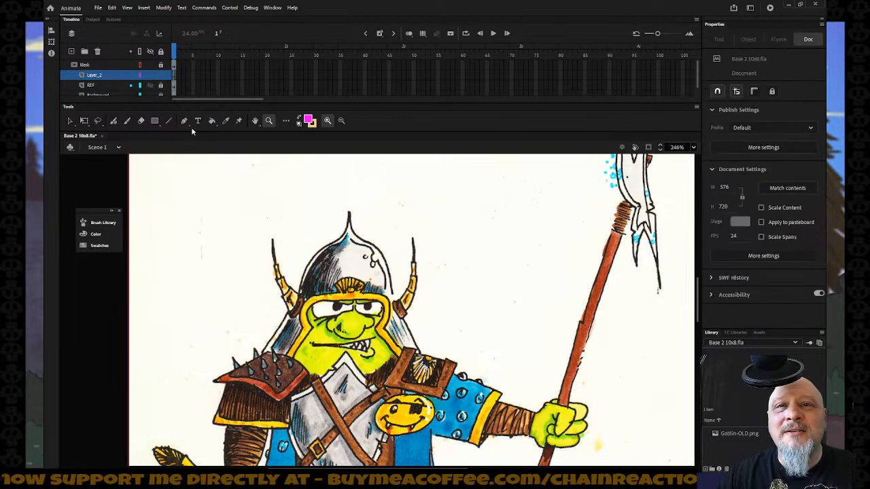
- Set the stroke color to red and draw a vertical line about 296 px long down the middle of the goblin's helmet, face and chest
click(315, 126)
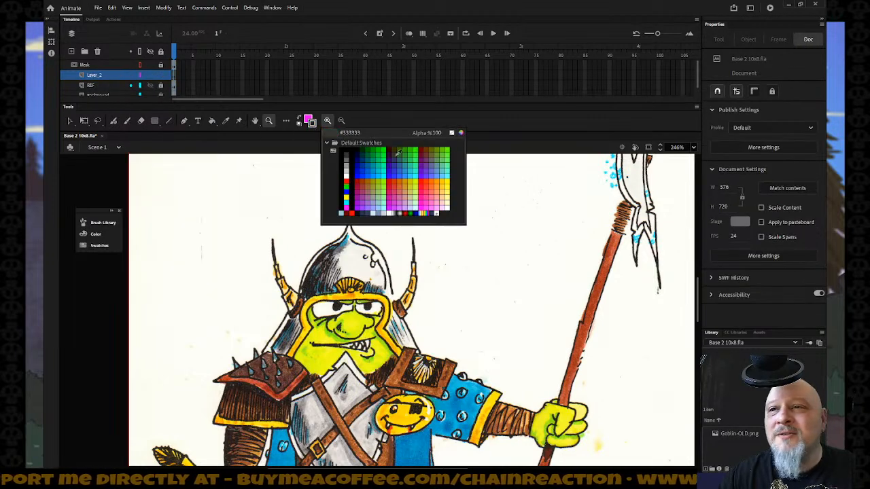
click(350, 180)
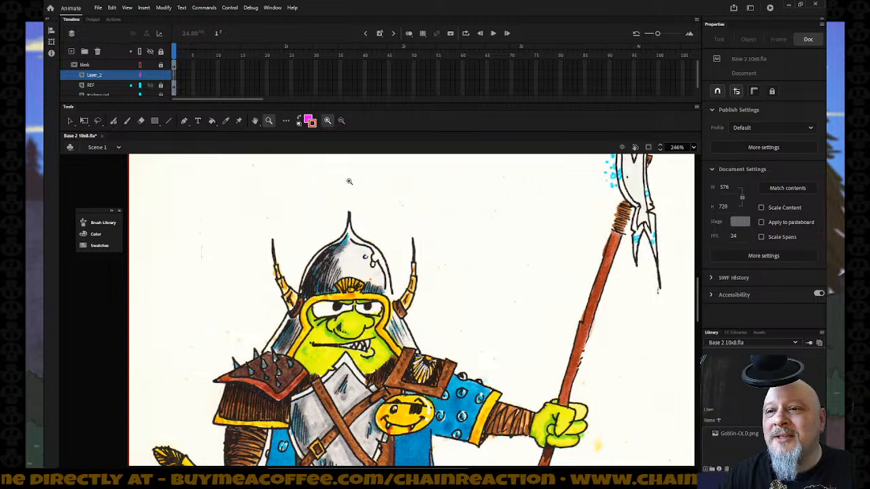
click(169, 121)
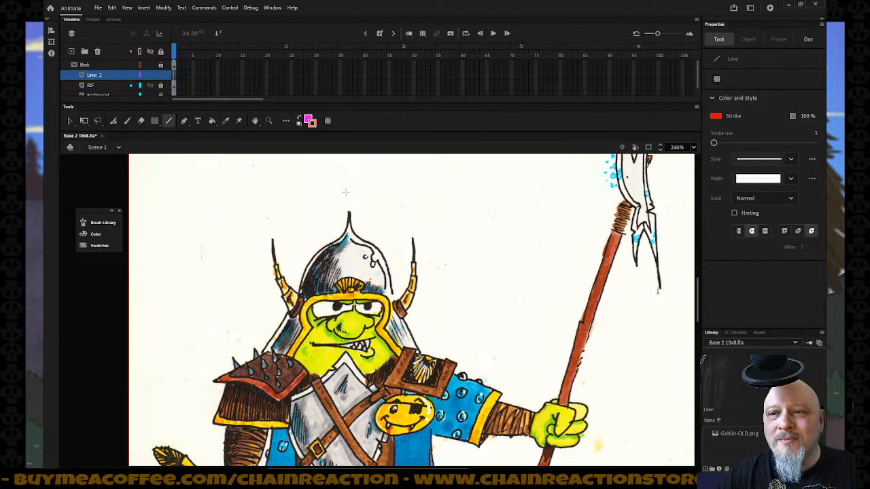
drag(345, 192, 346, 457)
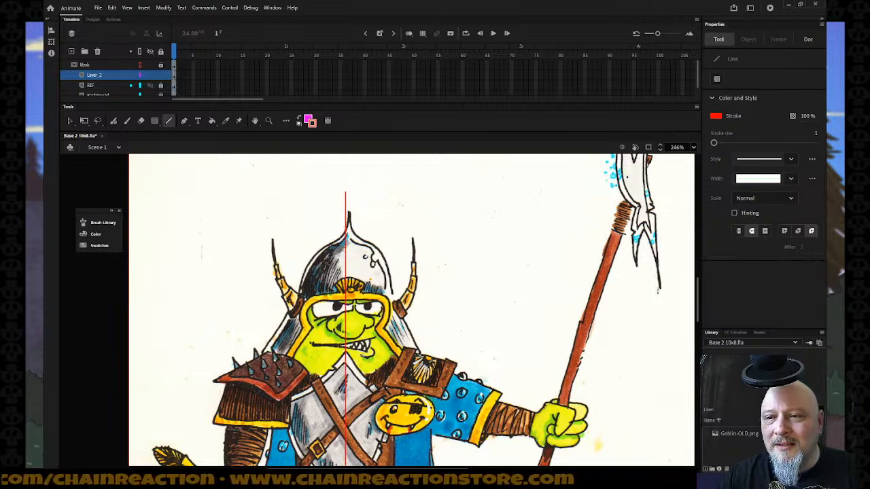
- Select the red center line and nudge it horizontally to X 221.85, checking its alignment along the goblin's body
click(70, 121)
click(347, 221)
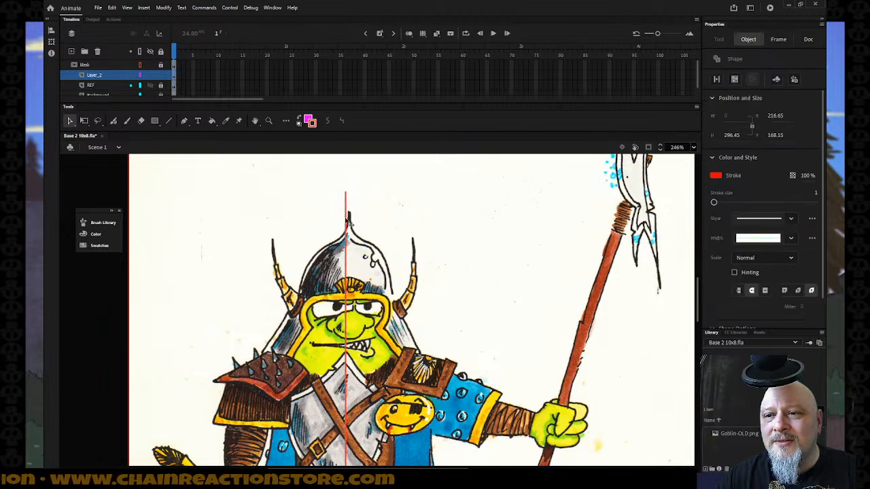
key(Right)
key(Right)
key(Right)
key(Right)
key(Right)
key(Right)
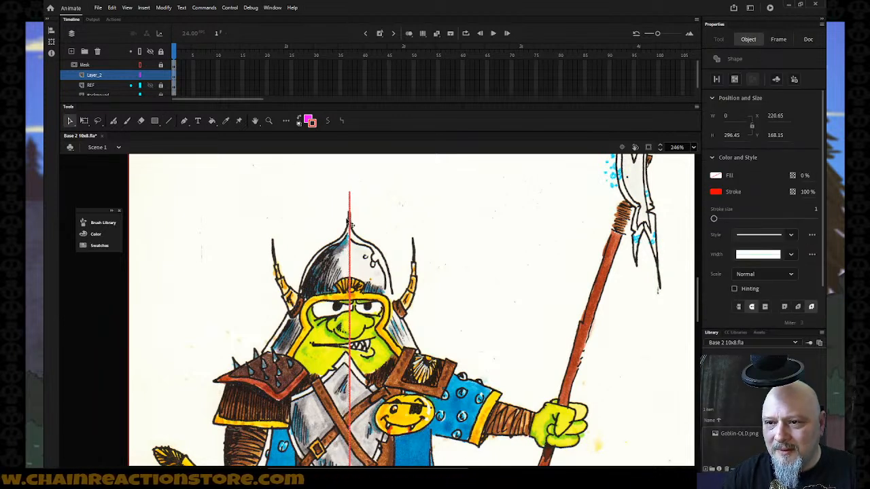
key(Right)
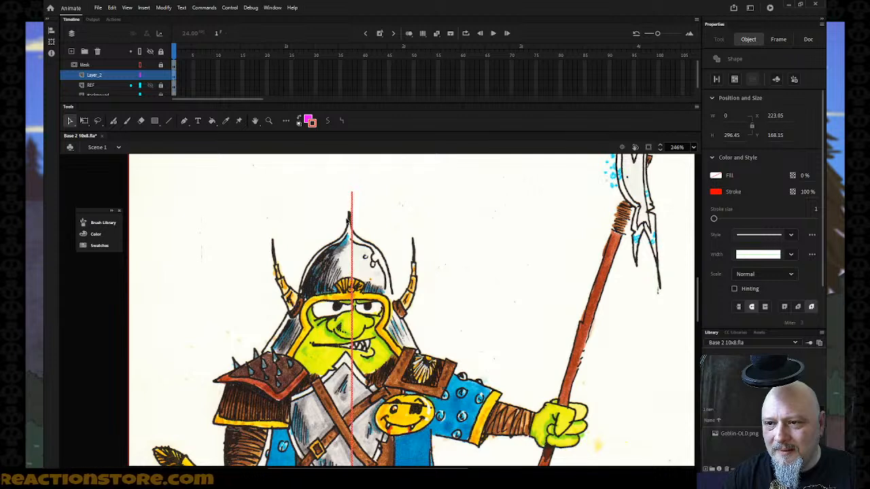
key(Left)
key(Left)
key(Left)
key(Left)
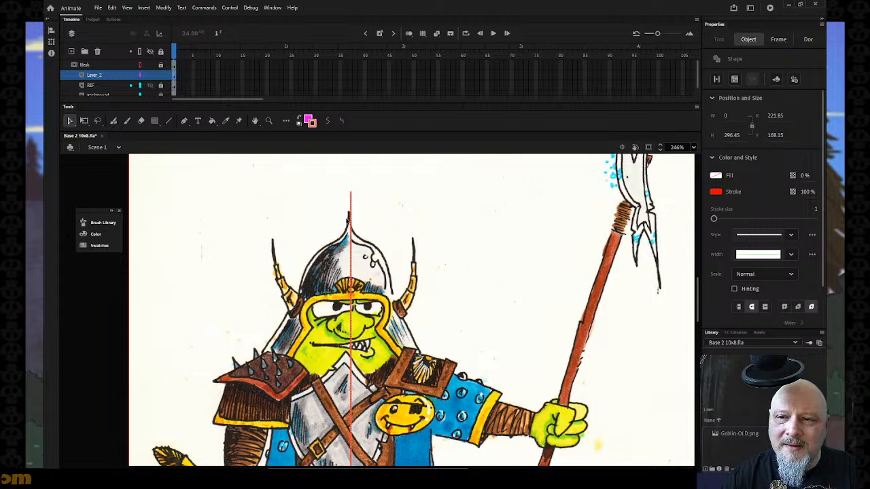
scroll(363, 238, down, 5)
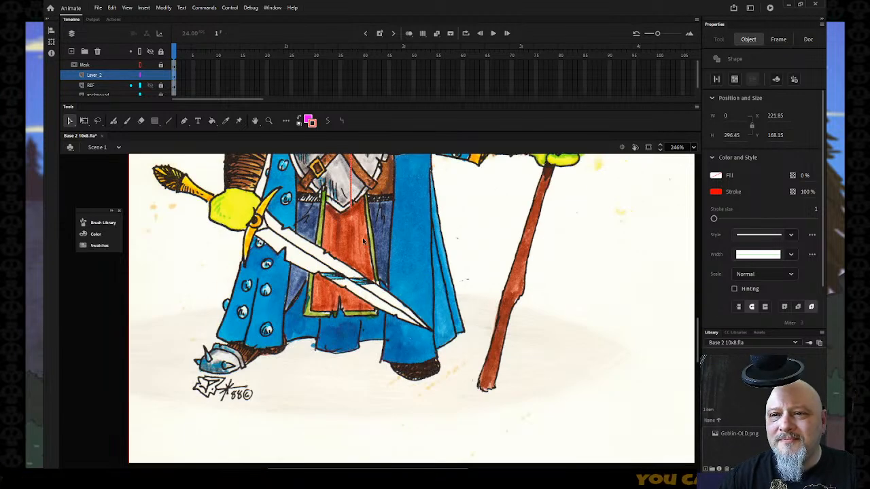
scroll(362, 237, up, 5)
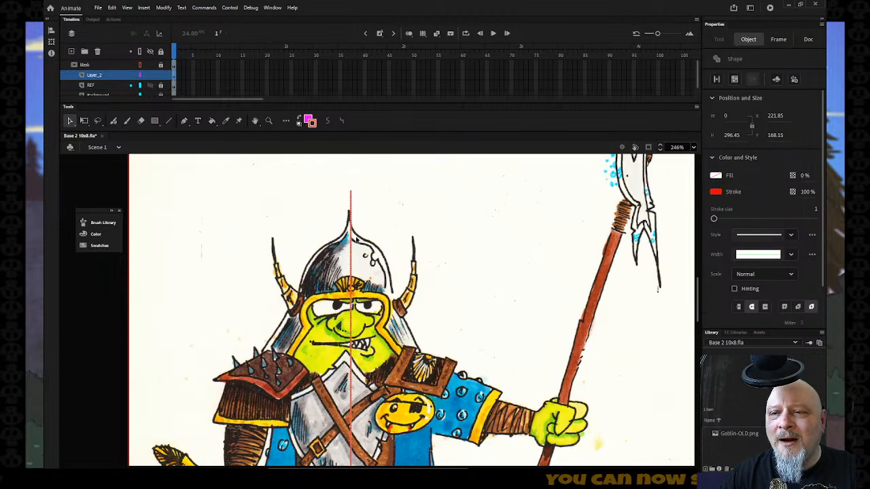
scroll(356, 239, down, 2)
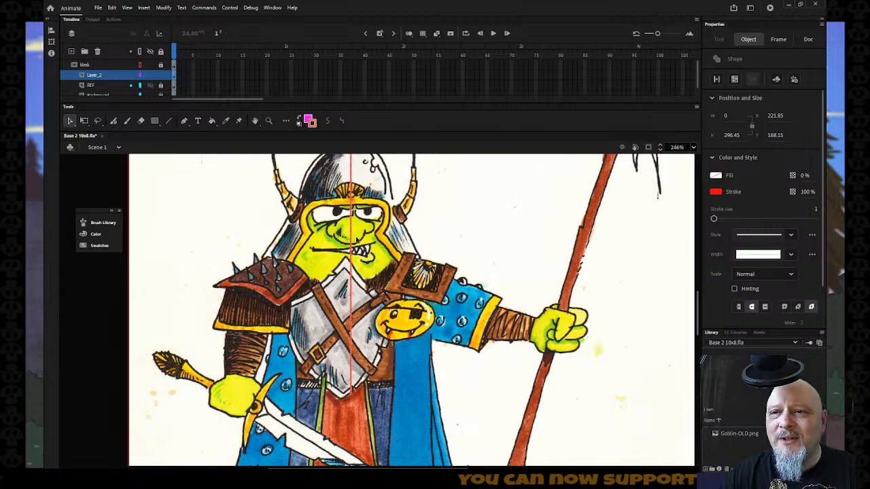
scroll(357, 239, up, 3)
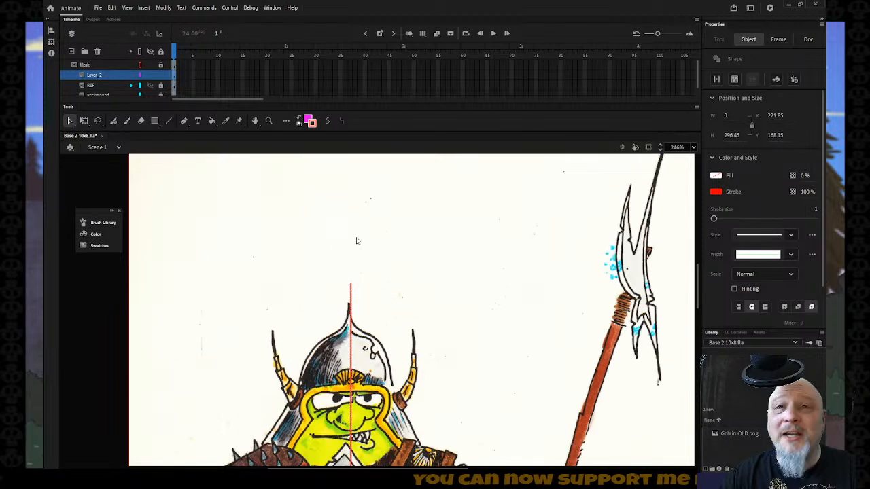
- Rename the layer holding the red center line as Layoutline and lock it
double_click(109, 74)
text(Lo)
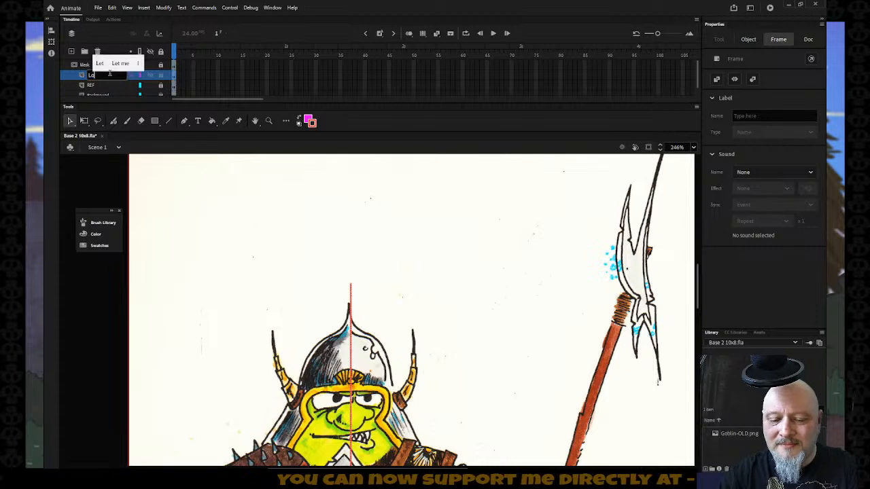
key(BackSpace)
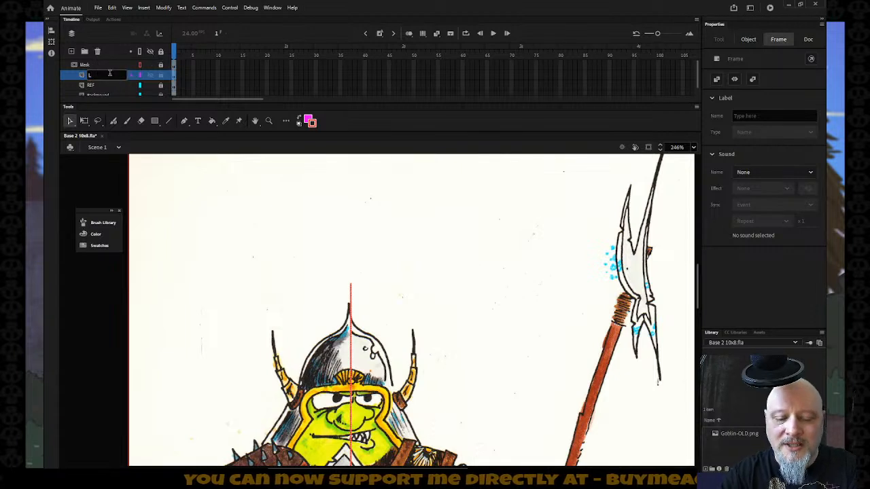
text(ayout )
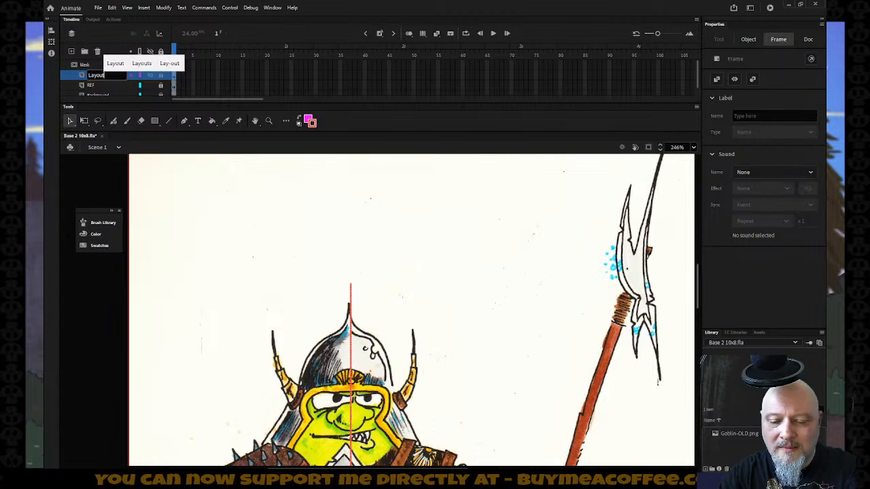
text(line)
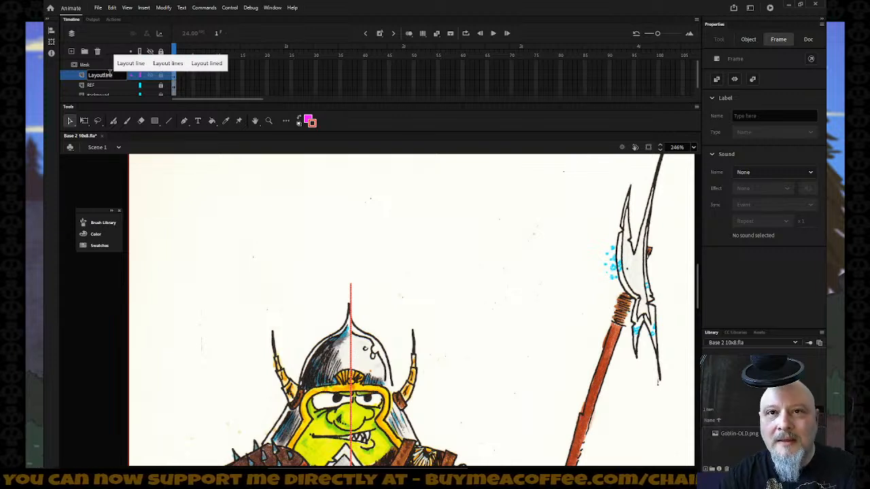
key(Return)
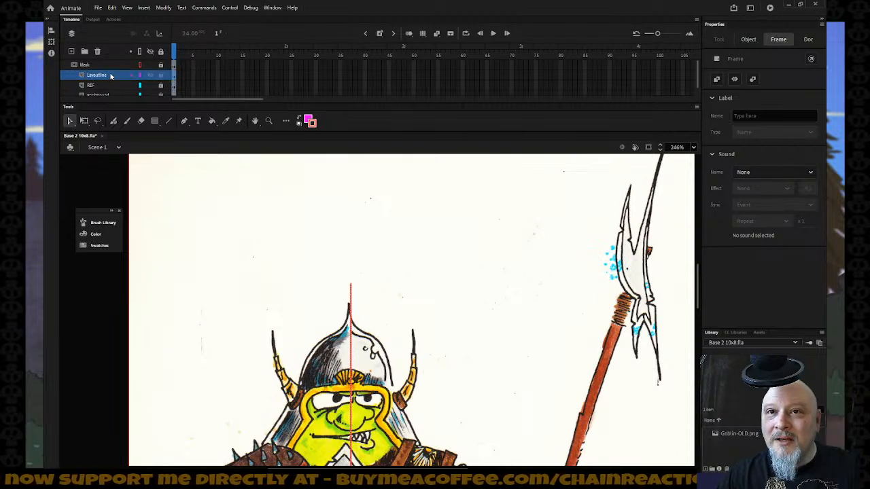
click(160, 76)
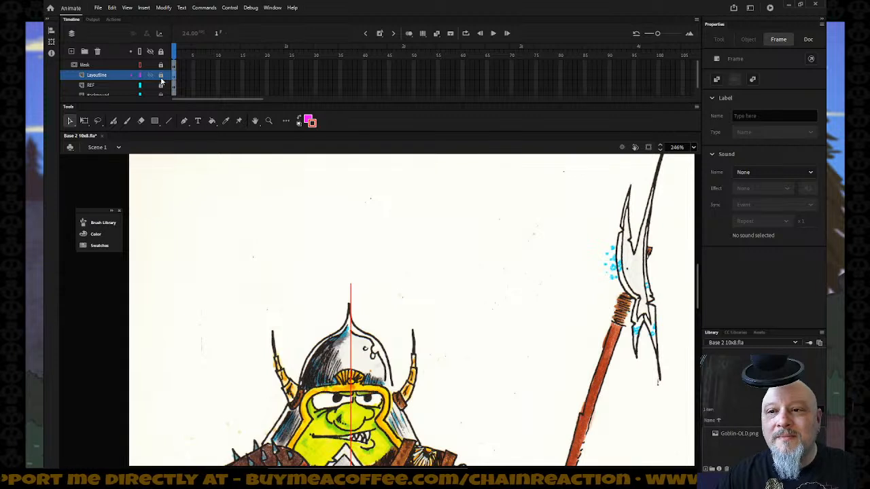
- Insert a new layer directly above REF and set the stroke color to blue
right_click(129, 87)
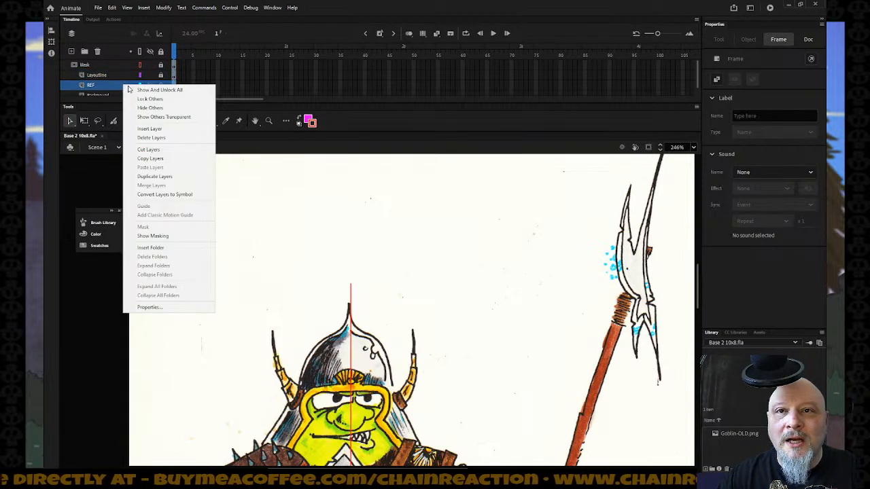
click(153, 128)
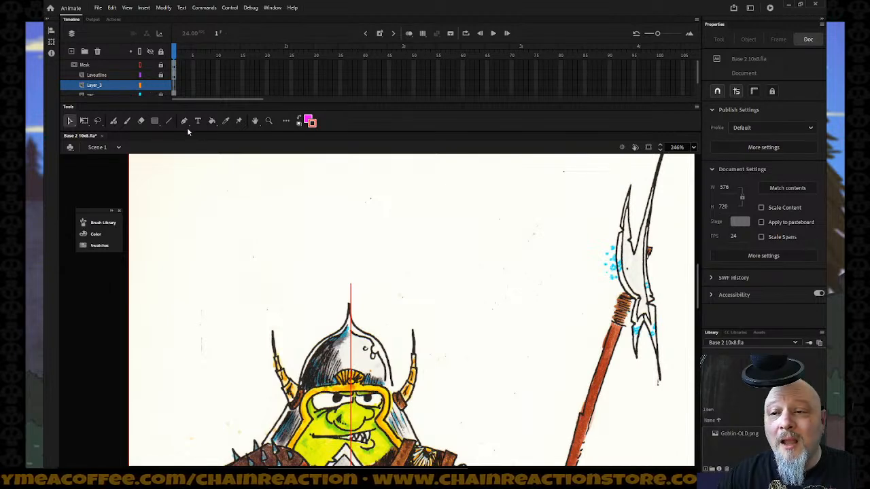
scroll(286, 197, down, 3)
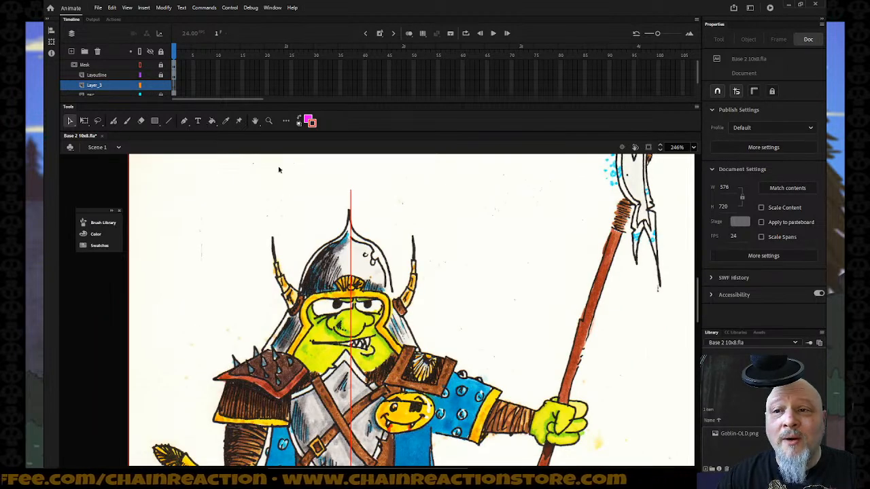
key(z)
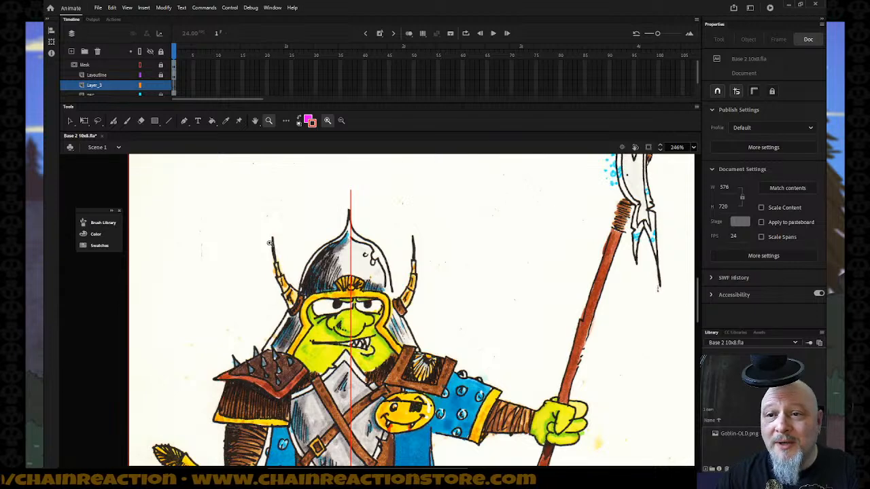
drag(271, 243, 434, 387)
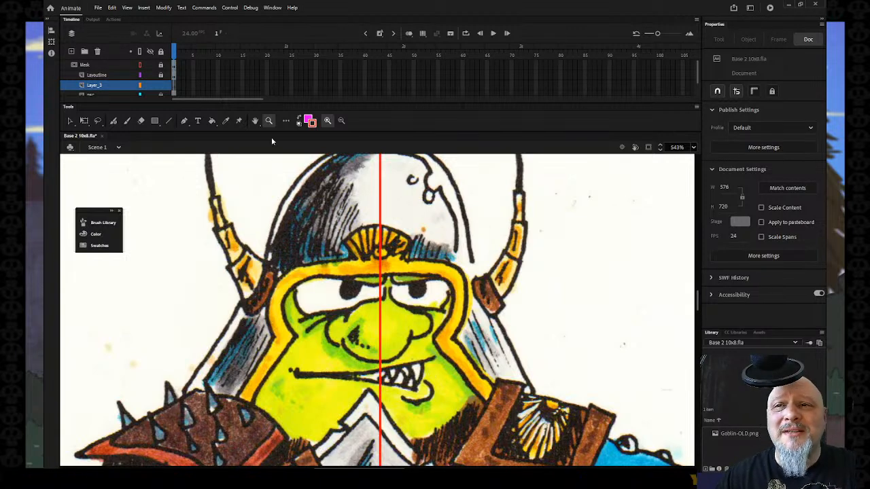
click(310, 125)
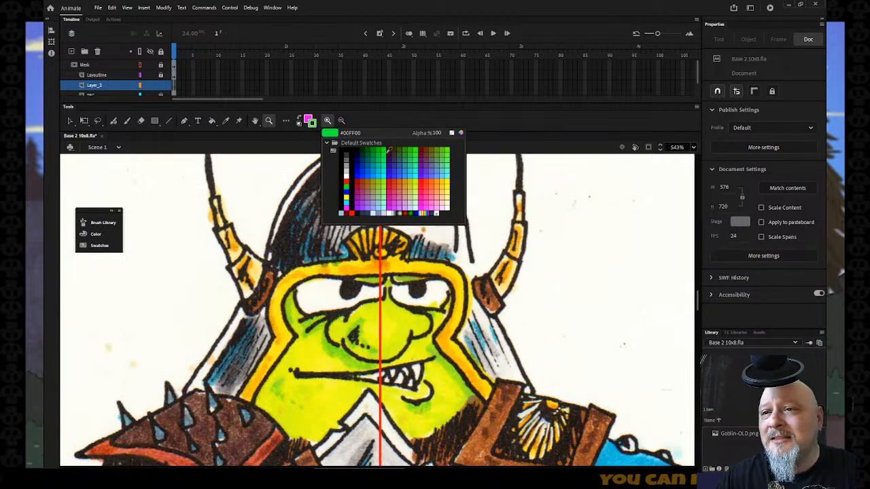
click(362, 171)
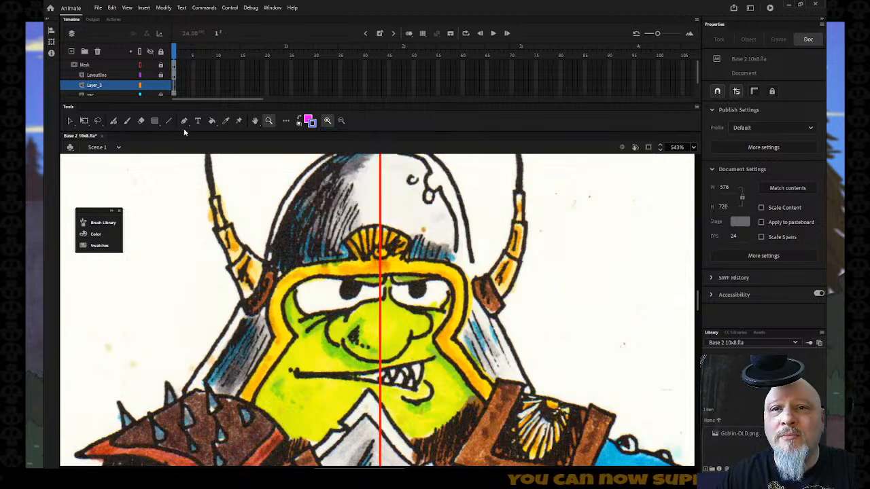
- Draw three straight lines around the eye left of the red center line: a short crease at its inner corner, the upper lid and the lower lid
click(168, 121)
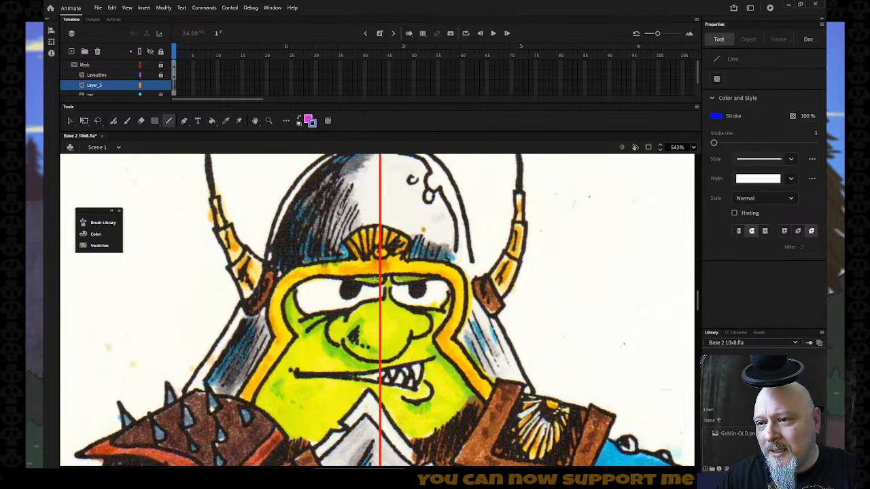
drag(373, 278, 372, 292)
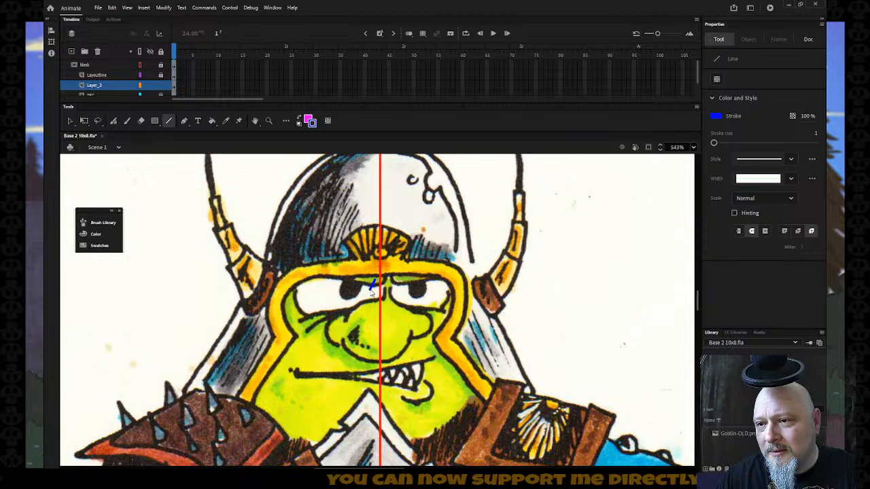
drag(372, 290, 288, 275)
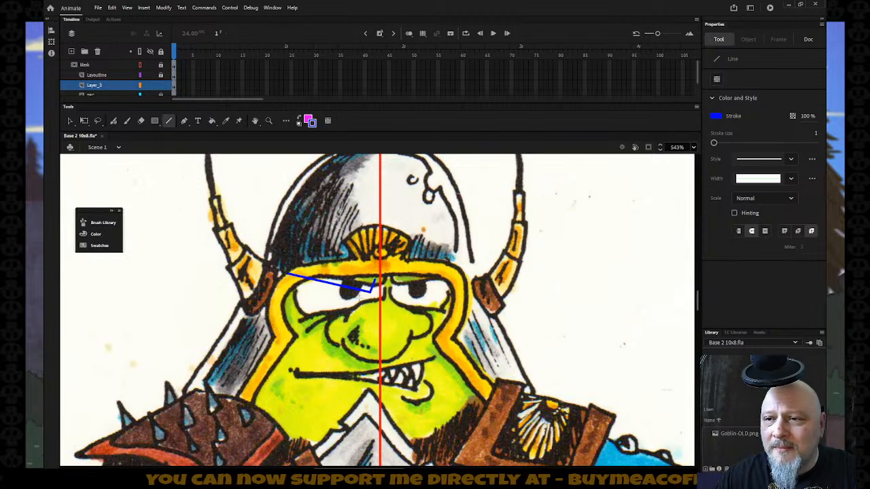
drag(371, 292, 291, 321)
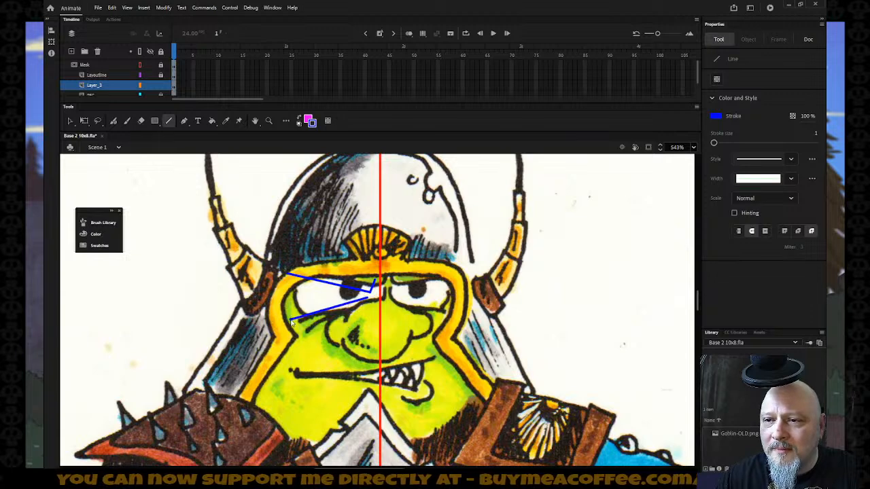
- Bend the blue upper and lower lid lines into curves and shift their end points to follow the goblin's eye
key(v)
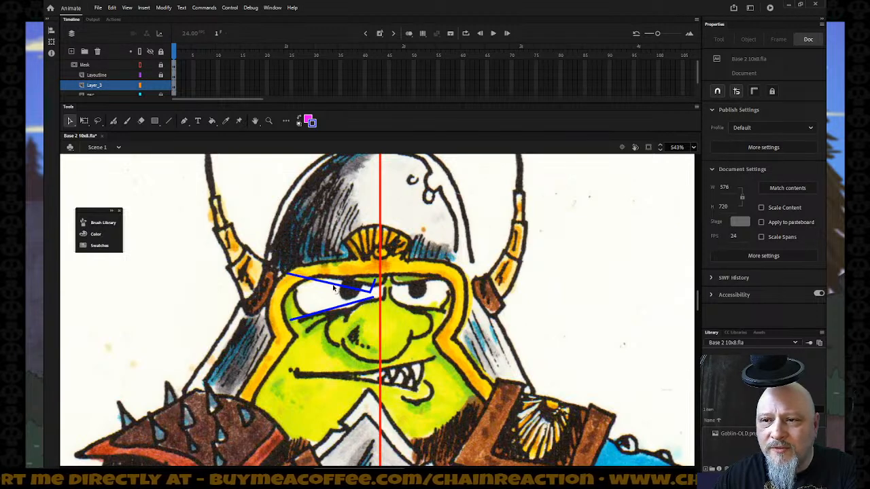
drag(333, 284, 334, 289)
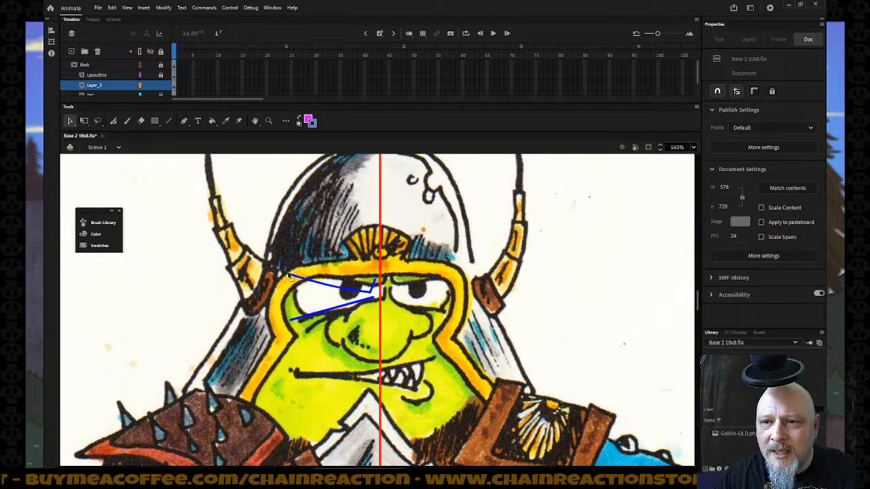
drag(287, 275, 299, 270)
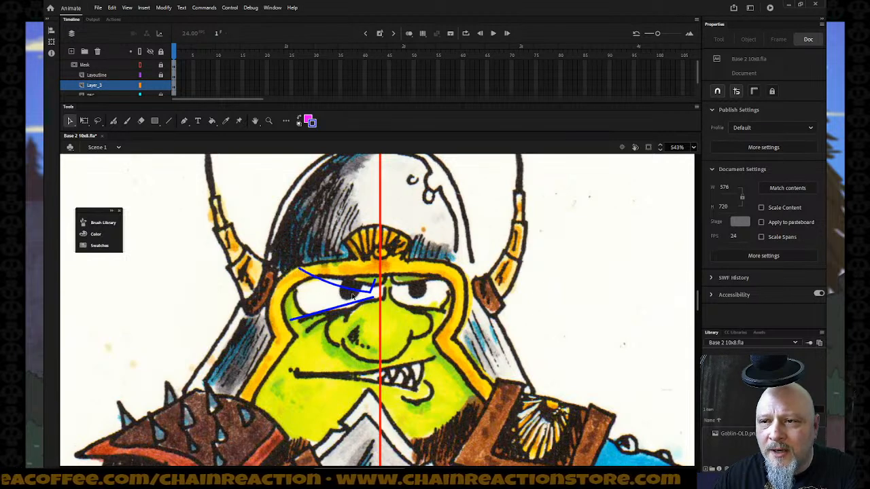
drag(374, 291, 373, 295)
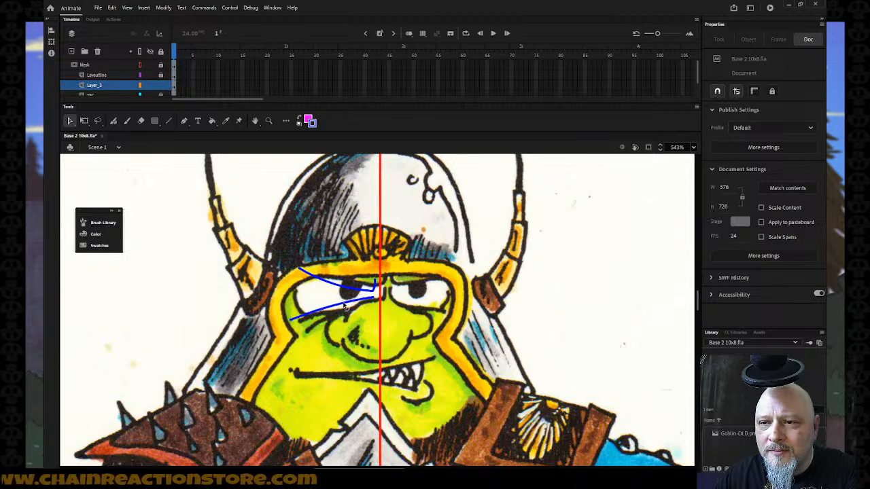
drag(295, 323, 297, 321)
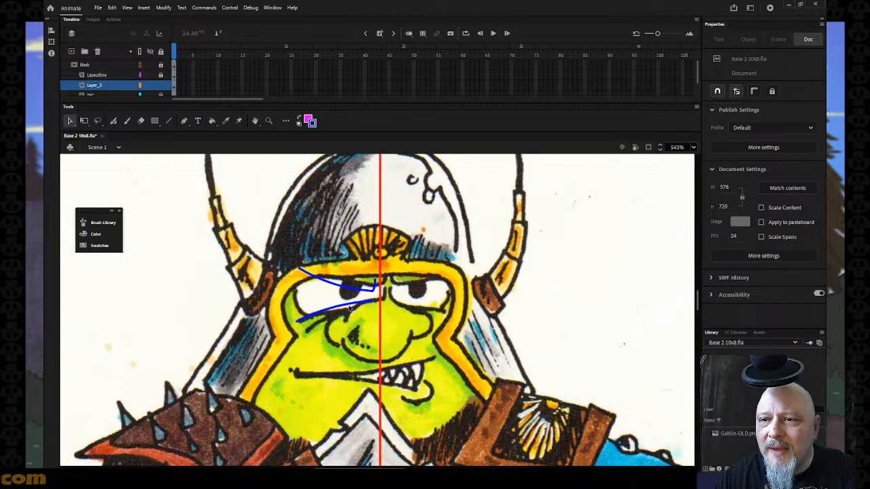
click(350, 307)
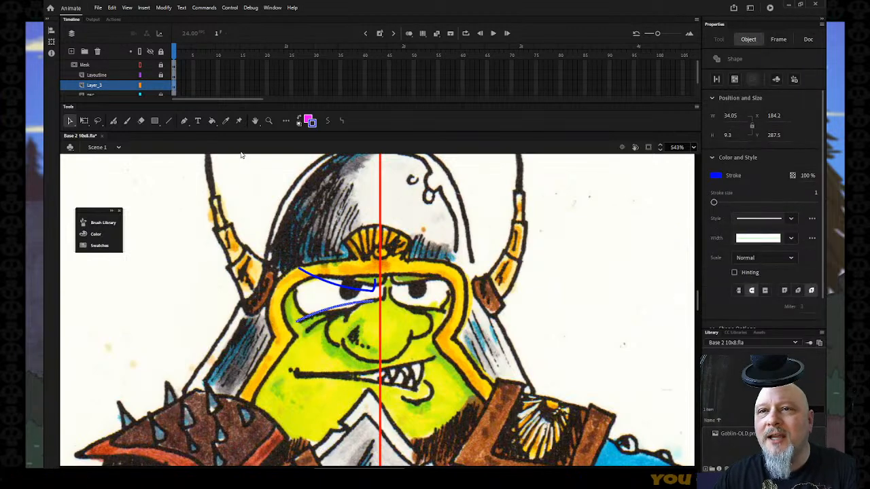
click(198, 264)
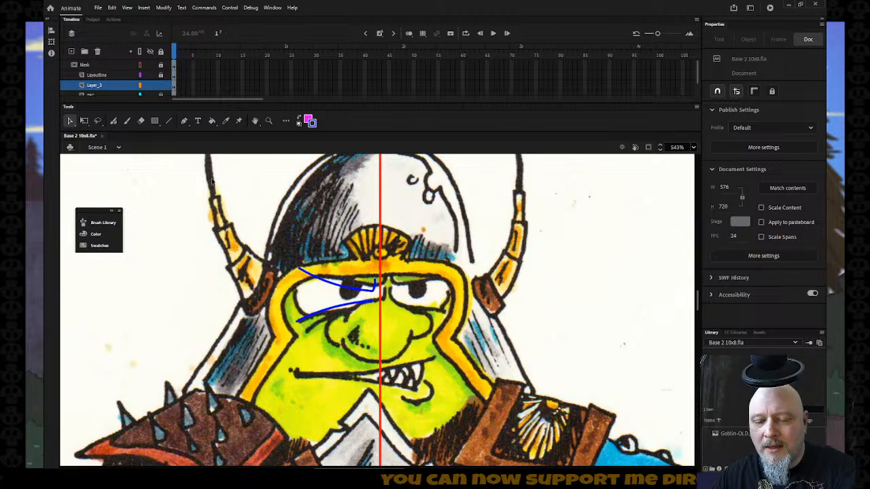
- Set the fill to none and draw a blue circle outline about 28 px in diameter with the Oval tool, beside the helmet's left horn
click(308, 120)
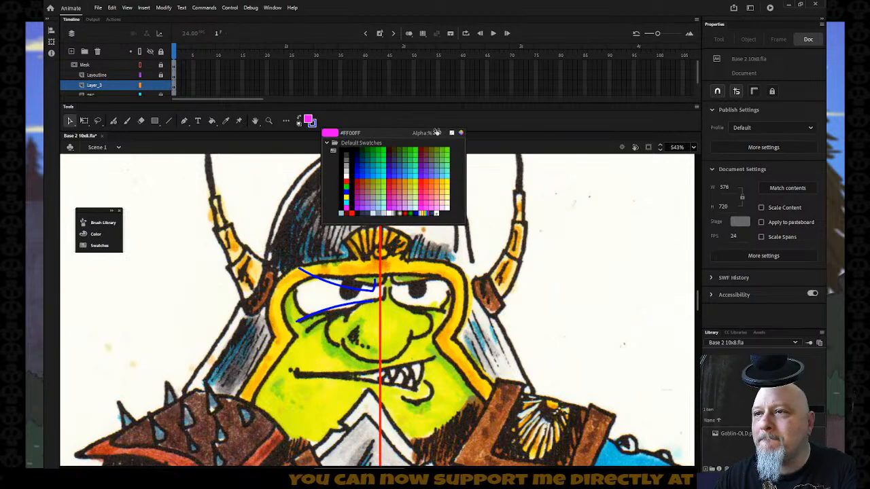
click(451, 133)
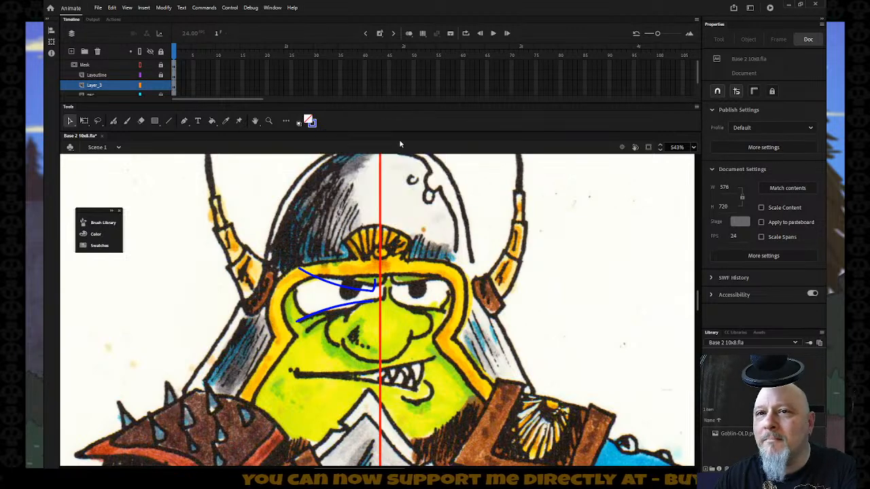
click(155, 120)
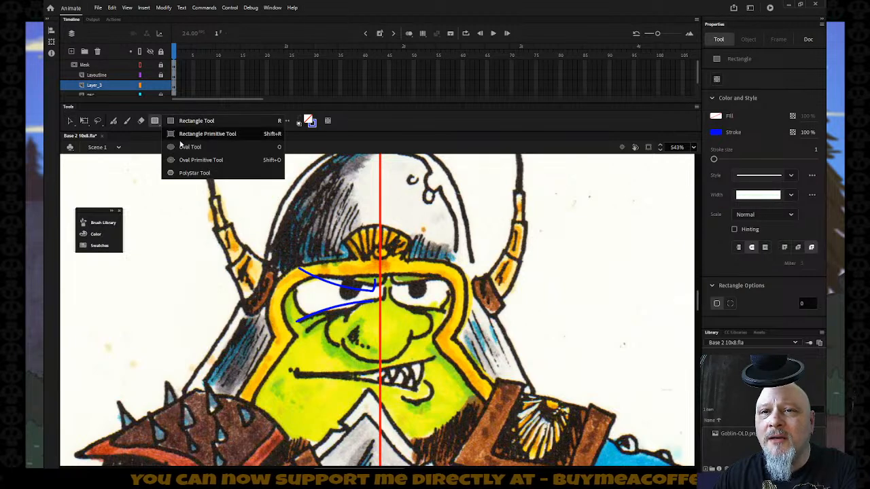
click(185, 147)
drag(169, 235, 231, 298)
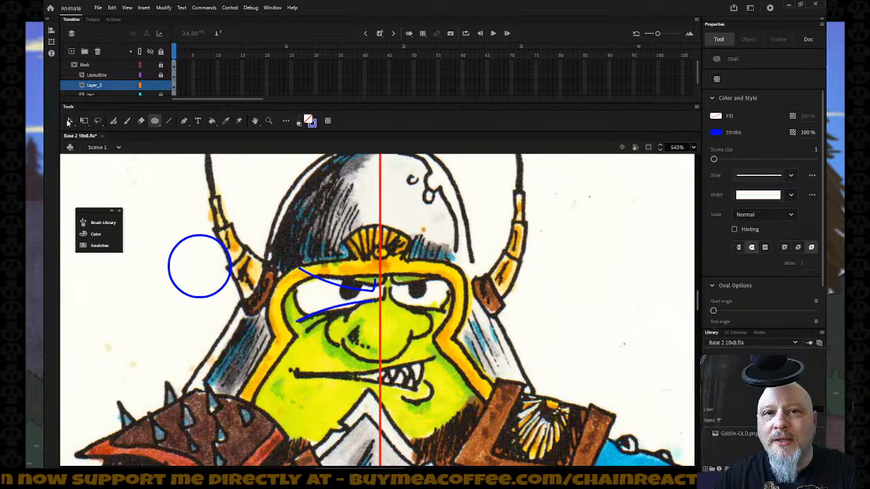
- Move the blue circle over the eye between the lid lines, to X 184.2, Y 269.8
click(68, 121)
click(201, 238)
drag(200, 238, 323, 265)
key(Down)
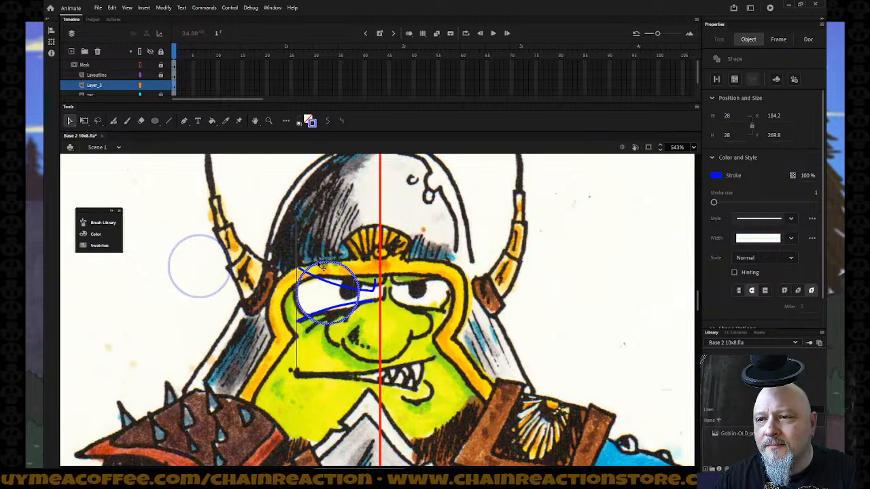
- Scale the eye circle evenly about its center to 32.9 px and nudge it horizontally to X 183.8
key(q)
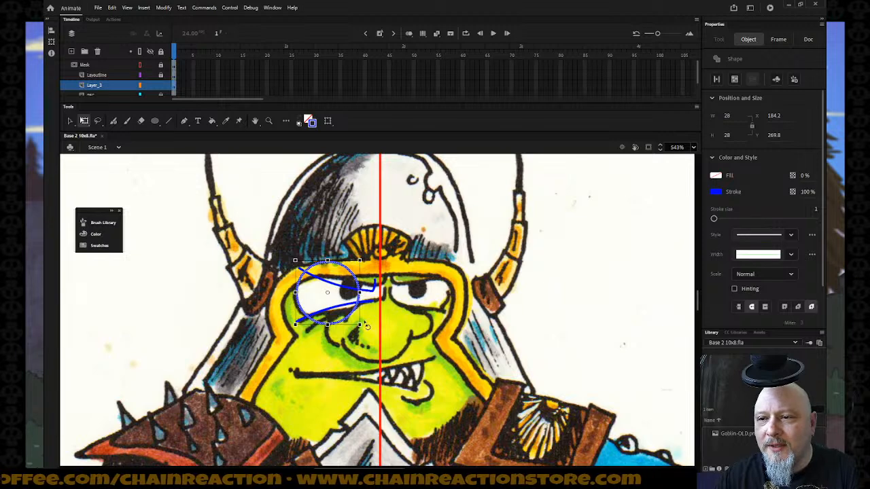
drag(360, 324, 365, 330)
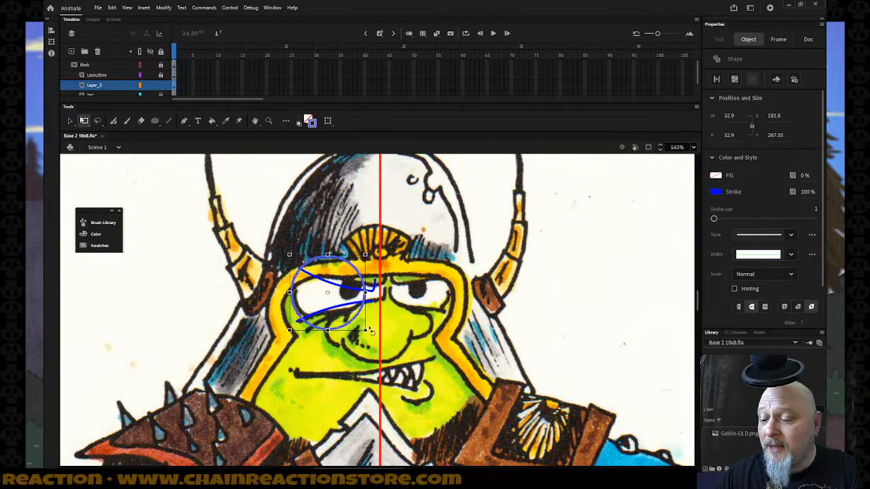
drag(367, 330, 371, 330)
key(Right)
key(Right)
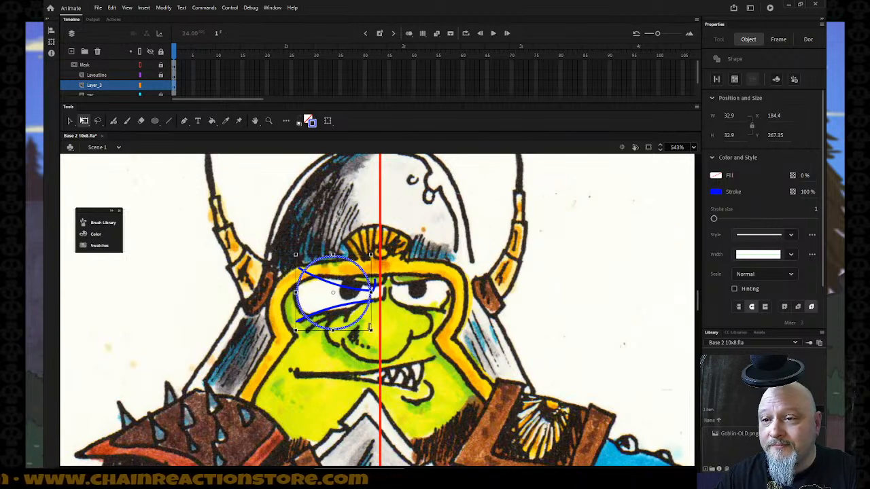
key(Left)
key(Left)
key(Left)
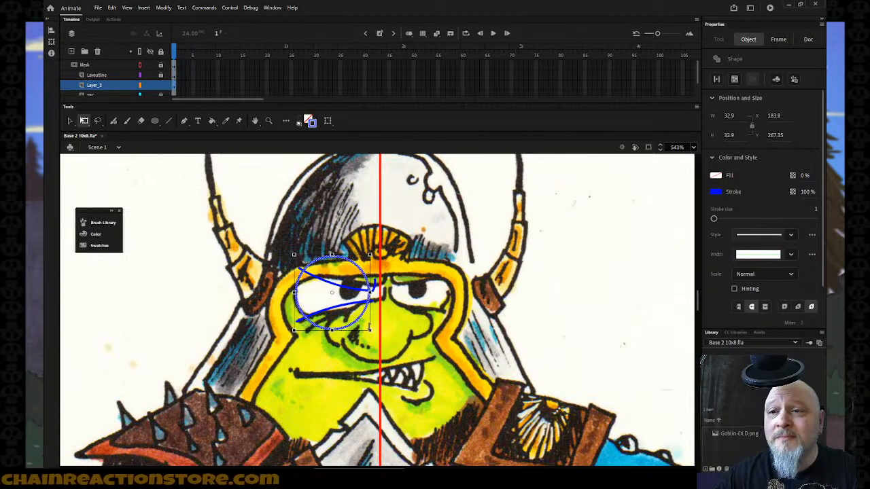
- Delete the eye circle's arcs above the upper lid line and below the lower lid line, keeping its side arcs
click(210, 303)
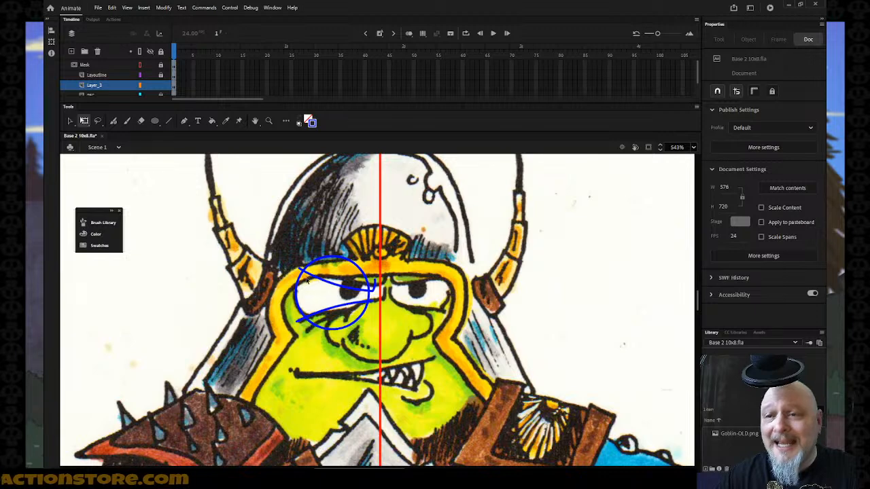
click(323, 264)
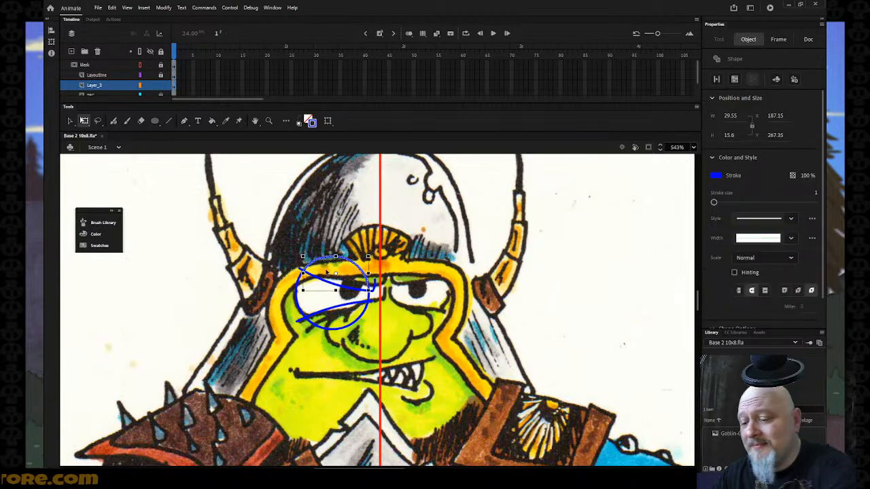
click(343, 338)
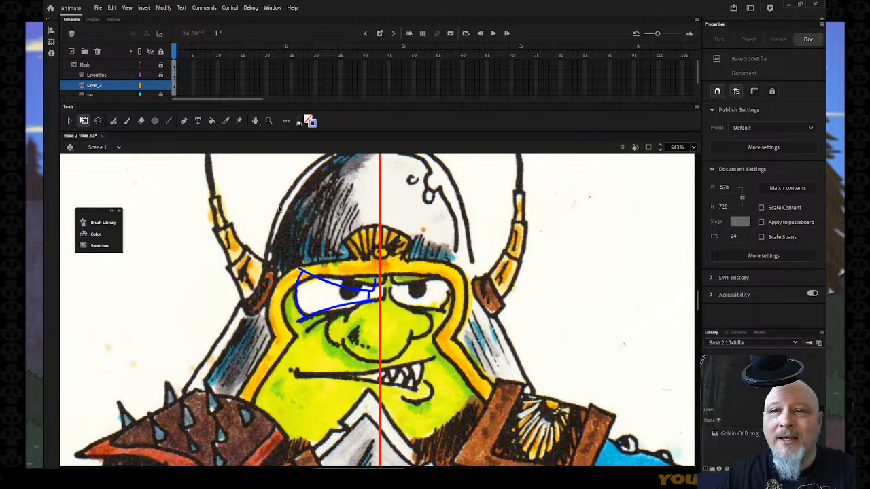
- Duplicate the whole eye outline horizontally to X 275.1, past the opposite side of the face, and flip the copy horizontally
click(155, 121)
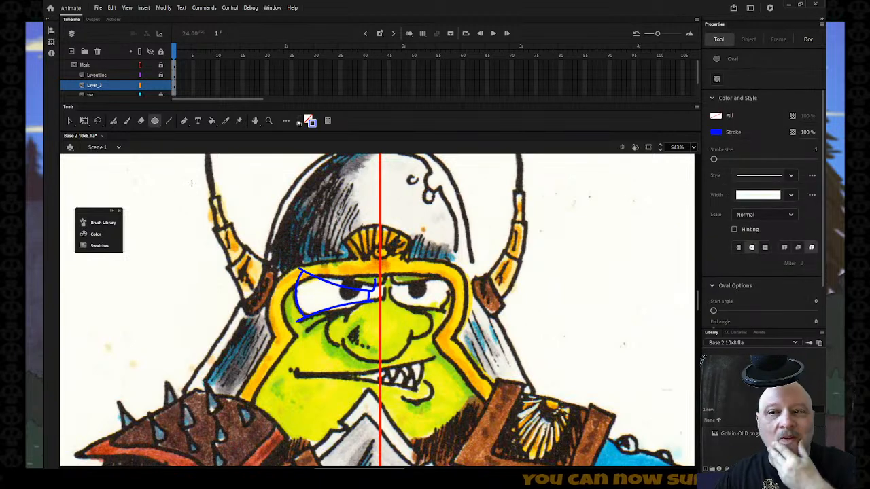
click(70, 121)
click(310, 278)
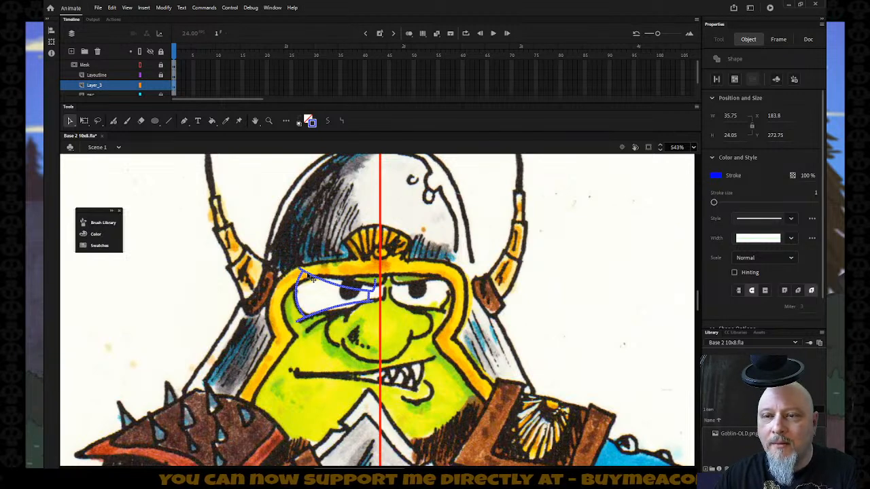
drag(311, 279, 514, 280)
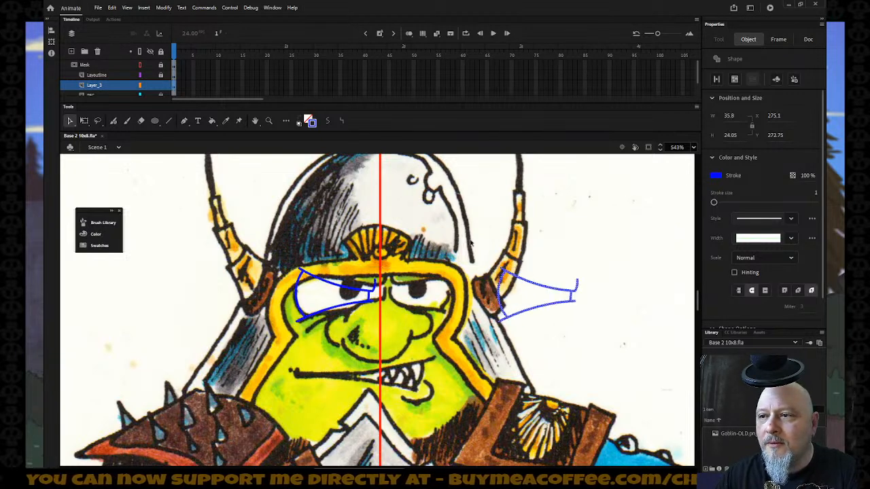
click(167, 8)
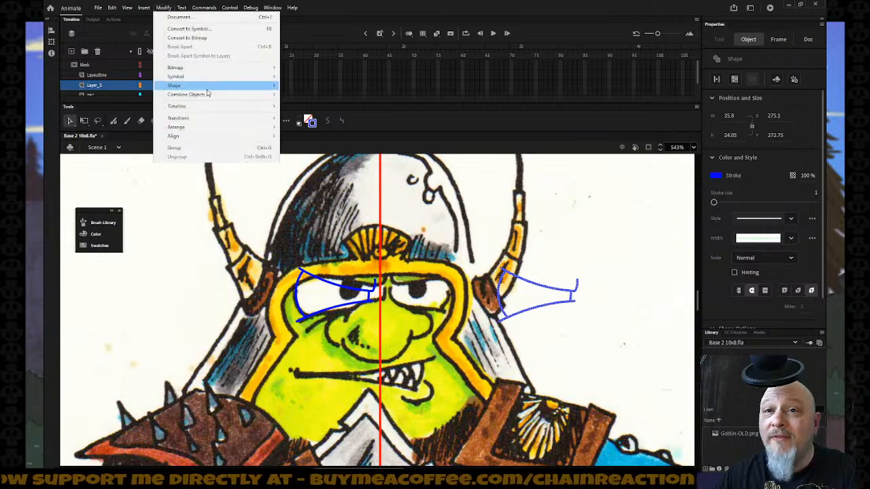
mouse_move(199, 118)
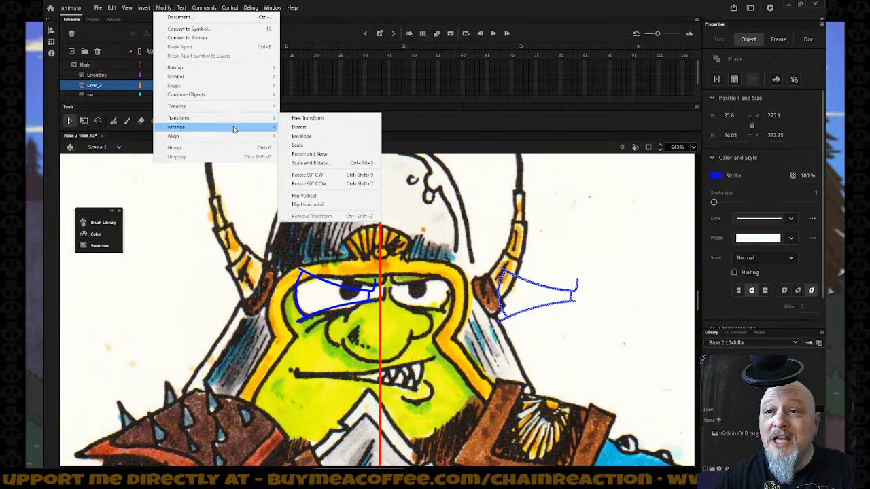
click(307, 205)
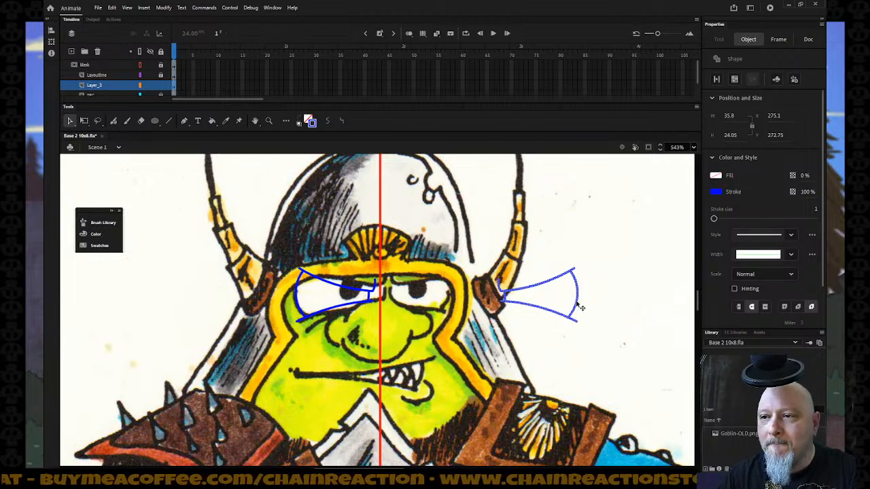
- Nudge the flipped eye copy horizontally onto the goblin's other eye, to X 223.7
key(Left)
key(Left)
key(Left)
key(Left)
key(Left)
key(Left)
key(Left)
key(Left)
key(Left)
key(Left)
key(Left)
key(Left)
key(Left)
key(Left)
key(Left)
key(Left)
key(Left)
key(Left)
key(Left)
key(Left)
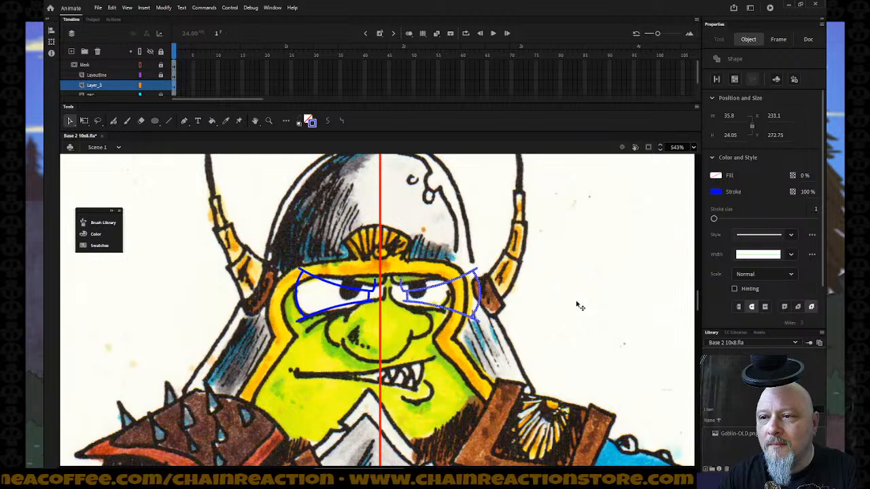
key(Left)
key(Left)
key(Left)
key(Left)
key(Left)
key(Left)
key(Left)
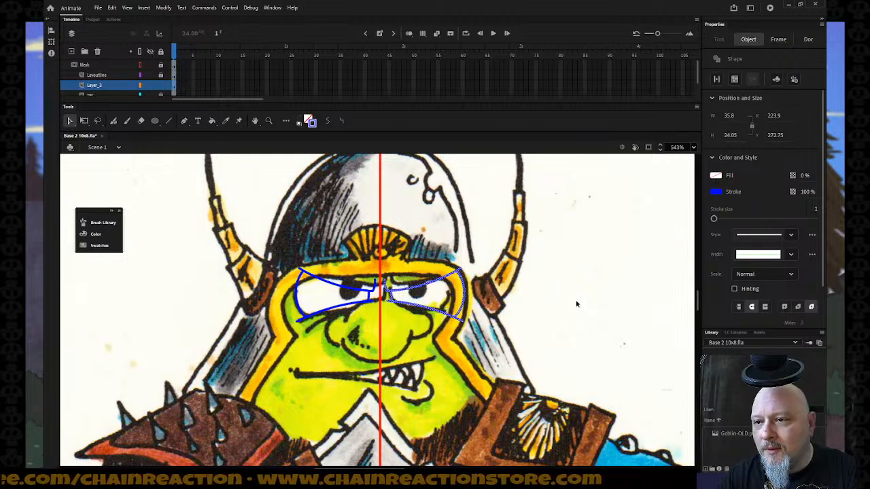
key(Left)
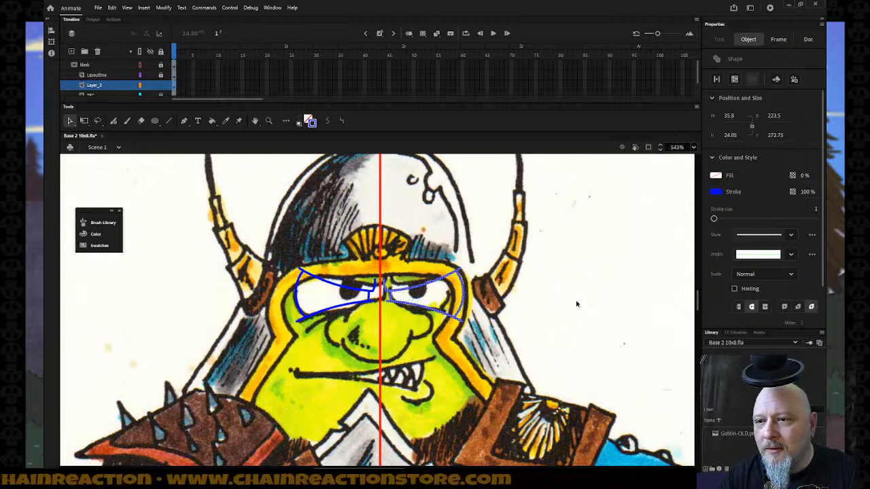
key(Right)
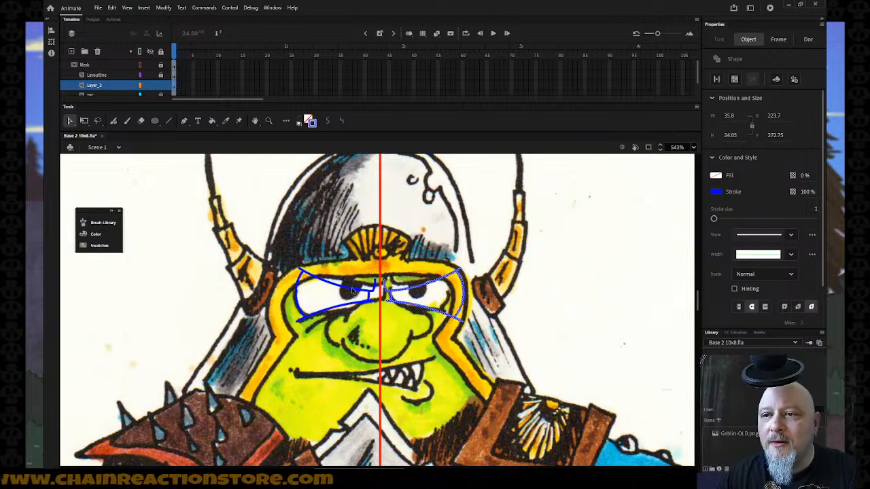
- Nudge both eye outlines closer to the red center line, the original to about X 184.6 and the mirrored copy to X 223.3
click(352, 291)
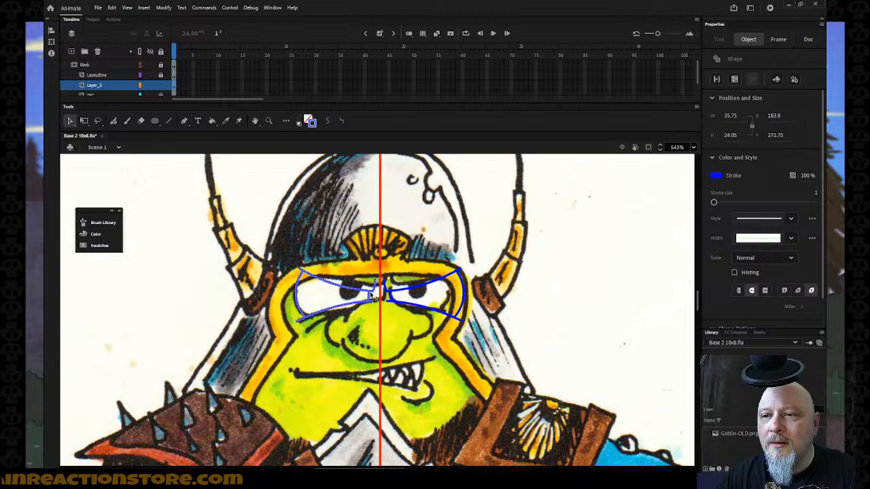
key(Right)
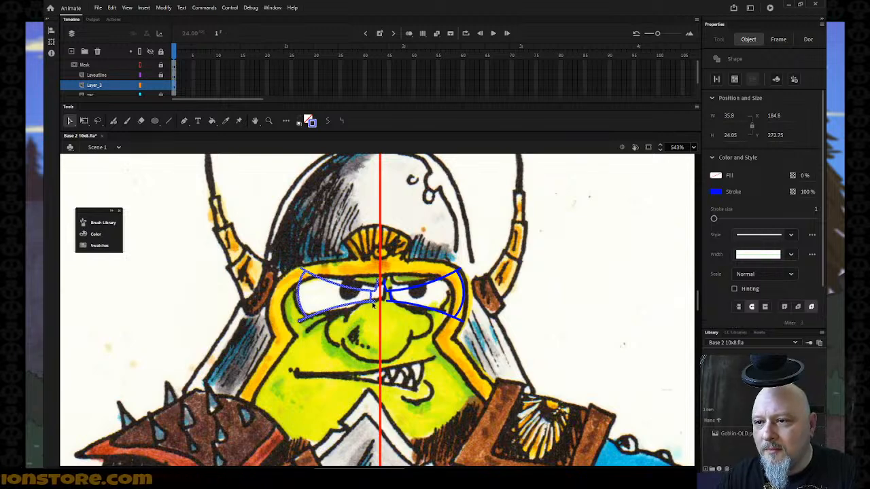
click(405, 291)
double_click(405, 291)
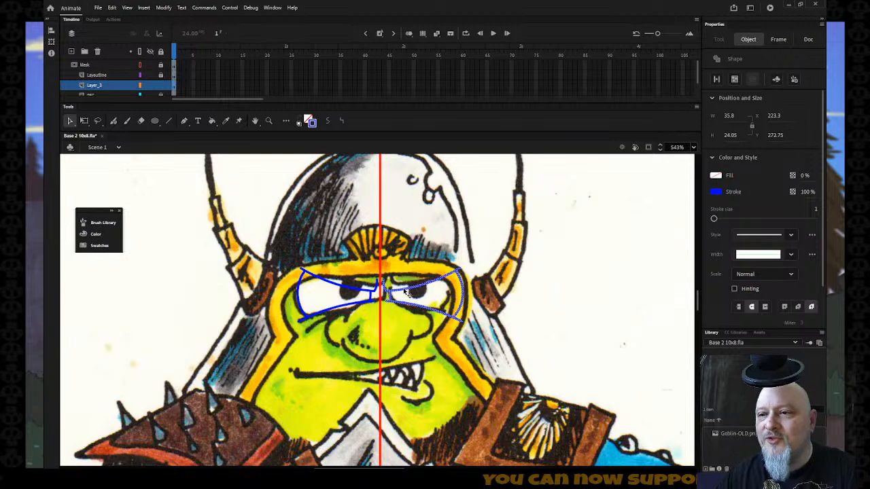
click(572, 314)
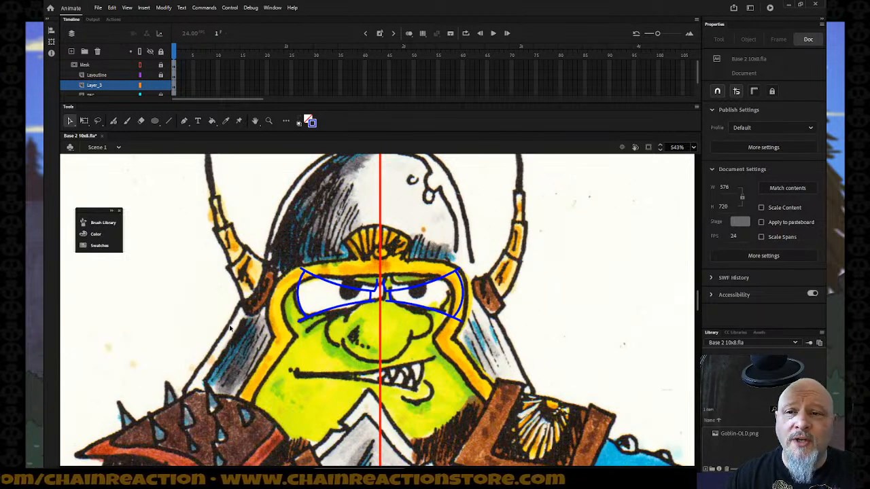
scroll(409, 308, down, 3)
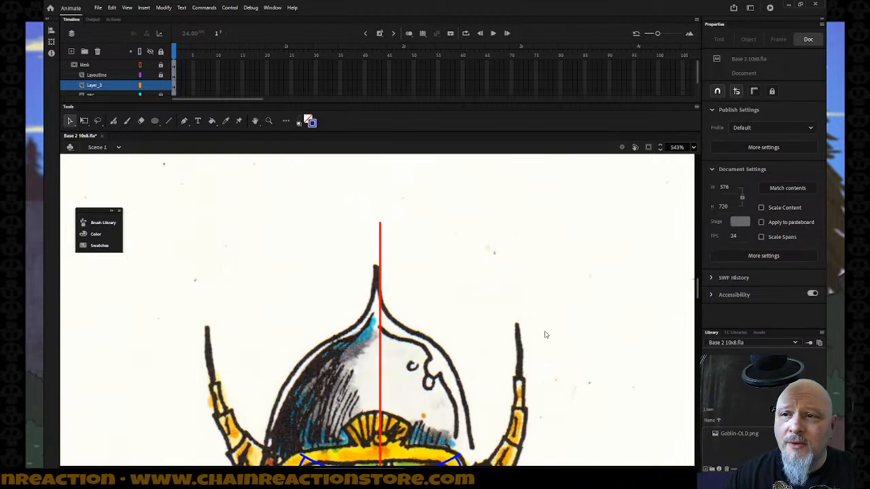
scroll(543, 335, up, 3)
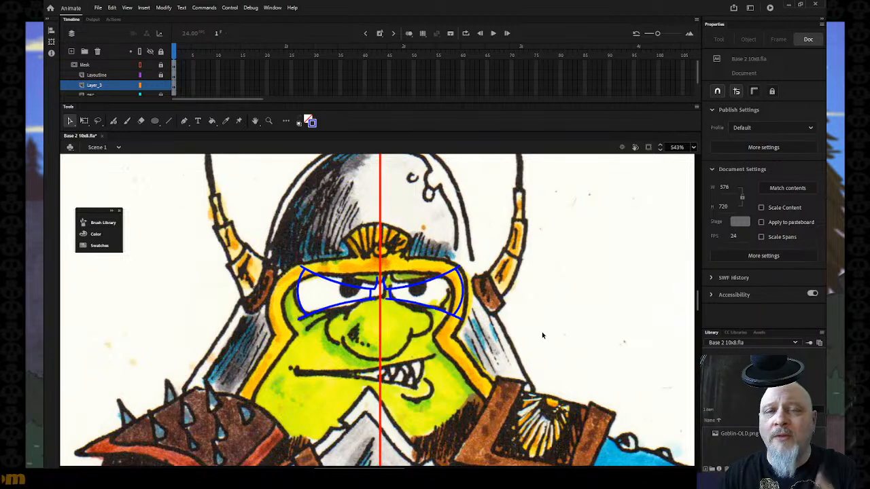
- Rename the layer holding the eye outlines to "Gobo 01"
double_click(112, 86)
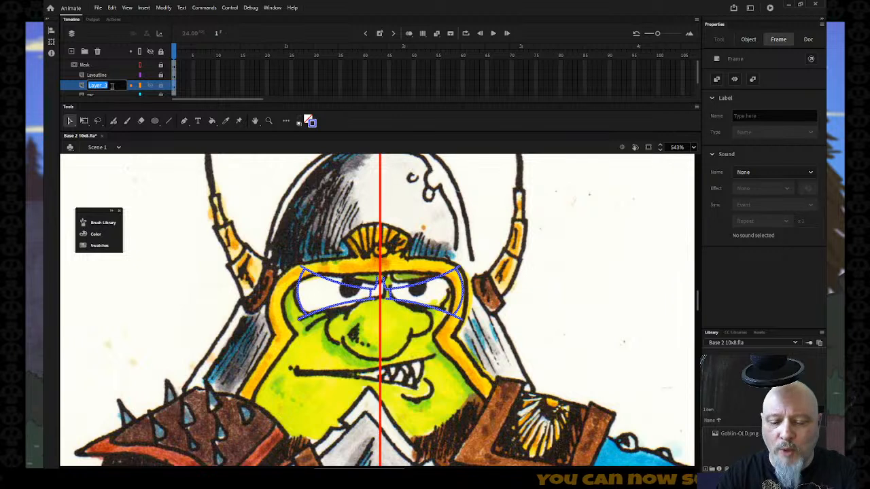
text(Gobl)
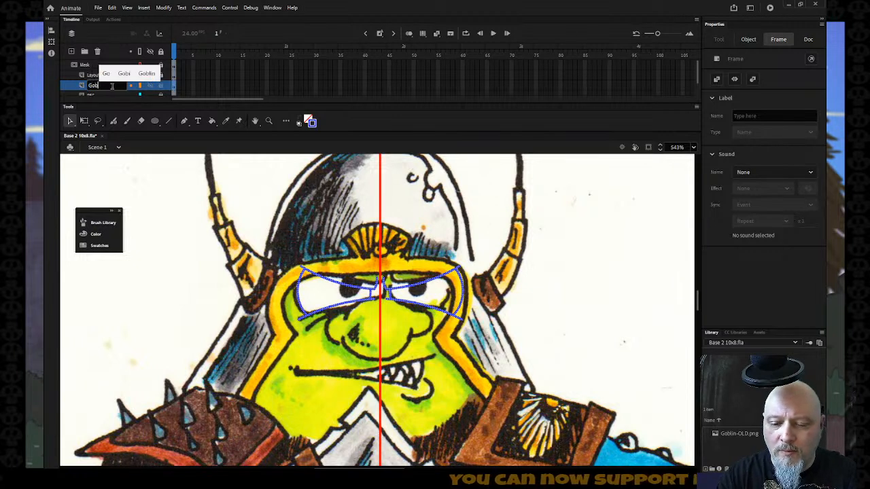
text(in 01)
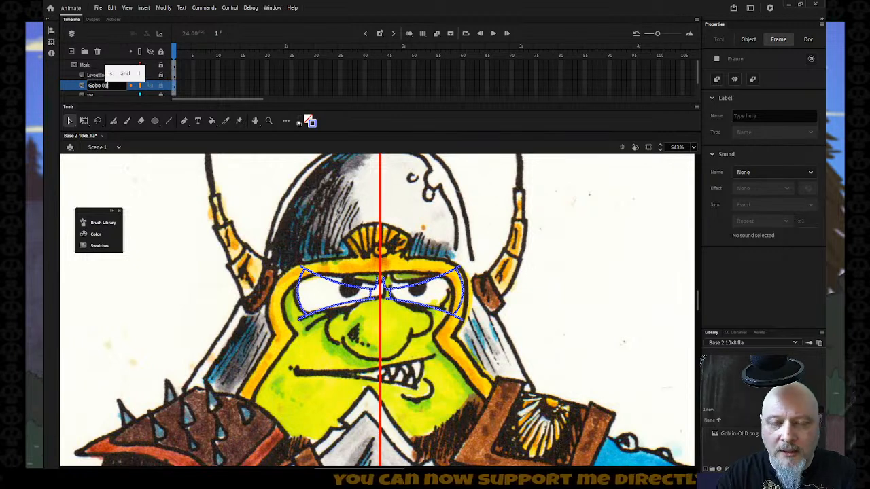
key(Return)
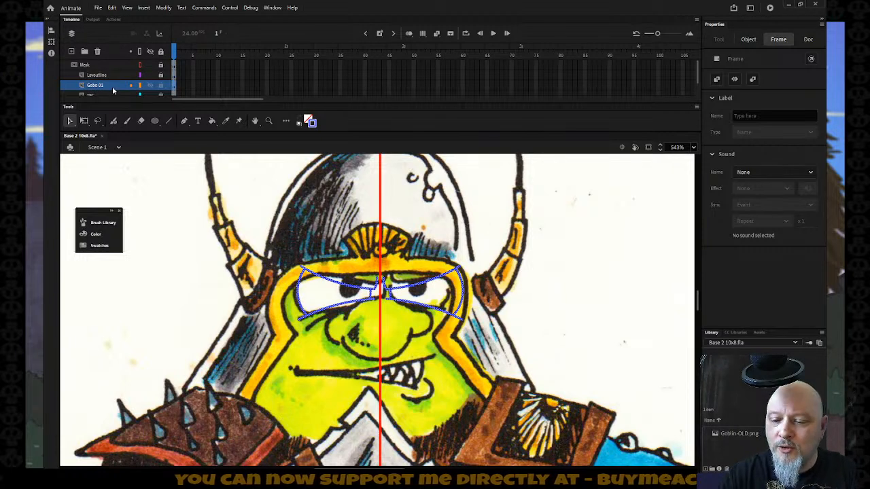
- Convert both eye outlines into a Movie Clip symbol named "Gobo 01"
key(F8)
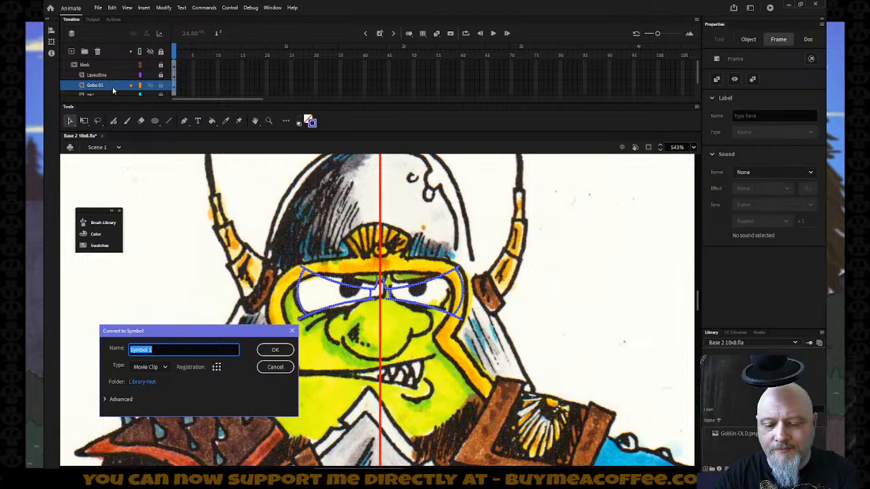
text(Go)
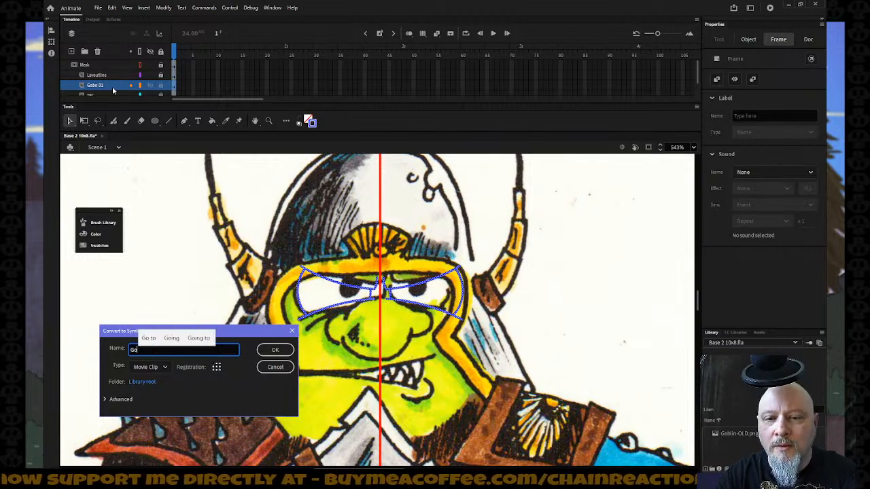
text(bo)
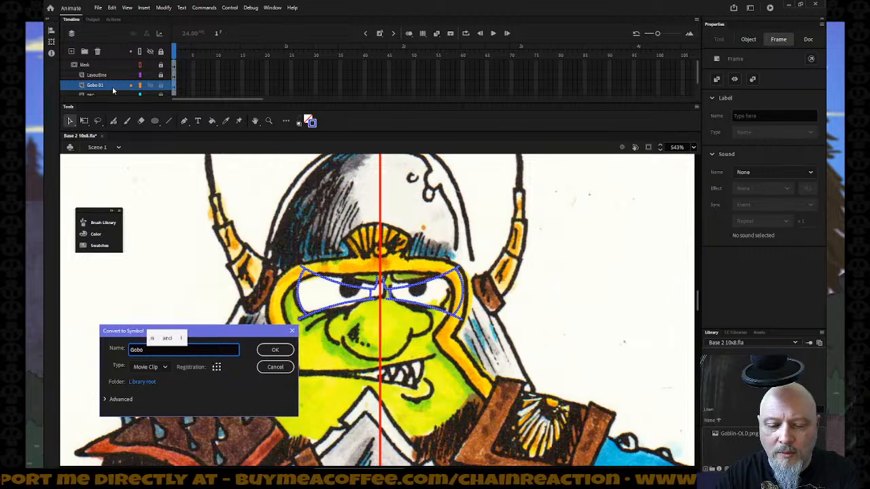
text( 01)
key(Return)
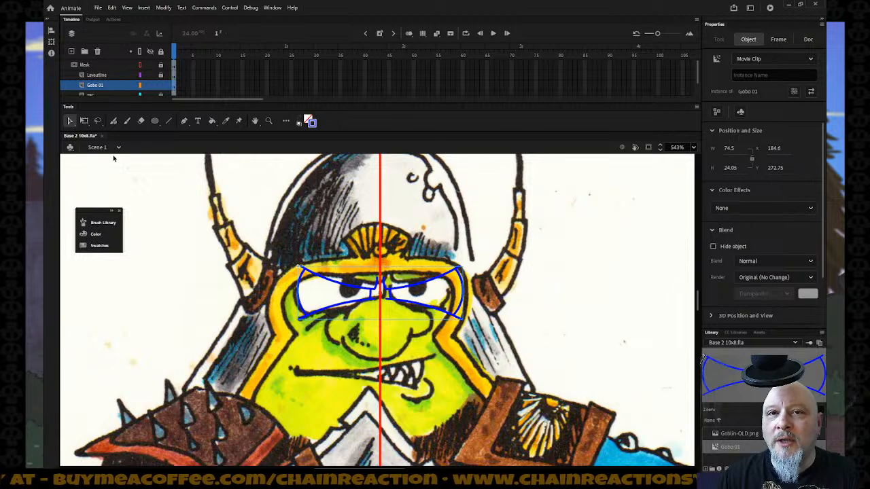
- Edit the Gobo 01 symbol in place and rename its layer to "Eyes"
double_click(319, 276)
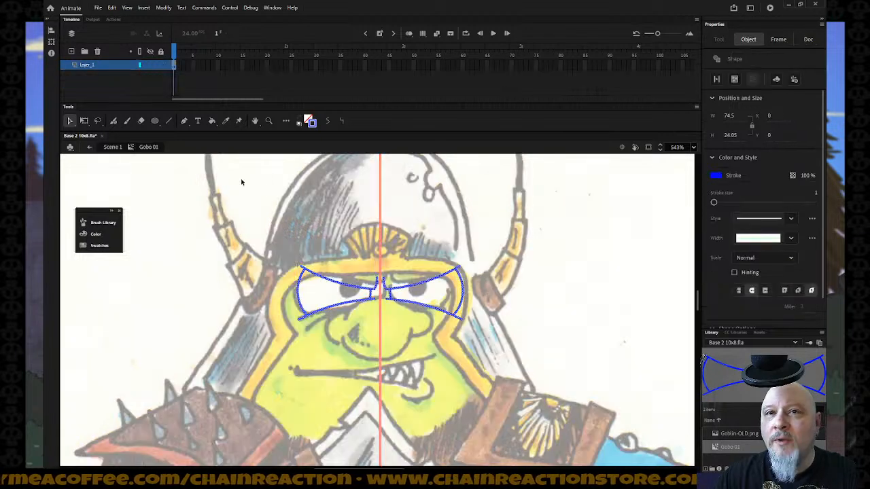
click(105, 68)
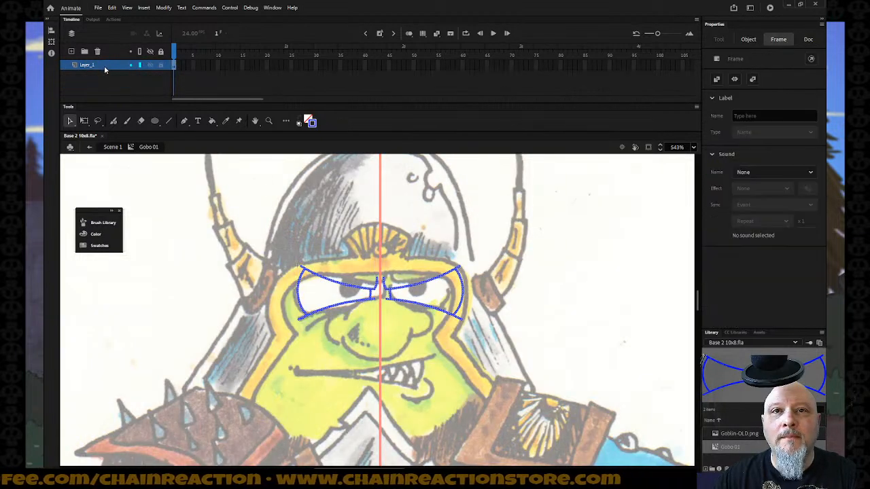
text(Eyes)
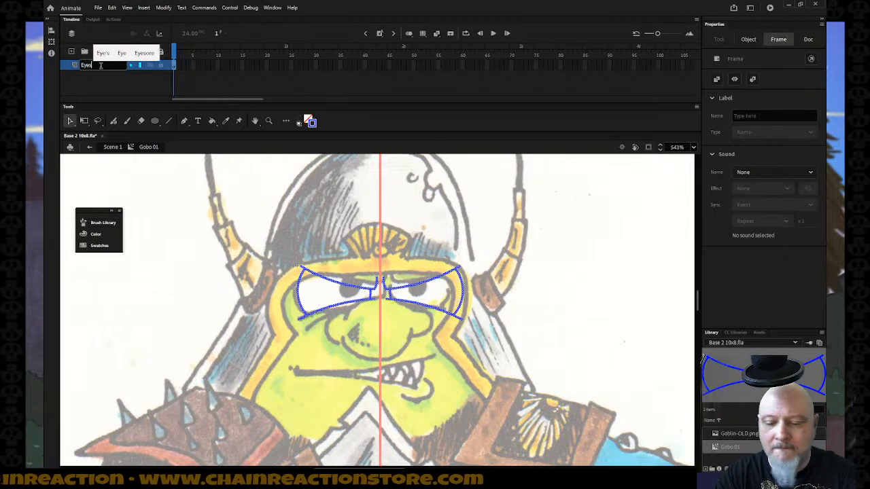
key(Return)
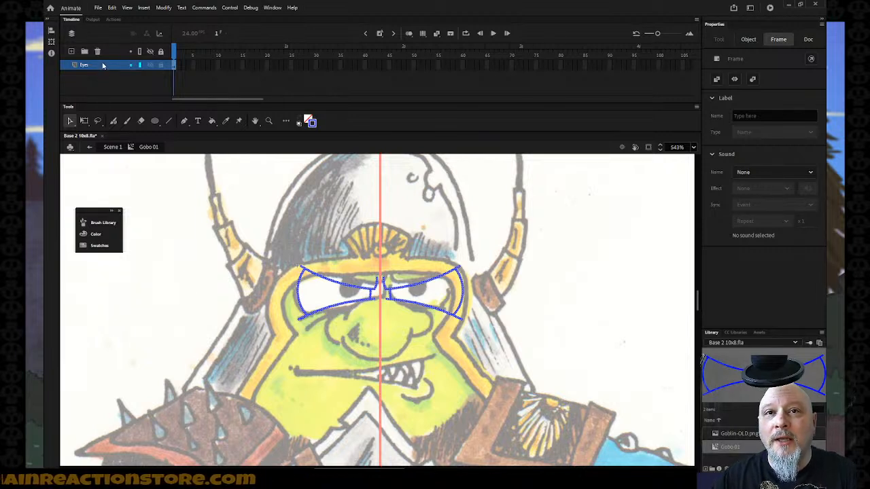
- Insert a new layer beneath the Eyes layer in the Gobo 01 symbol and lock Eyes
right_click(101, 64)
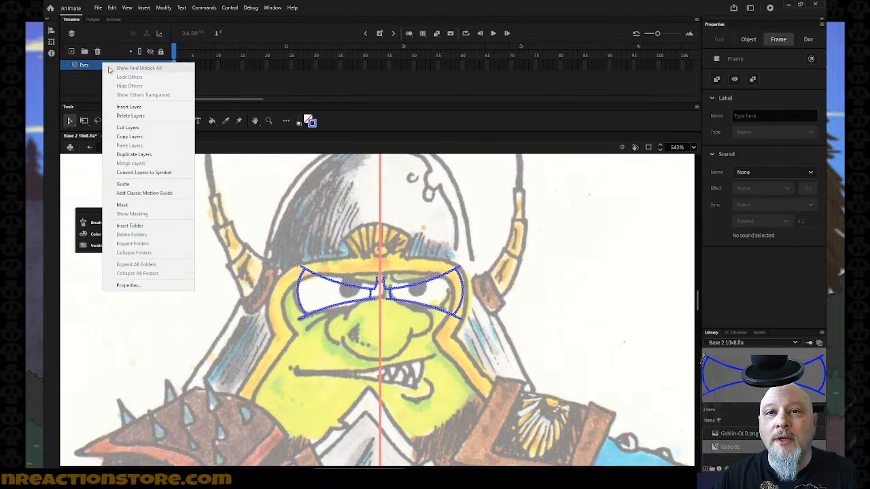
click(132, 108)
drag(106, 65, 111, 87)
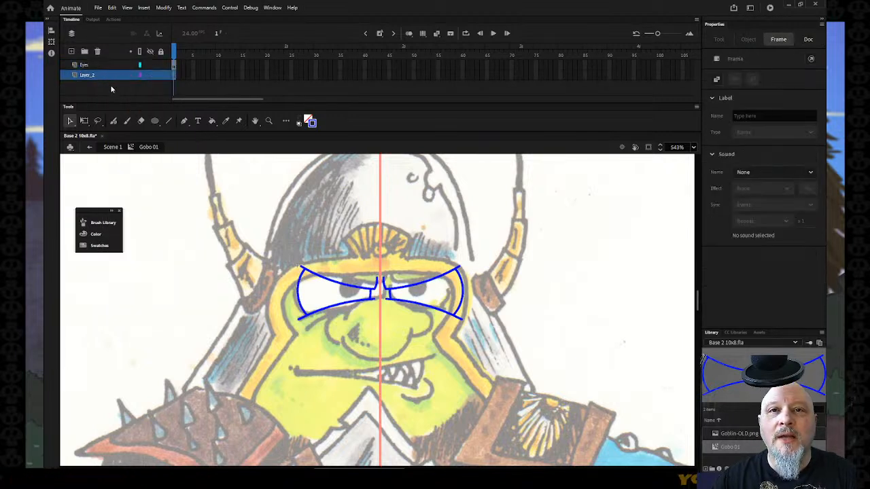
click(161, 65)
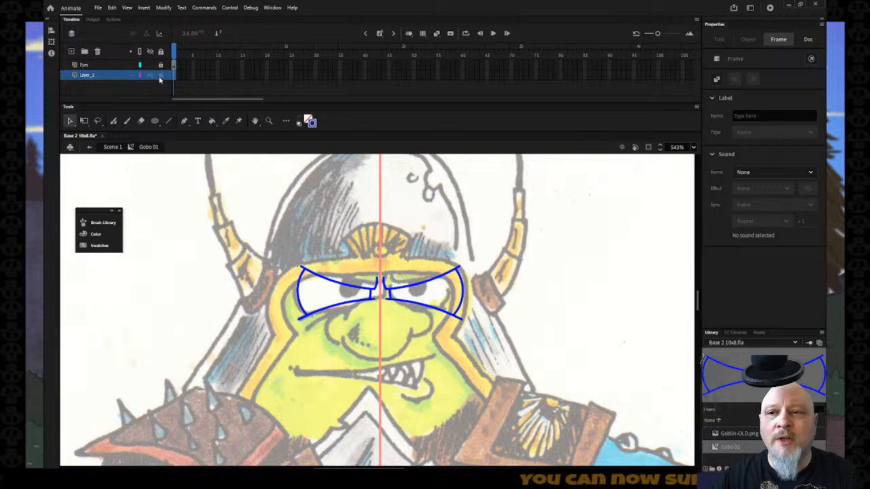
- Rename the new layer beneath Eyes to "Head"
double_click(112, 74)
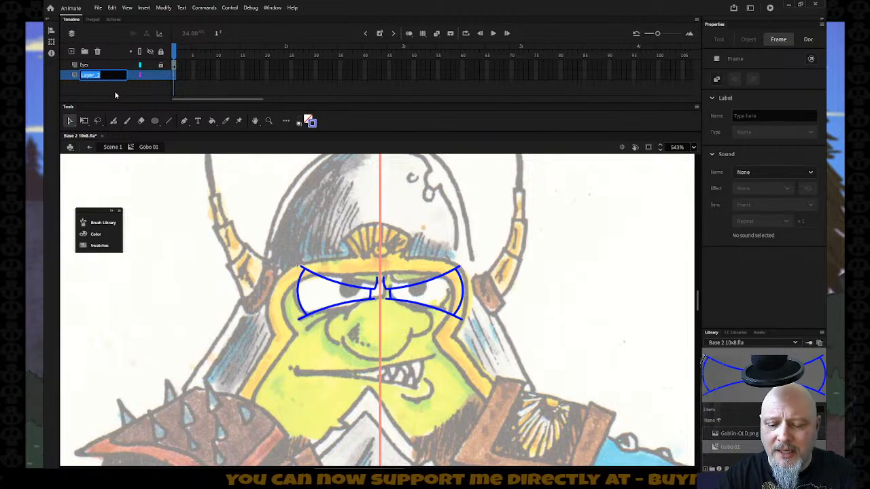
text(Hea)
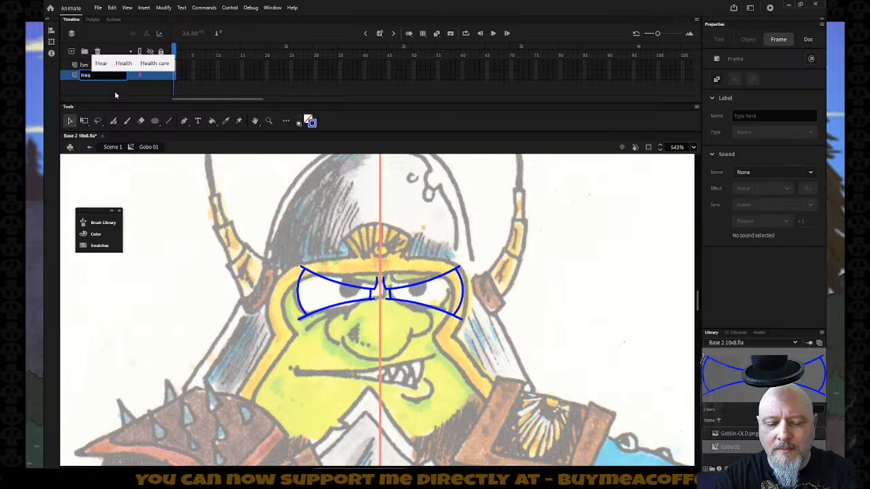
text(d)
key(Return)
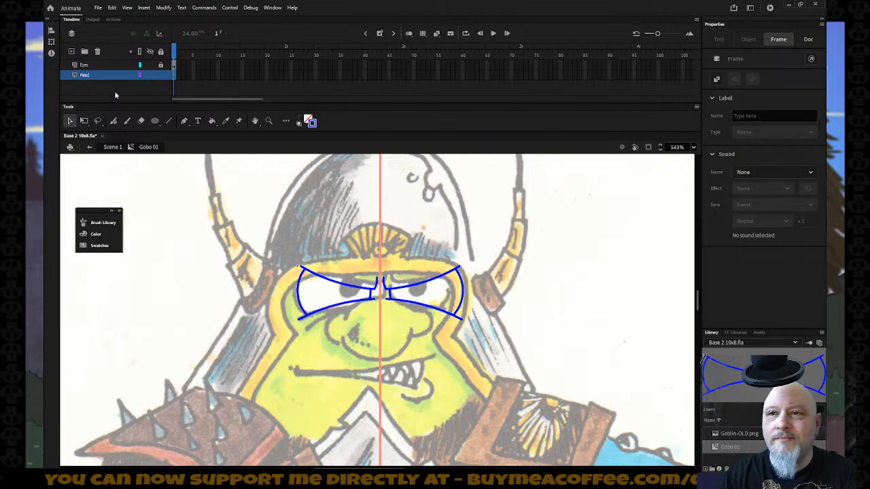
- Draw an unfilled red circle about 83 px in diameter over the goblin's face, centred on the vertical guide line
click(313, 121)
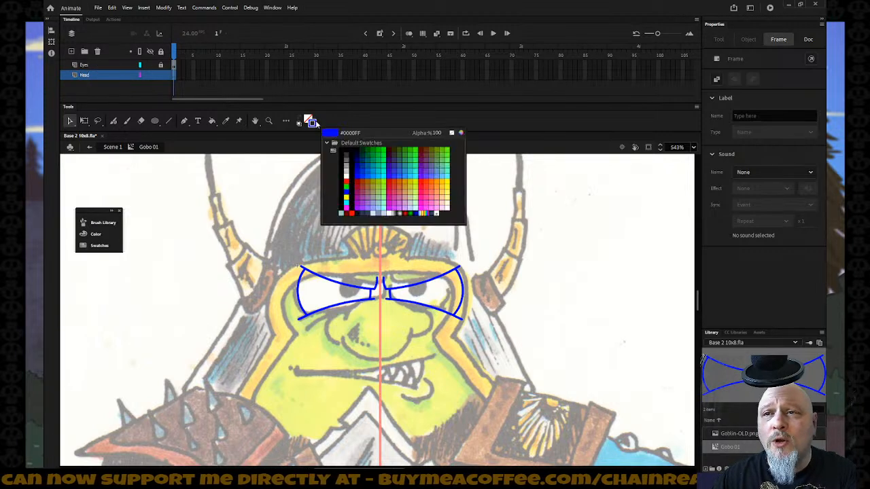
click(323, 180)
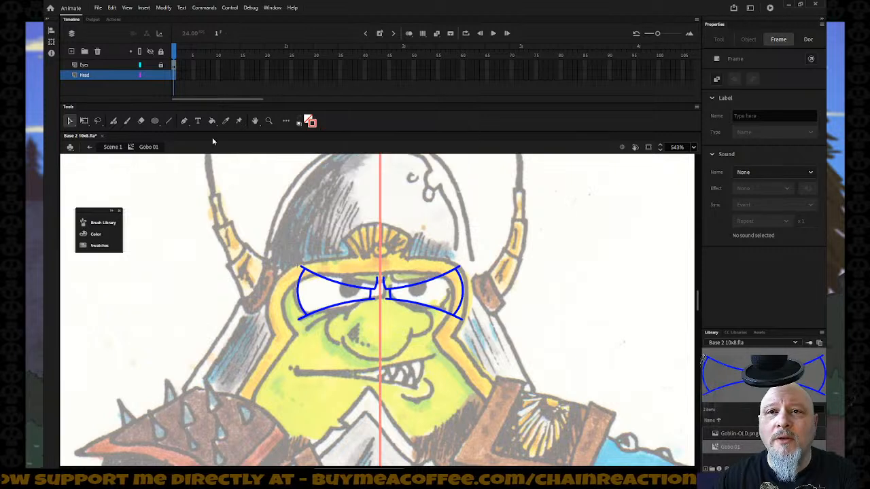
click(155, 121)
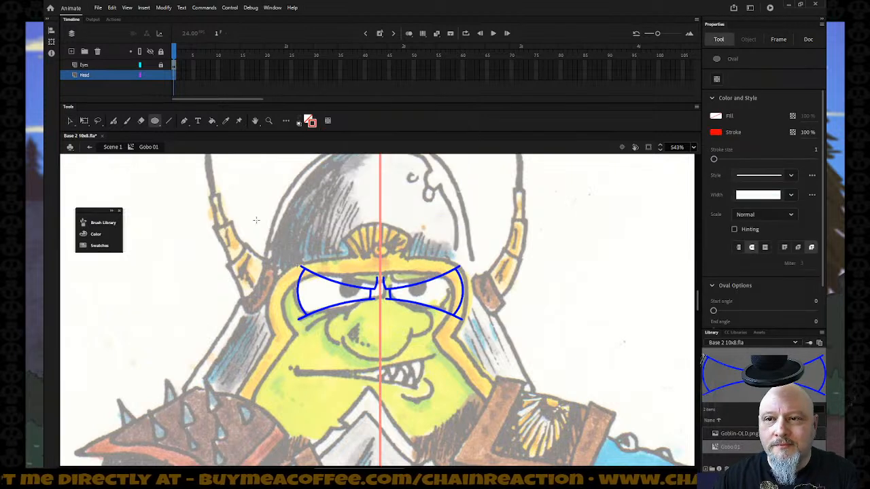
drag(288, 224, 472, 350)
- Move the red circle straight up around the eye outlines, to about Y -29.75
click(69, 121)
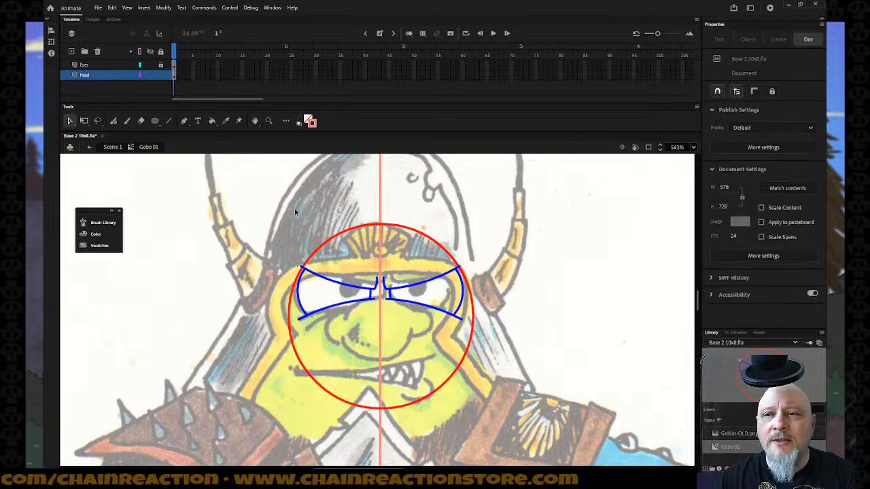
click(362, 229)
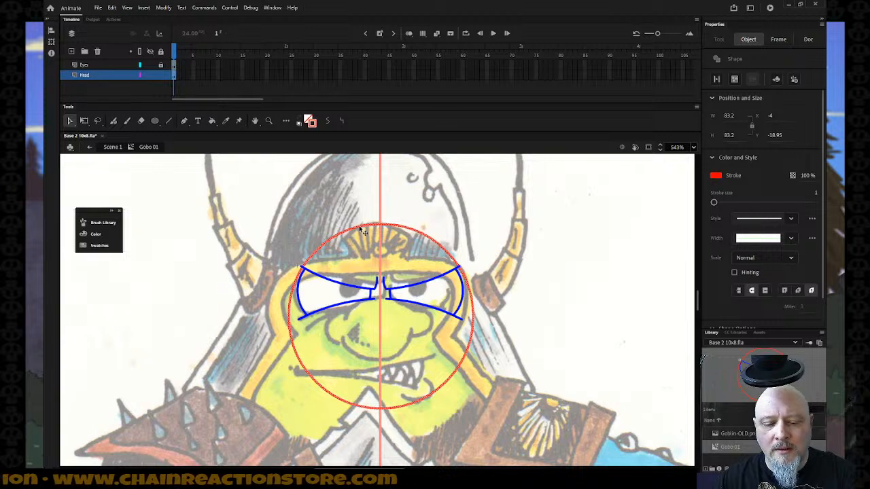
click(83, 121)
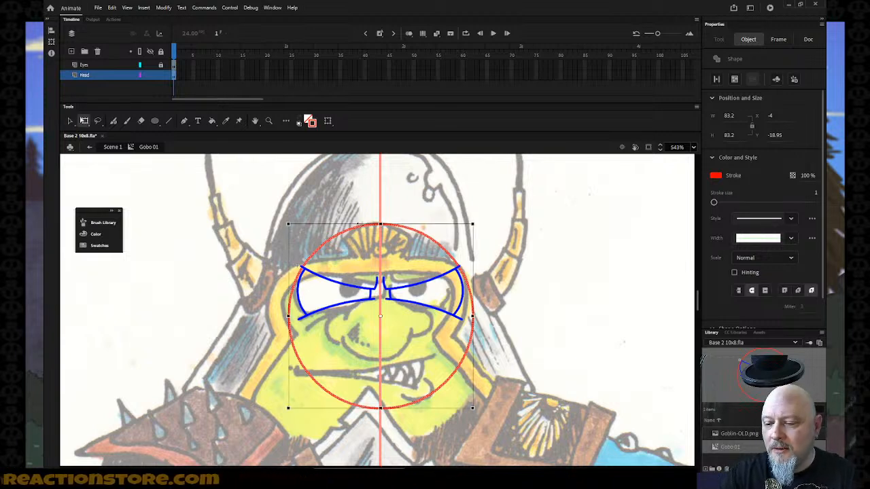
key(Up)
key(Up)
key(Up)
key(Up)
key(Up)
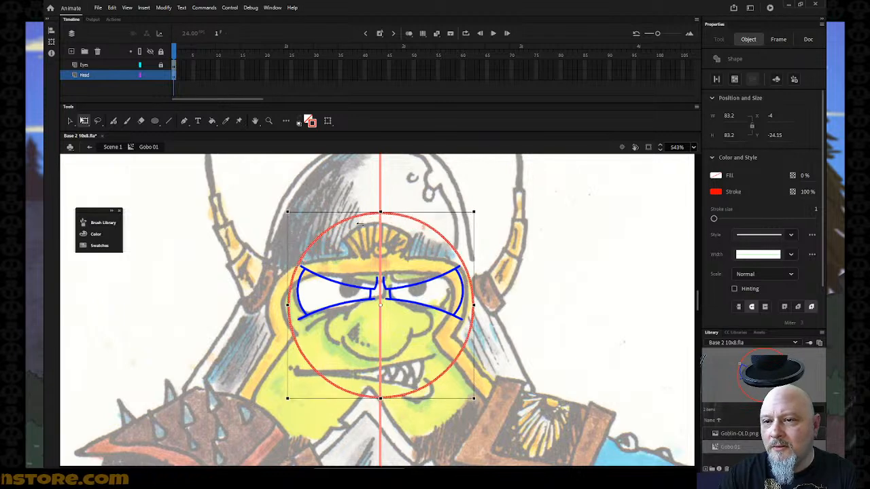
key(Up)
key(Up)
key(Up)
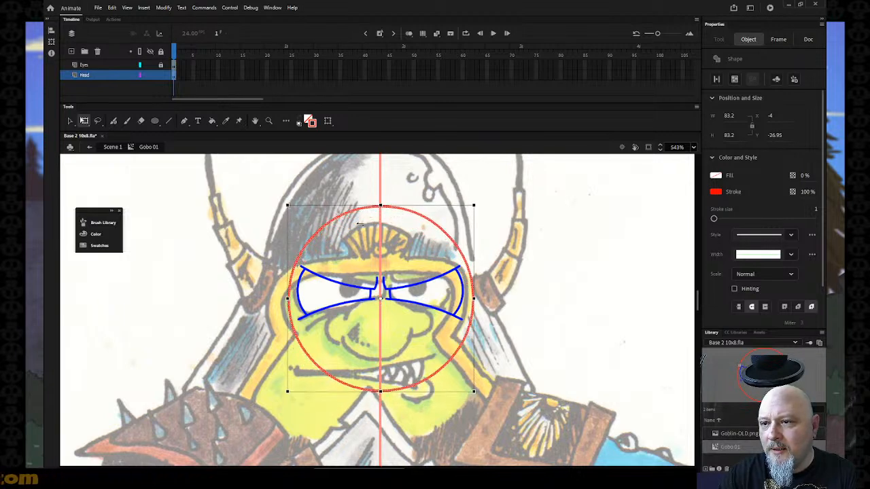
key(Up)
key(Up)
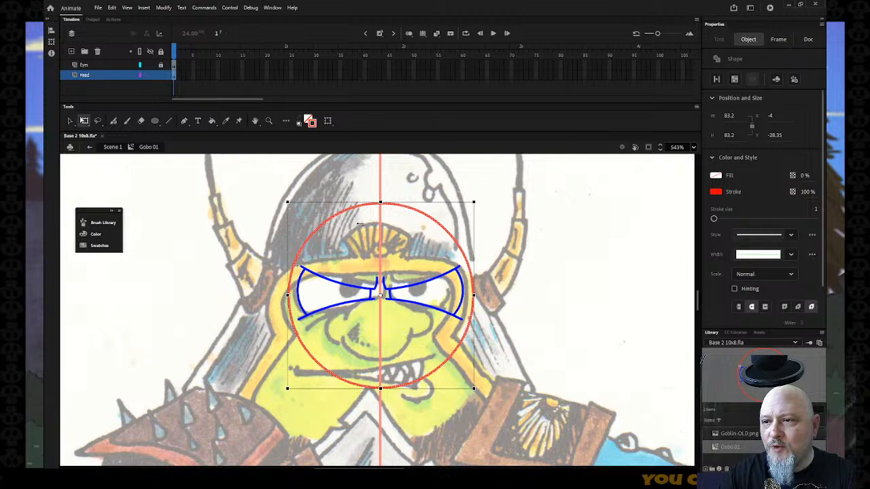
key(Up)
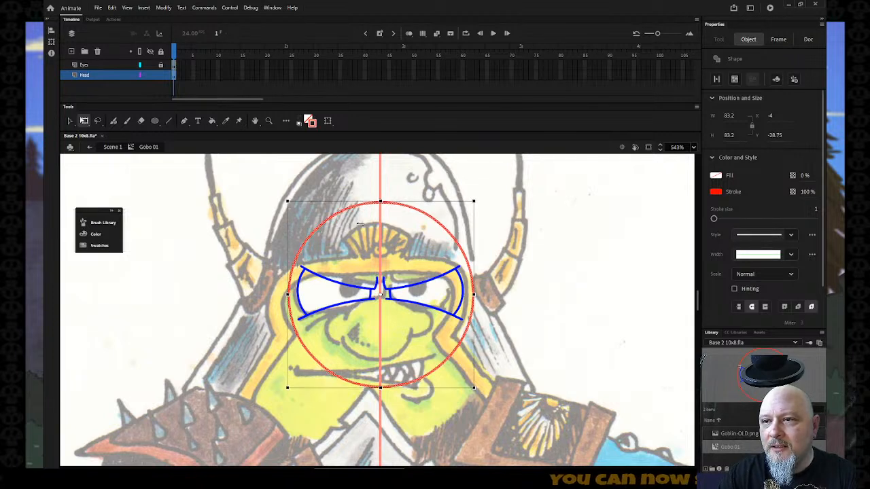
key(Up)
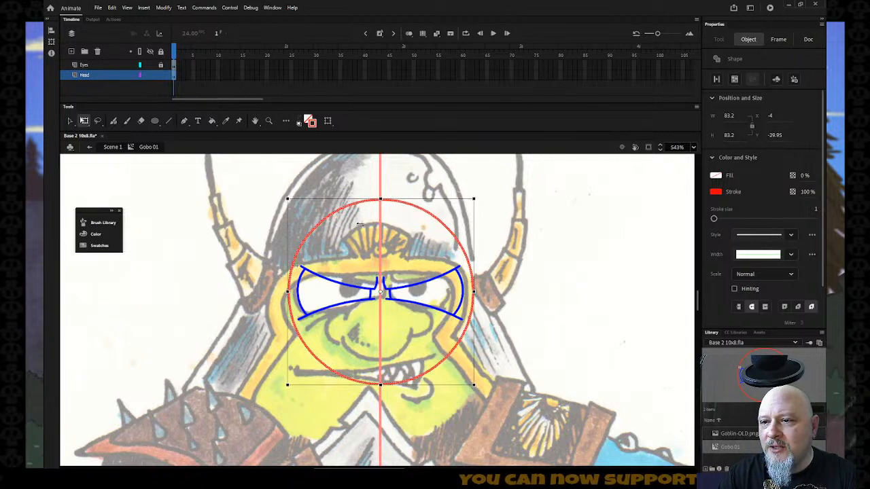
key(Down)
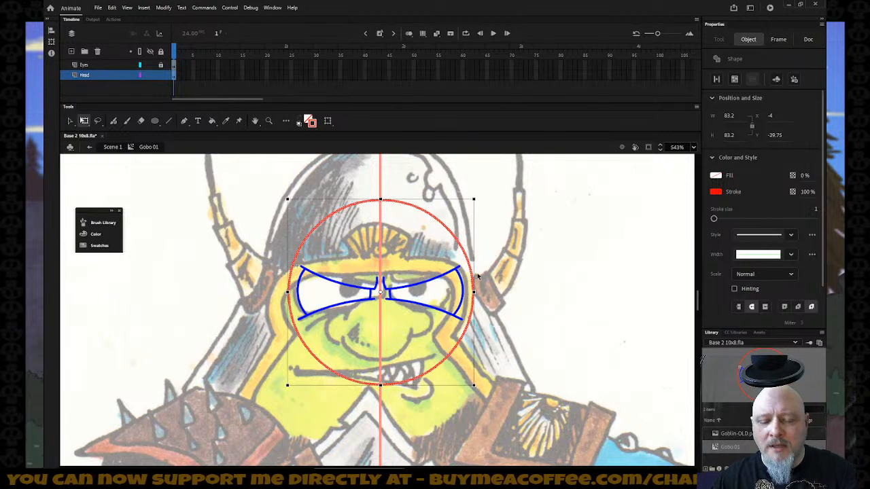
- Duplicate the red circle straight down over the chest armour, at about Y 56.75, for free transforming
key(v)
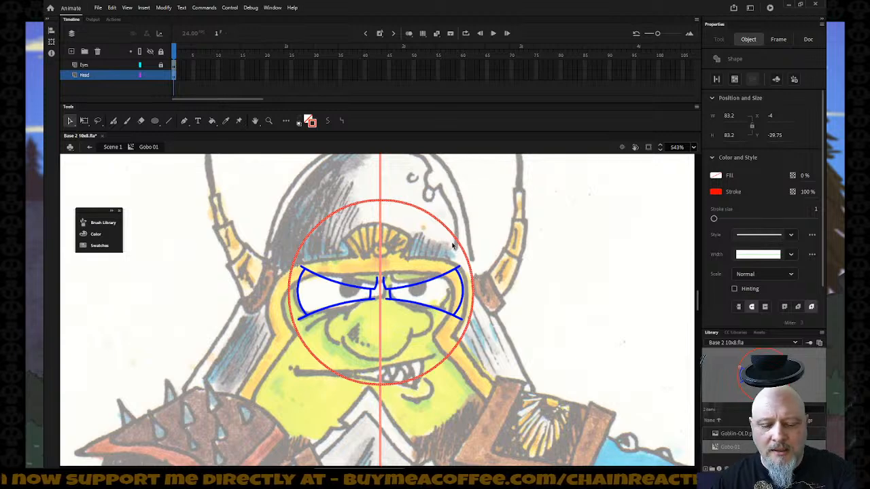
drag(390, 205, 420, 388)
scroll(435, 381, down, 5)
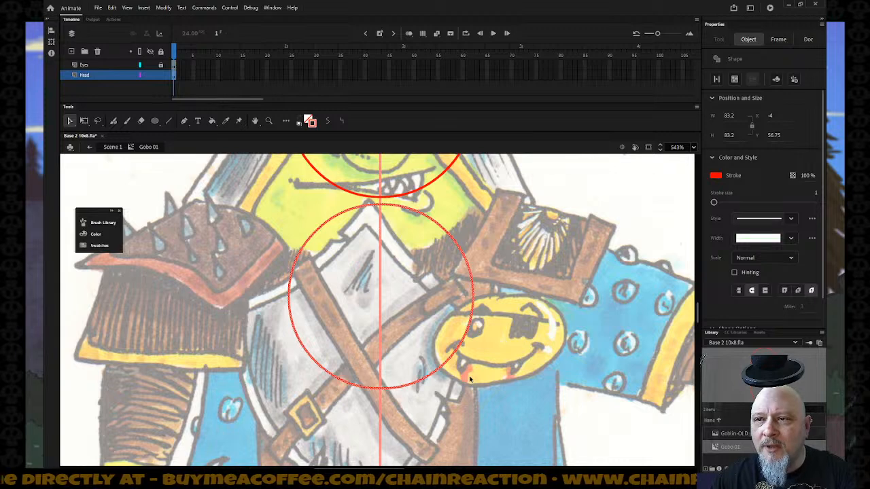
key(q)
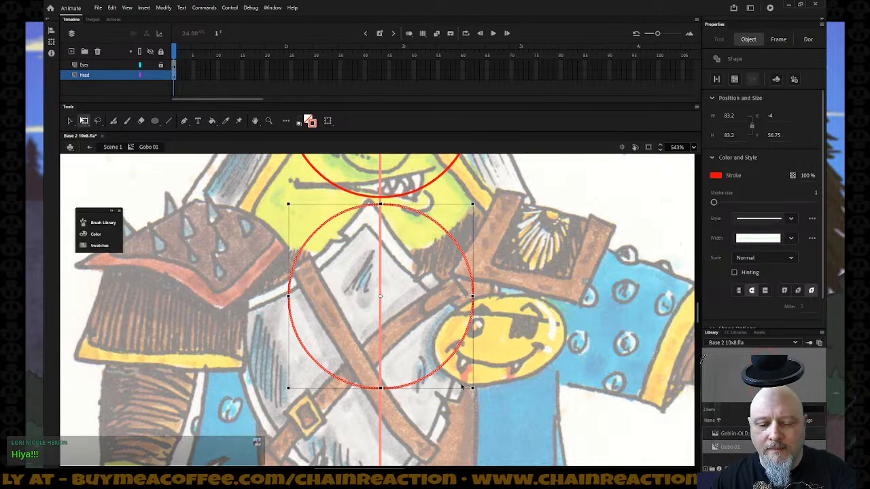
drag(474, 391, 505, 412)
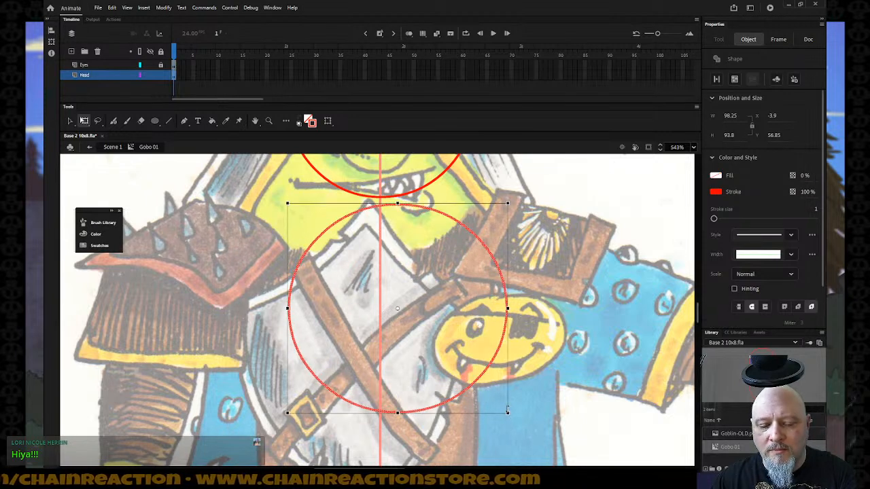
key(ctrl+z)
drag(473, 388, 486, 402)
key(ctrl+z)
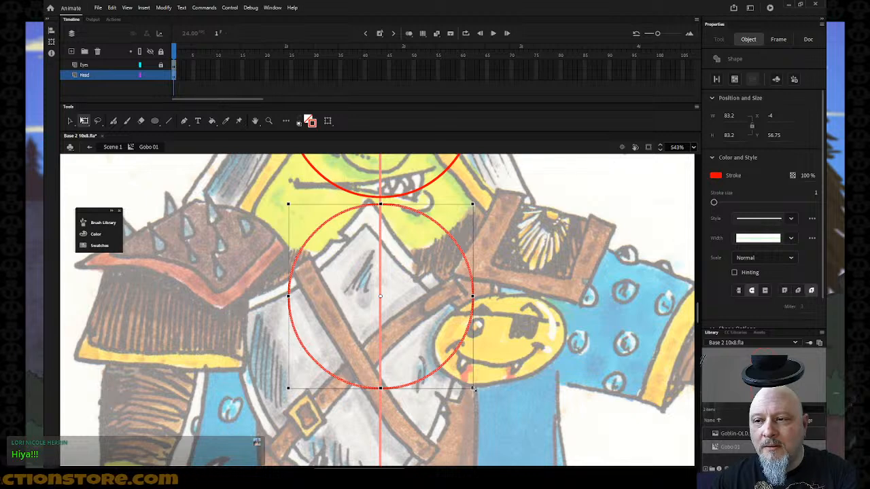
drag(473, 389, 481, 402)
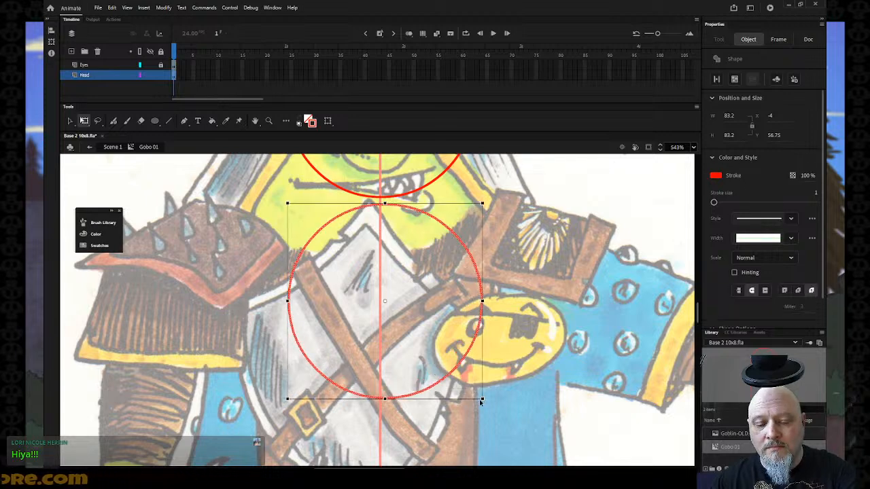
key(ctrl+z)
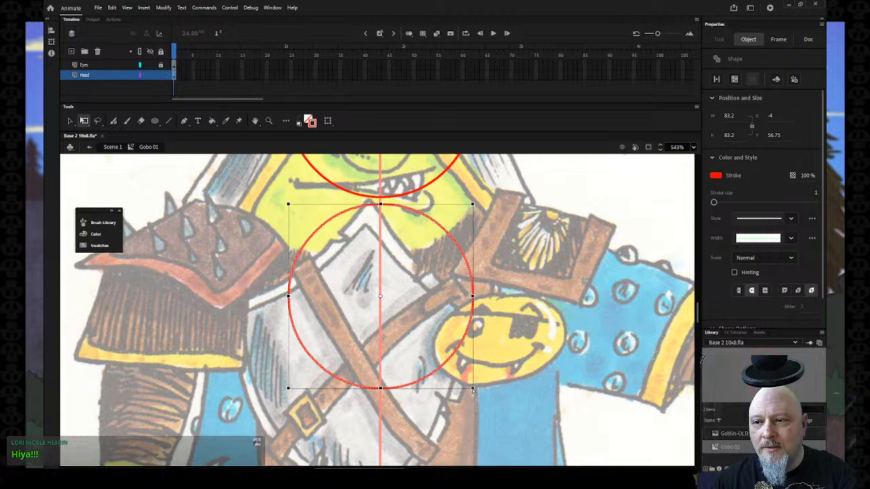
- Enlarge the duplicated circle about its centre to about 104.65 by 100.6 px, keeping it on the guide line
drag(473, 390, 498, 409)
key(ctrl+z)
scroll(533, 384, up, 4)
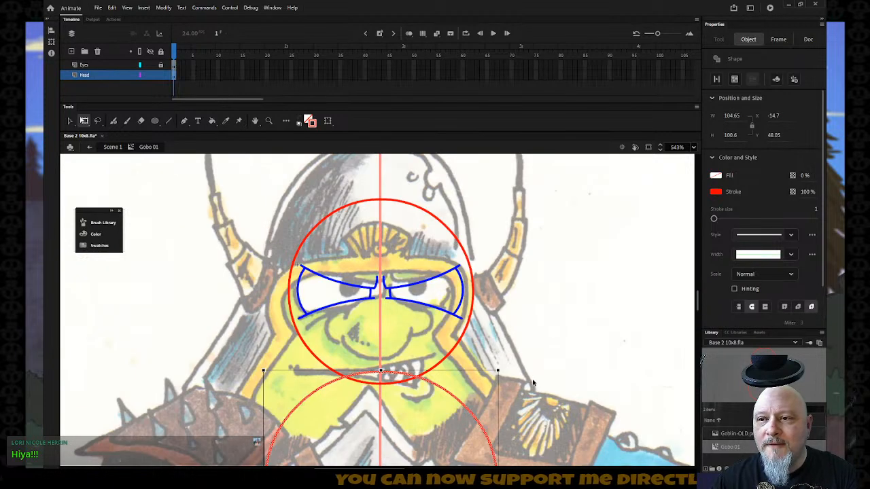
- Move the enlarged circle straight up over the nose and jaw, overlapping the smaller circle, to about Y -13.15
drag(534, 384, 540, 370)
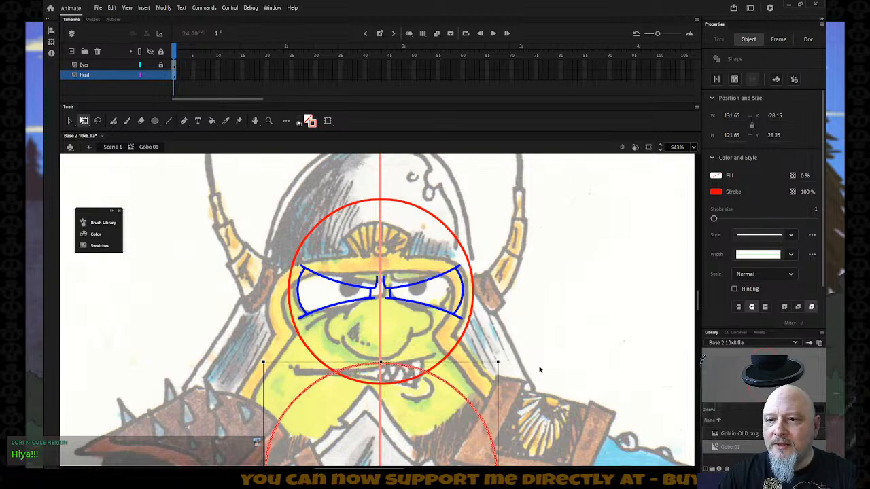
key(Up)
key(Up)
key(Up)
key(Up)
key(Up)
key(Up)
key(Up)
key(Up)
key(Up)
key(Up)
key(Up)
key(Up)
key(Up)
key(Up)
key(Up)
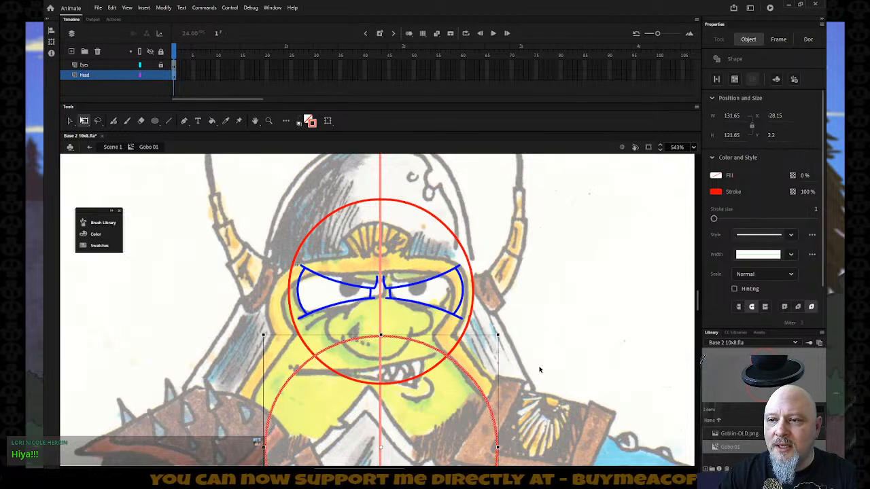
key(Up)
key(Up)
key(Up)
key(Up)
key(Up)
key(Up)
key(Up)
key(Up)
key(Up)
key(Up)
key(Up)
key(Up)
key(Up)
key(Up)
key(Up)
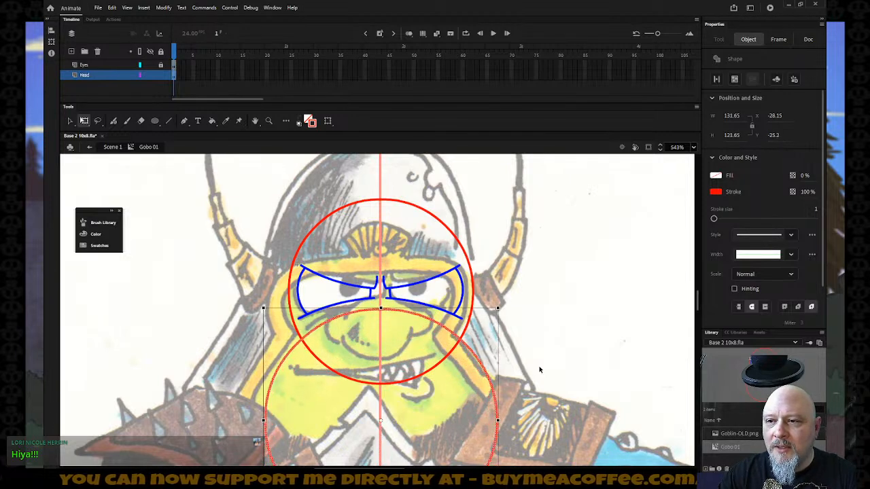
key(Up)
key(Up)
key(Up)
key(Up)
key(Up)
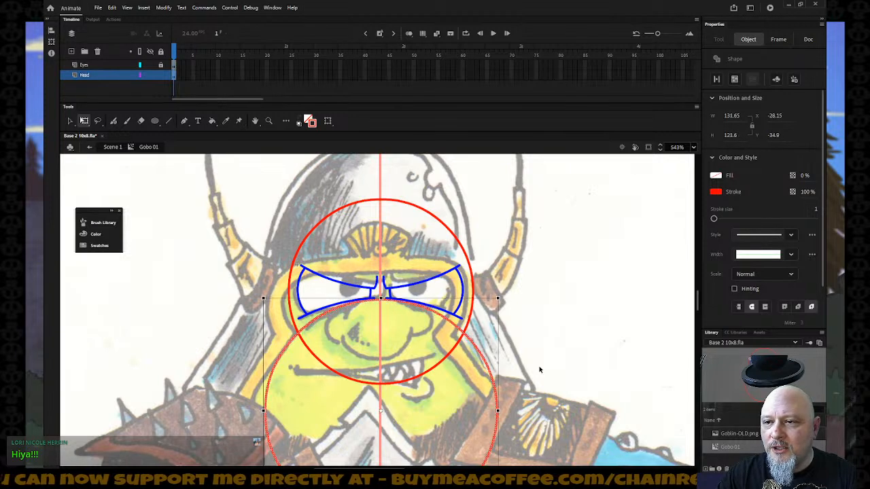
key(Up)
key(Up)
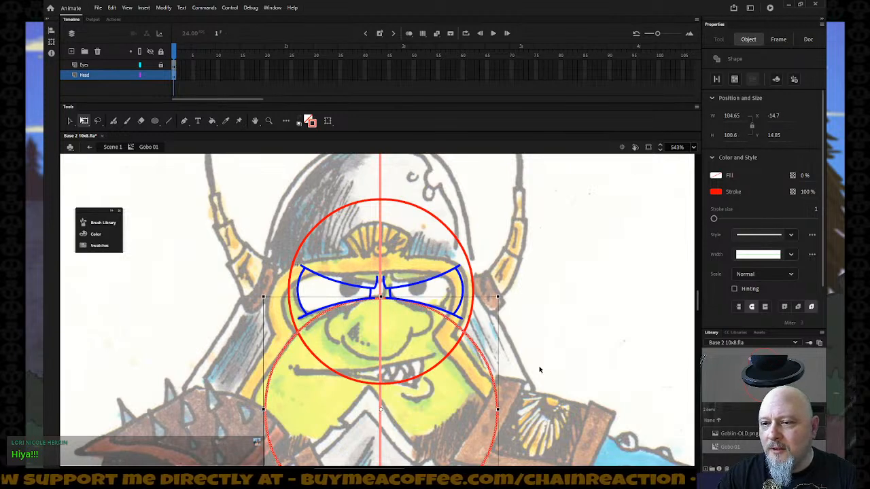
scroll(573, 372, down, 2)
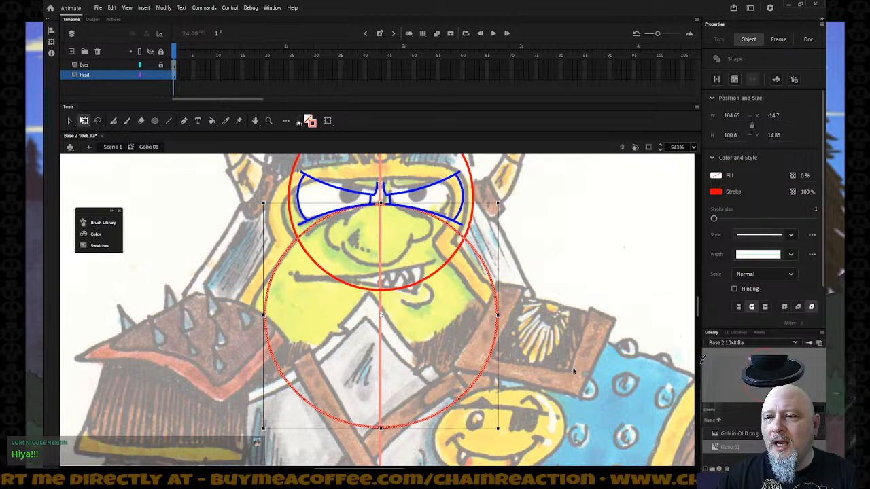
scroll(573, 371, up, 2)
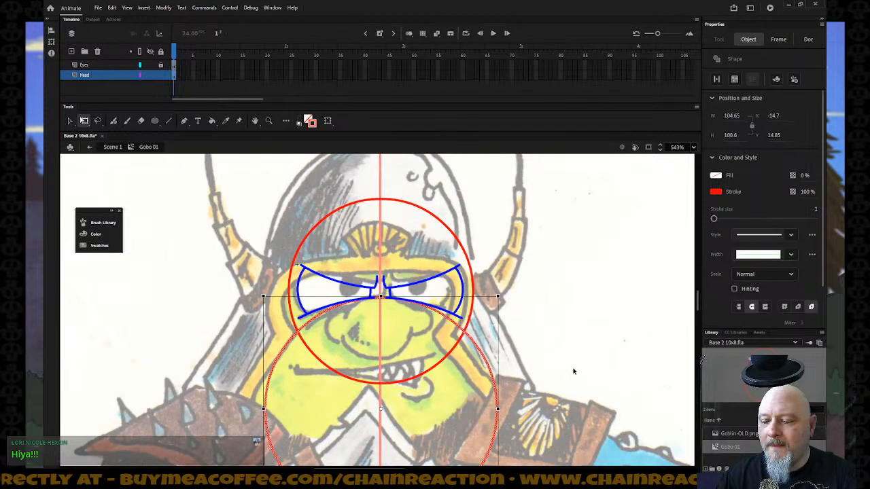
key(Up)
key(Up)
key(Up)
key(Up)
key(Up)
key(Up)
key(Up)
key(Up)
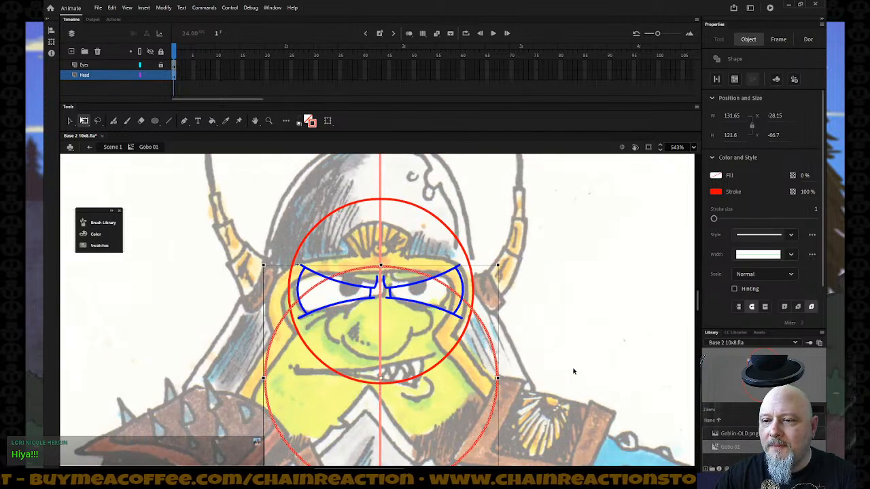
key(Up)
key(Up)
key(Up)
key(Up)
key(Up)
key(Up)
key(Up)
key(Up)
key(Up)
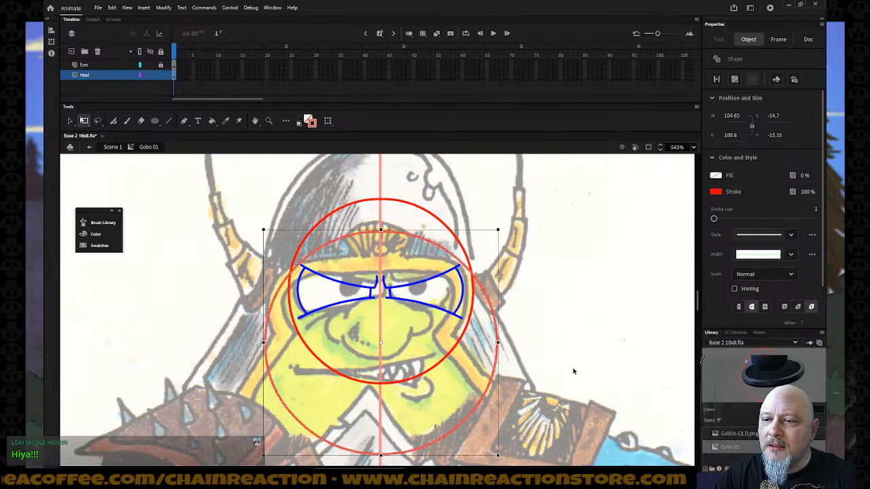
key(Down)
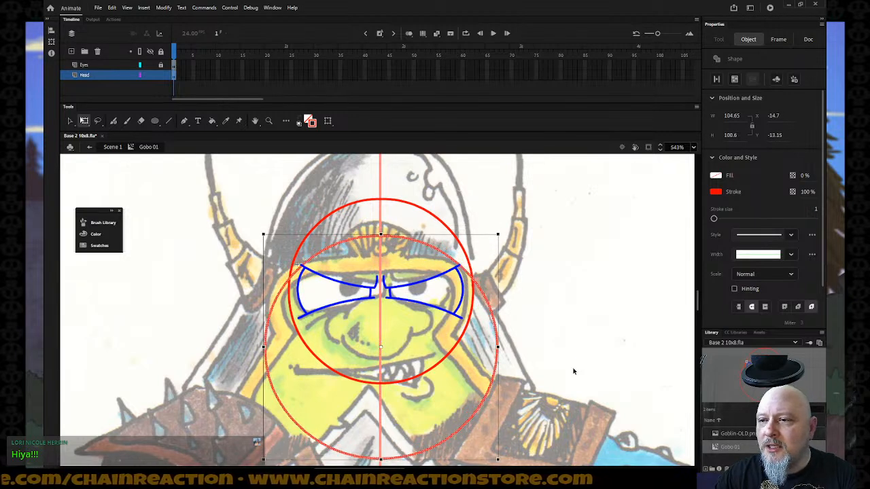
key(Down)
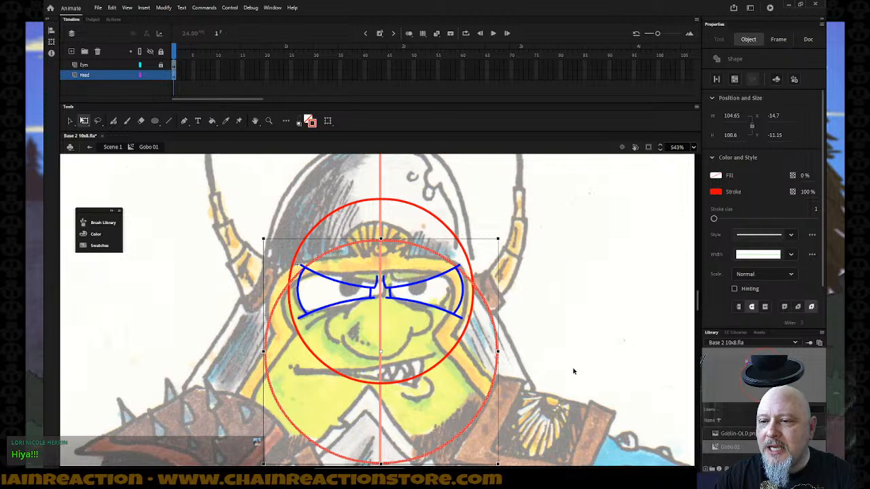
key(Up)
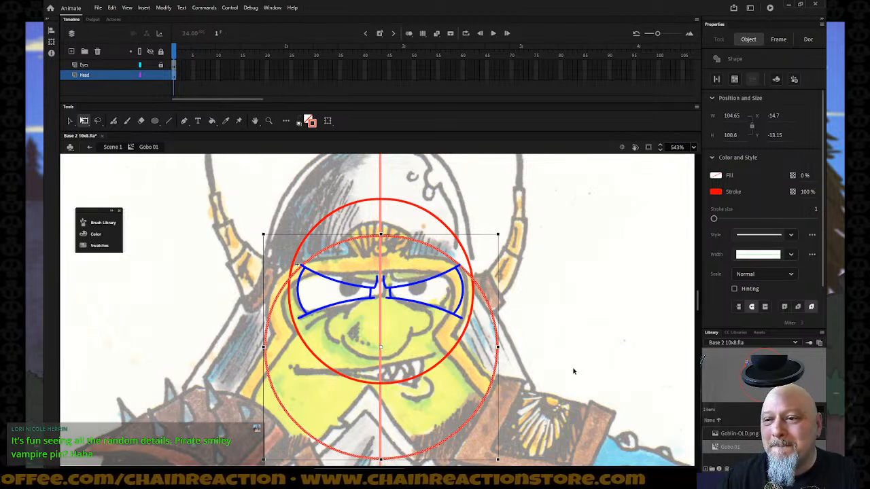
- Change the stroke of the enlarged lower circle to magenta, #FF33FF
click(313, 123)
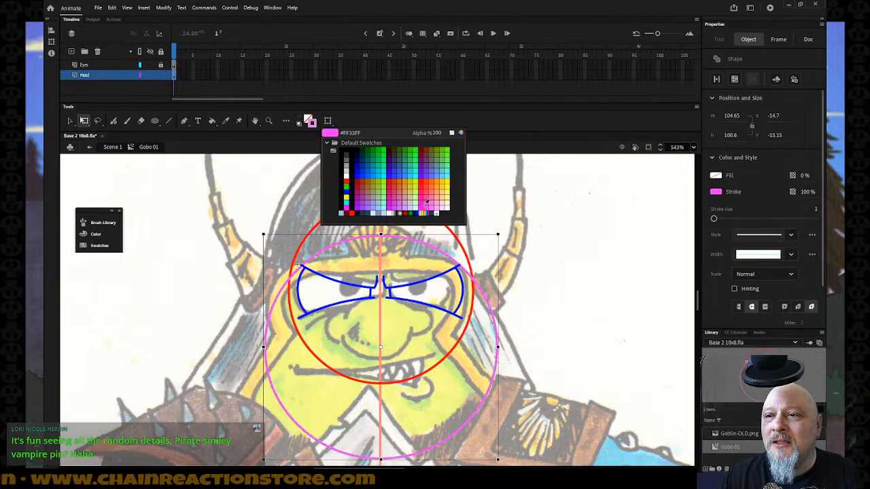
click(425, 203)
click(550, 269)
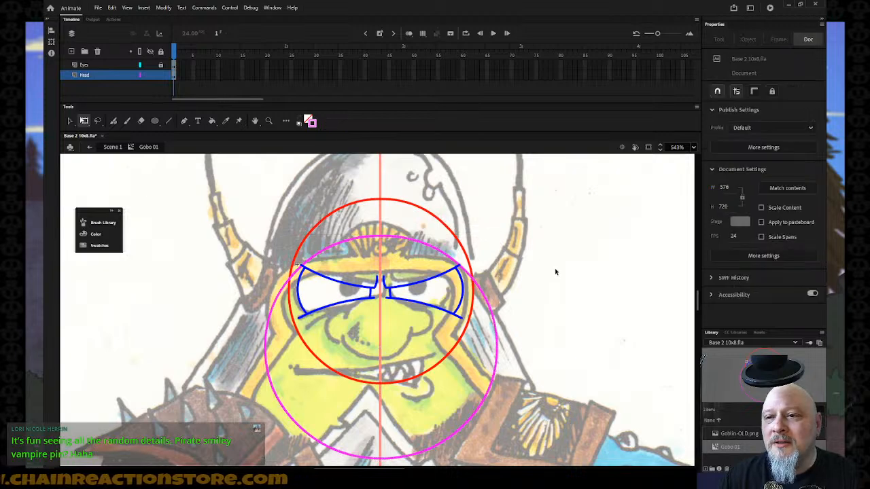
- Move the smaller red circle straight up over the helmet and eyes, to Y -41.75
click(365, 202)
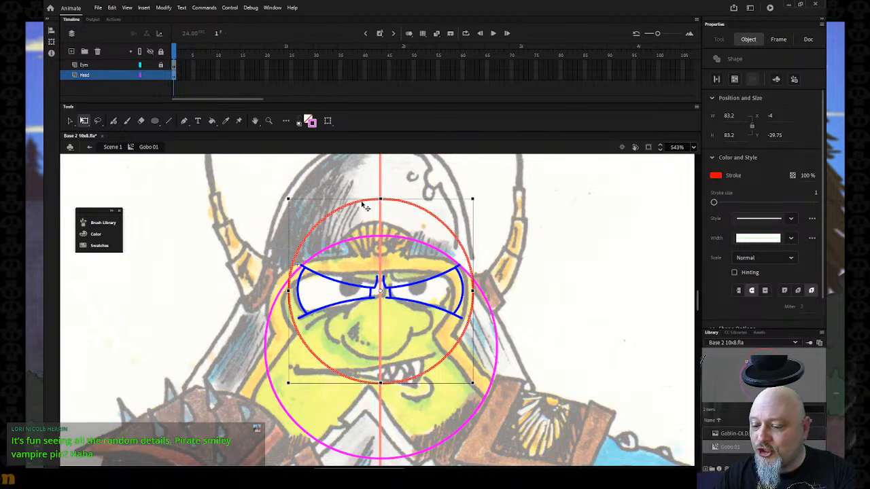
key(Up)
key(Up)
key(Up)
key(Up)
key(Up)
key(Up)
key(Up)
key(Up)
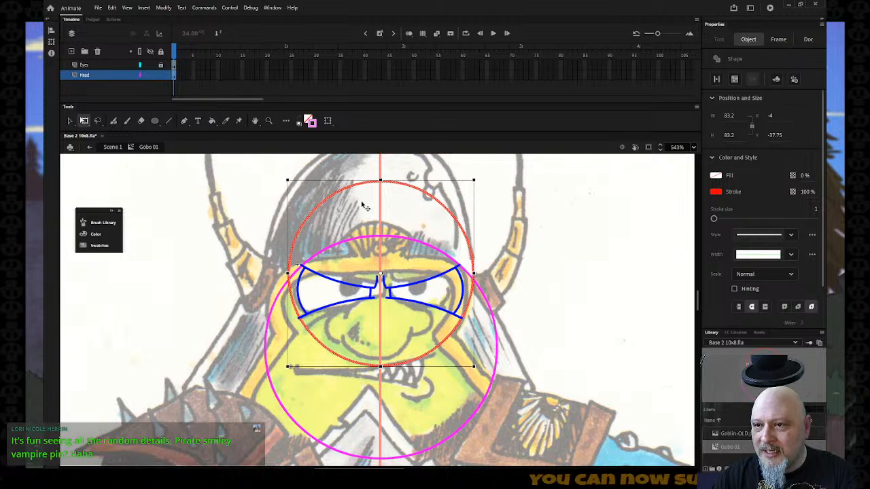
key(Up)
key(Up)
key(Up)
key(Up)
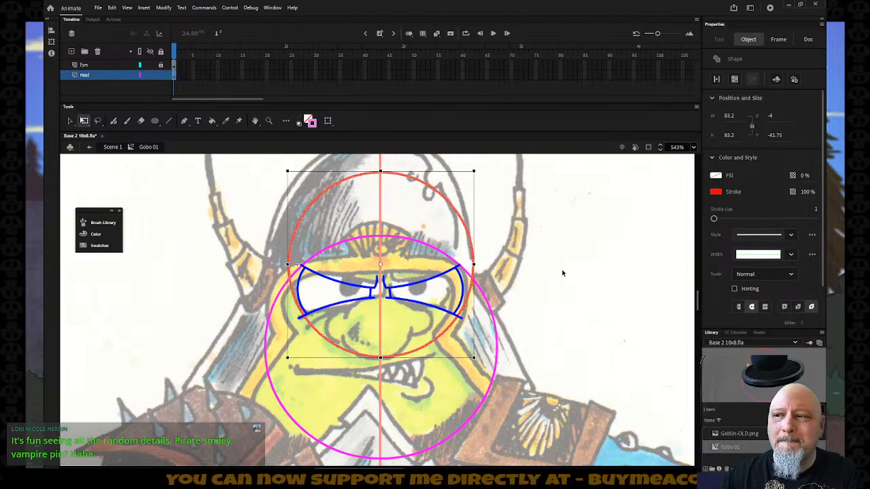
scroll(572, 284, down, 5)
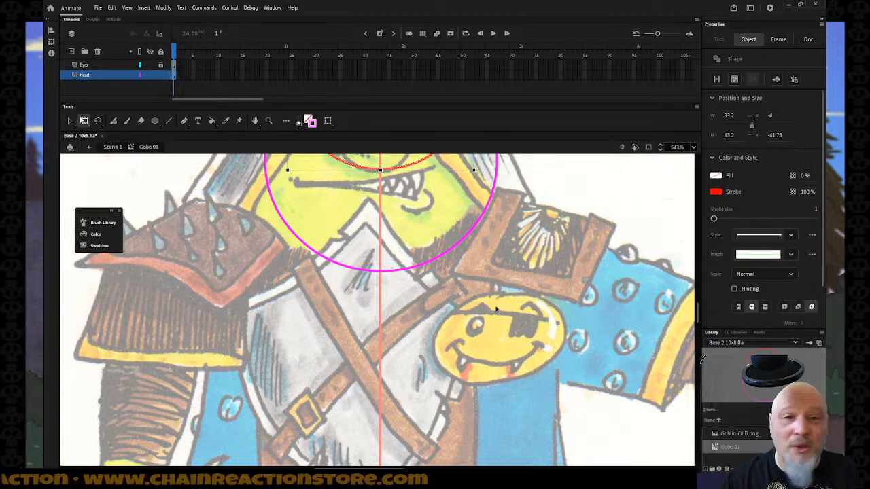
scroll(496, 309, up, 5)
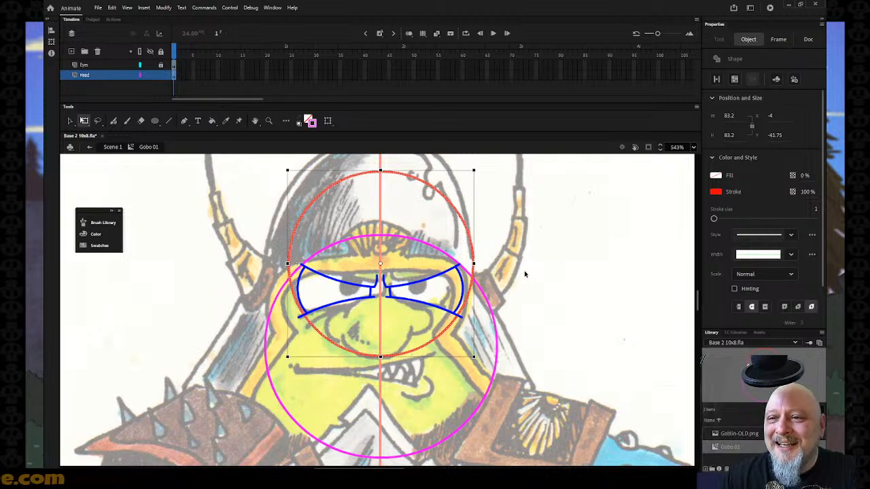
click(176, 172)
- Draw an unfilled circle with a green stroke, about 18.4 px across, in the empty area left of the head
click(155, 121)
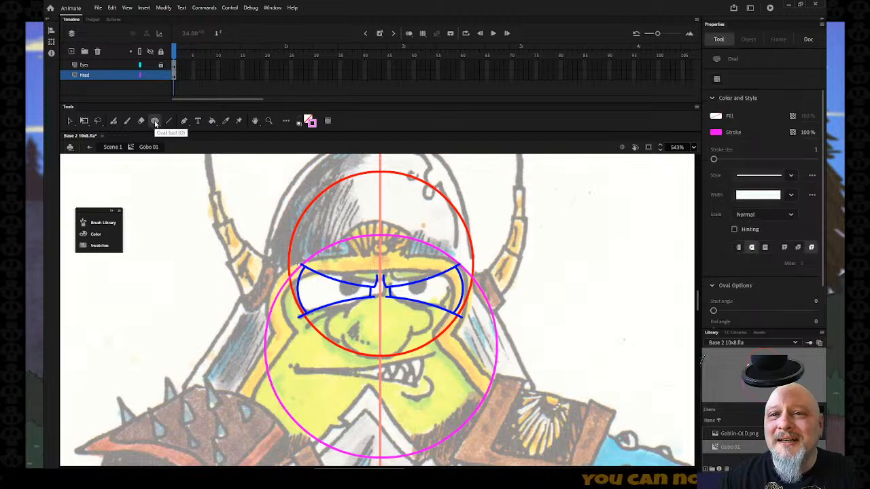
click(312, 123)
click(384, 149)
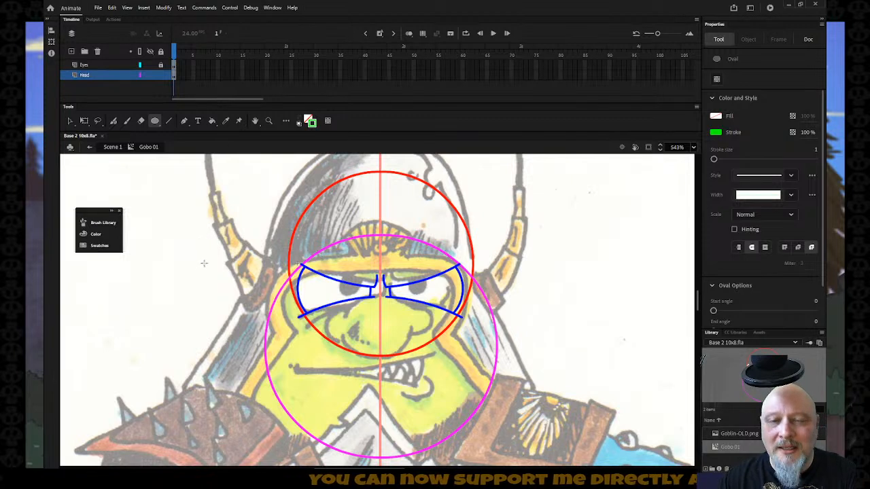
drag(186, 261, 228, 301)
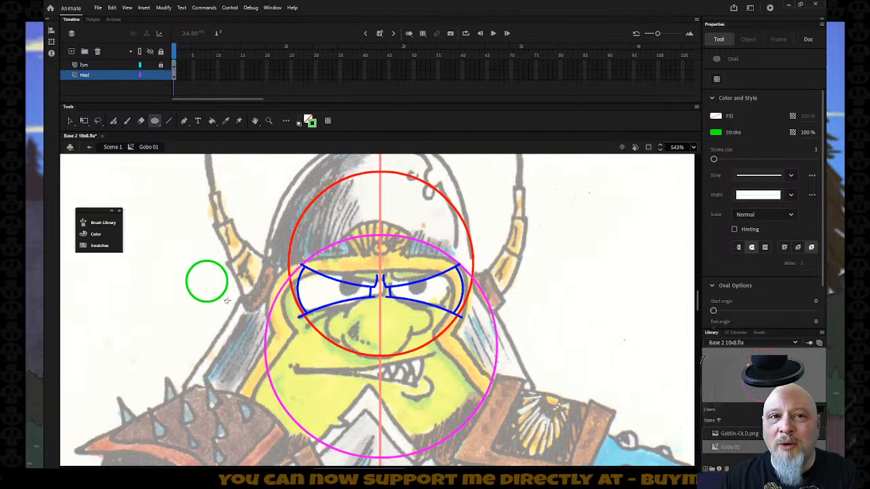
- Move the green circle onto the centre guide line over the chest armour below the jaw, at about X 28.45, Y 71.8
click(70, 121)
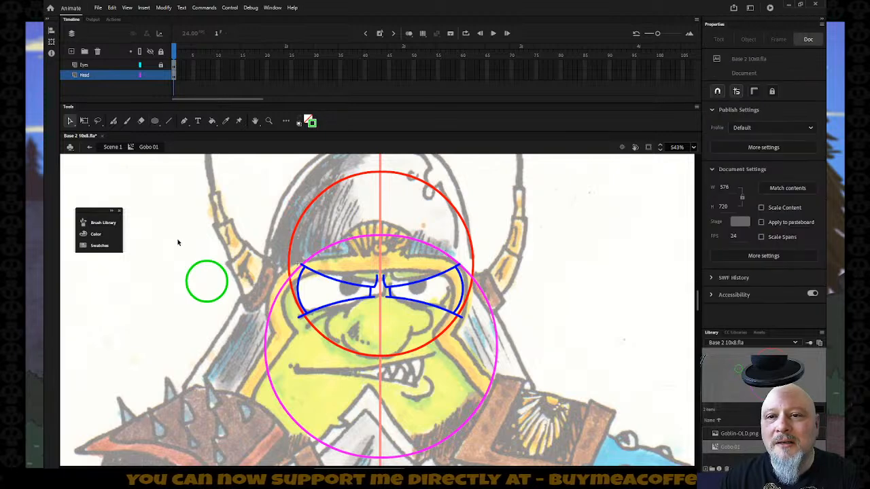
click(205, 263)
drag(205, 264, 354, 406)
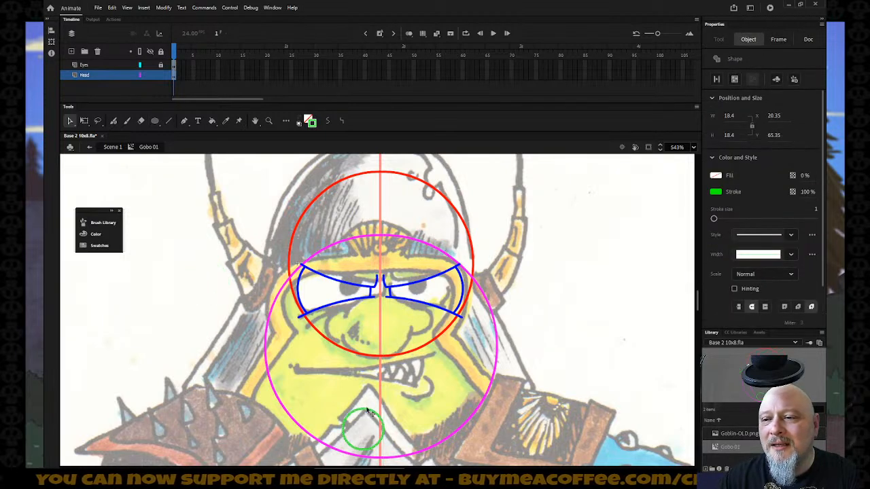
scroll(354, 405, down, 5)
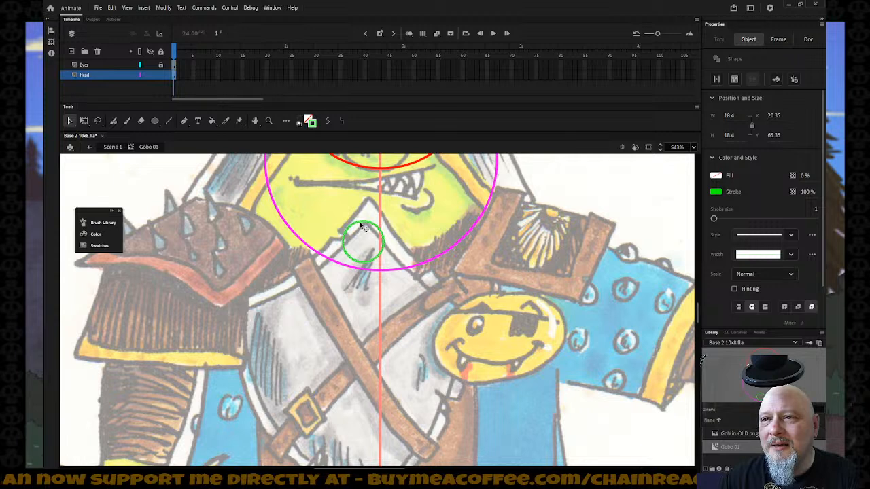
drag(360, 229, 379, 241)
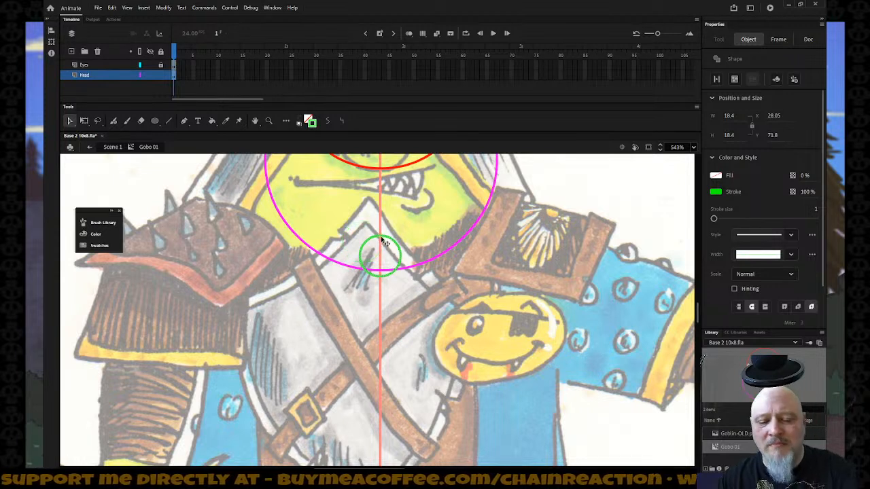
click(84, 120)
drag(378, 239, 382, 235)
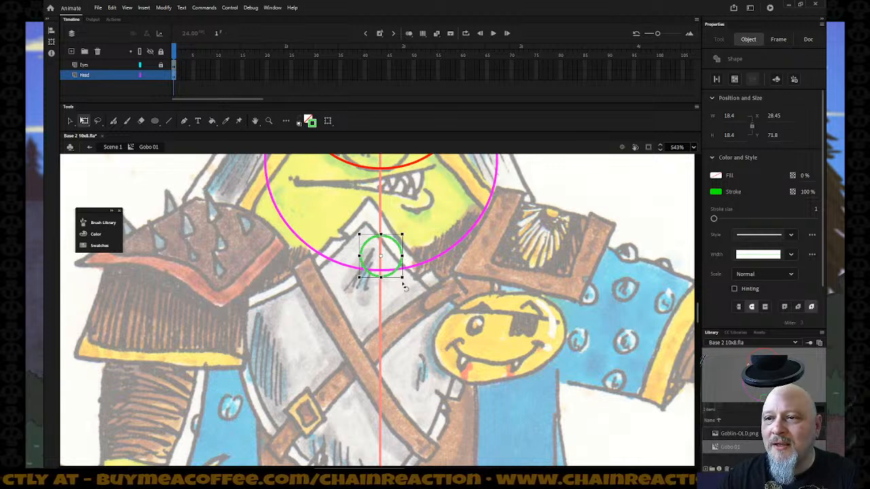
- Reshape the green circle into a flat oval about 32.5 by 20.95 px, centred on the guide at X 21.15, Y 72.2
drag(404, 277, 419, 295)
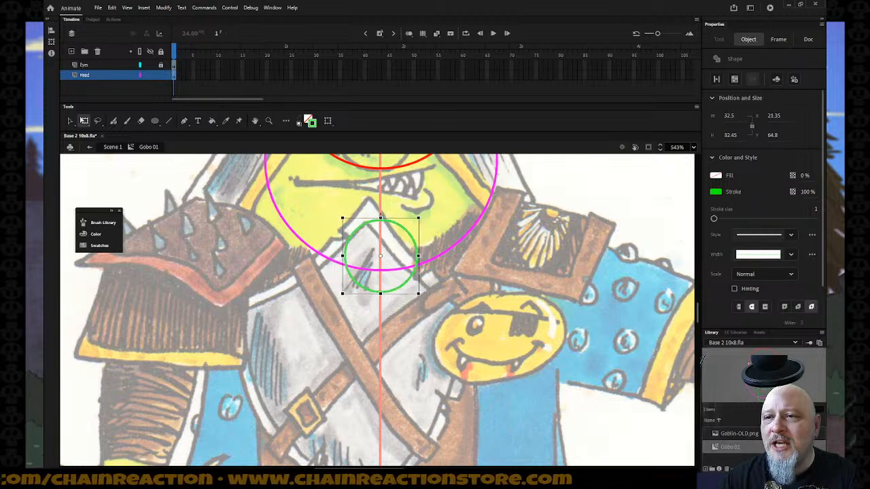
drag(380, 218, 380, 236)
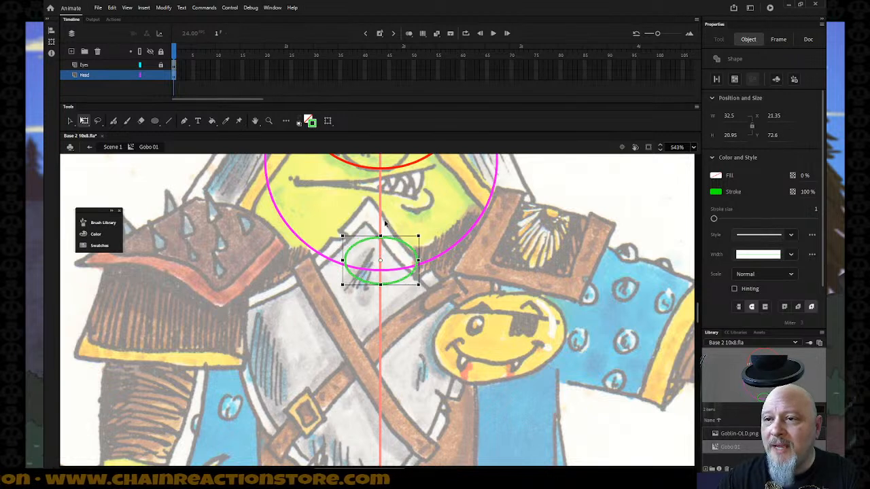
key(Left)
key(Up)
key(Up)
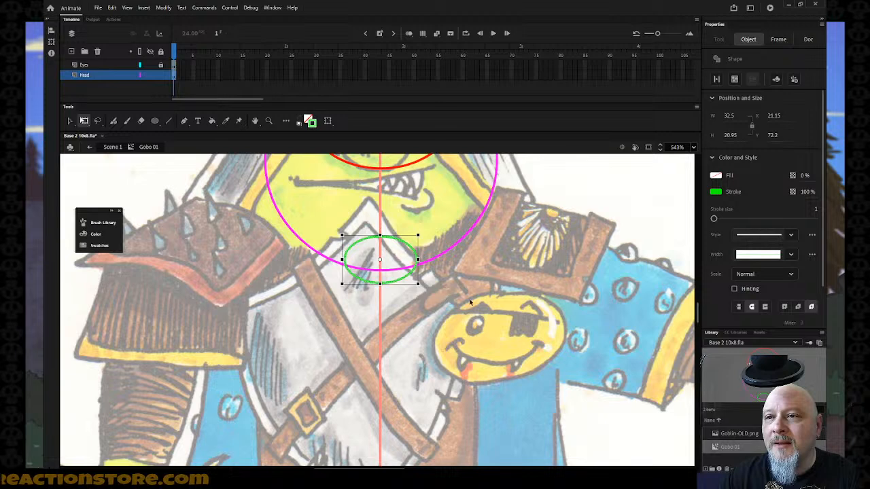
- Recolour the strokes of all the shapes on the Head layer to dark red, #CC0000
scroll(473, 302, up, 3)
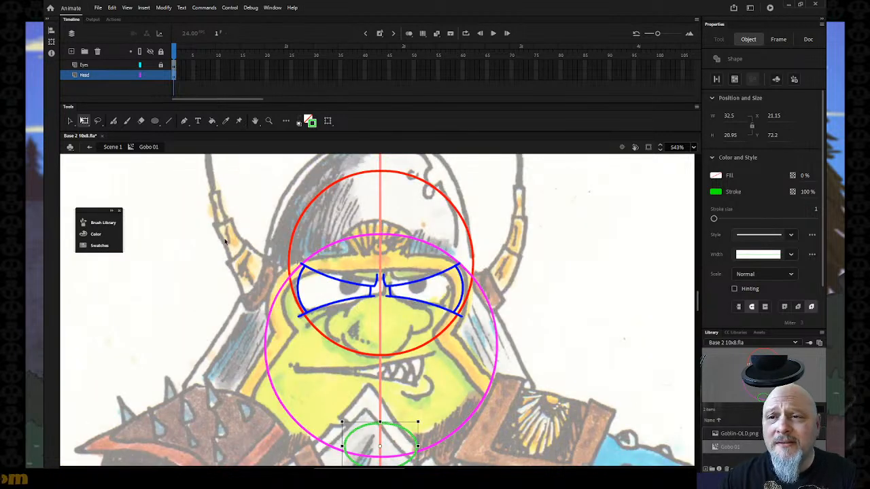
click(110, 78)
scroll(480, 274, down, 2)
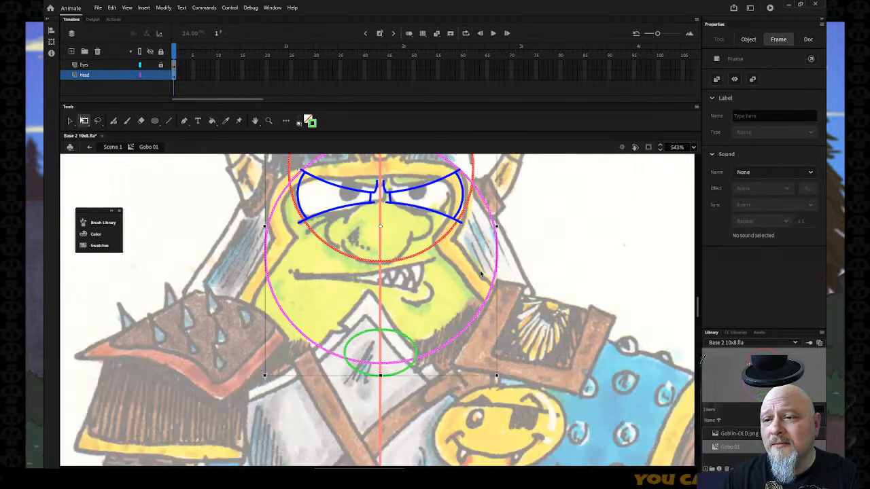
scroll(481, 273, up, 2)
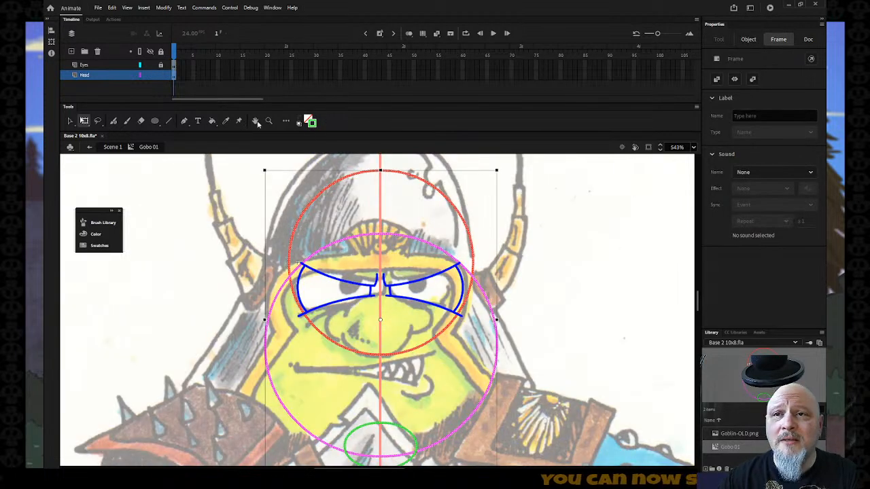
click(309, 123)
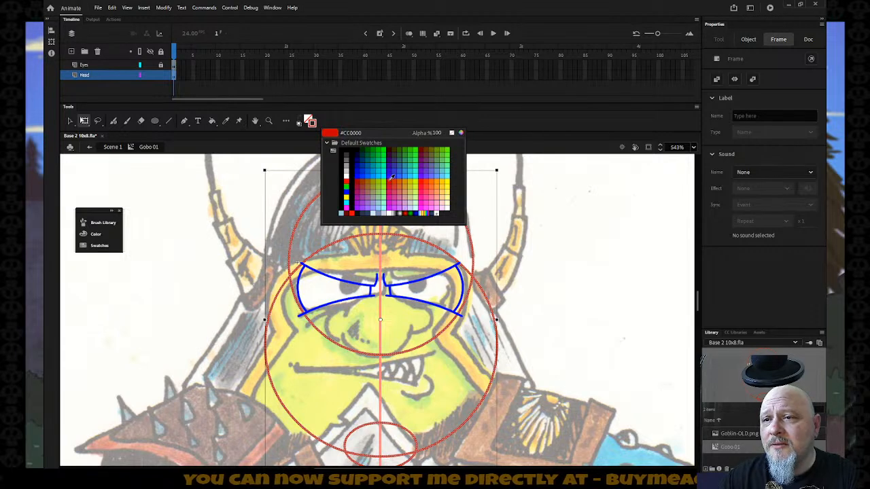
click(391, 178)
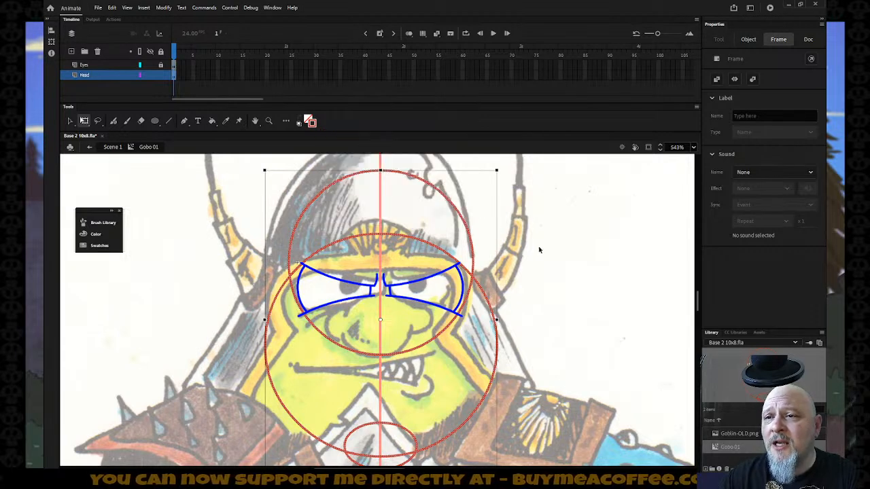
click(550, 253)
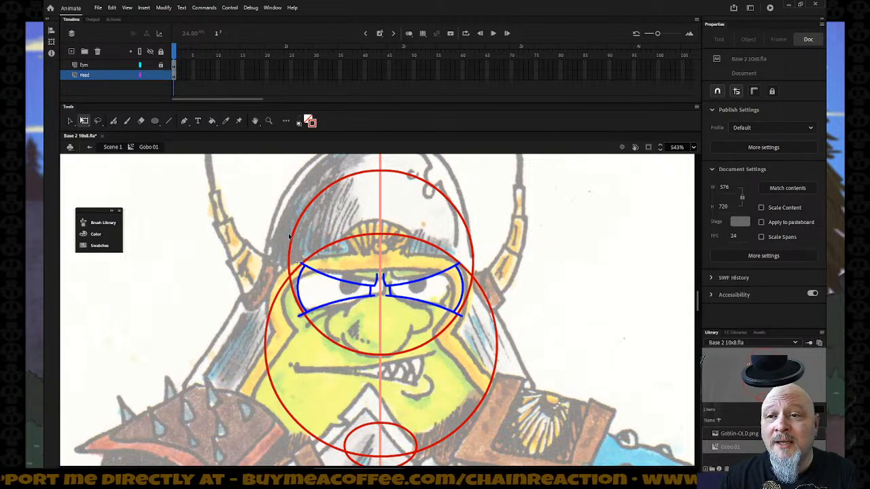
- Draw a straight line bridging the left sides of the two large circles, and a vertical line down the centre guide from helmet to chest
key(n)
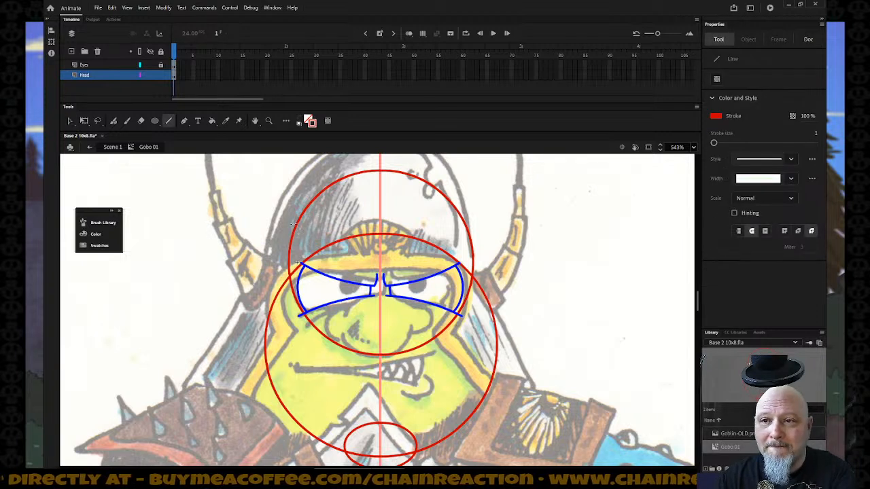
drag(292, 228, 269, 312)
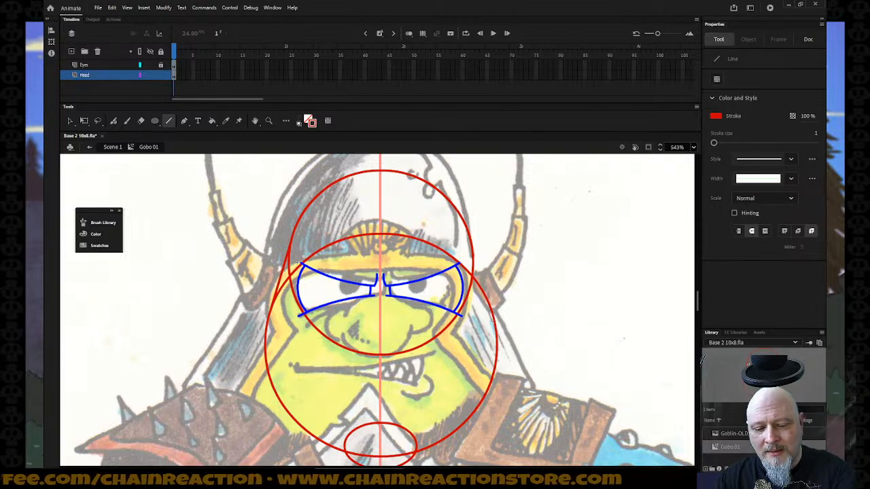
key(z)
alt+click(459, 303)
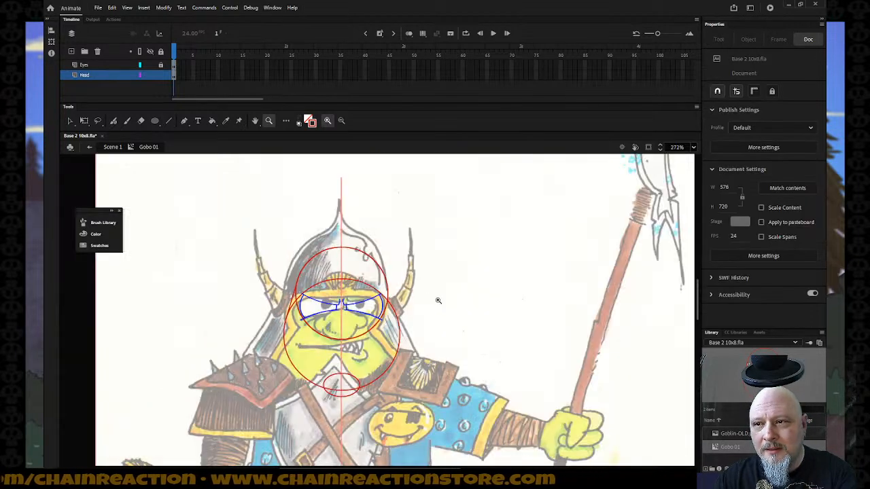
click(168, 121)
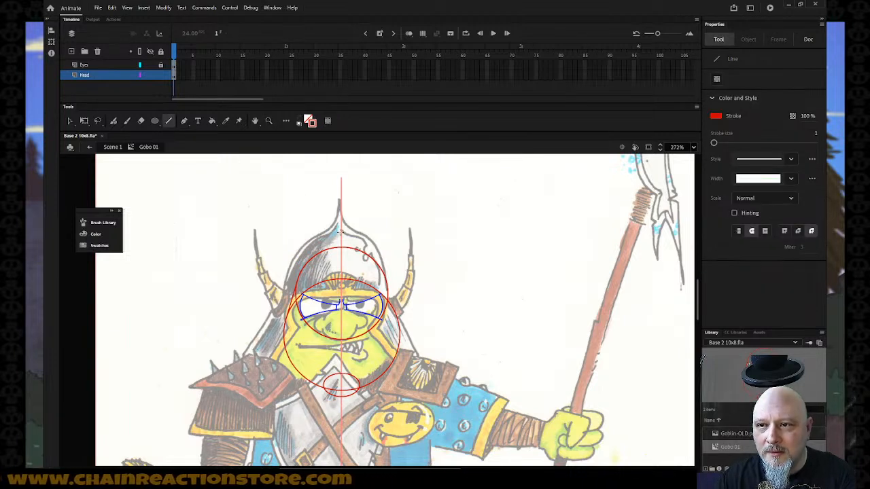
drag(341, 232, 341, 443)
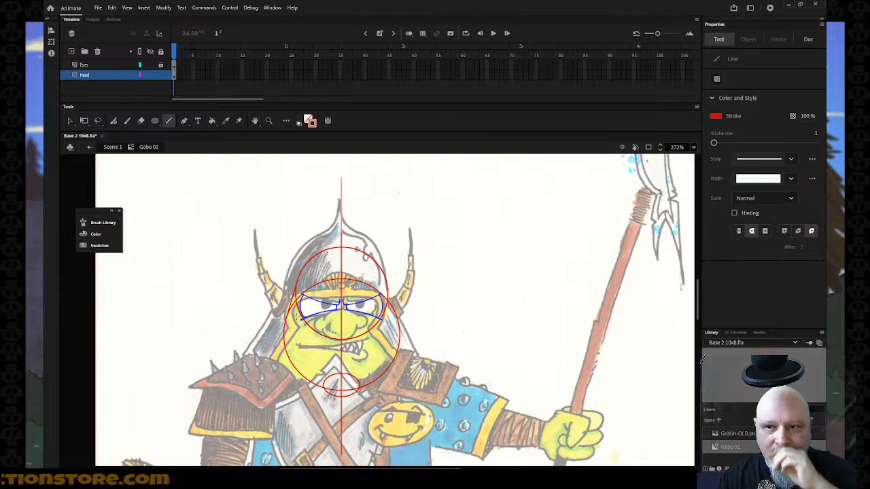
- Delete the arcs of the two large circles that lie to the right of the centre line
click(69, 121)
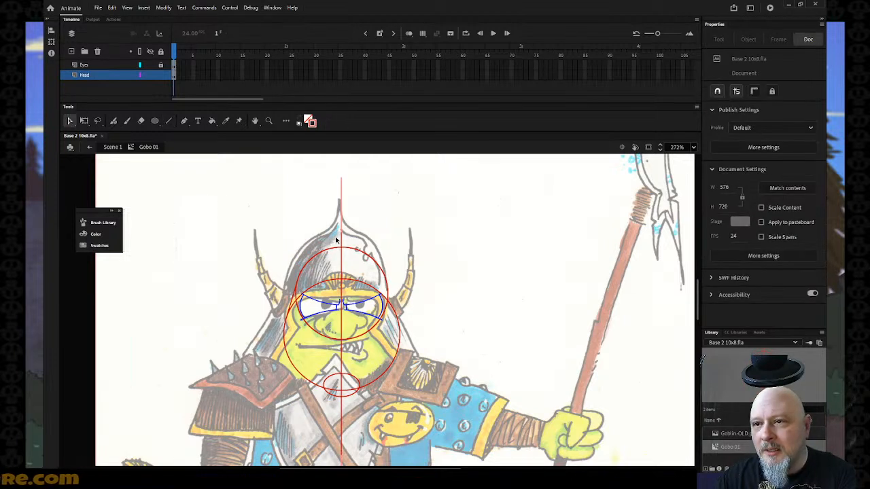
click(353, 251)
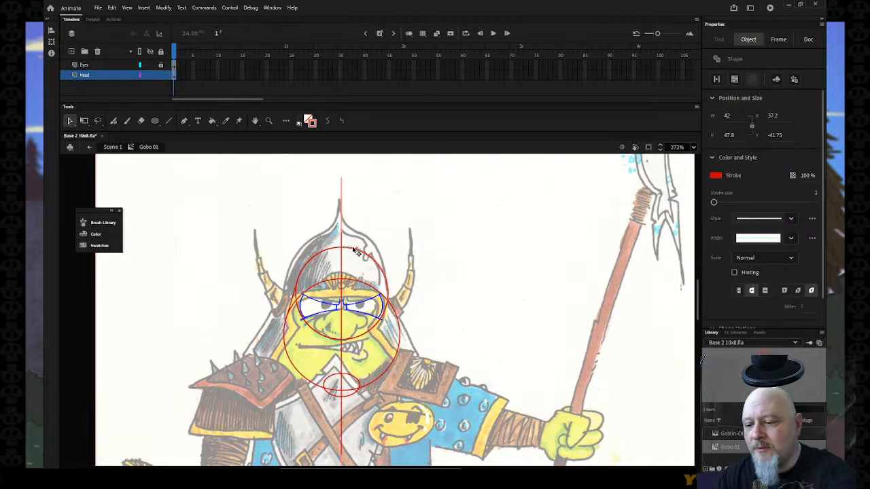
click(362, 286)
click(359, 284)
click(352, 338)
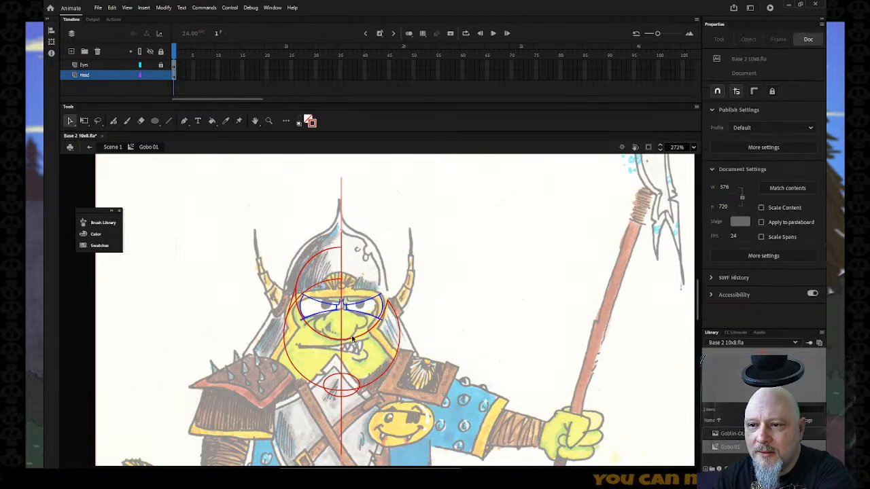
click(353, 340)
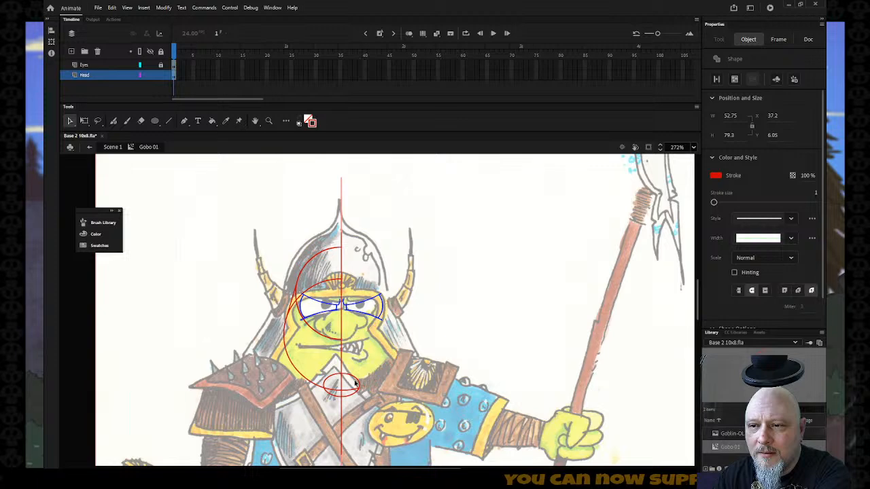
click(354, 385)
click(359, 394)
- Delete the overlapping inner arcs of the two large circles, keeping only the outer left-hand outline of the head
click(341, 323)
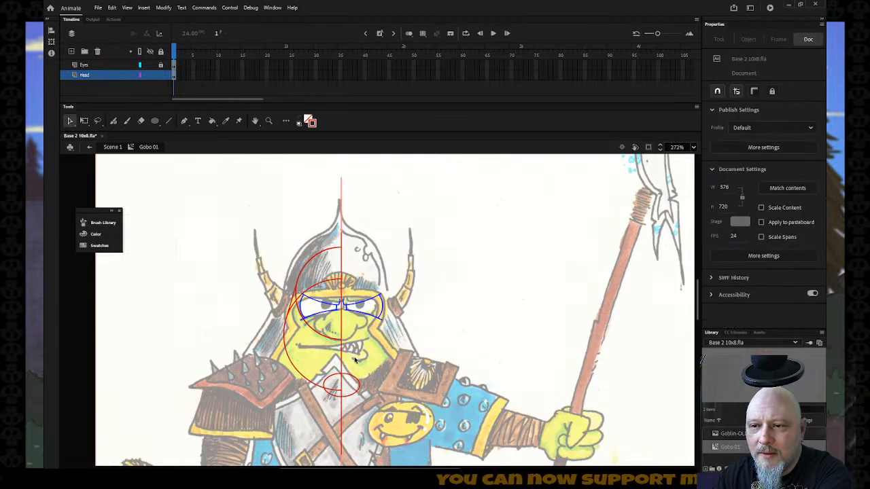
click(324, 287)
click(304, 297)
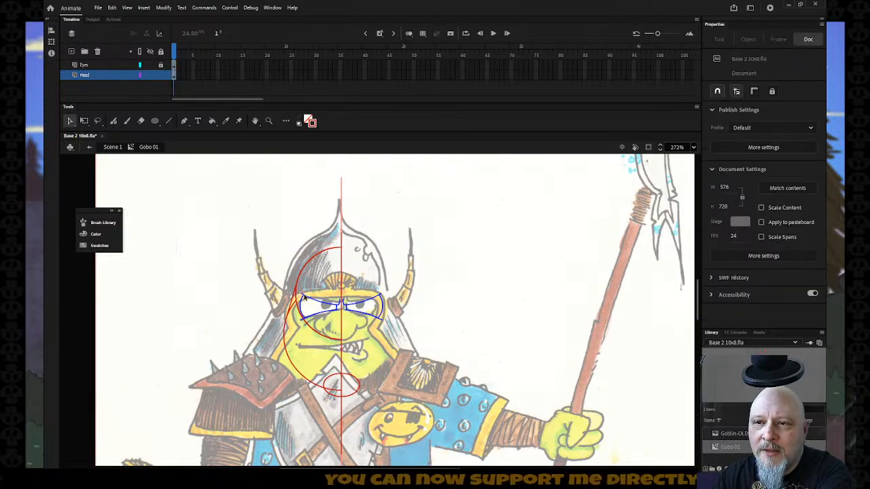
click(296, 305)
click(296, 307)
click(296, 307)
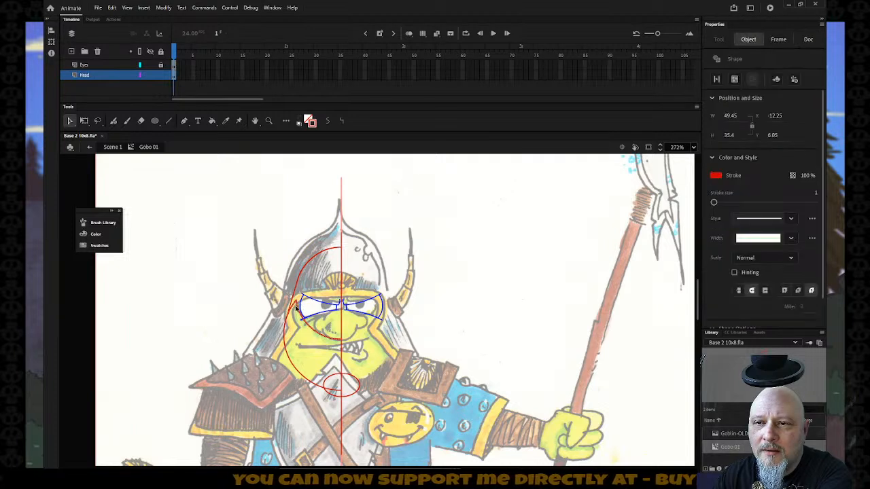
click(305, 318)
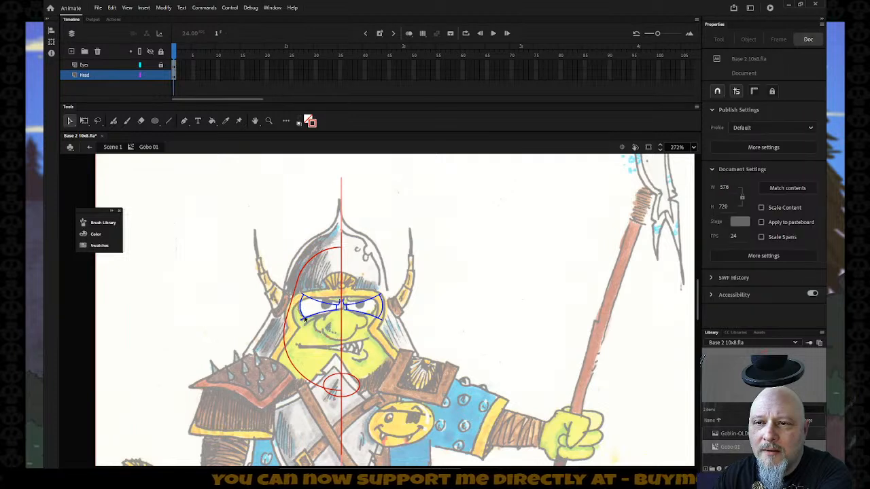
- Trim the chin oval to its lower-left arc by deleting its right half, its upper arc and the circle segment crossing it
click(354, 382)
key(Delete)
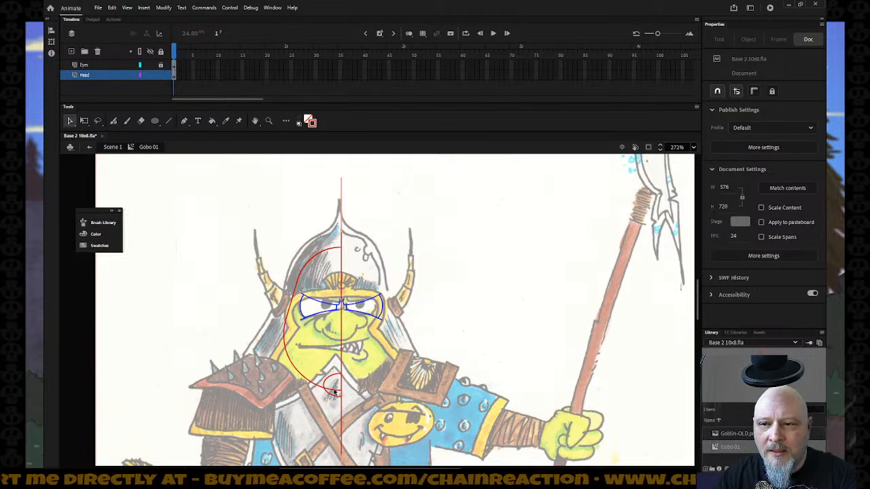
click(336, 396)
click(355, 405)
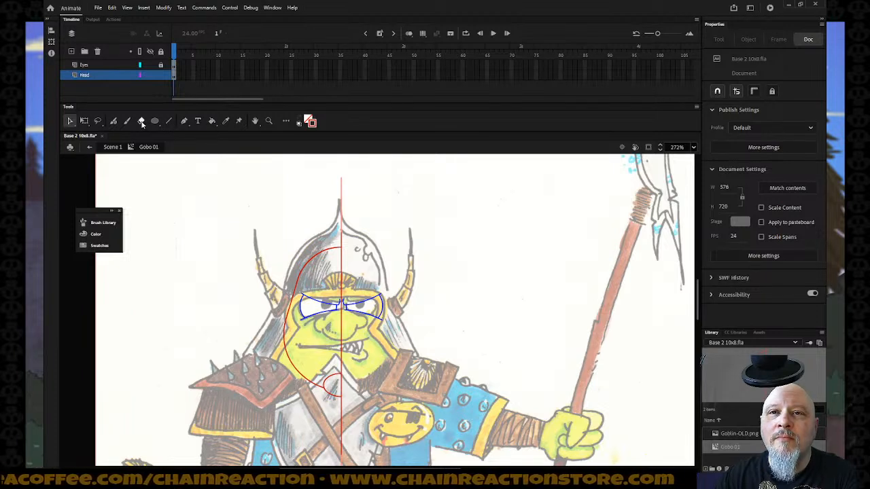
click(141, 121)
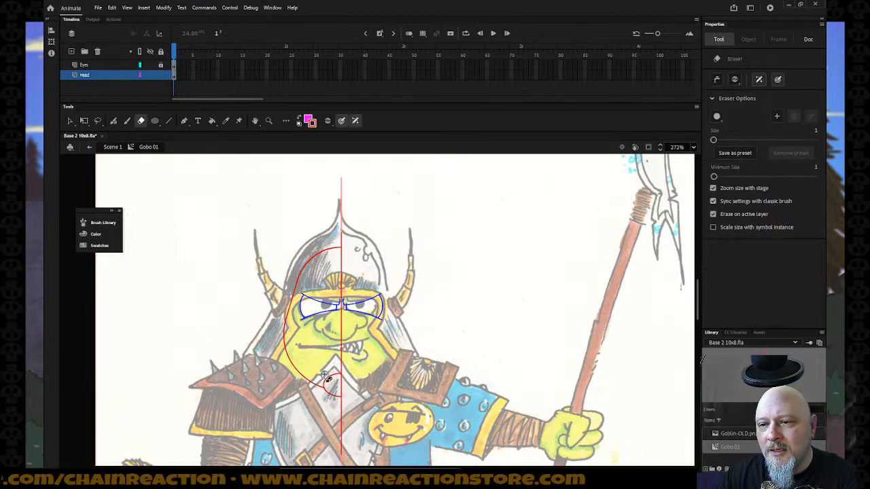
click(70, 121)
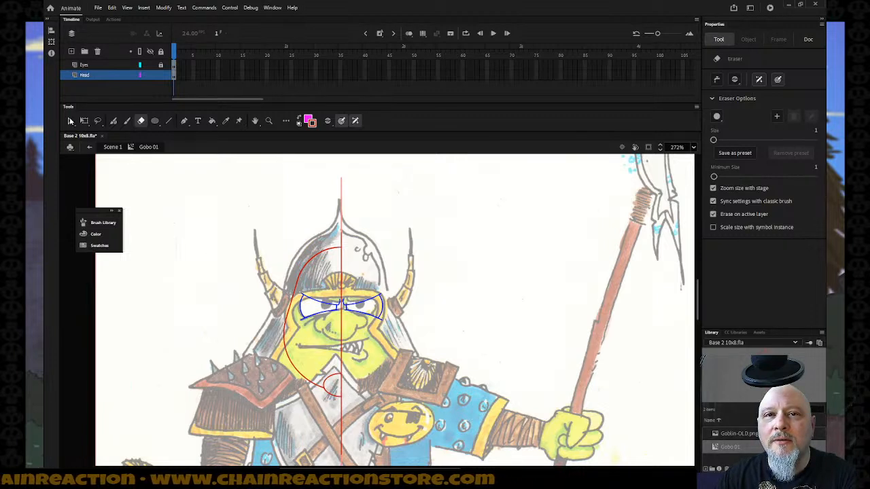
click(337, 377)
click(338, 377)
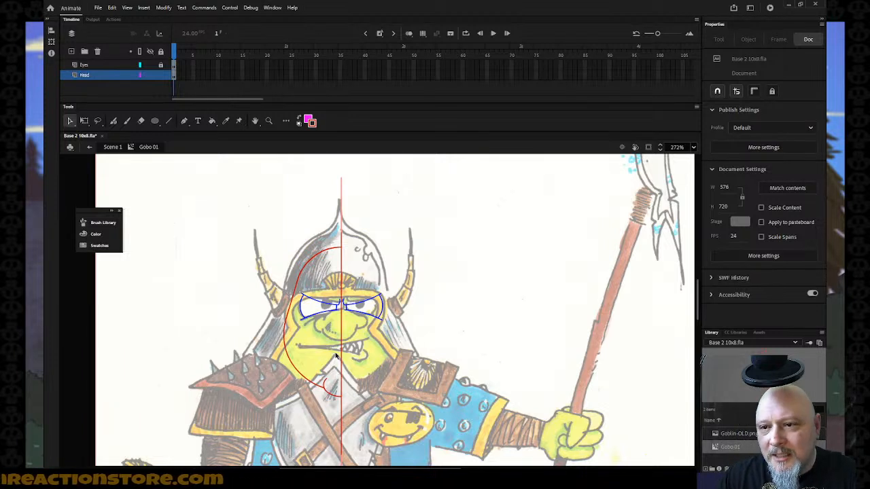
- Curve the line joining the two large arcs slightly inward, and delete the segments of the drawn vertical centre line
click(297, 281)
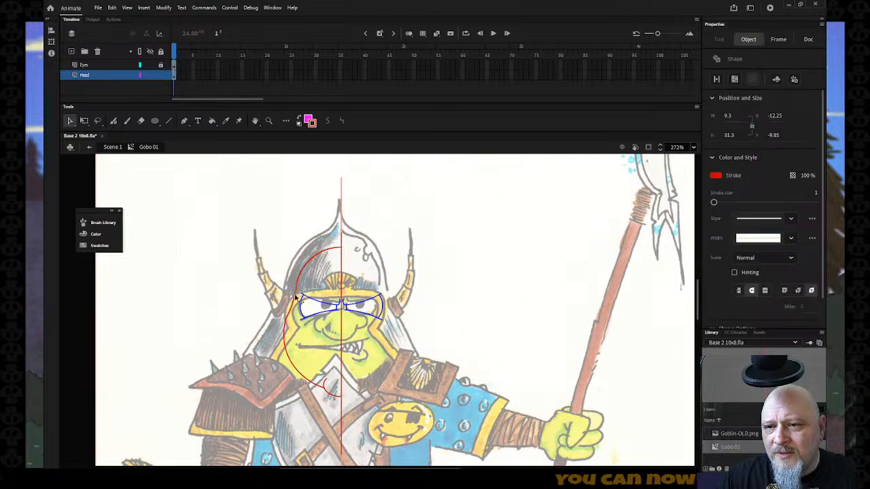
click(291, 314)
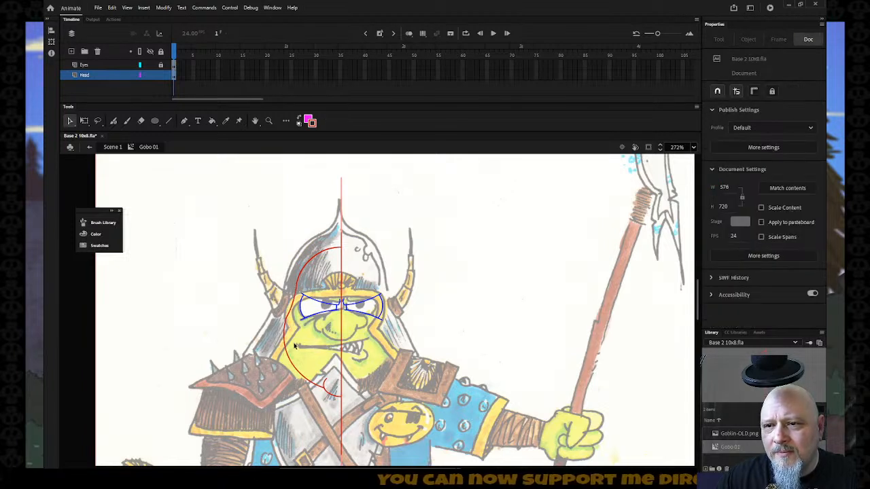
click(342, 408)
click(339, 380)
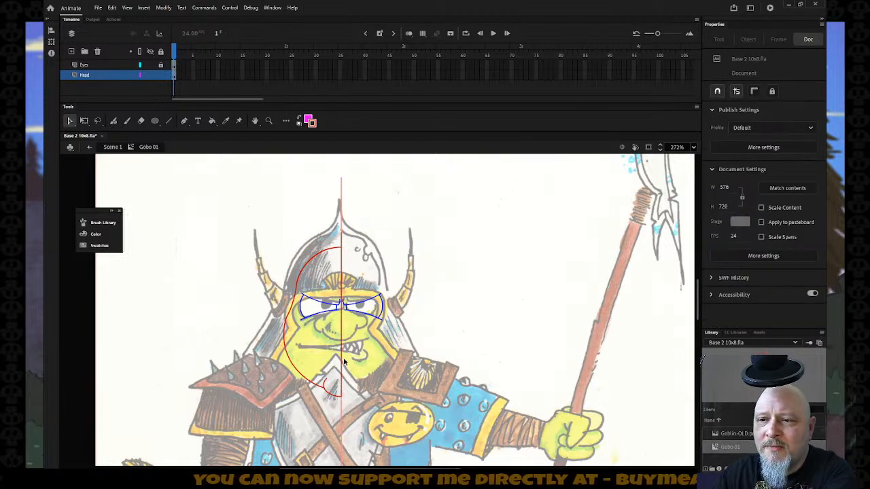
click(342, 241)
click(343, 262)
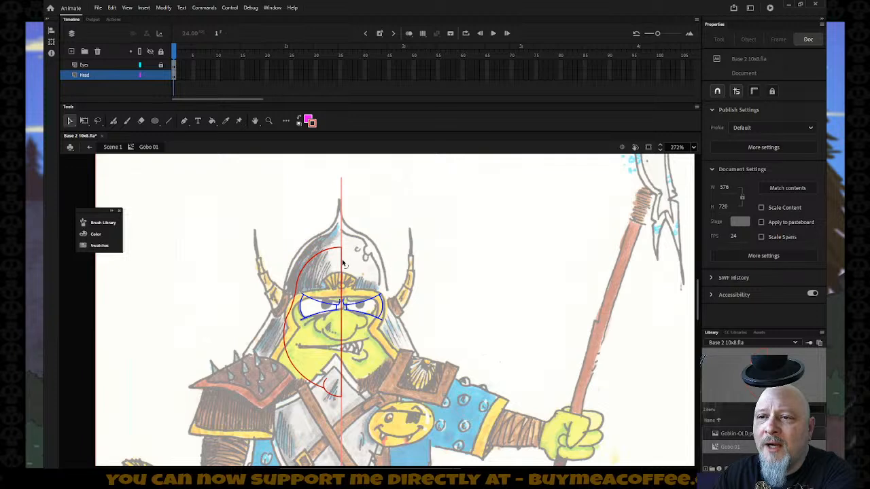
click(342, 262)
click(367, 289)
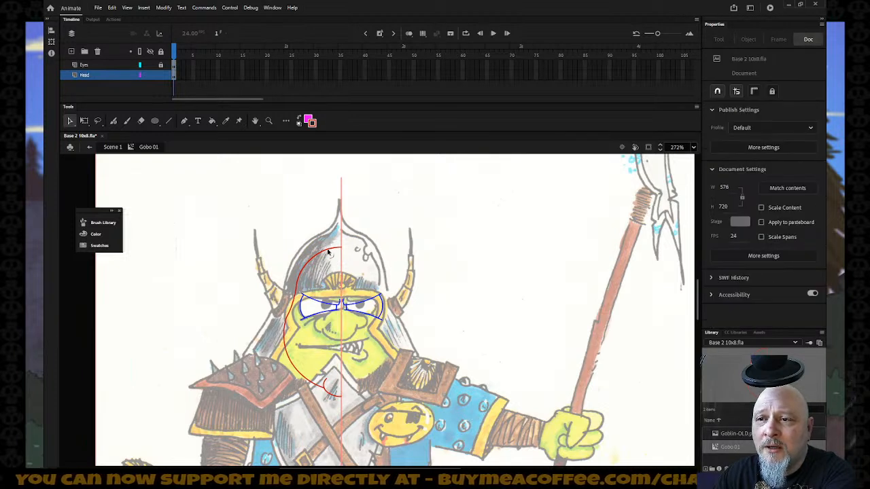
- Duplicate the half head outline, flip the copy horizontally and snap it to the original at the centre guide, at X 37.2, Y -41.75
click(329, 253)
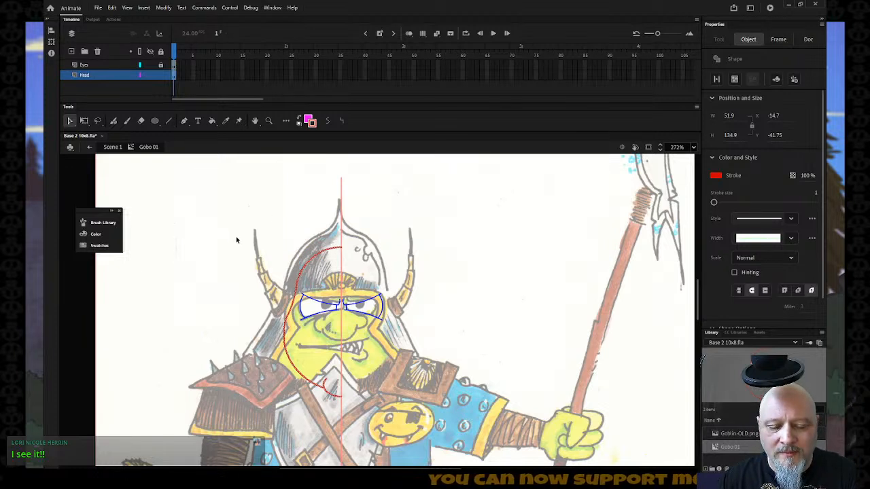
drag(334, 251, 464, 264)
click(168, 8)
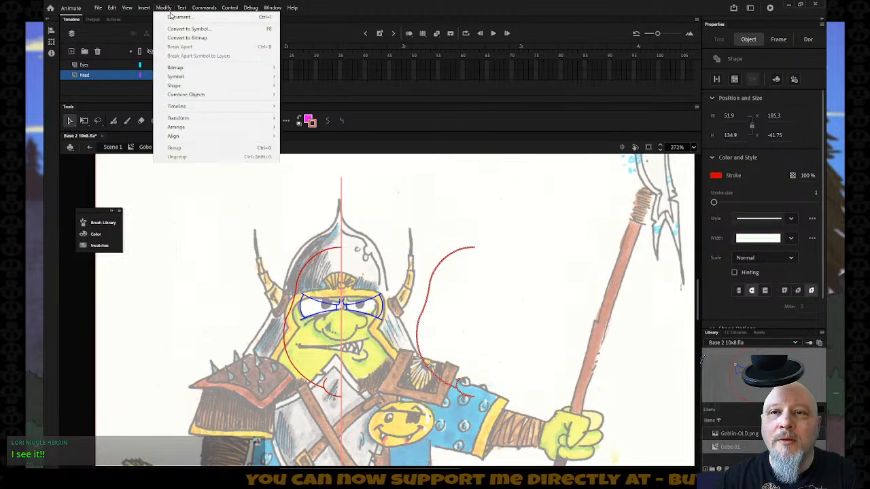
mouse_move(182, 119)
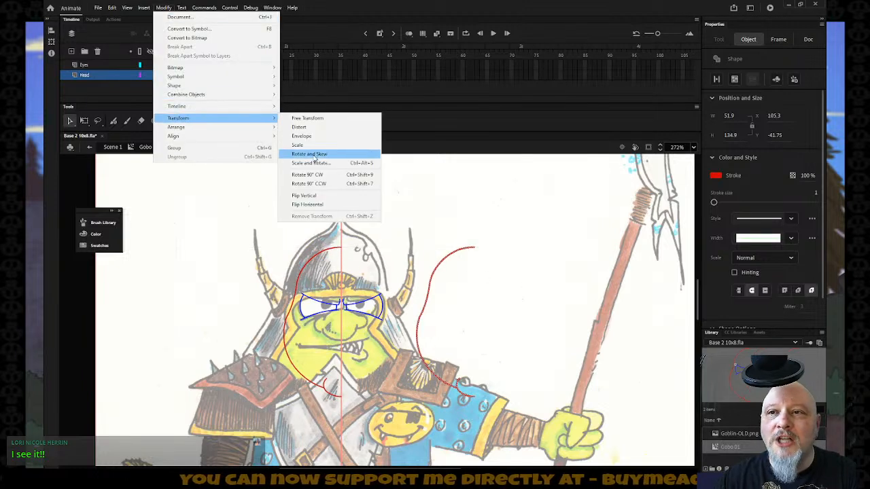
click(321, 206)
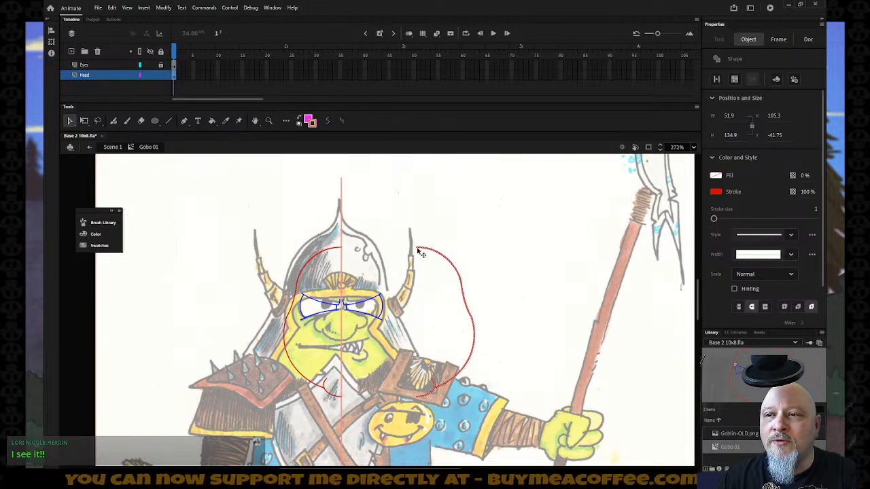
drag(421, 253, 347, 251)
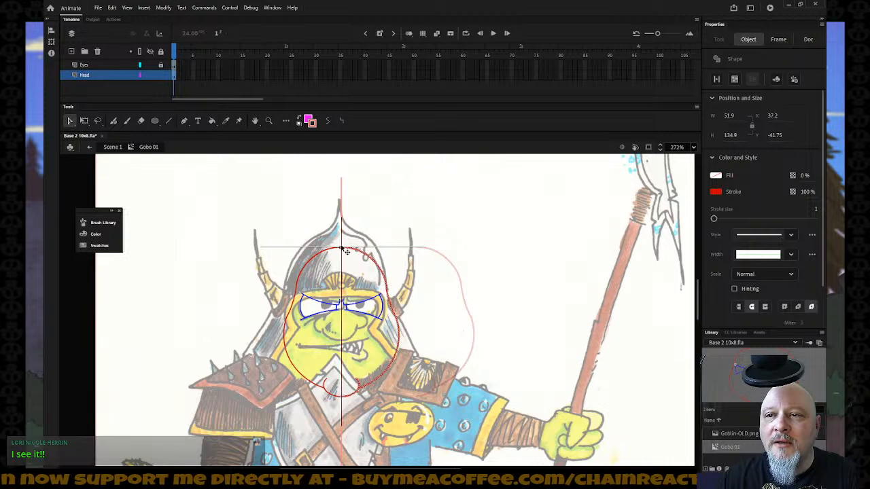
click(440, 265)
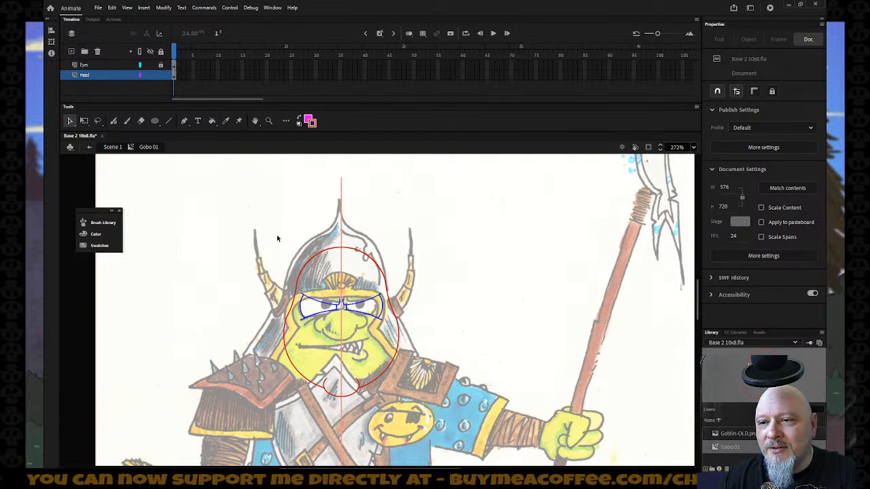
- Lock the Head layer, make the Eyes layer active and set the stroke colour to blue
key(z)
drag(253, 239, 424, 424)
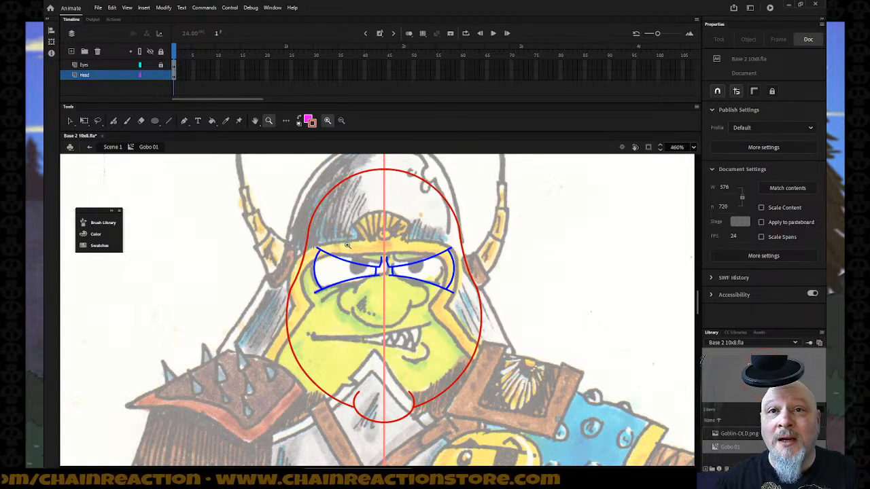
click(161, 75)
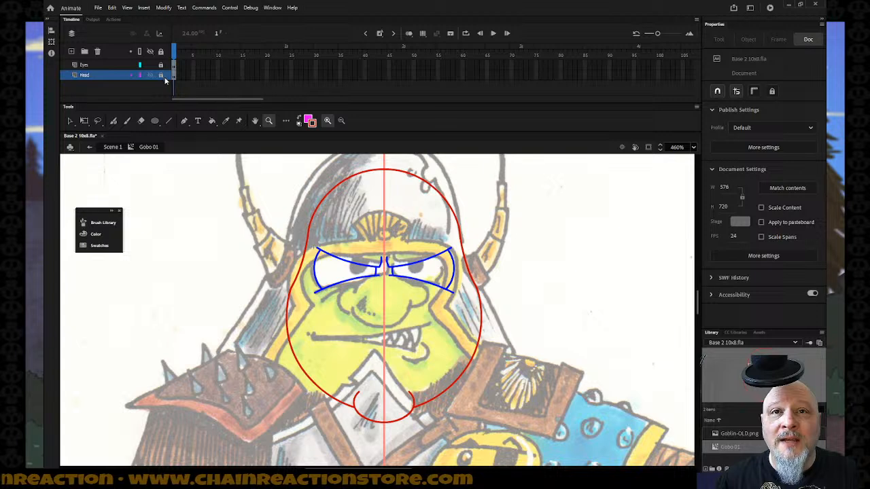
click(126, 65)
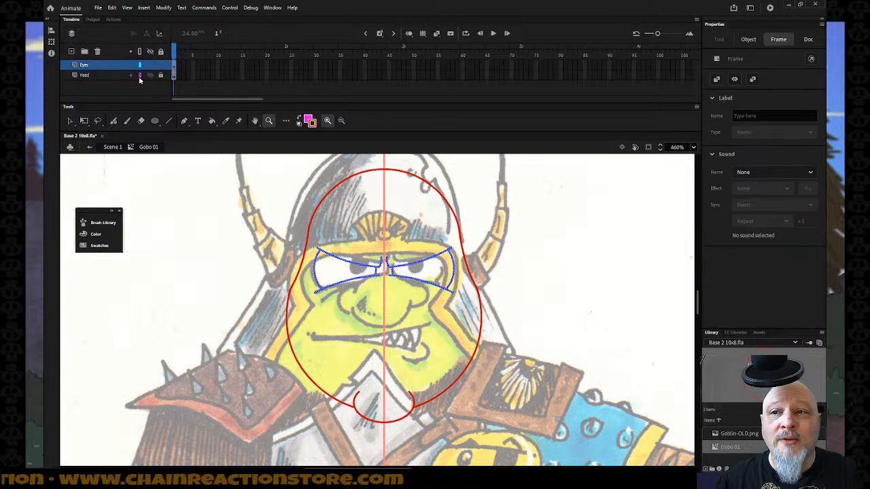
click(312, 126)
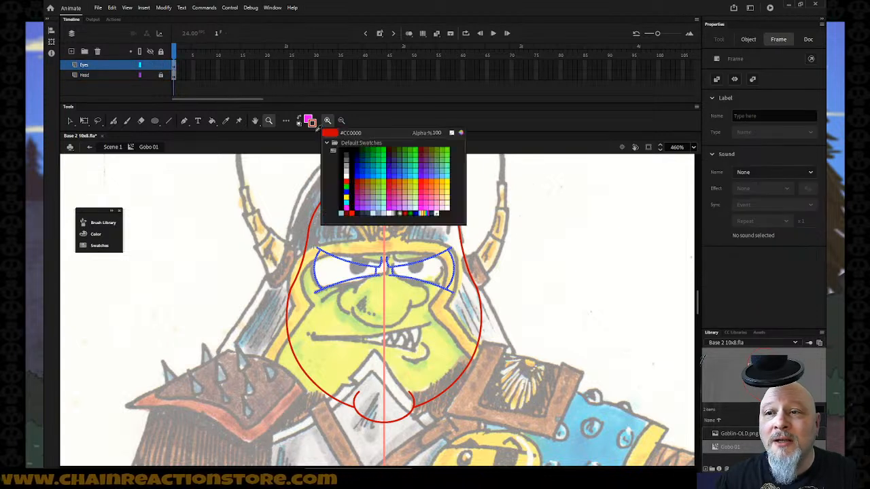
click(365, 173)
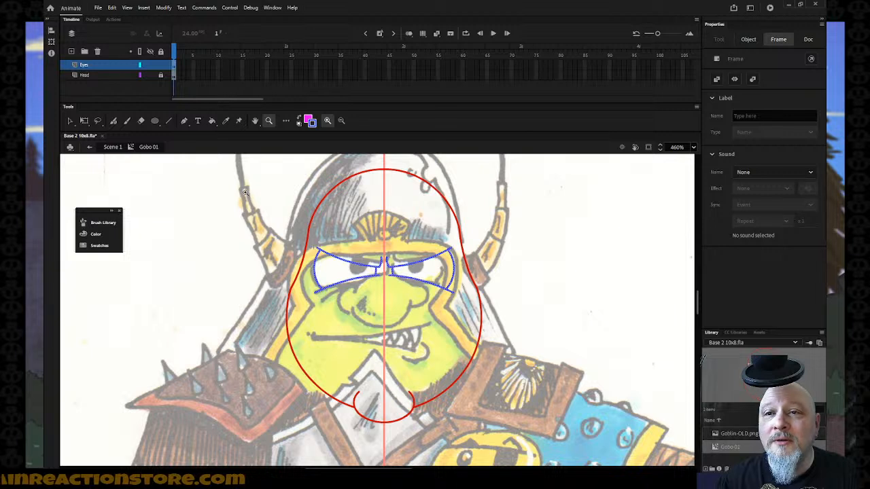
- Draw the brow above the left eye with connected lines, bend its edges into curves and raise its outer upper corner slightly
click(70, 120)
click(162, 180)
click(169, 120)
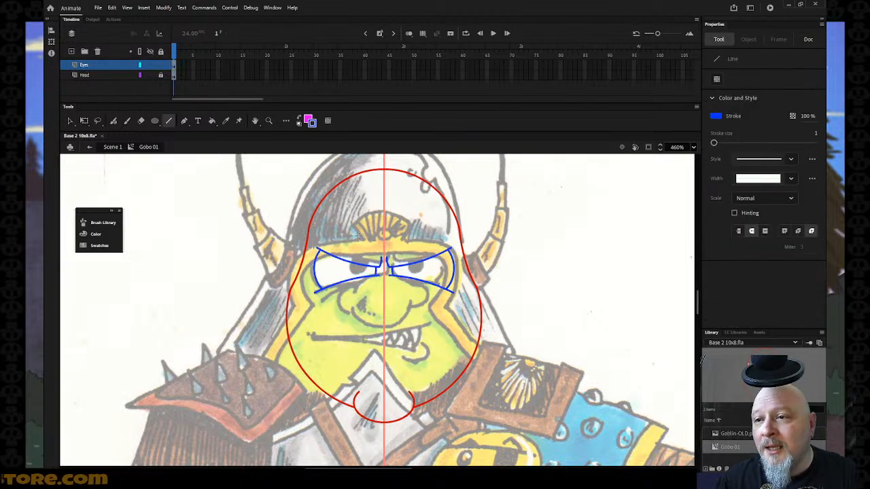
mouse_move(379, 245)
mouse_down()
mouse_move(309, 221)
mouse_move(298, 248)
mouse_move(316, 255)
mouse_up()
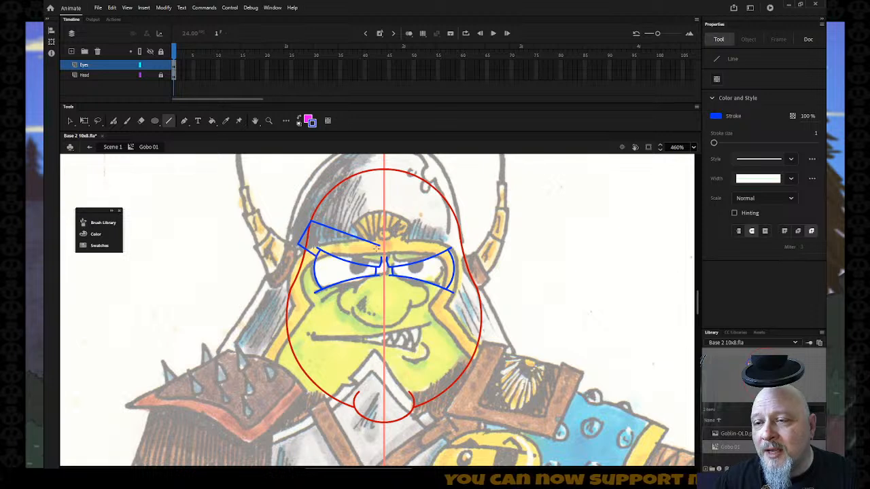
key(v)
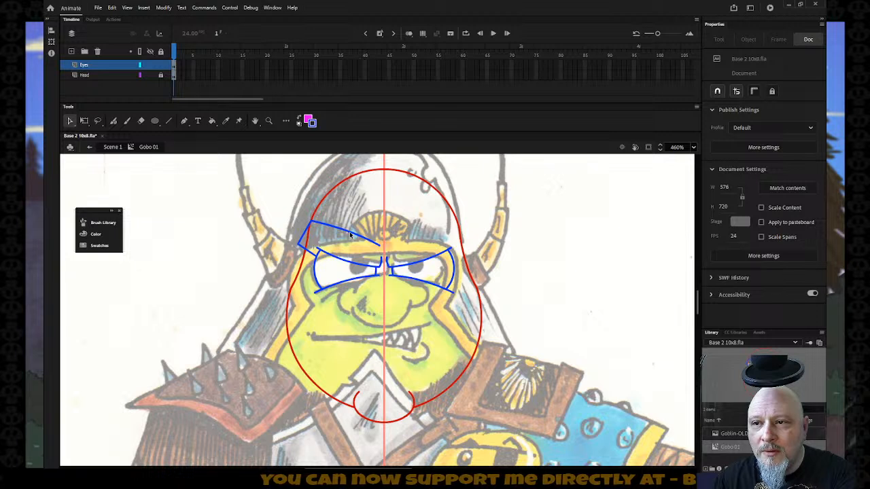
drag(351, 235, 348, 242)
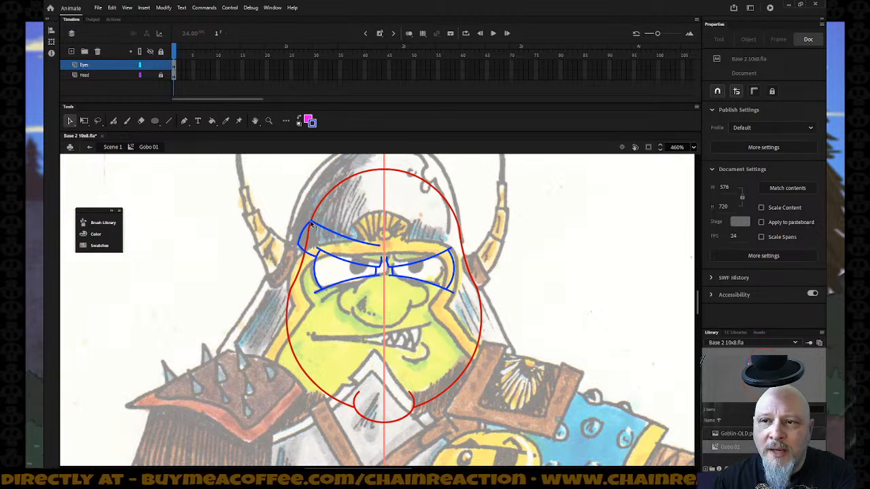
drag(311, 223, 312, 217)
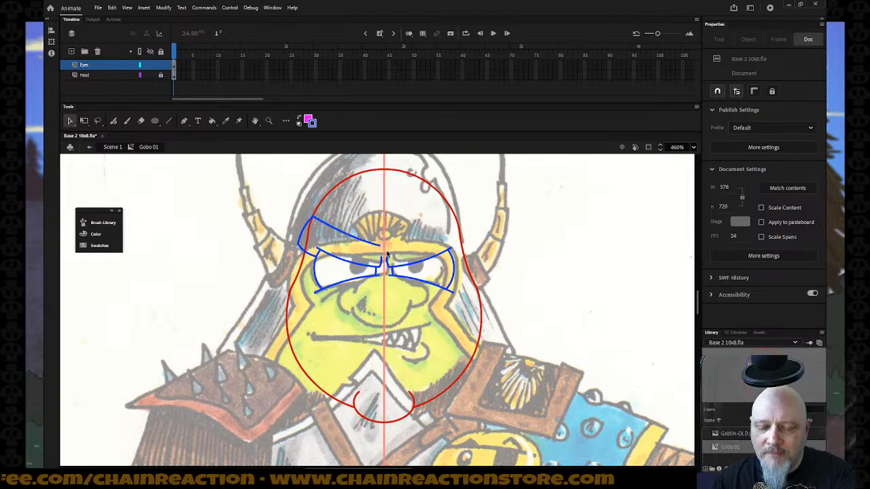
- Draw a matching brow above the right eye with connected lines and bend its outer edge into a curve
key(n)
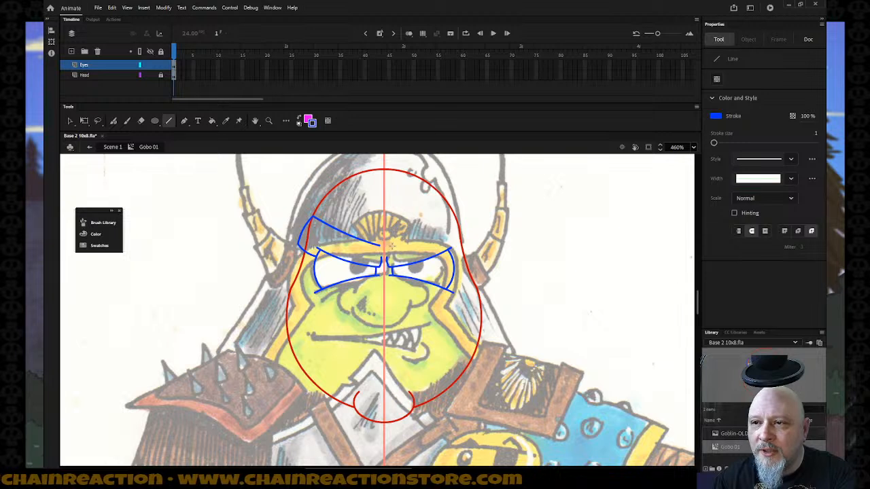
drag(391, 245, 458, 227)
drag(458, 226, 454, 265)
key(v)
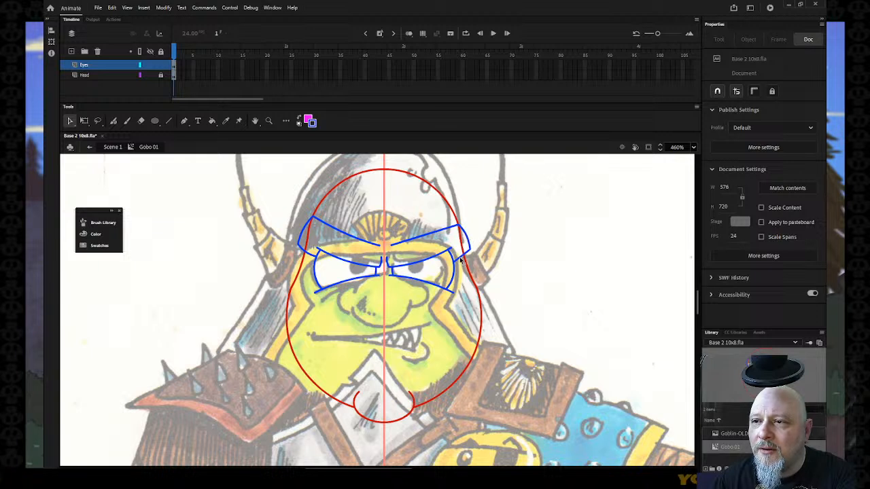
- Draw a short crease line slanting down from the inner corner beneath the left eye and bend it slightly
key(n)
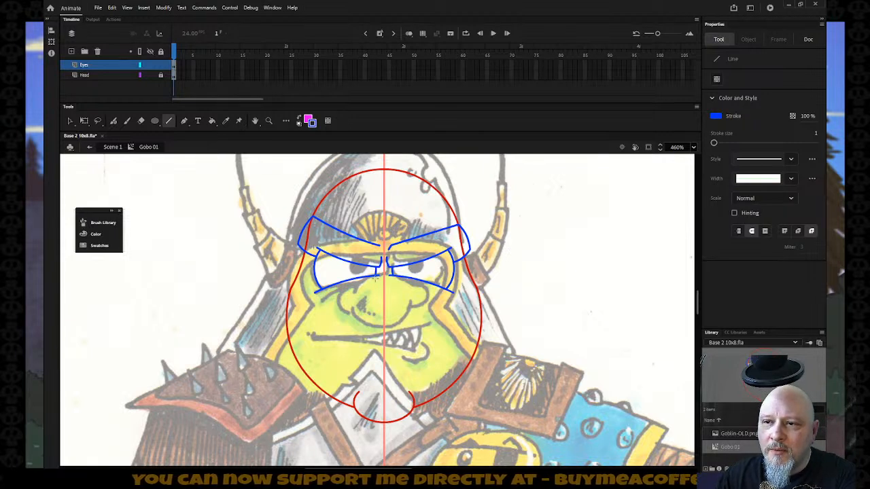
mouse_move(374, 277)
mouse_down()
mouse_move(318, 306)
mouse_move(331, 298)
mouse_up()
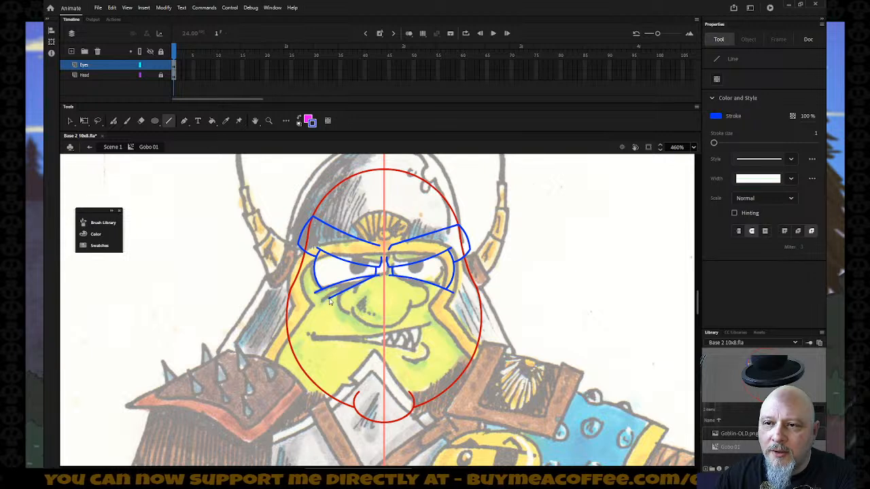
key(v)
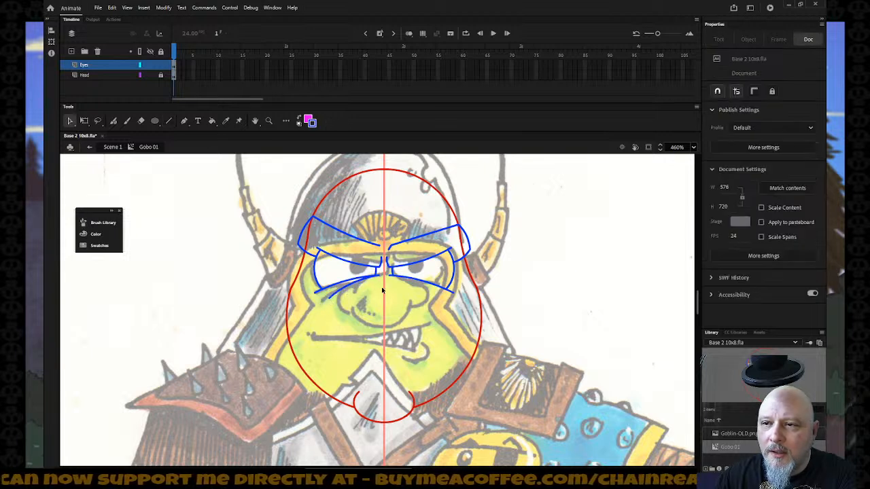
- Draw a short straight crease line slanting down and outward from the inner corner beneath the right eye
key(n)
drag(389, 274, 425, 294)
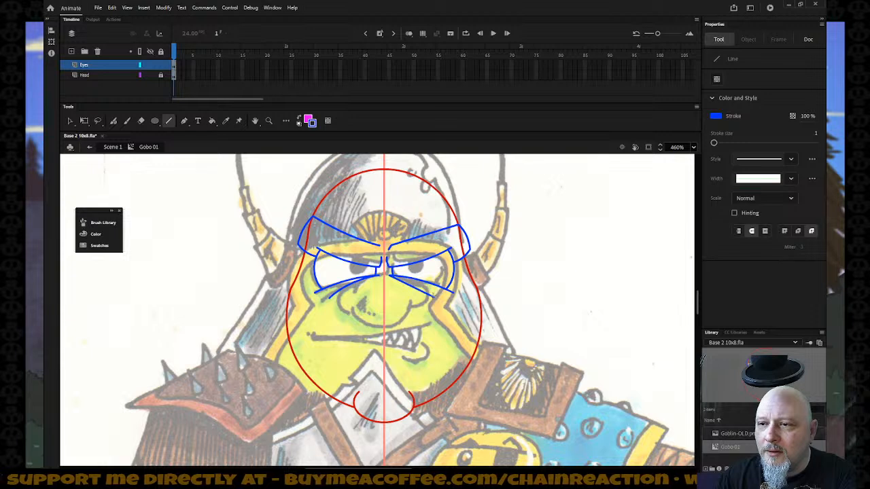
key(v)
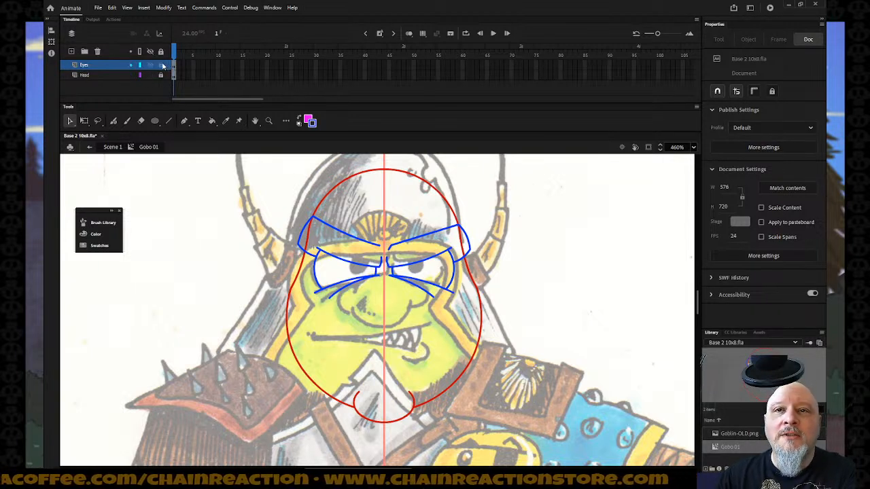
- Insert a new layer above the Eyes layer and name it Nose
click(107, 66)
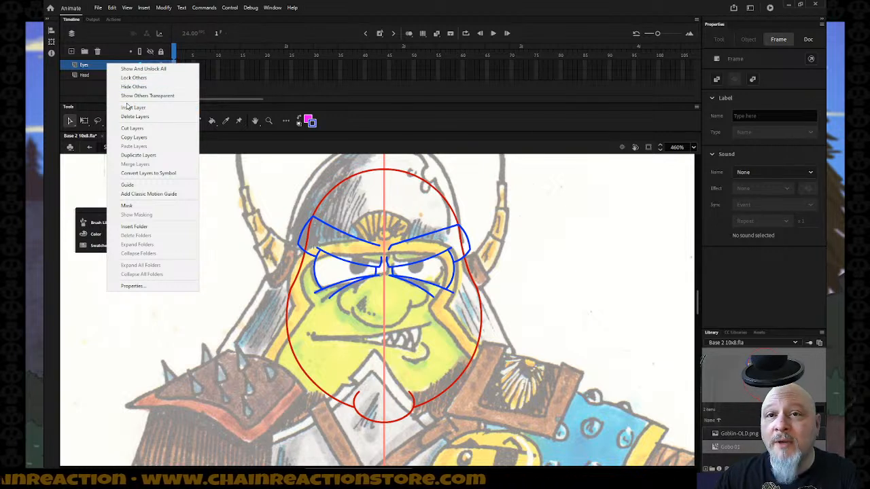
click(126, 108)
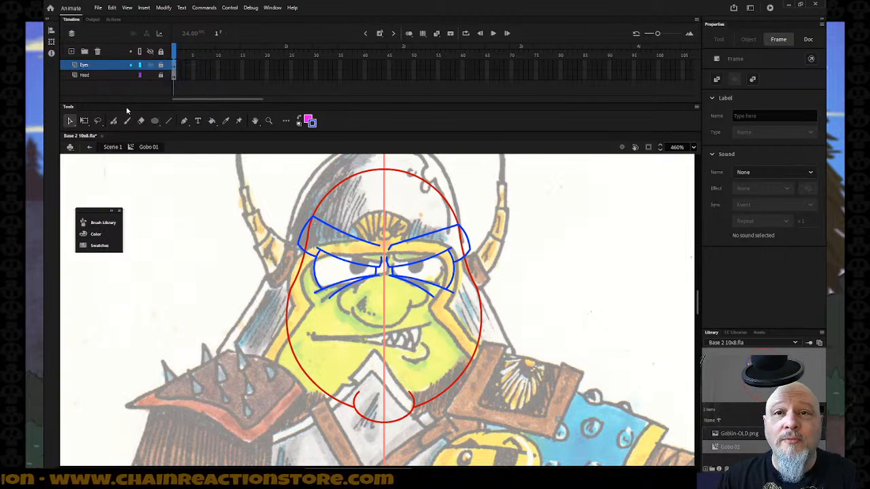
double_click(103, 64)
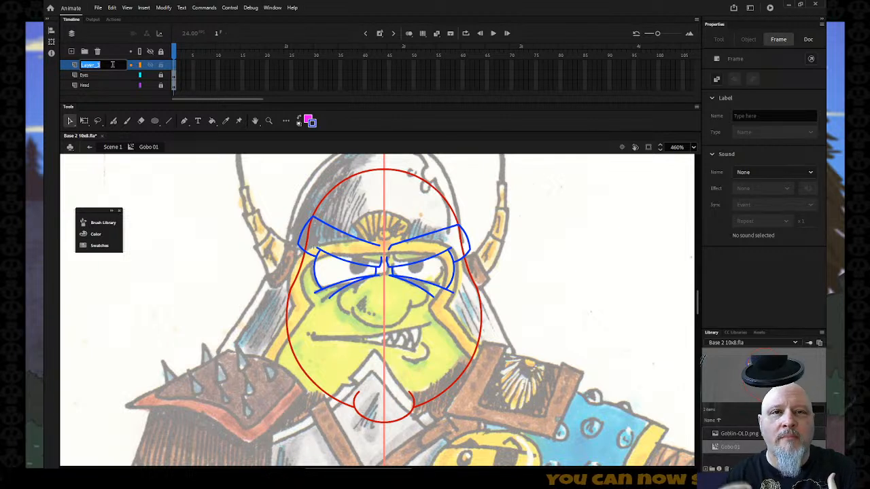
text(Nose)
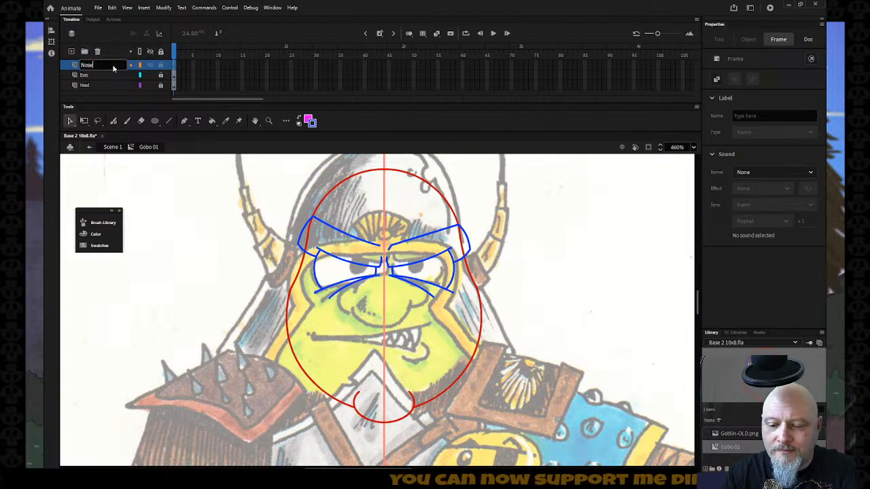
key(Return)
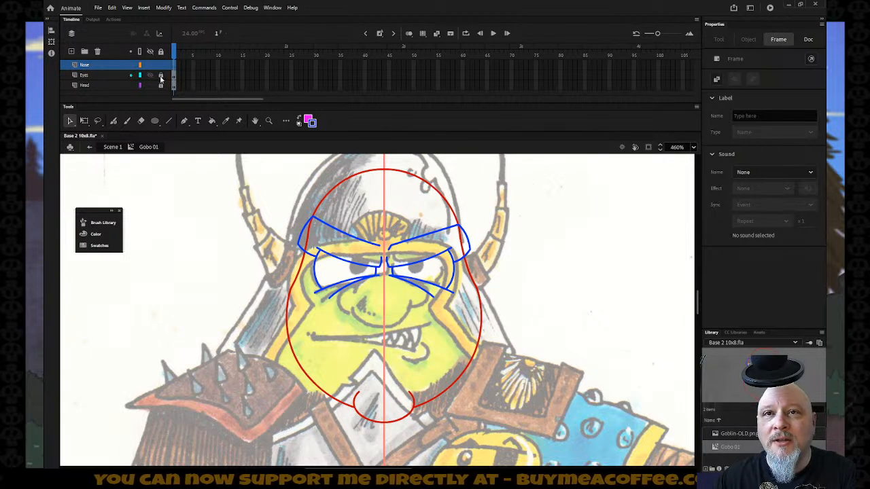
- Unlock the Eyes layer, bend the upper edge of the right brow into a slight curve and lock the layer again
click(160, 75)
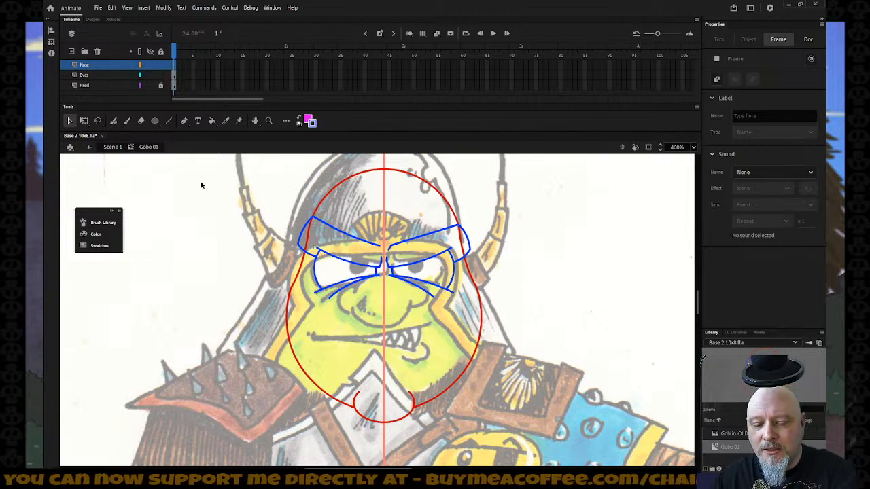
click(357, 219)
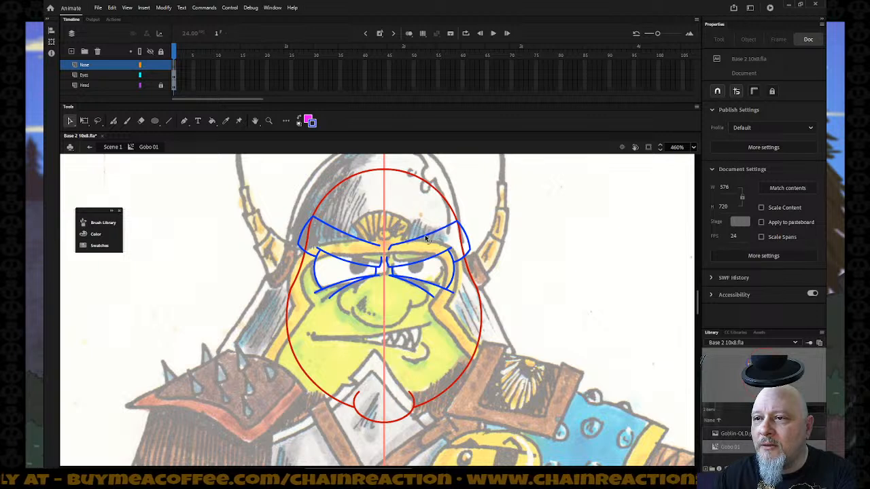
click(146, 76)
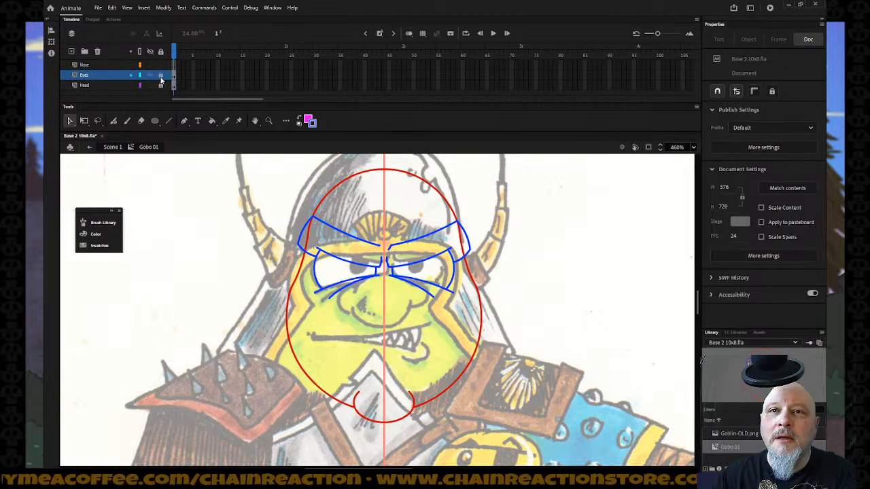
- Make the Nose layer active and set up the Oval tool with a green stroke and no fill
click(111, 68)
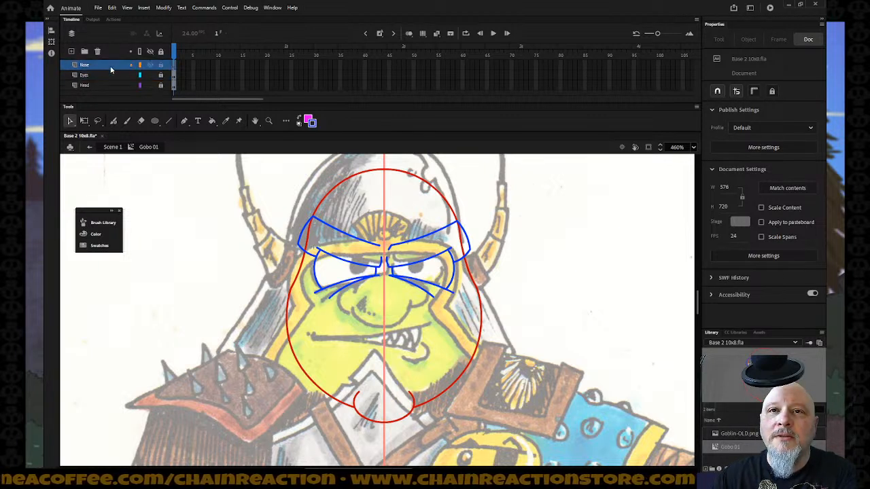
click(312, 123)
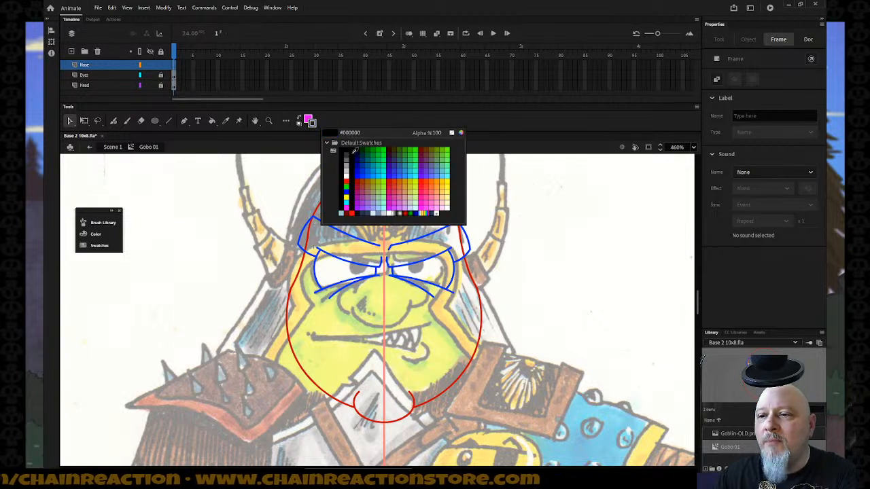
click(345, 189)
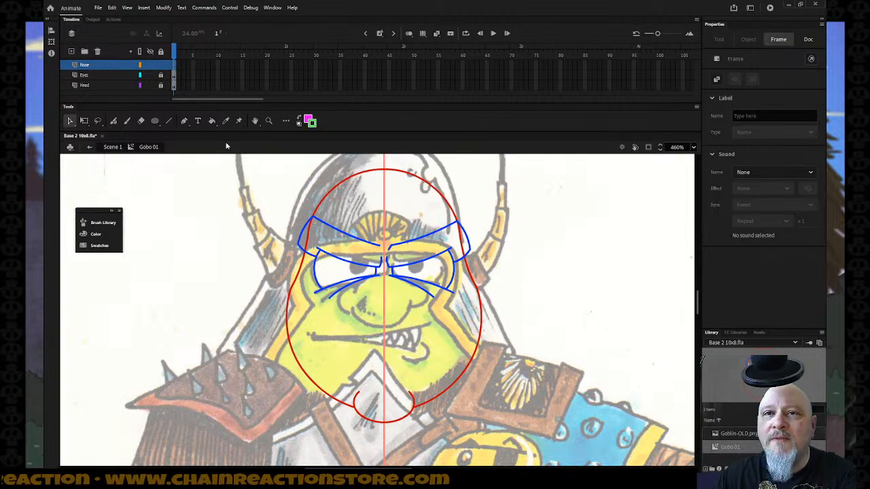
click(155, 121)
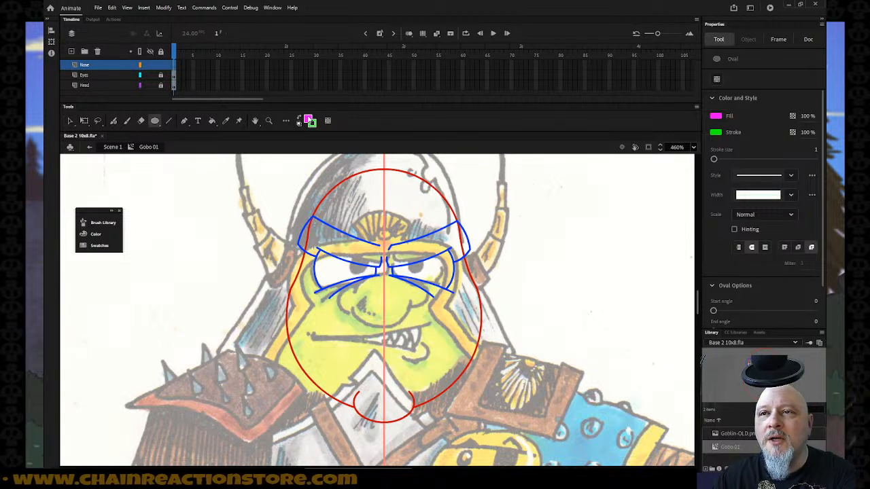
click(308, 119)
click(452, 132)
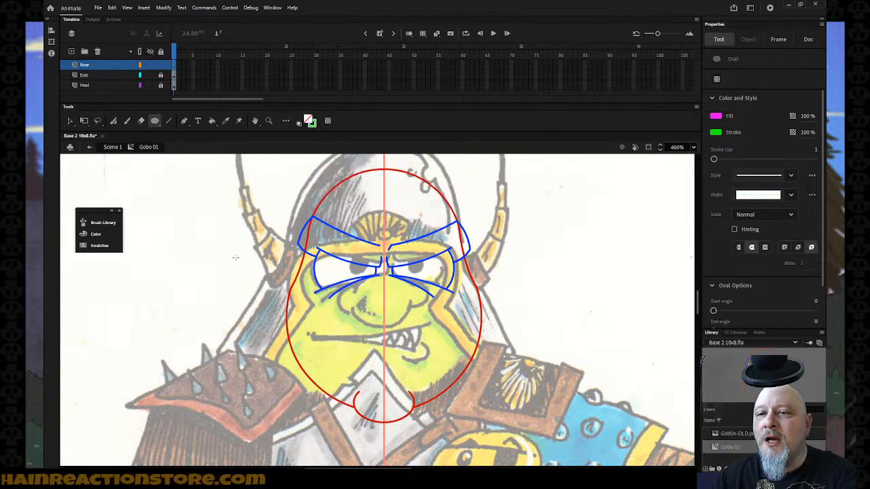
- Draw a circle about 30 px wide beside the goblin and move it over the nose on the centre line
drag(180, 234, 236, 291)
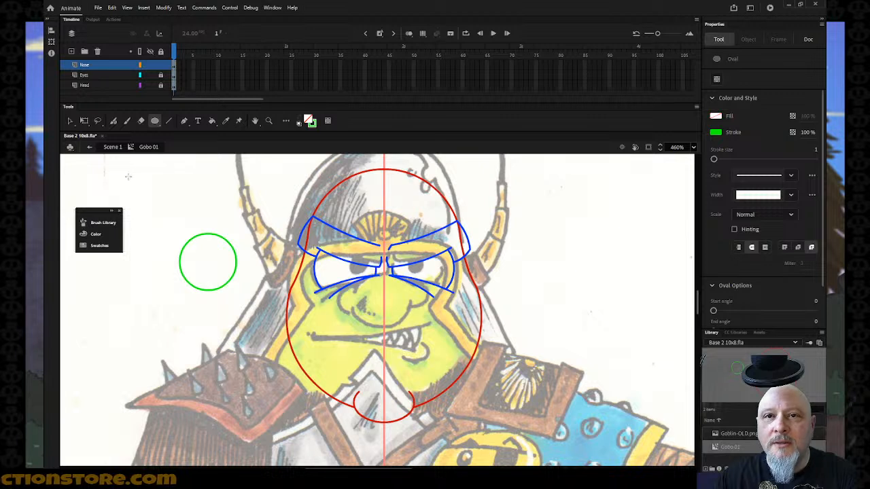
click(71, 123)
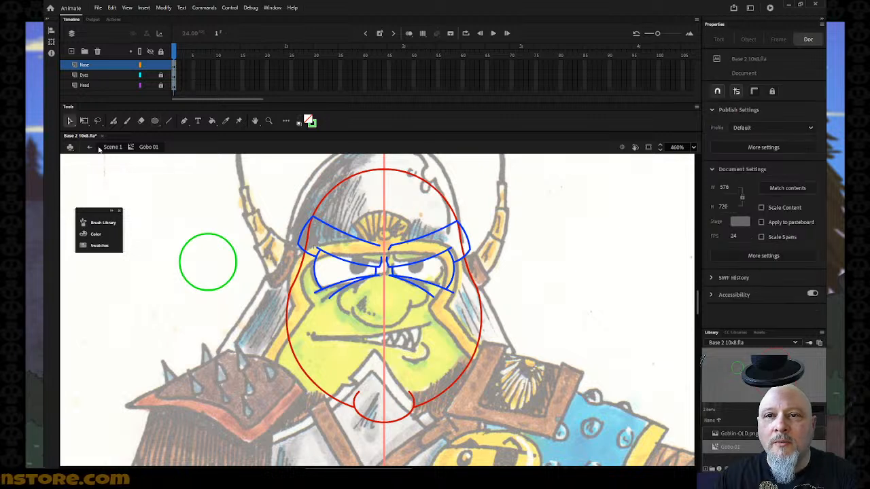
click(200, 238)
drag(200, 239, 378, 281)
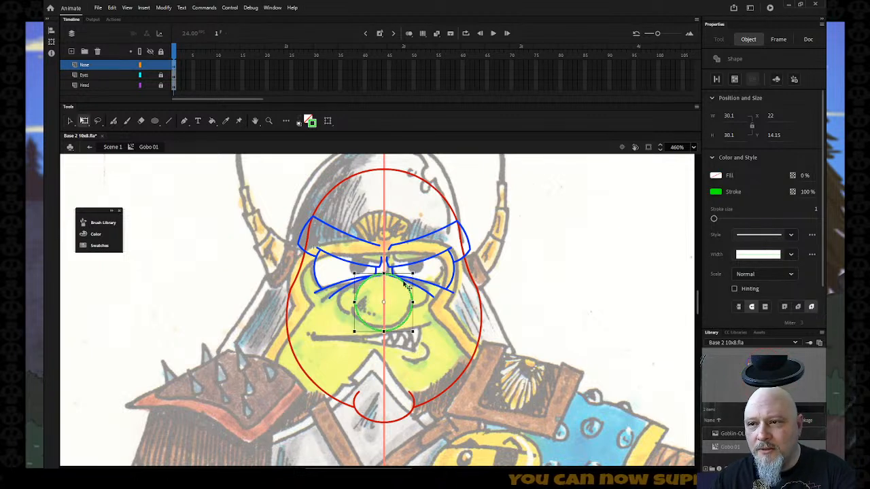
- Centre the nose circle on the guide and transform it into an oval about 34.75 px wide and 28 px high
key(q)
drag(406, 285, 407, 287)
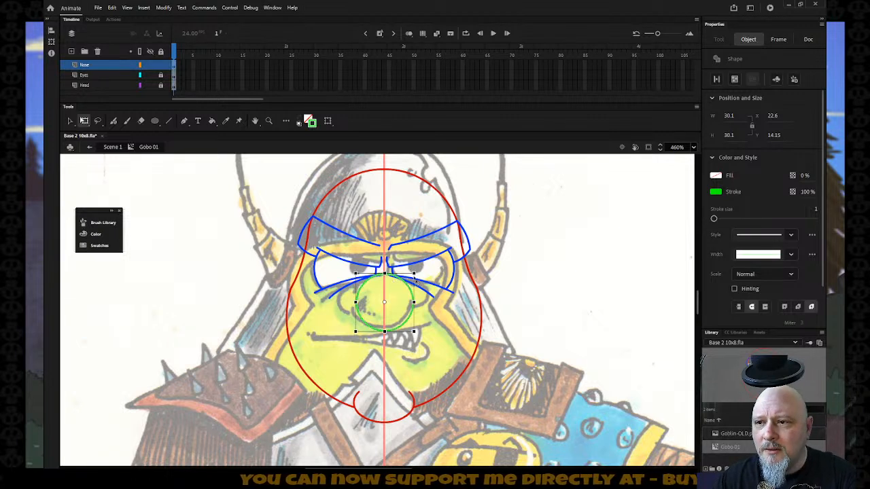
drag(415, 281, 431, 268)
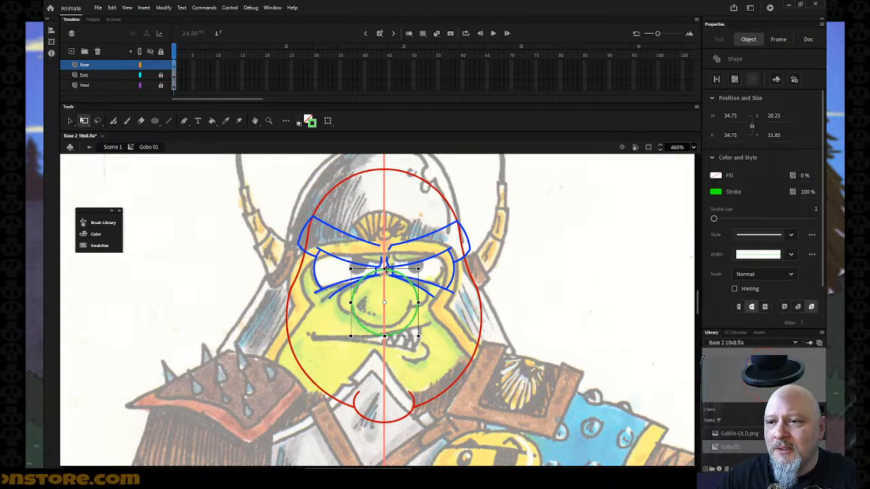
drag(384, 270, 385, 275)
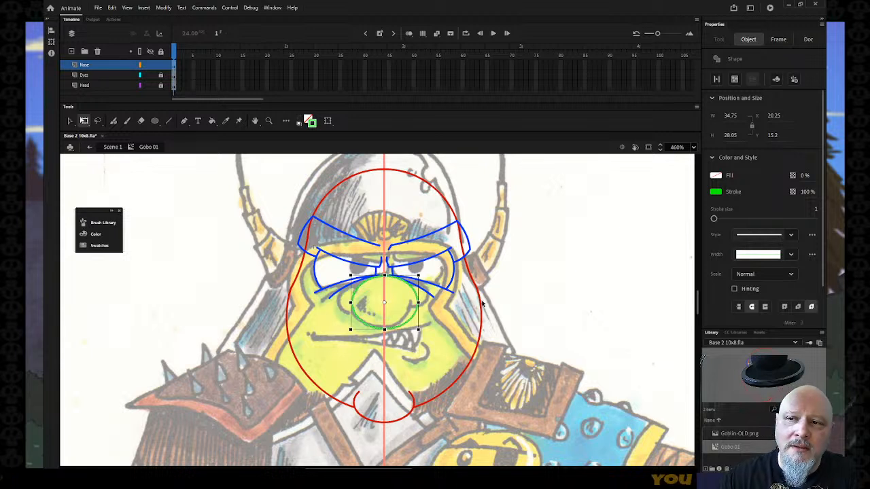
- Draw a circle about 13.4 px wide, place it over the left nostril and duplicate it level over the right nostril
click(154, 120)
mouse_move(174, 213)
mouse_down()
mouse_move(200, 239)
mouse_move(265, 248)
mouse_move(338, 277)
mouse_up()
key(v)
click(185, 216)
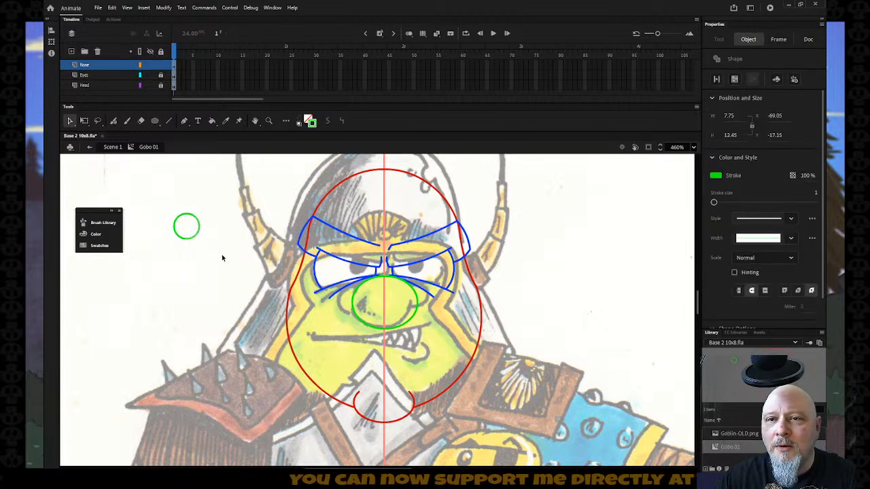
click(186, 217)
drag(188, 221, 348, 294)
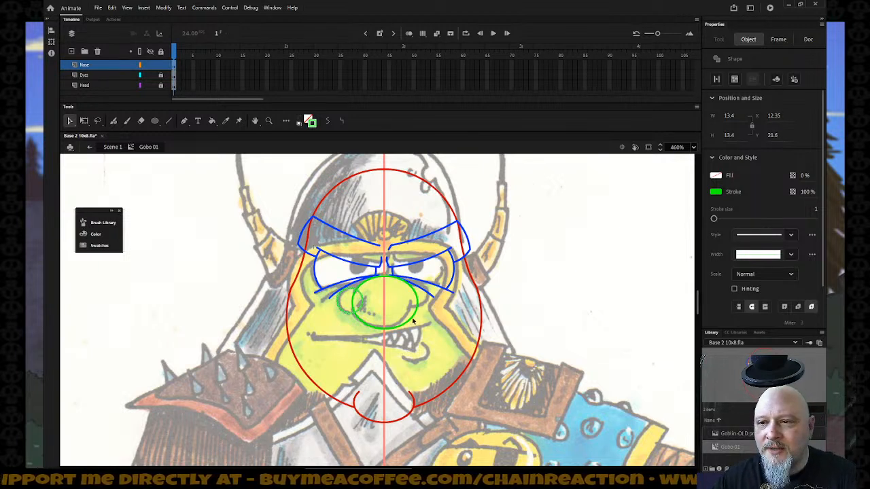
drag(396, 305, 427, 305)
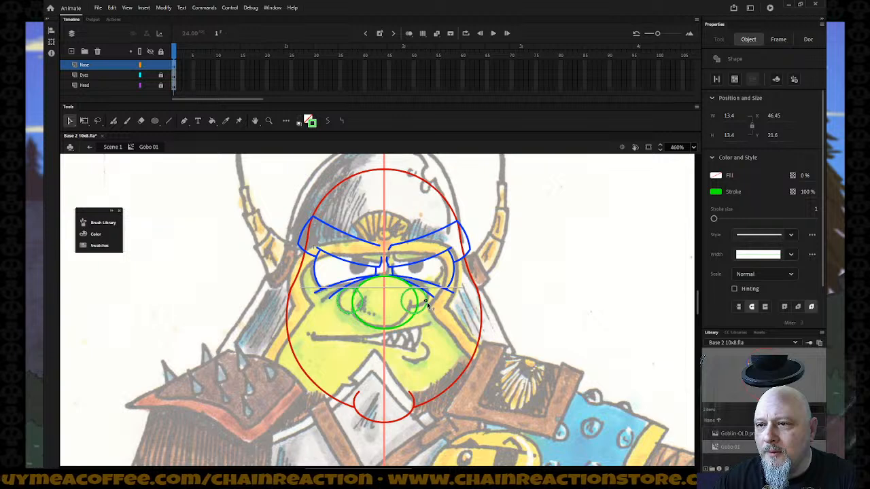
click(547, 324)
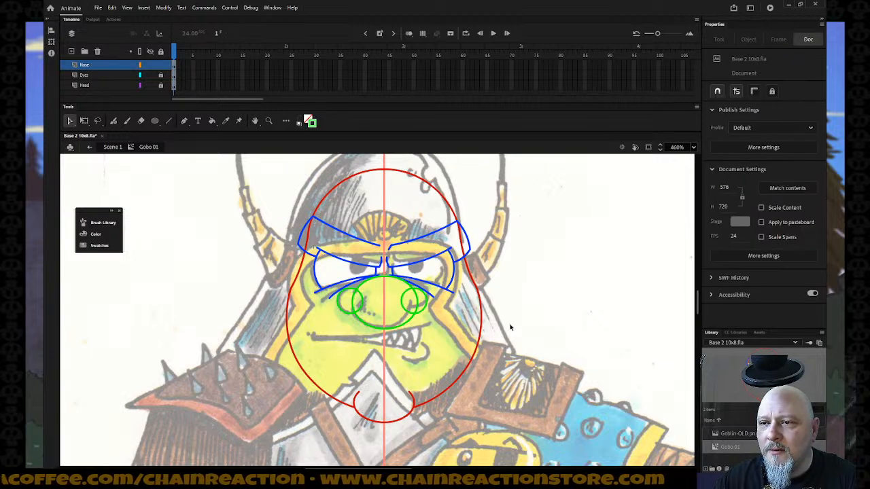
- Delete the parts of both nostril circles that lie inside the nose oval
click(364, 309)
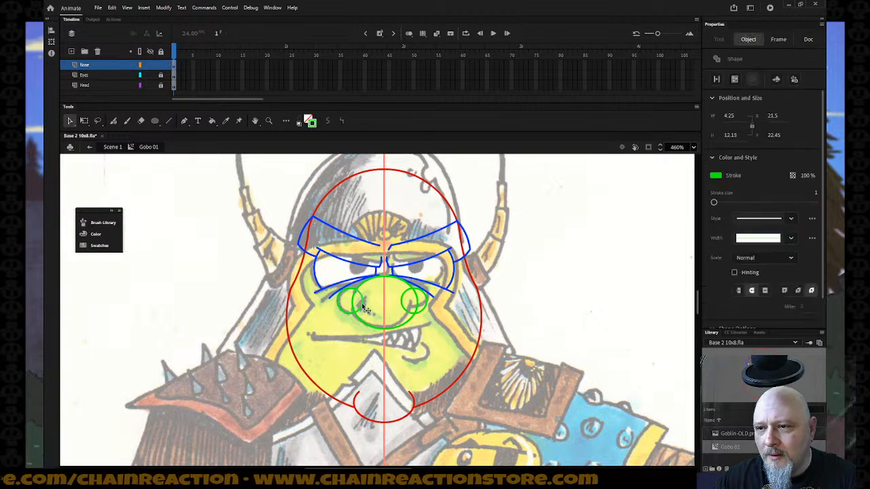
click(408, 312)
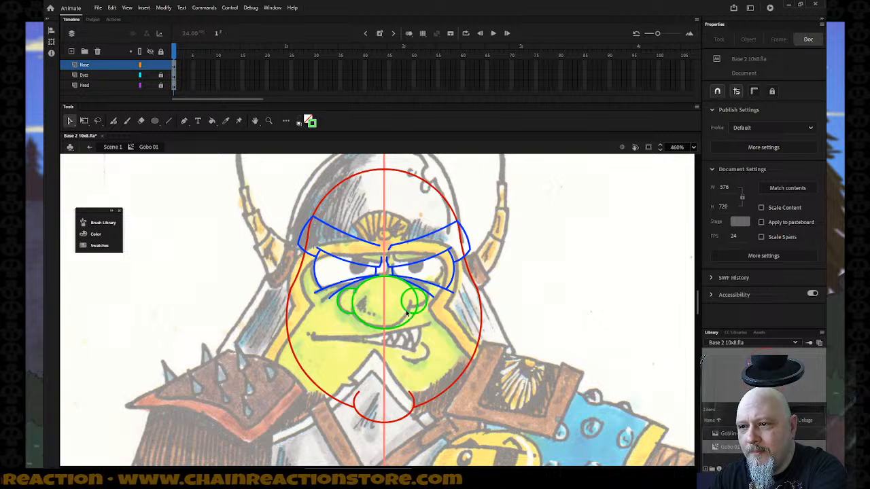
click(411, 312)
key(Delete)
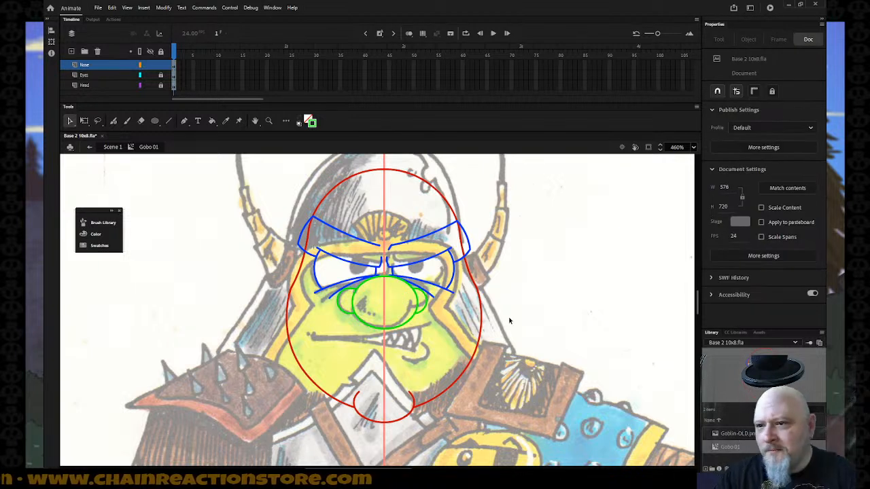
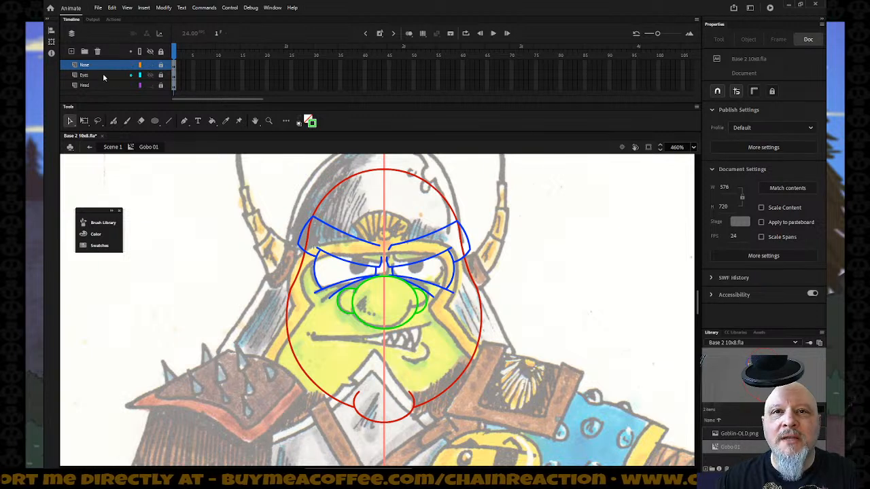
- Insert a new layer directly above the Head layer and name it Mouth
click(107, 85)
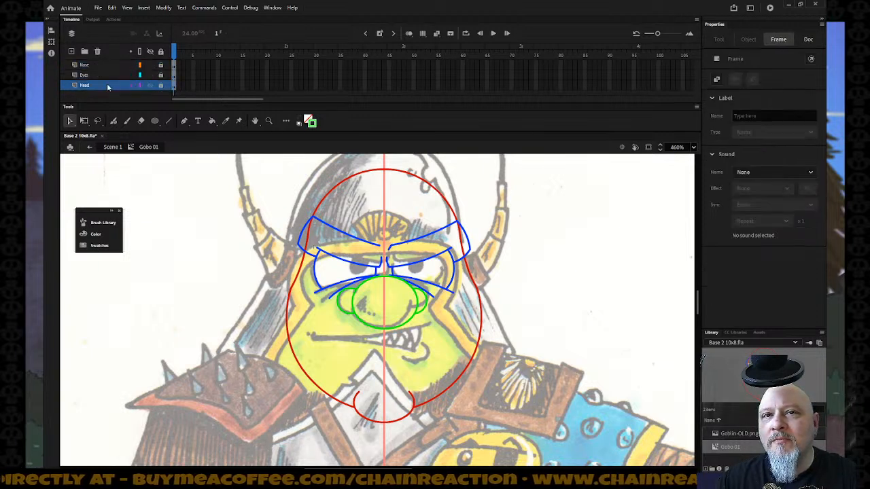
right_click(107, 84)
click(133, 128)
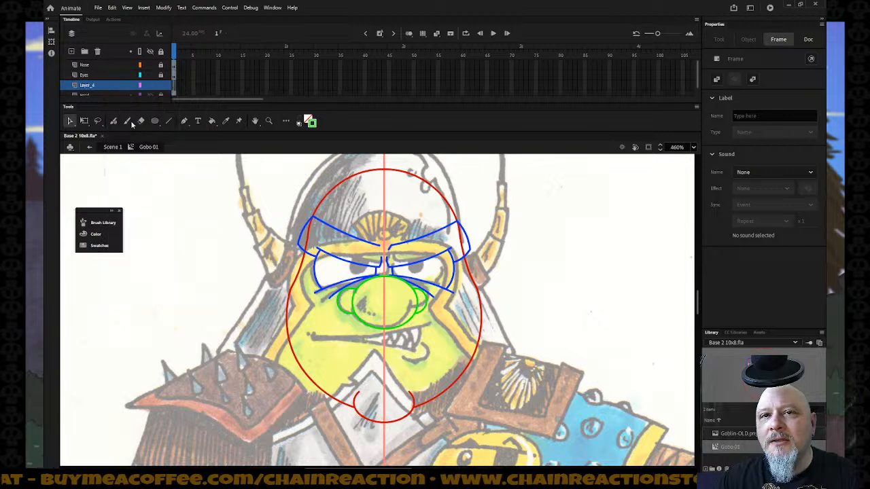
double_click(102, 88)
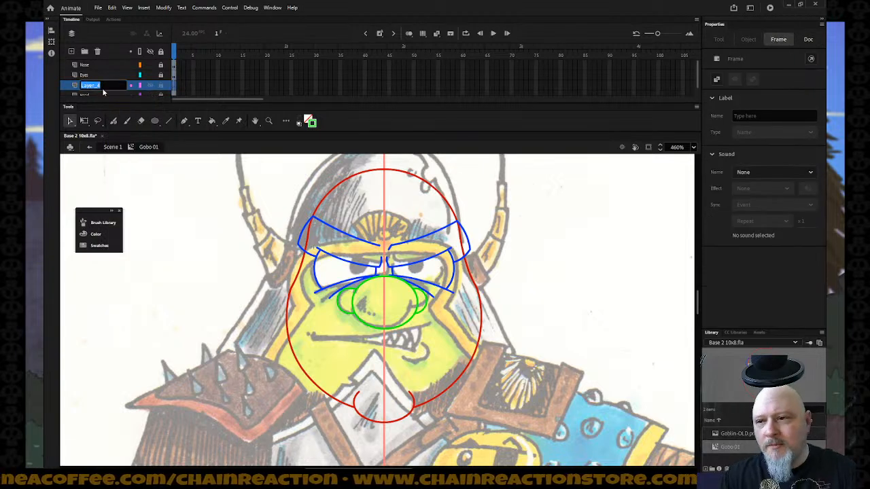
text(Mou)
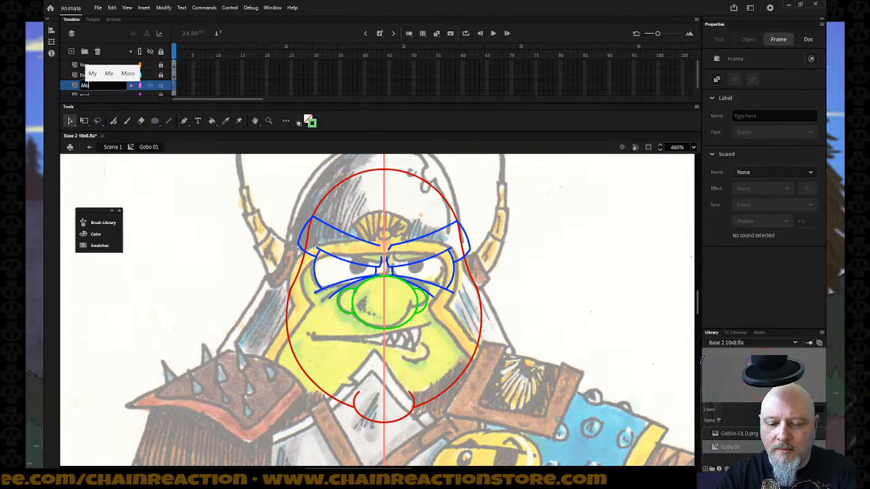
text(th)
key(Return)
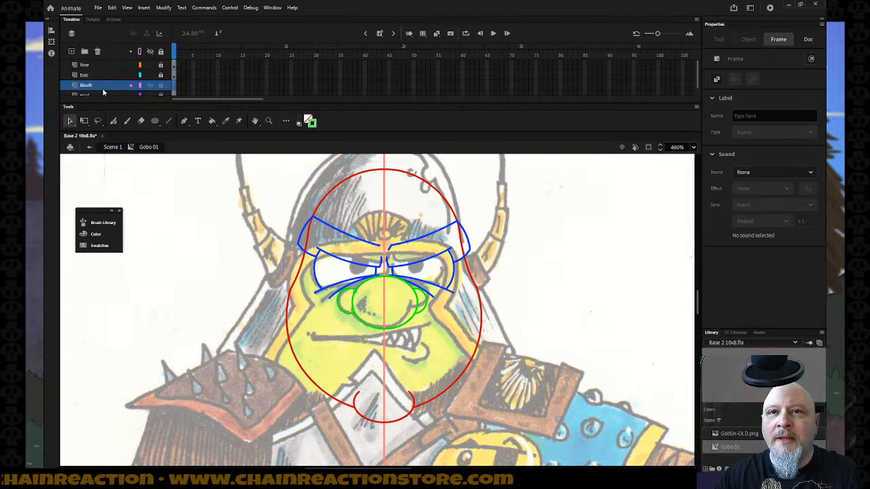
scroll(136, 78, down, 1)
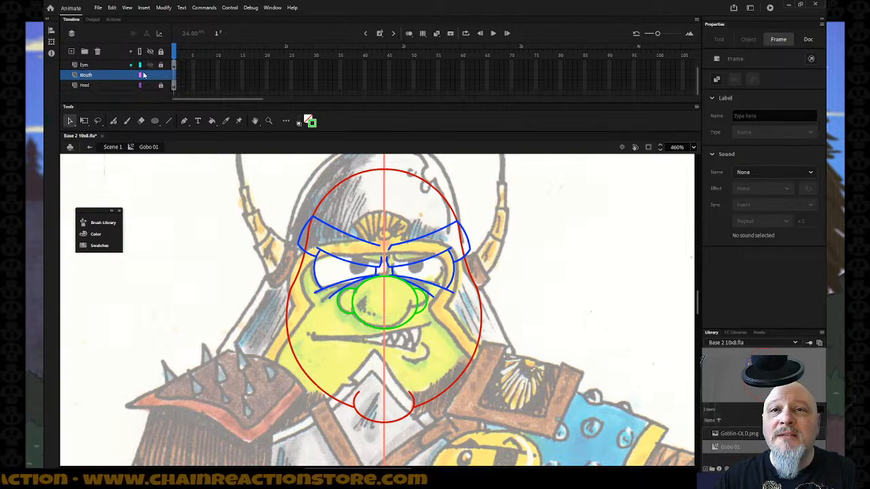
- Set the stroke colour to red and draw the upper mouth line from the left mouth corner to the right cheek, curving it downward
click(311, 125)
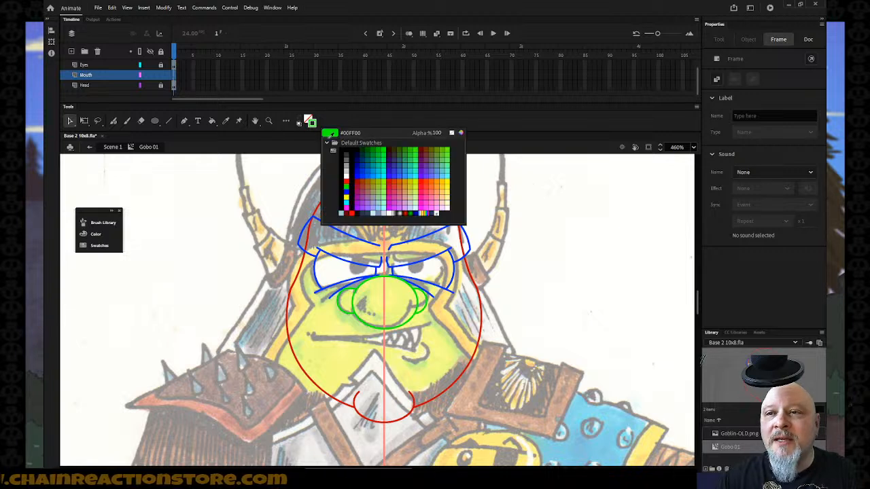
click(347, 181)
click(169, 121)
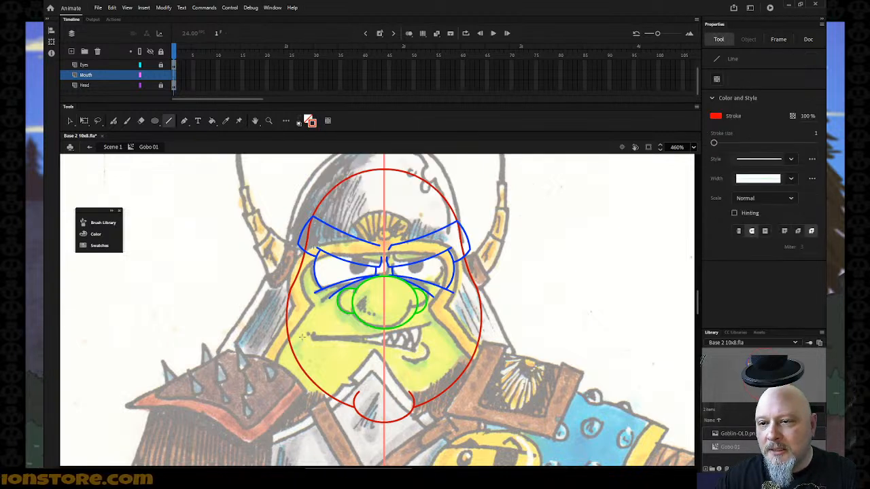
drag(308, 334, 447, 327)
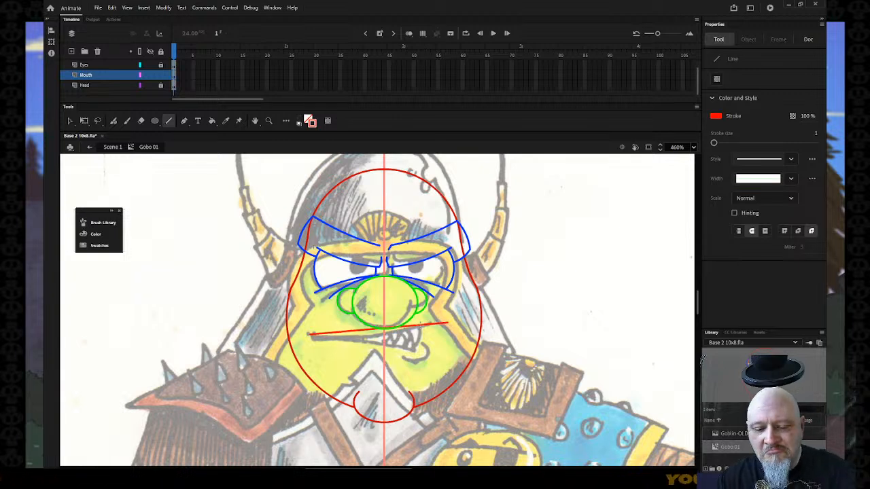
key(v)
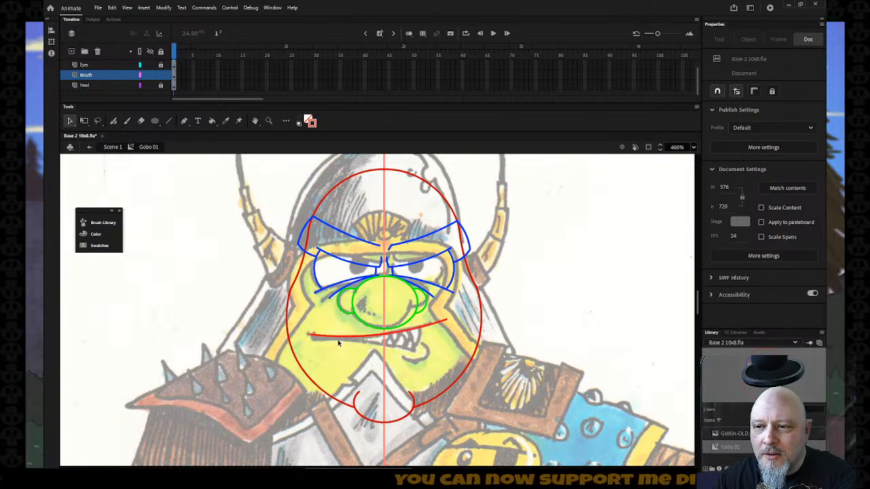
- Draw the lower mouth line from the left mouth corner down towards the right of the chin and curve it slightly
key(n)
drag(310, 334, 435, 353)
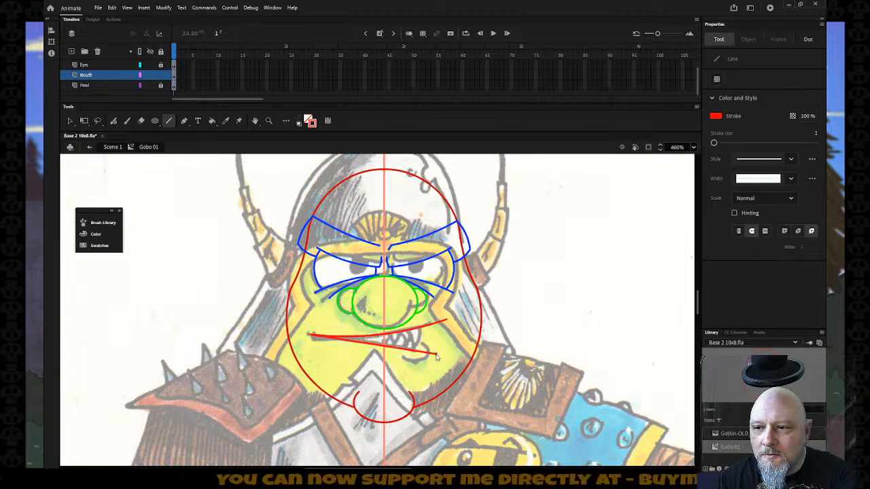
key(v)
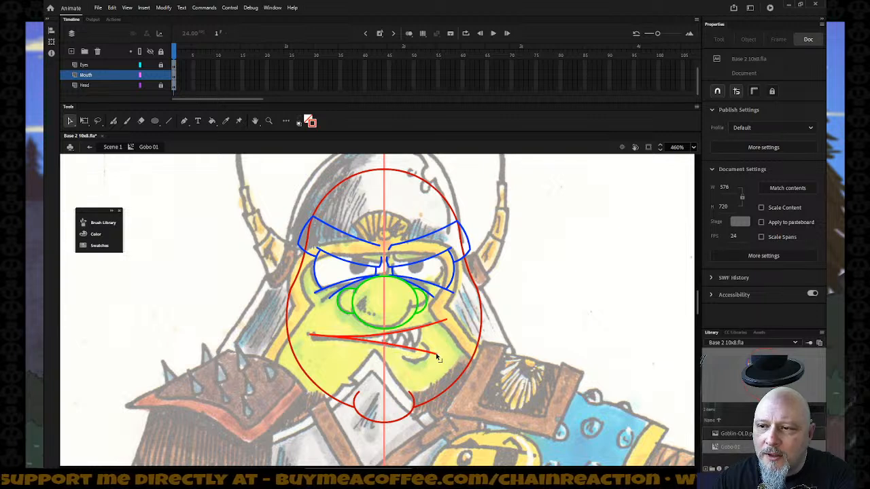
- Draw a curved tooth edge joining the upper and lower mouth lines near the mouth's right end
key(n)
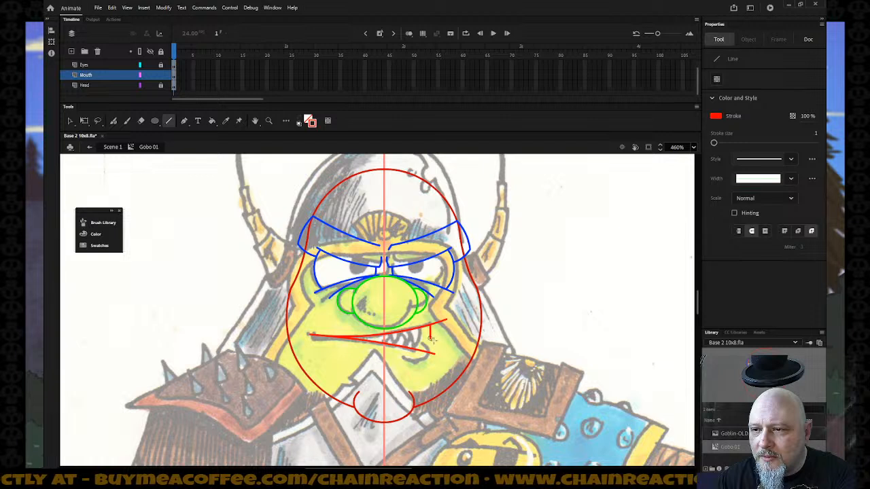
drag(430, 328, 436, 347)
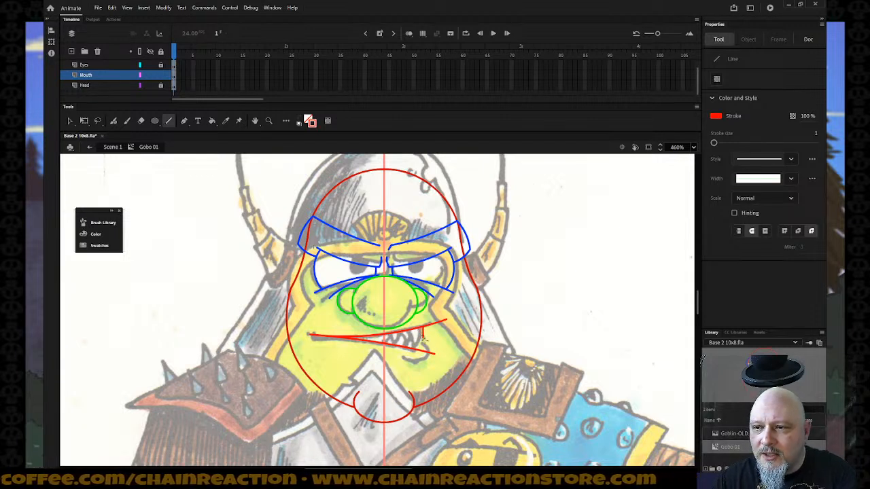
drag(422, 328, 422, 348)
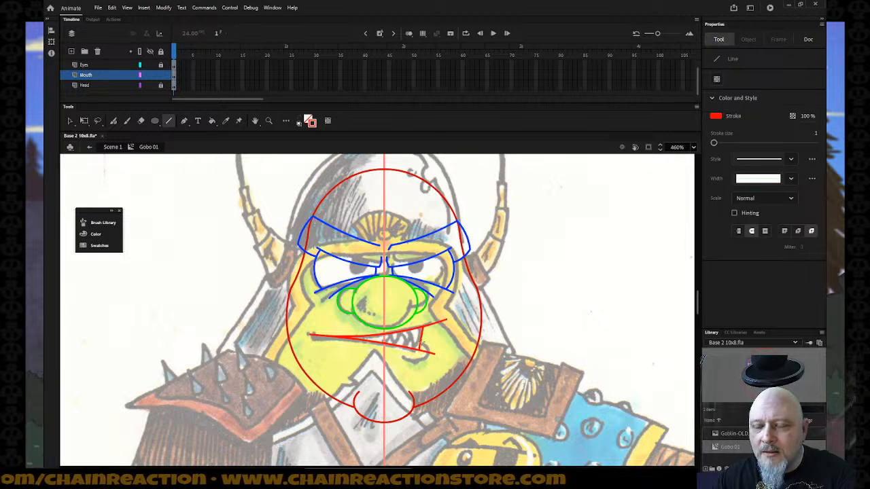
key(v)
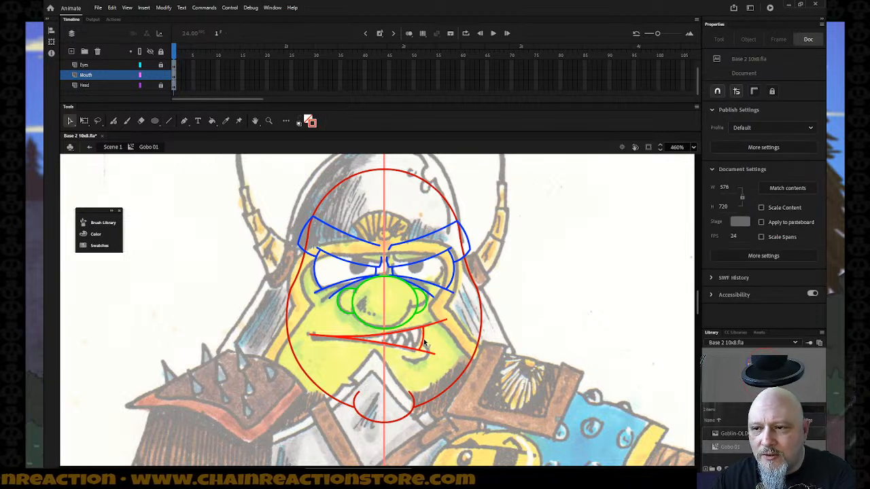
- Draw a pointed fang with curved sides on the outer side of the rightmost tooth edge
key(n)
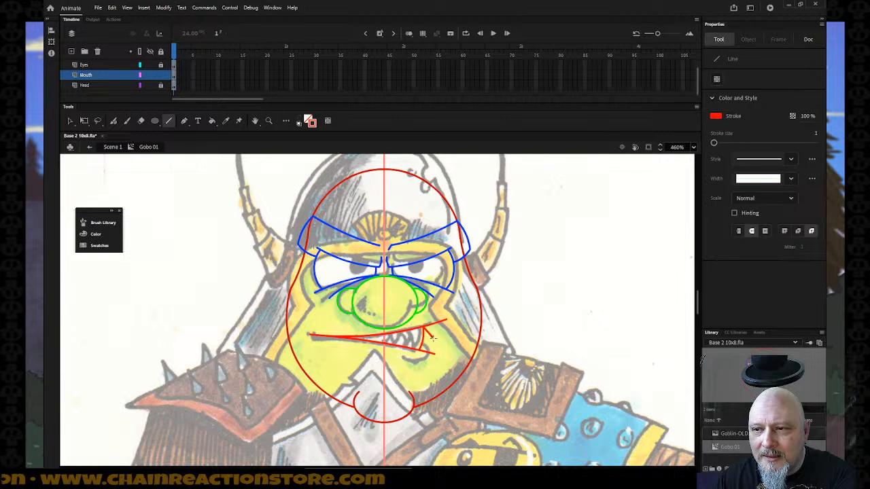
key(v)
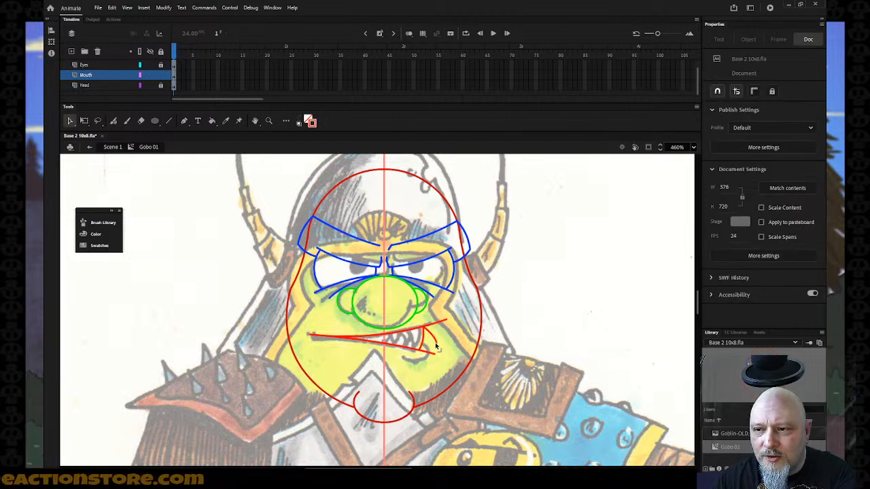
key(n)
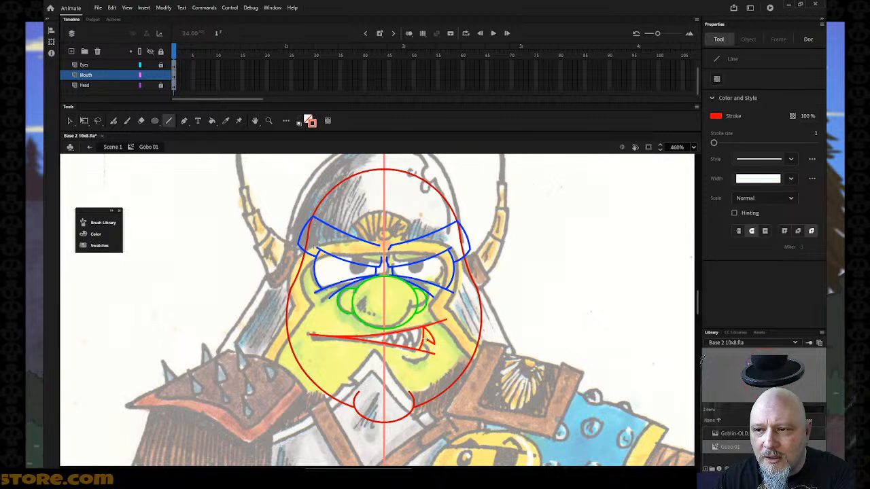
key(v)
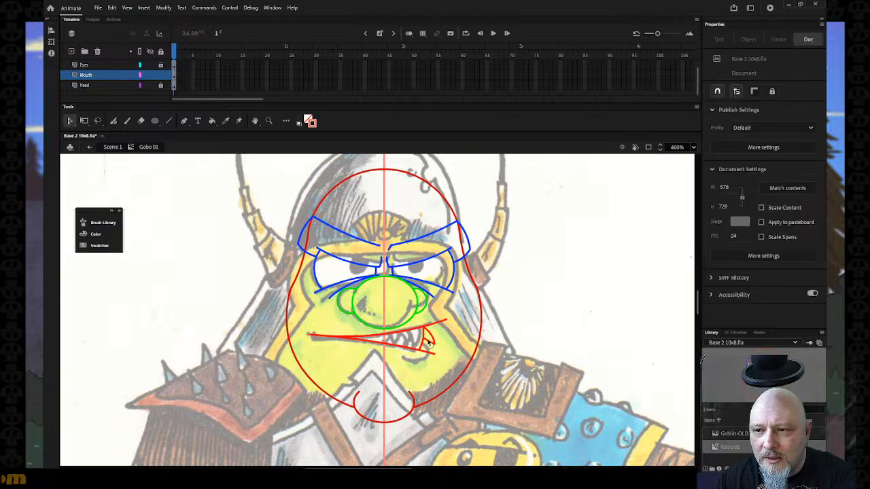
- Draw a zigzag row of teeth between the mouth lines, working leftward and shrinking, and curve the tooth edges
key(n)
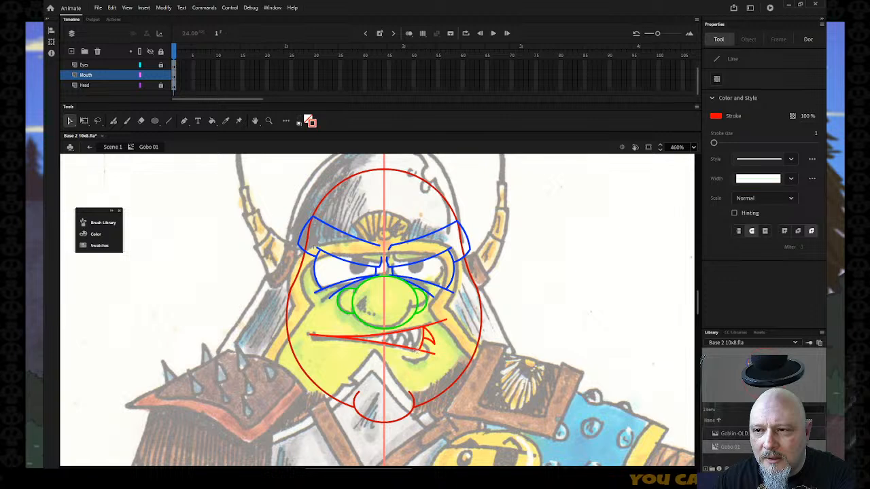
mouse_move(419, 351)
mouse_down()
mouse_move(410, 329)
mouse_move(402, 350)
mouse_up()
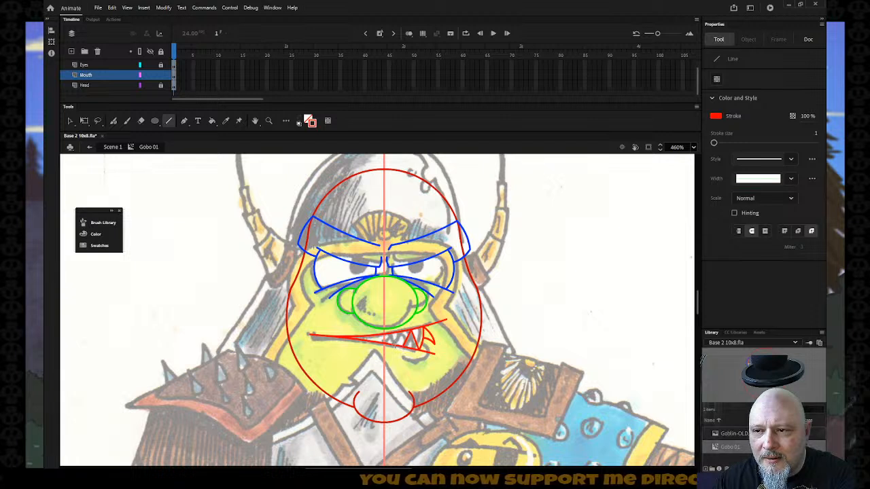
mouse_move(401, 348)
mouse_down()
mouse_move(397, 333)
mouse_move(394, 345)
mouse_up()
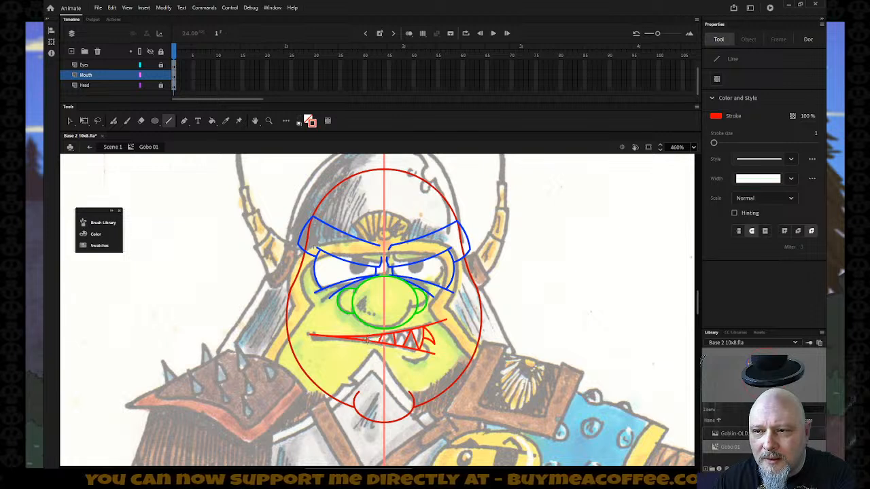
key(v)
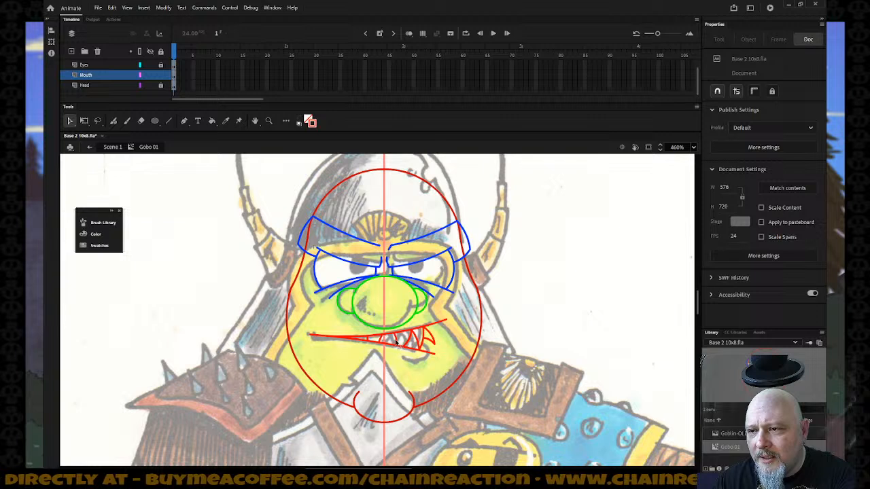
- Rotate the outermost right fang slightly and nudge it to X 59.15 against the neighbouring tooth
click(431, 337)
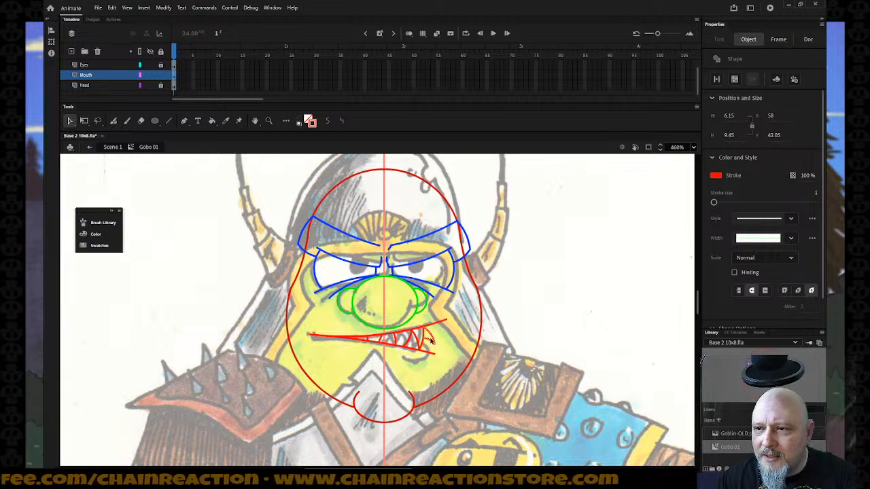
drag(436, 342, 467, 339)
key(q)
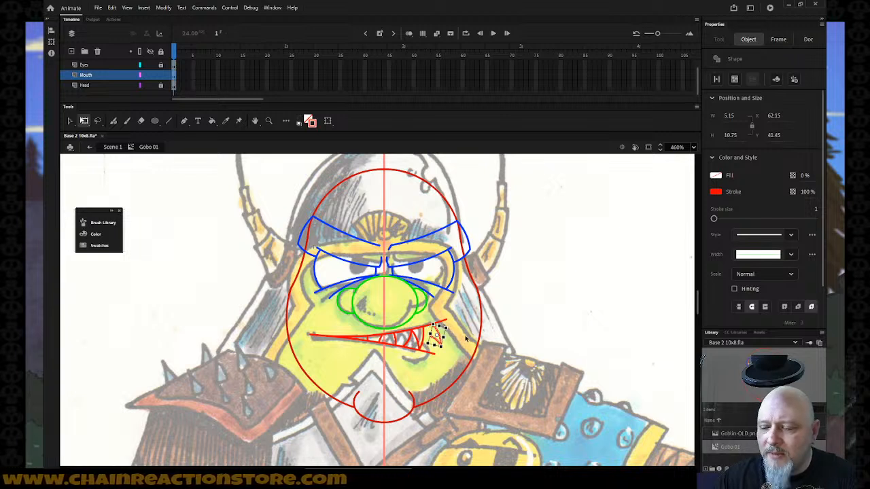
key(Left)
key(Left)
key(Left)
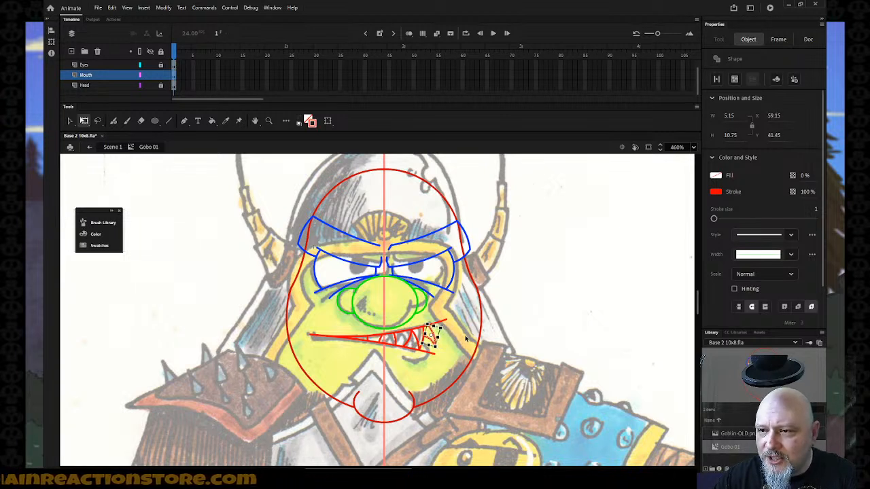
click(597, 320)
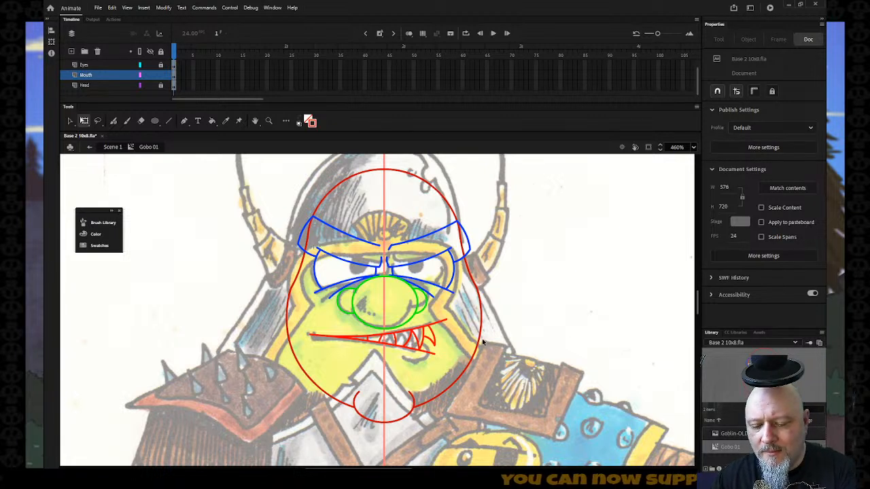
- Outline the lower lip below the teeth with a rounded right end, about 36.75 px wide and 13.55 px high, and nudge it to Y 52.45
key(n)
mouse_move(439, 347)
mouse_down()
mouse_move(453, 355)
mouse_move(444, 364)
mouse_move(384, 354)
mouse_move(442, 370)
mouse_move(424, 366)
mouse_move(450, 357)
mouse_move(447, 350)
mouse_up()
key(v)
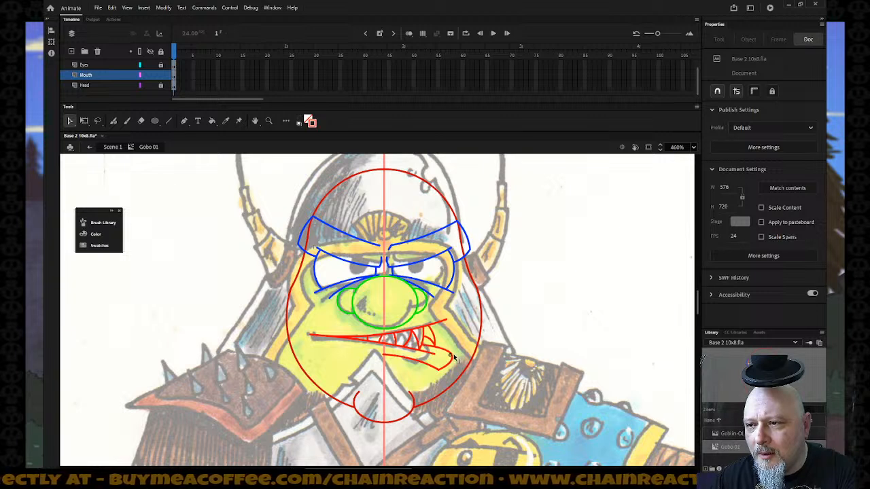
click(442, 353)
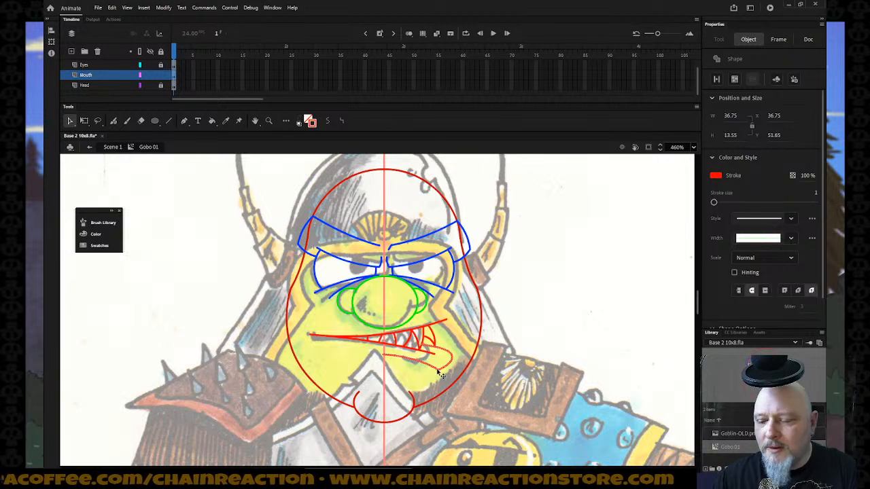
click(441, 375)
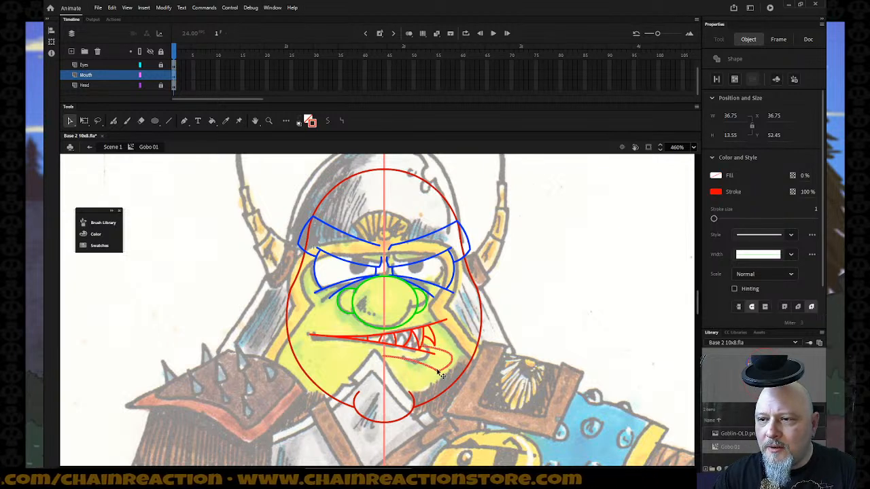
click(432, 375)
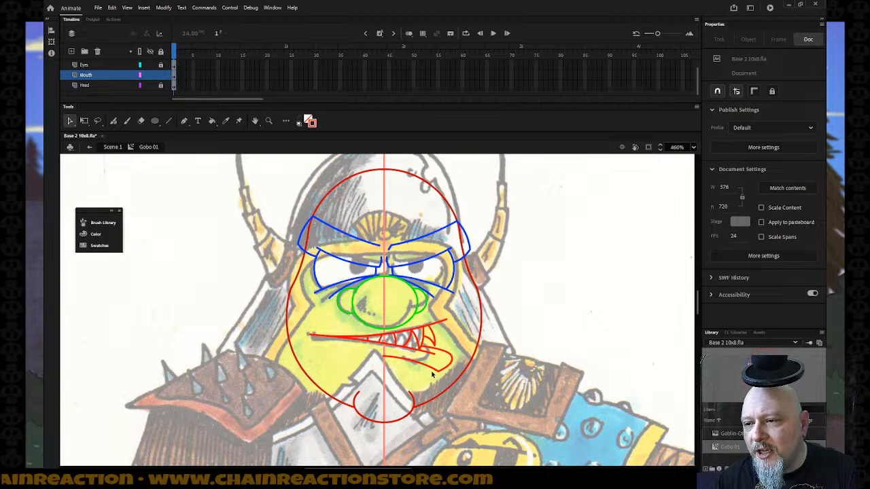
- Delete the lower lip's bottom line, keeping the rounded right end
click(428, 367)
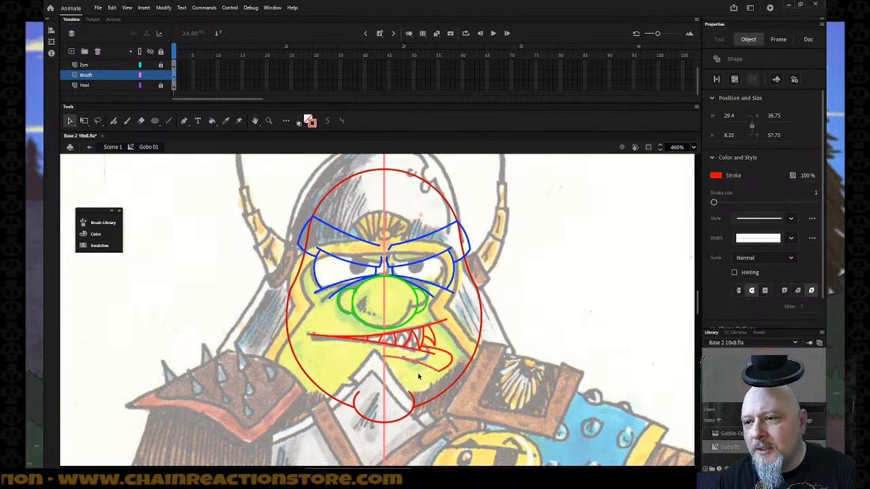
click(418, 373)
click(422, 367)
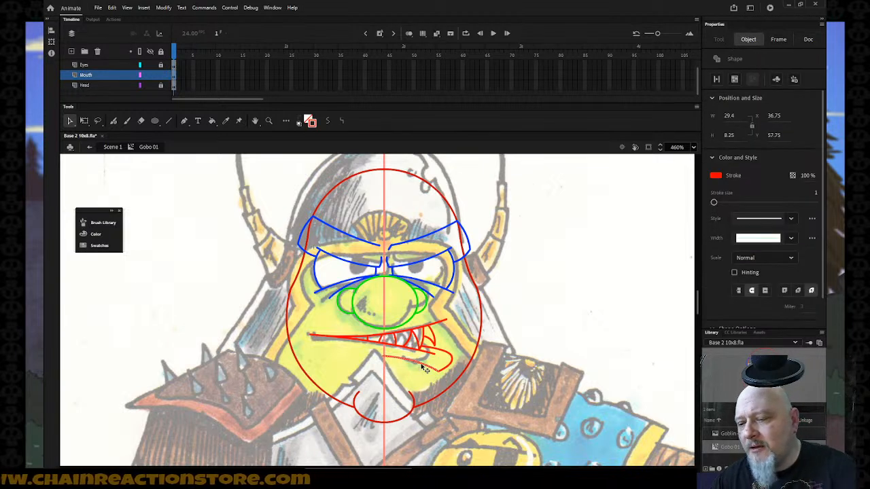
click(422, 367)
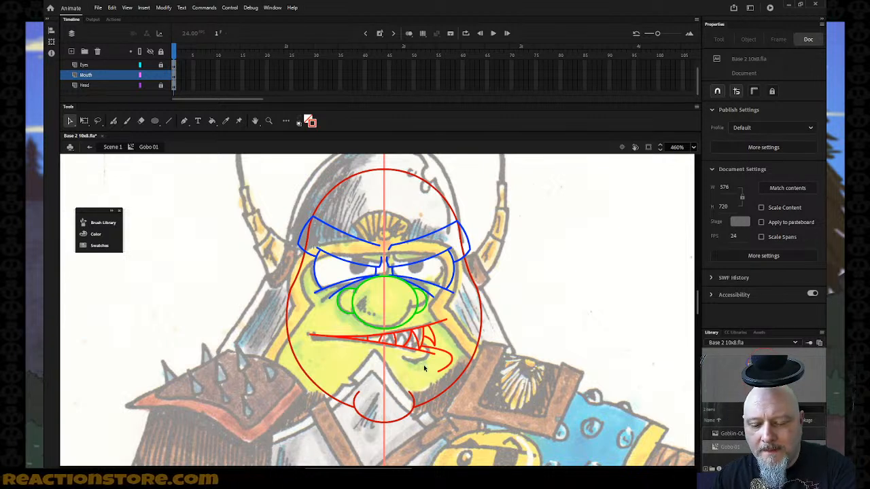
- Redraw the lower lip's bottom edge as two curved segments running from the rounded right end to just past the centre guide
key(n)
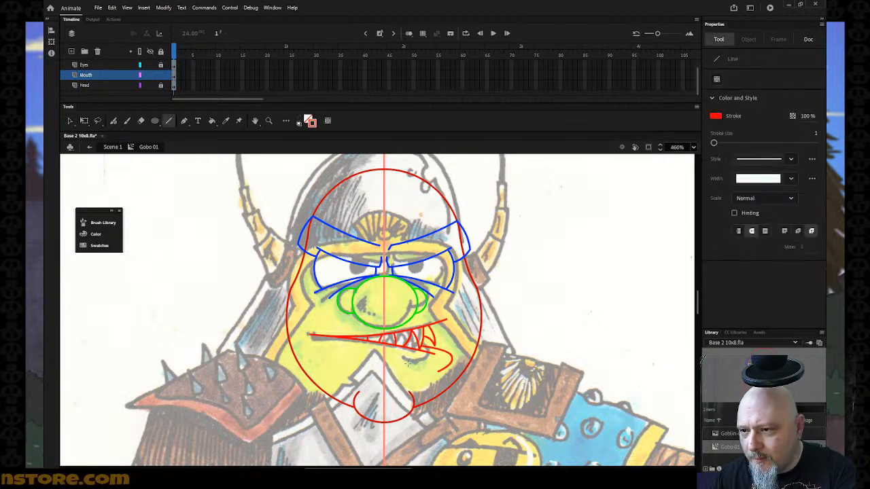
drag(405, 364, 438, 372)
key(v)
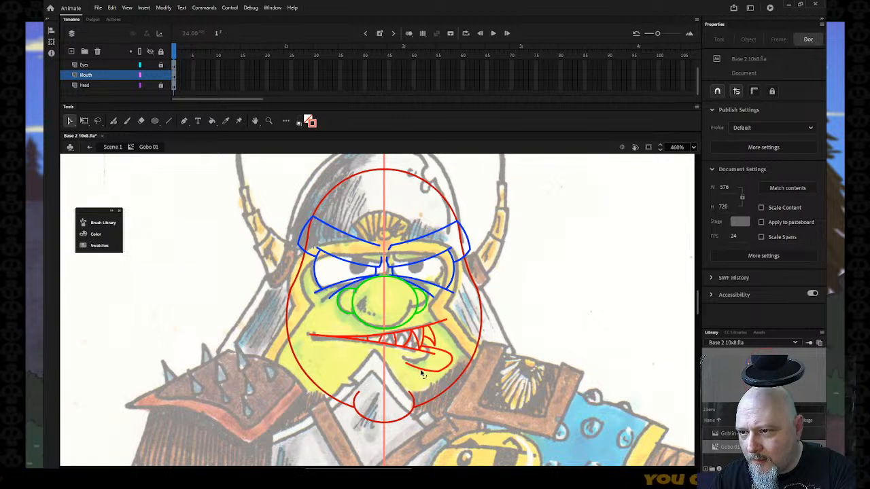
key(n)
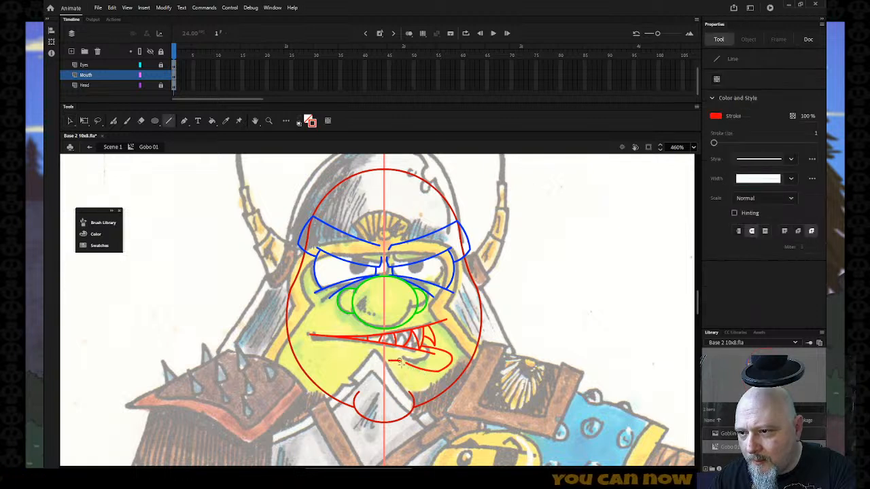
key(v)
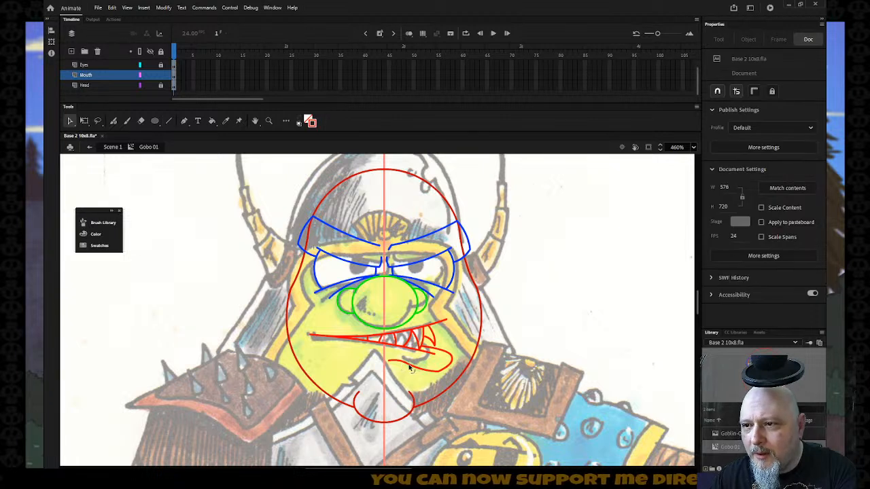
- Smooth the redrawn bottom edge of the lower lip
click(408, 367)
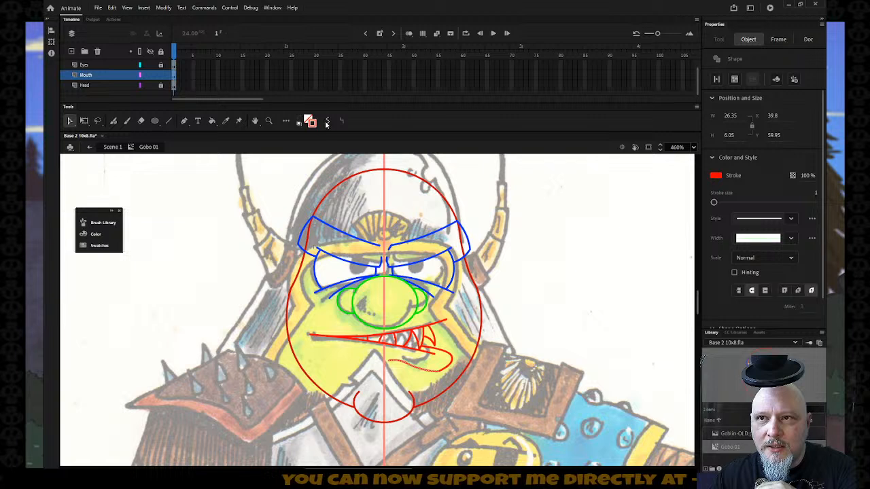
click(327, 120)
click(555, 307)
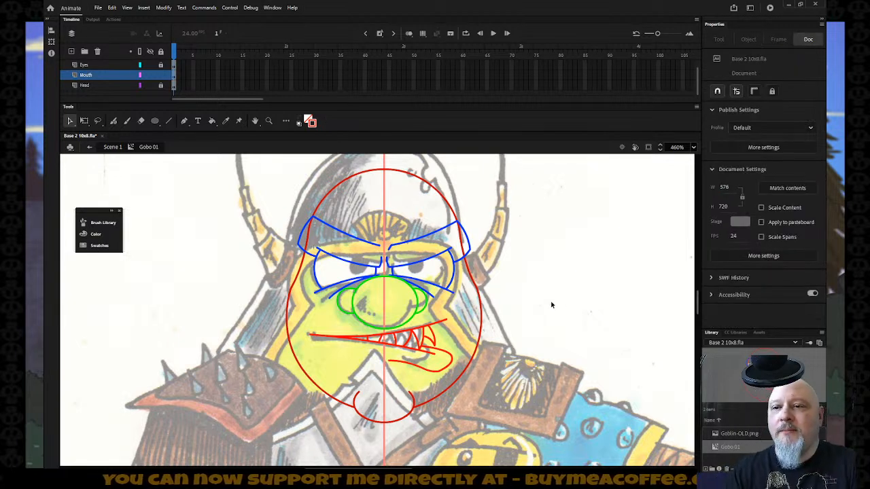
- Draw a short crease across the mouth's left corner and bend it outward, about 3.8 px wide and 9.75 px high
key(n)
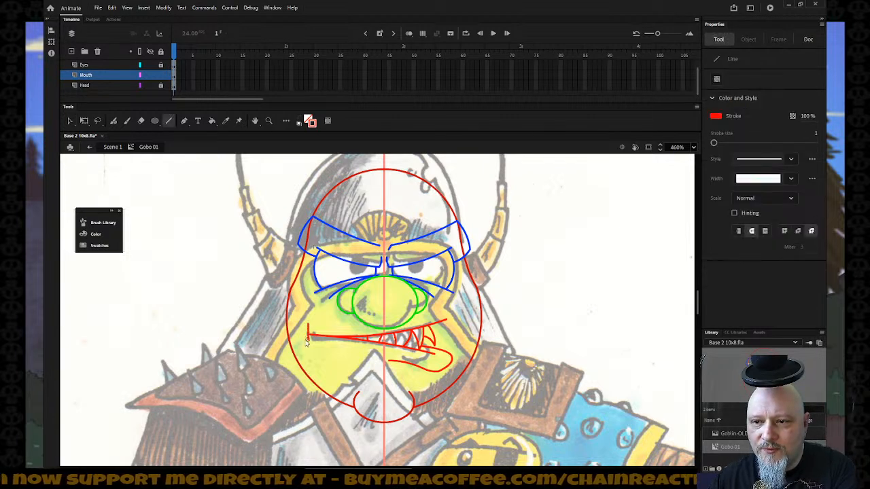
drag(307, 328, 305, 338)
key(v)
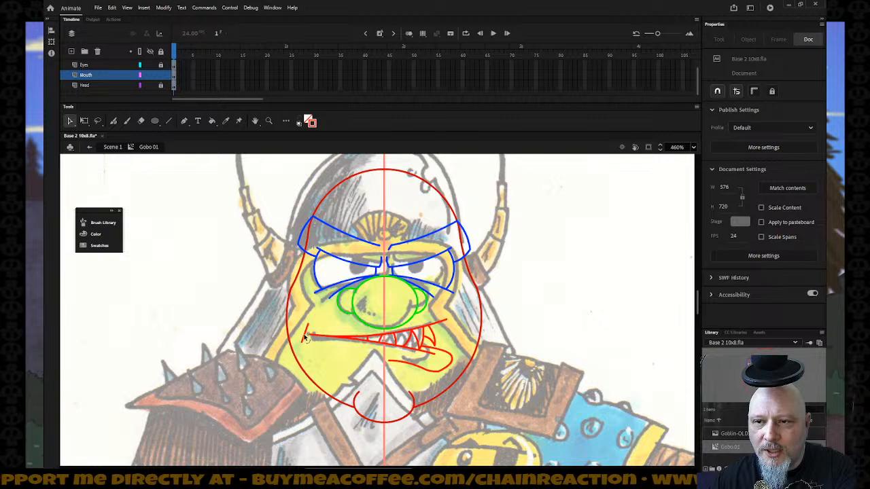
click(306, 338)
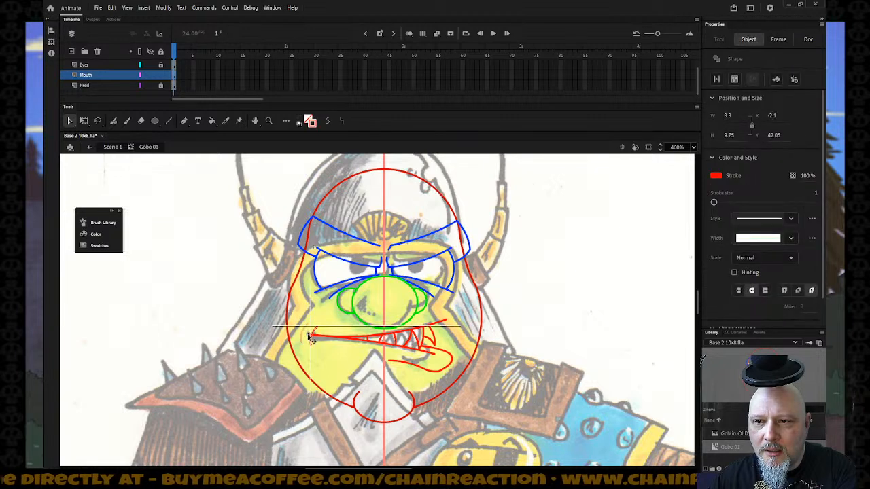
drag(308, 337, 307, 335)
key(ctrl+z)
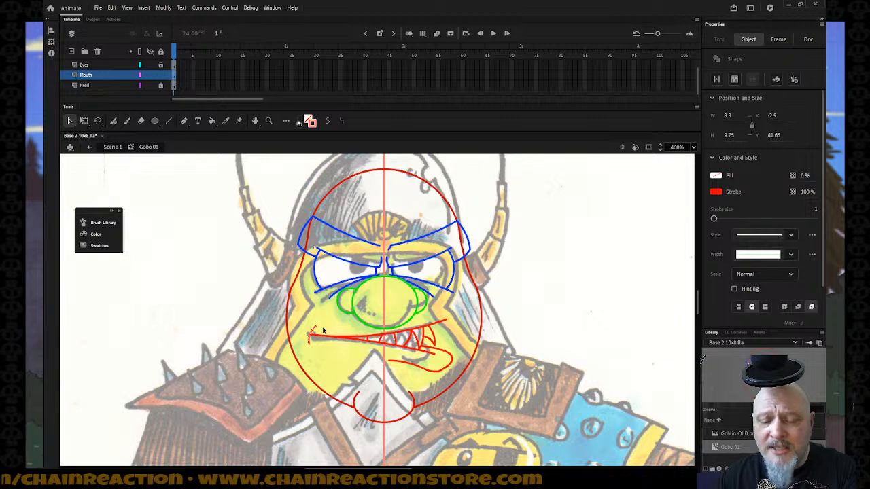
- Shrink and tilt the mouth crease to about 2 px wide and 7.8 px high, and centre it on the mouth line's left end
key(q)
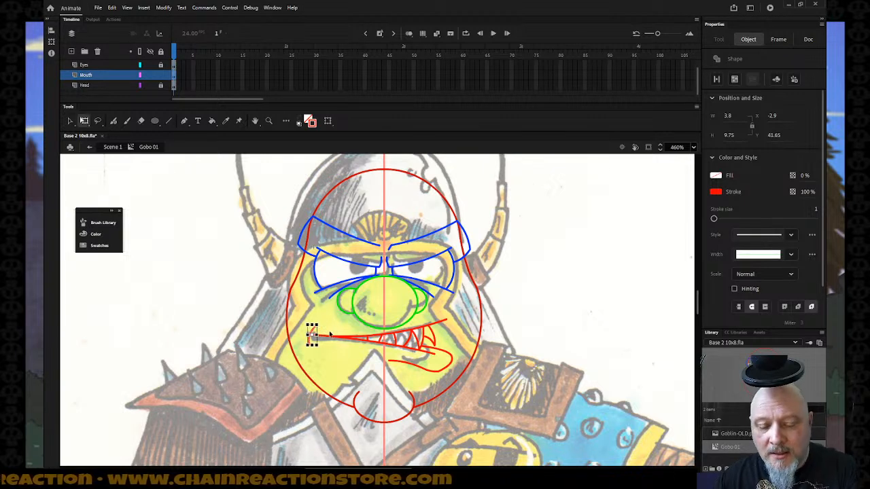
key(z)
drag(267, 311, 342, 363)
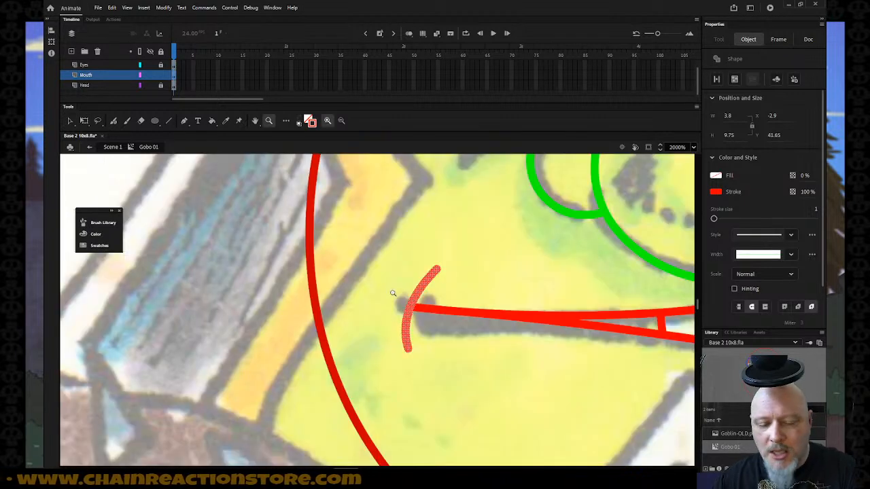
key(q)
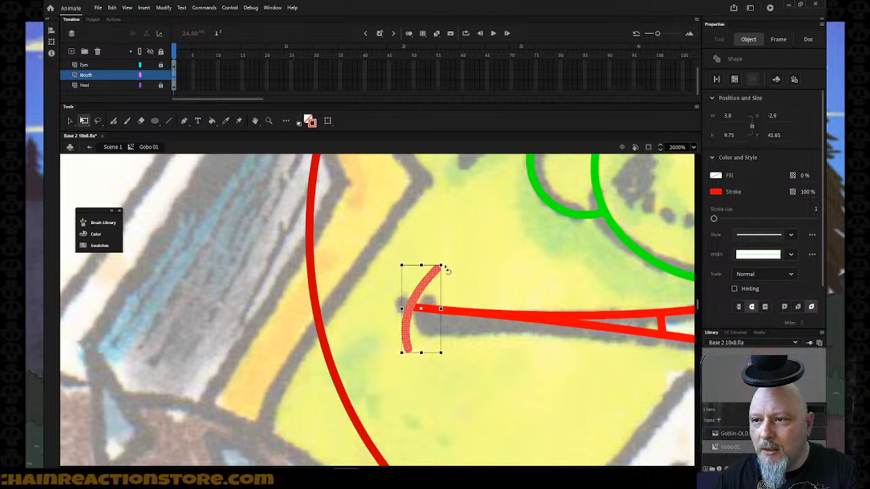
mouse_move(444, 270)
mouse_down()
mouse_move(431, 266)
mouse_move(415, 285)
mouse_move(426, 278)
mouse_up()
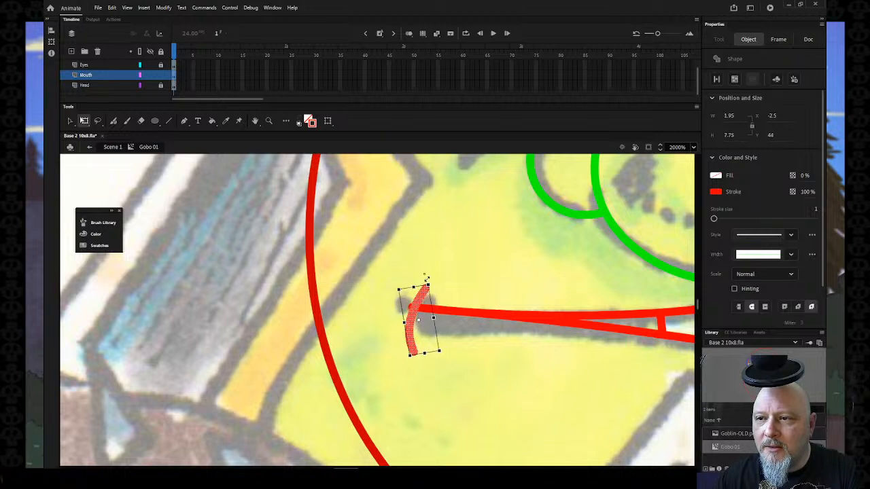
drag(412, 326, 410, 314)
click(448, 279)
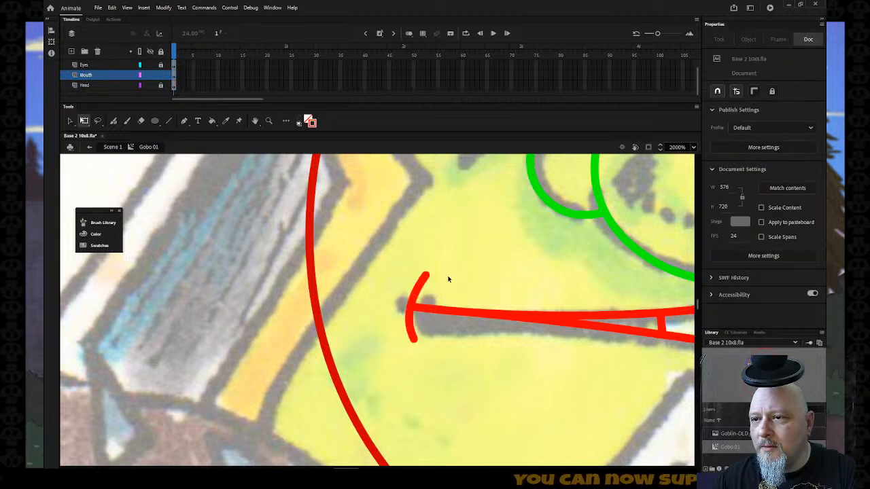
- Nudge the crease left, clear of the mouth, and delete the short leftmost segment of the mouth line
click(416, 299)
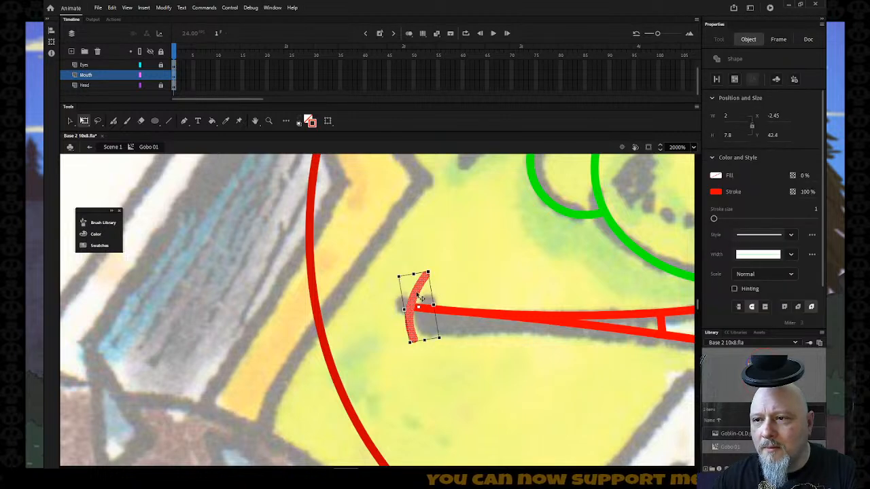
key(Left)
key(Left)
key(Left)
click(413, 310)
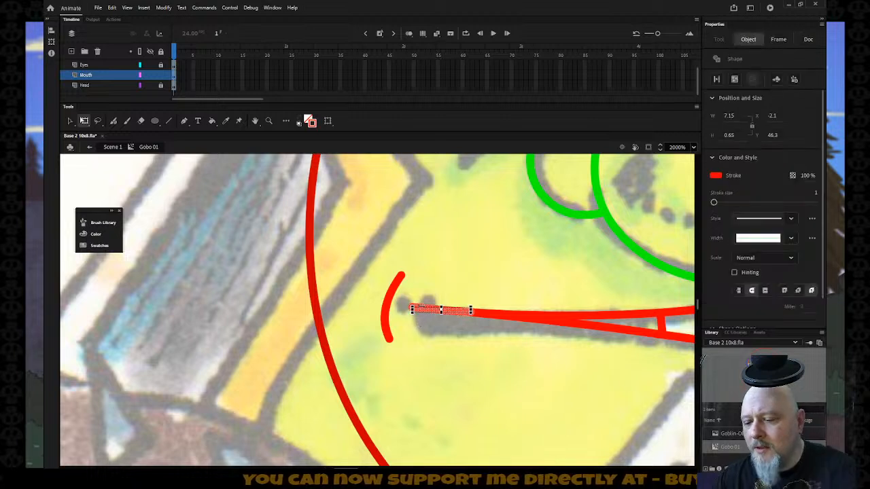
key(Delete)
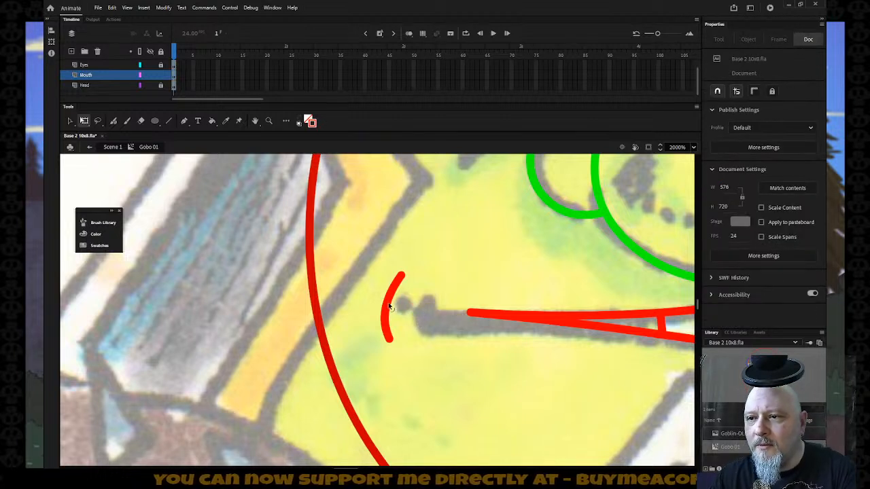
- Move the crease onto the shortened mouth line's left end, at about X 4.4 and Y 43
click(391, 305)
drag(389, 302, 471, 309)
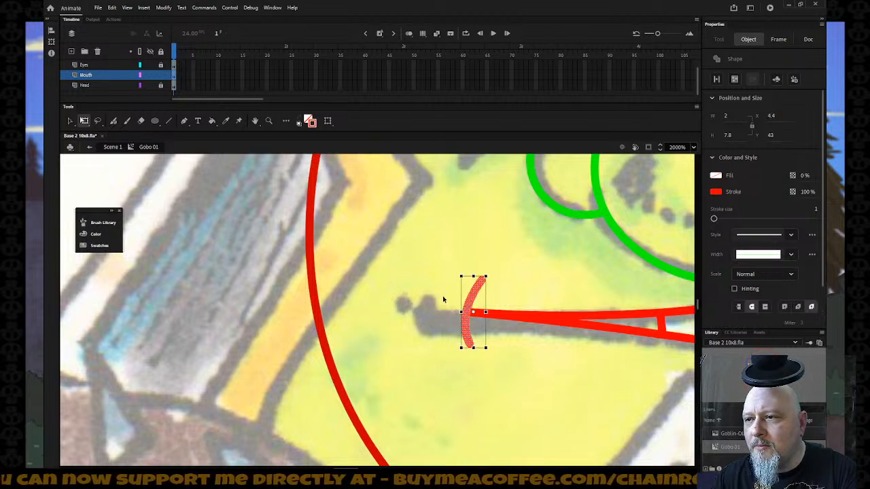
click(442, 297)
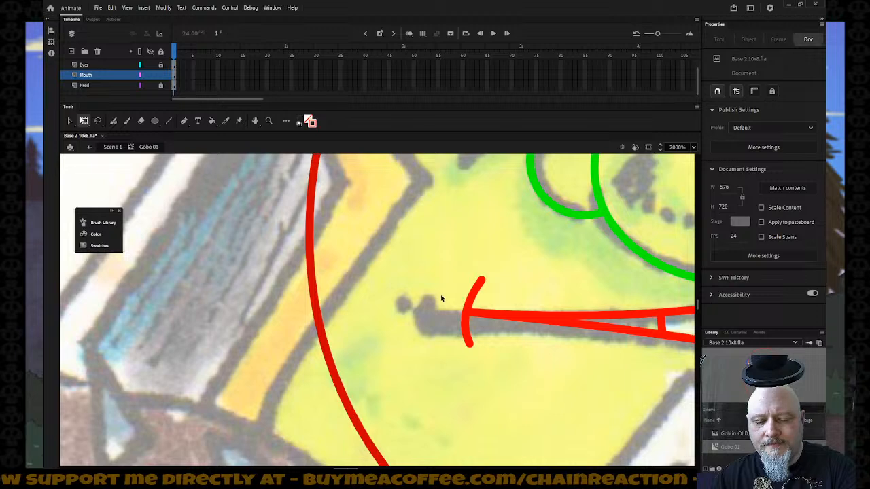
key(z)
alt+click(444, 301)
alt+click(444, 302)
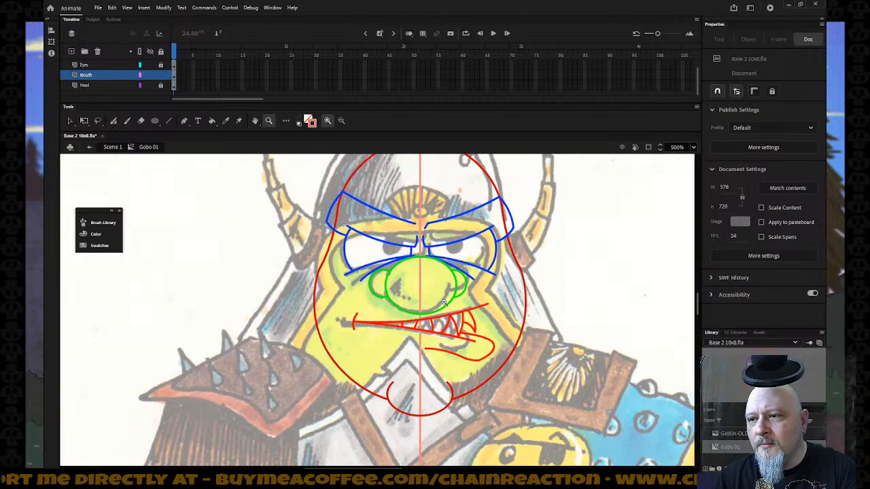
alt+click(441, 304)
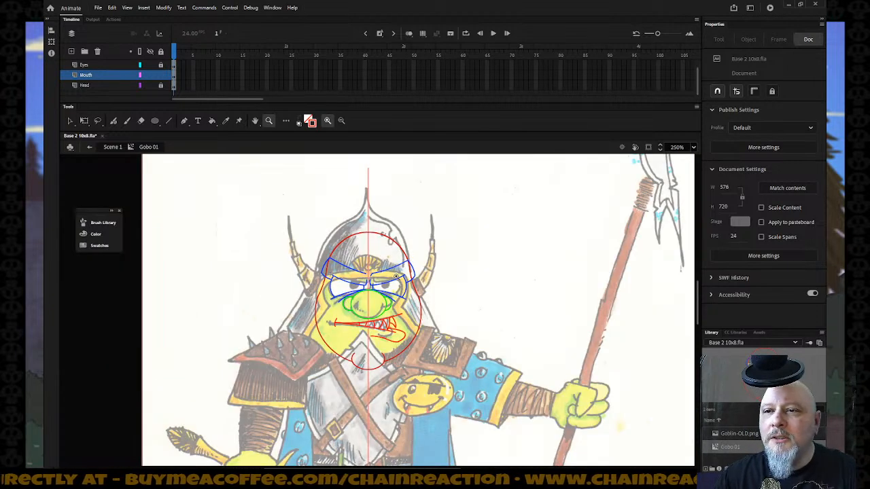
- Insert a new layer directly above the Mouth layer and name it Pupils
drag(280, 212, 461, 386)
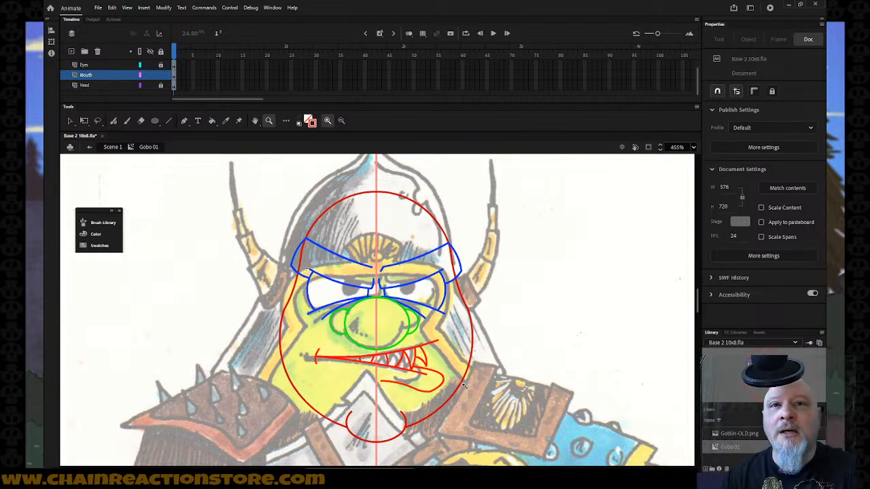
right_click(110, 72)
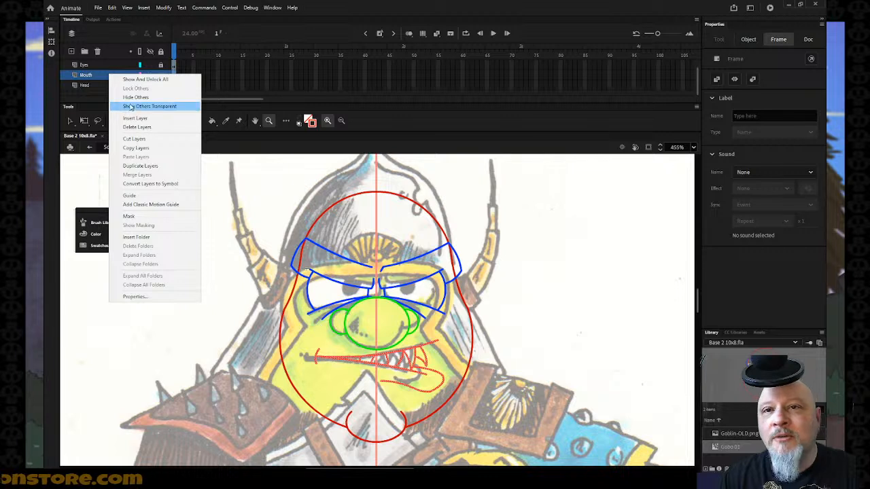
click(131, 116)
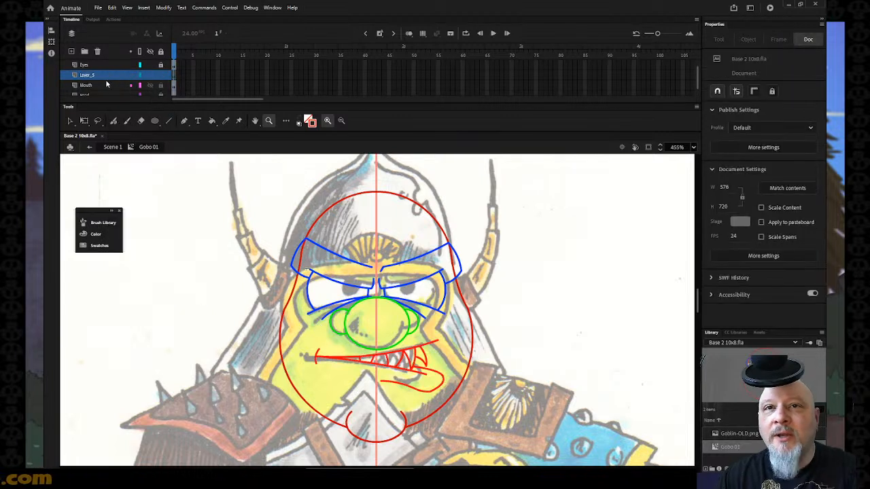
double_click(102, 75)
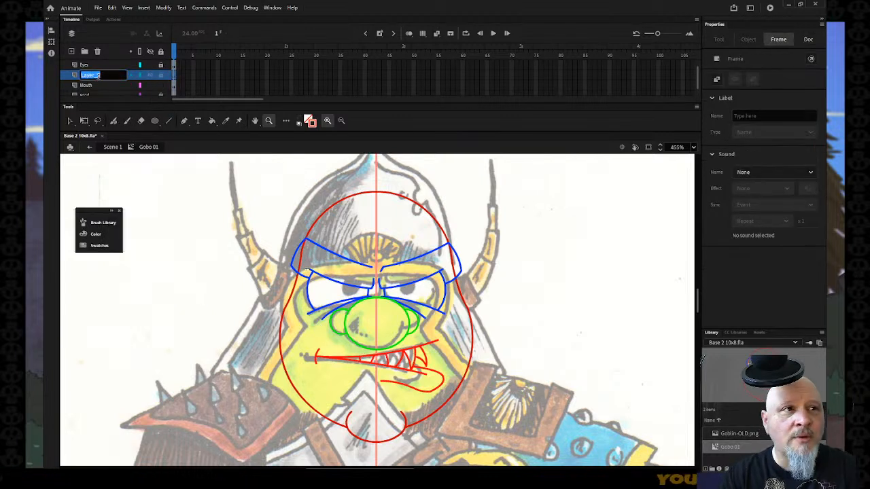
text(Pup)
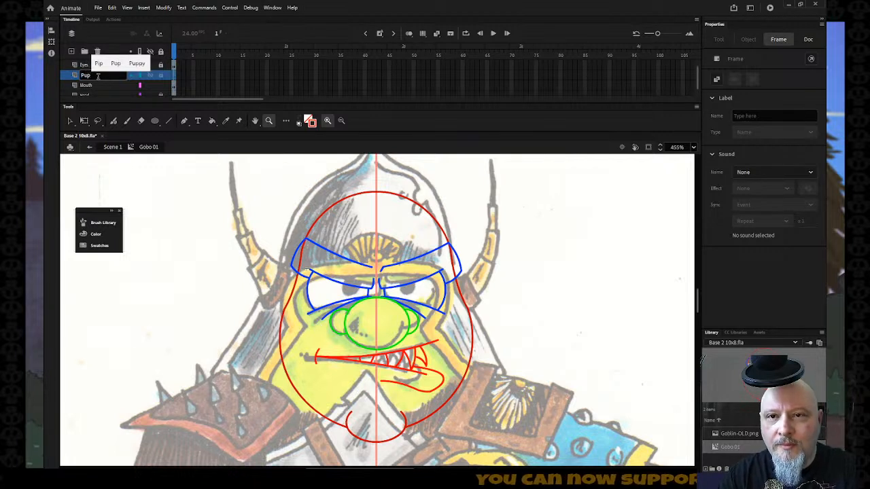
text(el)
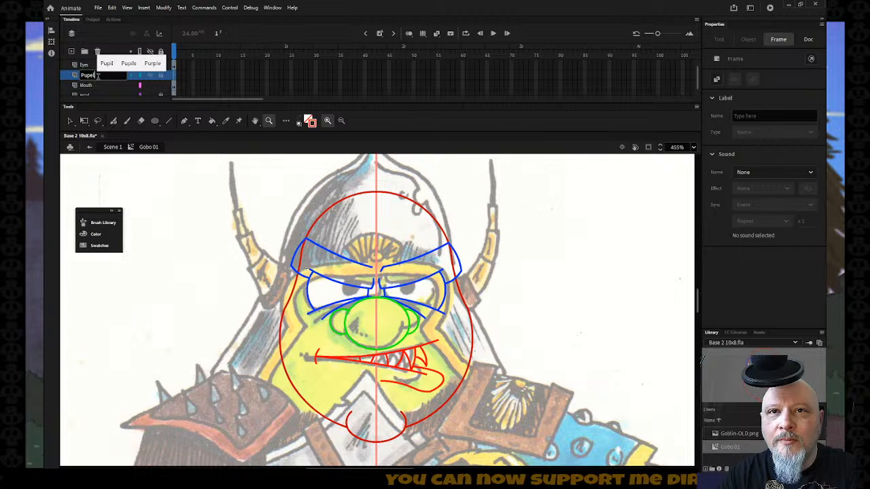
key(BackSpace)
key(BackSpace)
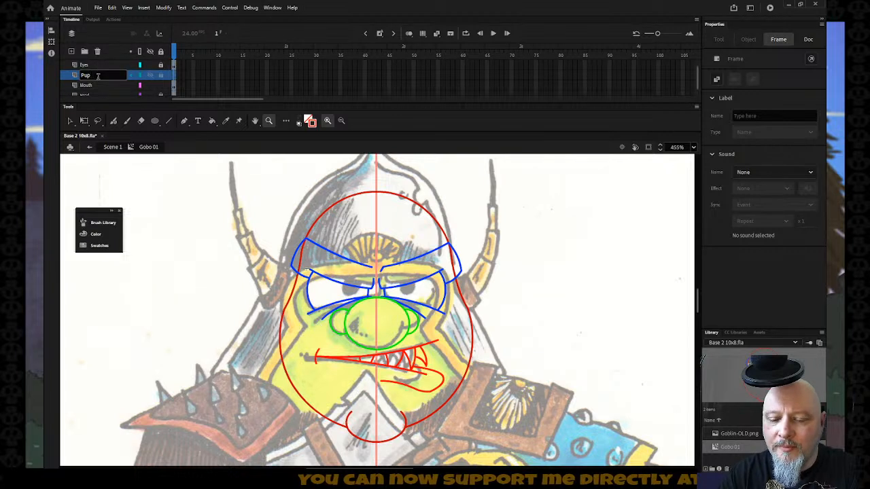
text(ils)
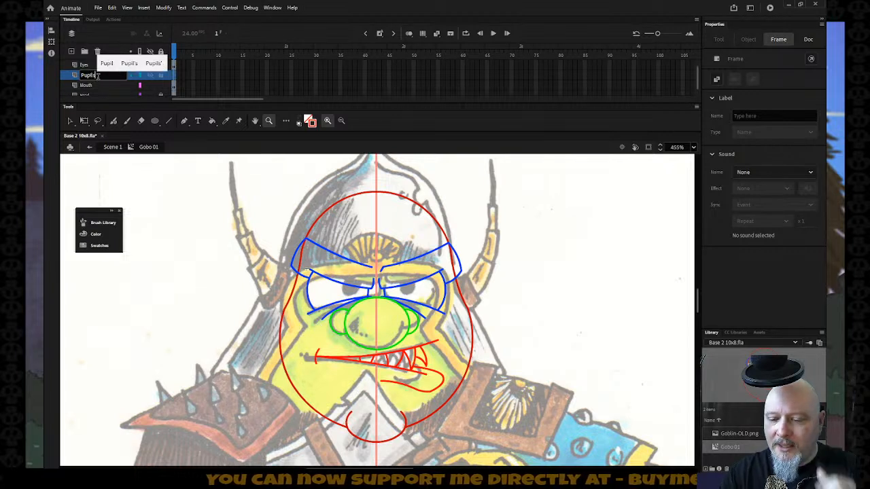
key(Return)
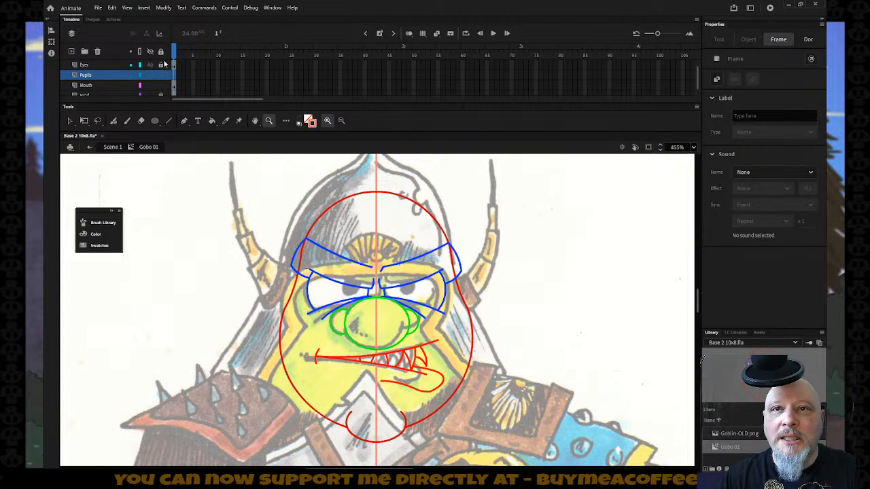
- Draw an unfilled circle with a purple stroke around the left pupil and scale it to about 12.85 by 12.8 px
key(o)
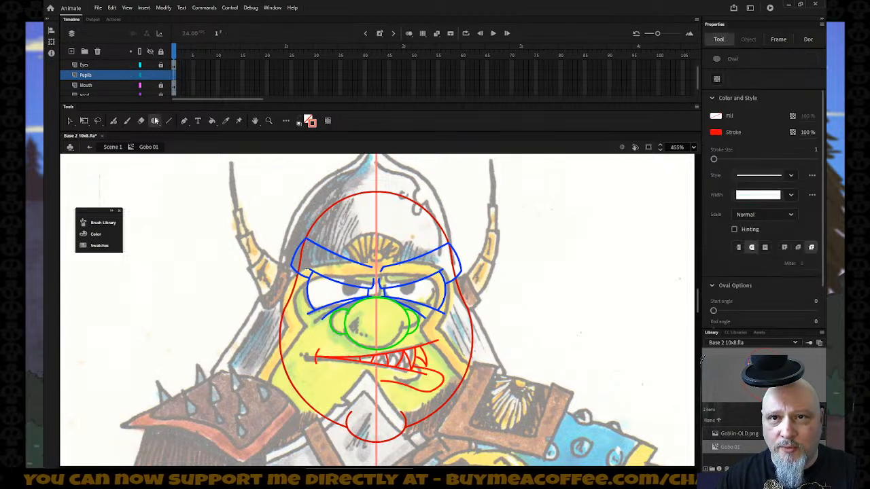
click(312, 123)
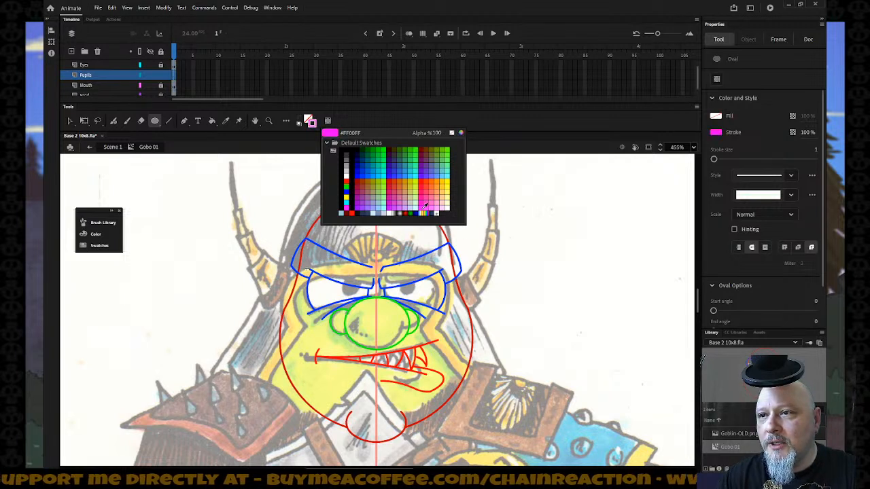
click(422, 180)
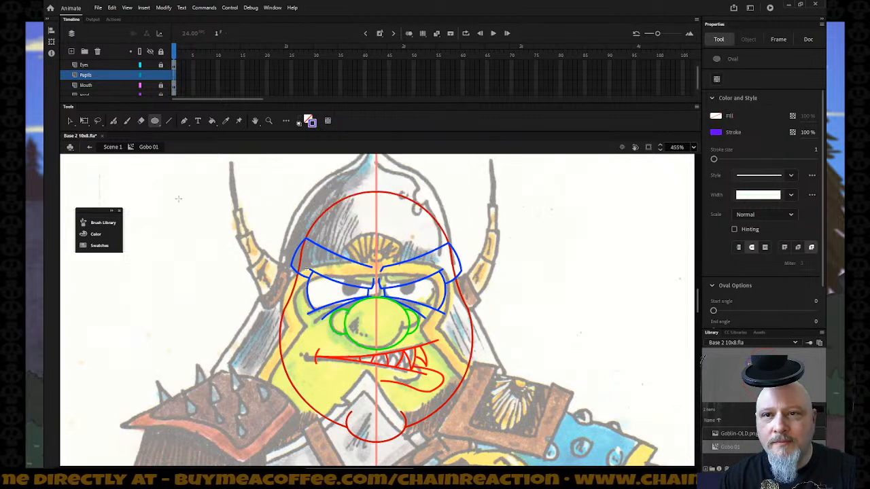
drag(175, 199, 352, 276)
key(v)
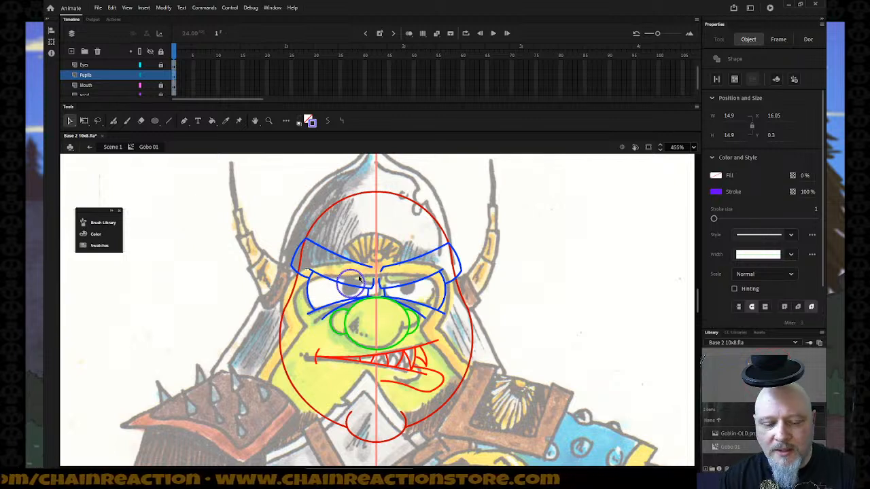
click(84, 120)
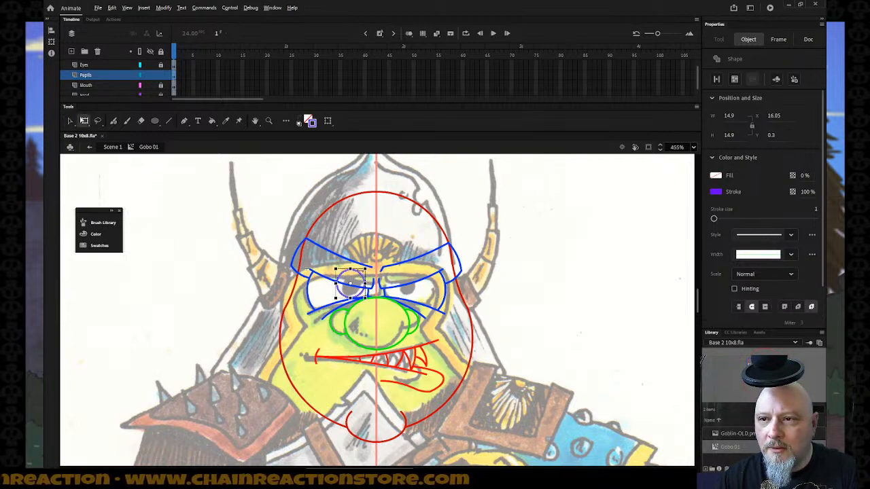
drag(366, 269, 365, 274)
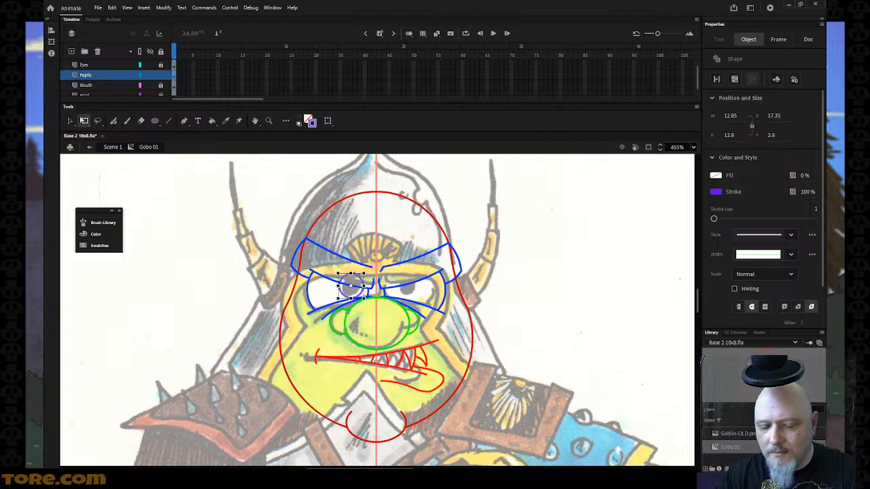
- Duplicate the purple circle onto the right pupil, level with the left one at Y 2.6
key(v)
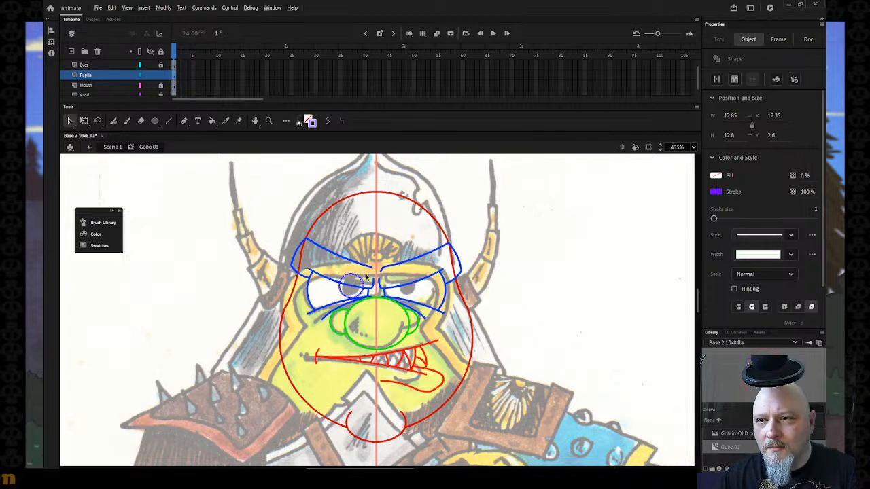
drag(363, 281, 413, 286)
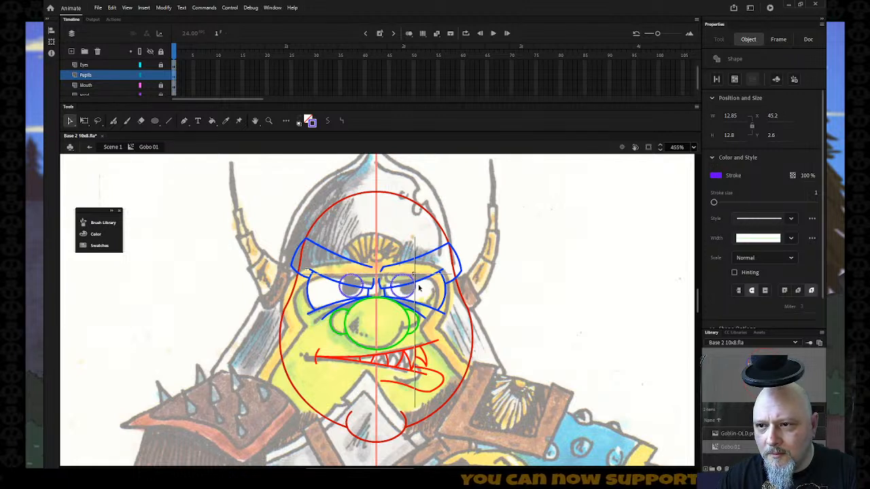
click(523, 308)
key(z)
alt+click(440, 321)
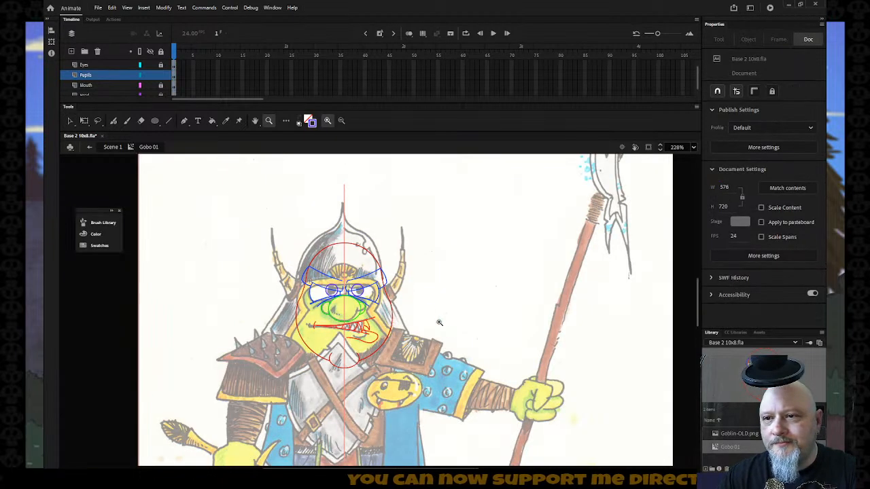
drag(285, 230, 414, 388)
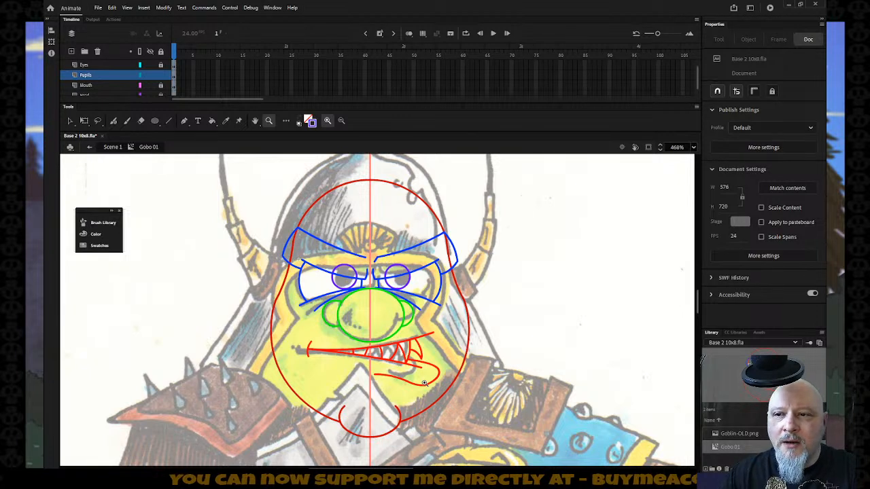
- Save the document under the new name Gobo 01 10x8 in the Posters and Art folder
click(98, 7)
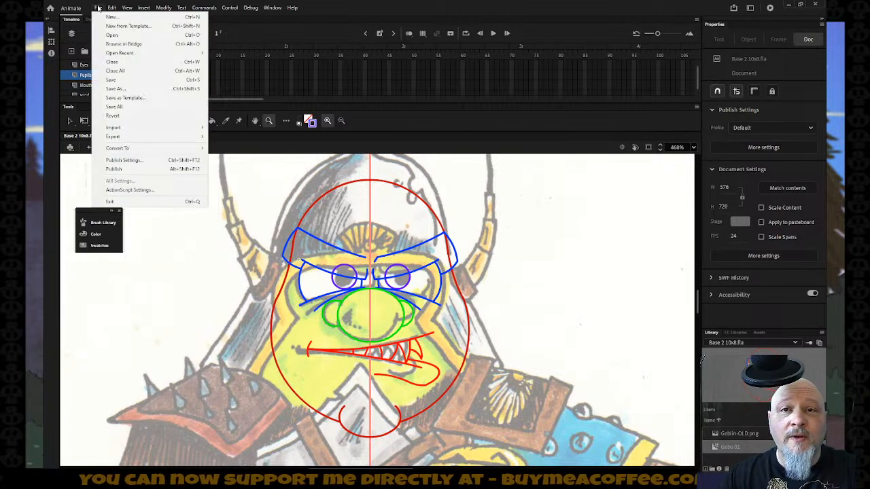
click(115, 89)
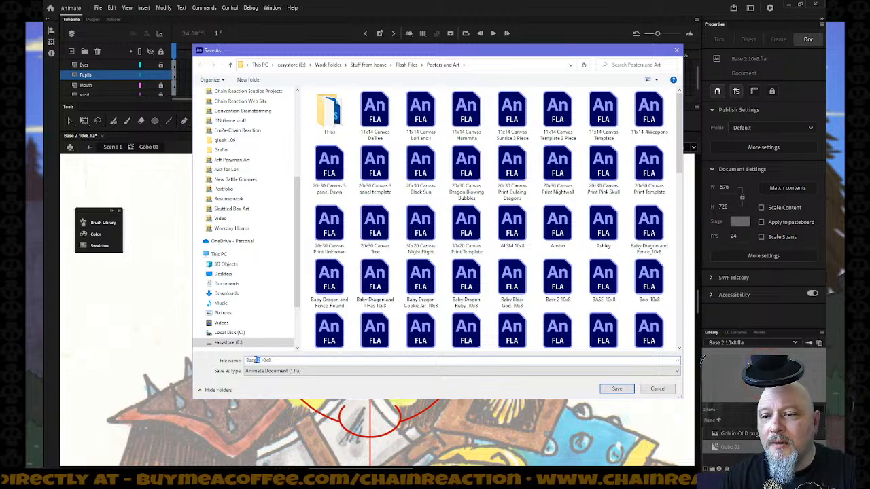
drag(262, 360, 245, 361)
text(Gobo)
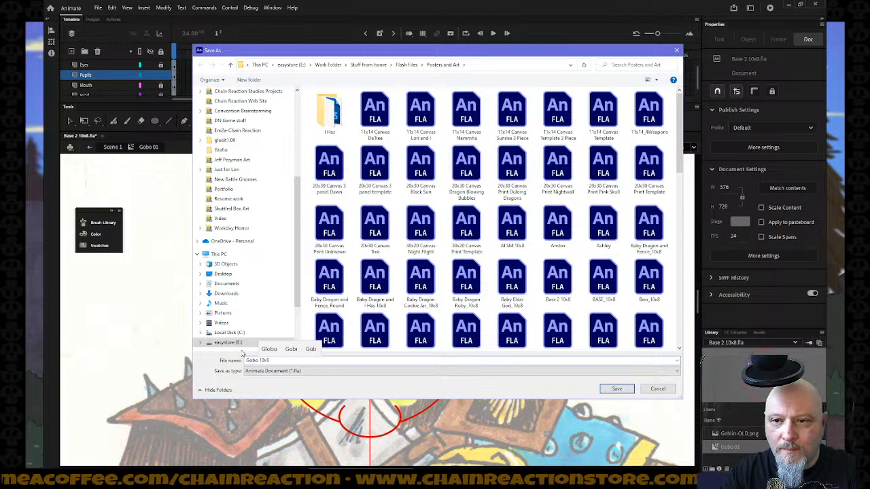
text( 01)
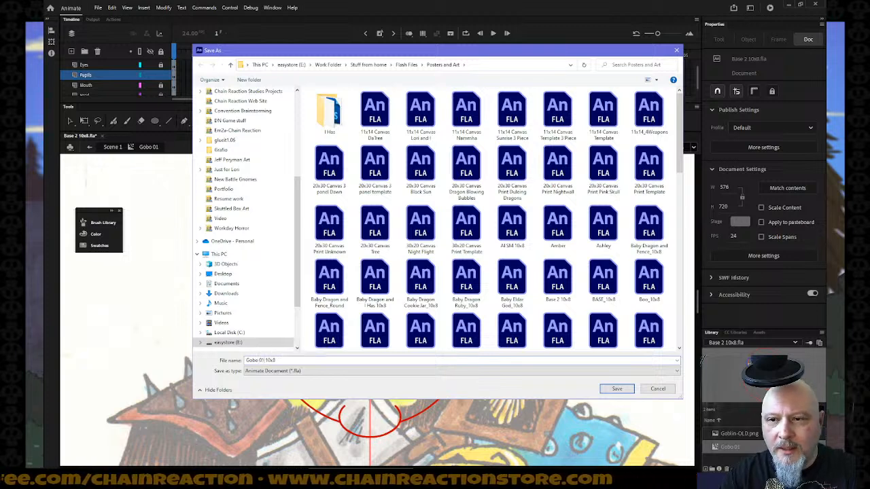
key(Return)
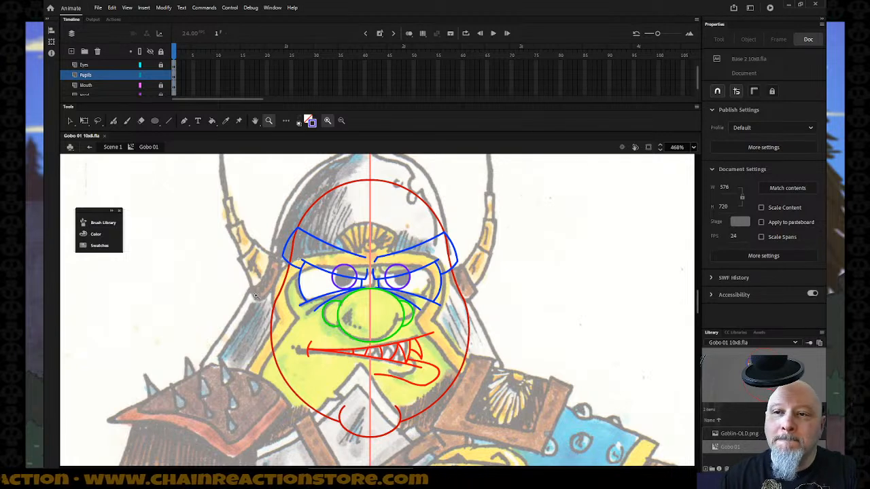
- Insert a new layer, move it directly below the Head layer and name it Ears
scroll(292, 223, down, 5)
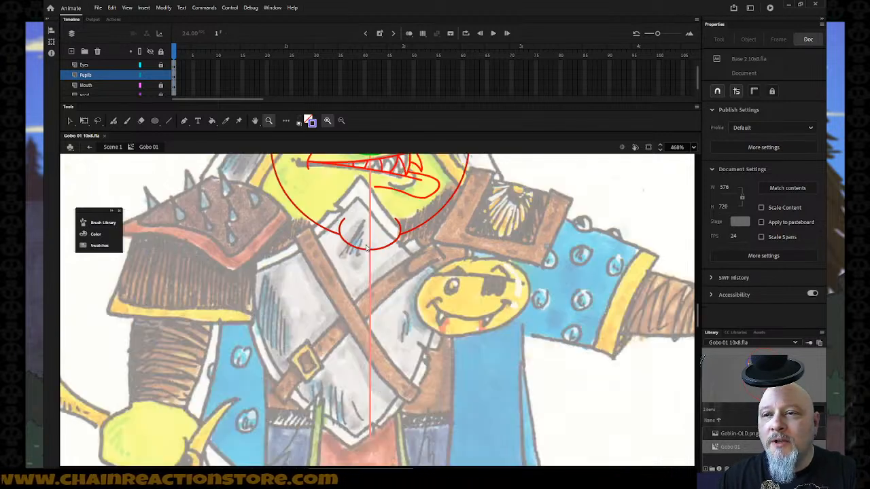
scroll(366, 245, up, 5)
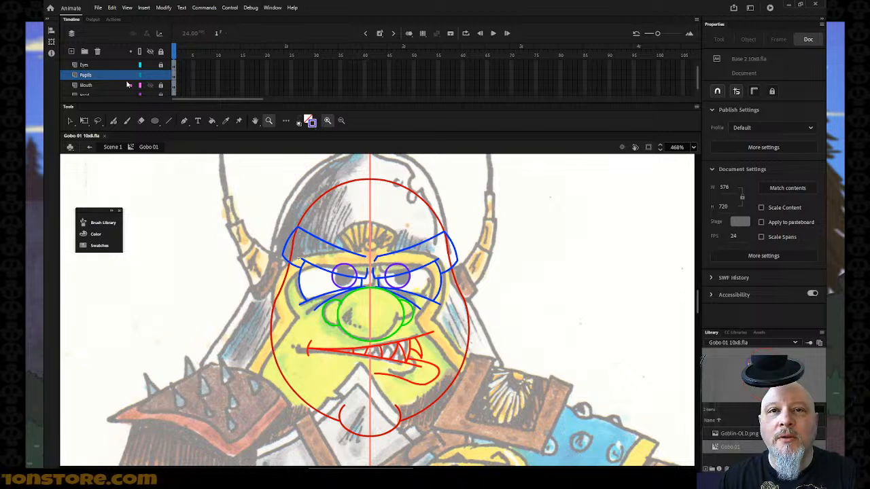
scroll(126, 84, down, 1)
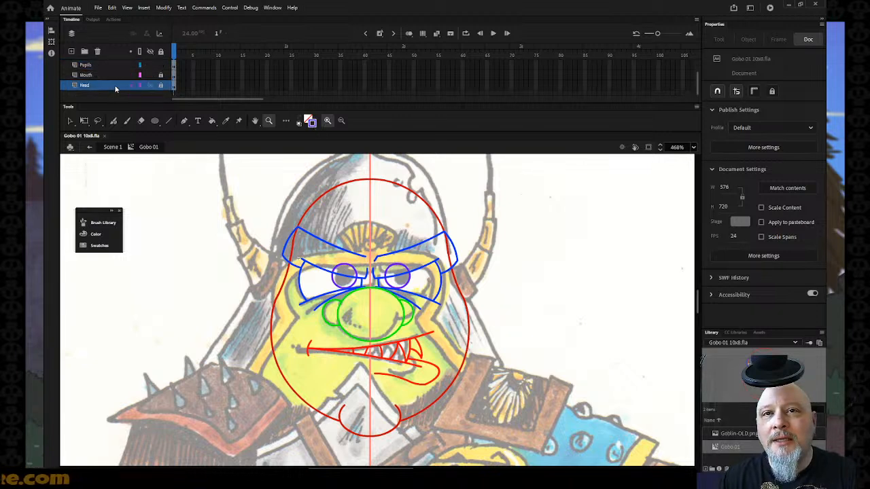
click(115, 86)
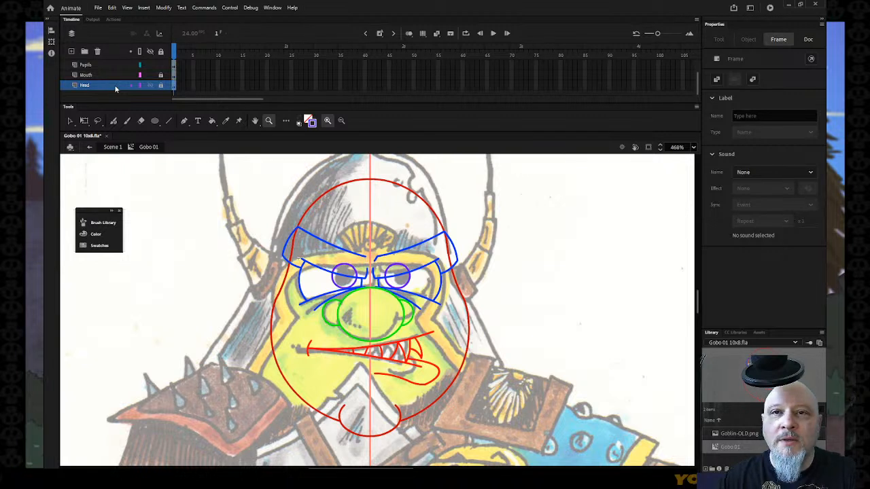
right_click(115, 88)
click(141, 130)
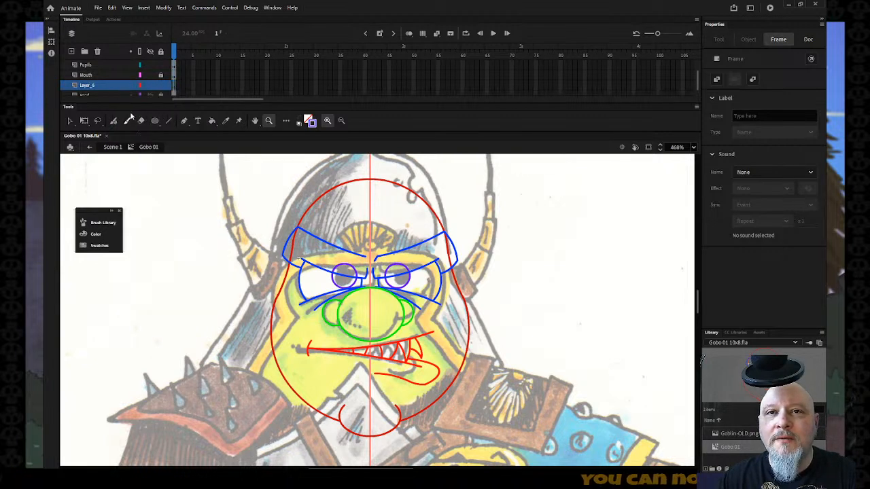
drag(112, 86, 109, 92)
double_click(103, 86)
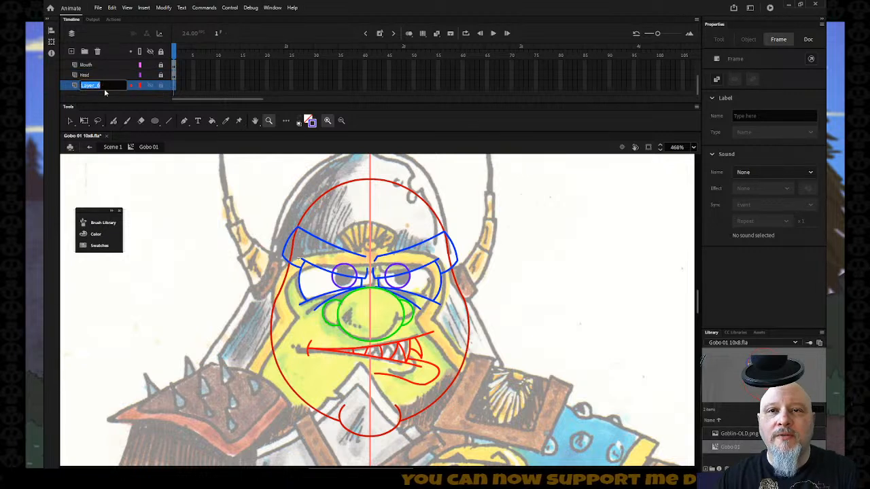
text(Ears)
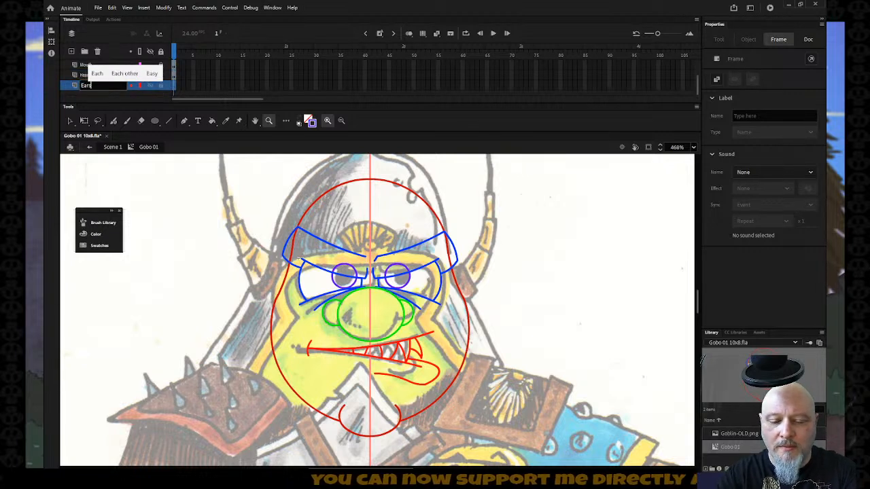
key(Return)
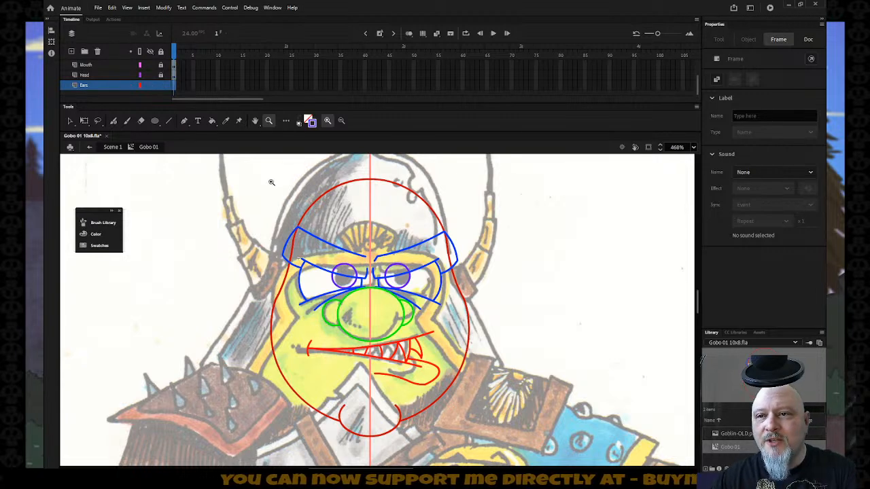
- Draw the angular outline and inner folds of the left ear with straight purple lines, from beside the brow up past the helmet horn and down to the cheek
alt+click(299, 222)
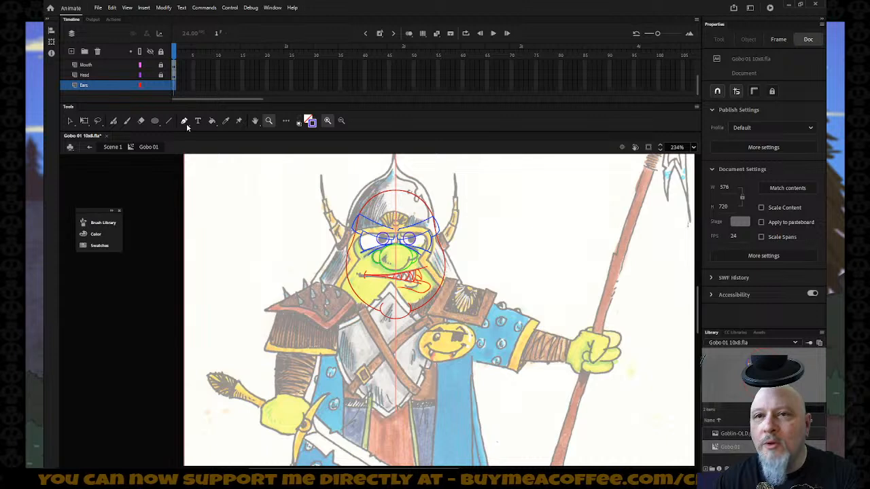
click(168, 121)
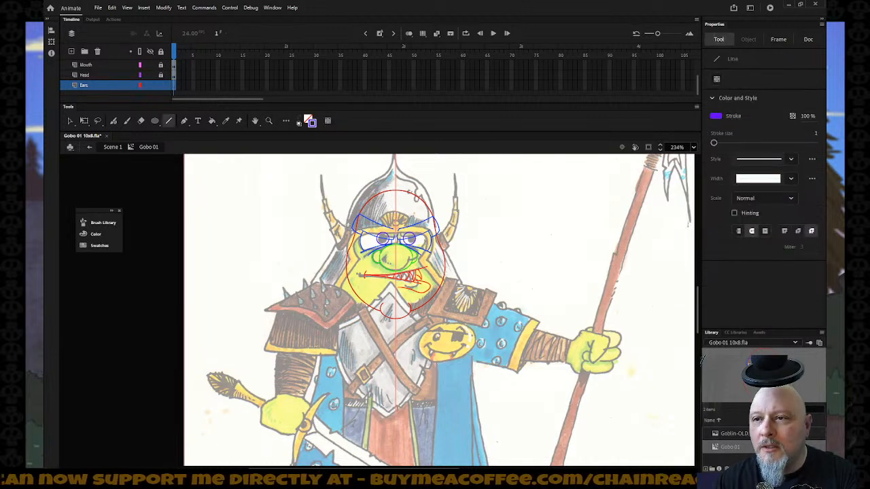
drag(358, 222, 334, 173)
mouse_move(333, 174)
mouse_down()
mouse_move(322, 176)
mouse_move(344, 227)
mouse_up()
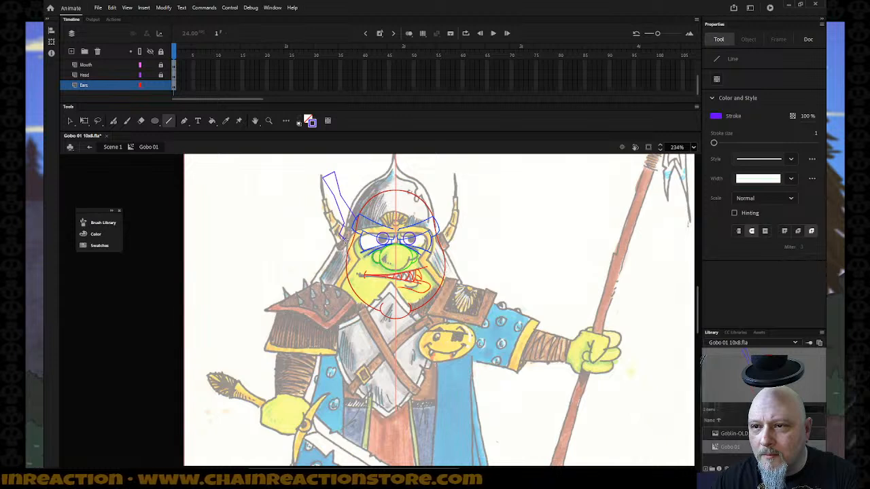
drag(333, 194, 327, 252)
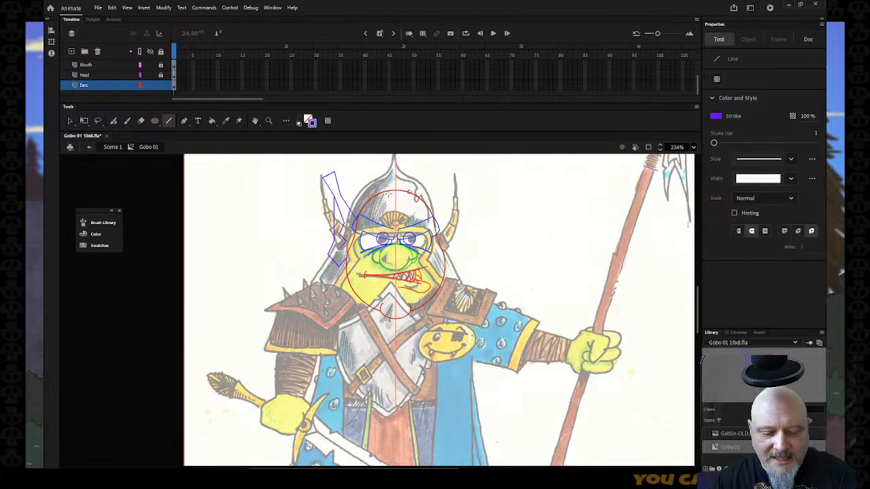
key(z)
drag(305, 165, 403, 289)
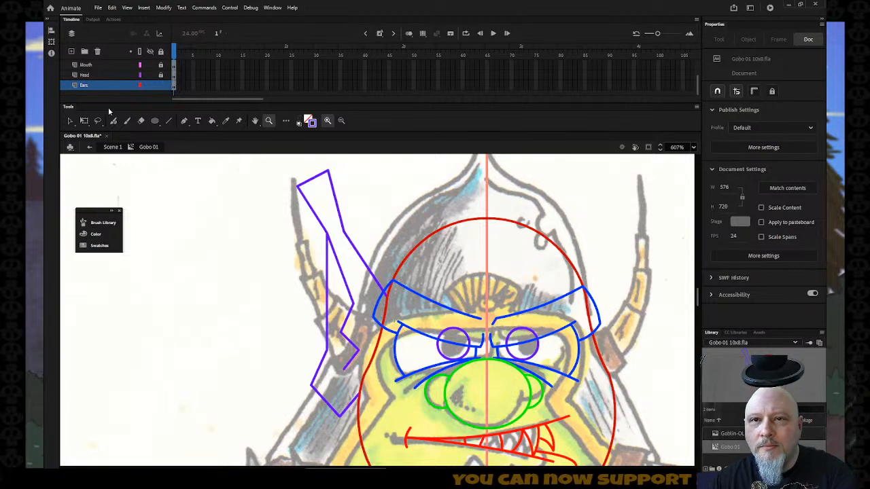
- Select the left ear's outer lower edge and earlobe lines and move them left, clear of the ear, to X -89.25
click(69, 121)
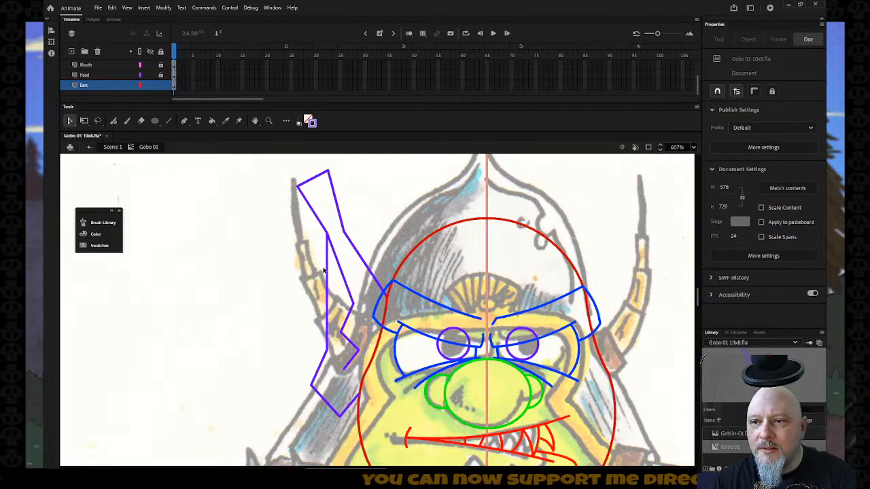
click(326, 272)
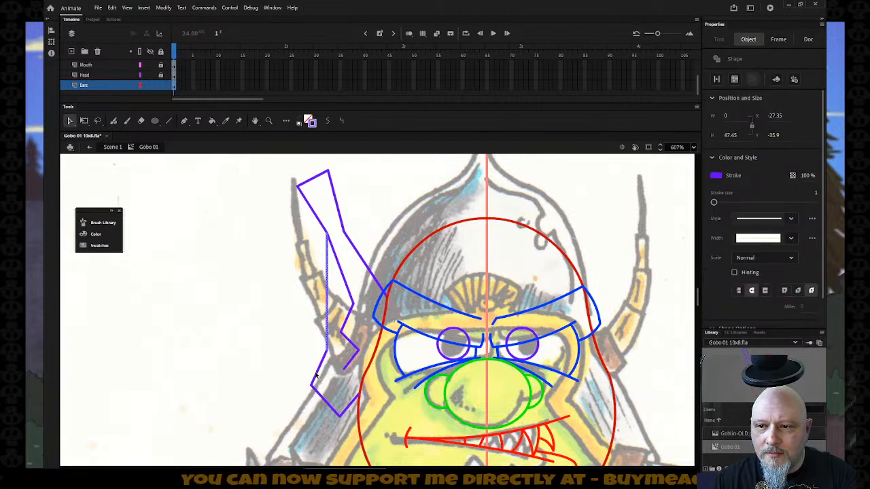
shift+click(317, 376)
shift+click(341, 408)
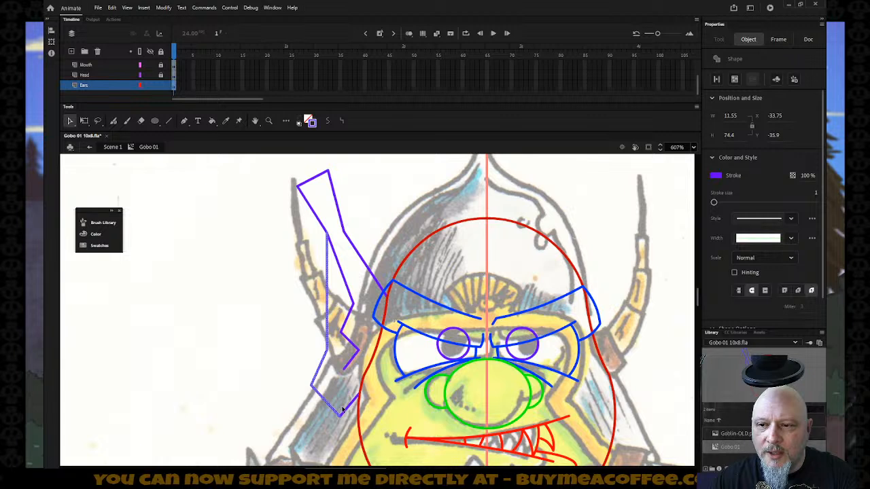
shift+click(349, 409)
key(shift+Left)
key(shift+Left)
key(shift+Left)
key(shift+Left)
key(shift+Left)
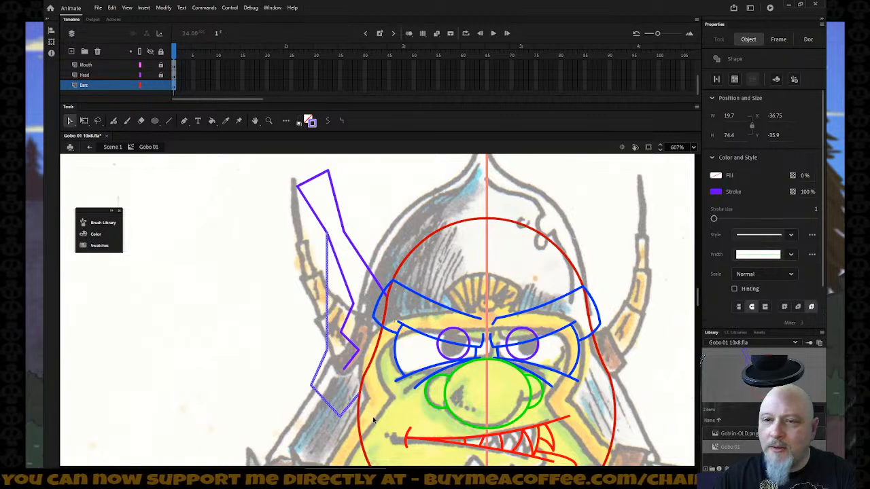
key(shift+Left)
key(shift+Left)
key(shift+Left)
key(shift+Left)
key(shift+Left)
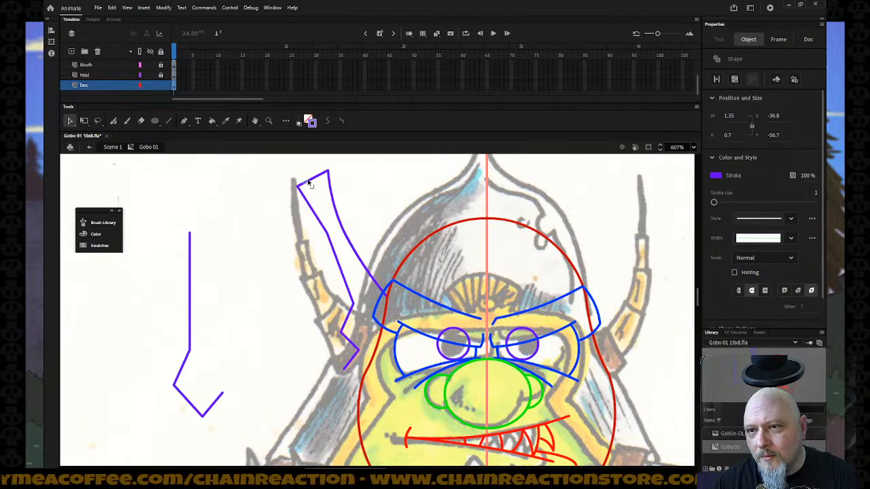
- Bend the straight lines of the left ear's tip and inner fold into smooth curves
drag(312, 182, 307, 178)
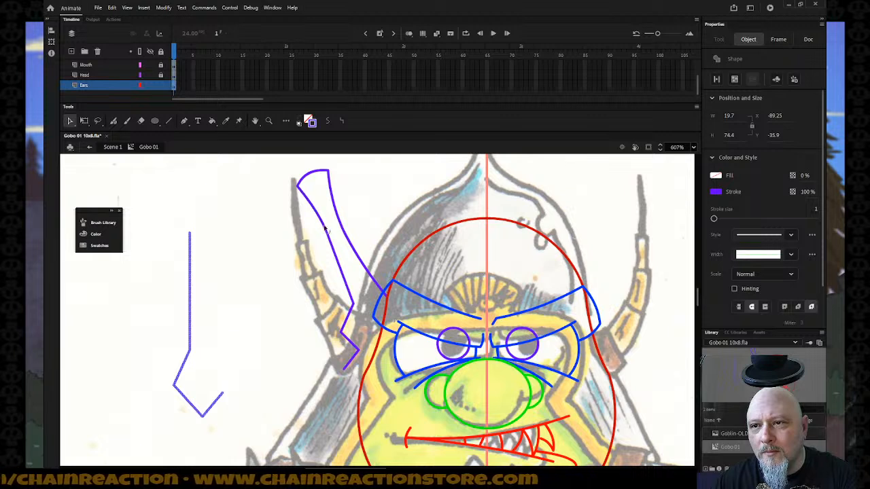
drag(337, 255, 341, 257)
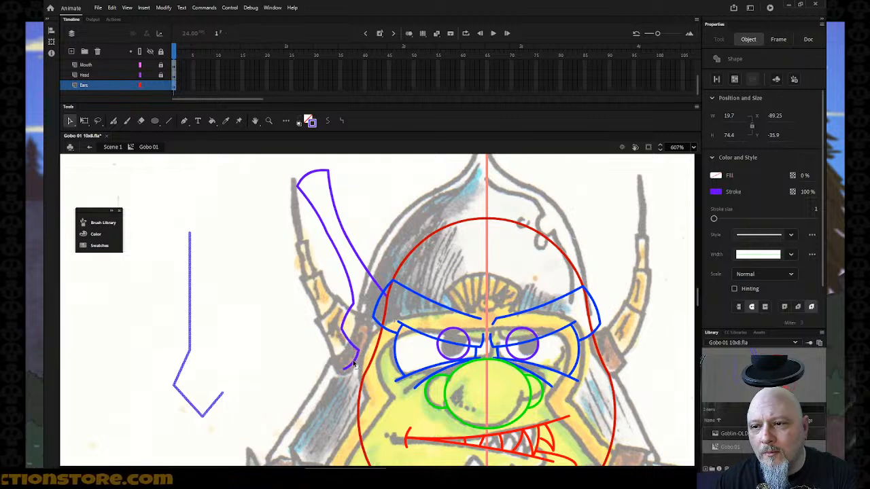
click(242, 388)
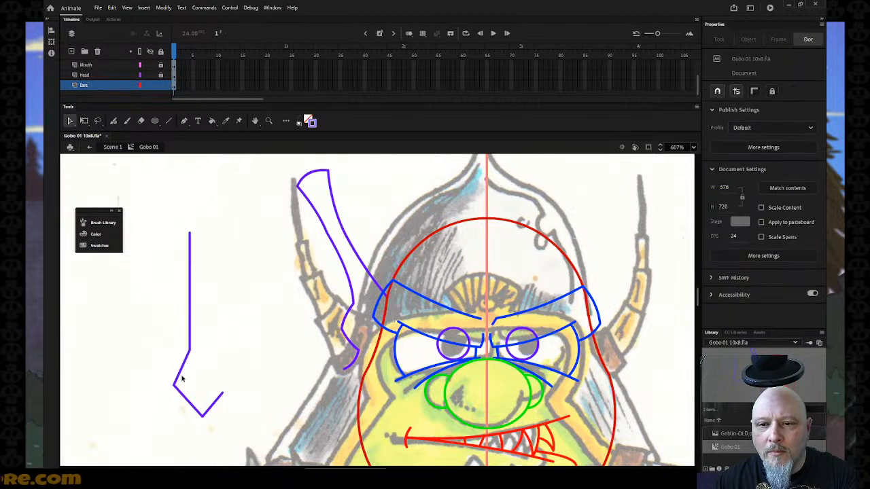
- Curve the separated outer edge line slightly inward and round the earlobe segments below it
drag(190, 320, 196, 316)
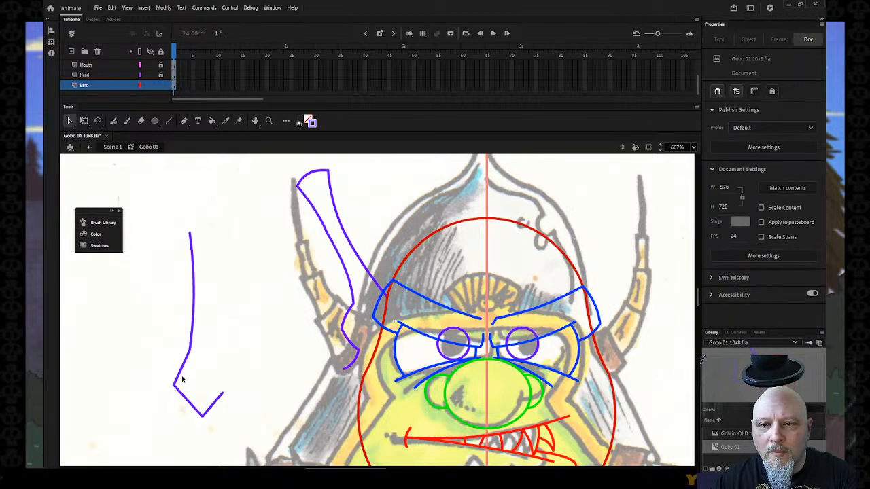
mouse_move(183, 397)
mouse_down()
mouse_move(177, 403)
mouse_move(195, 416)
mouse_move(215, 412)
mouse_up()
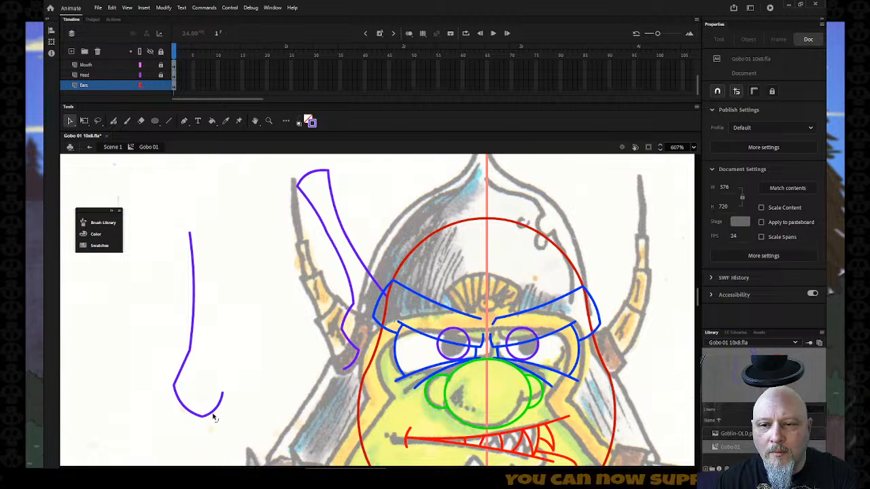
drag(181, 373, 175, 373)
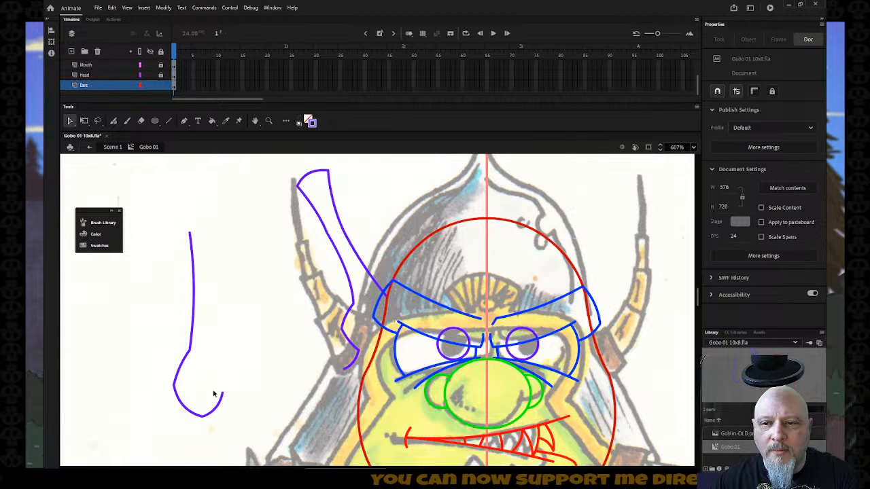
- Move the curved outer edge and earlobe lines back onto the left ear at X -33.75
click(193, 254)
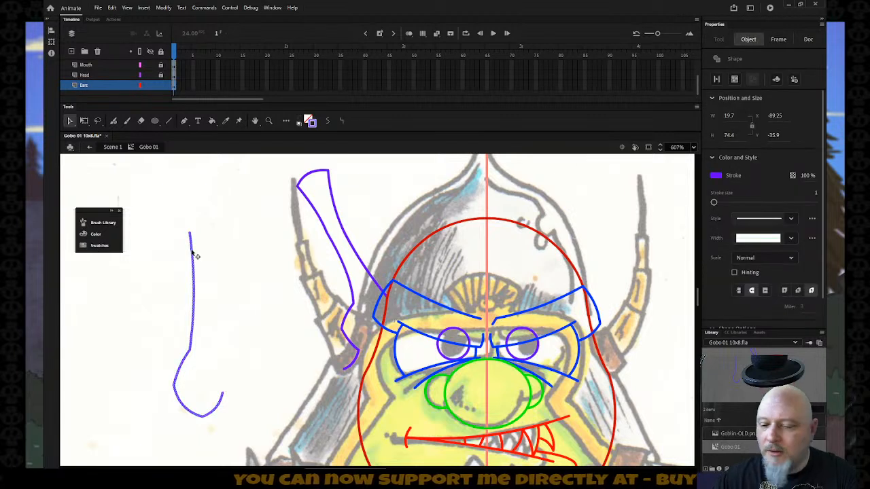
key(Right)
key(shift+Right)
key(shift+Right)
key(shift+Right)
key(shift+Right)
key(shift+Right)
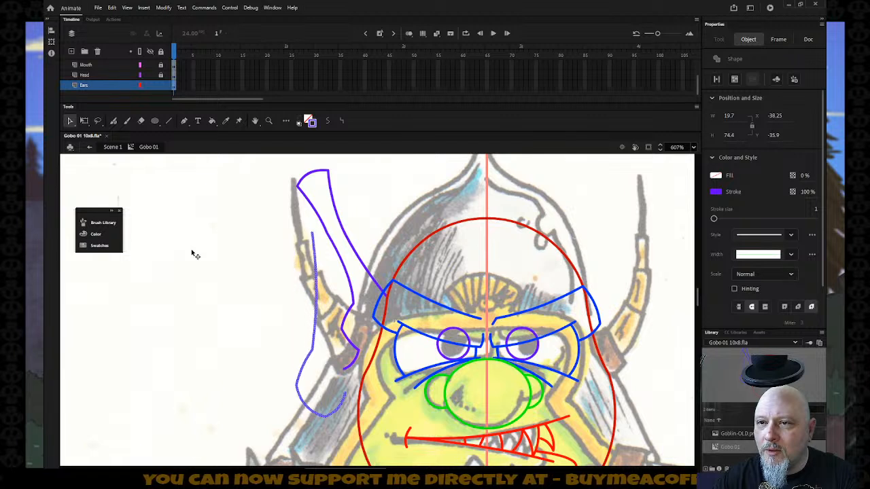
key(Right)
key(Right)
key(Right)
key(Right)
key(Right)
key(Right)
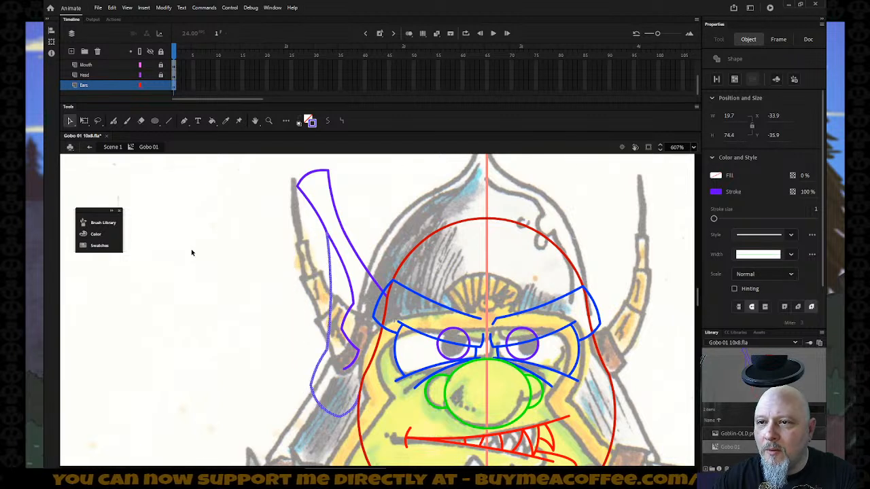
key(Right)
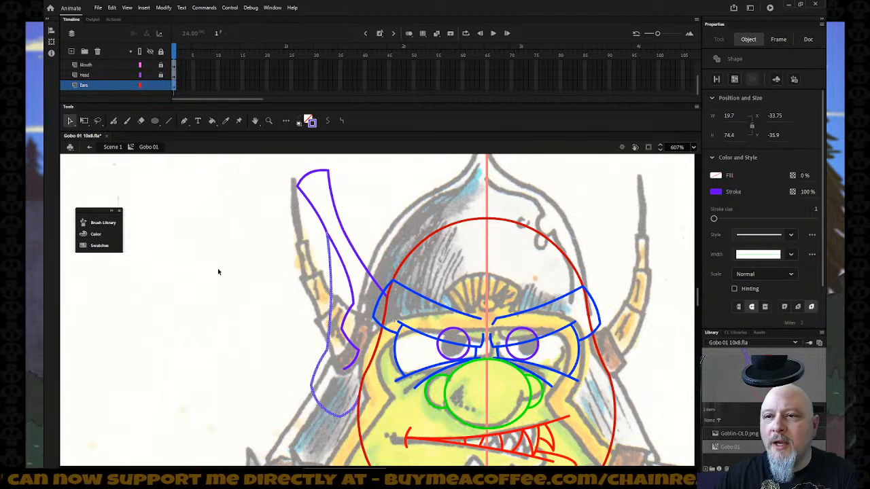
click(217, 269)
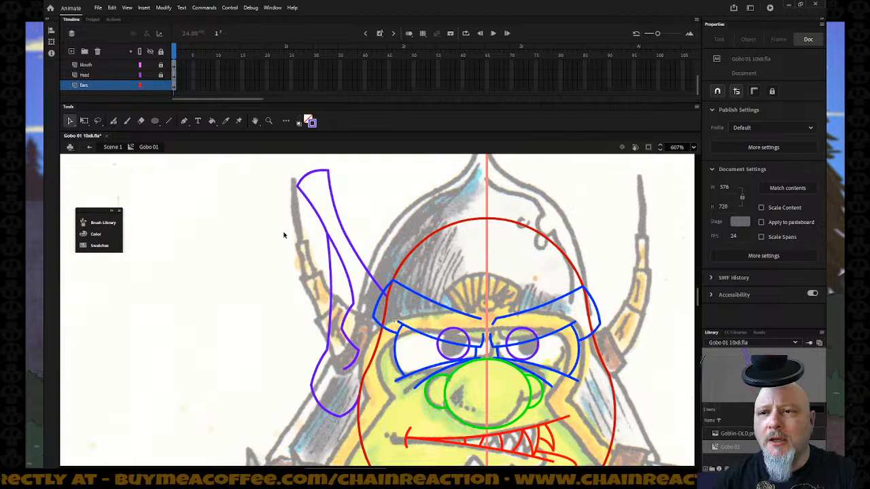
- Duplicate the whole left ear onto the right side of the head and flip the copy horizontally
double_click(338, 216)
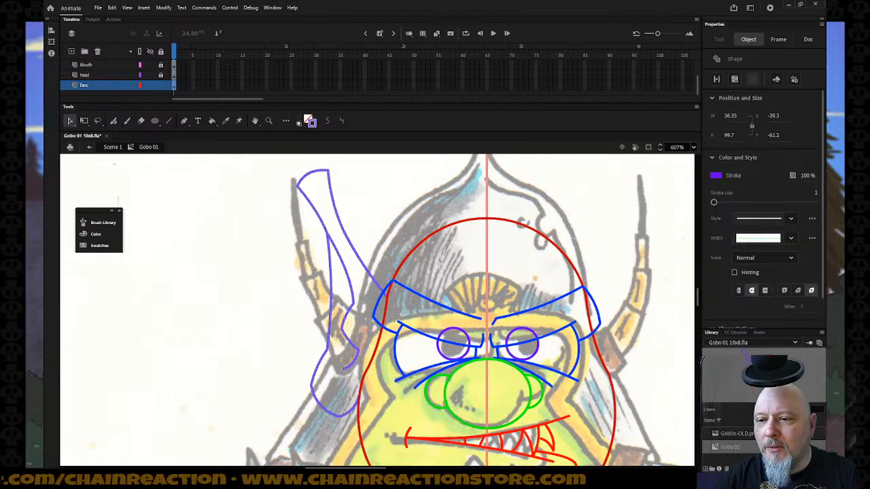
scroll(319, 390, right, 3)
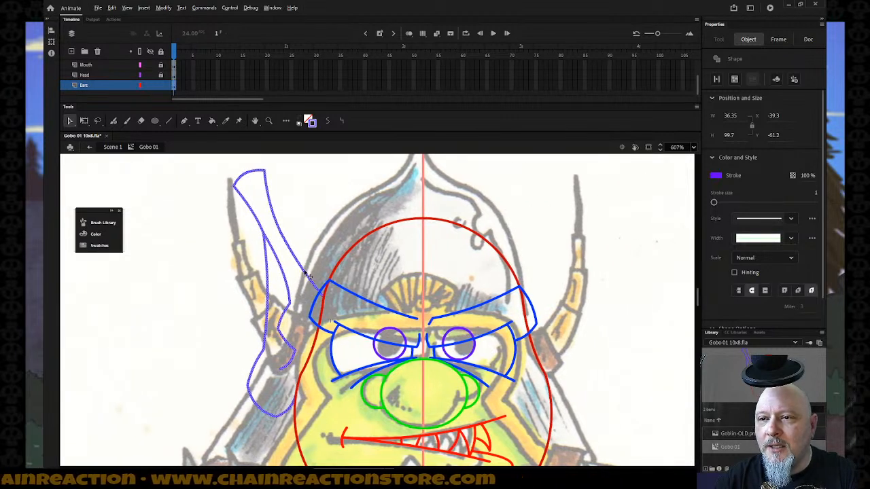
drag(306, 275, 586, 275)
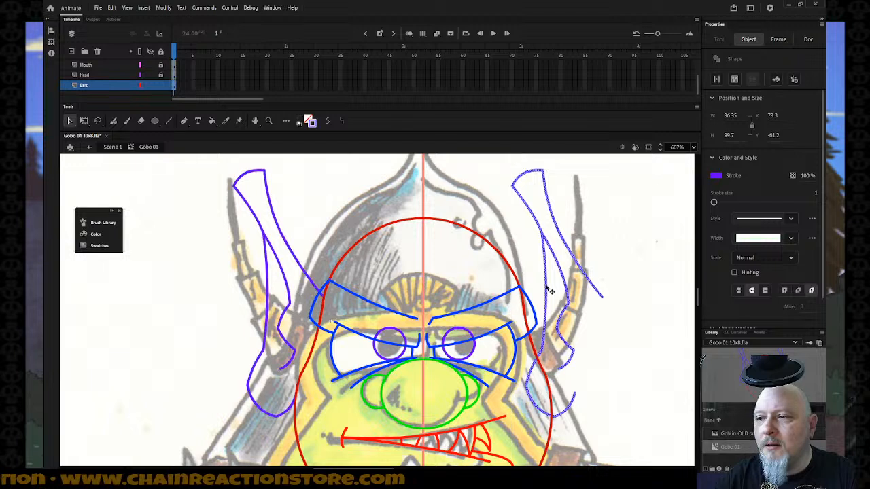
click(164, 7)
mouse_move(195, 119)
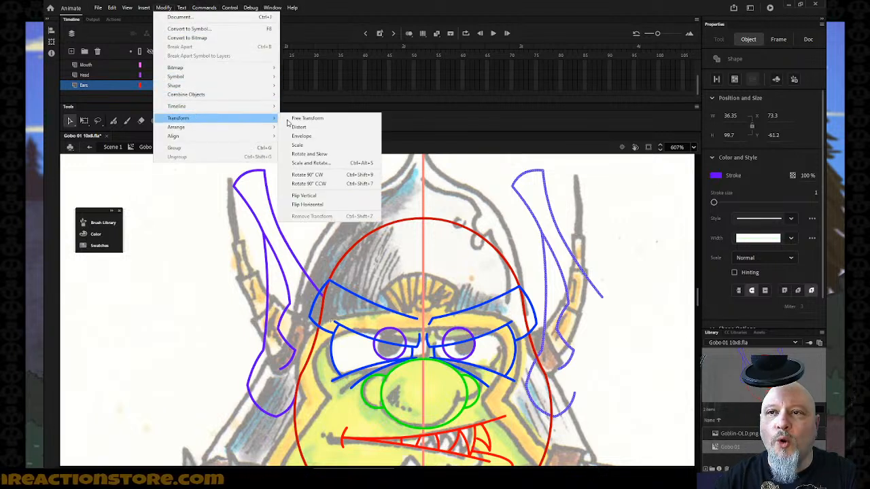
click(342, 204)
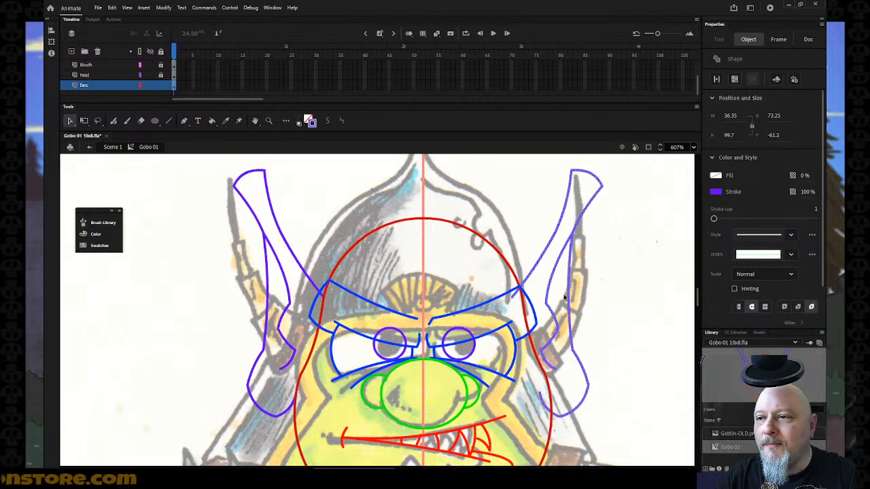
- Nudge the flipped ear sideways to X 77.15 so it meets the right edge of the head outline
key(Right)
key(Right)
key(Right)
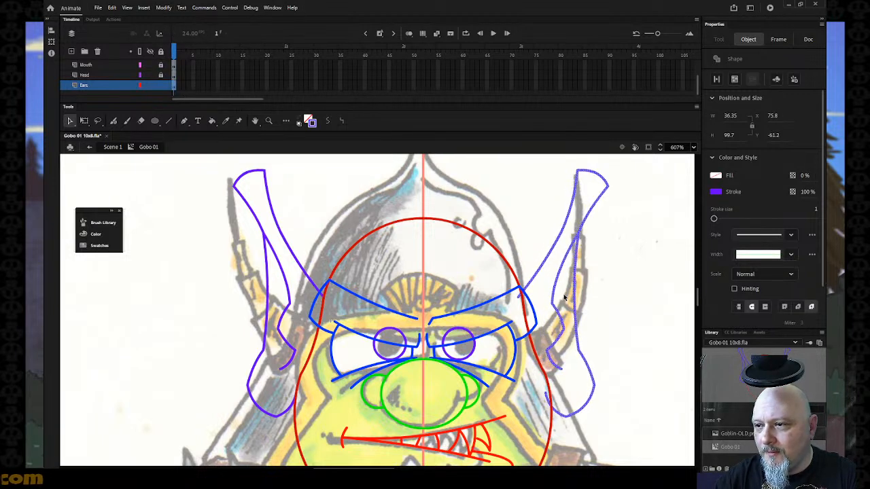
key(Right)
key(Right)
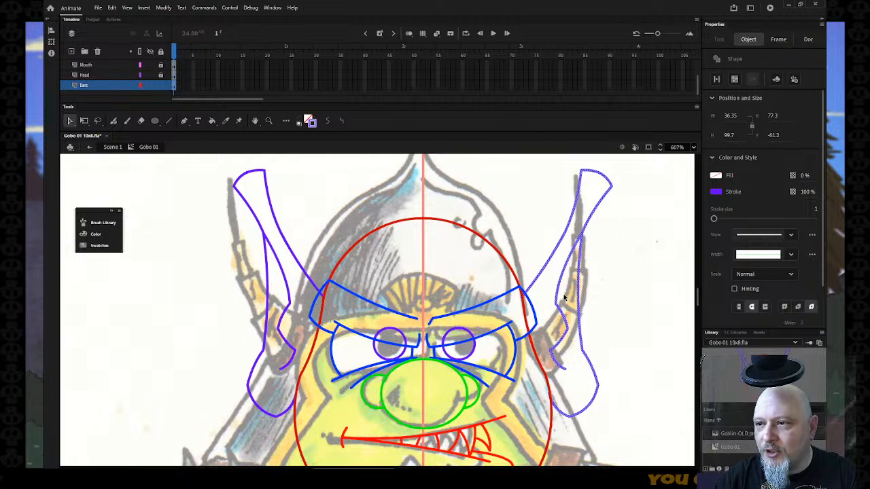
key(Left)
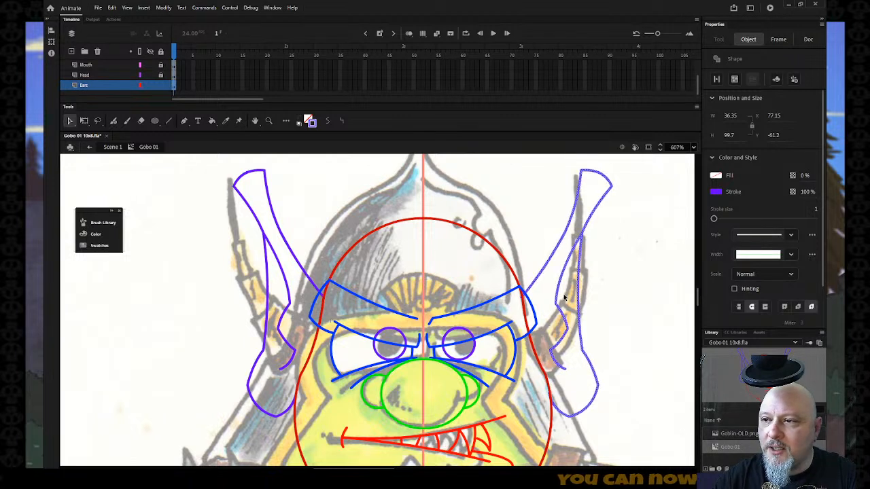
click(624, 335)
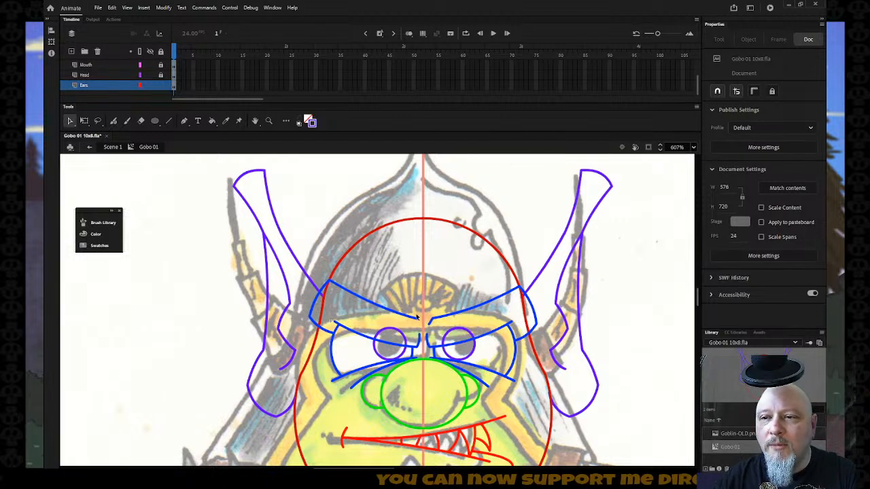
- Draw a small angular notch in the left ear's outer edge and delete the edge segment across its opening
click(168, 121)
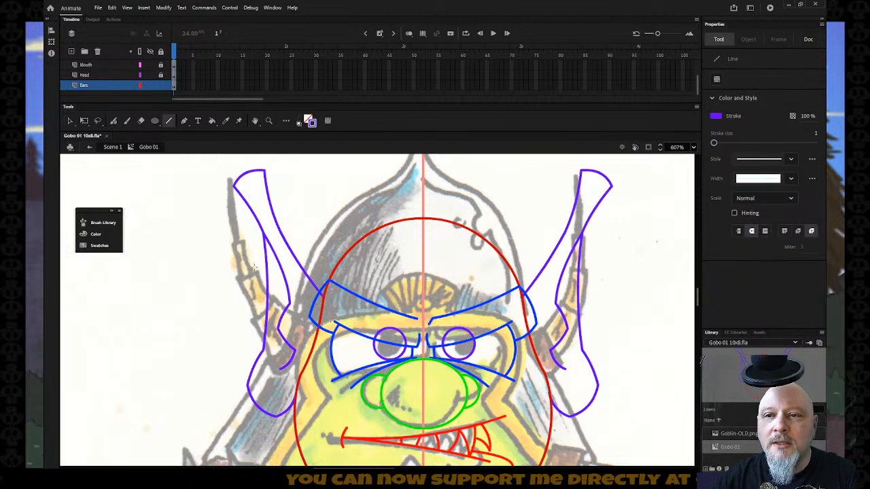
mouse_move(266, 273)
mouse_down()
mouse_move(278, 285)
mouse_move(268, 289)
mouse_up()
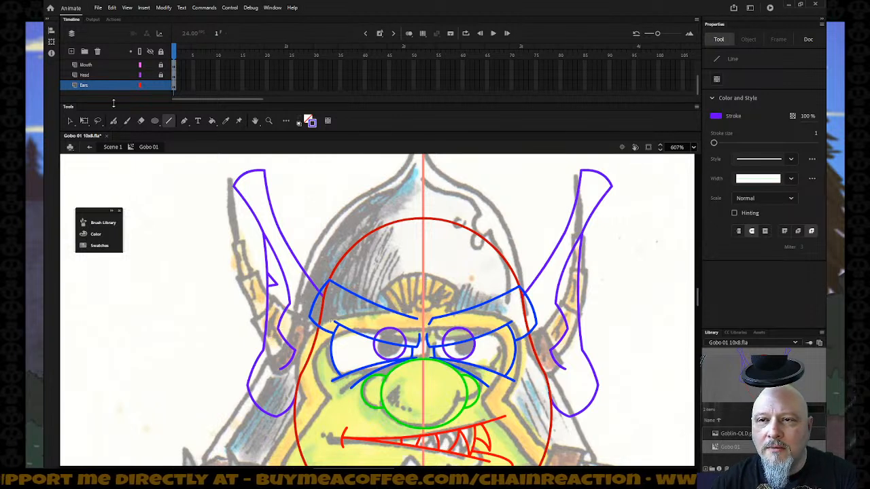
click(70, 120)
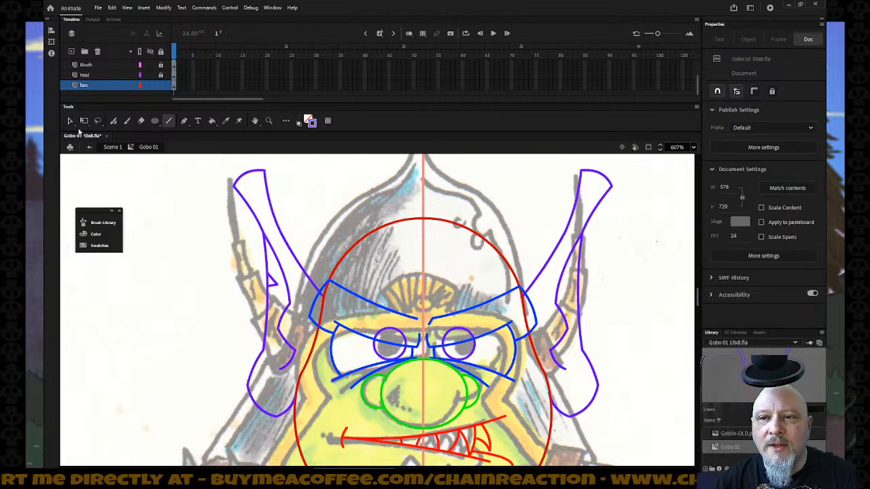
click(268, 280)
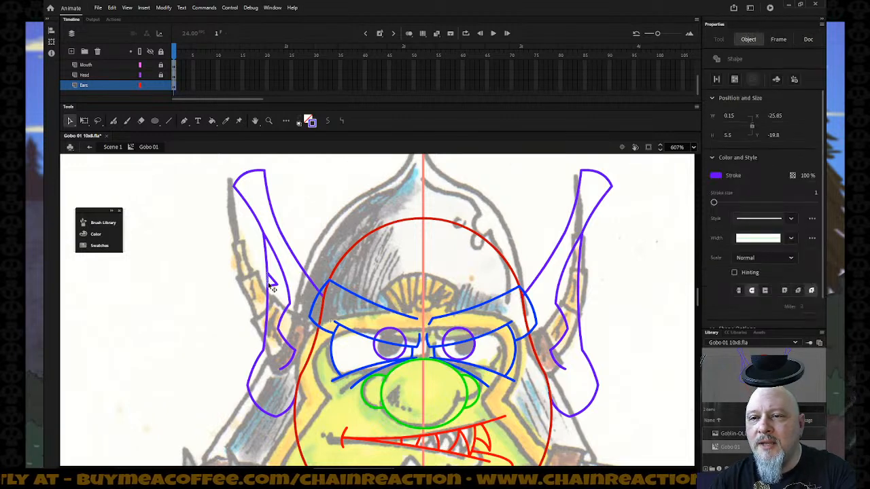
key(Delete)
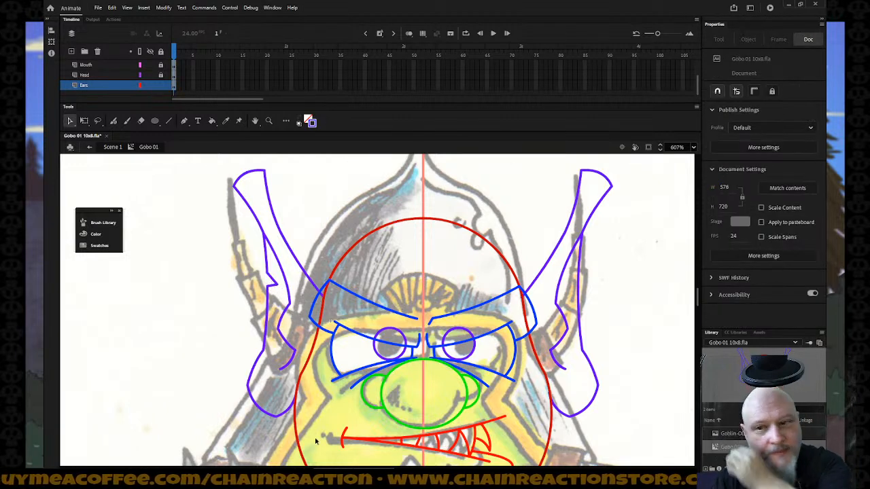
- Draw the lines of an angular notch with a stepped lower corner across the right ear's outer edge
drag(331, 320, 188, 321)
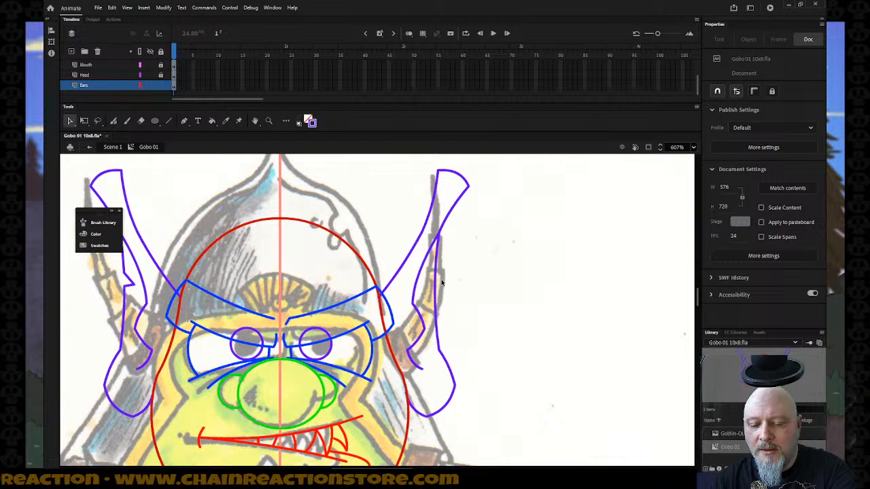
key(n)
drag(445, 284, 423, 297)
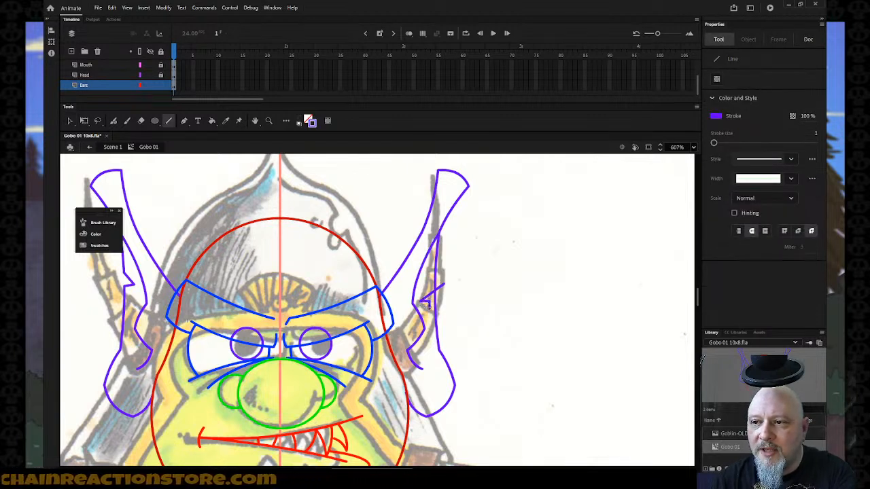
drag(424, 307, 448, 307)
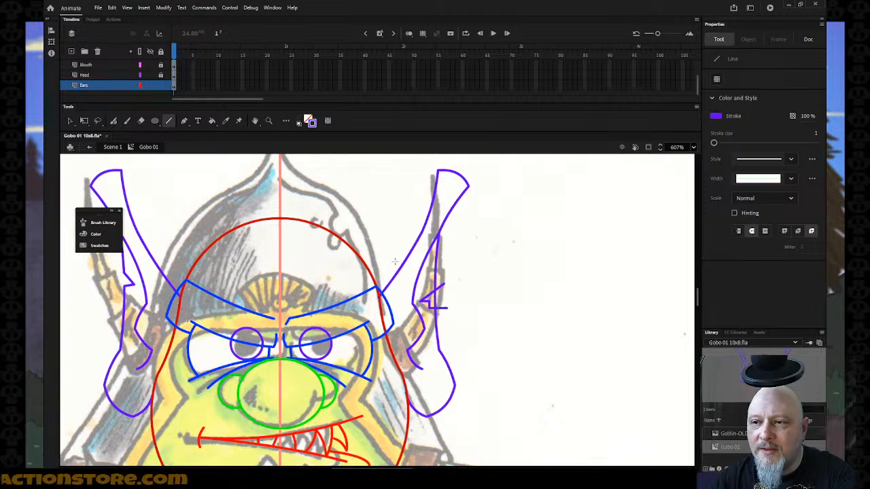
- Trim the right ear notch's overhanging lines and the edge across its opening, and extend the lower end of the inner ear line
key(v)
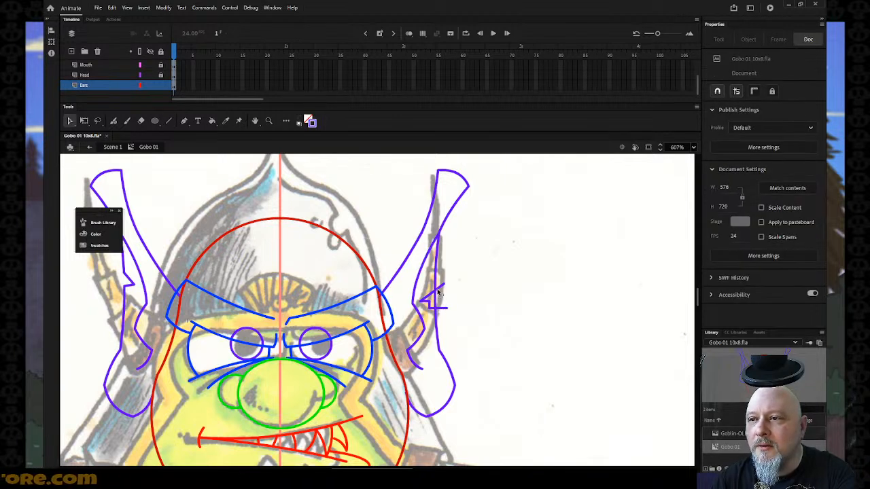
click(438, 292)
click(448, 309)
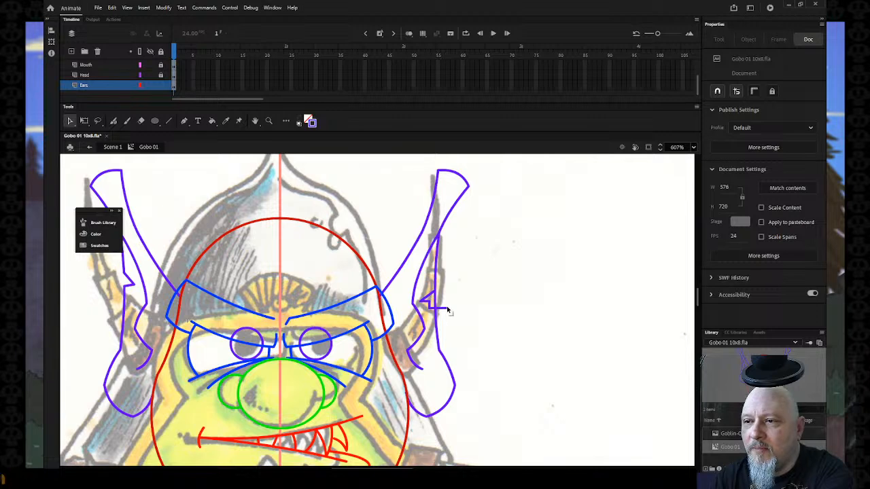
click(442, 308)
key(Delete)
click(437, 304)
key(Delete)
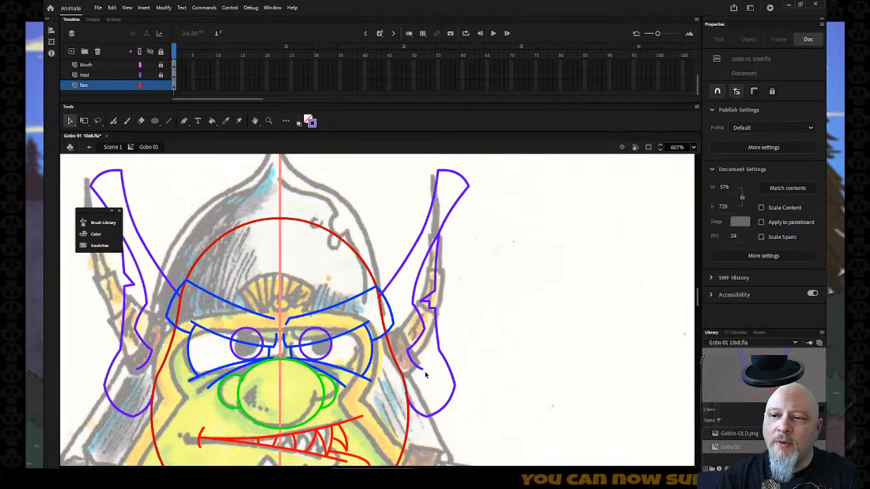
mouse_move(422, 372)
mouse_down()
mouse_move(430, 382)
mouse_move(419, 375)
mouse_up()
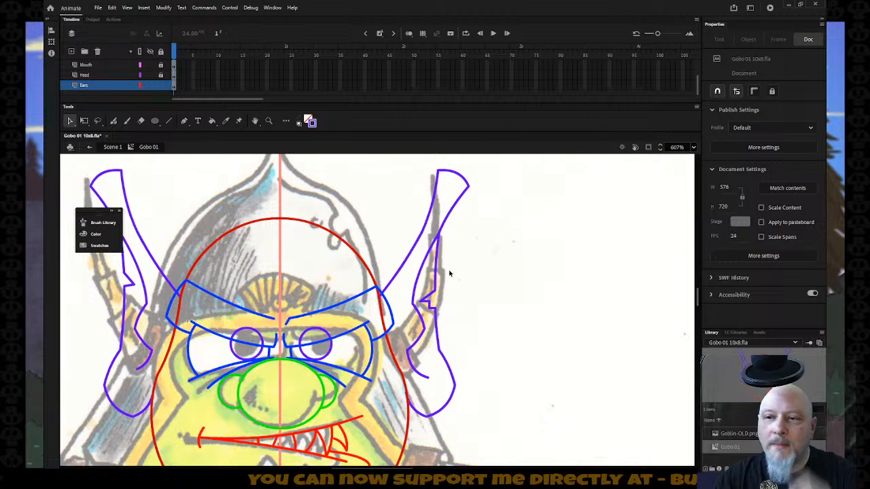
- Hide the layers other than Ears and close the open inner side of each ear with a green line, bowing the left one toward the face
key(z)
alt+click(461, 311)
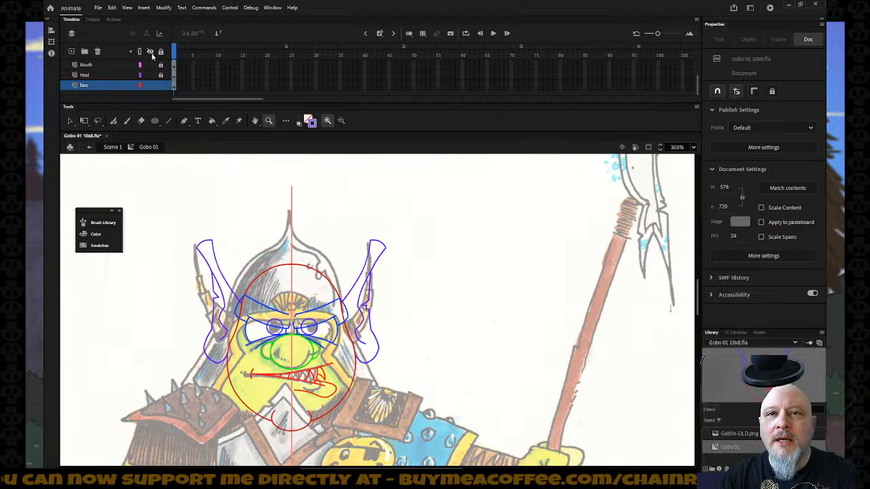
click(151, 53)
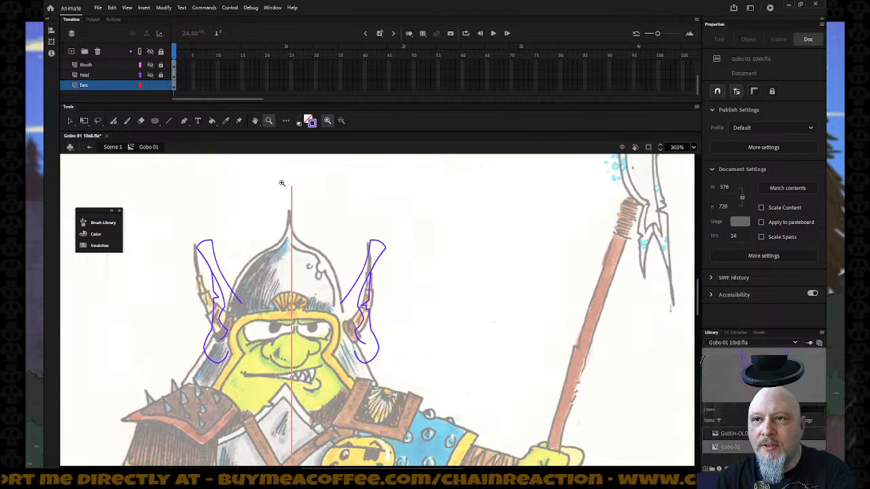
click(312, 122)
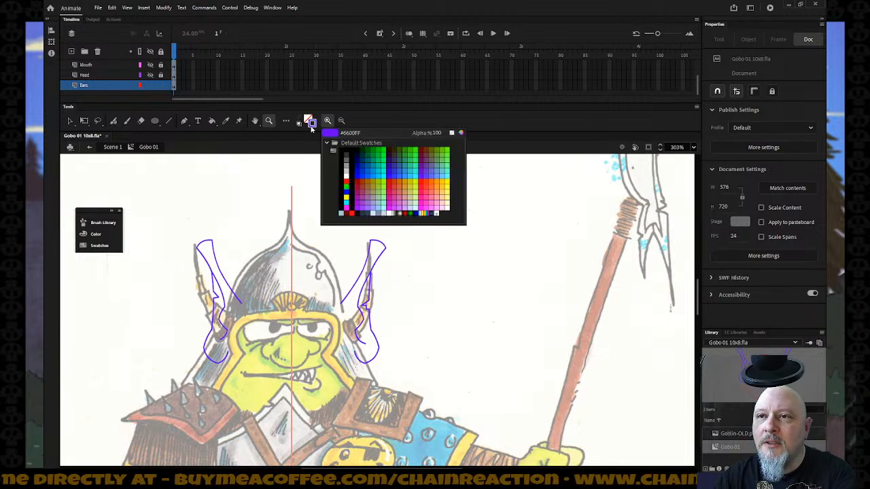
click(386, 149)
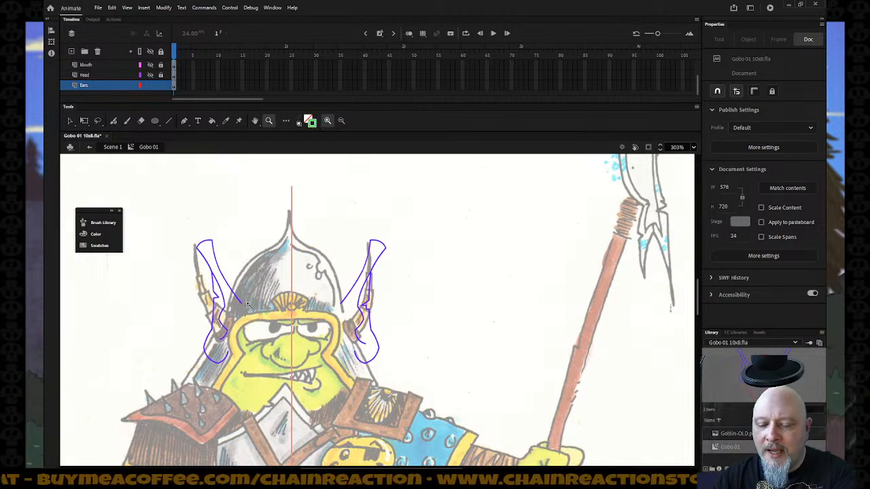
key(n)
drag(243, 309, 231, 350)
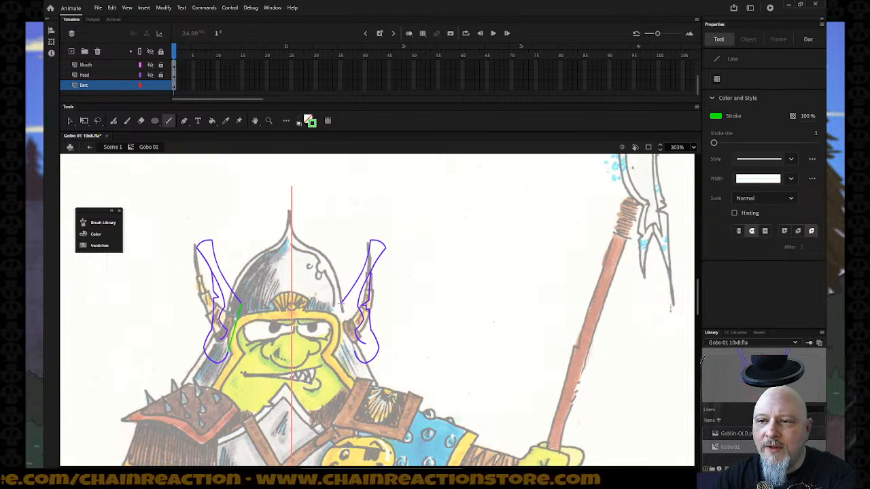
mouse_move(342, 305)
mouse_down()
mouse_move(352, 349)
mouse_move(340, 334)
mouse_up()
key(v)
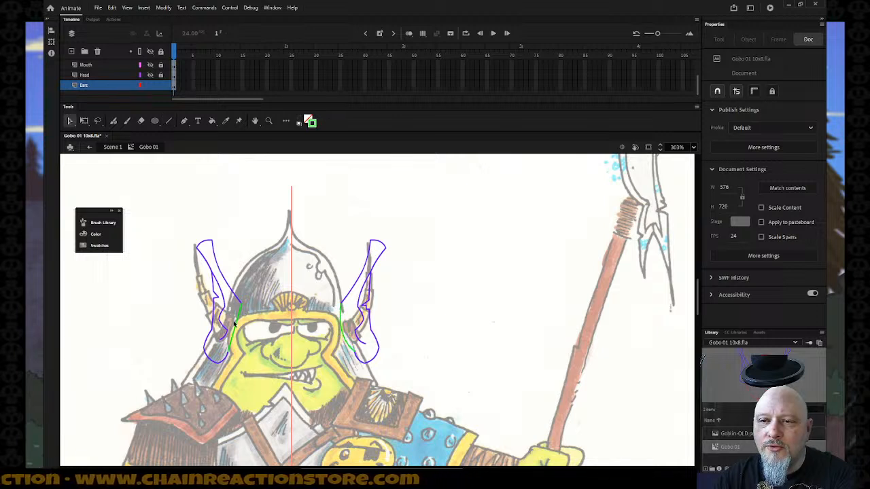
drag(236, 326, 246, 331)
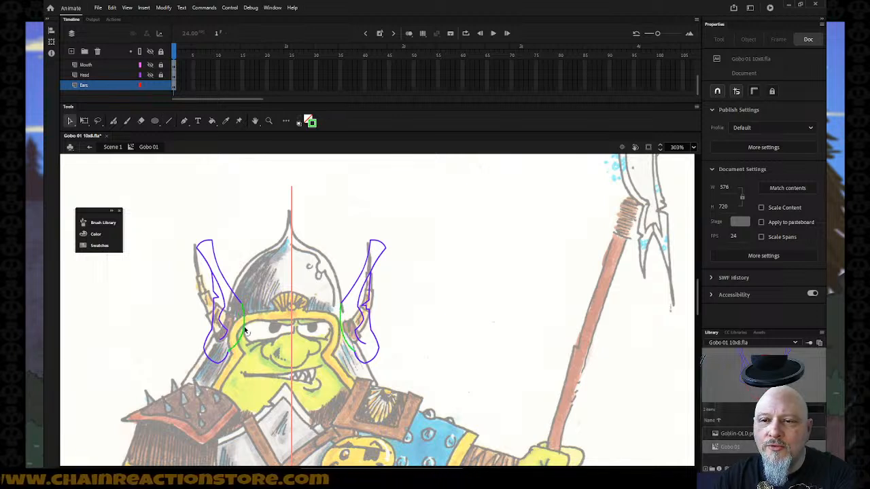
- Fill both ears with gray using the Paint Bucket
click(303, 120)
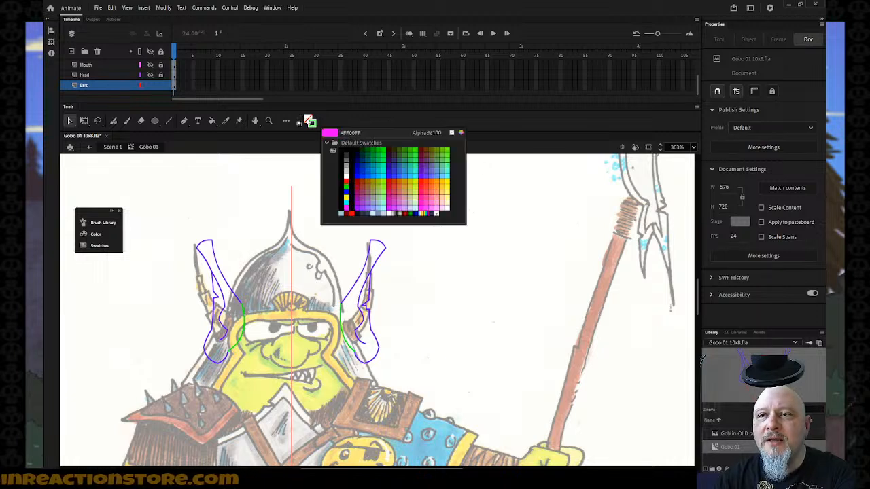
click(349, 166)
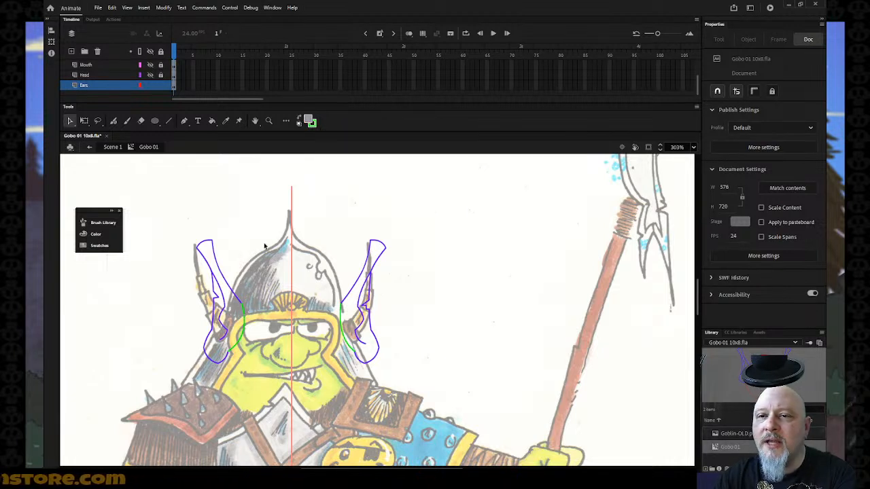
key(k)
click(218, 264)
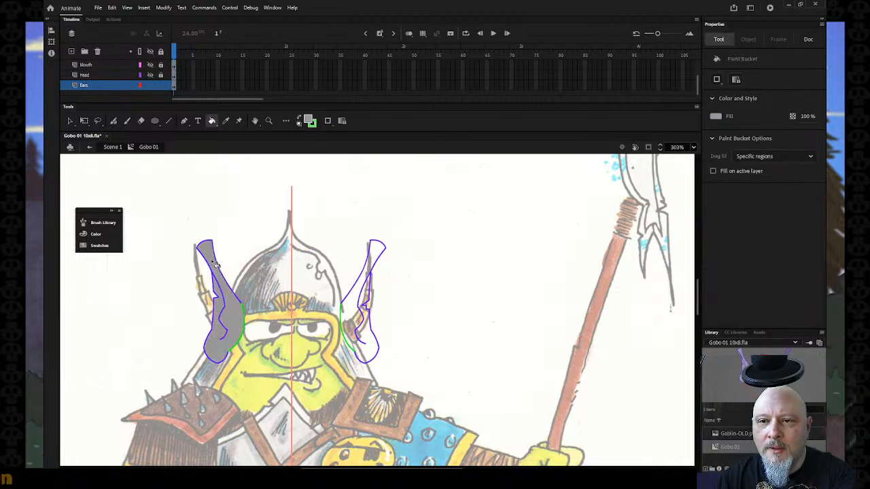
click(364, 289)
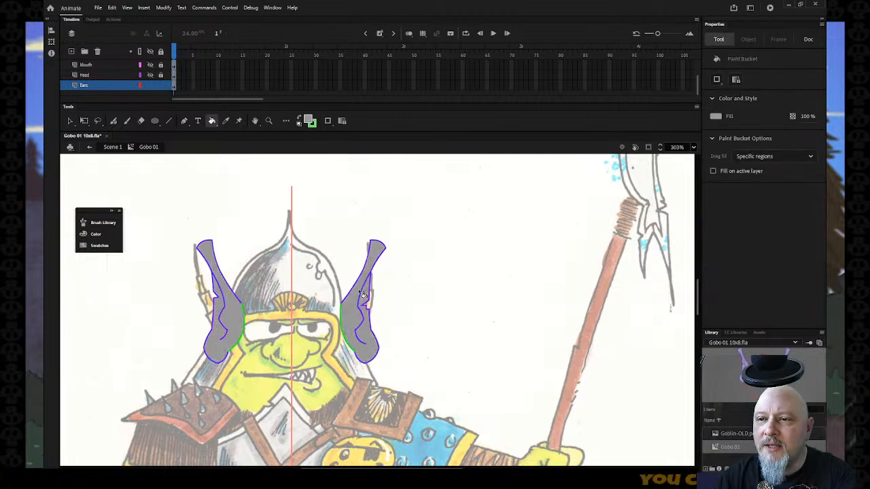
- Delete the green closing lines from the inner sides of both ears
click(70, 121)
click(244, 328)
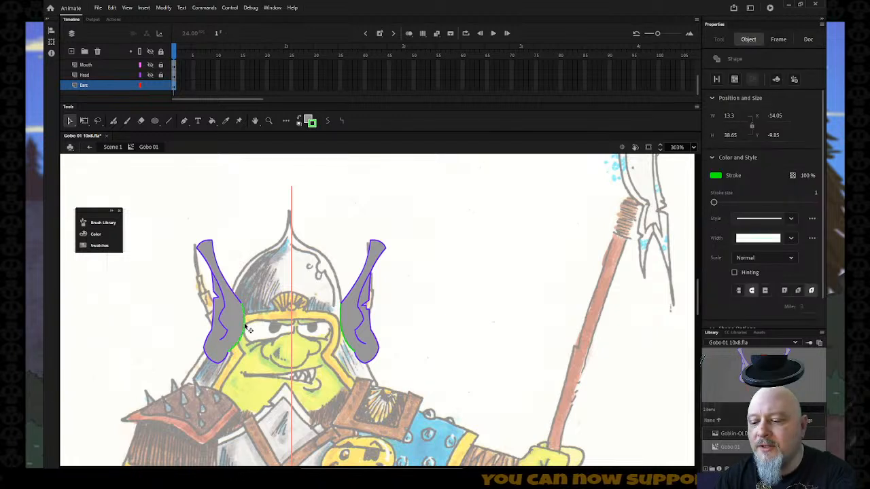
click(249, 331)
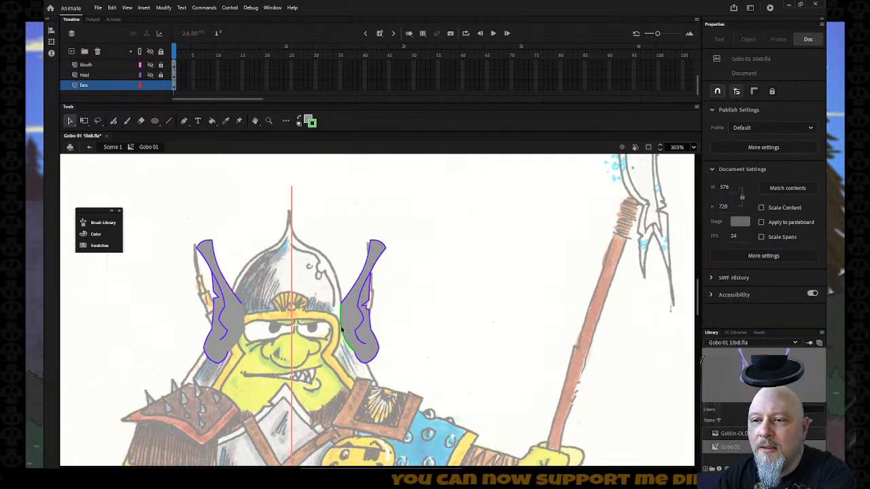
- Show all layers again, unlock the Head layer and fill the head outline with gray
click(151, 52)
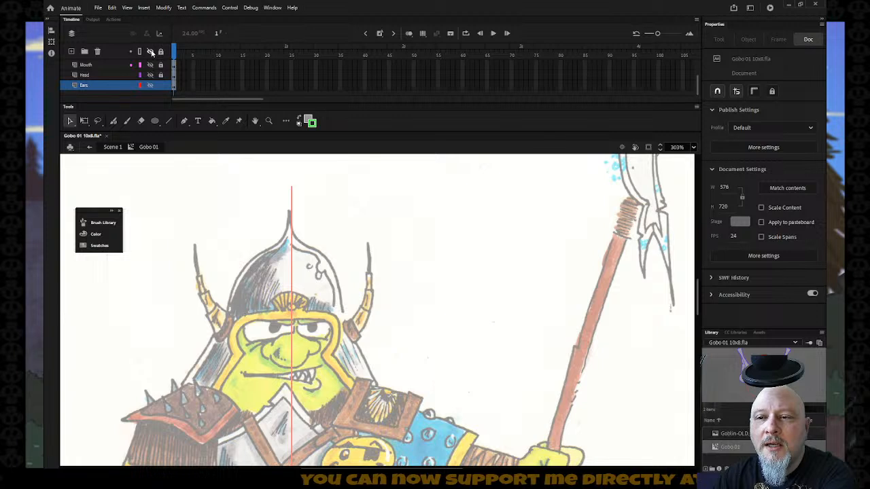
click(151, 52)
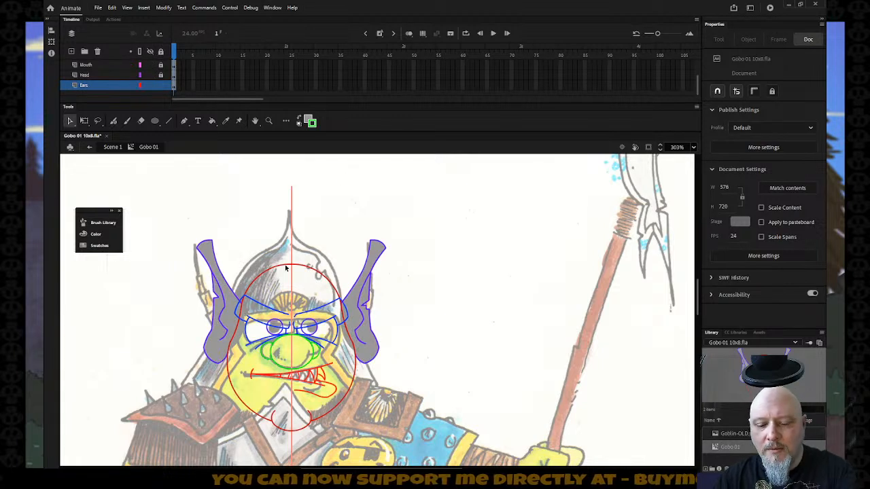
key(k)
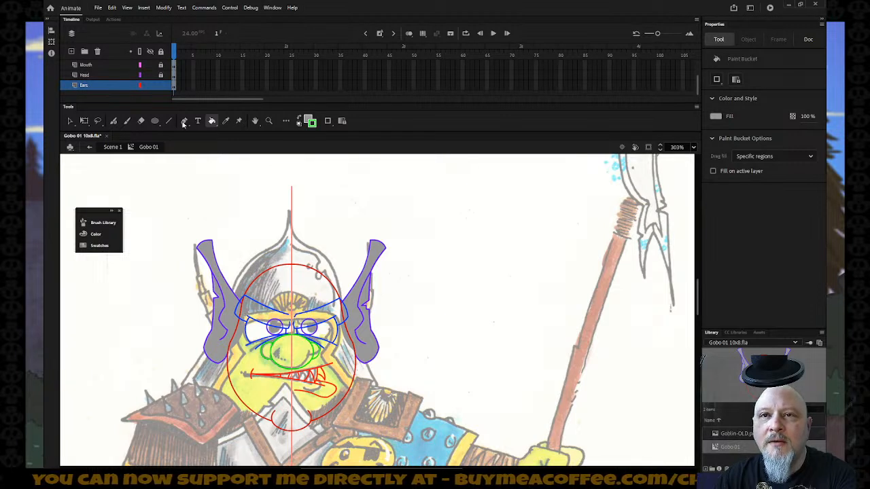
click(274, 280)
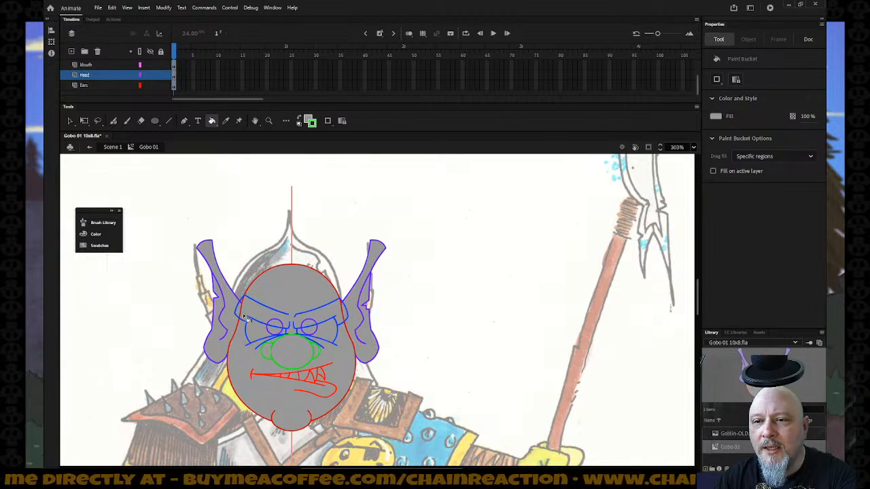
- Fill the whites of both eyes with white on the Eyes layer
key(z)
drag(227, 281, 377, 346)
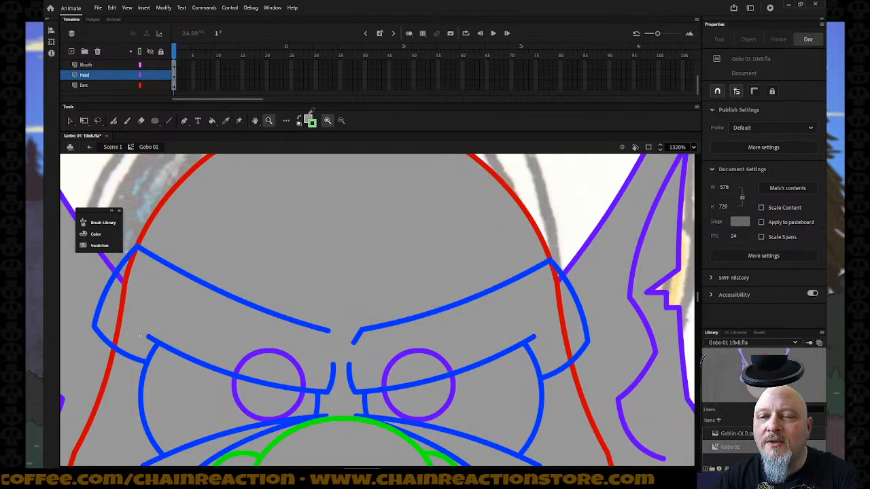
click(311, 121)
click(346, 172)
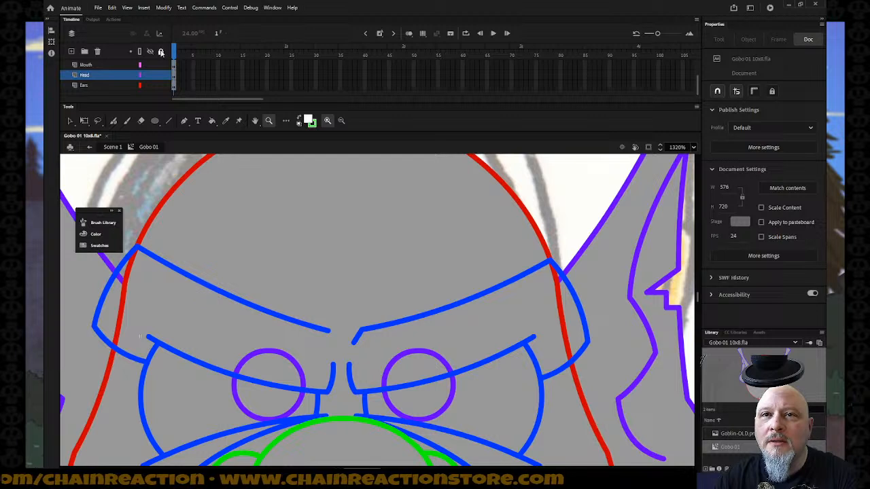
scroll(142, 78, up, 2)
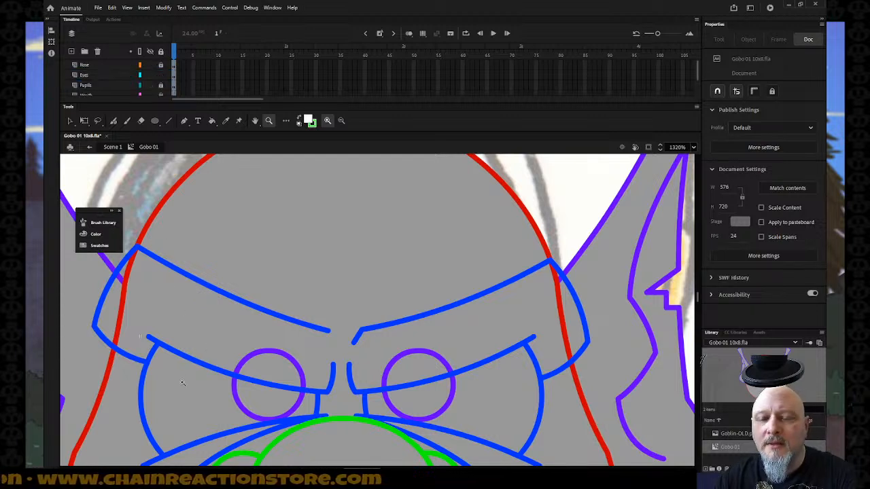
key(k)
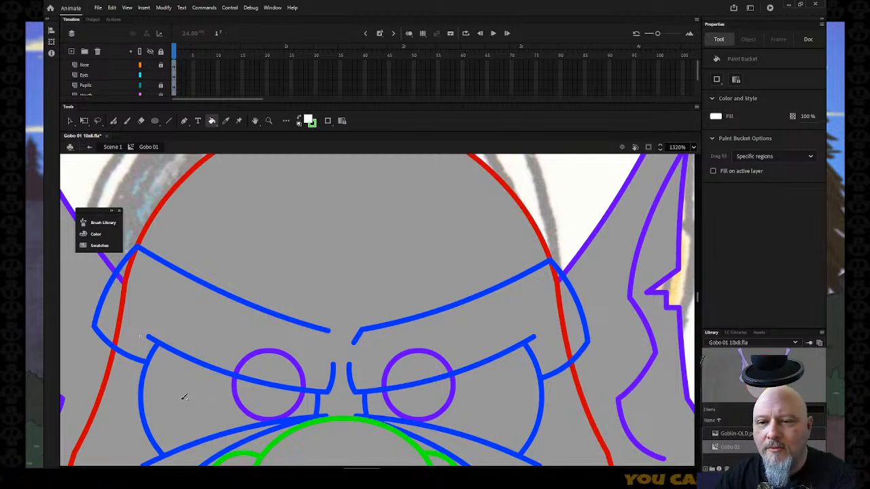
click(150, 75)
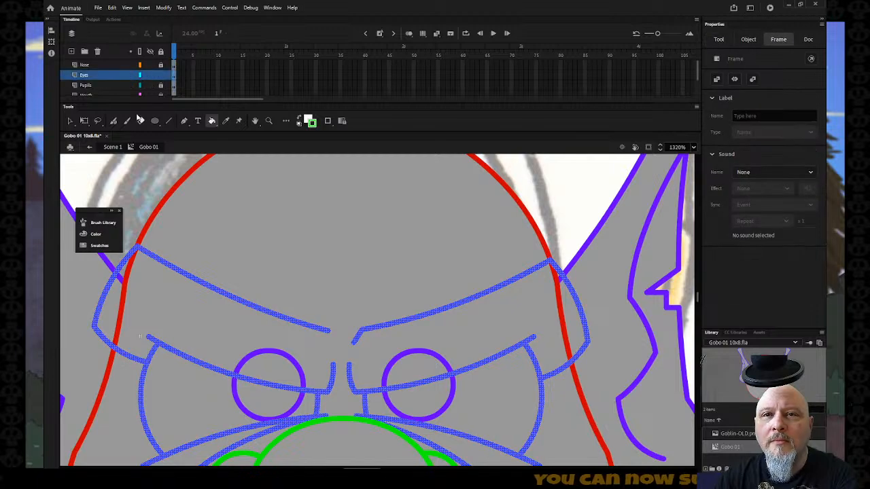
key(Escape)
click(307, 404)
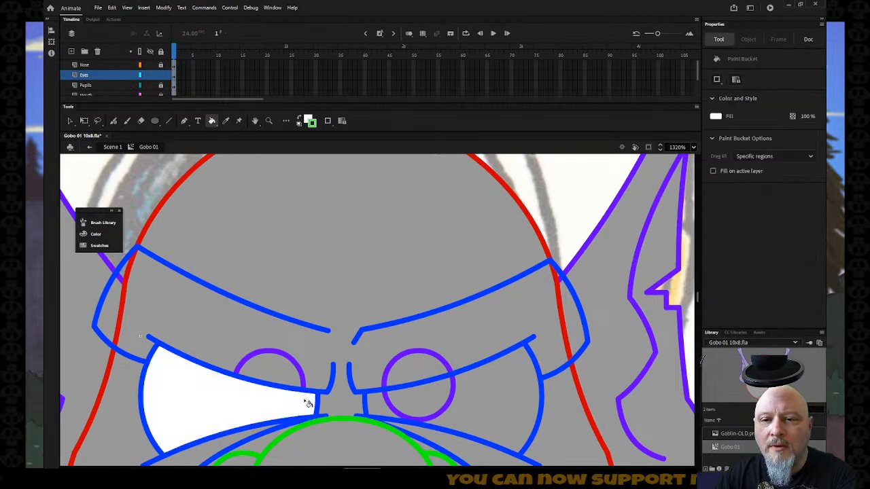
click(481, 396)
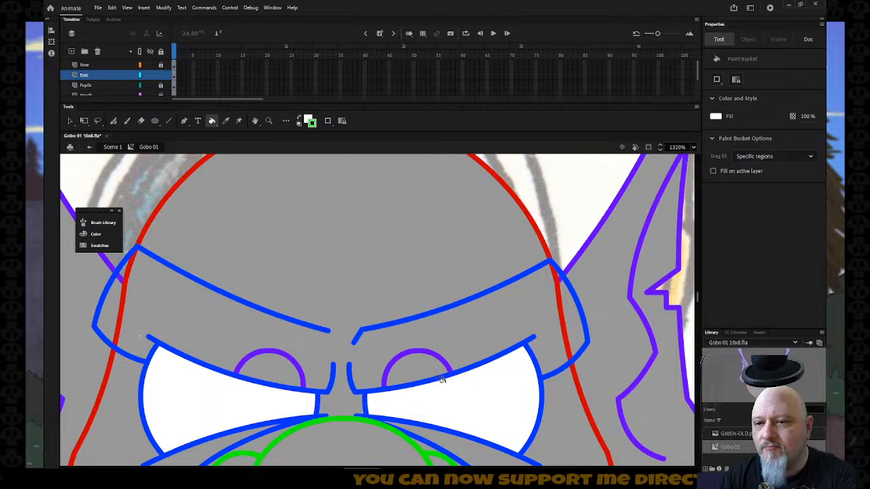
- Select the white fills of both eyes together and remove them from the Eyes layer
click(70, 121)
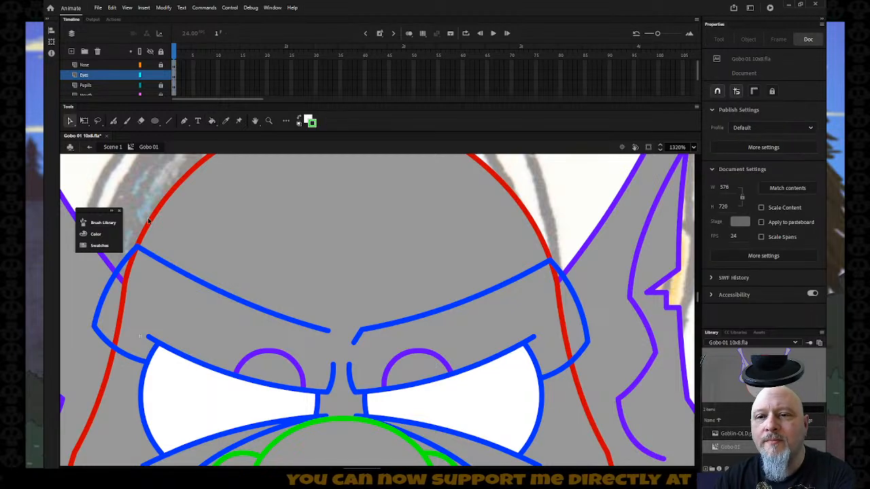
click(197, 382)
shift+click(447, 410)
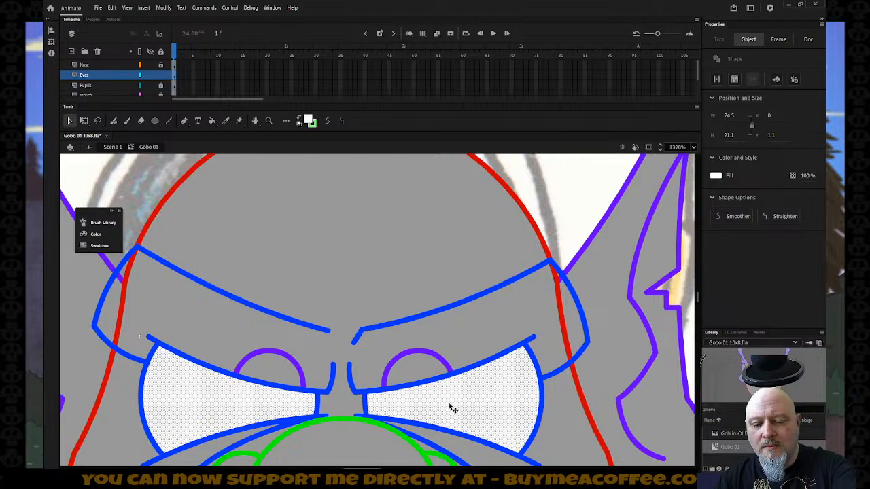
key(Delete)
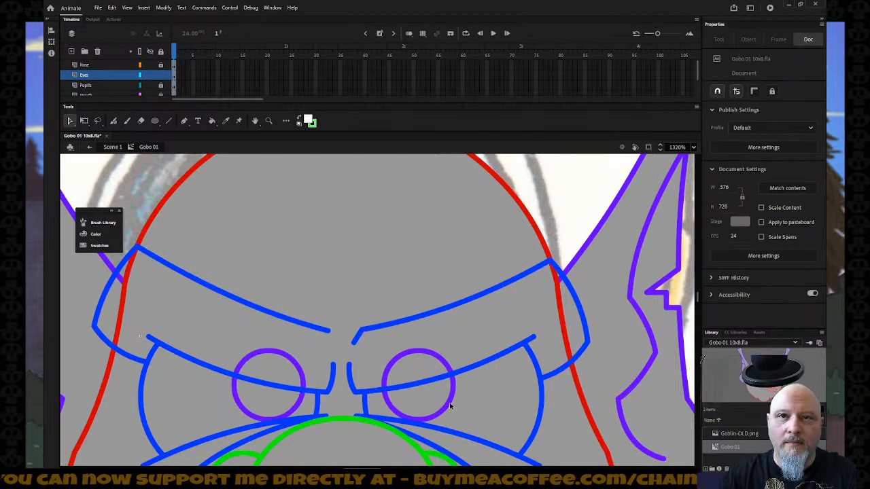
scroll(150, 84, down, 1)
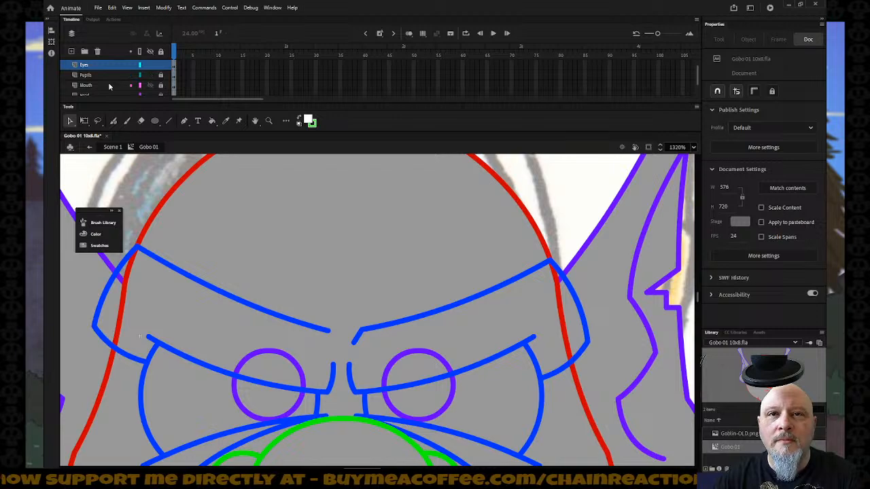
- Insert a new layer directly above the Mouth layer and name it Cornia
right_click(109, 85)
click(138, 130)
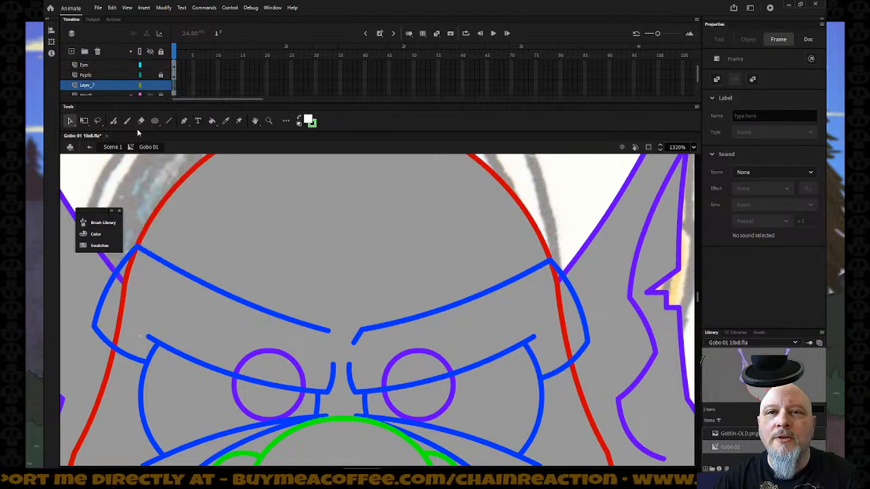
double_click(110, 86)
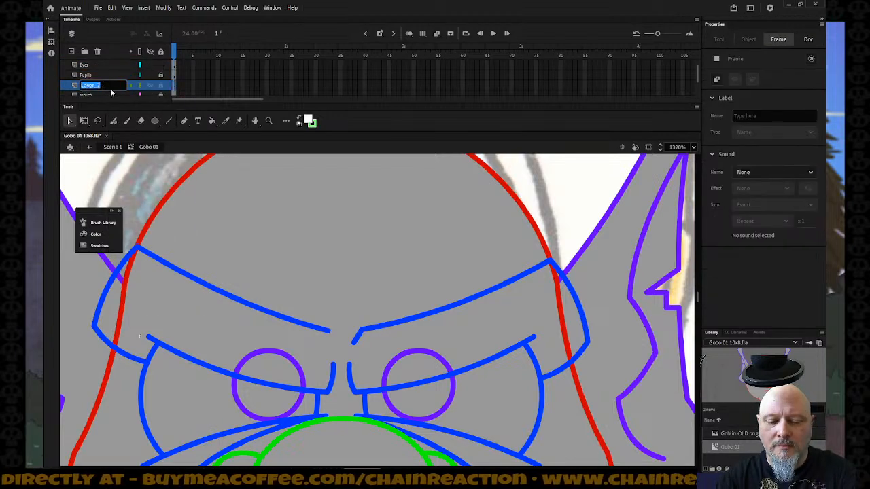
text(Corn)
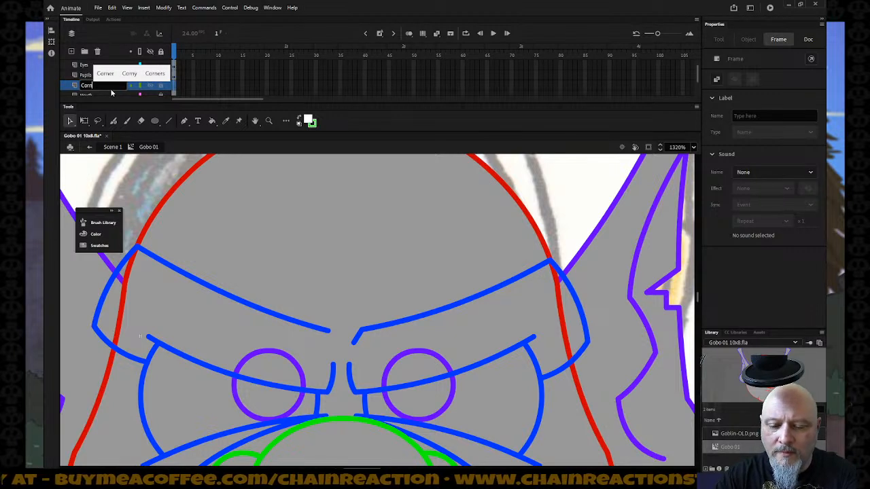
text(ia)
key(Return)
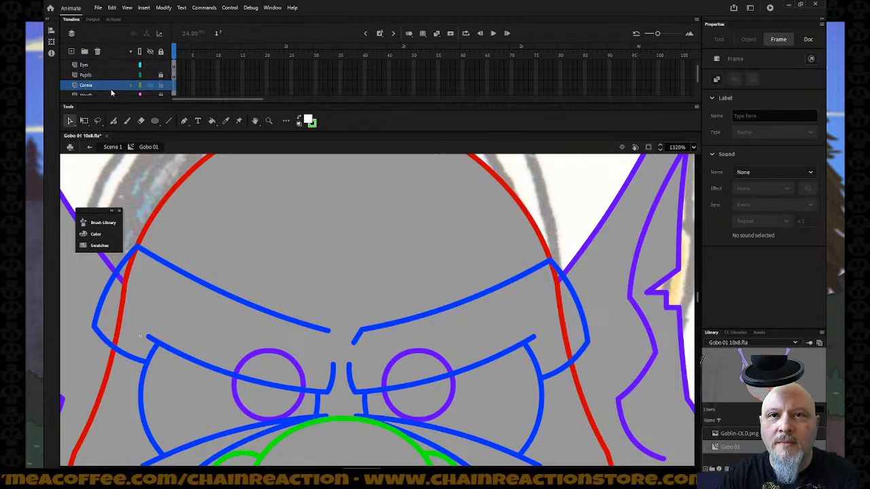
- Paste the white eye fills in place on the Cornia layer and lock that layer
right_click(115, 179)
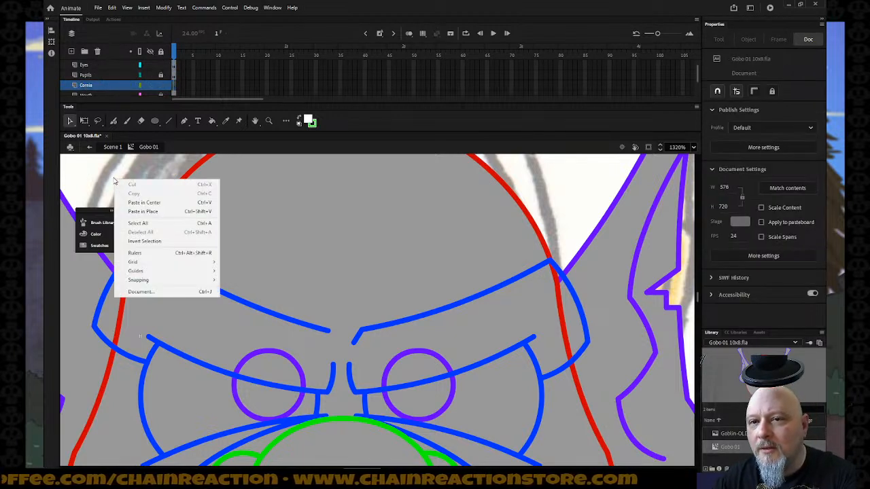
click(143, 212)
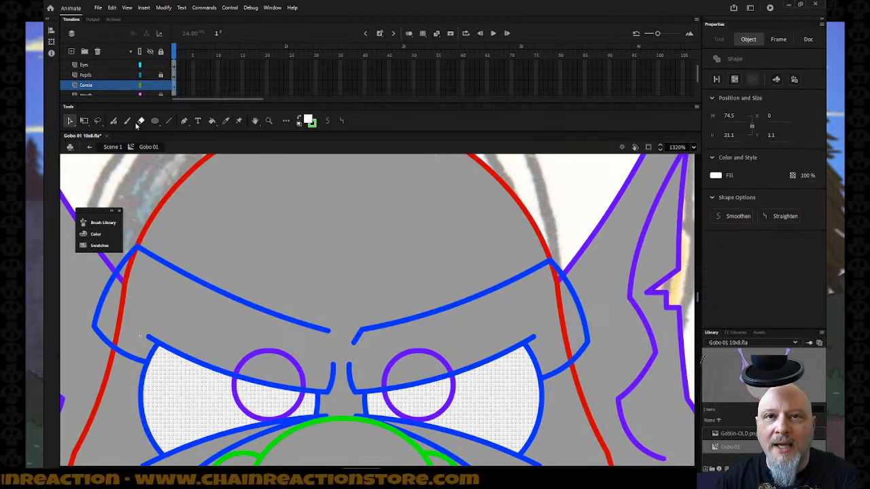
click(161, 86)
- Insert a new layer directly above the Pupils layer and name it Eye Mask
right_click(102, 79)
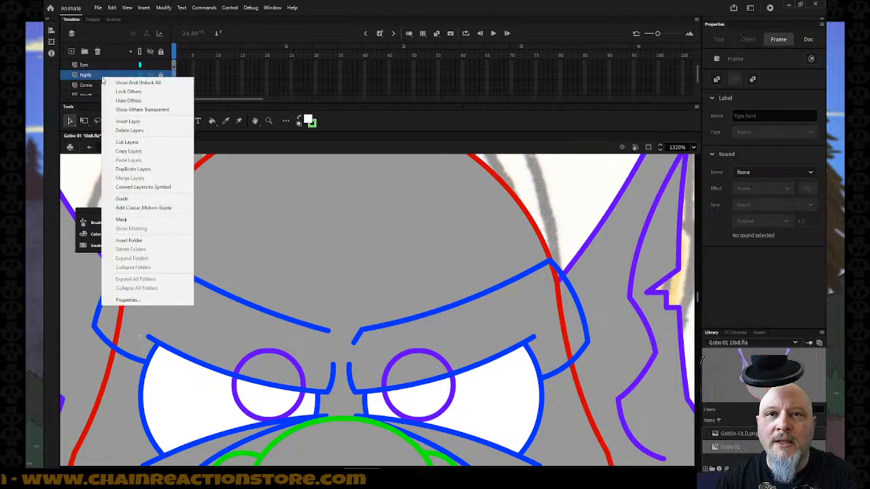
click(127, 122)
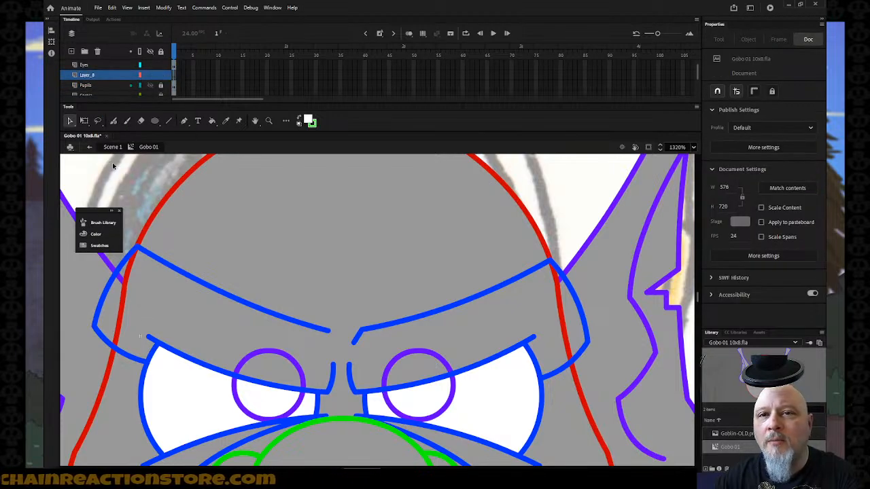
double_click(90, 74)
text(E)
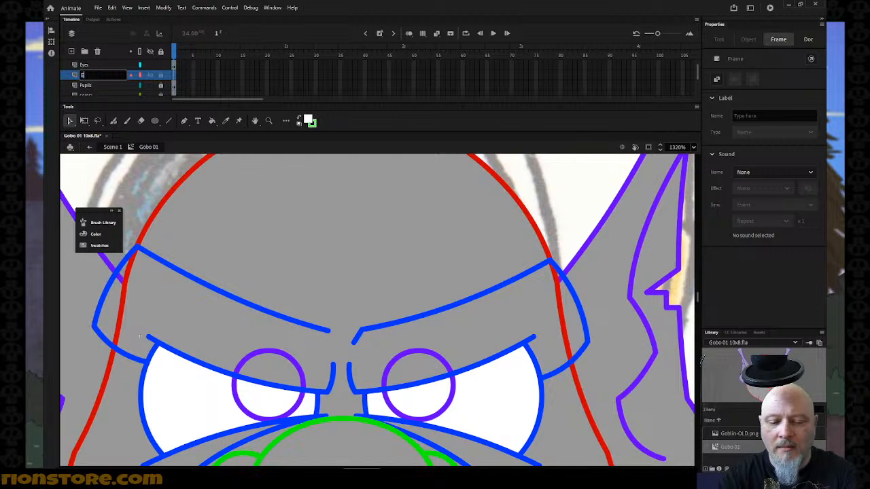
text(ye)
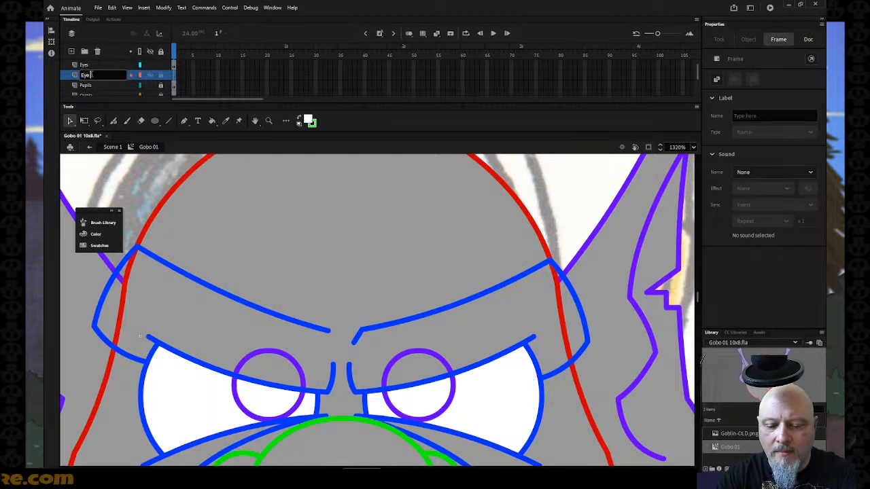
text( Mask)
key(Return)
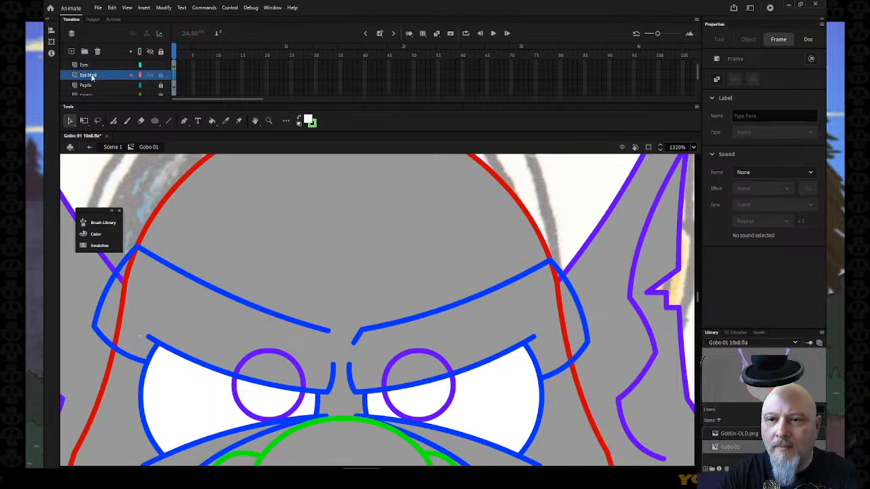
- Paste the white eye fills in place on the Eye Mask layer and recolor them magenta
right_click(120, 178)
click(142, 209)
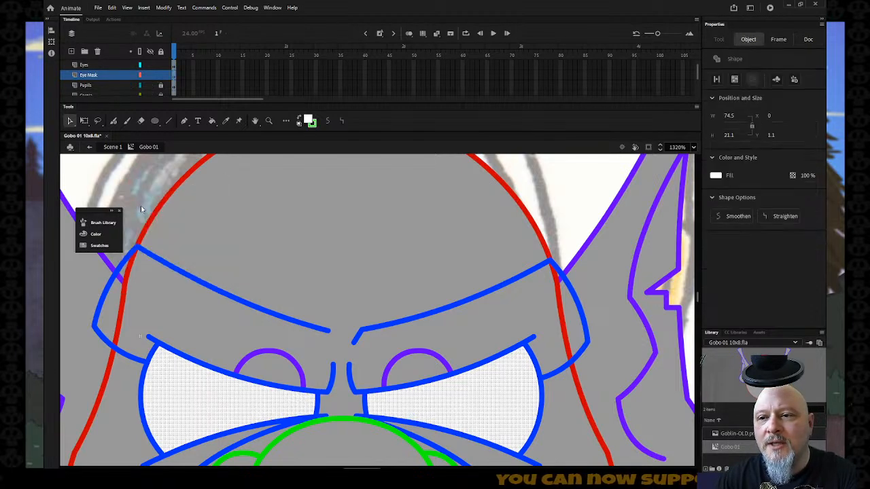
click(310, 122)
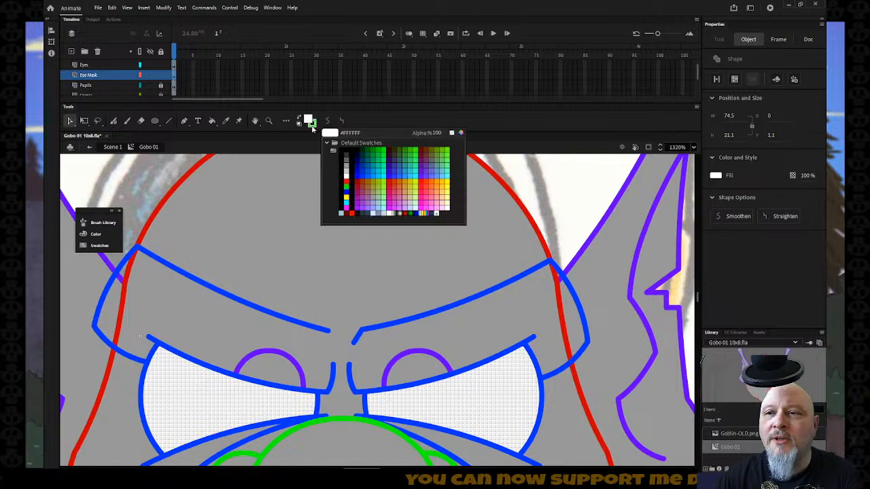
click(346, 205)
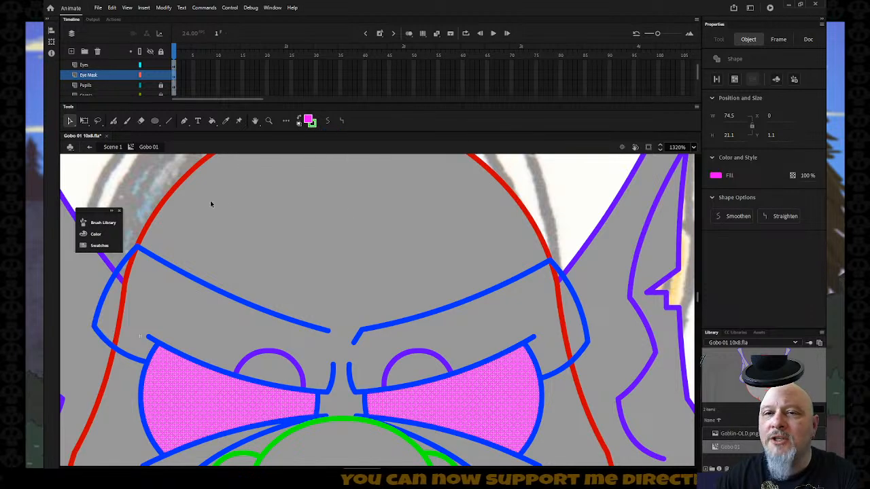
click(151, 187)
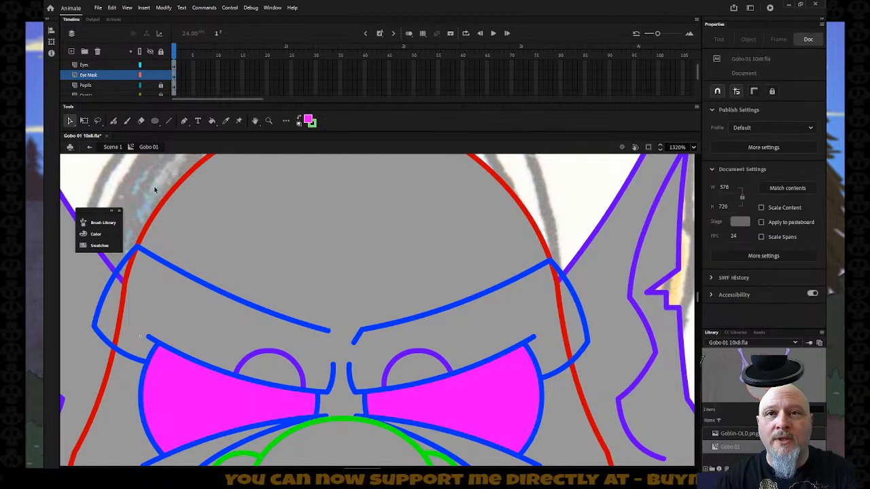
- Display the Eye Mask layer as outlines and convert it to a mask over the Pupils layer
click(140, 77)
right_click(112, 78)
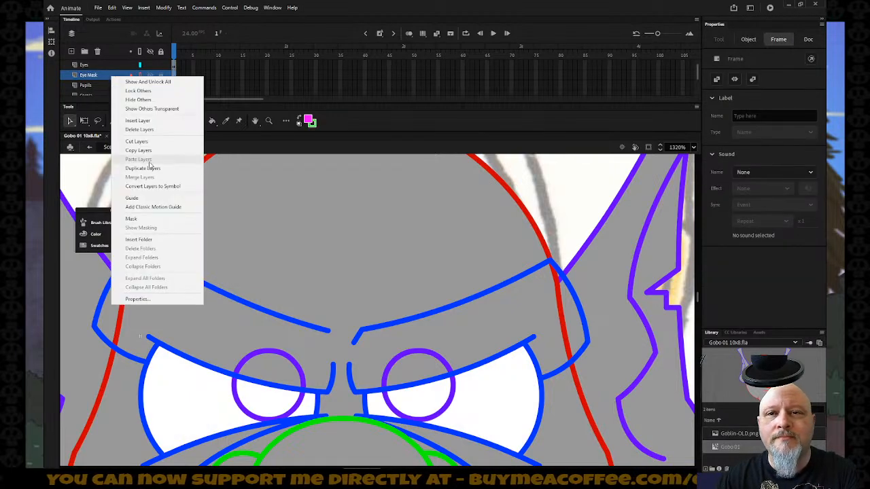
click(138, 219)
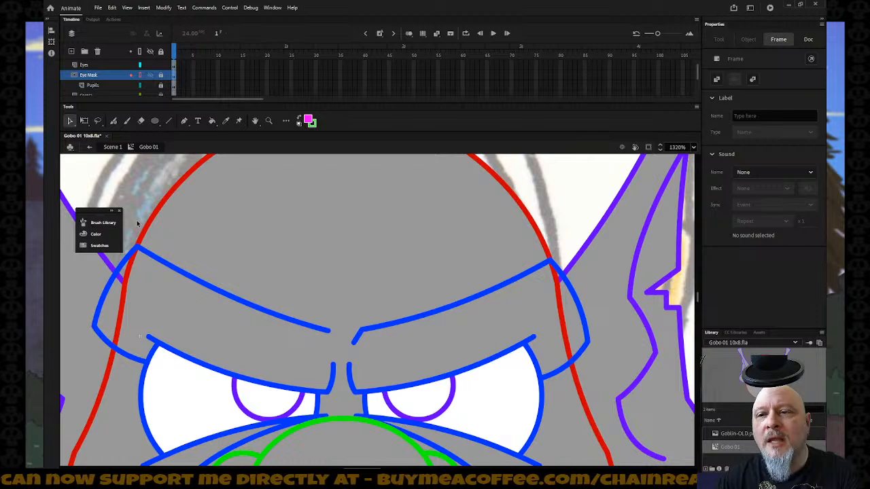
- Fill both pupil circles with black on the unlocked Pupils layer and lock the layers again
key(z)
alt+click(317, 291)
scroll(331, 328, down, 3)
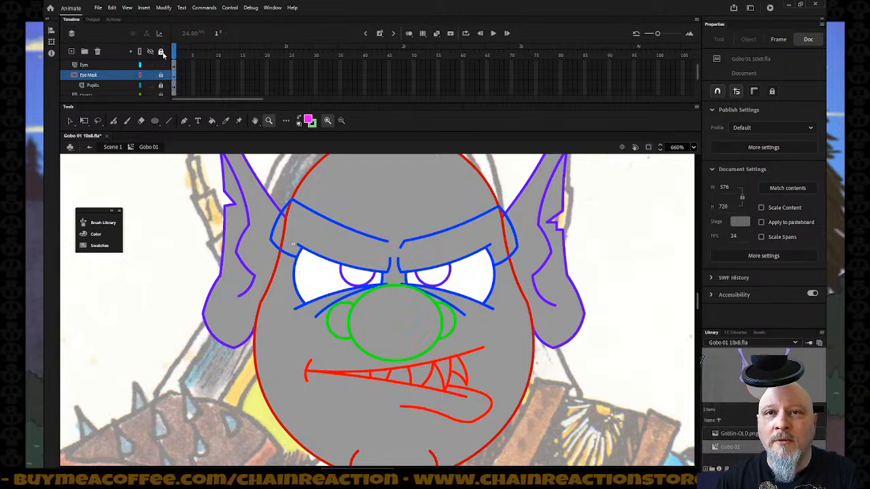
click(160, 85)
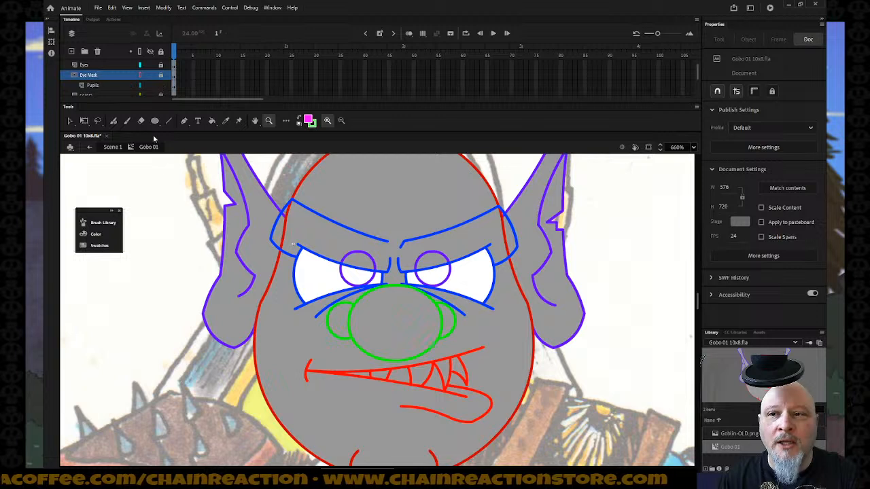
click(308, 120)
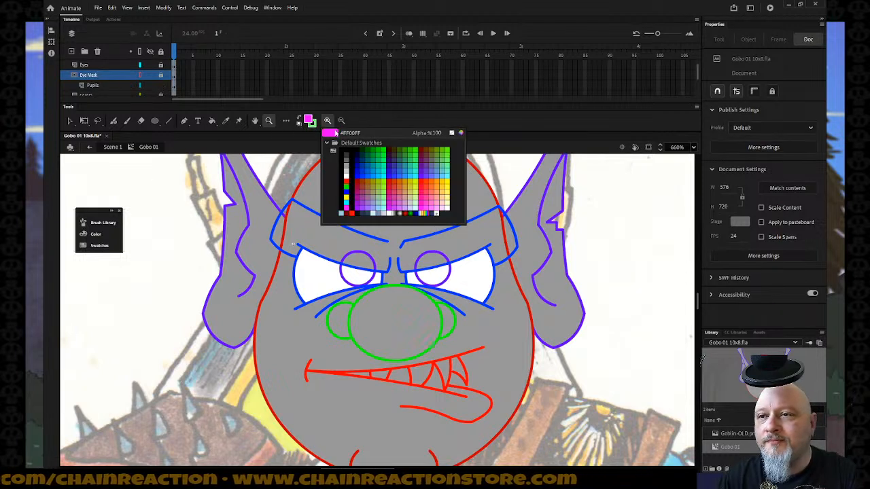
click(344, 146)
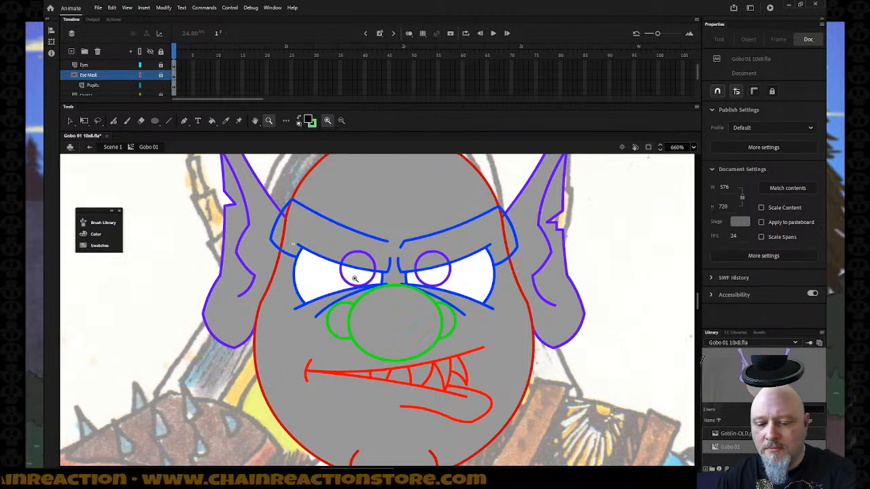
key(k)
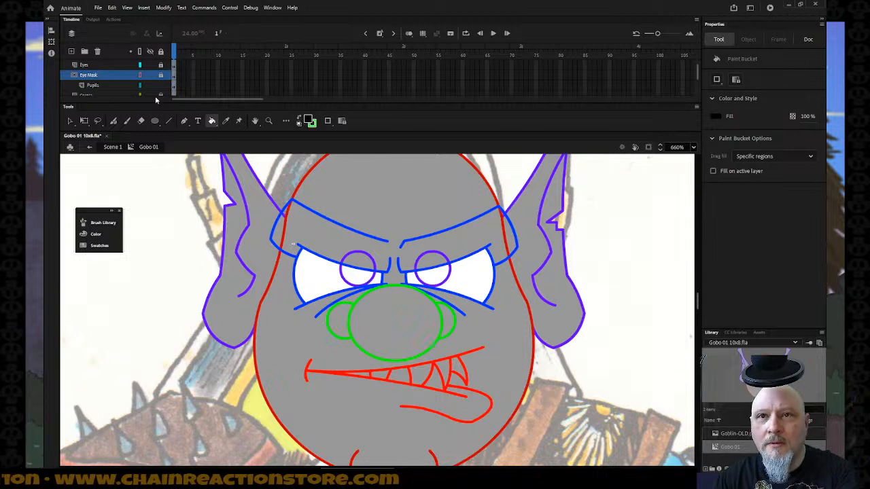
click(114, 86)
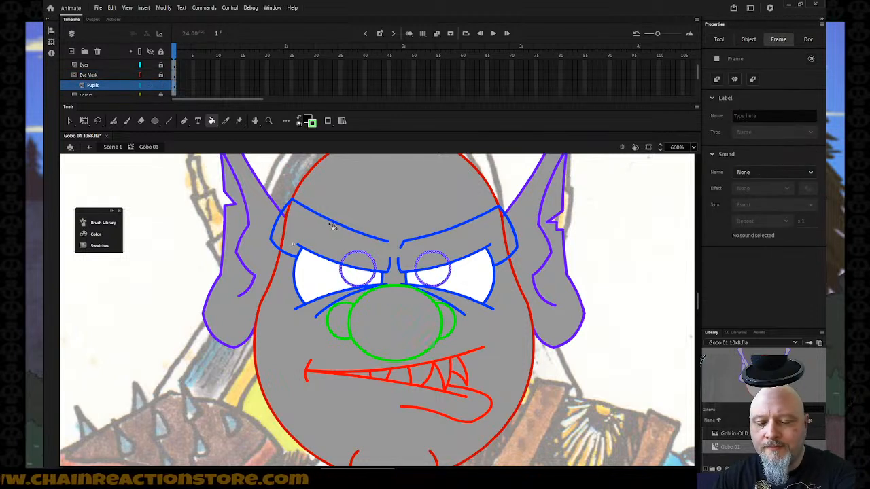
click(360, 273)
click(428, 278)
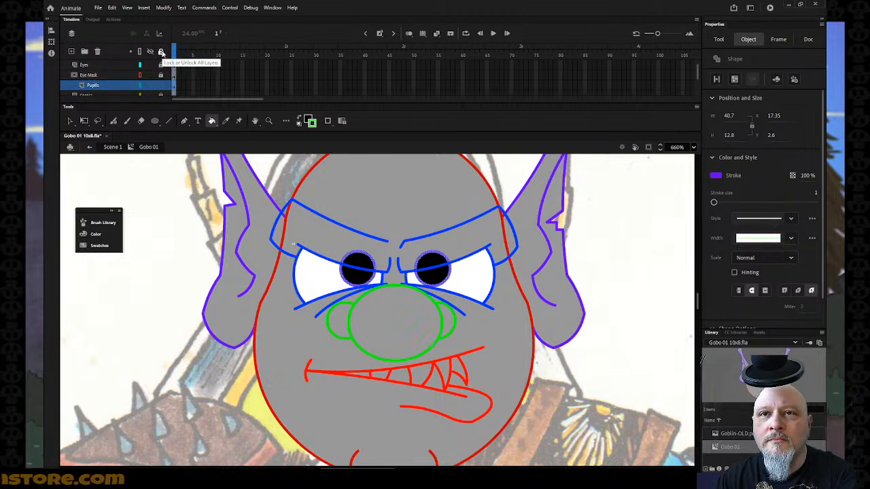
click(161, 53)
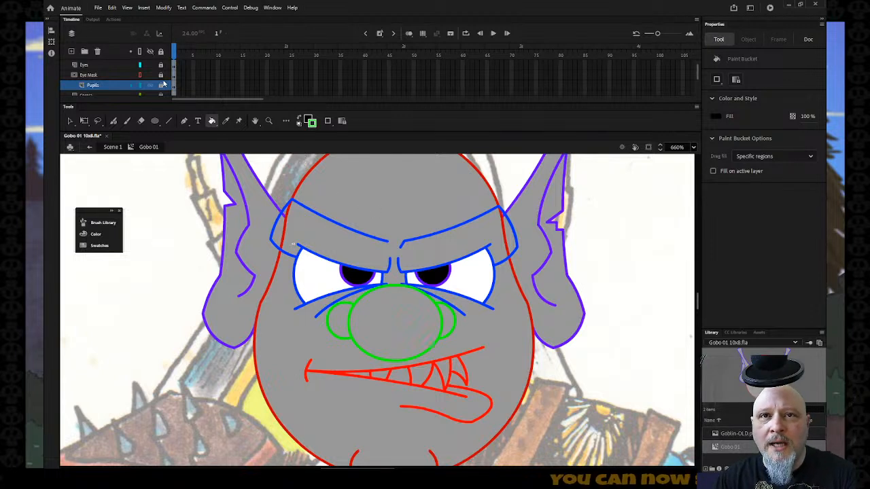
- Unlock the Eyes layer and move the inner corners of the two lower brow lines closer together above the nose
click(347, 183)
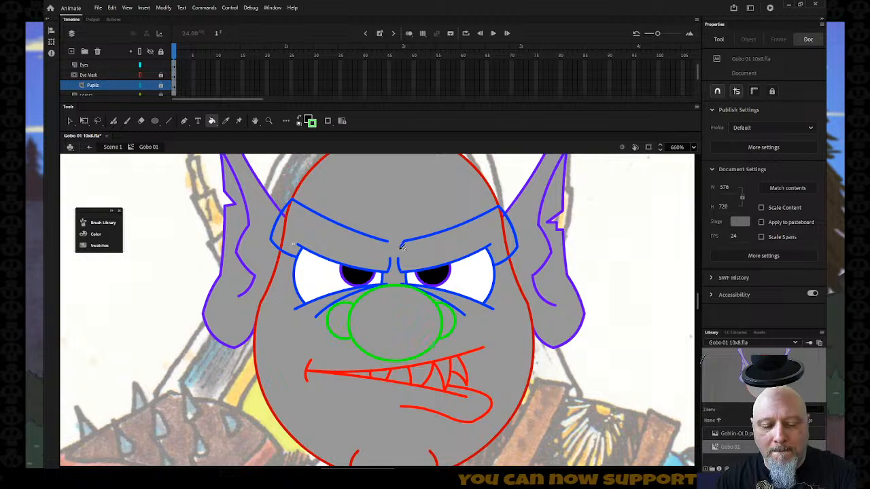
key(z)
drag(359, 231, 423, 294)
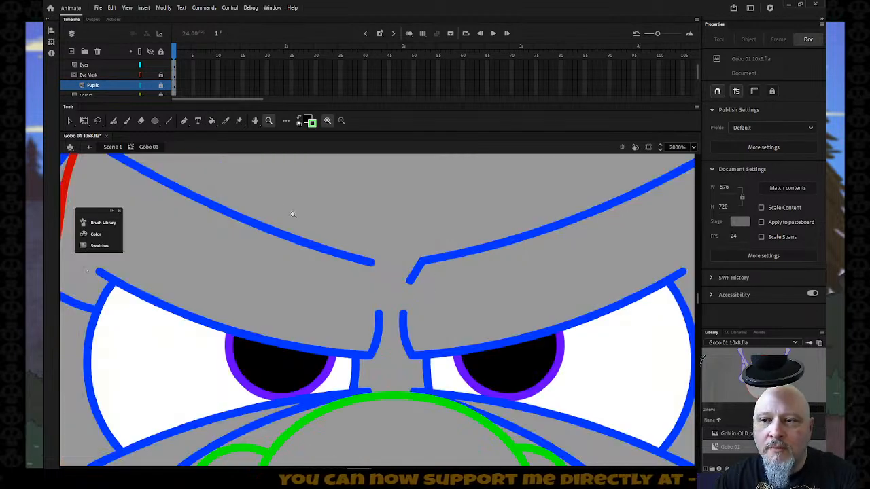
click(70, 121)
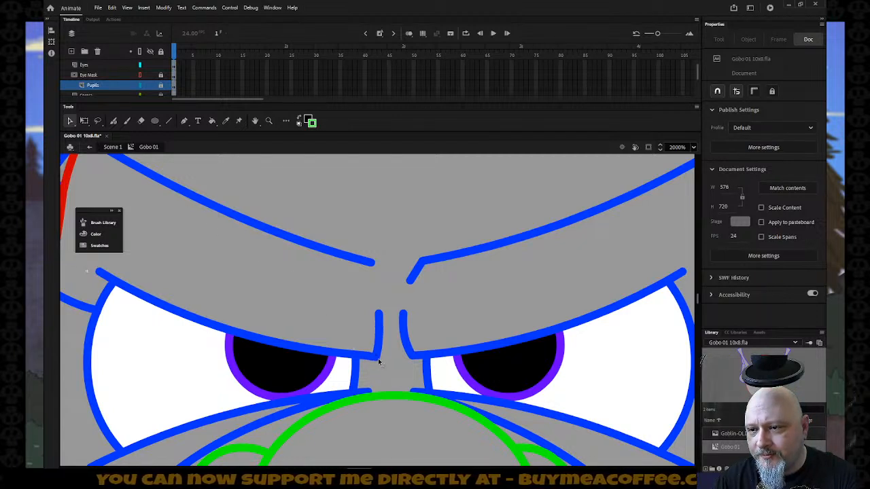
drag(378, 354, 385, 338)
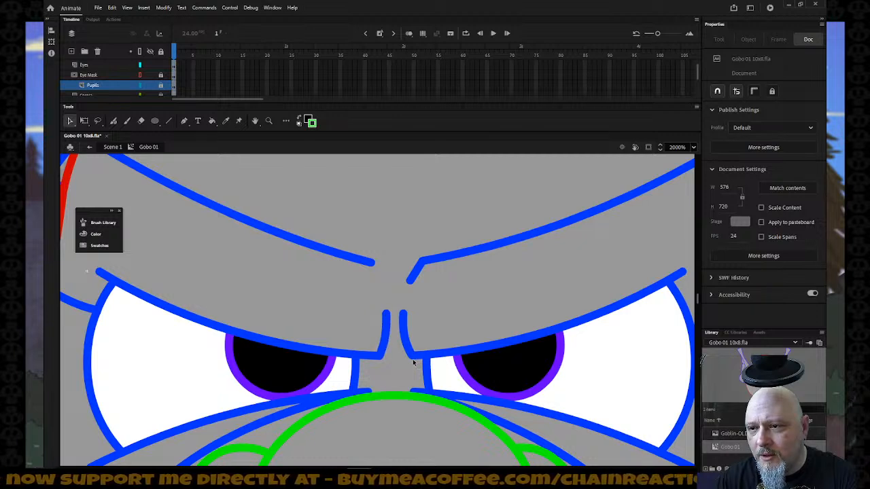
drag(411, 360, 407, 357)
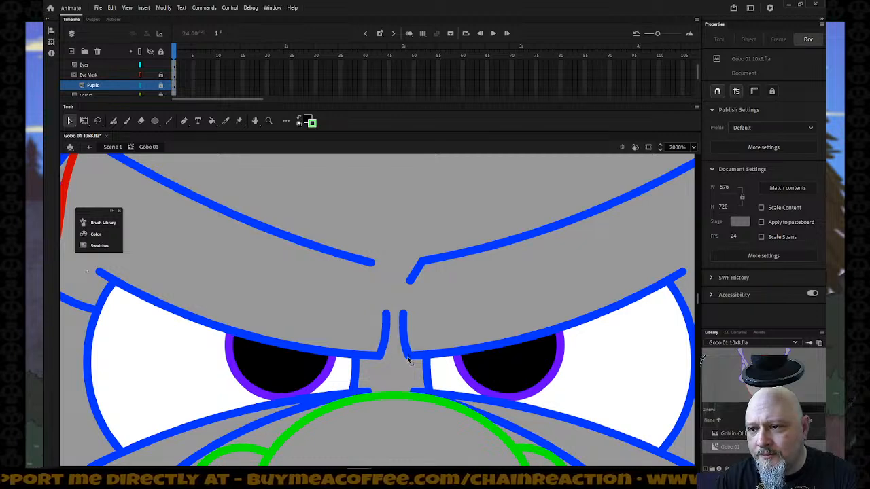
- Bend the short hook at the right brow's inner end into a rounded curve and adjust the top end of the line below it
drag(404, 313, 403, 300)
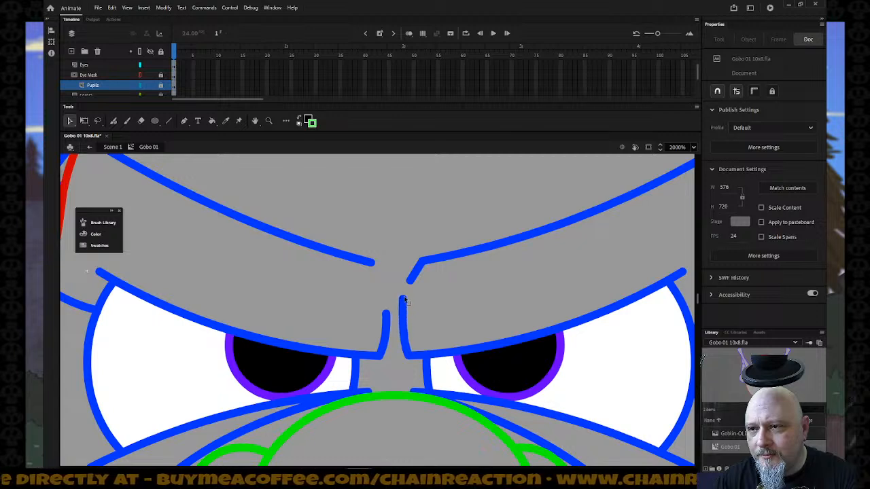
drag(414, 272, 406, 283)
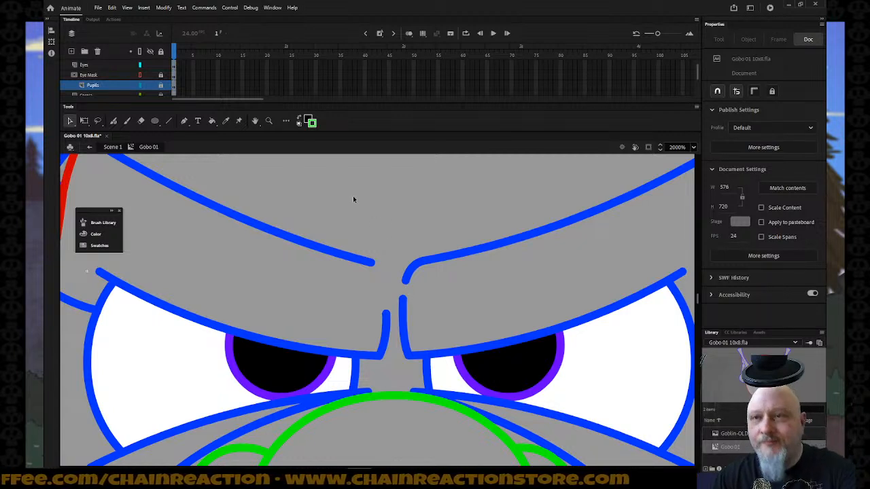
mouse_move(405, 297)
mouse_down()
mouse_move(403, 325)
mouse_move(403, 314)
mouse_up()
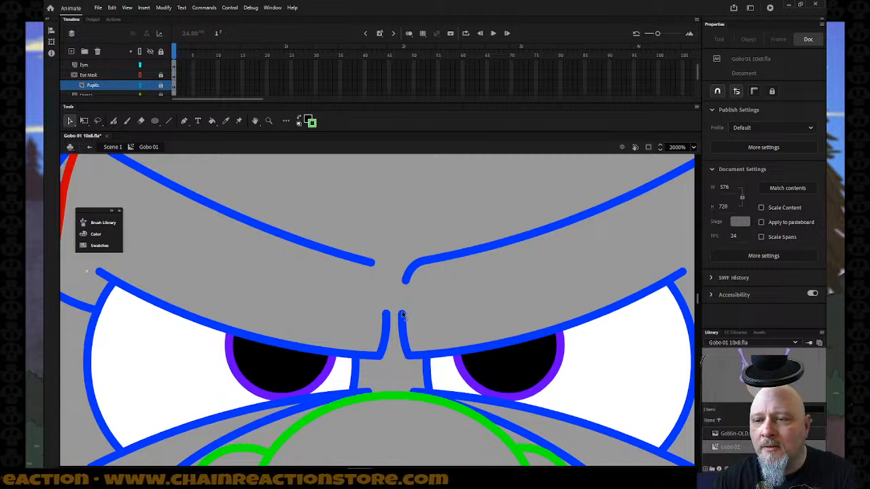
- Bridge the open gap at each brow's inner end with a short green line on the Eyes layer, curving the one on the other brow
key(n)
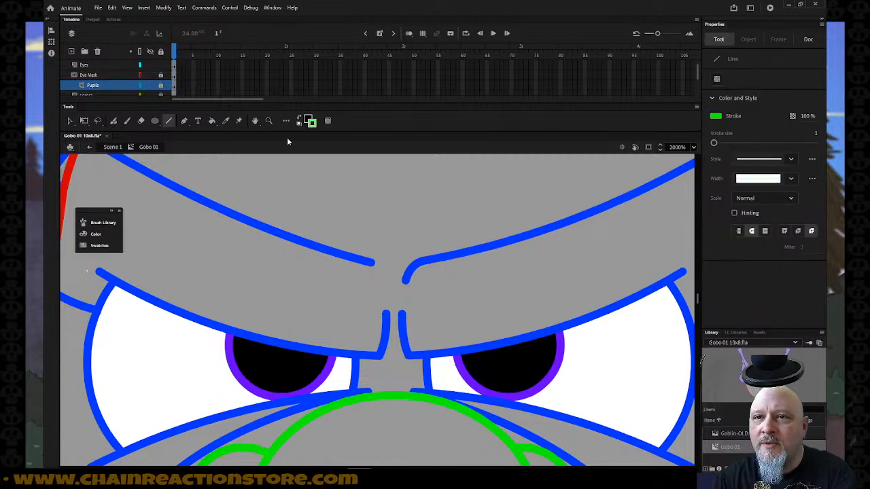
drag(405, 279, 402, 314)
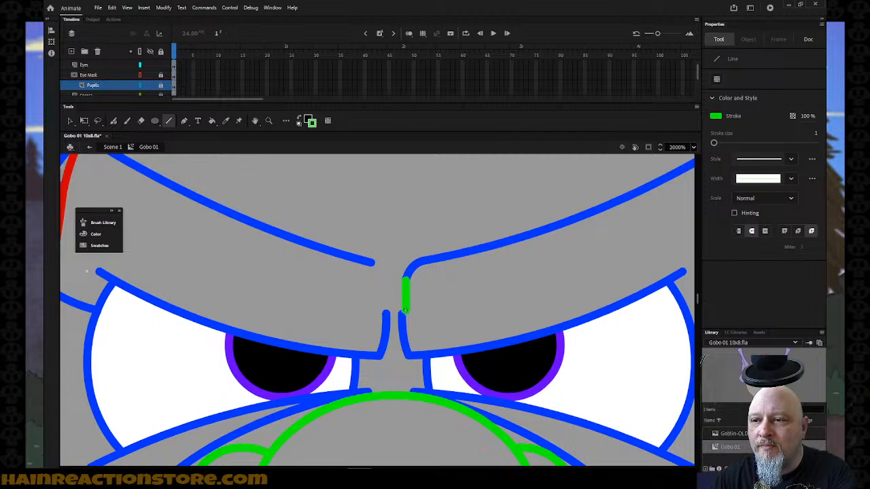
drag(373, 263, 385, 314)
key(v)
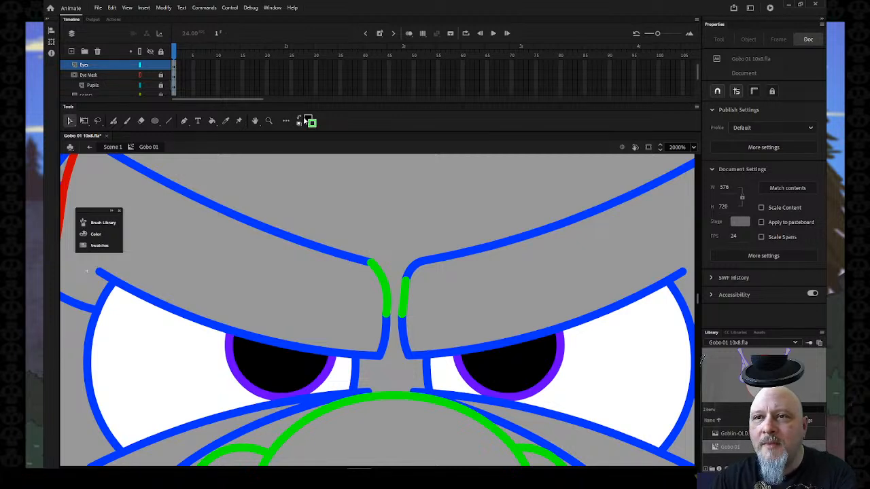
- Fill both closed brow shapes with grey and delete the two green bridging lines between the brows
key(k)
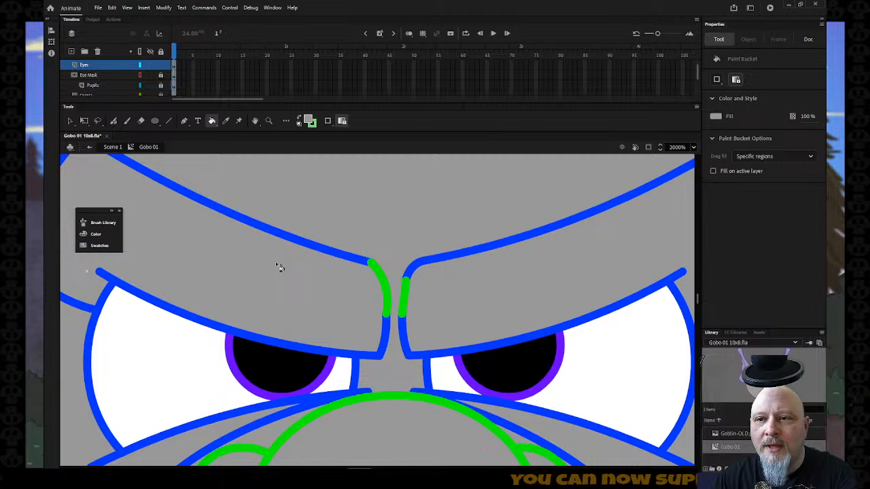
click(70, 121)
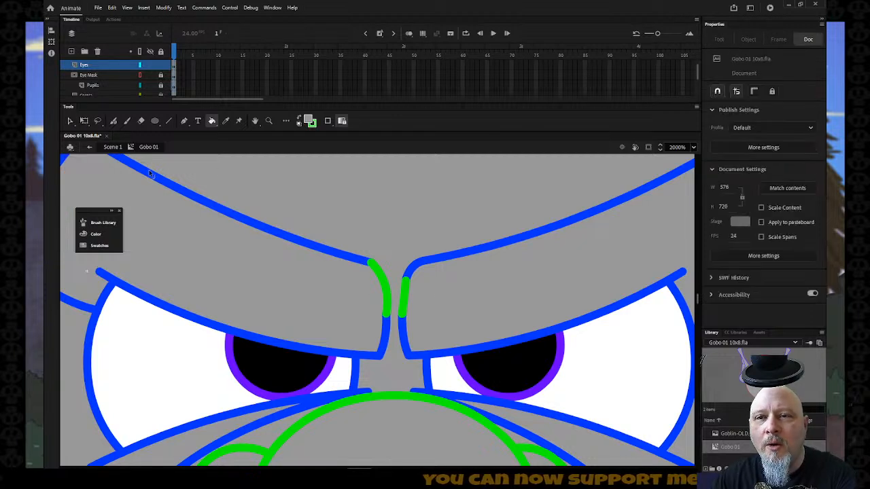
click(406, 297)
key(Delete)
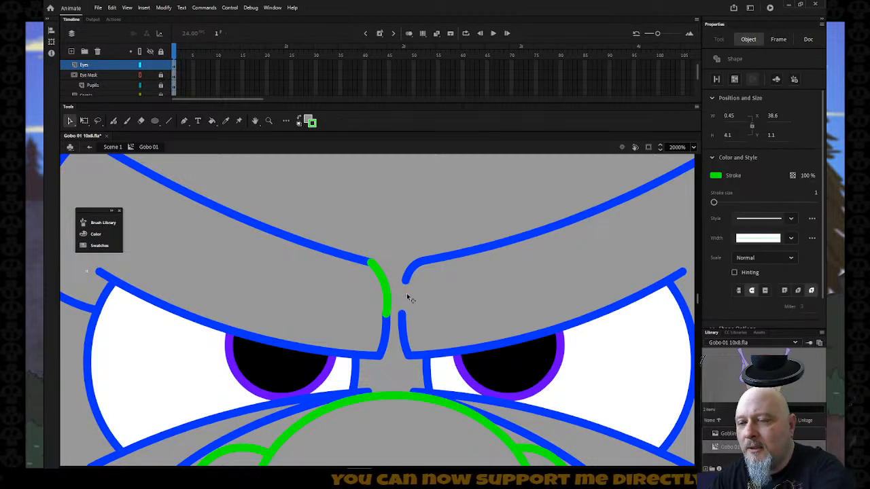
click(384, 292)
key(Delete)
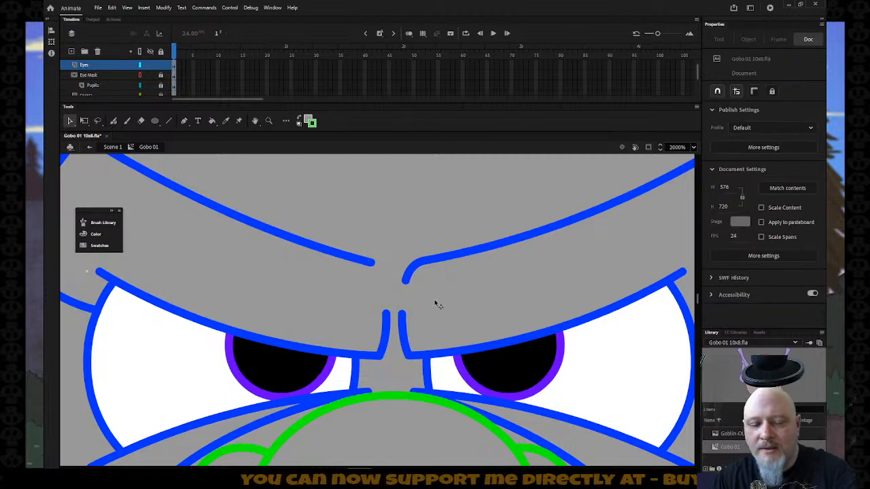
- Lock the Eyes layer, unlock the Nose layer and fill the nose and both nostrils with grey
key(z)
alt+click(437, 303)
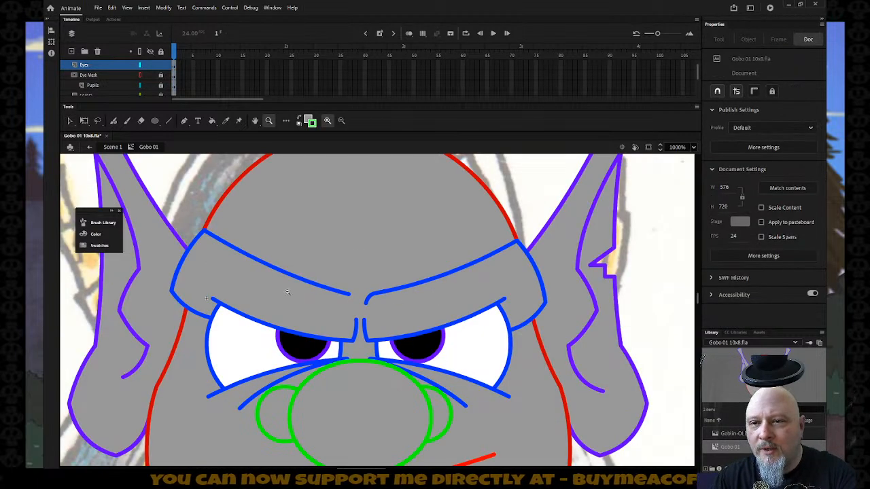
scroll(419, 288, down, 3)
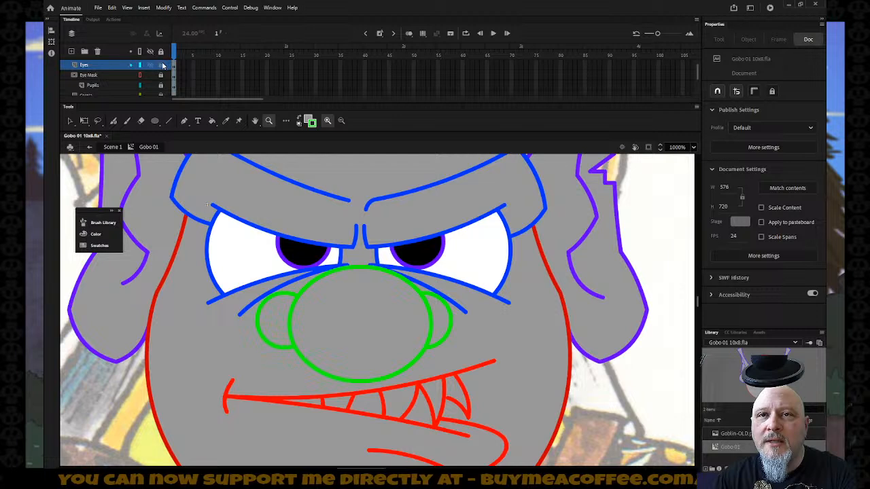
scroll(139, 72, up, 1)
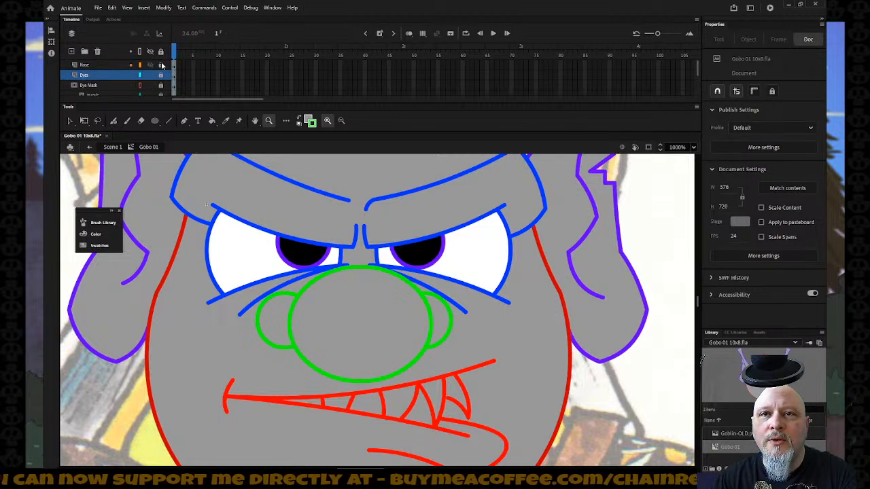
click(122, 66)
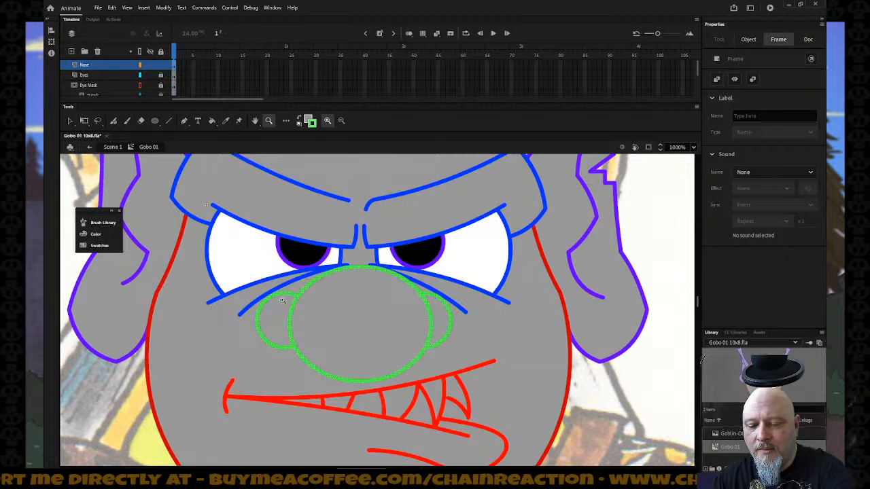
key(k)
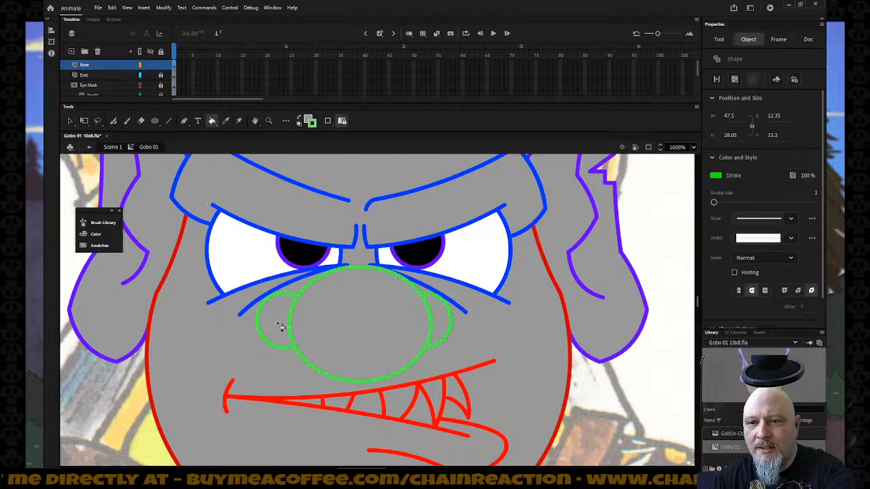
- Hide every layer except Nose to check the nose's fill, and show all layers again
click(151, 52)
click(151, 65)
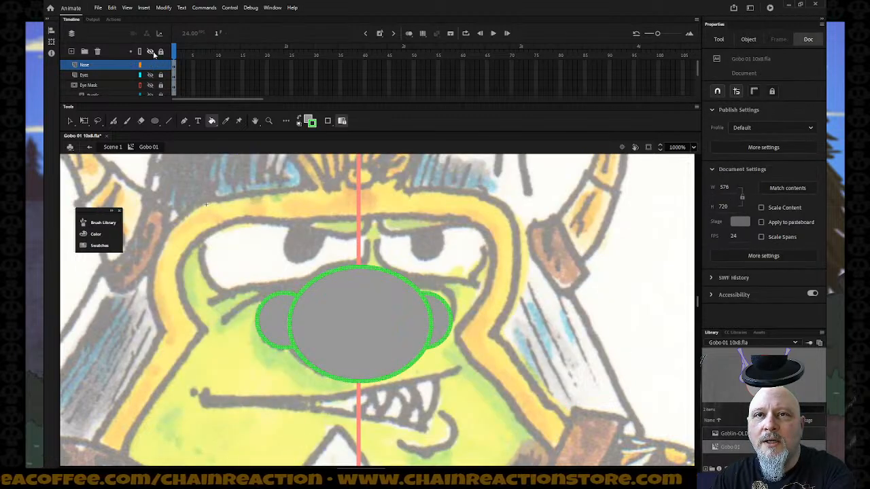
click(151, 51)
click(151, 51)
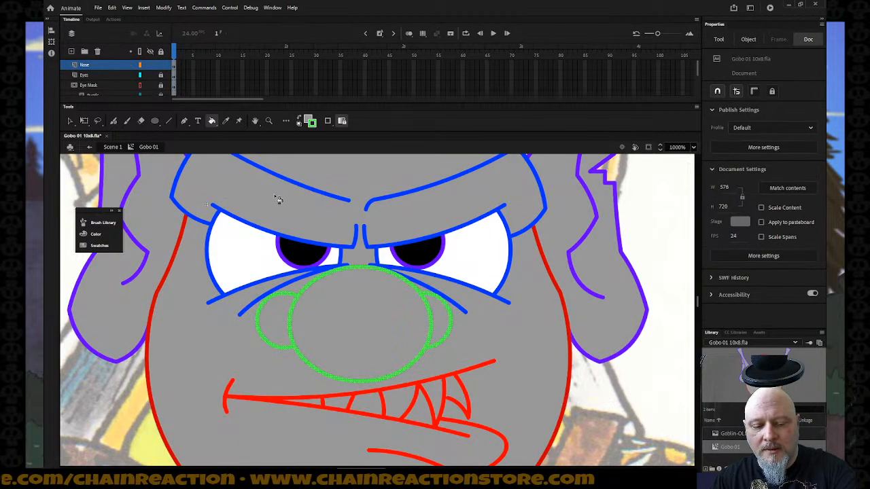
- Unlock the Mouth layer and make it the active layer with none of its artwork selected
key(z)
alt+click(336, 225)
alt+click(362, 265)
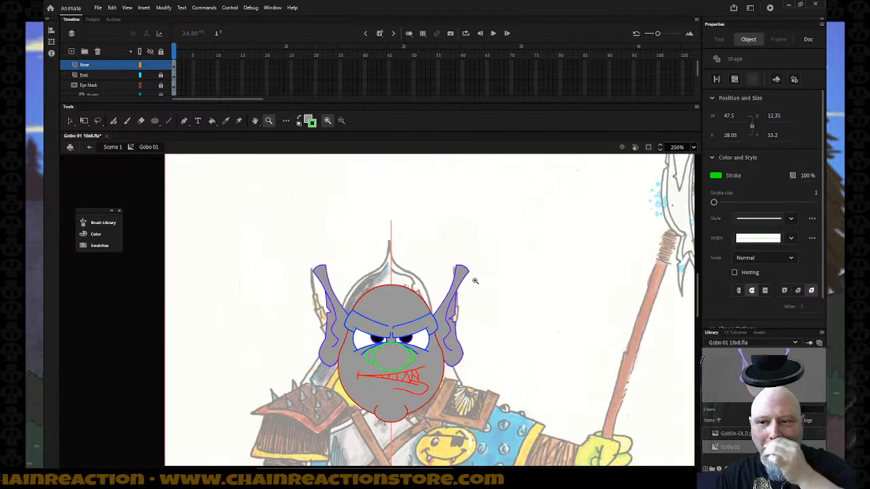
drag(305, 389, 478, 314)
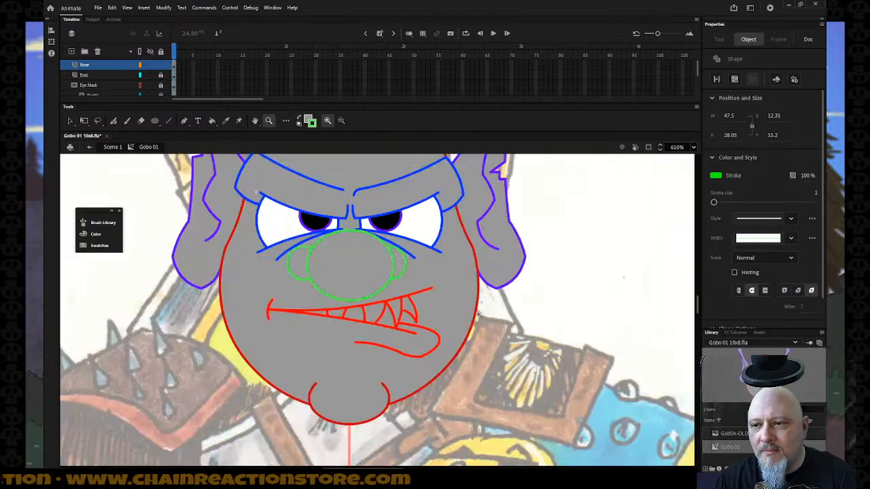
scroll(131, 80, down, 1)
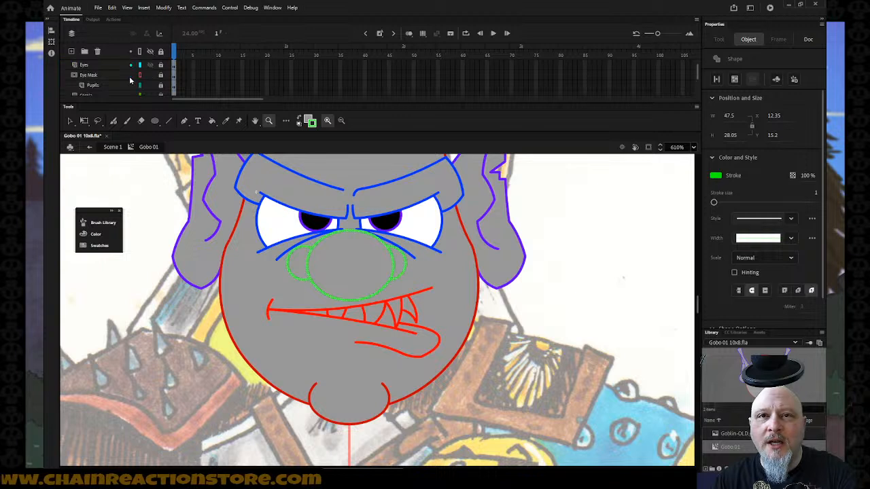
scroll(131, 80, down, 2)
click(161, 85)
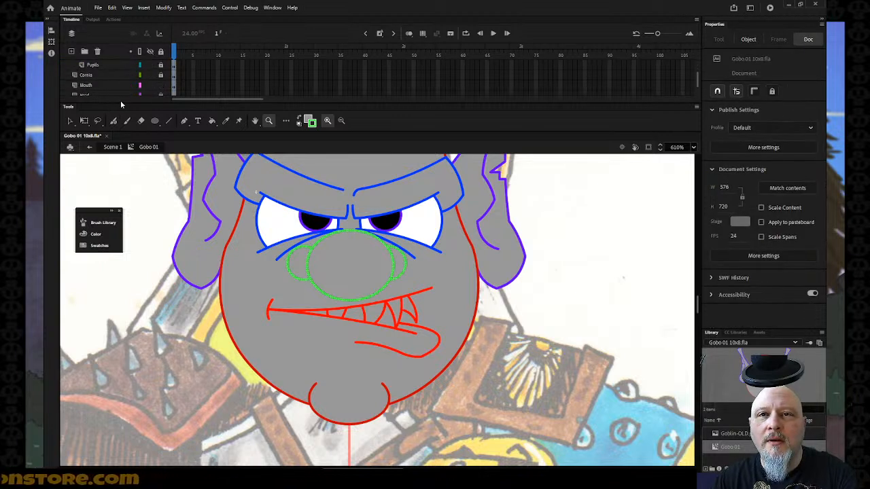
click(112, 85)
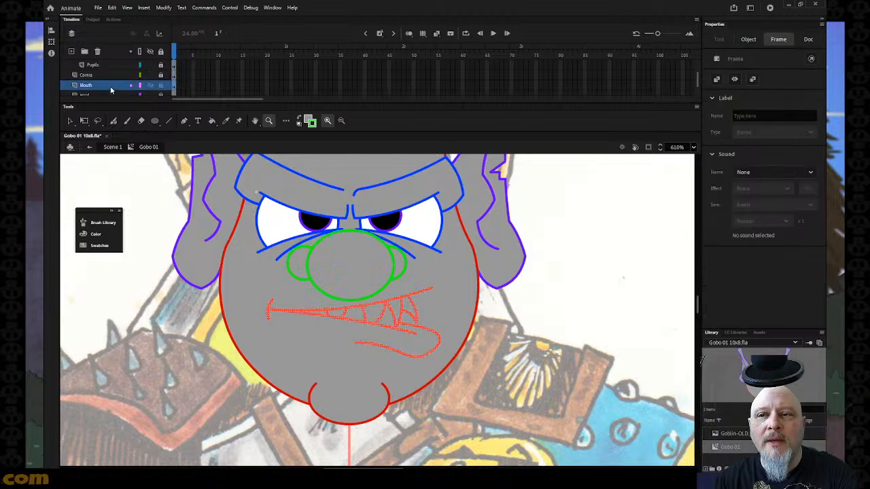
key(ctrl+shift+a)
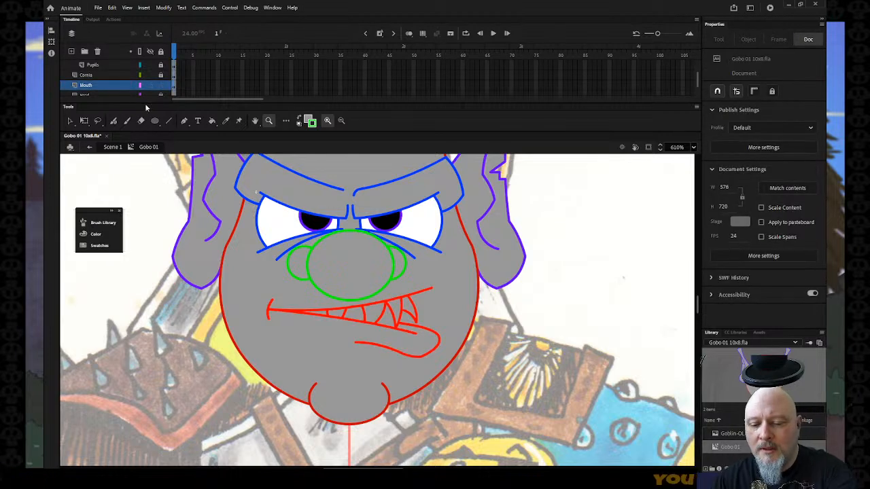
- Fill all the teeth in the mouth with white, closing the gap in the rearmost tooth's outline
click(307, 120)
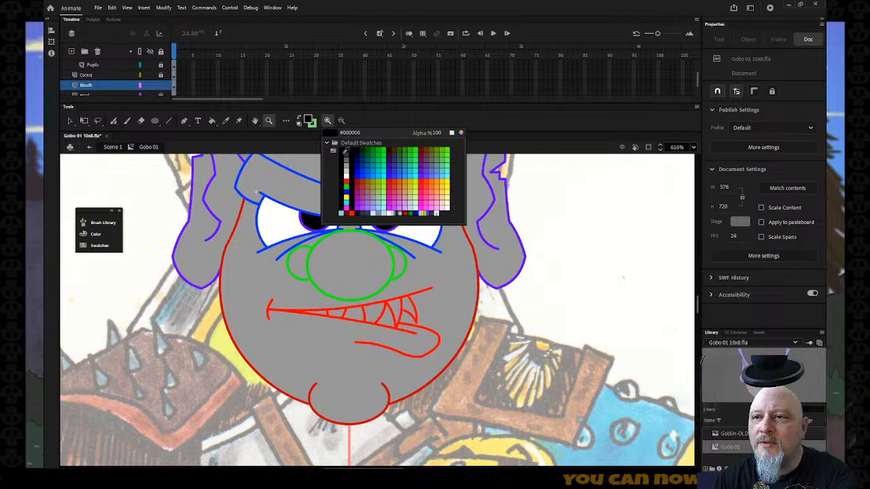
click(334, 143)
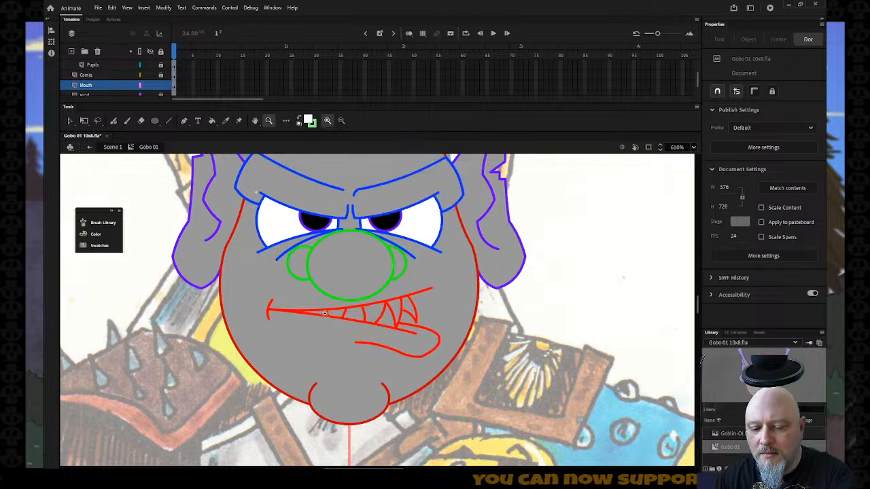
key(k)
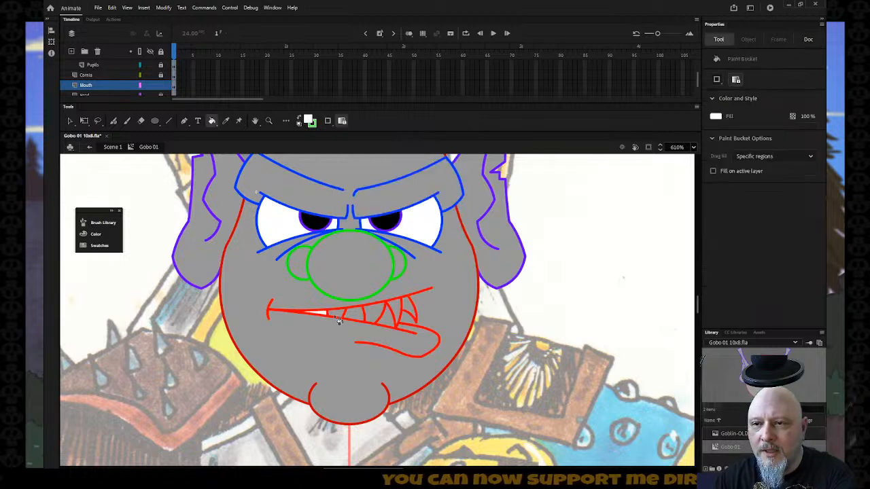
click(346, 317)
click(357, 316)
click(374, 314)
click(391, 313)
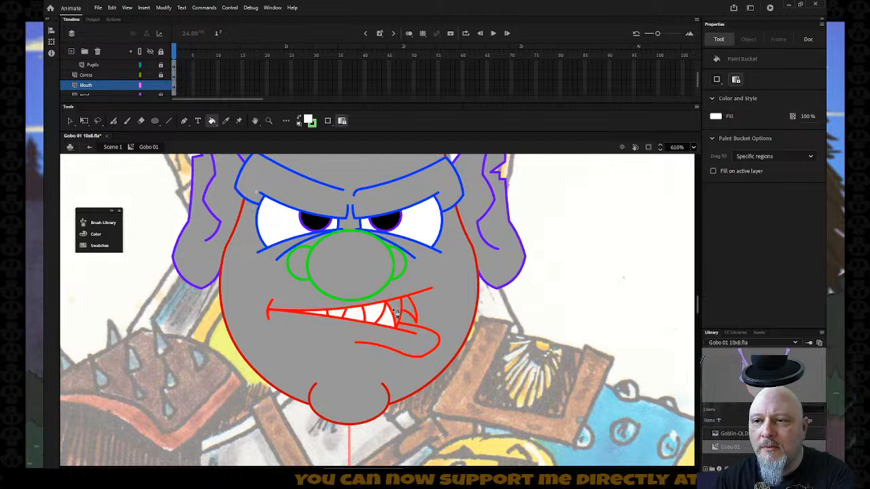
click(401, 315)
click(414, 313)
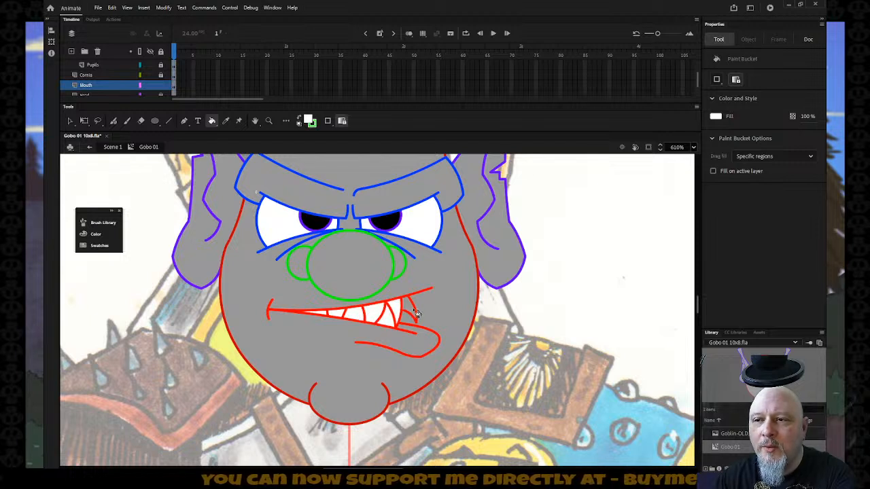
key(v)
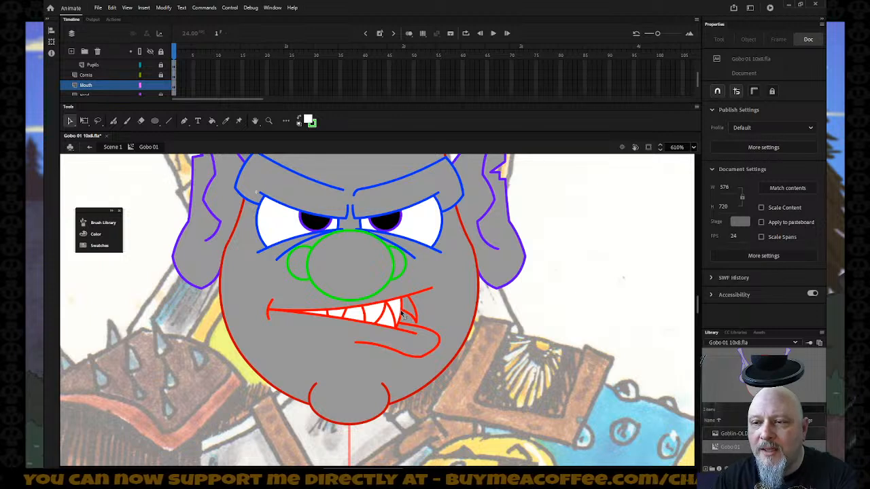
key(k)
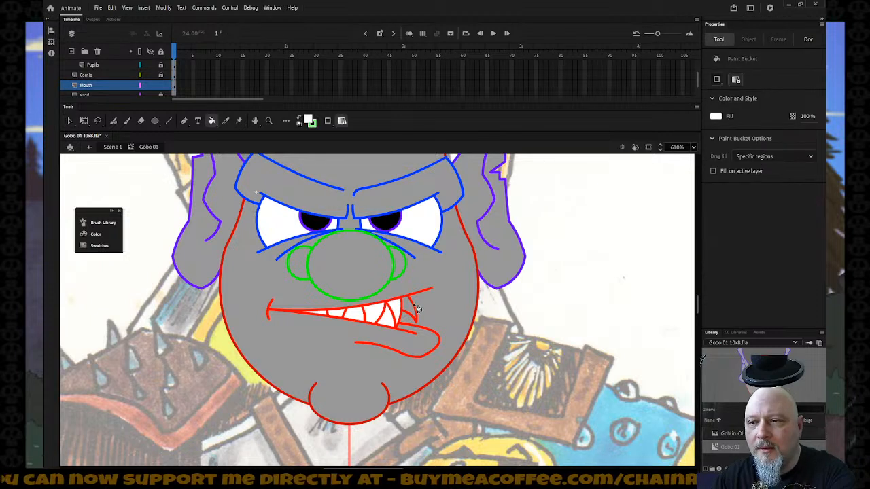
- Unlock all layers and select the artwork on every layer from Nose down to Ears
click(161, 52)
scroll(142, 77, up, 1)
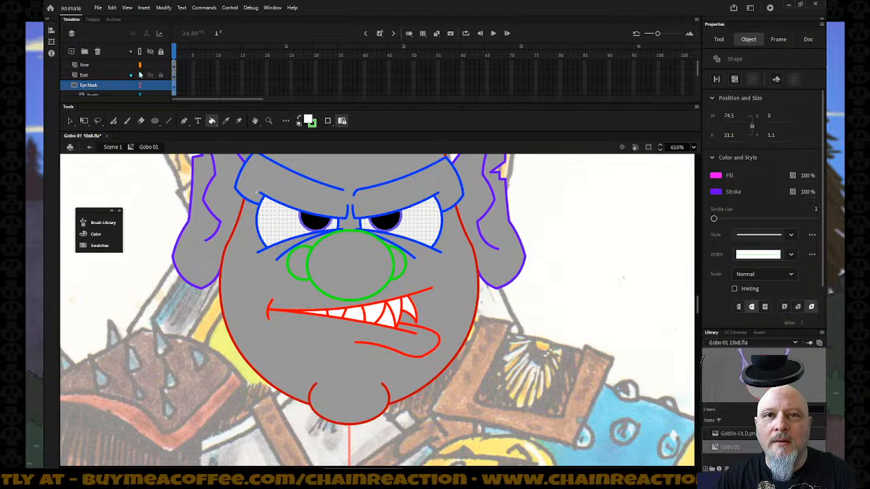
click(113, 64)
scroll(113, 64, down, 2)
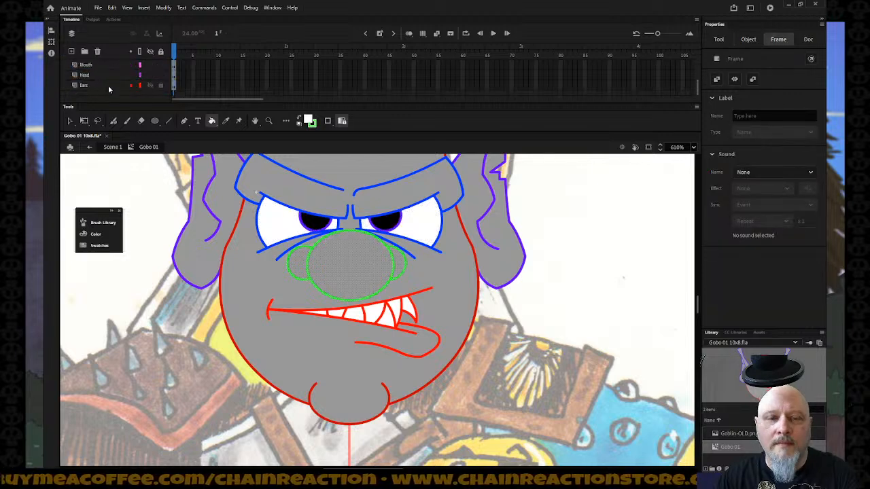
shift+click(109, 85)
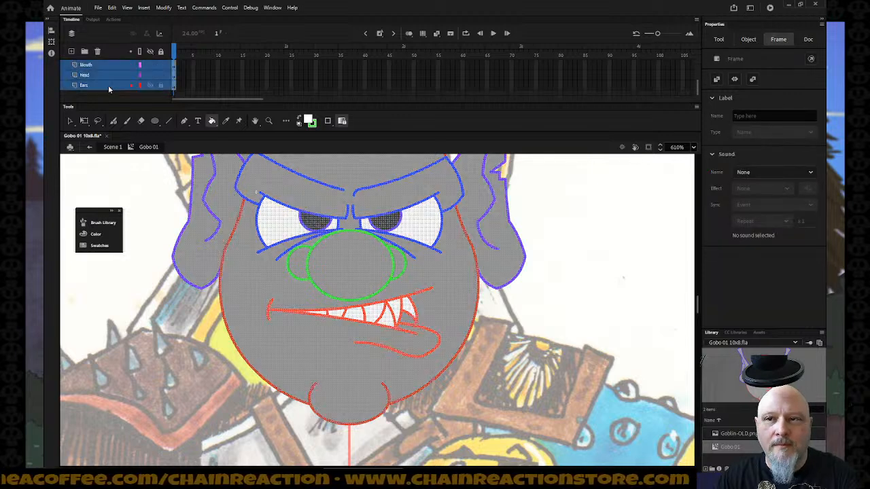
- Try to pick a new colour for the selected artwork and undo the accidental fill change
click(310, 122)
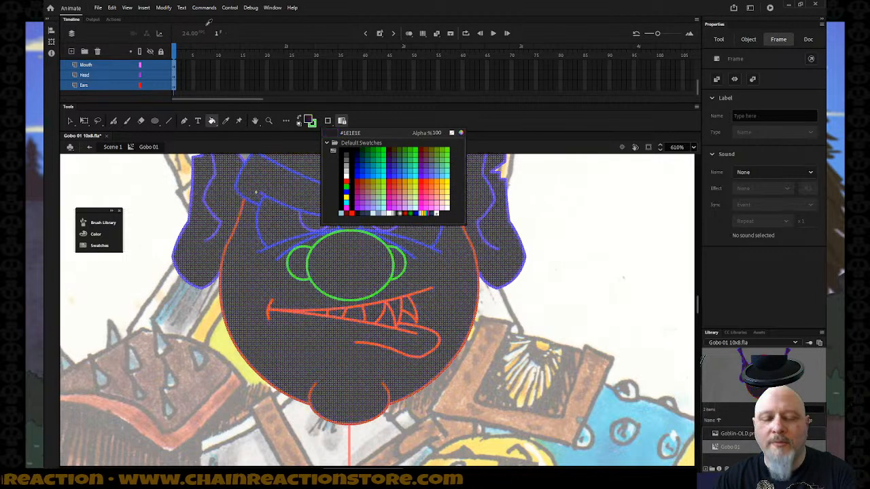
key(Escape)
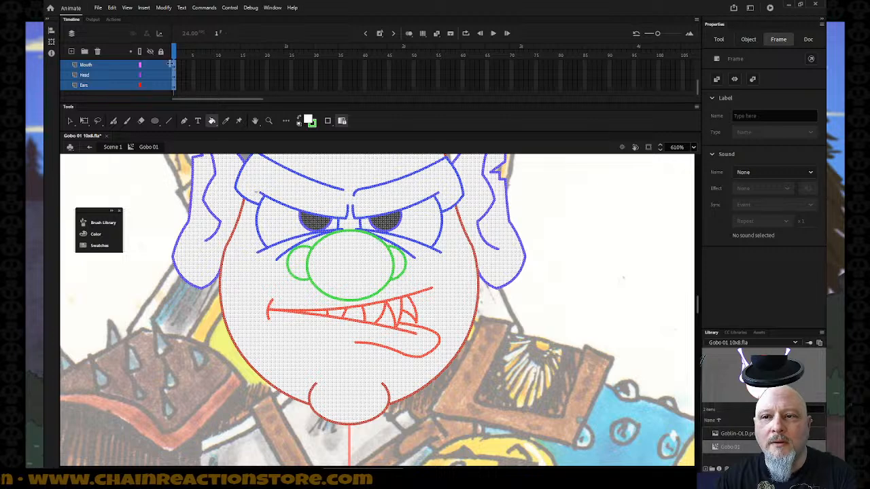
key(ctrl+z)
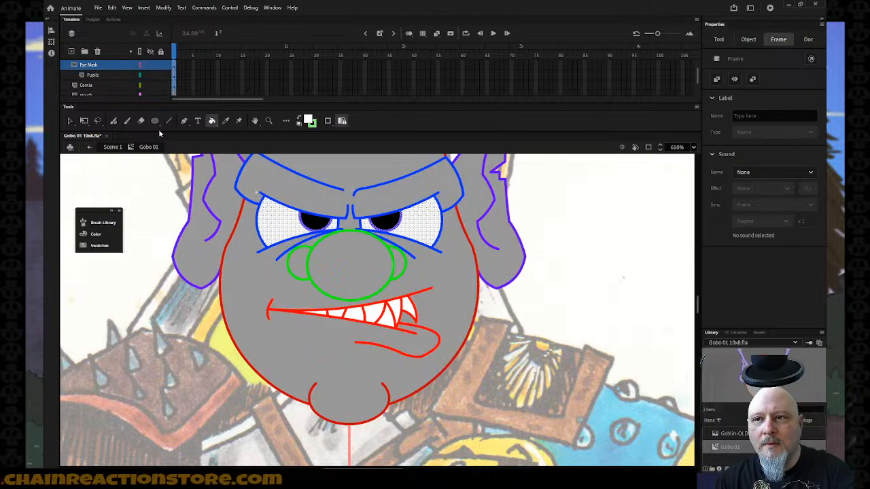
- Select the artwork on every layer from Nose down to Ears, set its stroke colour to black, and deselect everything
click(312, 128)
click(311, 127)
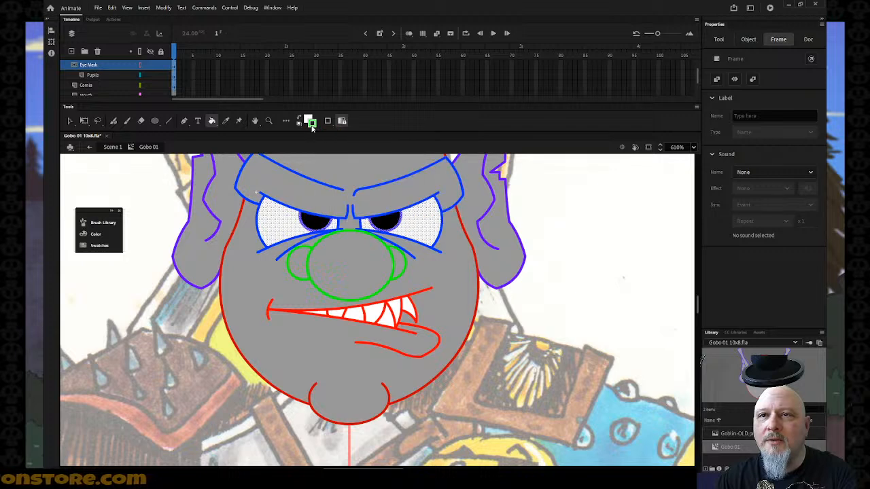
scroll(118, 62, down, 2)
click(115, 65)
scroll(115, 65, down, 2)
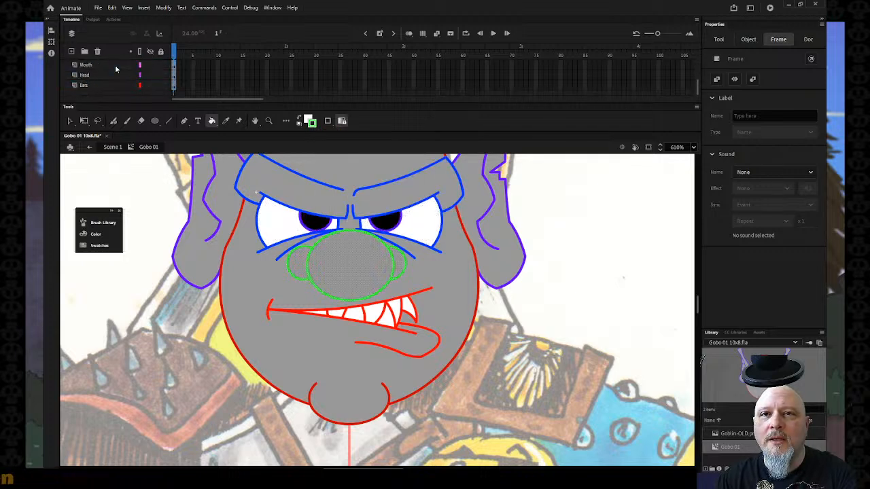
shift+click(113, 84)
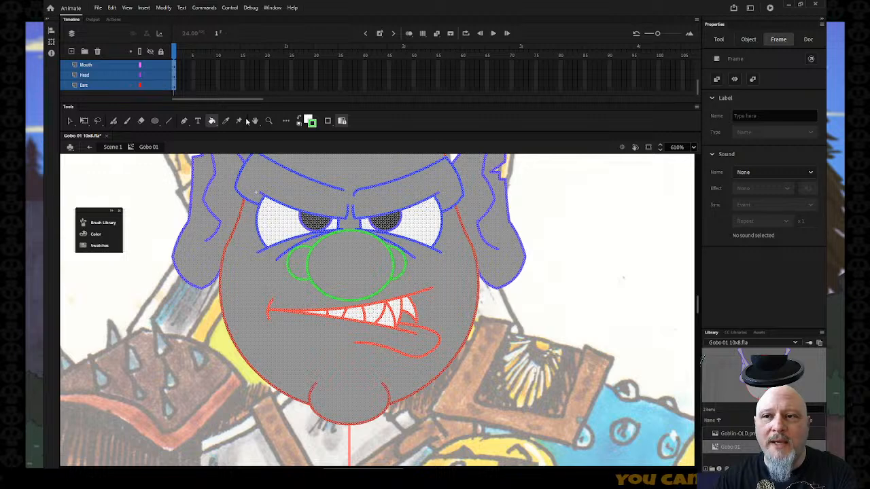
click(313, 123)
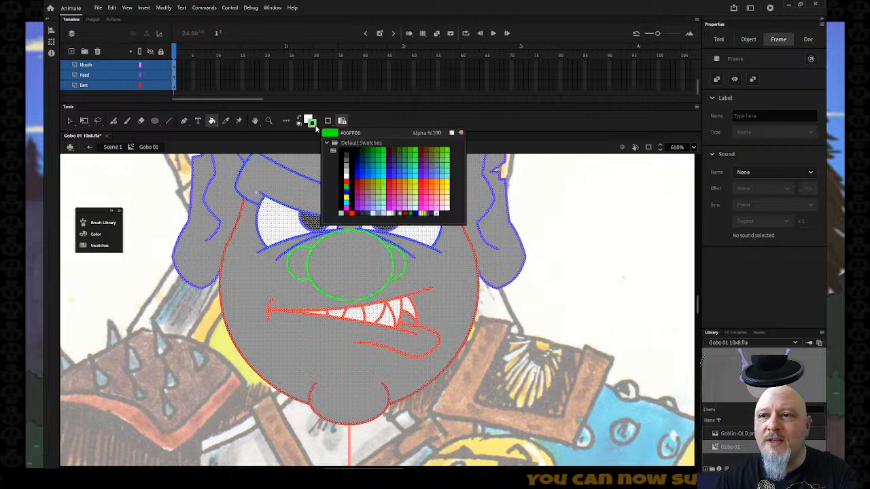
click(349, 149)
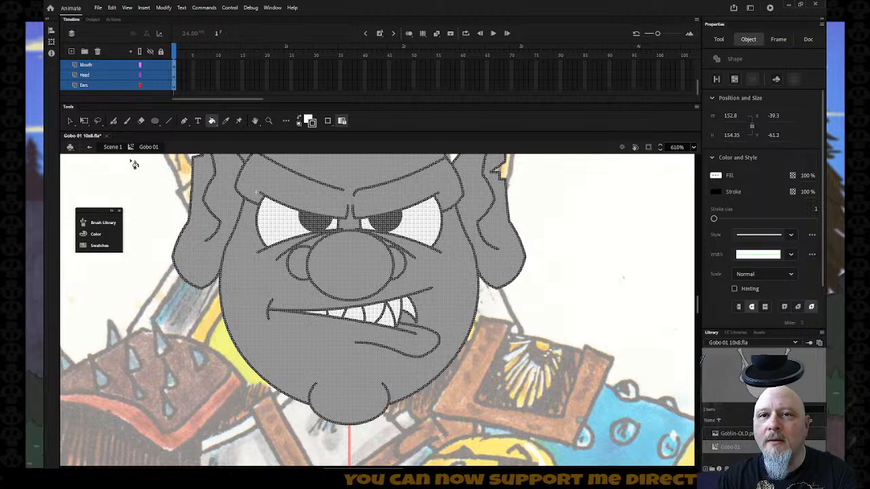
click(117, 85)
click(117, 100)
key(v)
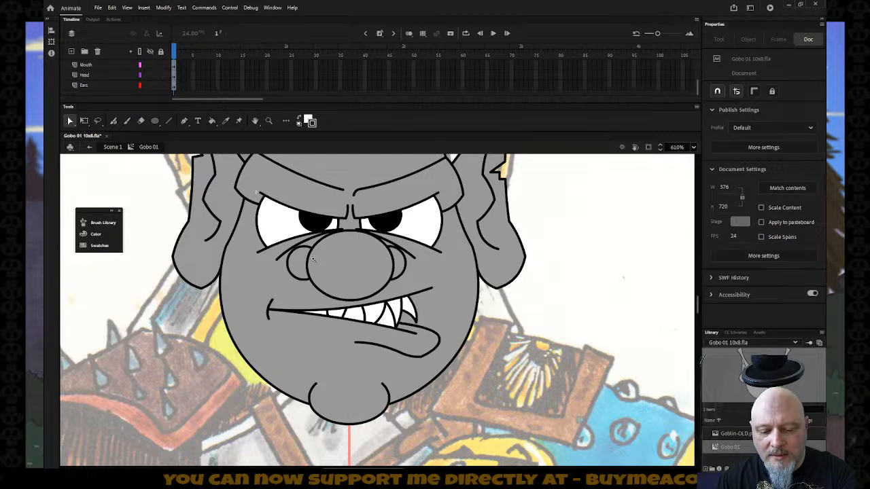
- Return from the Gobo 01 symbol to Scene 1 and view the goblin head together with the full reference drawing
key(z)
alt+click(314, 259)
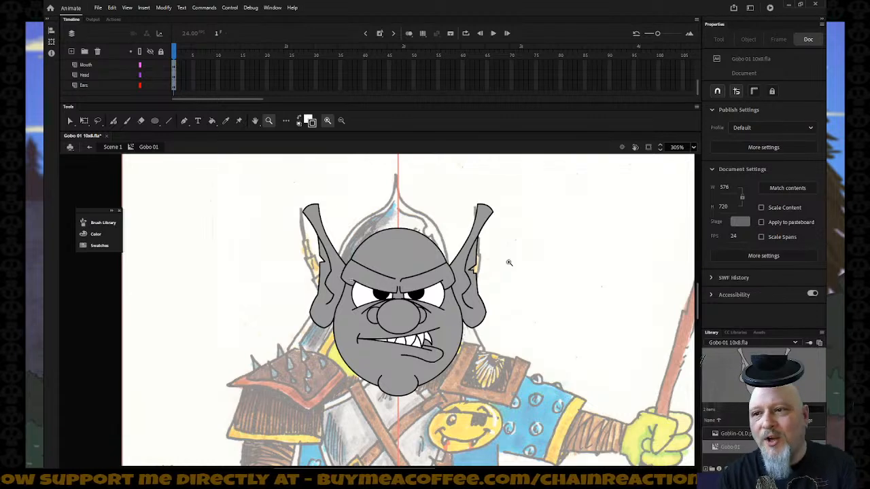
click(96, 147)
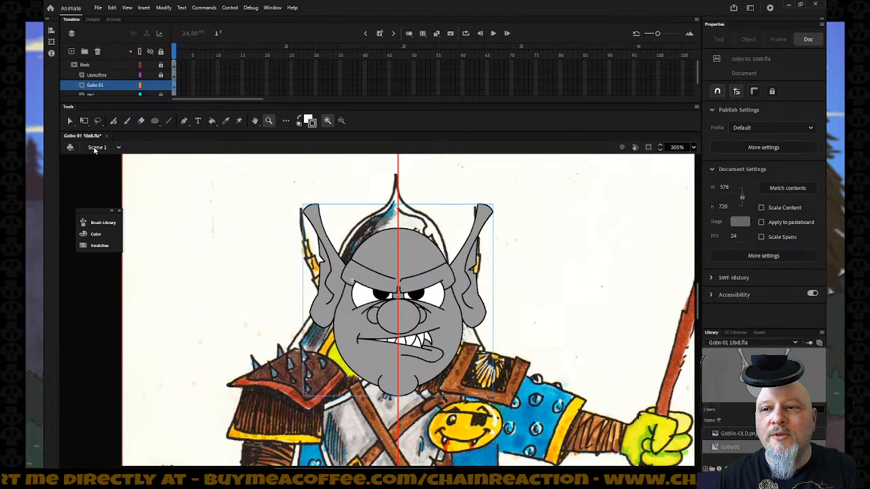
alt+click(314, 231)
scroll(364, 255, down, 4)
scroll(447, 267, up, 2)
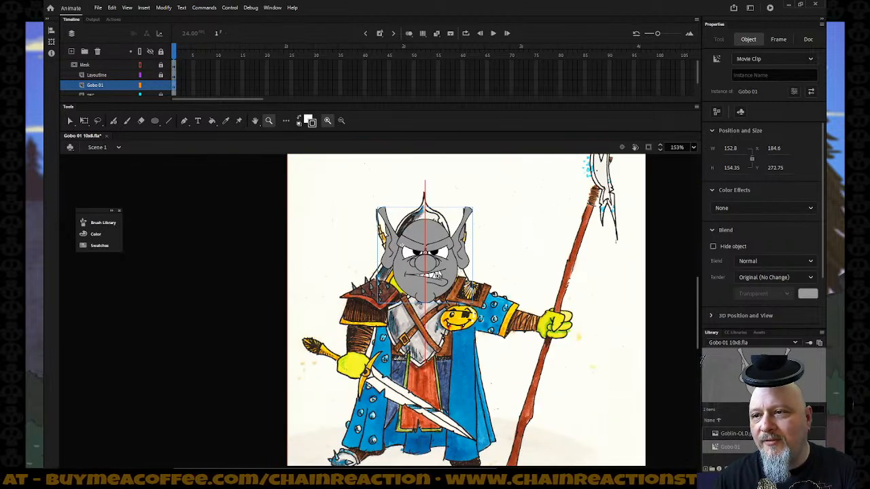
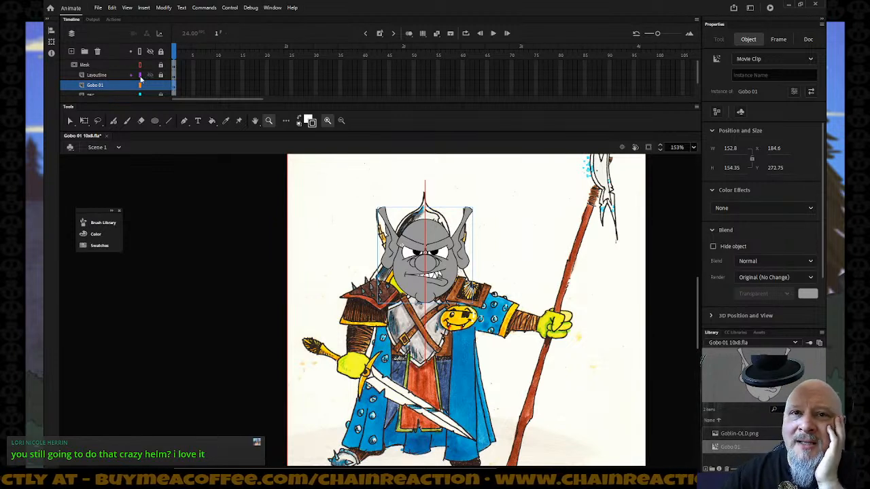
- Compare the new head with the reference drawing by repeatedly hiding and showing the Gobo 01 layer
click(151, 85)
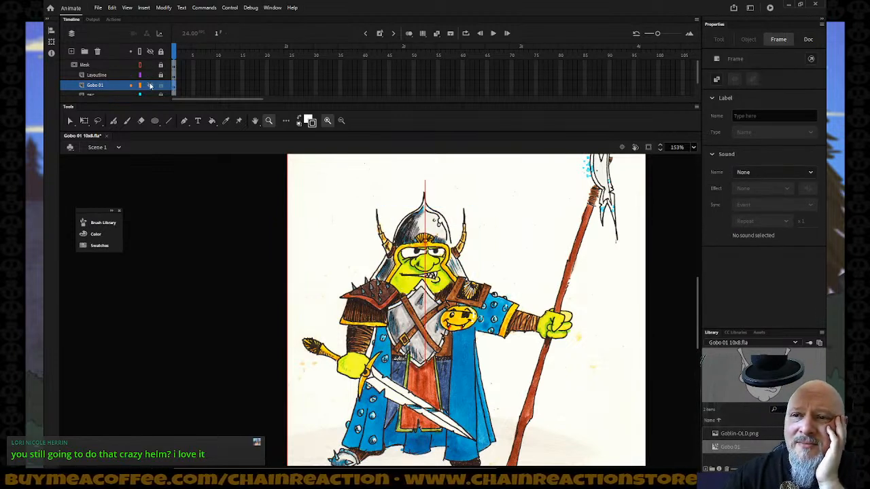
click(151, 86)
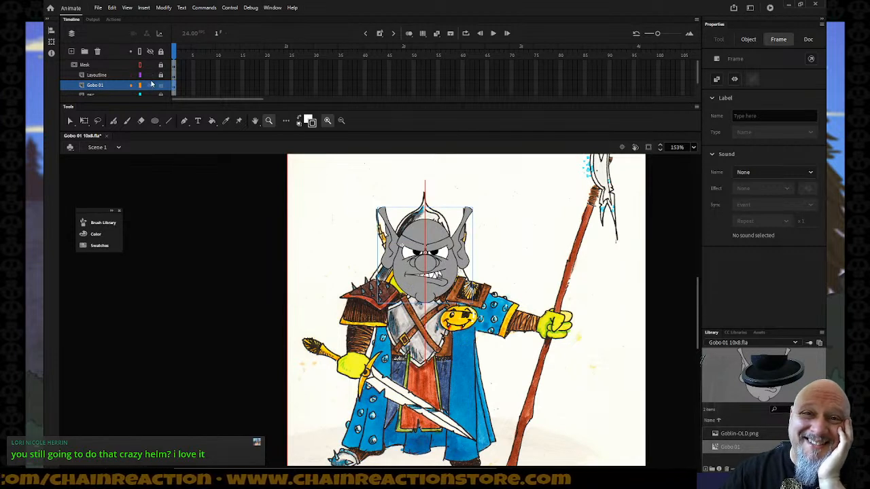
click(151, 85)
click(151, 85)
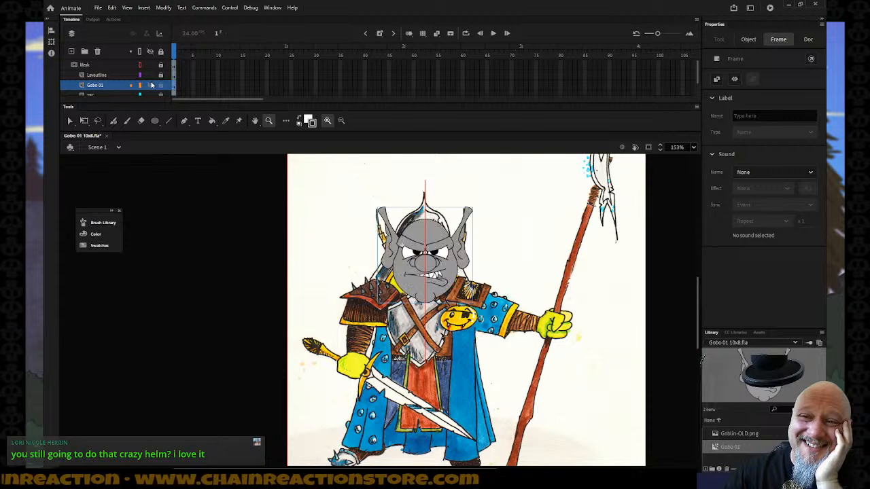
click(151, 85)
click(151, 85)
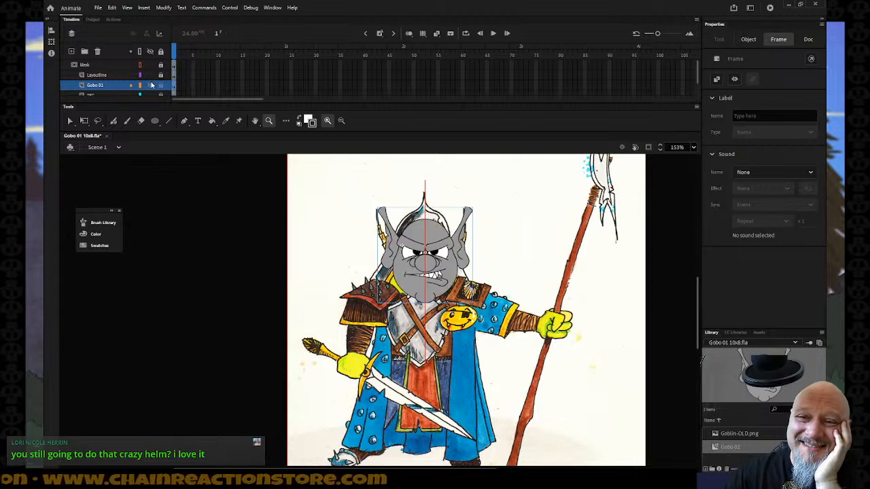
click(151, 85)
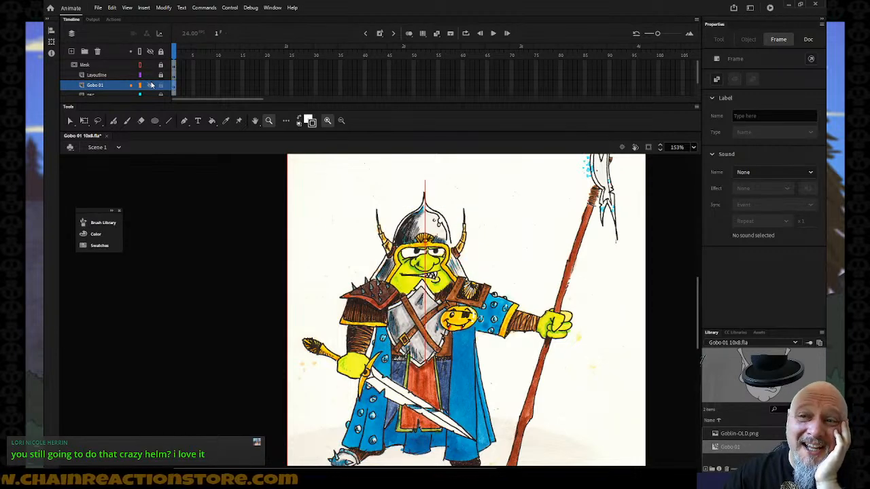
click(151, 85)
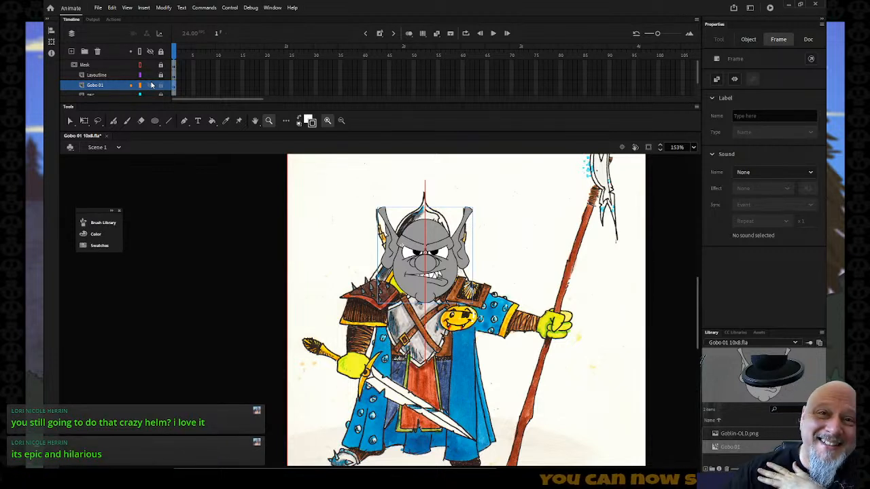
click(151, 85)
click(151, 85)
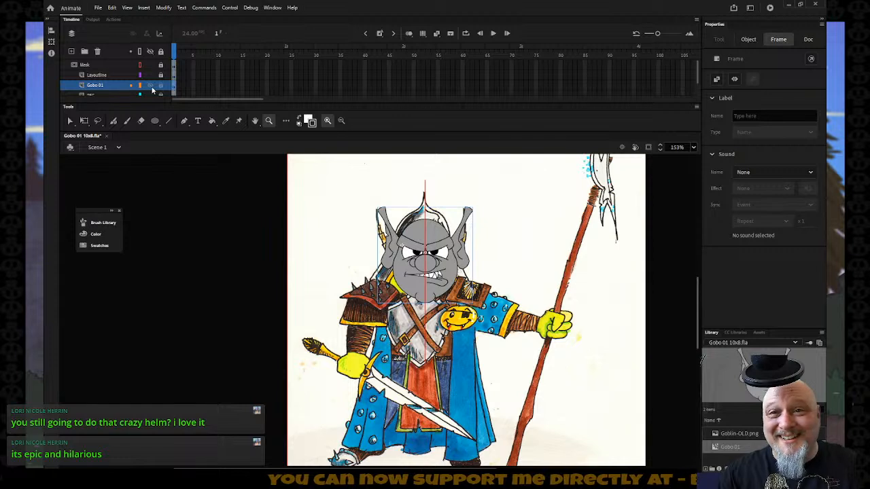
click(151, 85)
click(151, 85)
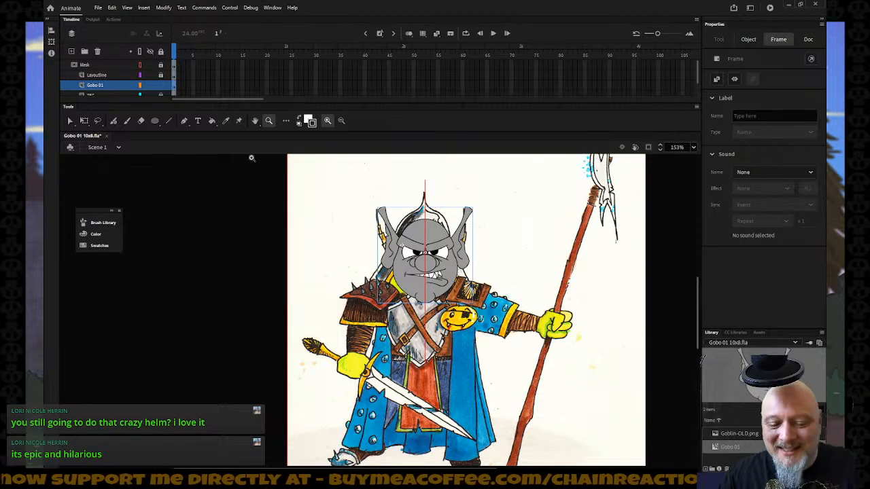
- Try narrowing the whole Gobo 01 instance to about 142 wide in Scene 1, and undo the change
click(83, 120)
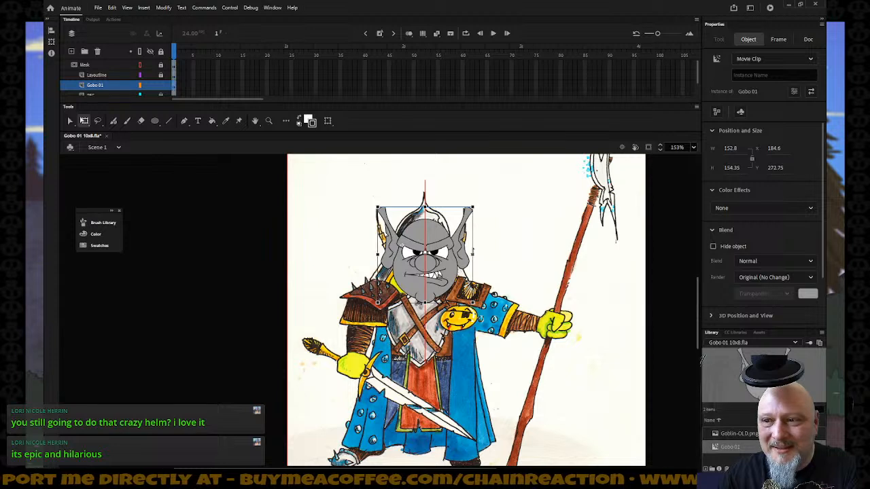
drag(471, 255, 469, 255)
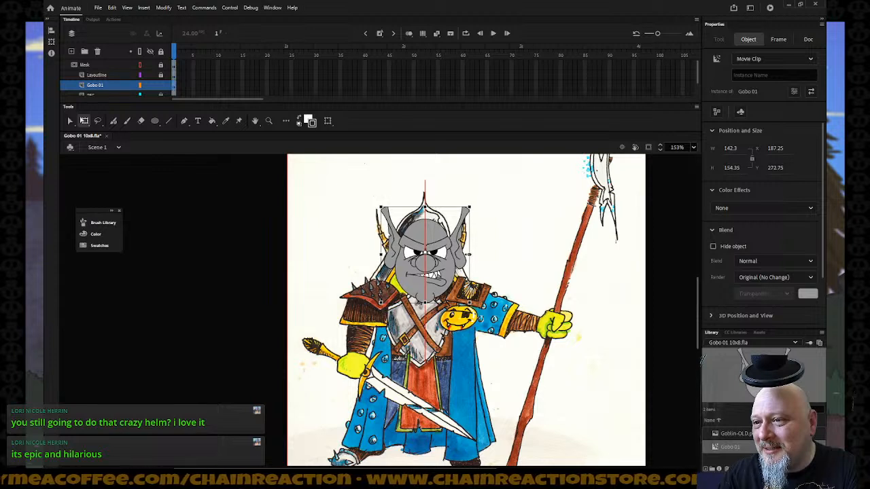
click(496, 248)
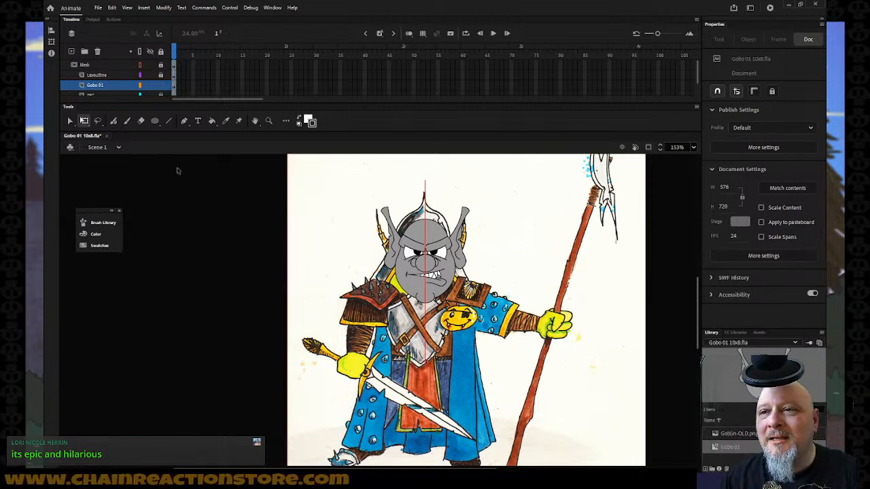
click(366, 207)
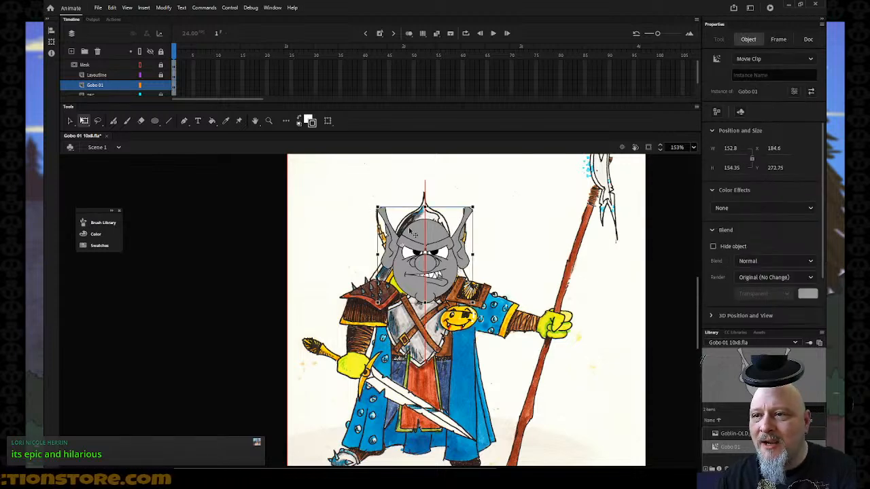
- Open the Gobo 01 symbol for editing and select the artwork on every layer except Pupils
double_click(410, 232)
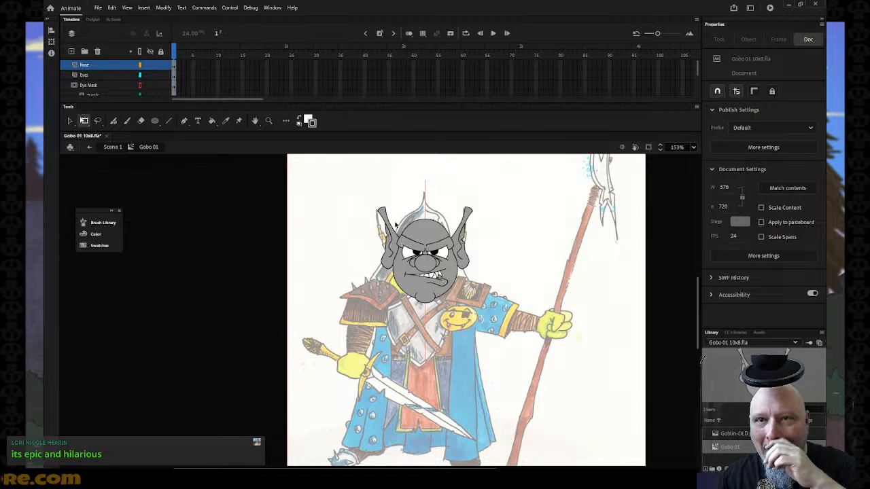
click(119, 66)
scroll(118, 65, down, 2)
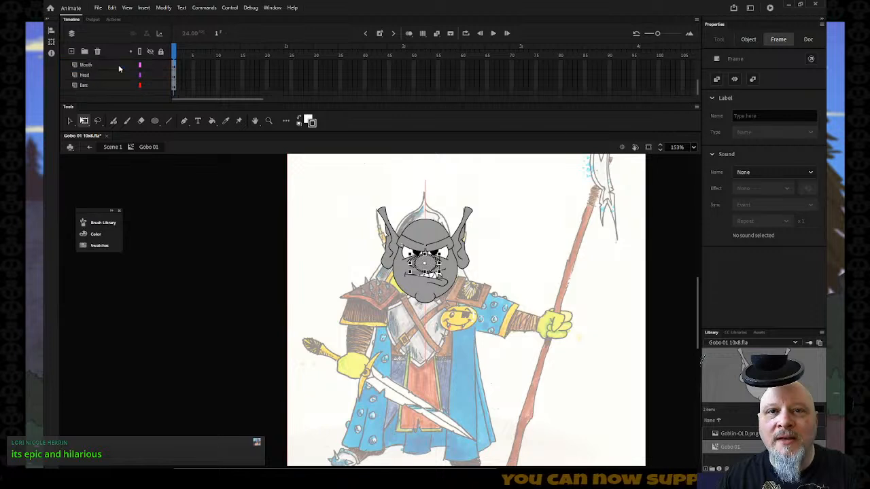
shift+click(115, 85)
scroll(115, 82, up, 2)
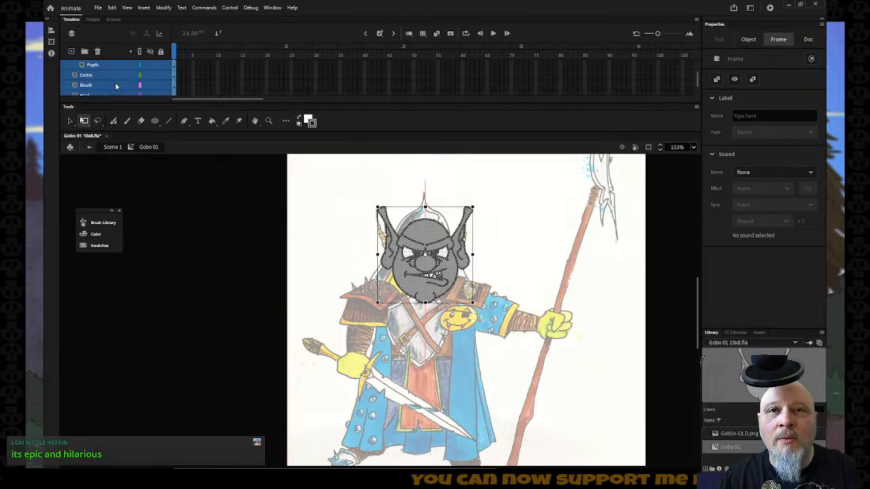
scroll(115, 86, up, 2)
ctrl+click(115, 85)
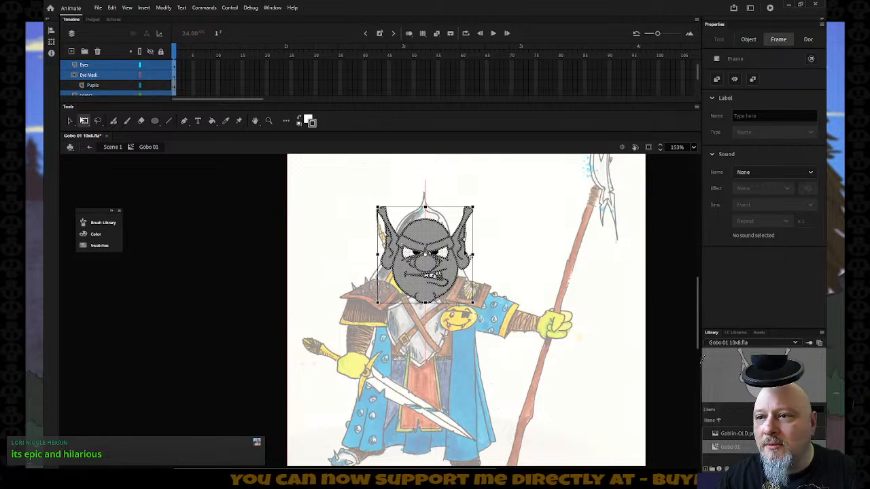
- Narrow the selected head artwork symmetrically to about 140 wide, keeping its height, and deselect it
click(471, 254)
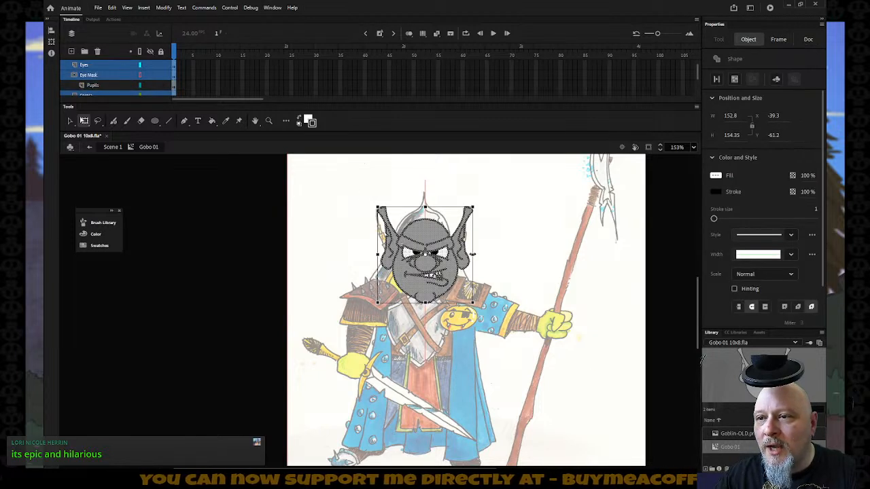
drag(471, 255, 468, 254)
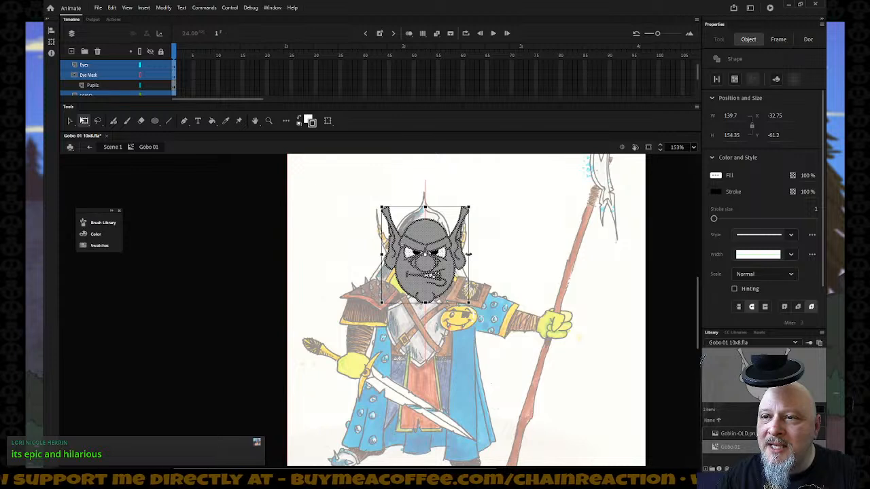
click(499, 255)
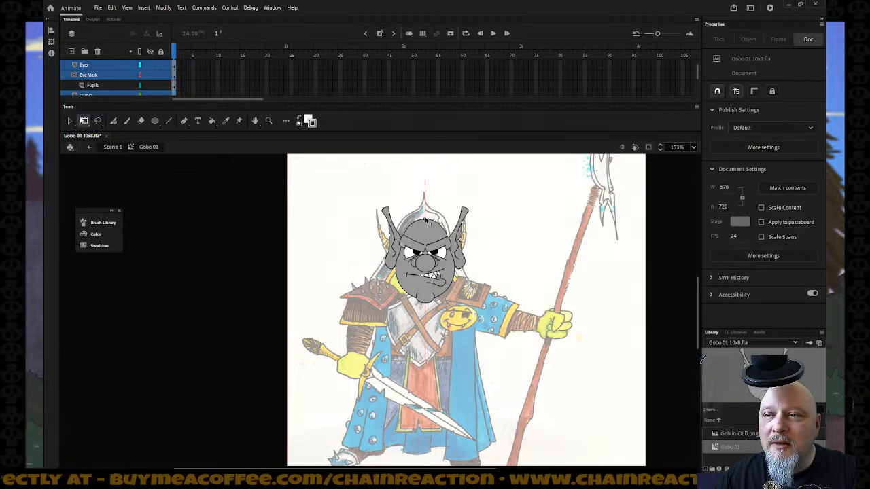
click(482, 236)
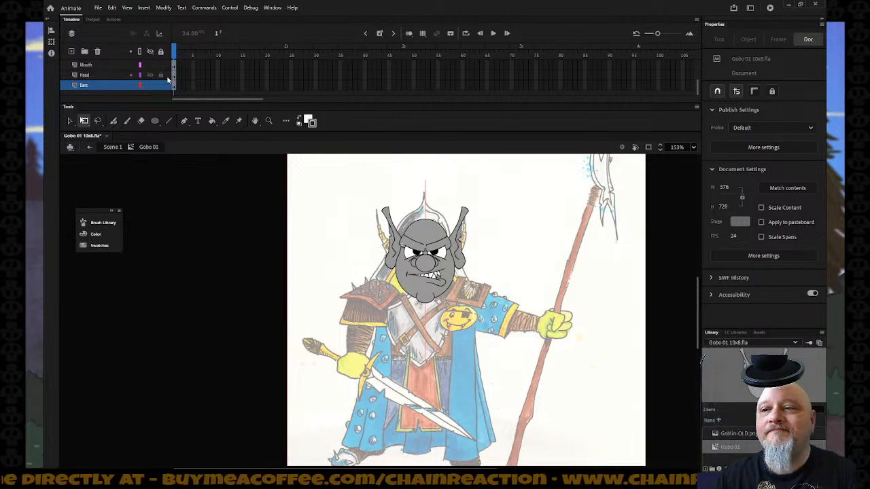
- Insert a new layer, place it beneath the Ears layer, and name it Body
right_click(106, 85)
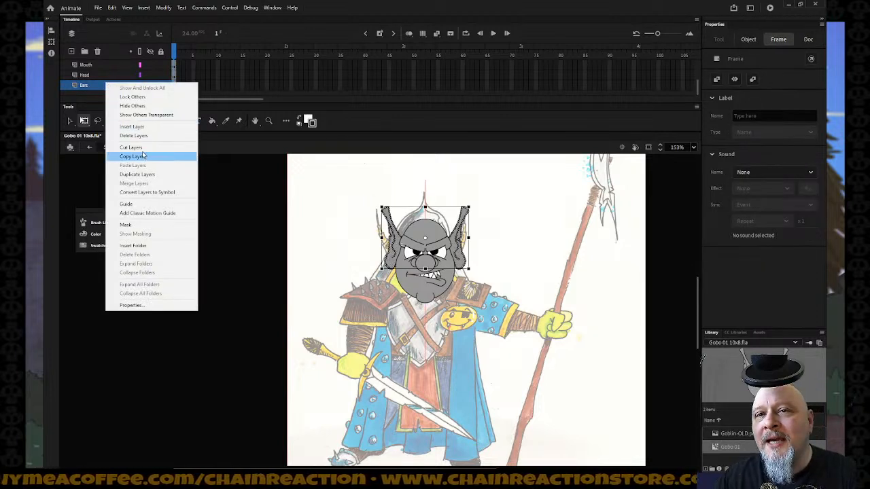
click(132, 126)
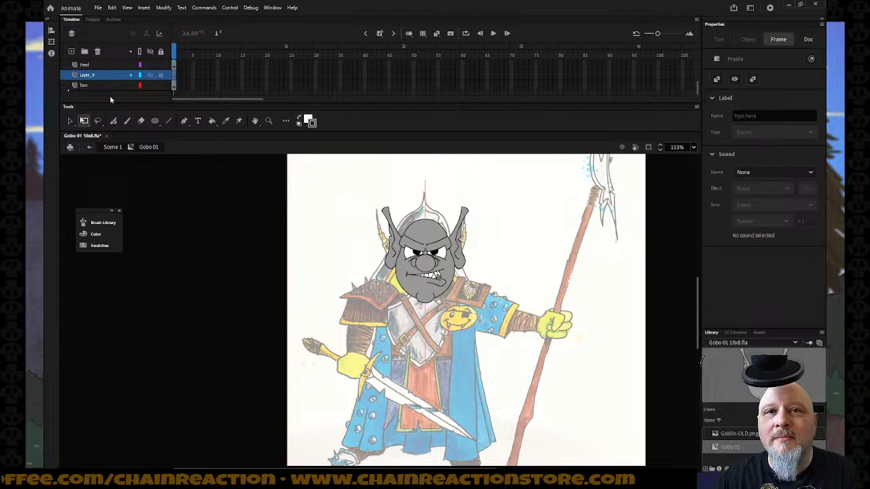
drag(110, 105, 102, 90)
double_click(98, 86)
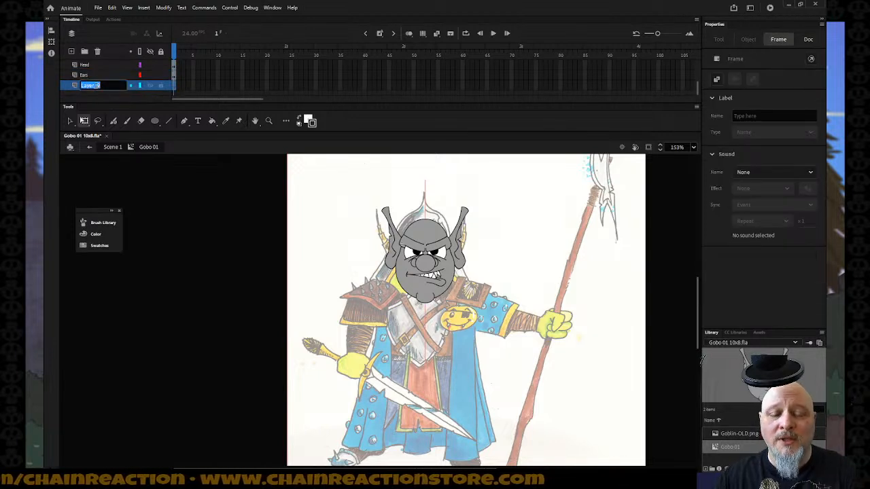
text(Body)
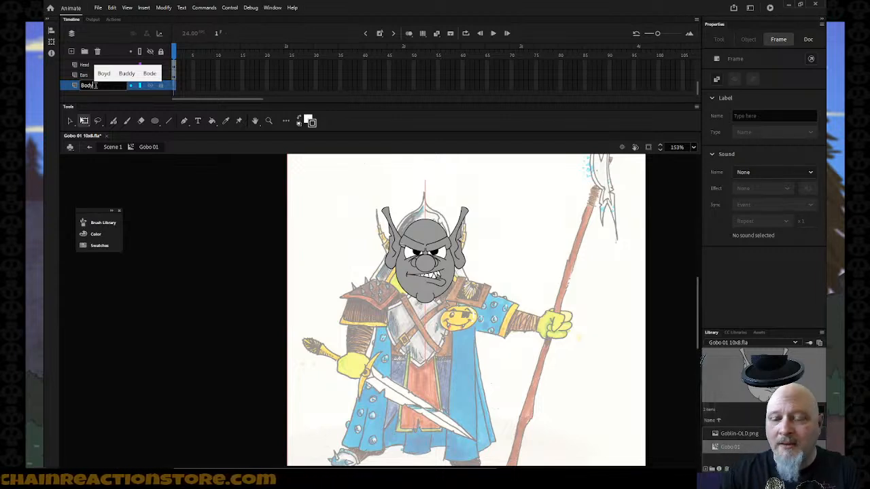
key(Return)
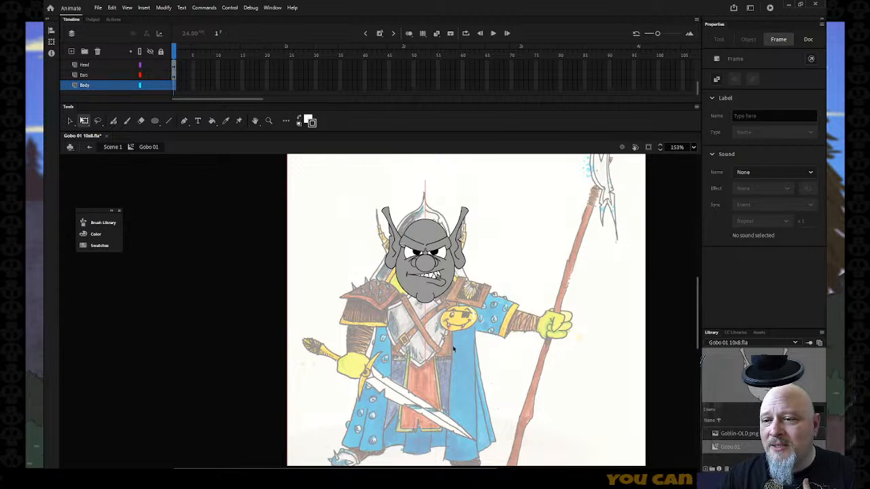
- Examine the reference drawing's overall figure and the smiley-face badge on its chest up close
scroll(558, 333, up, 3)
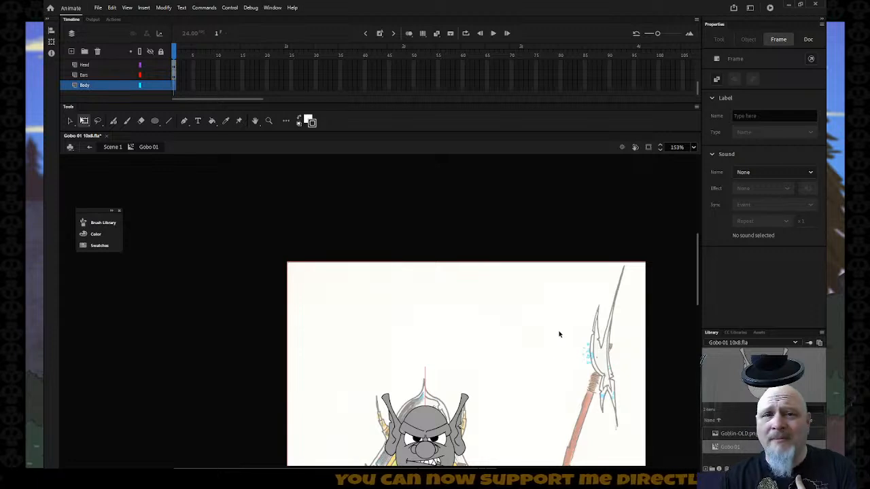
scroll(558, 337, down, 5)
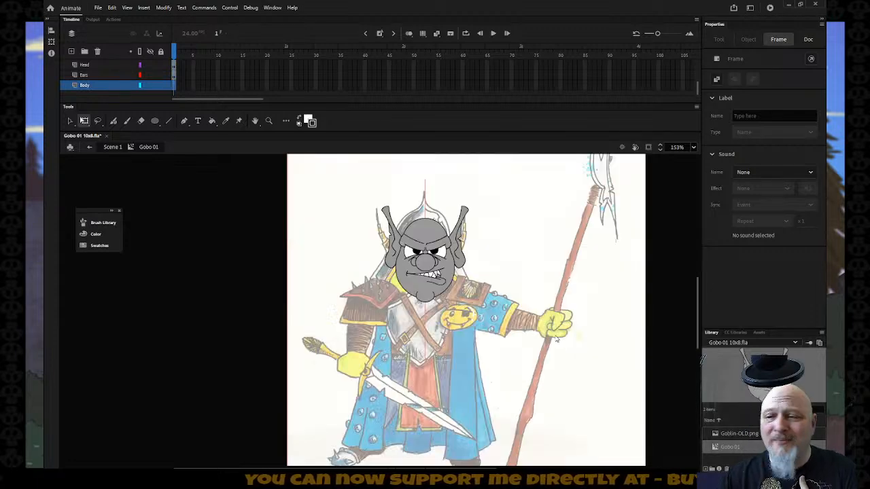
scroll(559, 343, up, 2)
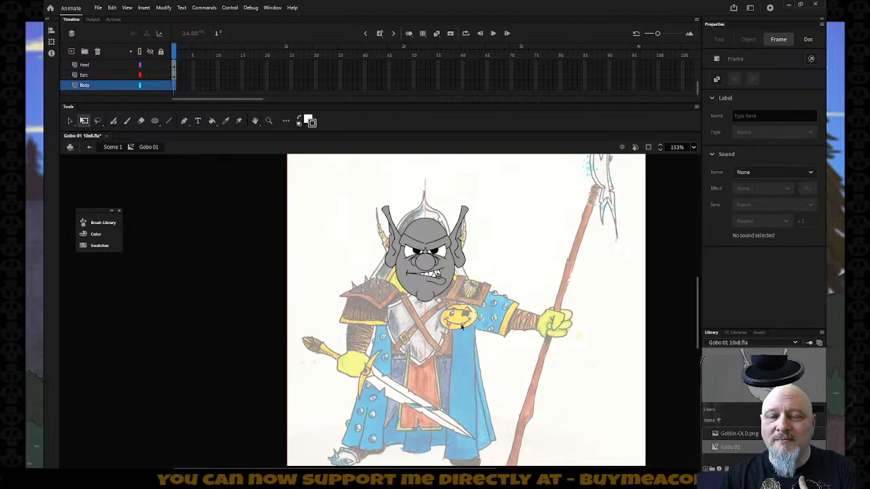
key(z)
drag(432, 340, 488, 301)
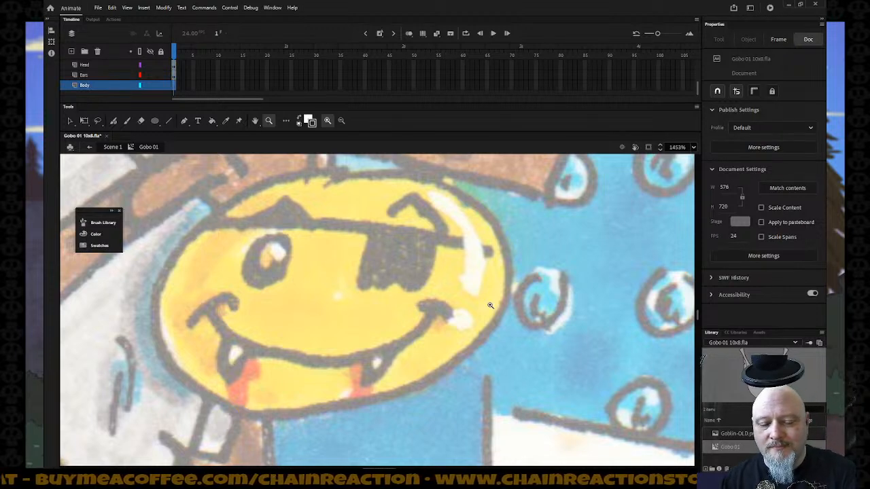
alt+click(491, 311)
alt+click(493, 319)
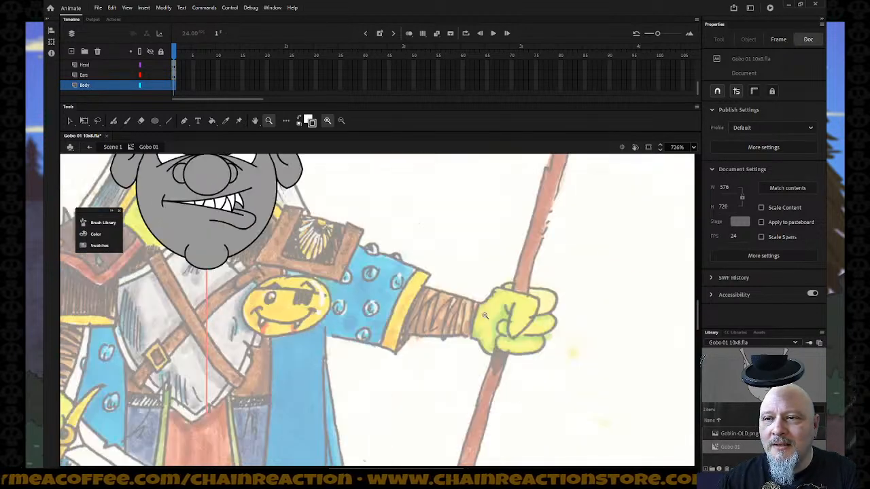
alt+click(409, 313)
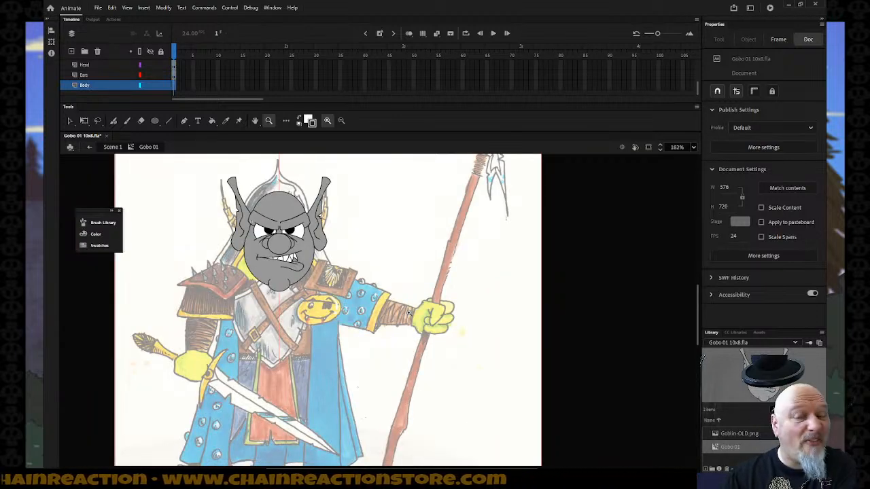
scroll(379, 325, down, 3)
scroll(379, 324, up, 3)
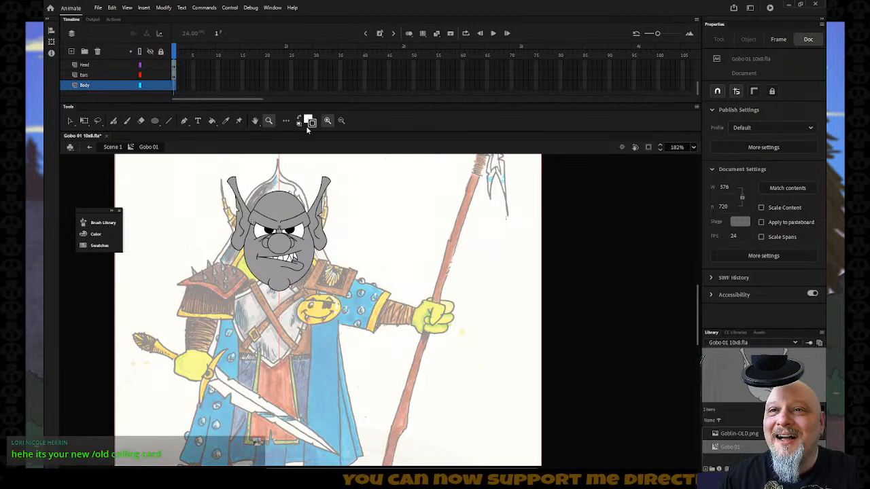
- Draw a circle about 111 wide over the goblin's torso on the Body layer, with a #0000FF stroke and no fill
click(310, 121)
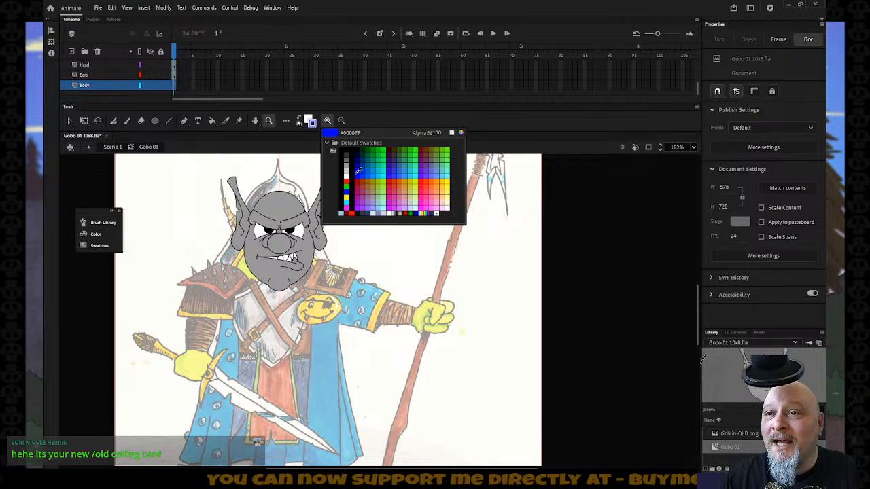
click(358, 171)
key(o)
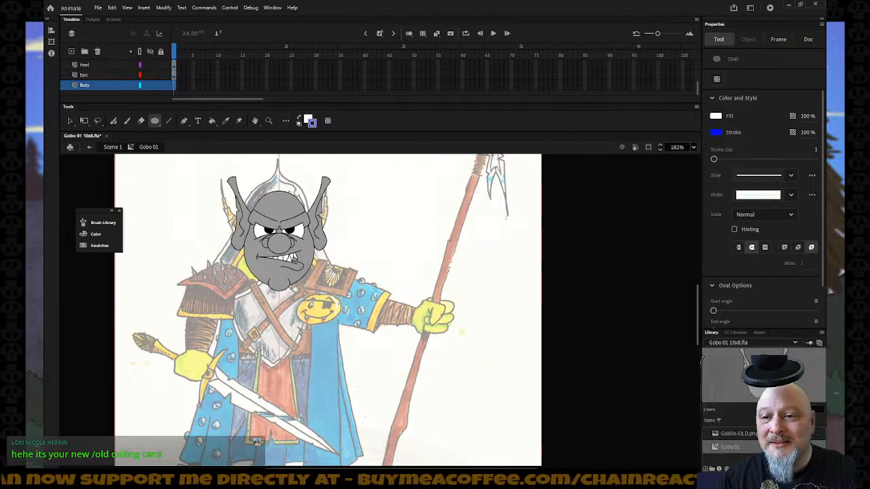
drag(227, 282, 265, 318)
key(ctrl+z)
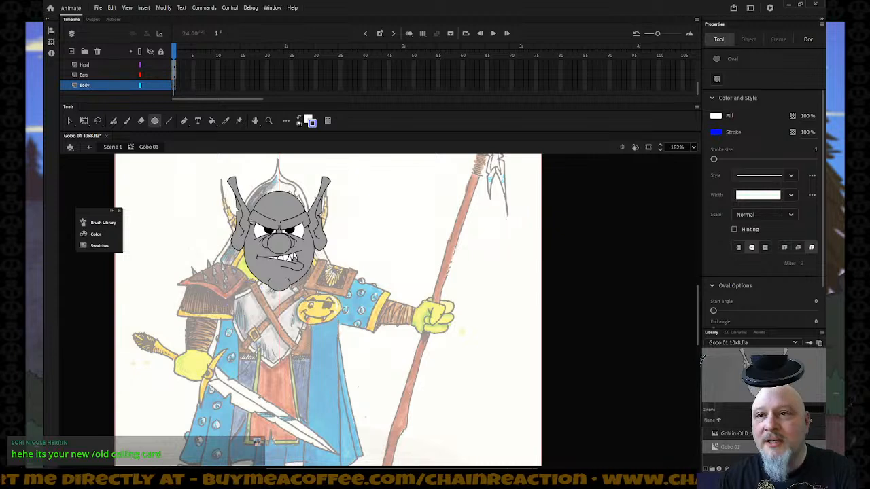
click(307, 121)
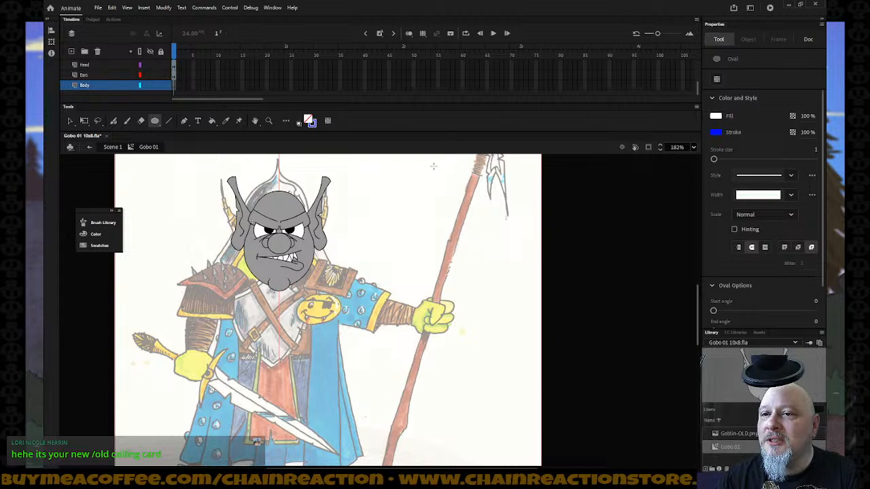
click(452, 132)
drag(240, 308, 325, 390)
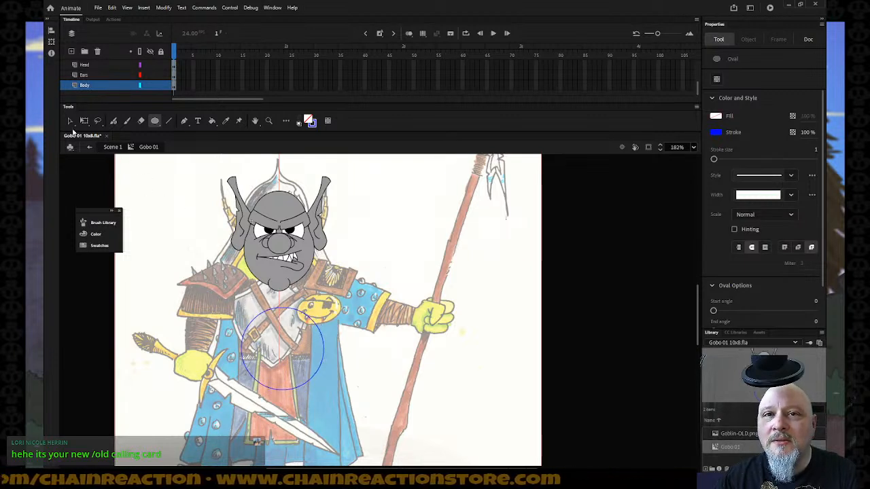
- Centre the torso circle on the red vertical line and enlarge it from its centre to about 124 wide
key(v)
click(278, 307)
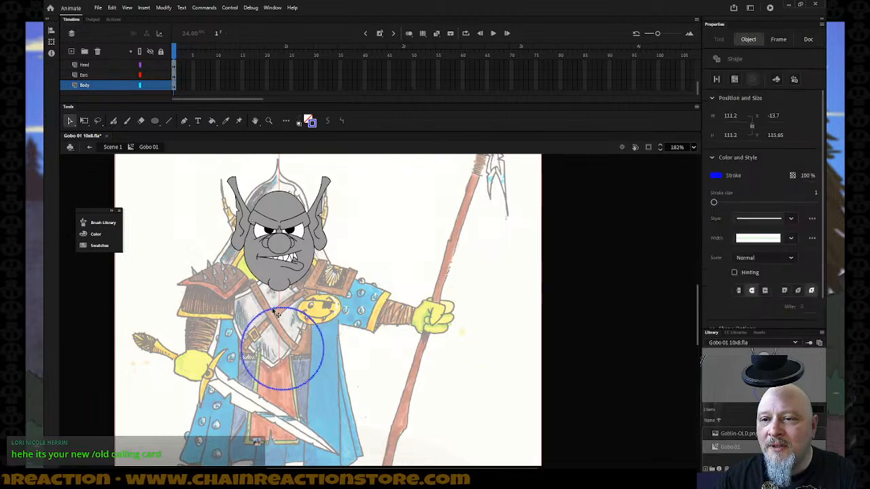
key(q)
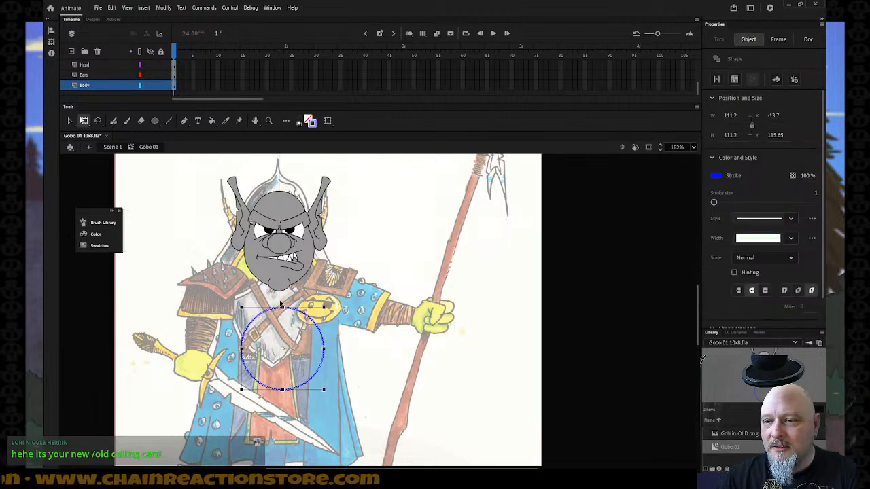
key(shift+Left)
key(Left)
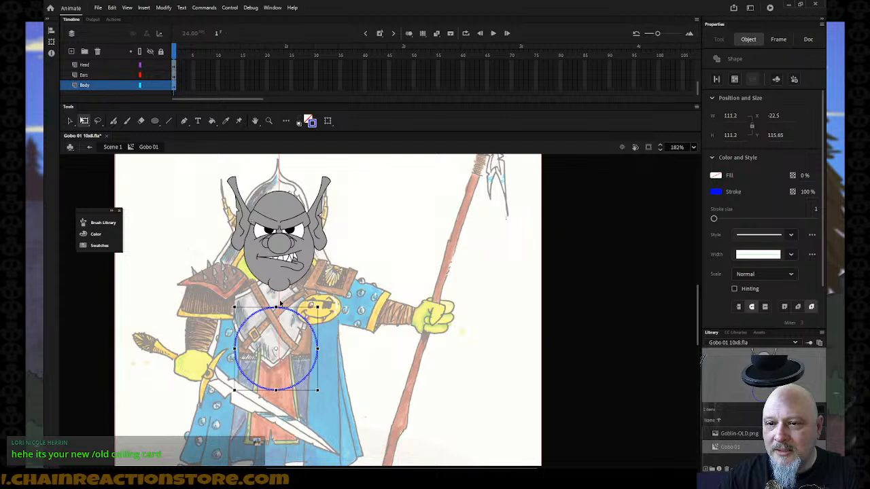
key(Right)
key(Right)
key(Right)
key(Right)
key(Right)
key(Right)
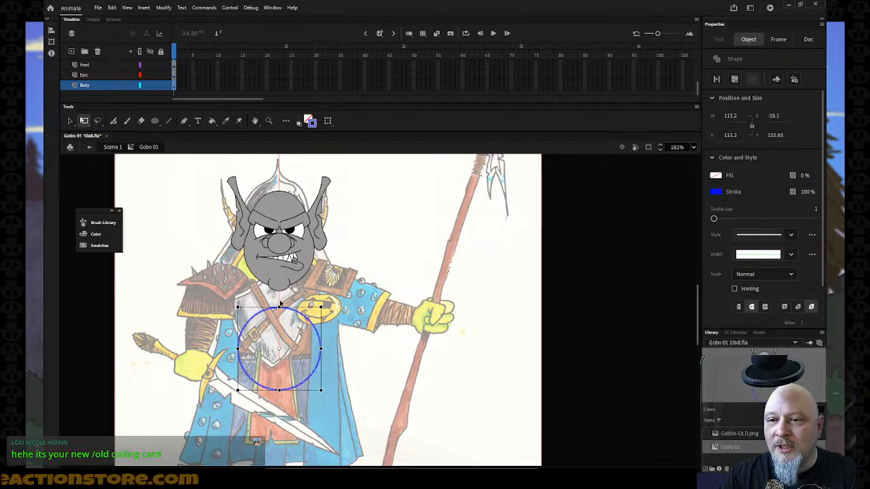
key(Up)
key(Up)
key(Up)
key(Up)
key(Up)
key(Up)
key(Up)
key(Up)
key(Up)
key(Up)
key(Up)
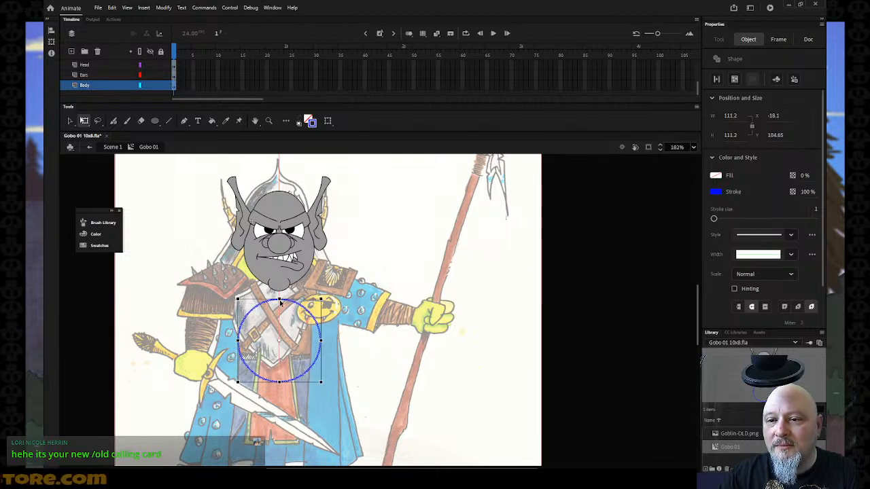
key(Right)
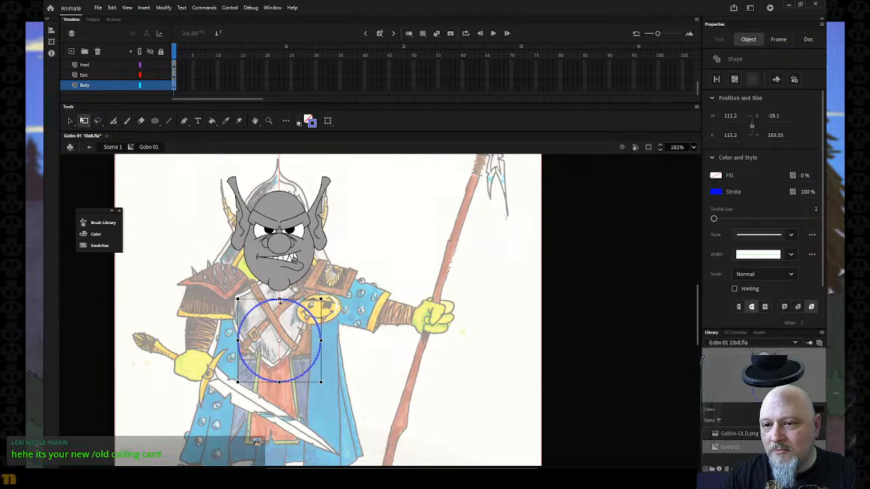
key(Left)
key(Down)
key(Down)
key(Down)
key(Down)
key(Down)
key(Down)
key(Down)
key(Down)
key(Down)
key(Down)
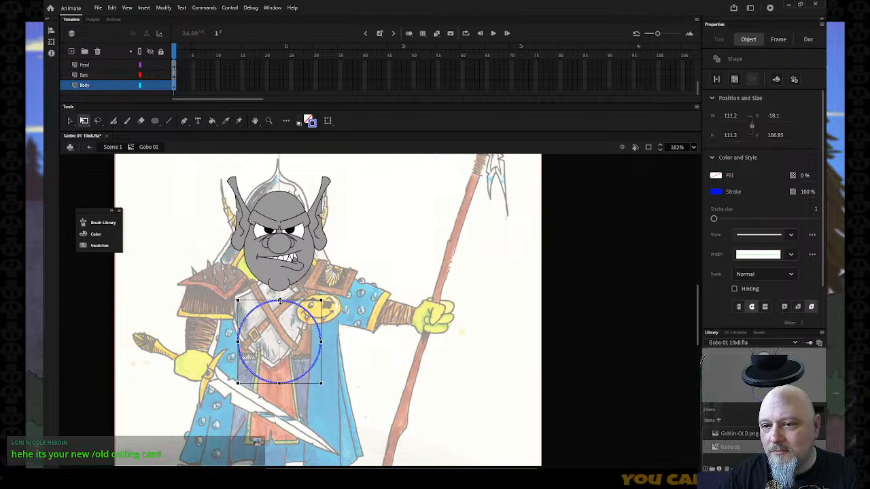
key(Down)
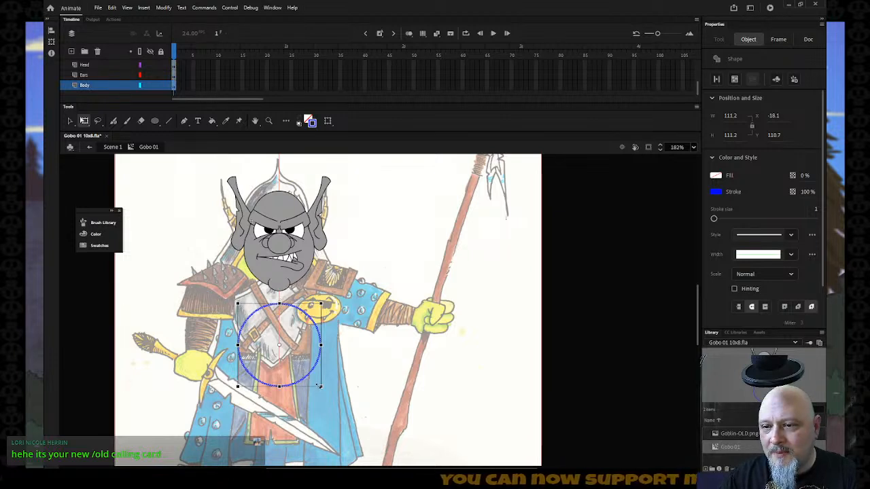
drag(320, 386, 323, 392)
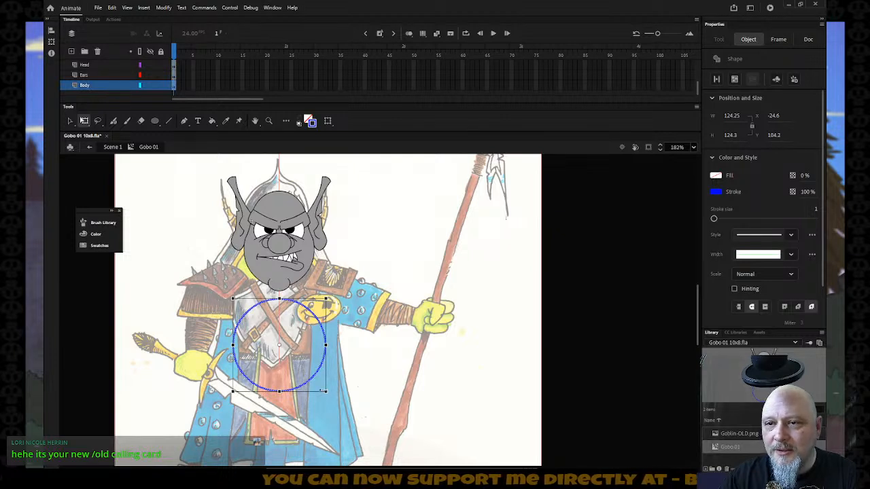
- Duplicate the torso circle beside the figure and shrink the copy proportionally to about 88 wide
click(71, 121)
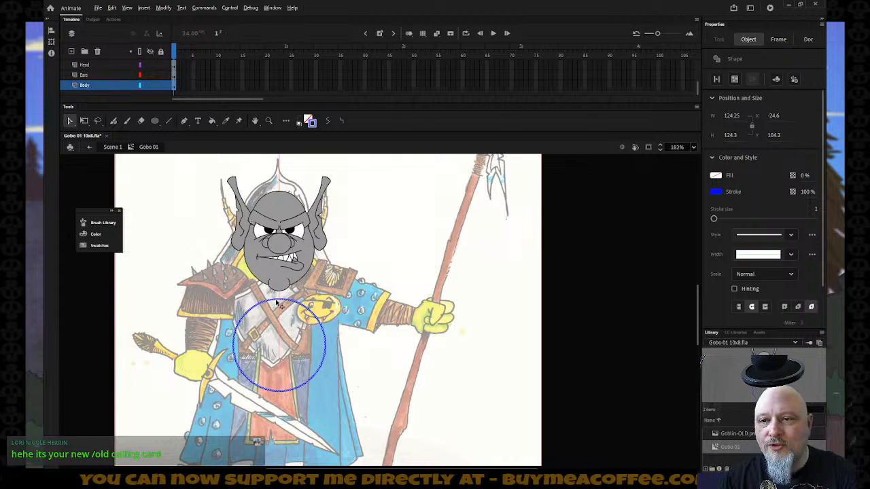
drag(294, 307, 432, 307)
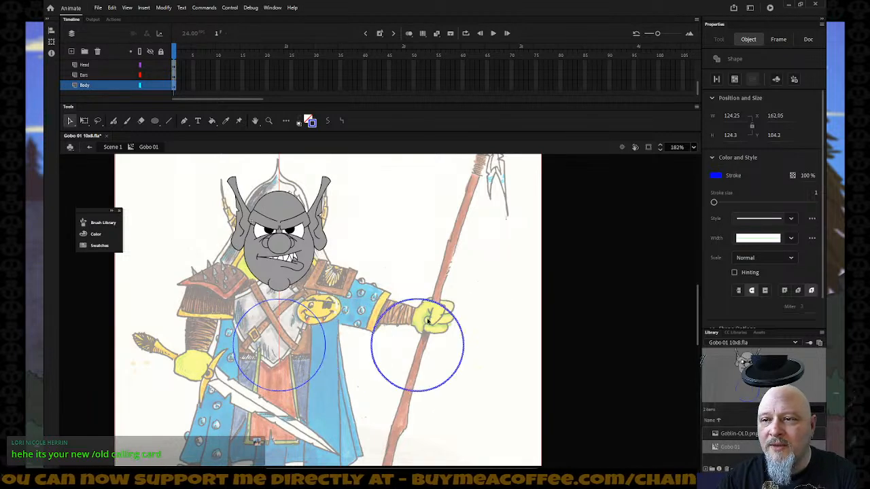
key(q)
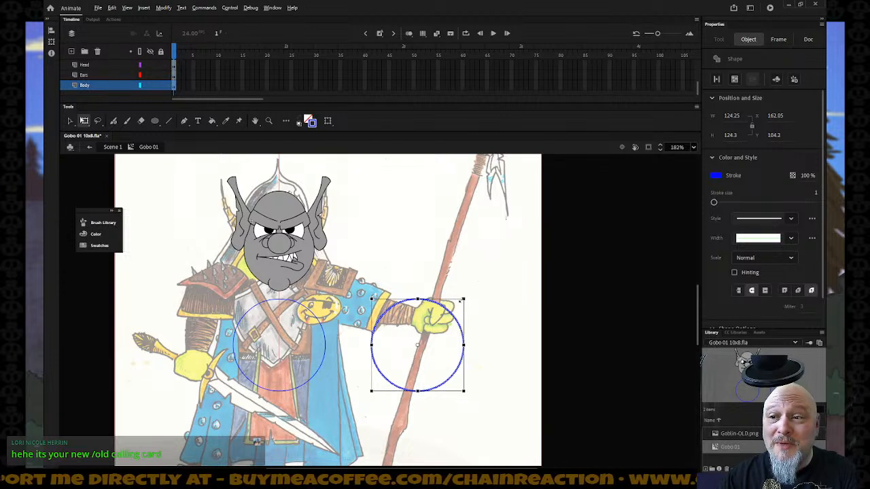
drag(464, 299, 444, 327)
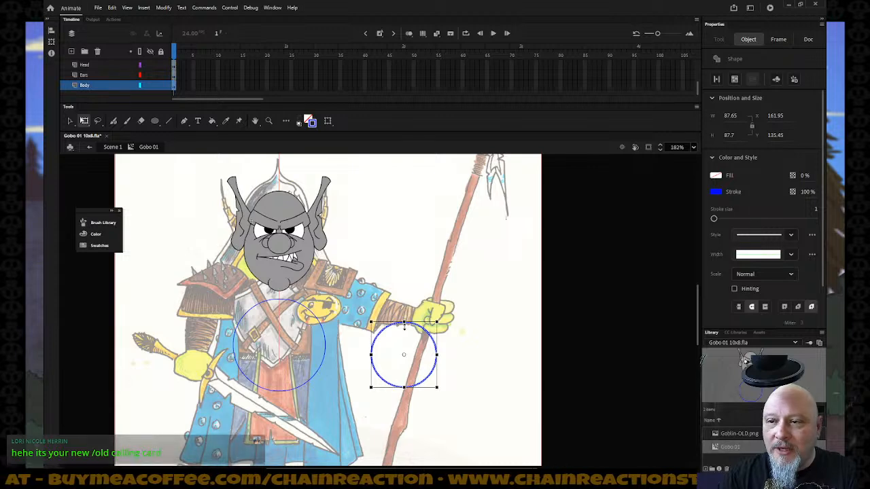
- Position the smaller circle under the chin at about X -6.35, Y 60.65, centred above and overlapping the large circle, and deselect it
drag(404, 377, 405, 328)
key(shift+Left)
key(shift+Left)
key(shift+Left)
key(shift+Left)
key(shift+Left)
key(shift+Left)
key(shift+Left)
key(shift+Left)
key(shift+Left)
key(shift+Left)
key(shift+Left)
key(shift+Left)
key(shift+Left)
key(shift+Left)
key(shift+Left)
key(shift+Left)
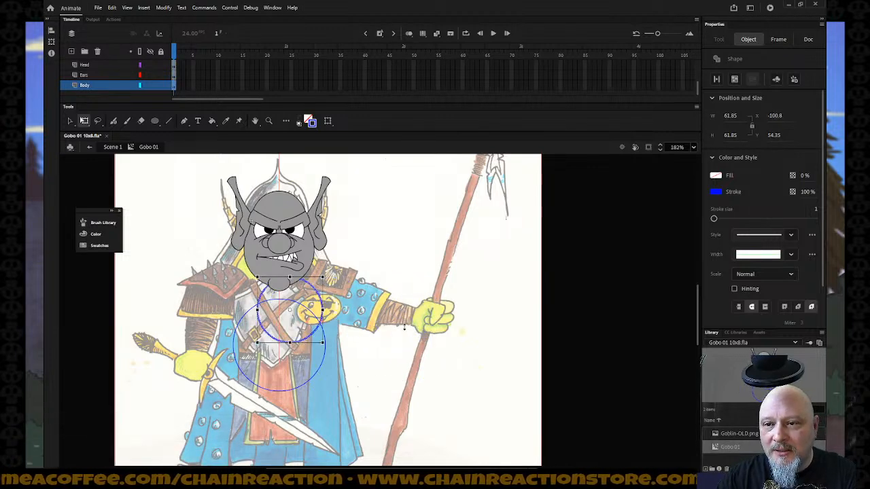
key(Left)
key(Left)
key(Left)
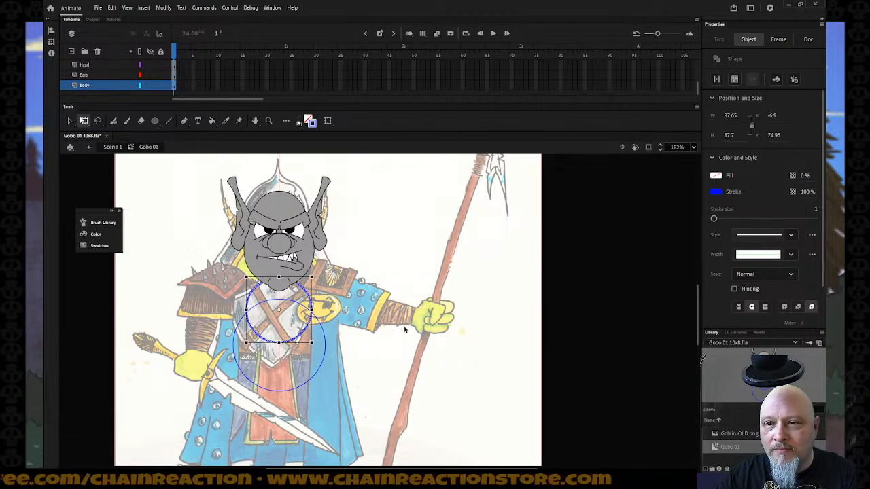
key(shift+Up)
key(Up)
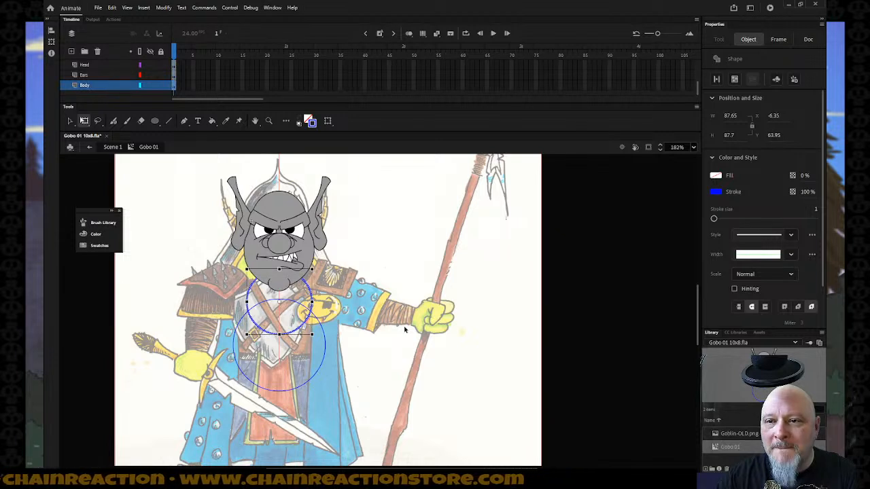
key(shift+Up)
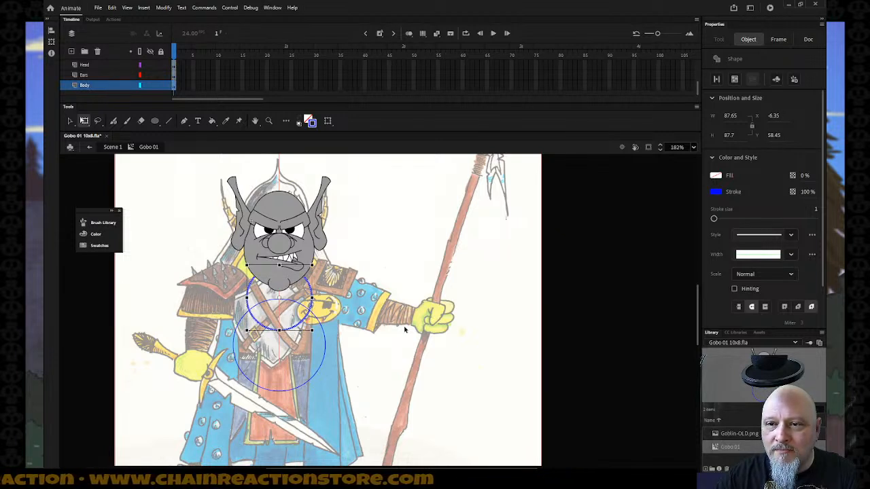
key(Down)
key(Down)
key(Down)
key(Down)
key(Down)
key(Down)
key(Down)
key(Down)
key(Down)
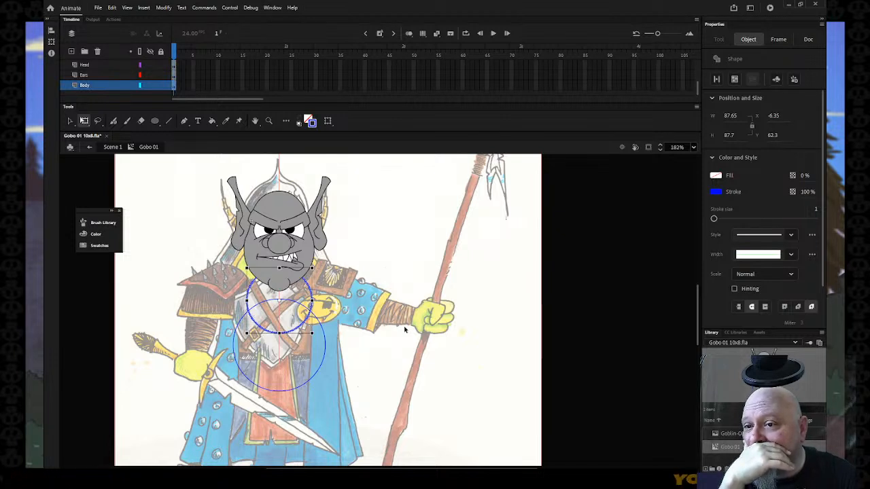
key(Up)
key(Up)
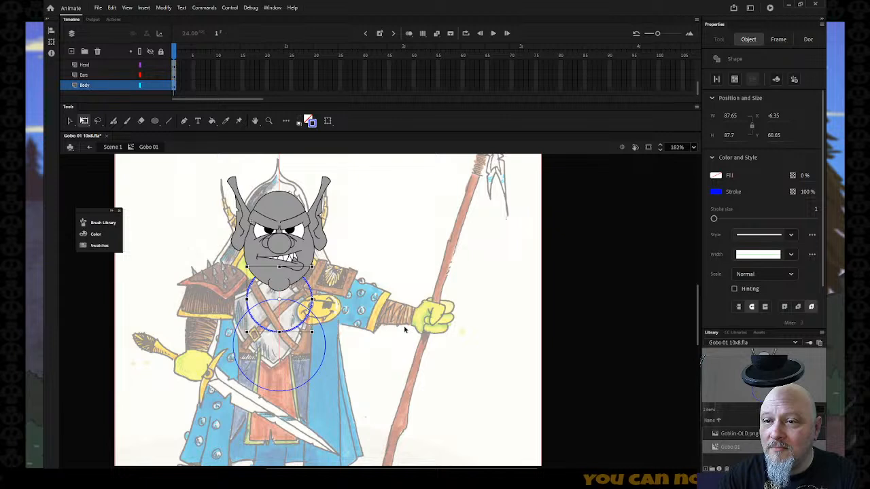
click(369, 348)
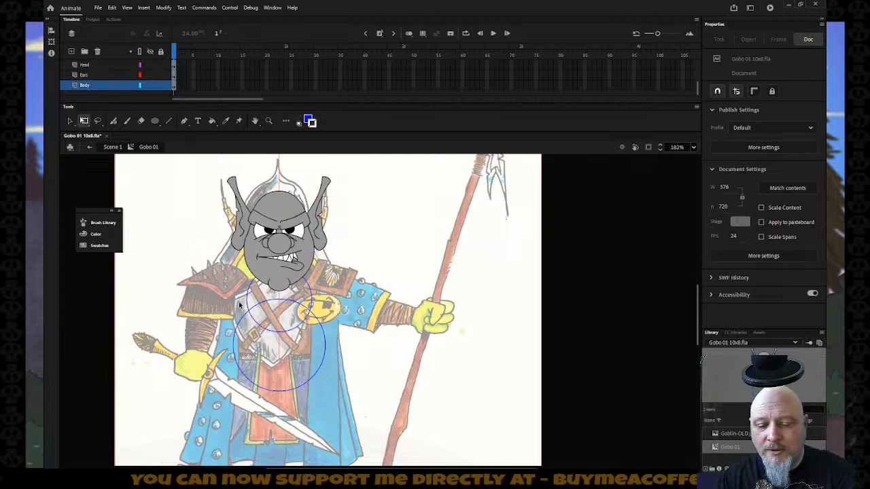
- Draw a straight, nearly horizontal blue line across the full width of the large circle at the goblin's waist
key(v)
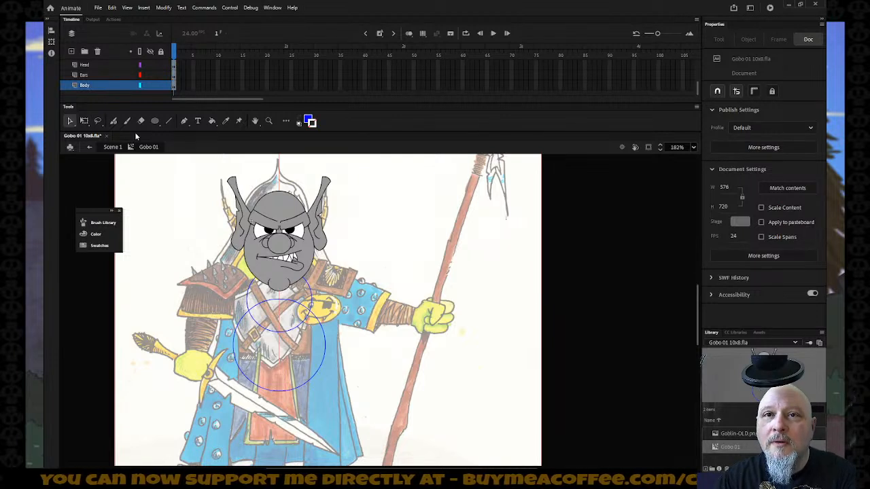
click(169, 121)
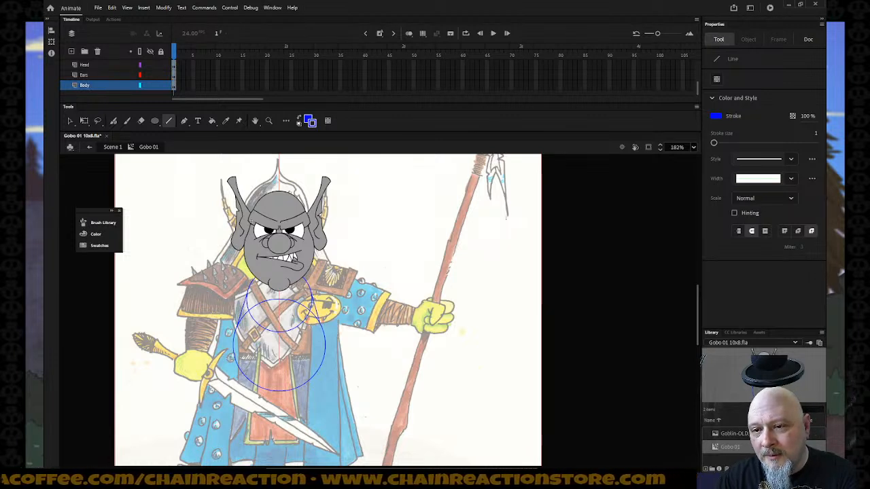
drag(233, 353, 325, 354)
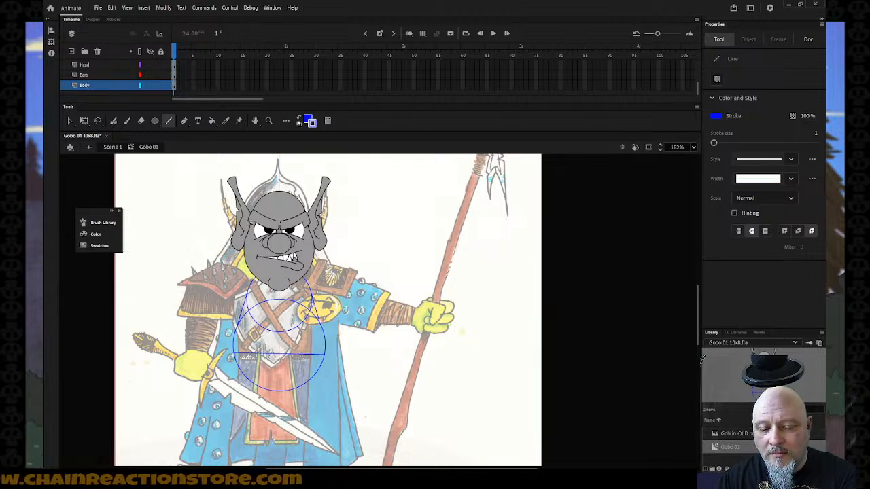
- Bend the waist line into a shallow downward curve and delete the overlapping arcs inside the two torso circles
key(v)
drag(276, 359, 277, 364)
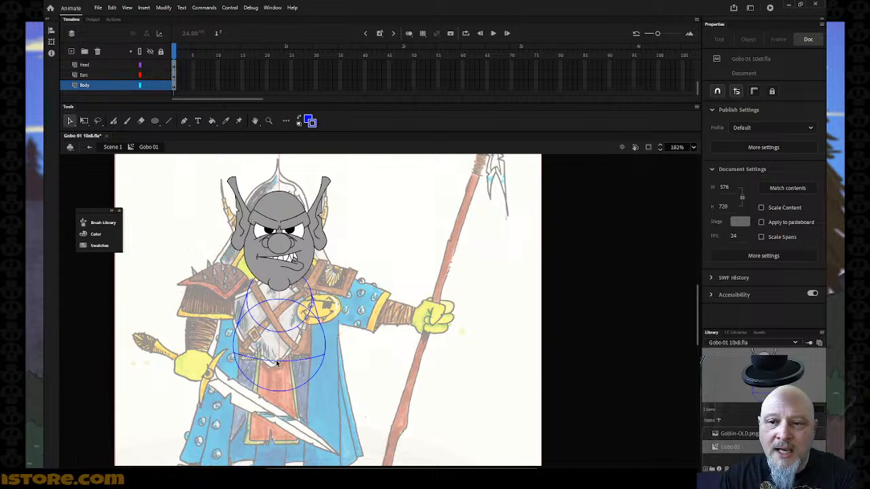
click(250, 310)
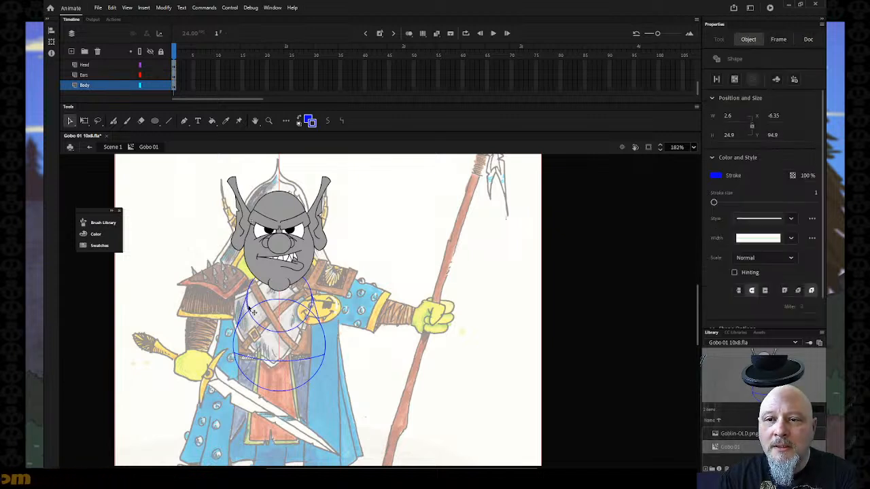
click(251, 310)
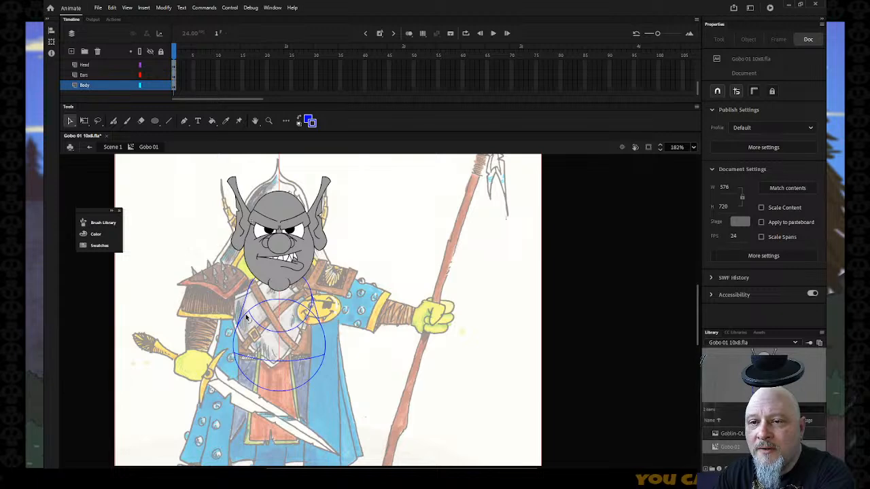
click(313, 310)
key(Delete)
click(309, 317)
key(Delete)
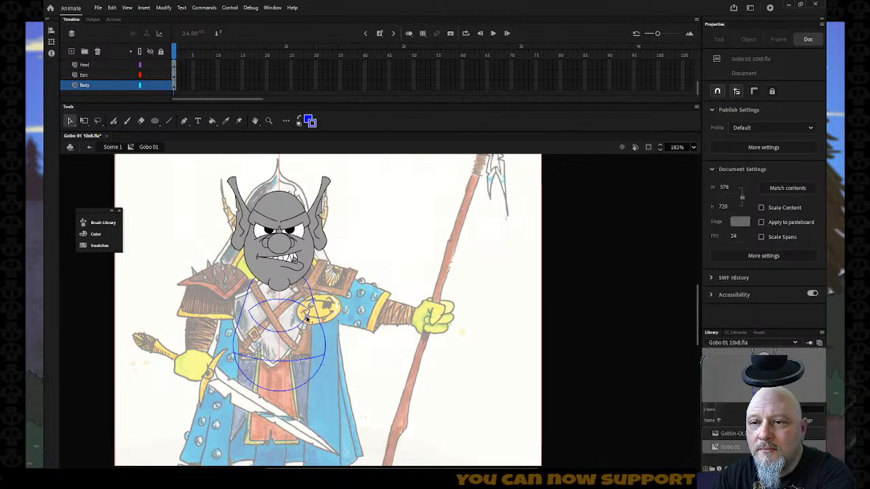
click(306, 318)
key(Delete)
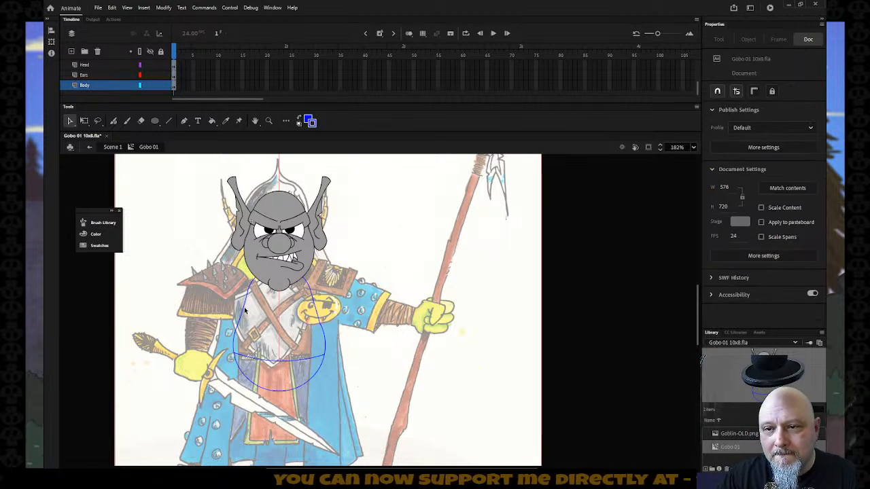
- Smooth the outline segments on both sides of the torso, from the chin down to the waist line, and deselect them
click(315, 311)
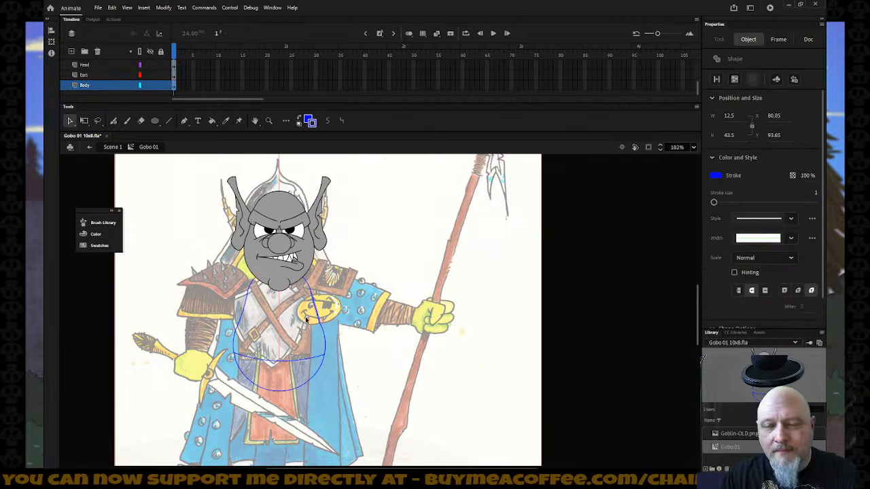
click(311, 319)
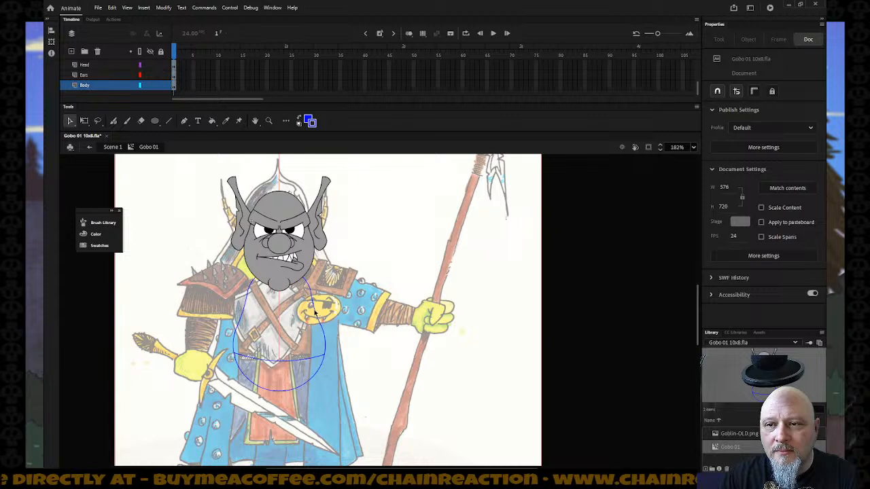
click(317, 313)
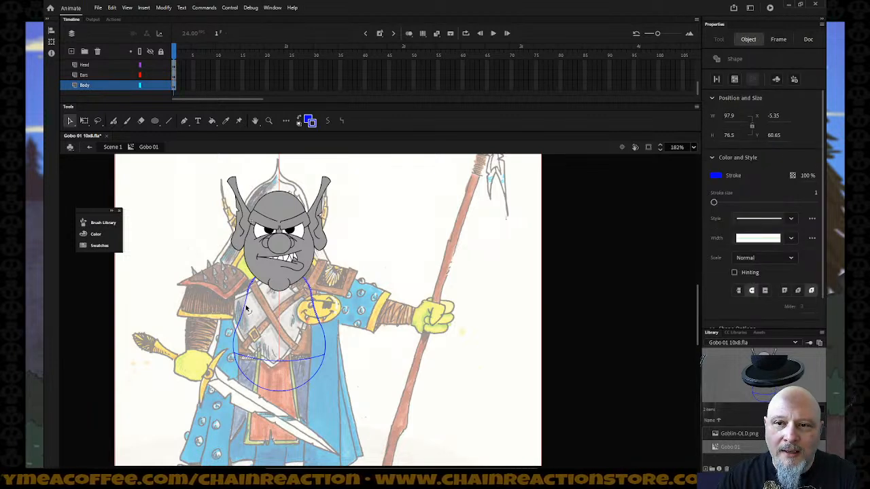
drag(247, 309, 237, 343)
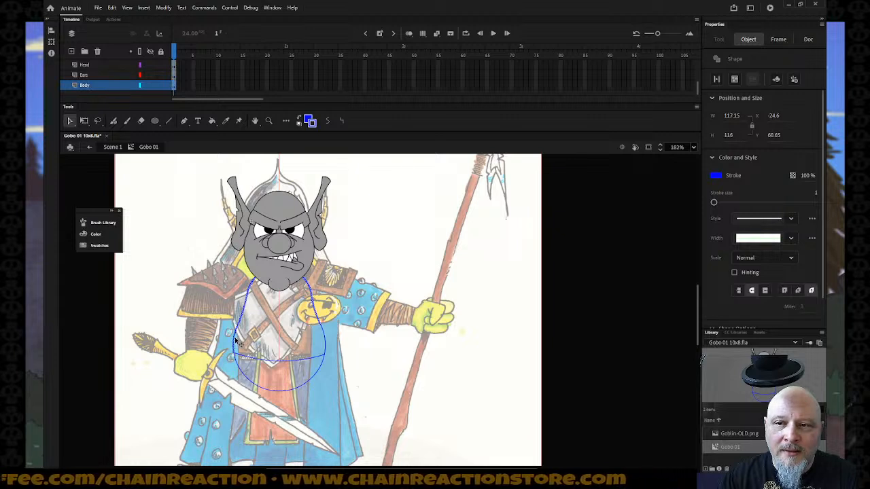
drag(326, 343, 333, 333)
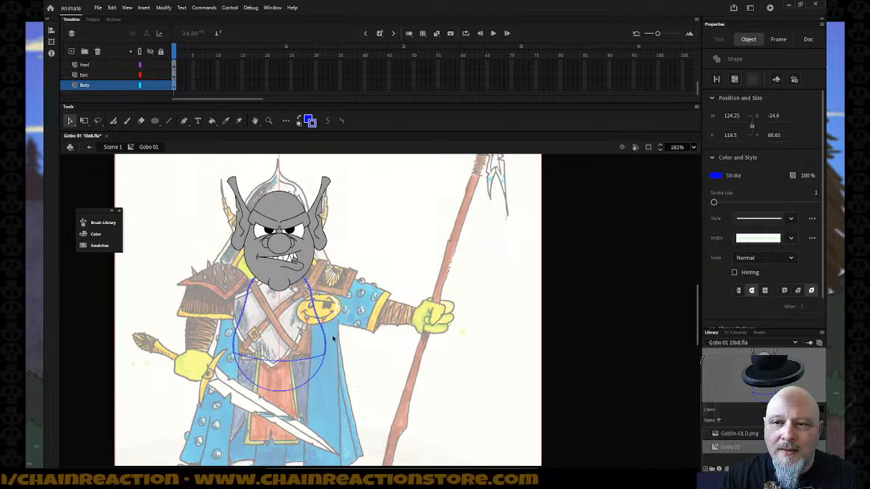
click(328, 121)
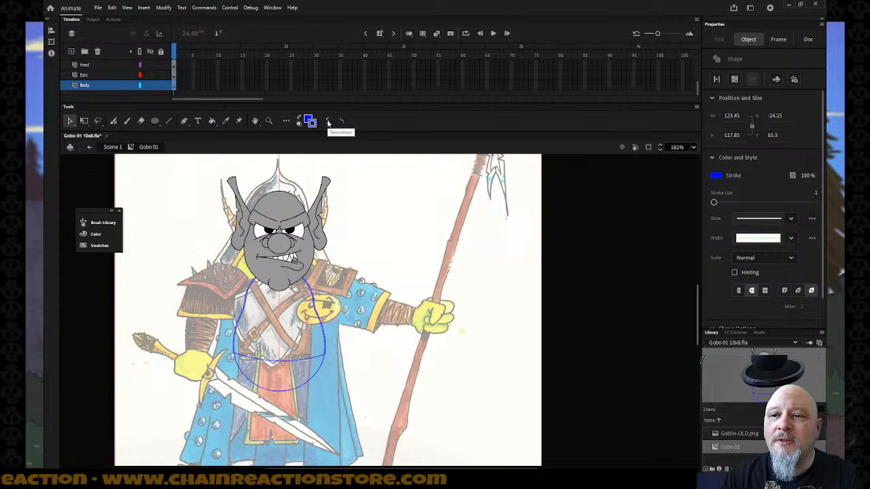
click(399, 223)
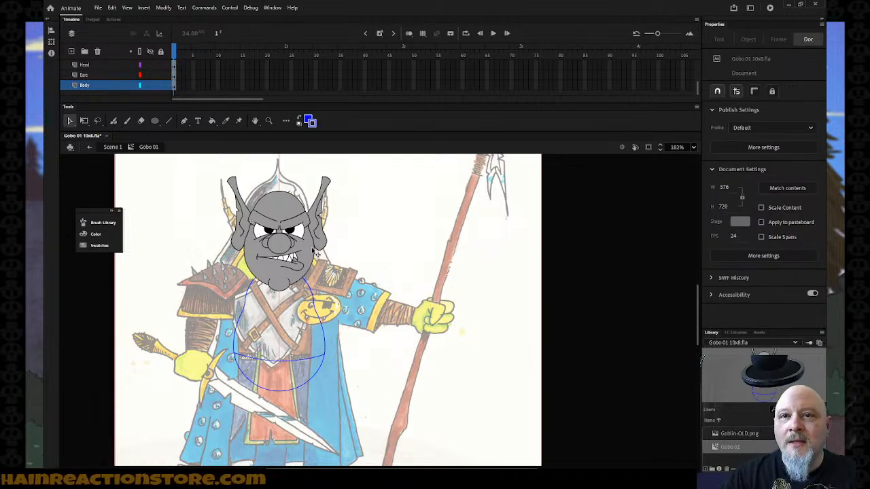
- Draw a blue circle without fill, about 57 wide, in the empty area above the spiked shoulder pad
click(155, 121)
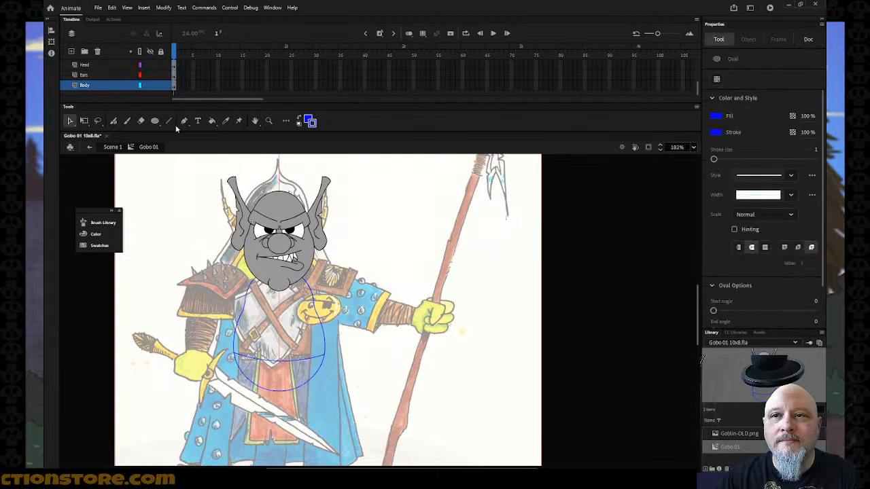
click(310, 121)
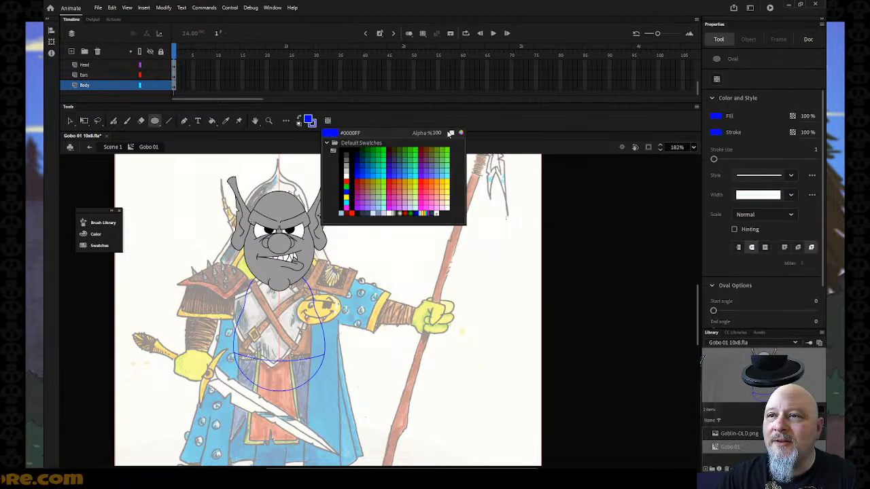
click(451, 133)
drag(165, 235, 207, 276)
- Move the new circle onto the shoulder on the sword-arm side and shrink it proportionally to about 44 wide
click(70, 121)
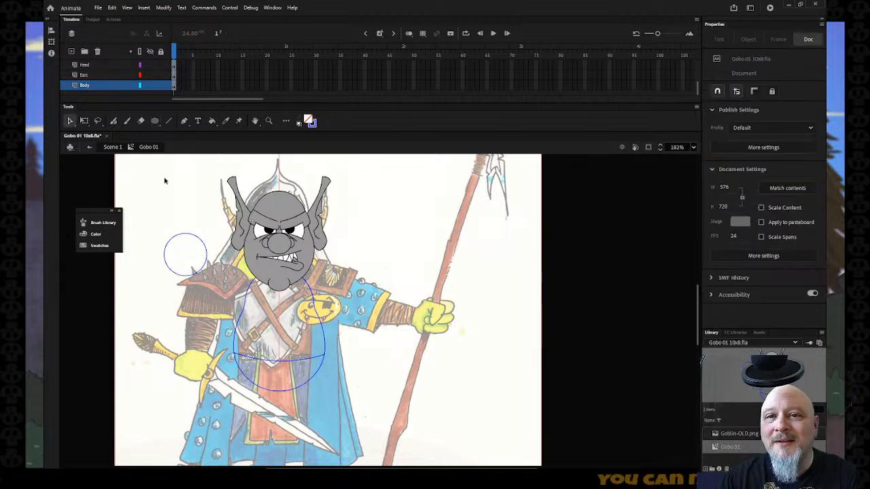
drag(197, 239, 255, 278)
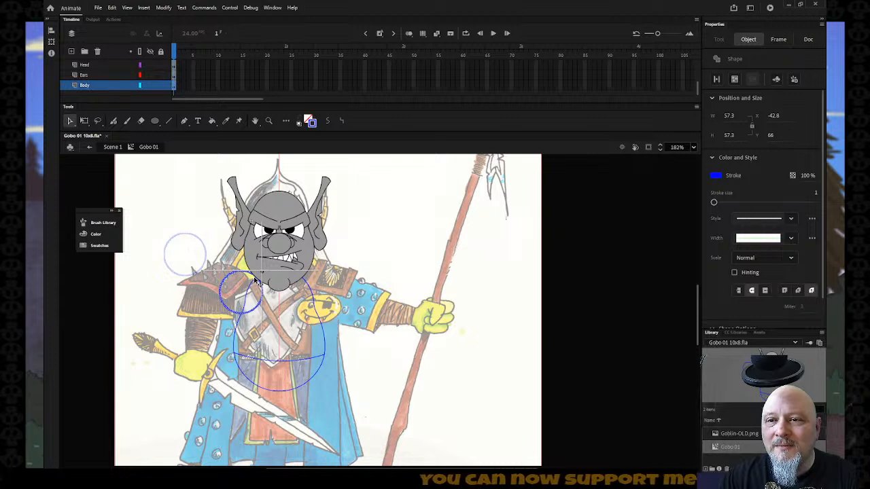
drag(255, 278, 257, 280)
key(q)
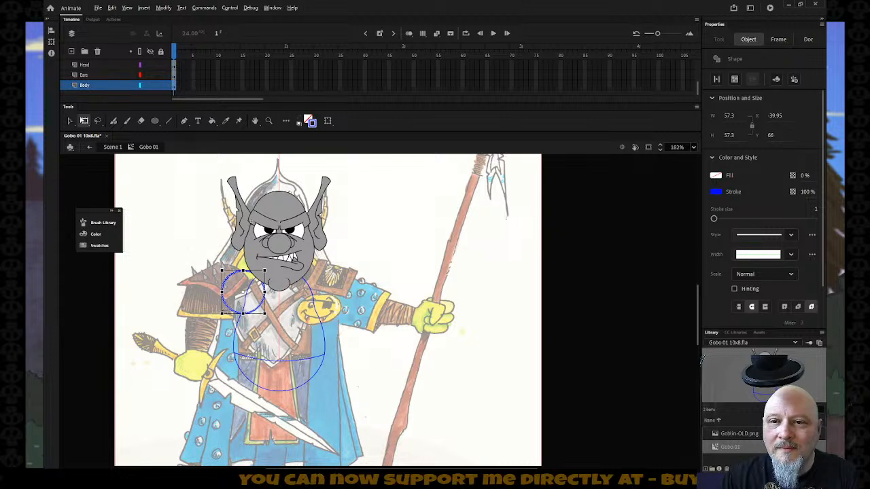
drag(222, 313, 239, 280)
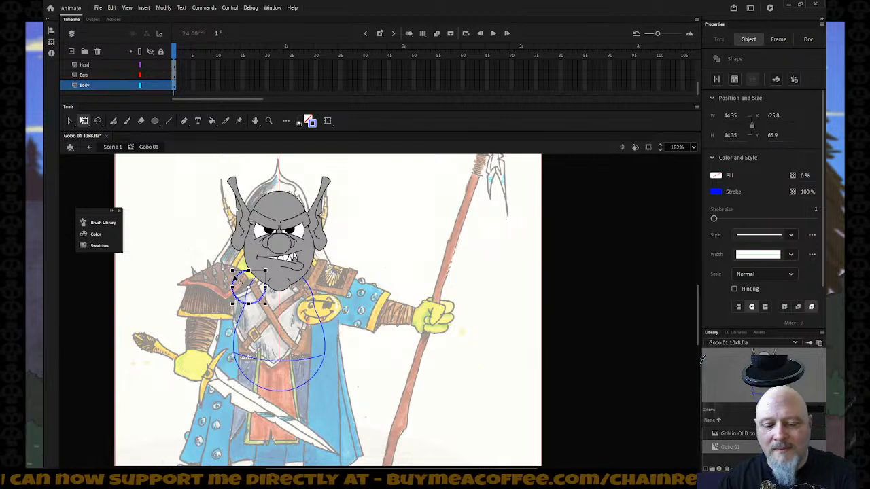
- Duplicate the shoulder circle to the spear-arm side, nudge the copy inward to about X 55.75, Y 65.9, and deselect it
key(v)
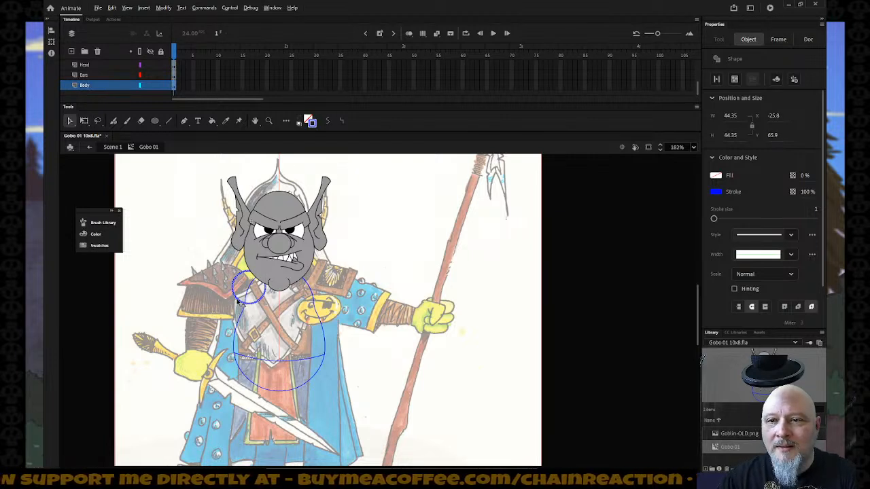
drag(241, 304, 350, 311)
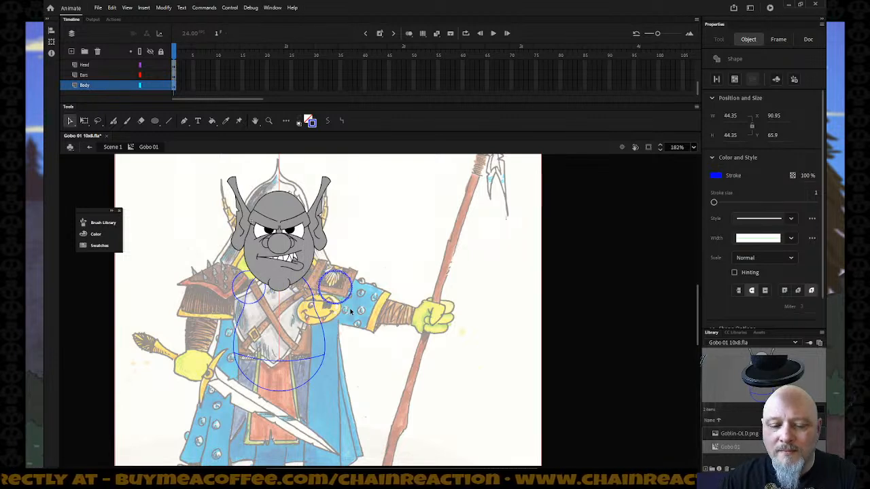
key(q)
key(Left)
key(Left)
key(Left)
key(Left)
key(Left)
key(Left)
key(Left)
key(Left)
key(Left)
key(Left)
key(Left)
key(Left)
key(Left)
key(Left)
key(Left)
key(Left)
key(Left)
key(Left)
key(Left)
key(Left)
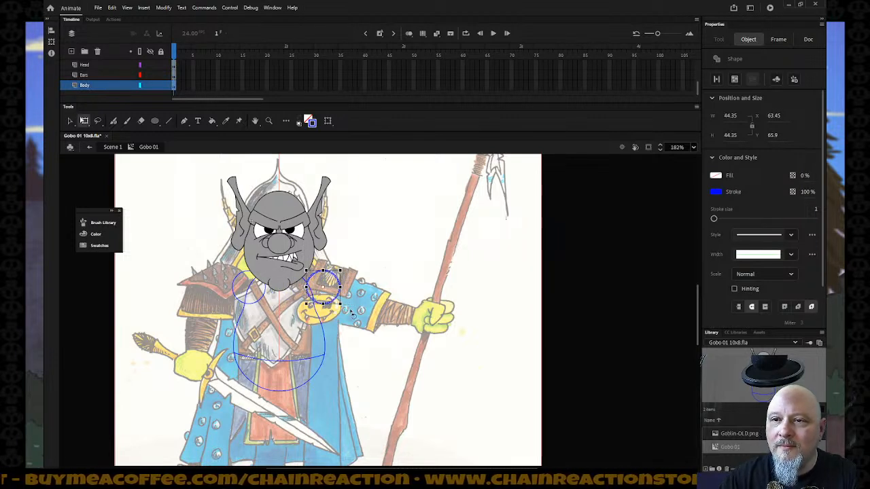
key(Right)
key(Right)
key(Right)
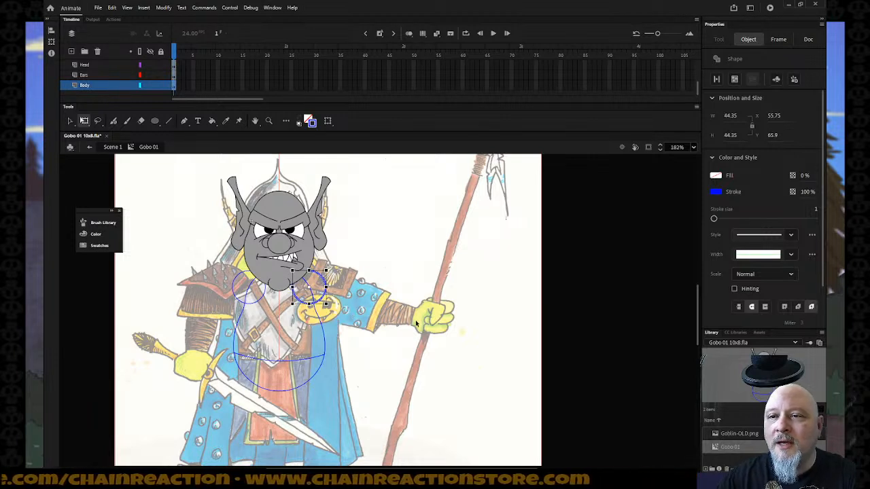
click(372, 234)
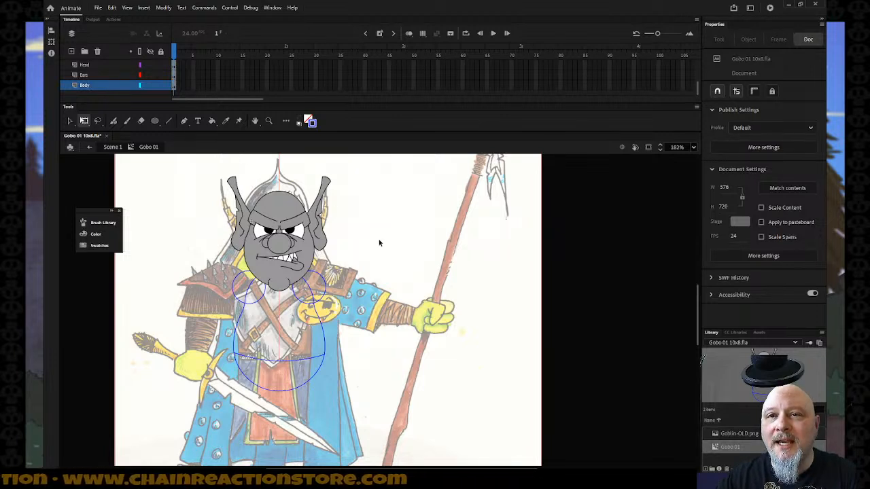
- Draw an unfilled blue circle about 57 wide around the spear hand, and undo the extra circle drawn around the sword hand
click(155, 121)
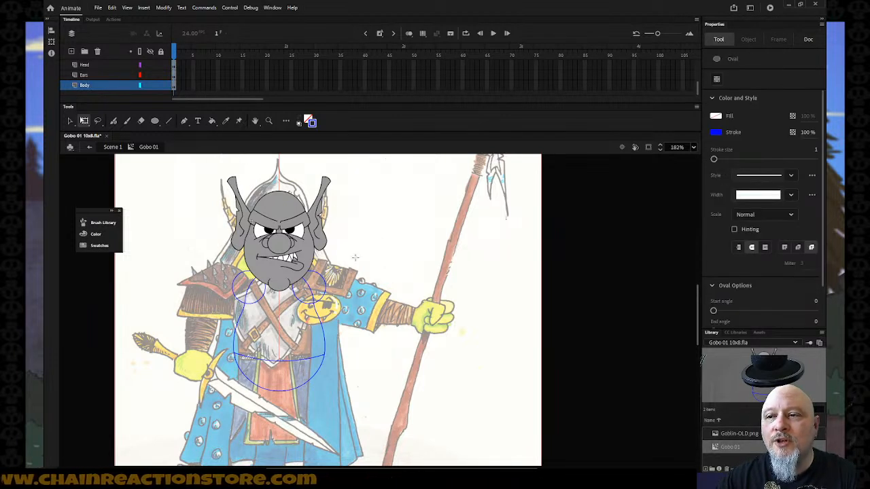
drag(415, 297, 457, 336)
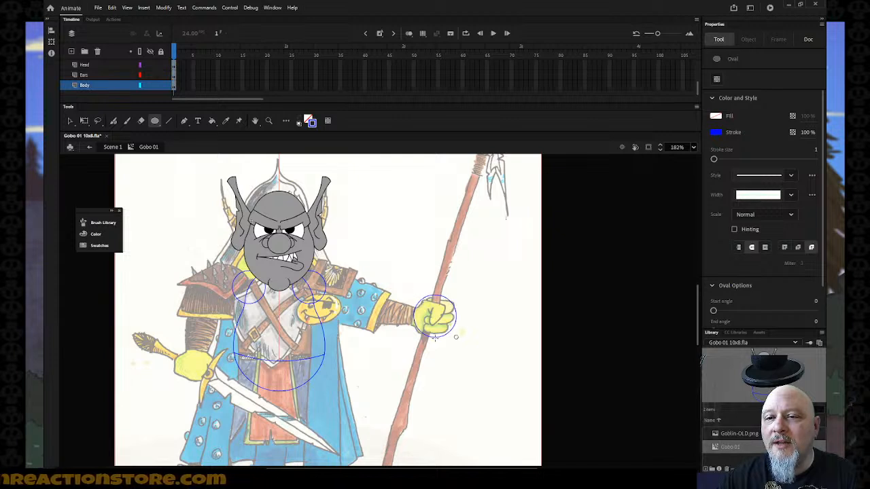
mouse_move(171, 352)
mouse_down()
mouse_move(226, 407)
mouse_move(211, 390)
mouse_up()
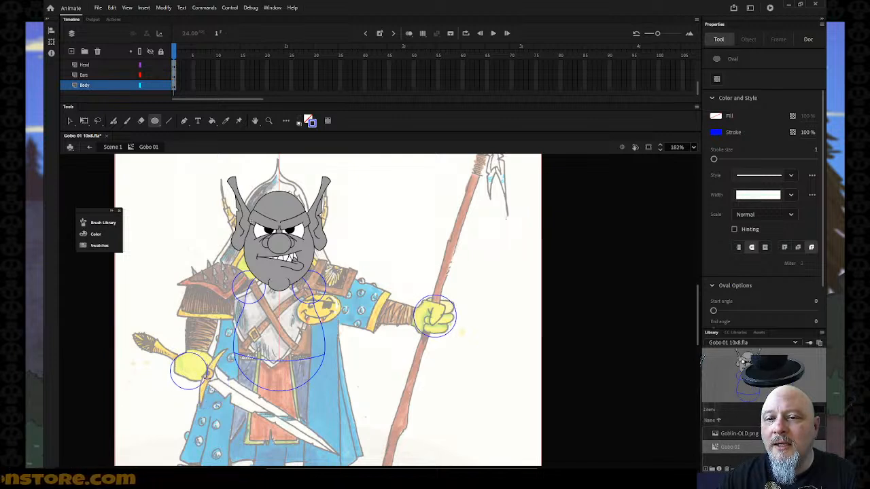
key(ctrl+z)
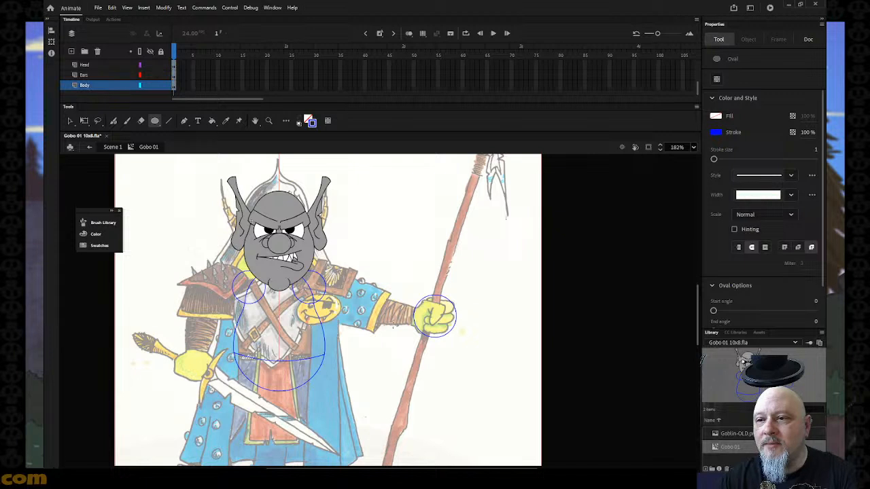
- Duplicate the spear-hand circle onto the sword hand at about X -107.3, Y 171.2, and deselect it
key(v)
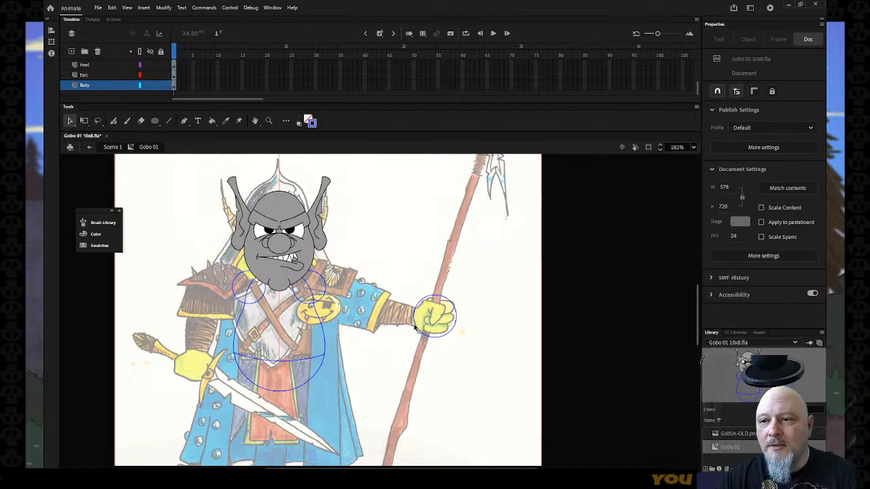
click(417, 328)
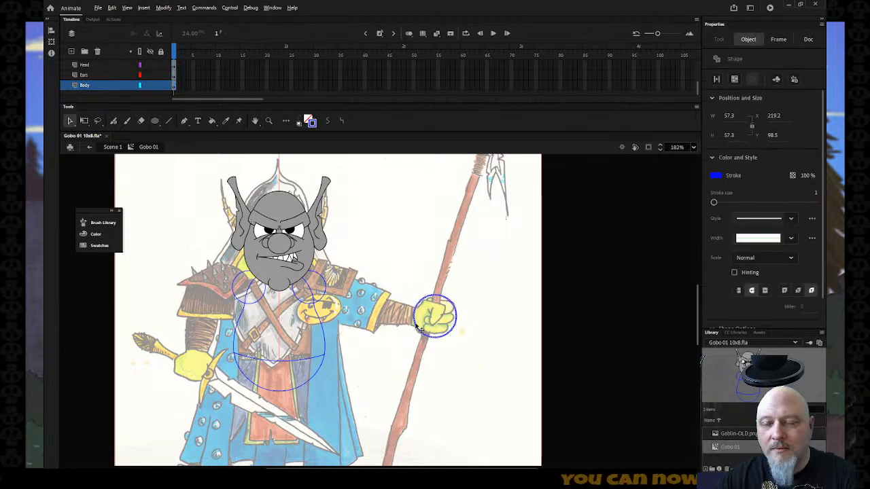
drag(411, 330, 176, 382)
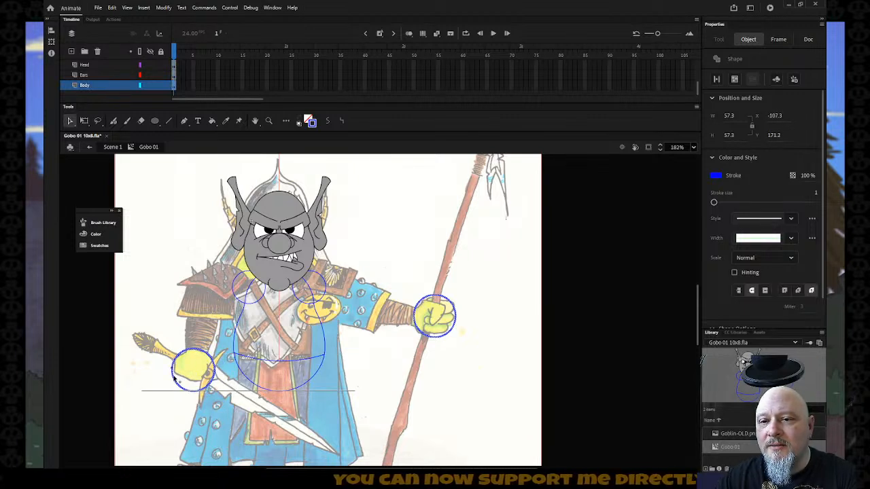
click(456, 397)
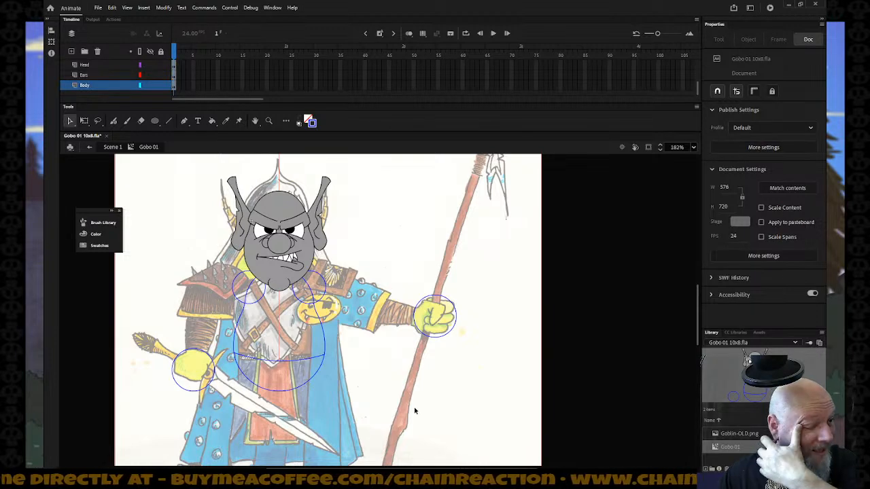
scroll(411, 408, down, 5)
scroll(408, 406, up, 3)
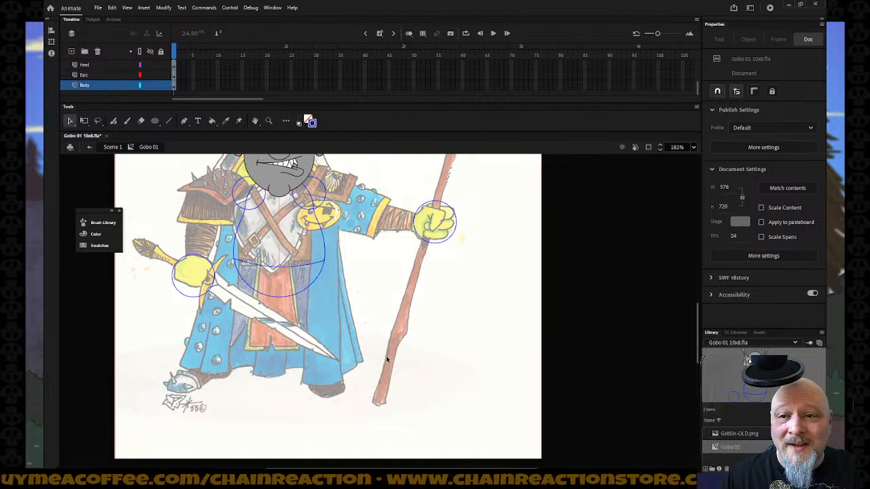
scroll(388, 354, up, 3)
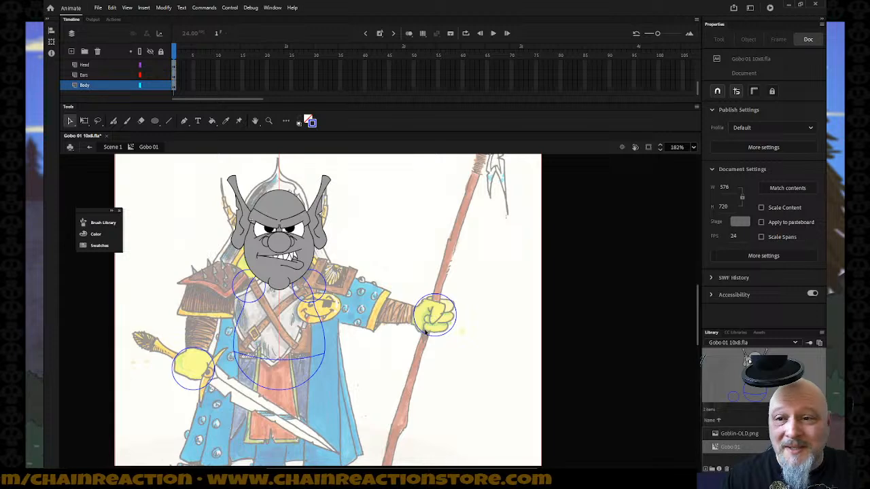
scroll(426, 332, down, 5)
scroll(425, 332, up, 3)
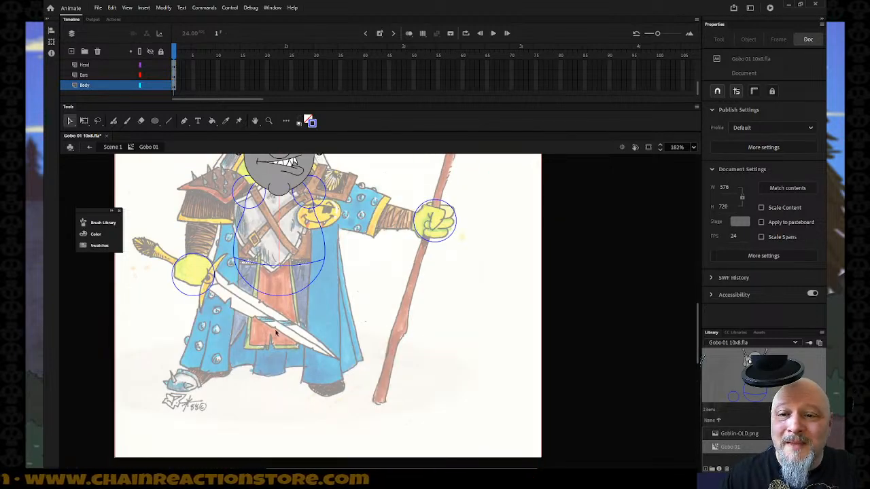
key(o)
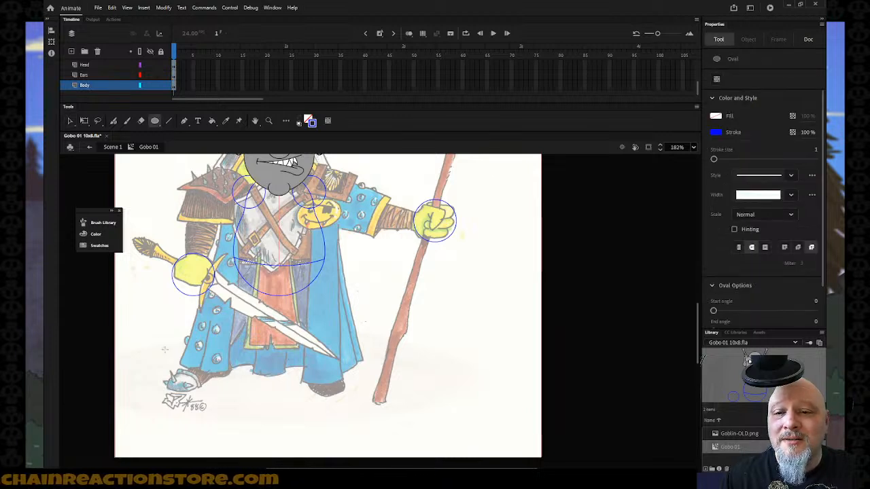
mouse_move(161, 354)
mouse_down()
mouse_move(246, 397)
mouse_move(220, 395)
mouse_up()
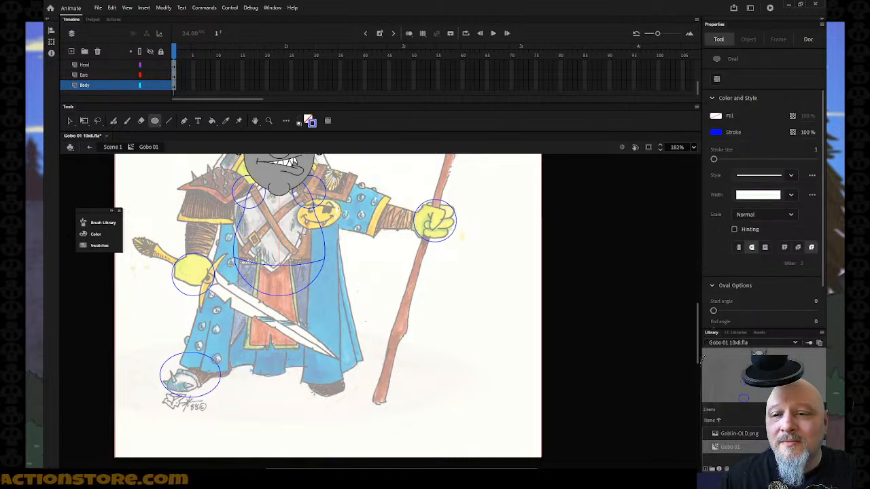
click(68, 121)
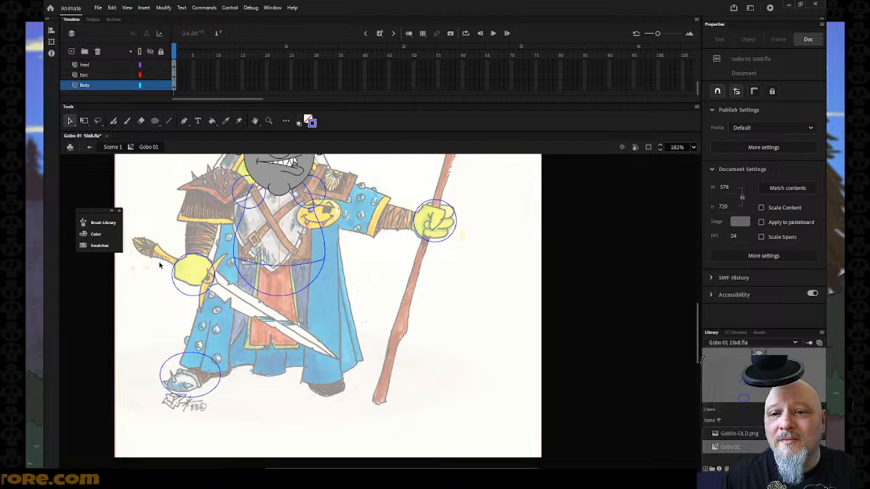
click(184, 355)
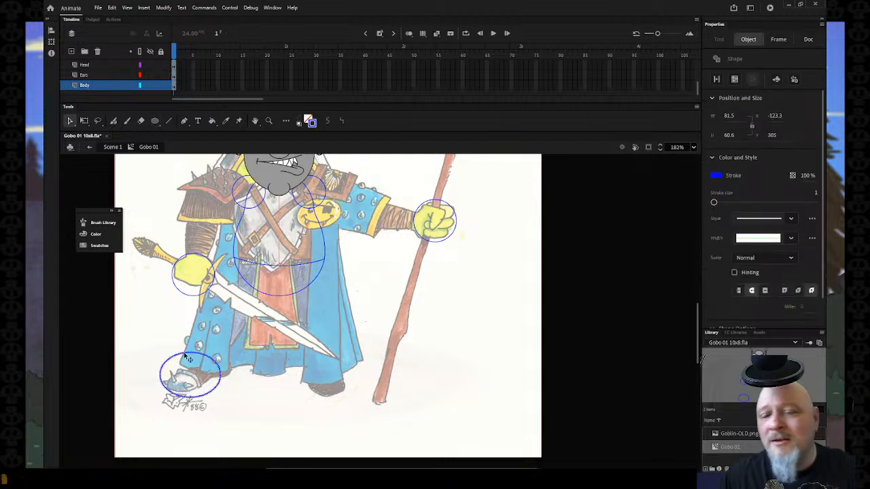
key(Delete)
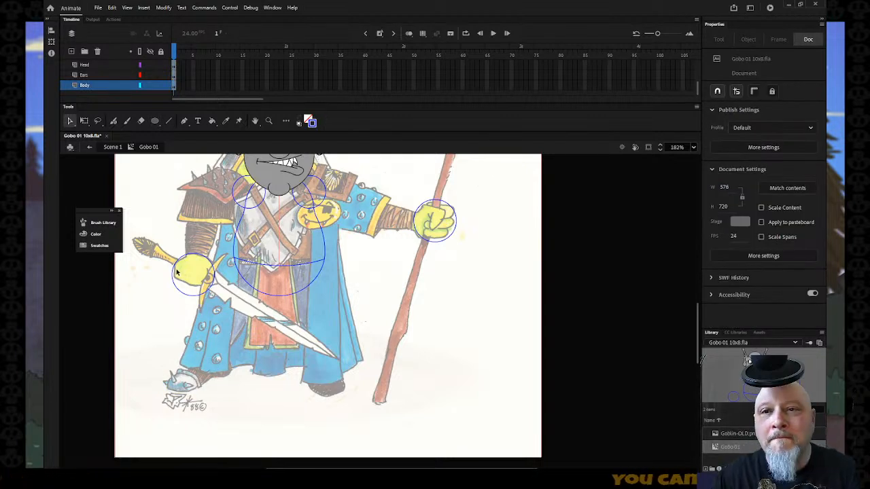
- Draw two-segment blue guide lines for both legs, running from the lower torso circle through the knees to the ankles
click(169, 121)
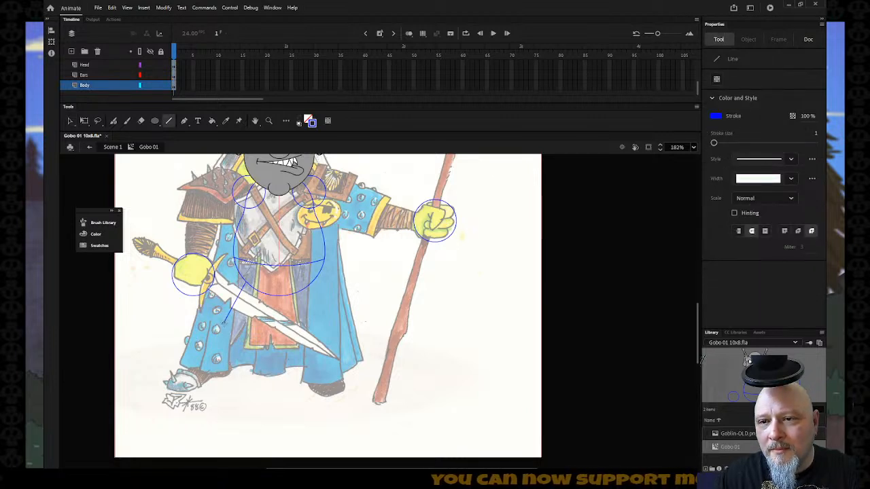
drag(311, 284, 316, 328)
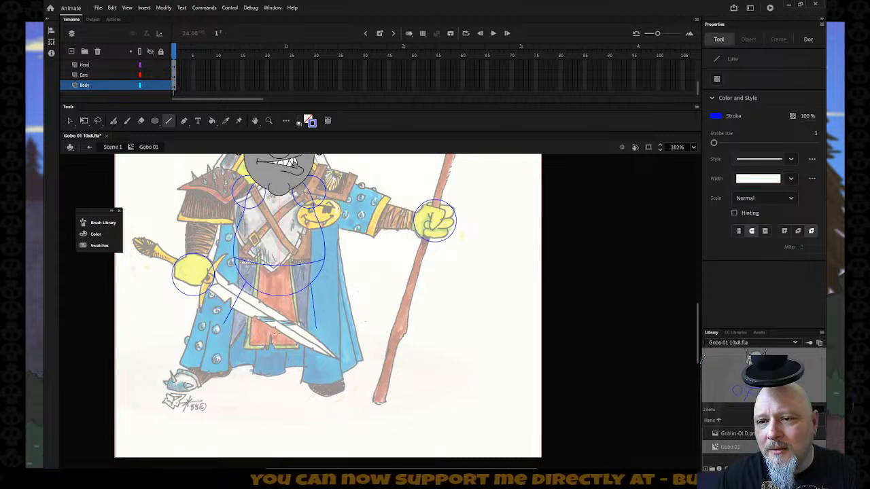
drag(223, 325, 218, 373)
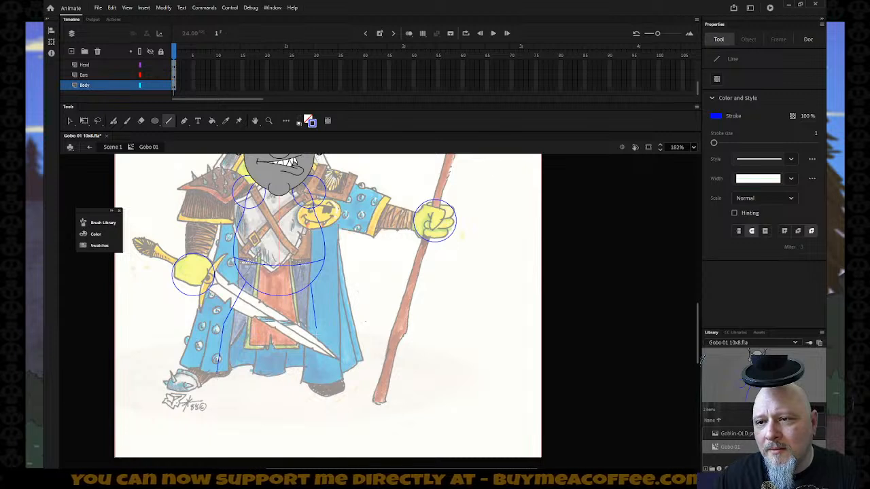
drag(317, 329, 315, 381)
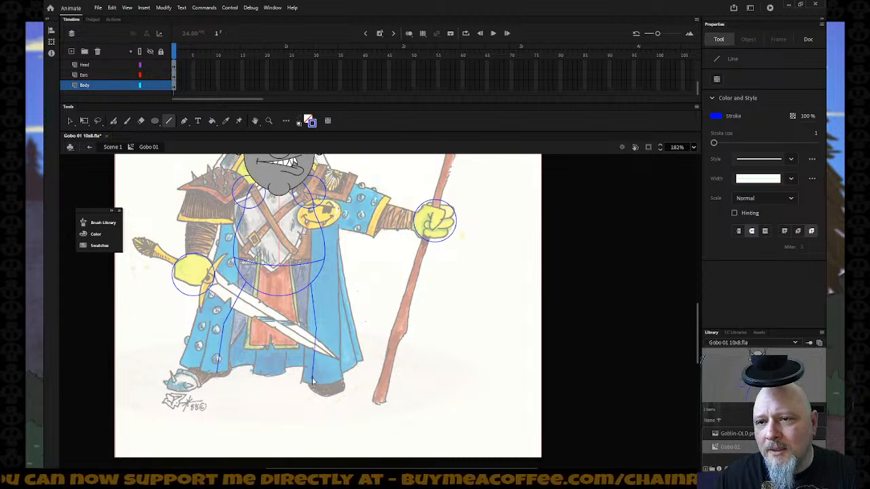
- Draw two-segment blue guide lines for both arms, from the shoulder circles through the elbows to the sword-hand circle and the spear-arm wrist
scroll(315, 378, up, 2)
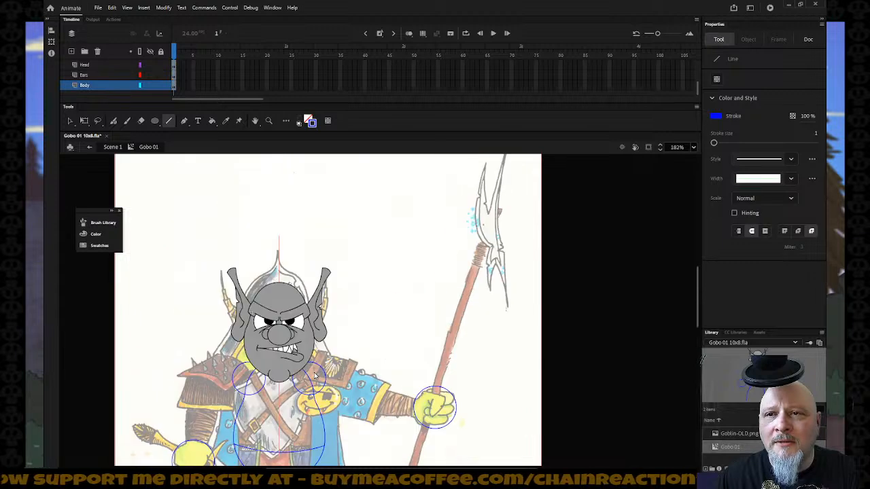
scroll(315, 376, down, 1)
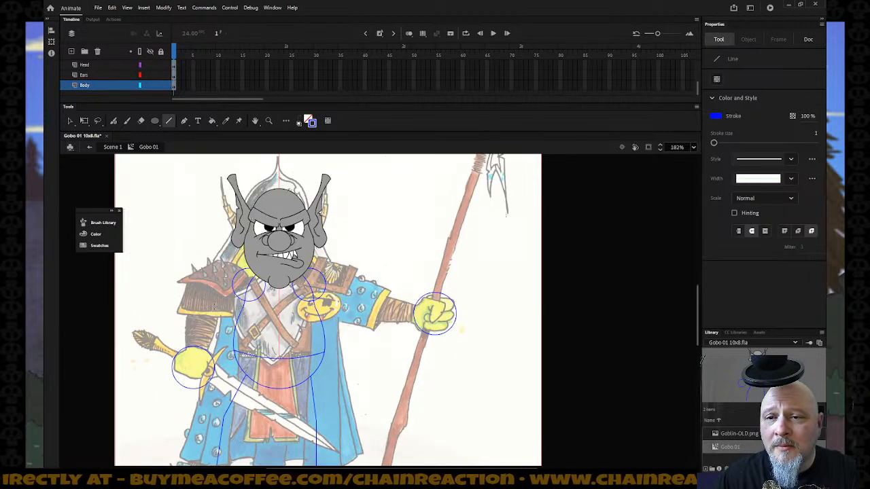
drag(201, 318, 240, 286)
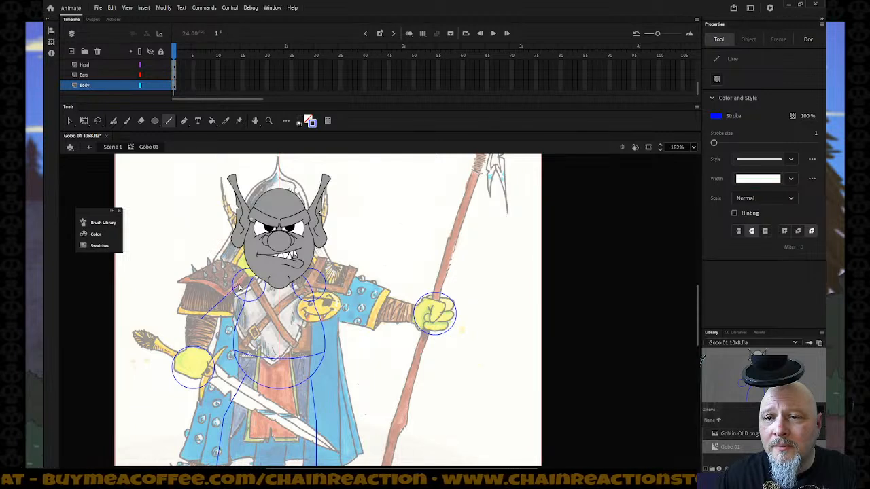
drag(202, 318, 193, 352)
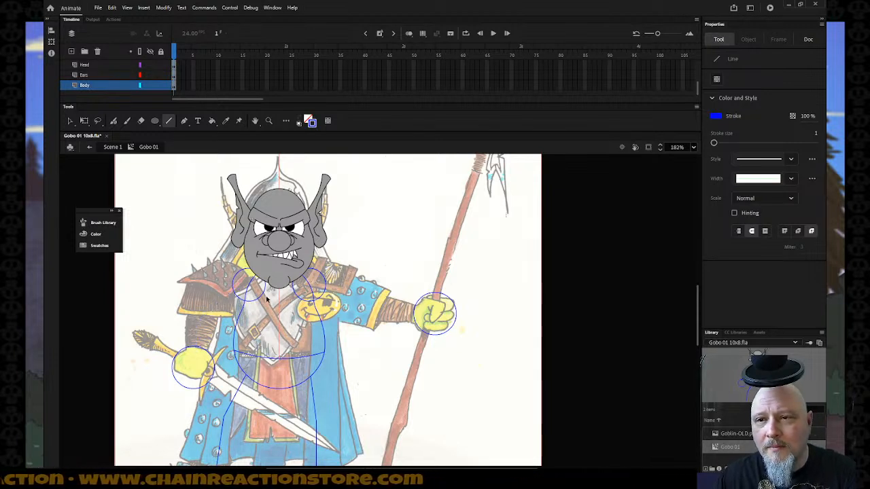
mouse_move(248, 285)
mouse_down()
mouse_move(215, 307)
mouse_move(196, 345)
mouse_up()
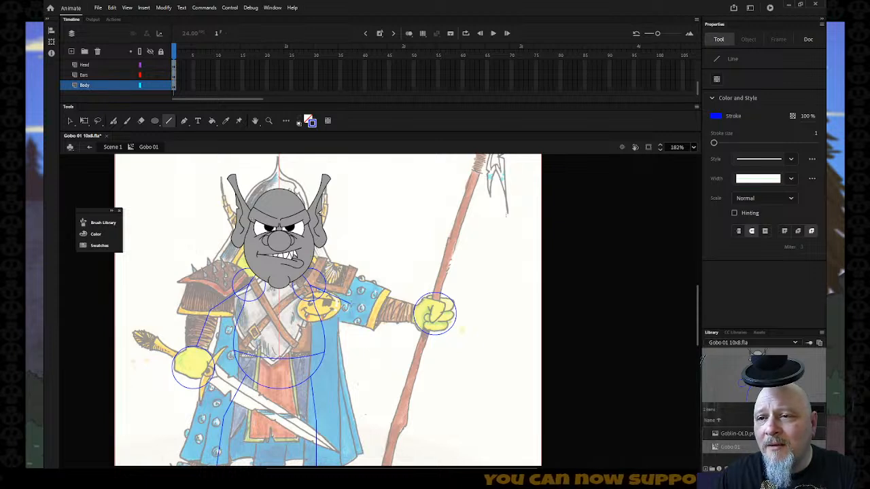
drag(348, 304, 390, 316)
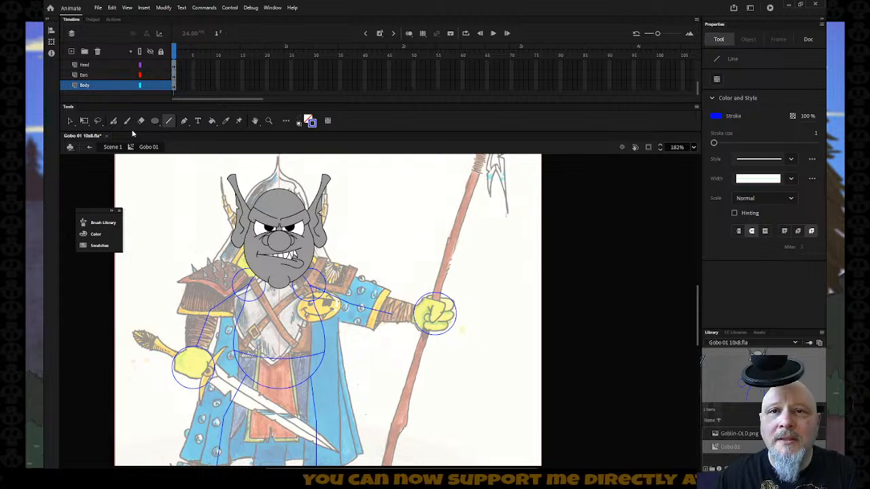
- Move the spear-hand circle inward to the end of its arm line, at about X 187.3, Y 104
click(70, 121)
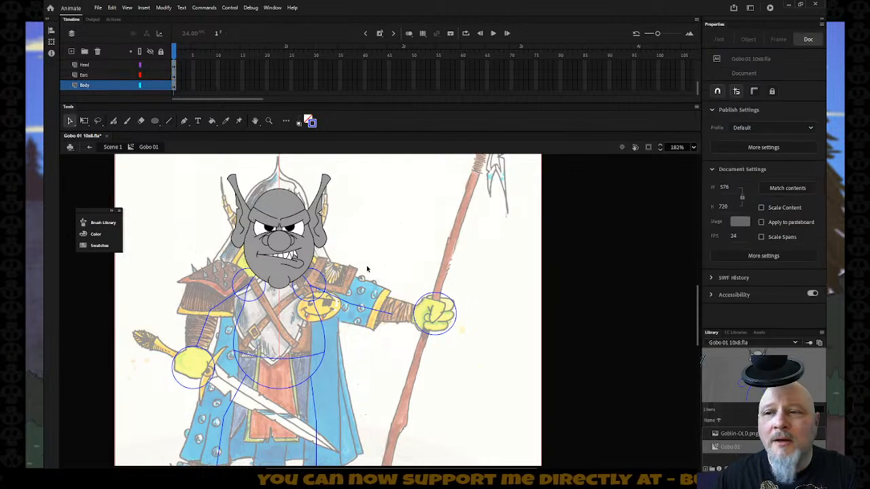
click(424, 303)
mouse_move(431, 305)
mouse_down()
mouse_move(408, 305)
mouse_move(422, 303)
mouse_up()
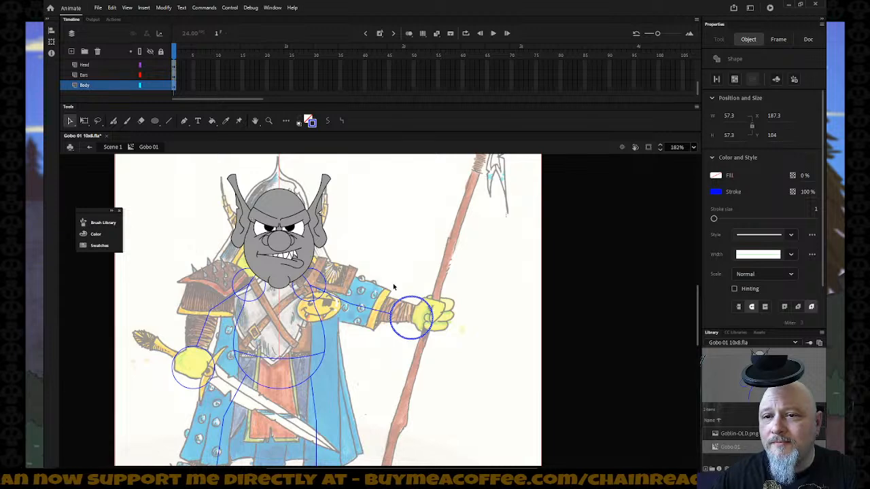
- Shift the knee and ankle points of the spear-side leg line slightly outward, keeping the lower leg roughly vertical
scroll(394, 288, down, 3)
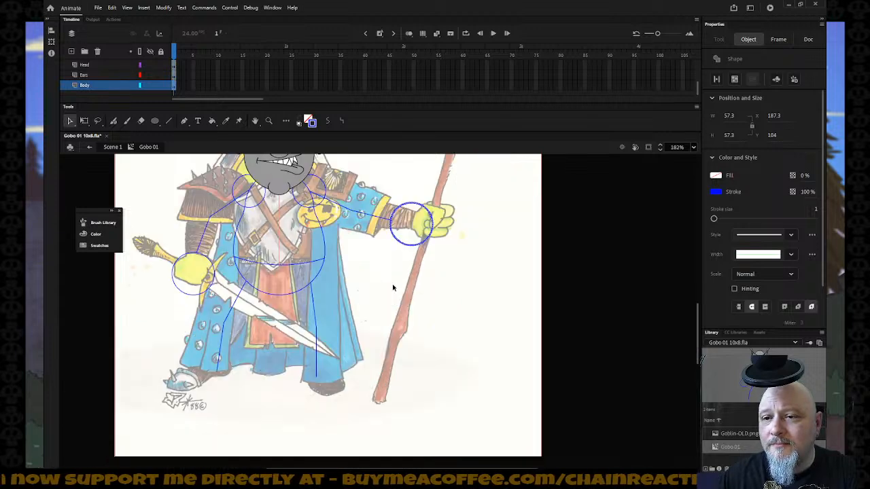
click(319, 331)
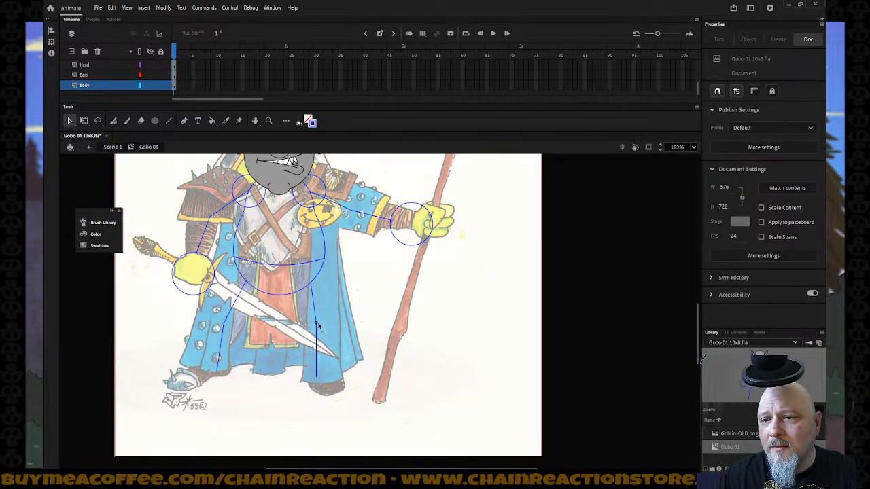
drag(319, 325, 322, 328)
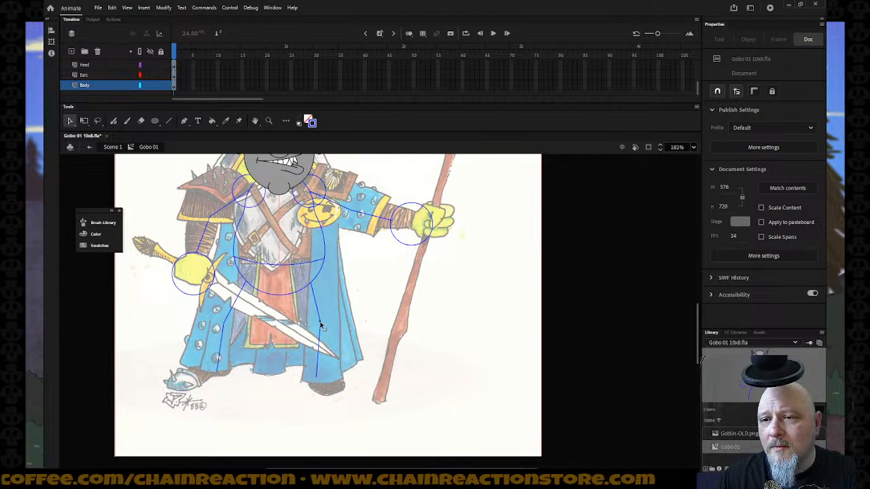
drag(316, 378, 320, 378)
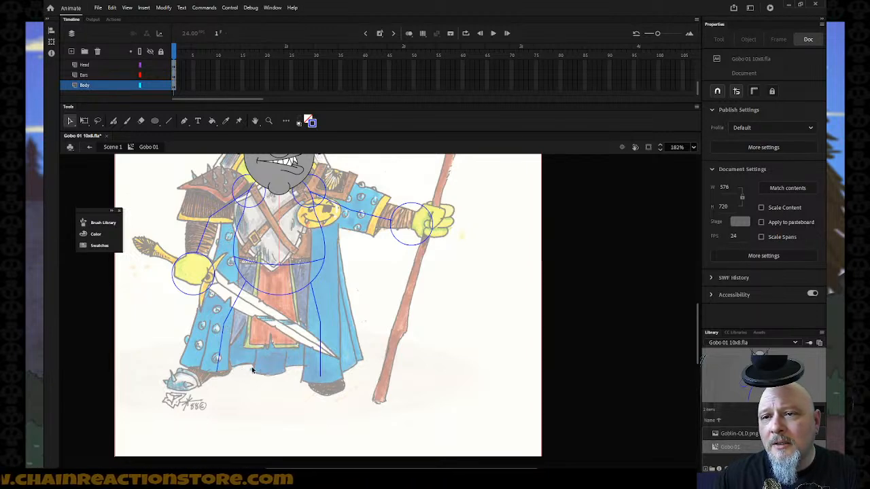
scroll(248, 370, up, 3)
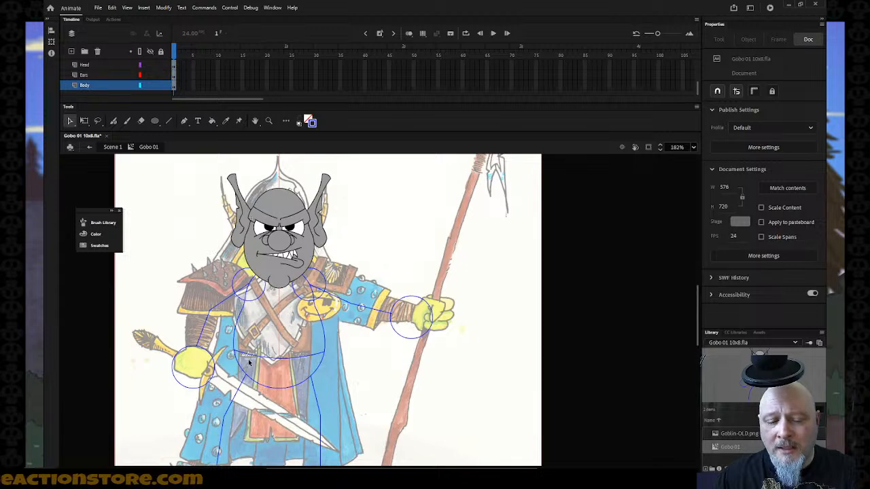
scroll(248, 364, down, 3)
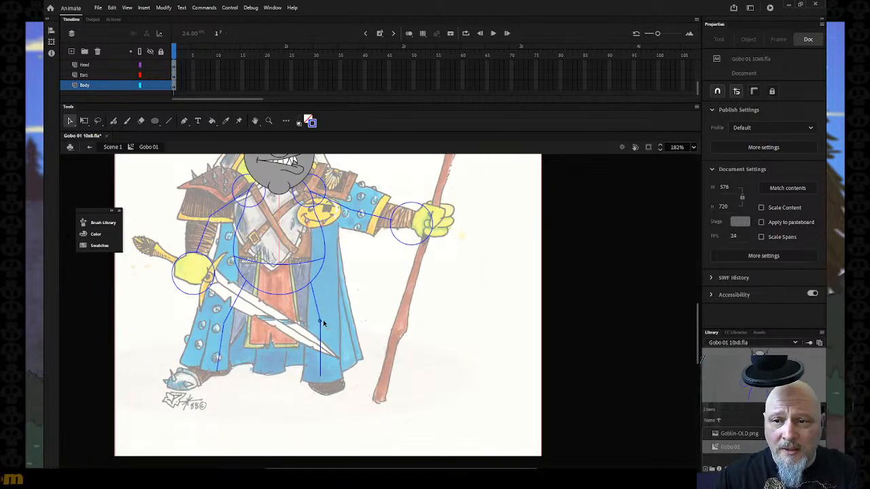
drag(323, 320, 325, 322)
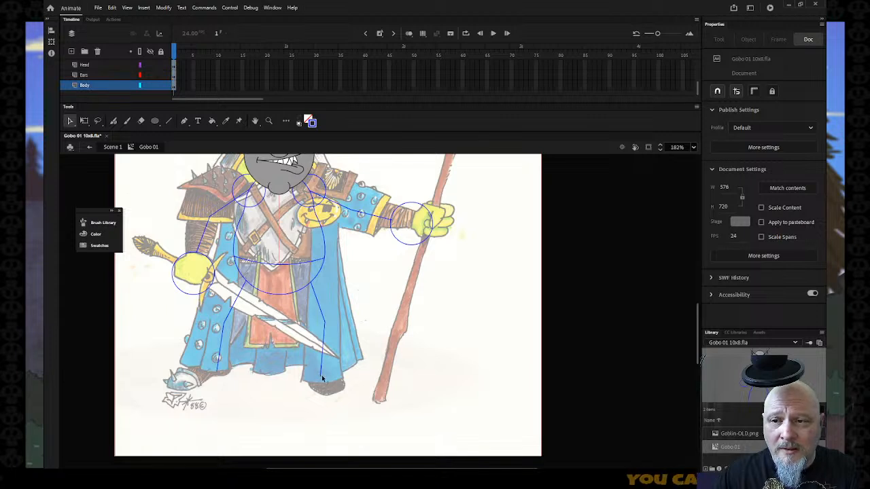
drag(321, 381, 325, 383)
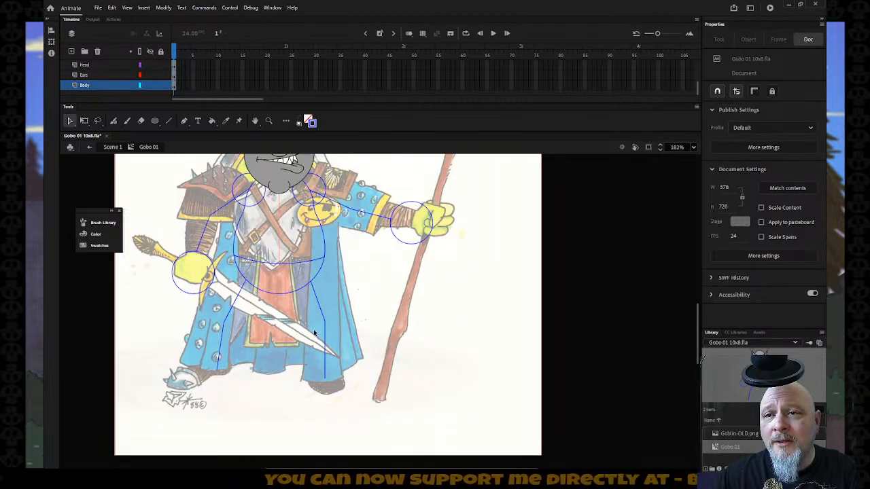
- Nudge the sword-hand circle slightly outward to X -108.95 and leave all guide circles deselected
click(212, 265)
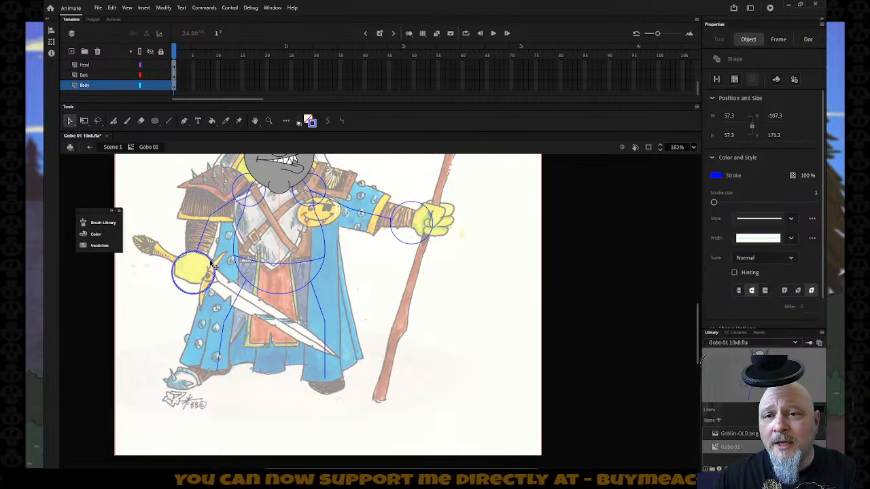
key(Left)
key(Left)
key(Left)
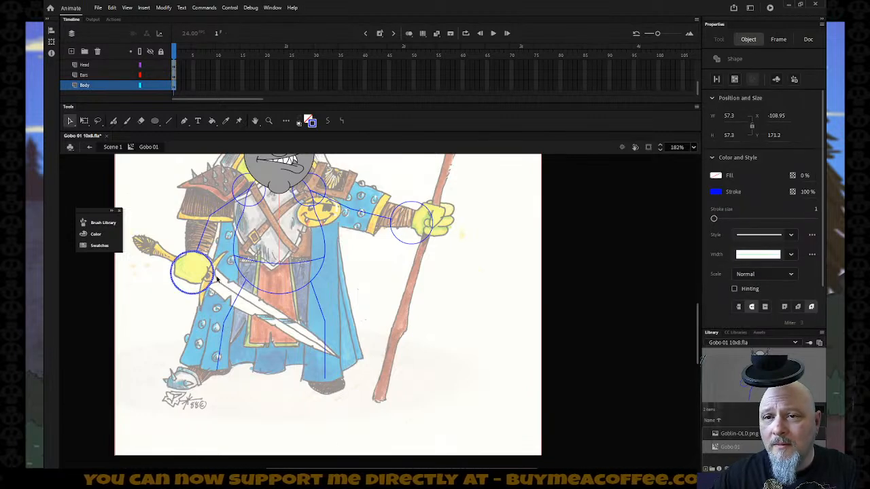
click(402, 245)
drag(418, 240, 418, 239)
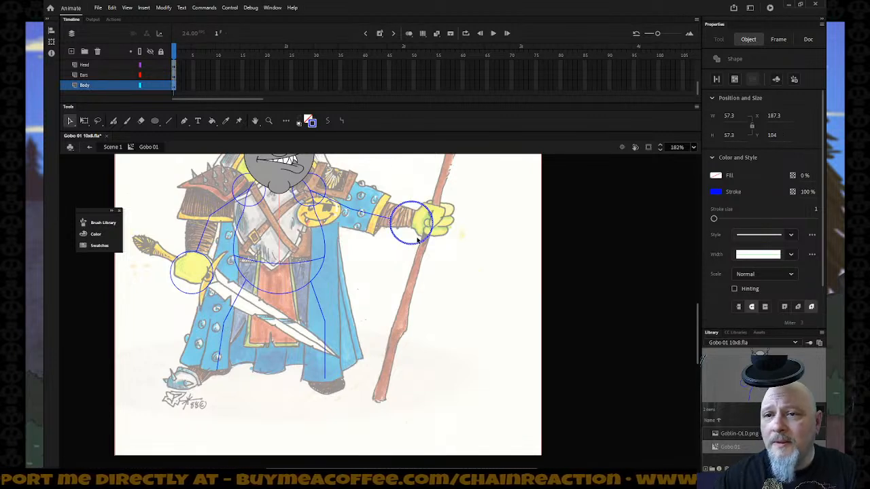
click(489, 277)
- Save the document under its current name
key(z)
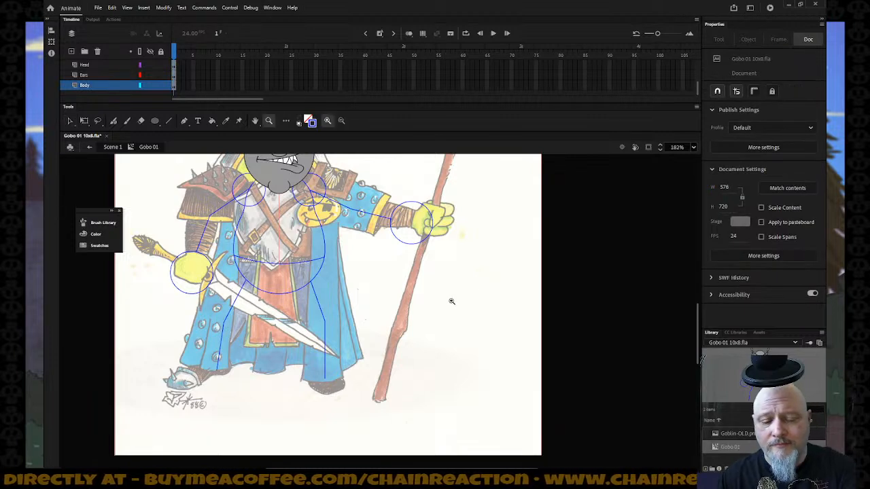
alt+click(449, 301)
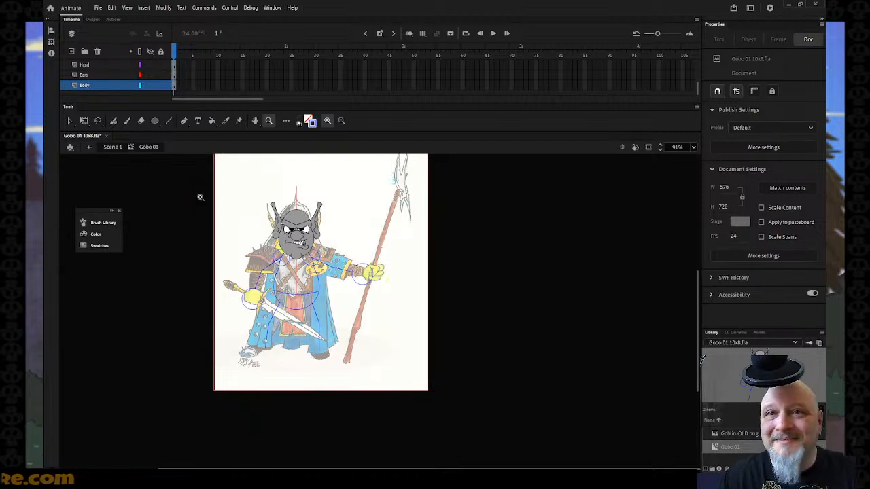
click(99, 8)
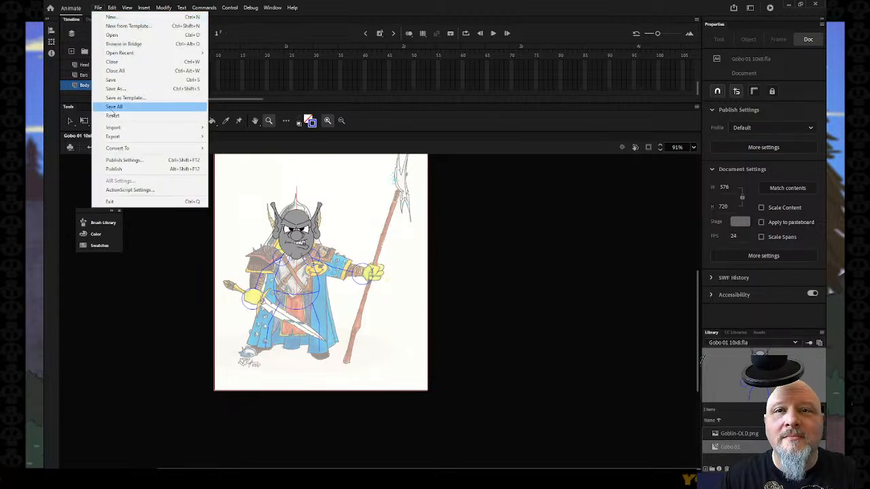
click(112, 80)
mouse_move(215, 223)
mouse_down()
mouse_move(369, 311)
mouse_move(418, 382)
mouse_up()
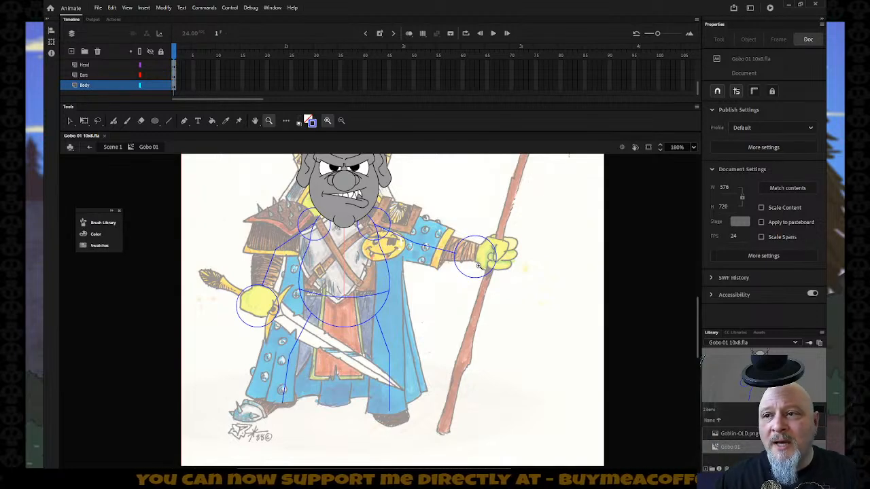
scroll(479, 266, up, 3)
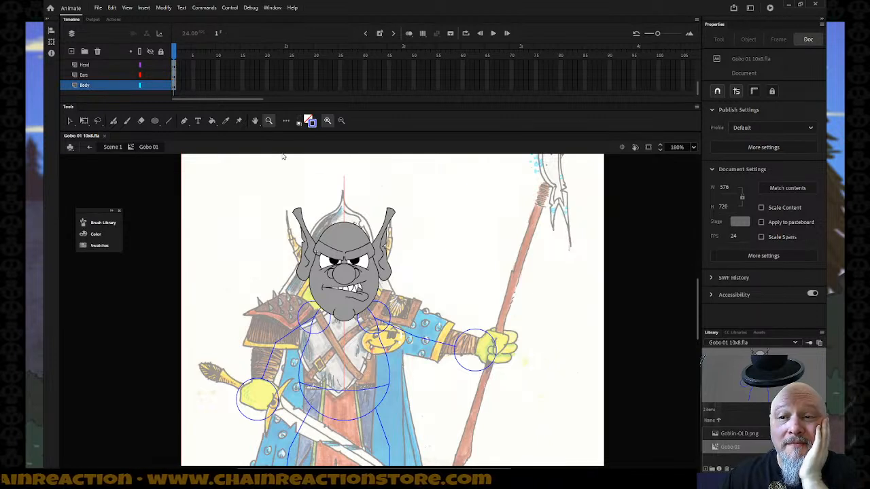
click(99, 8)
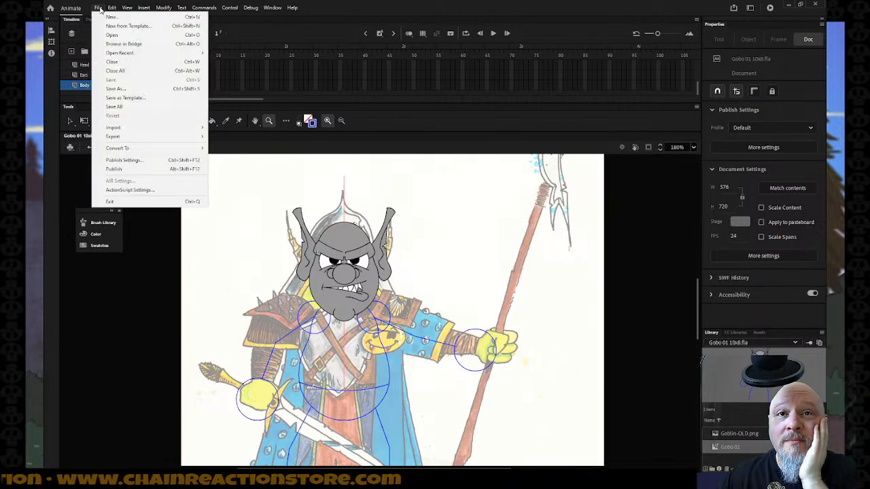
mouse_move(292, 8)
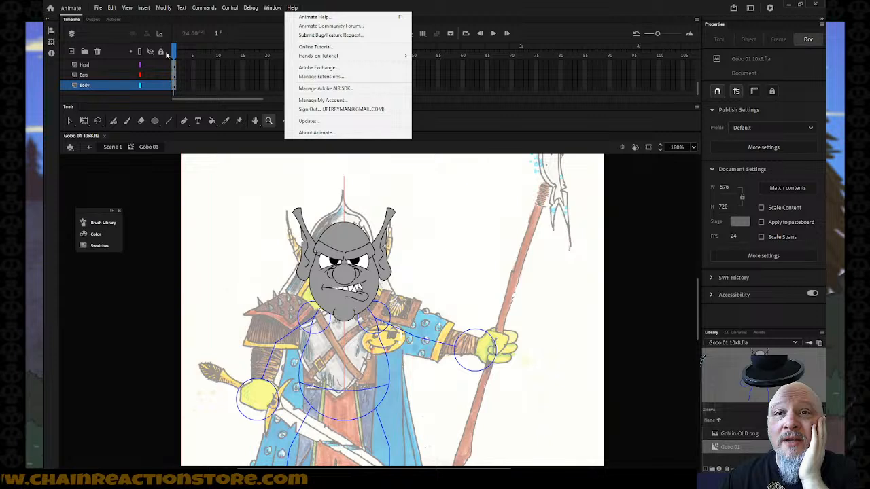
- Show all layers as outlines and change the Body layer's outline color from its layer properties to blue
click(139, 52)
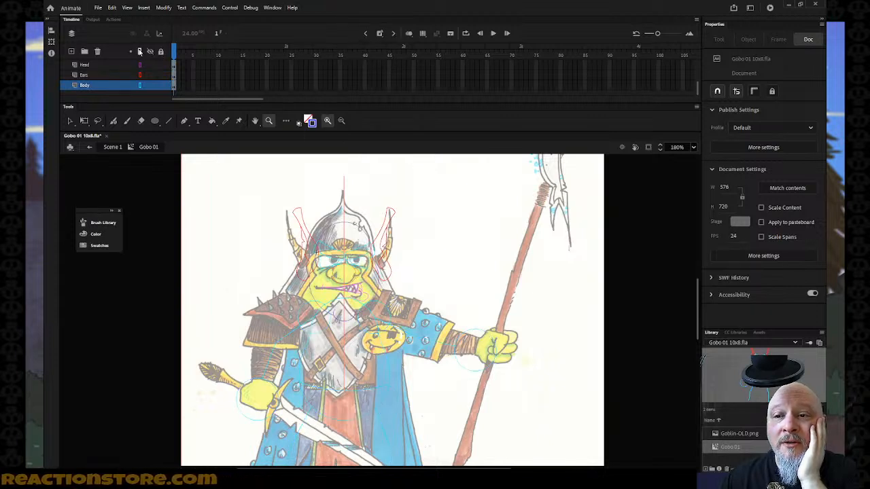
double_click(140, 86)
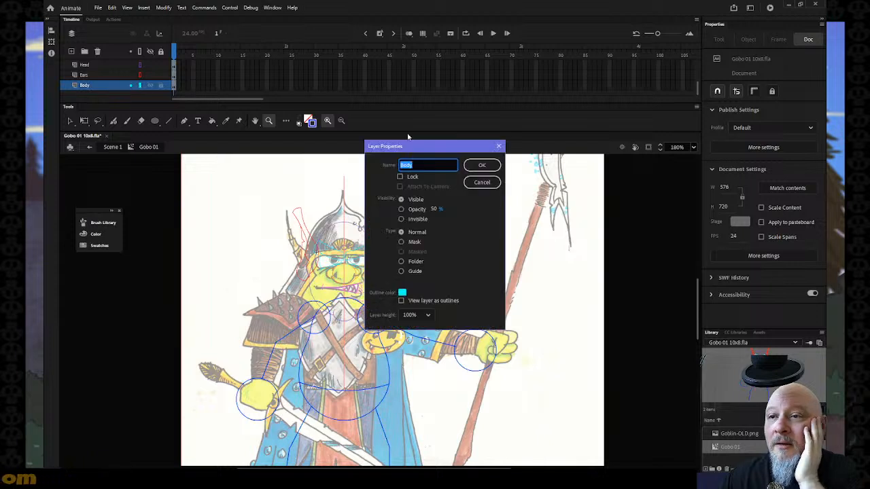
click(403, 292)
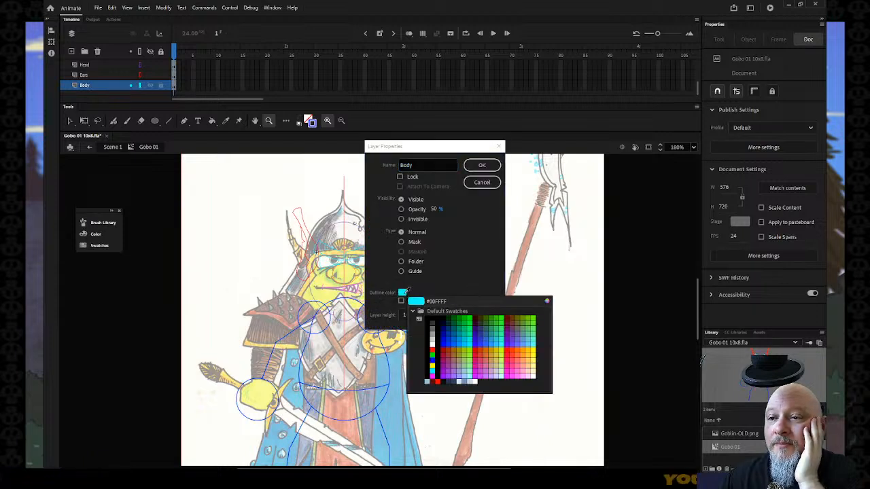
click(447, 347)
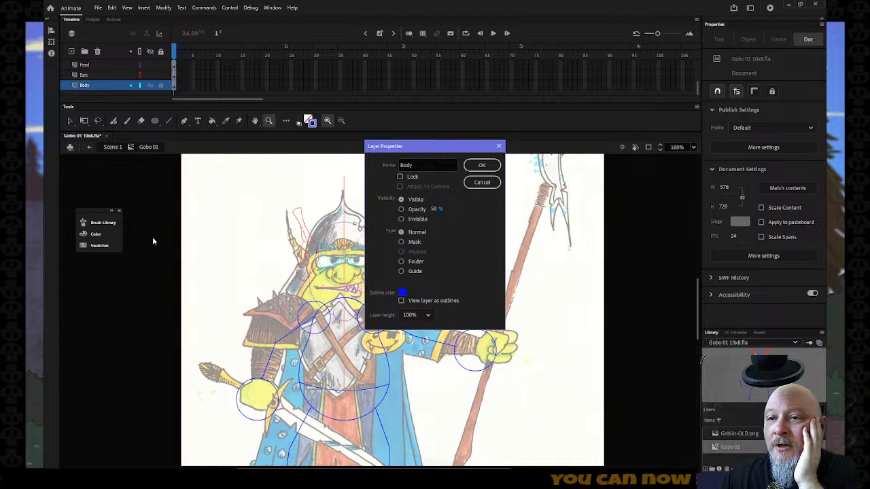
click(480, 166)
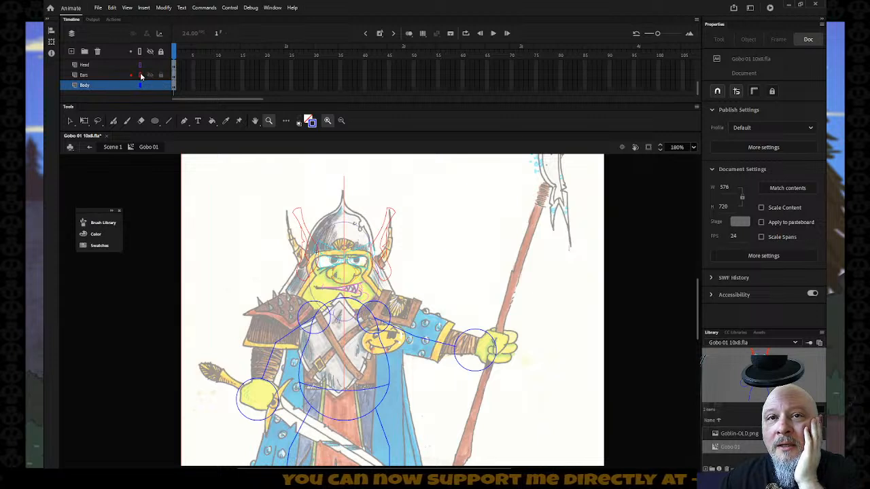
- Change the Eyes layer's outline color to blue in its layer properties and display that layer as outlines
scroll(141, 76, up, 2)
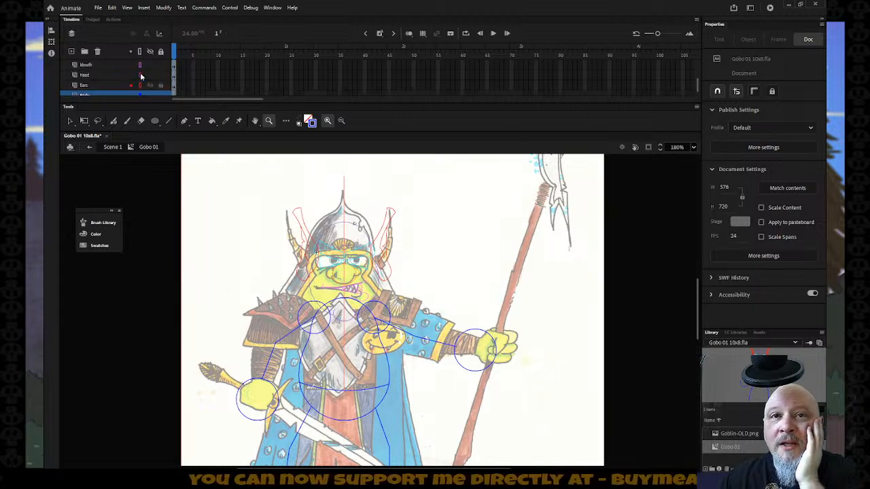
scroll(140, 77, up, 3)
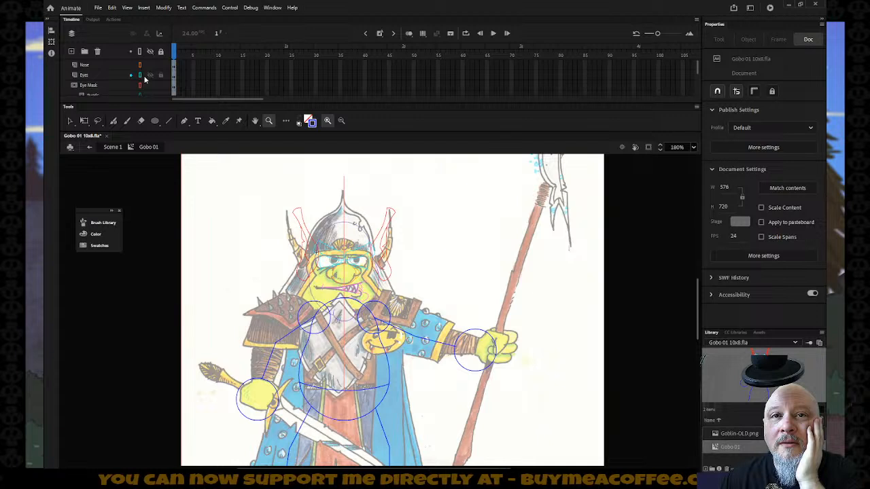
click(140, 76)
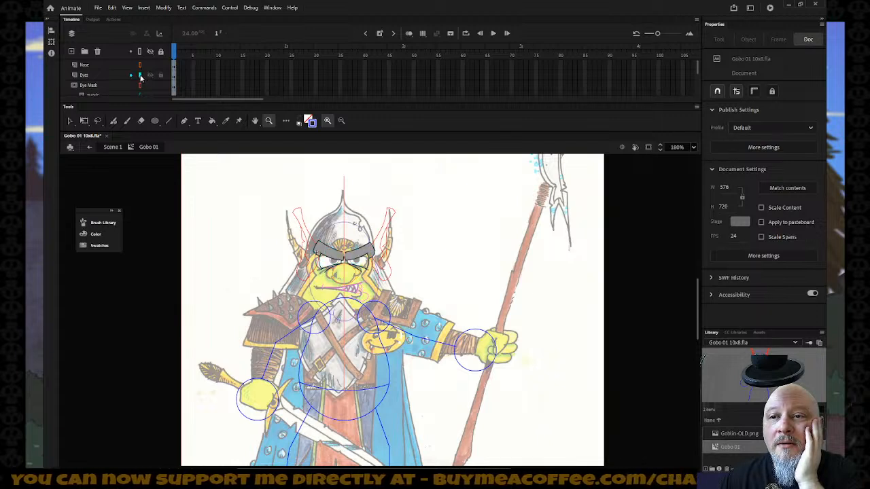
double_click(140, 76)
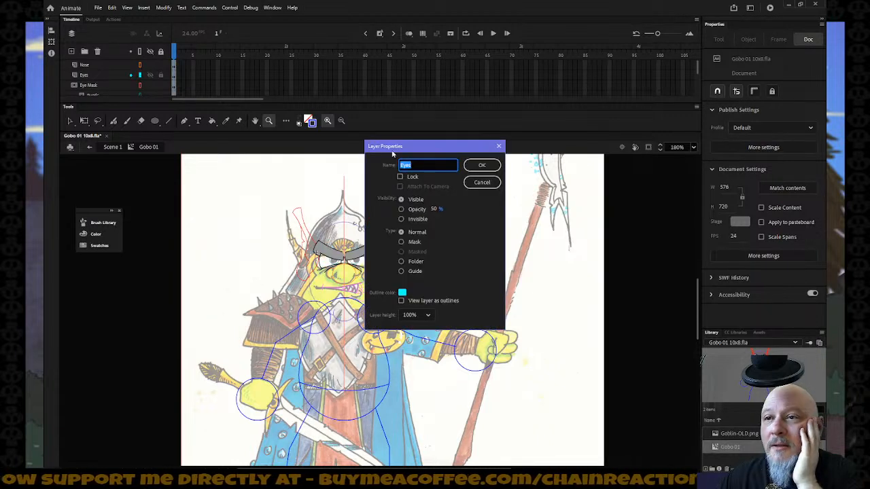
click(403, 291)
click(507, 341)
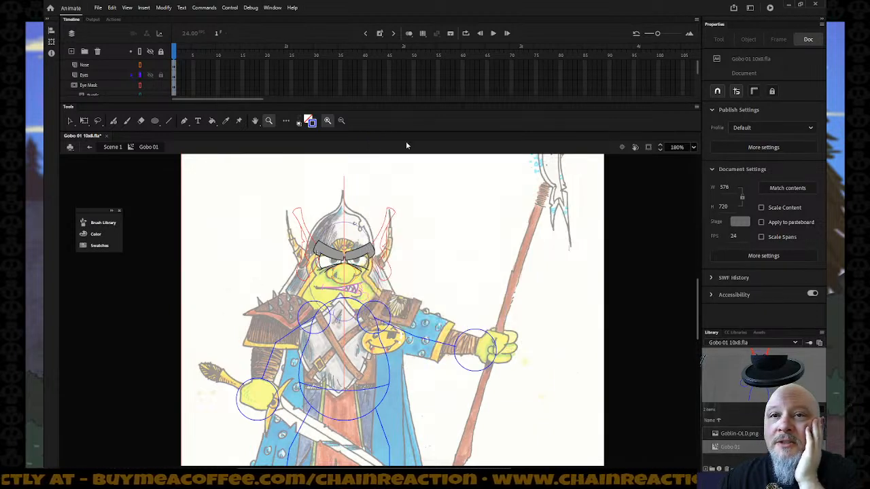
click(140, 76)
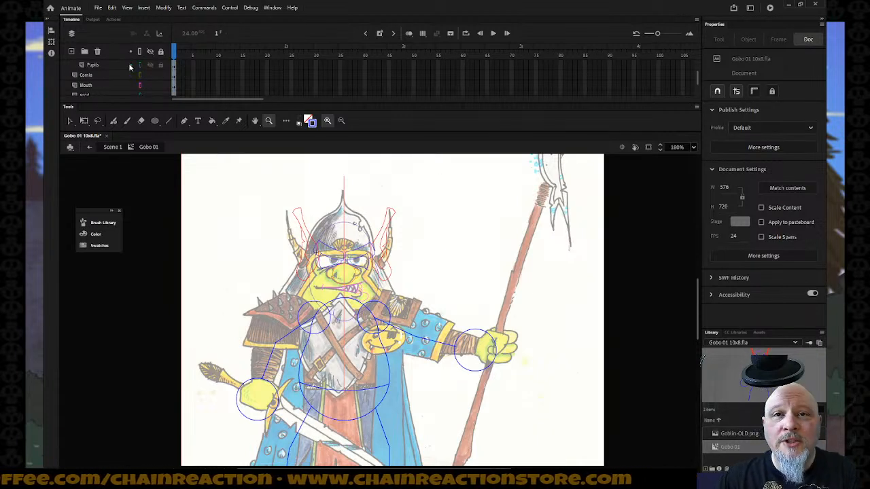
- Display the Body layer as outlines and lock all layers
scroll(150, 74, down, 5)
click(144, 85)
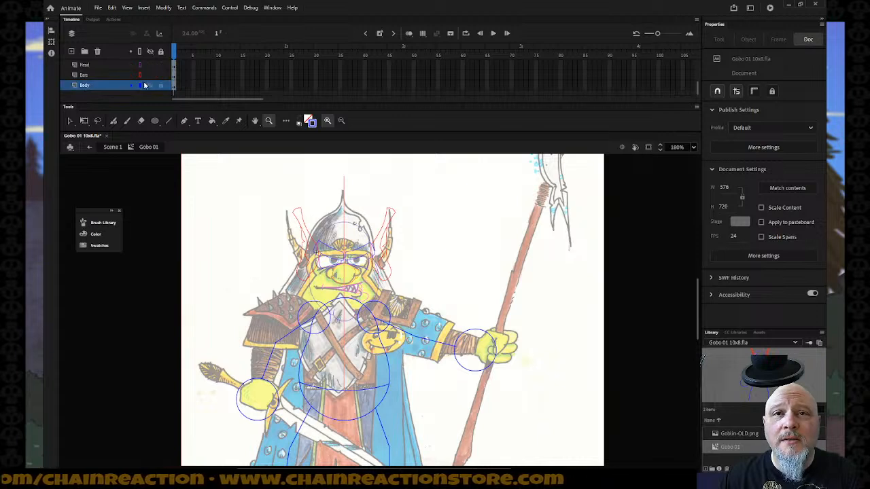
click(140, 86)
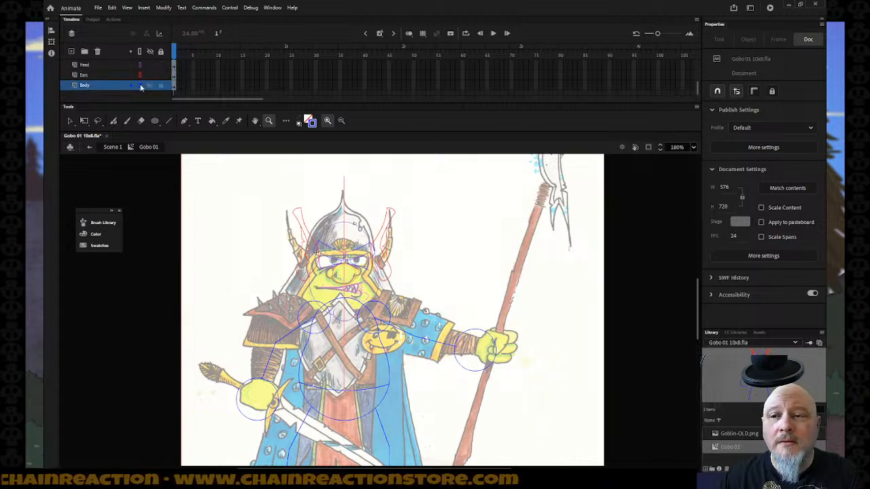
click(160, 51)
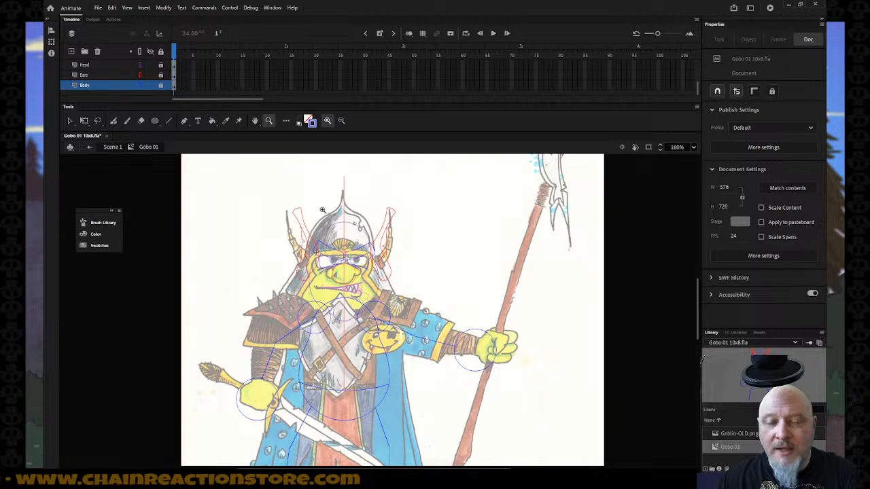
- Insert a new layer above the Nose layer and name it Helm
drag(265, 198, 437, 340)
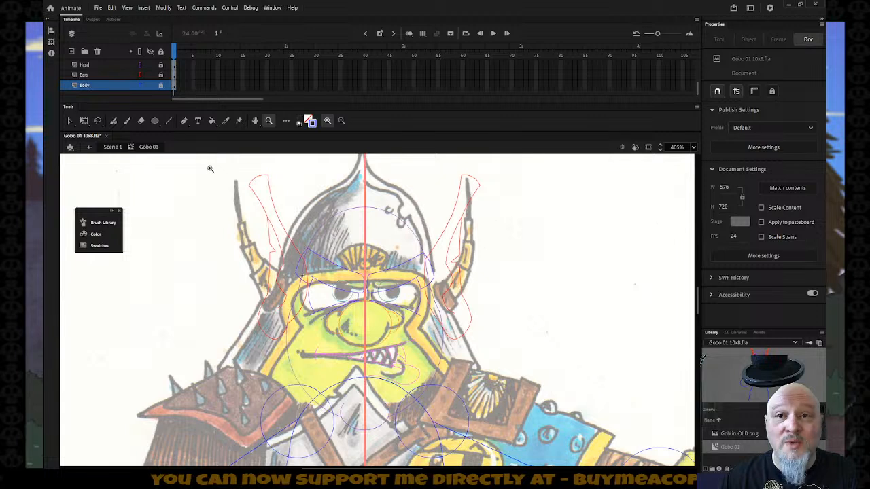
scroll(116, 80, up, 2)
scroll(115, 80, down, 3)
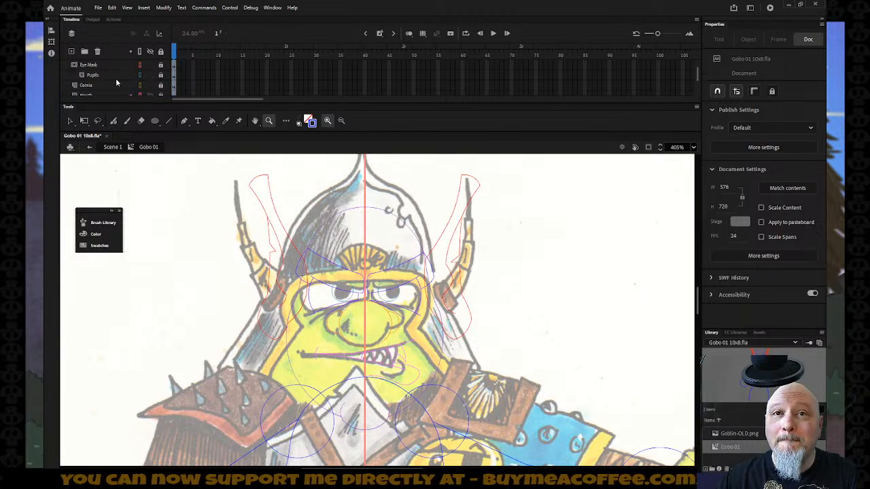
click(109, 64)
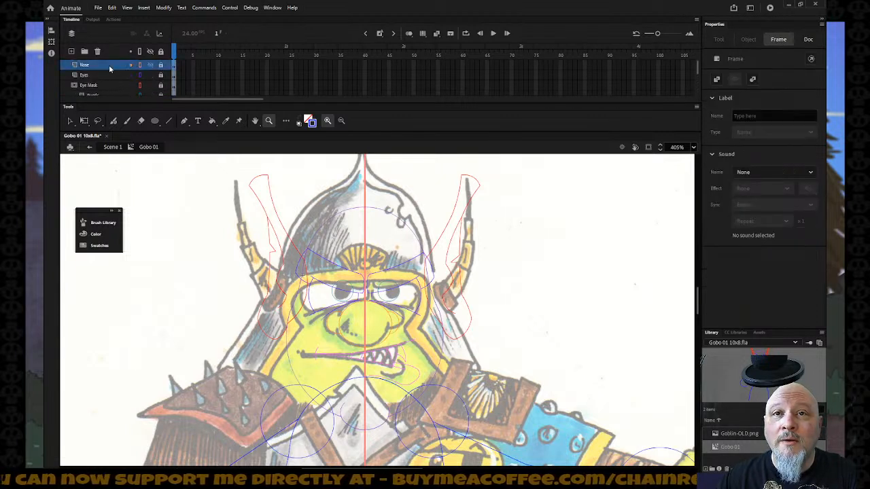
right_click(109, 64)
click(136, 108)
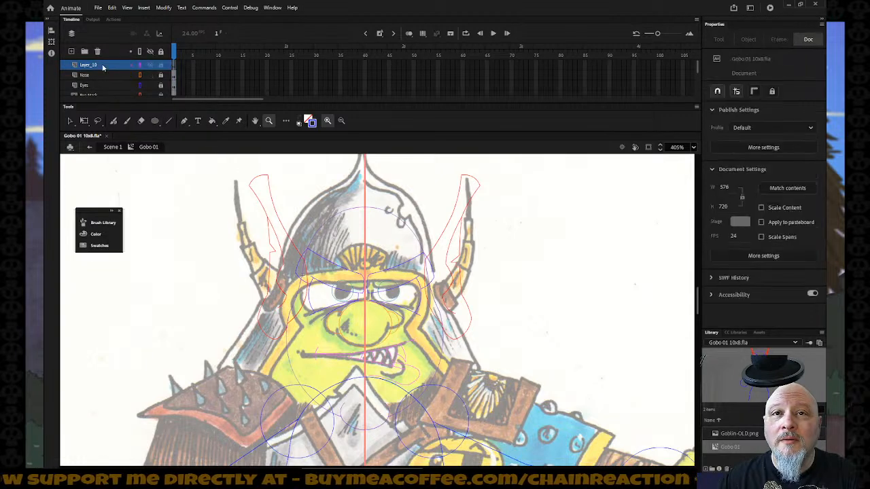
double_click(106, 68)
text(Helm)
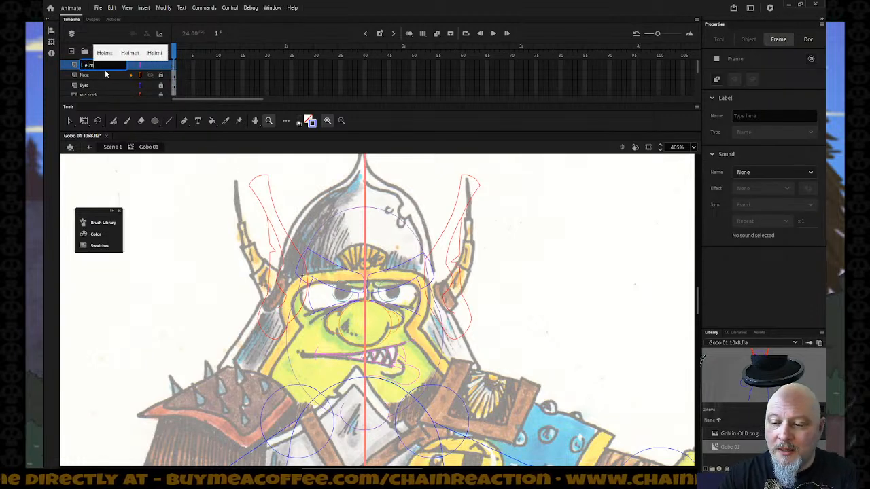
key(Return)
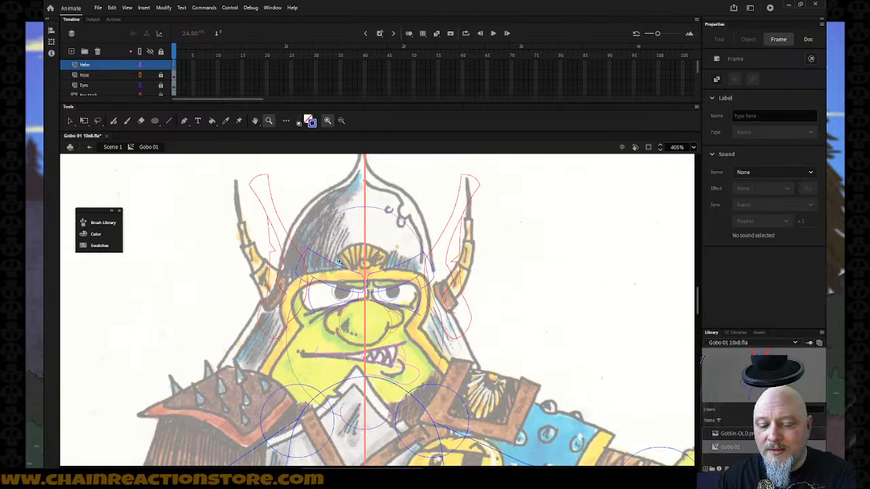
- Draw connected straight lines for half the helmet's face opening, from the centre line over the eye and down past the cheek to the spiked shoulder
key(n)
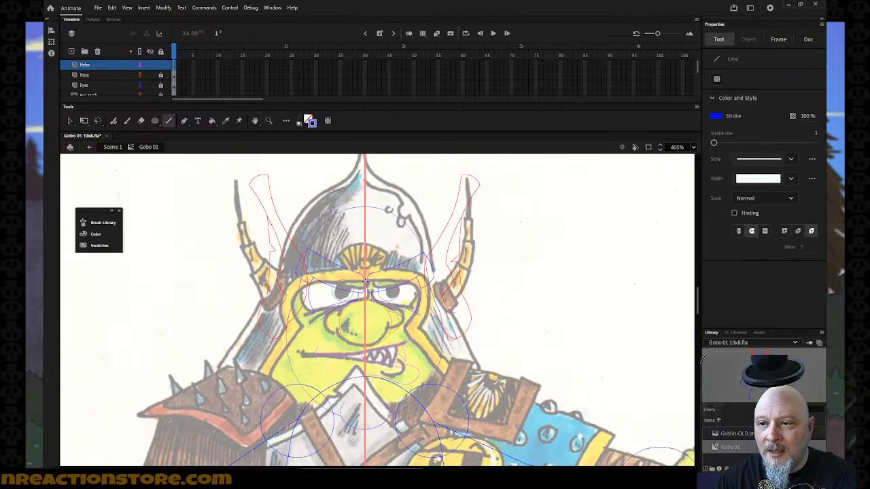
mouse_move(366, 282)
mouse_down()
mouse_move(310, 281)
mouse_move(293, 305)
mouse_move(308, 331)
mouse_move(316, 330)
mouse_move(232, 426)
mouse_up()
key(v)
key(n)
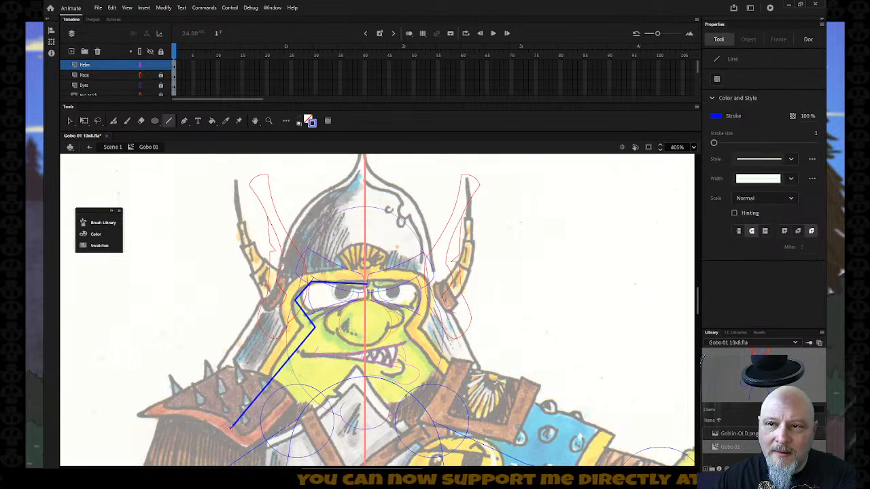
- Bend the short segments beside the eye into one rounded curve that follows the inner edge of the helmet's face opening
key(v)
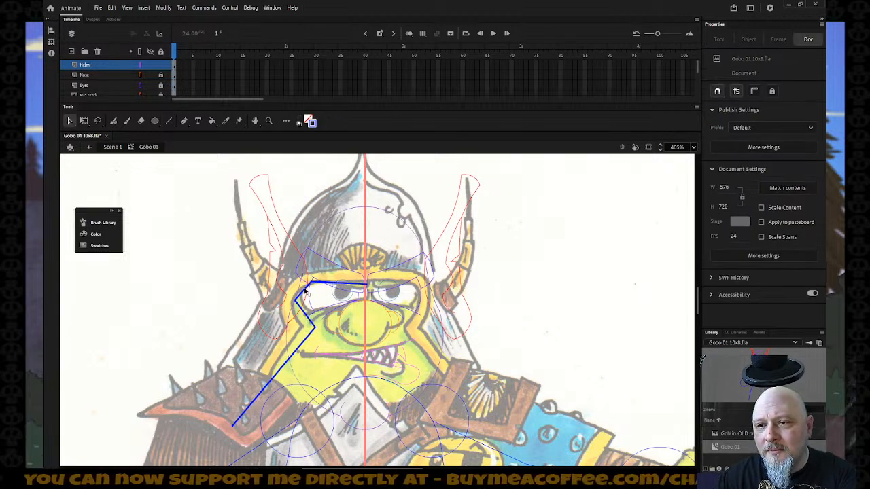
drag(305, 291, 292, 313)
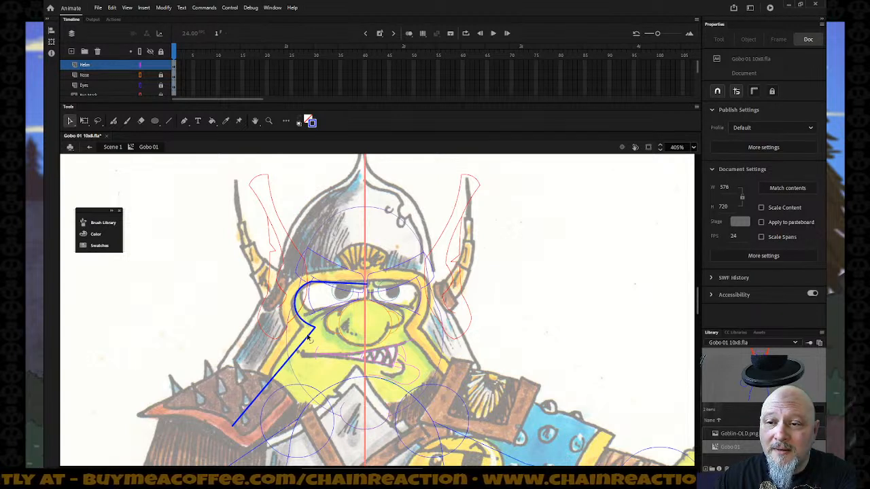
mouse_move(302, 348)
mouse_down()
mouse_move(309, 357)
mouse_move(301, 347)
mouse_up()
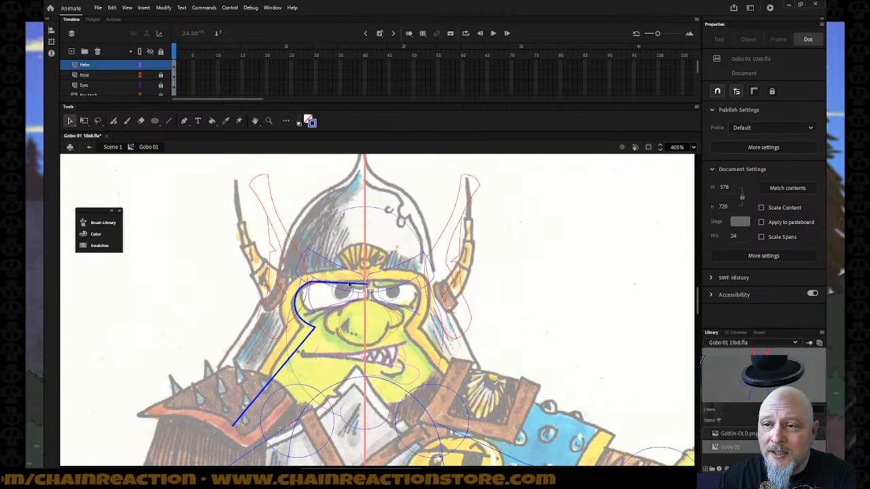
- Raise the opening's outer brow corner, bow the brow line downward, and move the cheek line's lower end slightly inward
drag(311, 284, 313, 273)
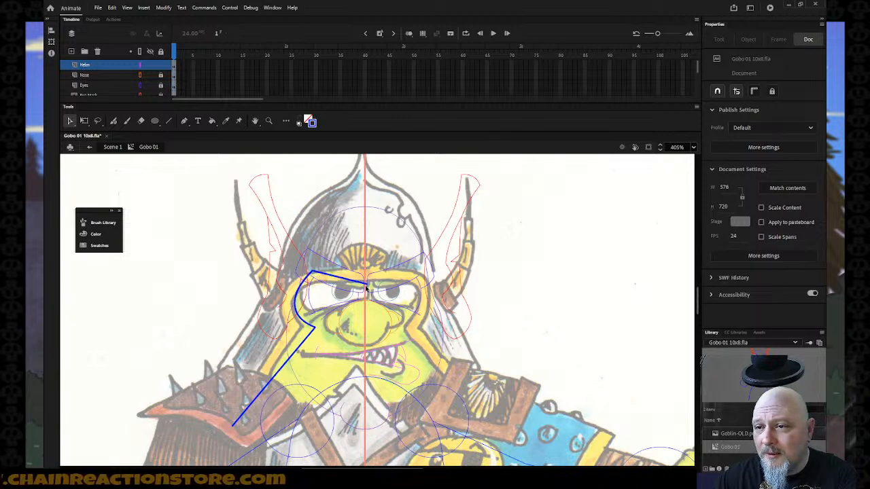
drag(366, 287, 339, 285)
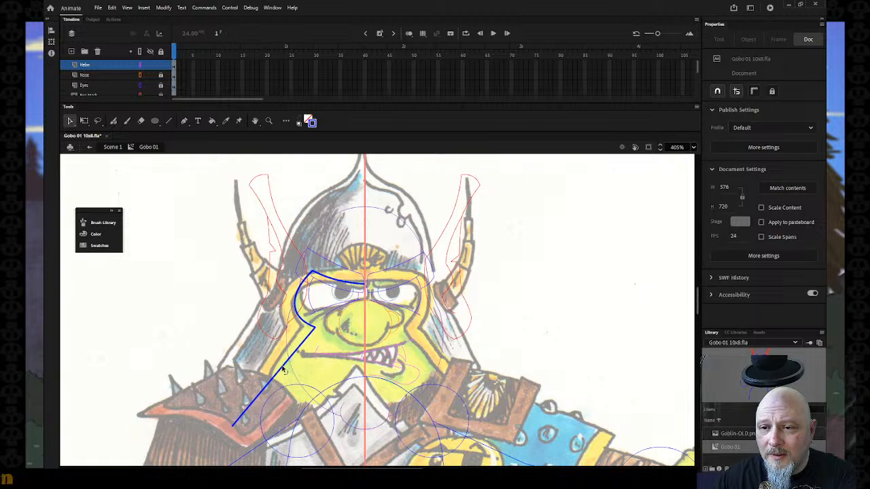
drag(233, 429, 250, 435)
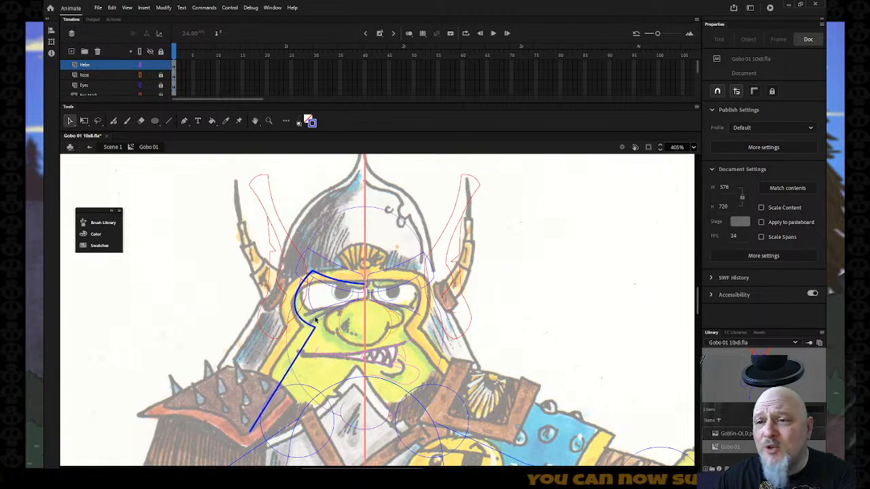
mouse_move(291, 369)
mouse_down()
mouse_move(283, 360)
mouse_move(299, 377)
mouse_move(290, 367)
mouse_up()
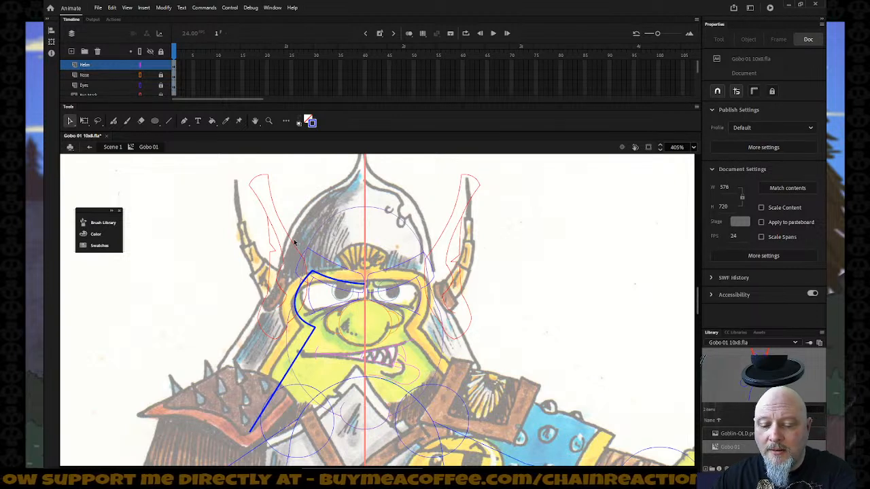
- Draw a curved line for the helmet's outer side, from the dome edge down past the horn base, and nudge its upper end inward
key(n)
mouse_move(292, 240)
mouse_down()
mouse_move(258, 318)
mouse_move(282, 296)
mouse_up()
key(v)
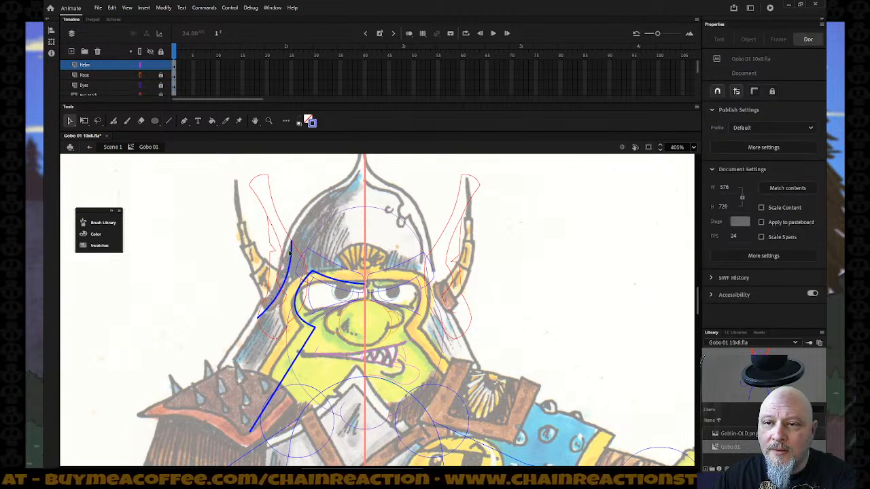
drag(292, 245, 296, 246)
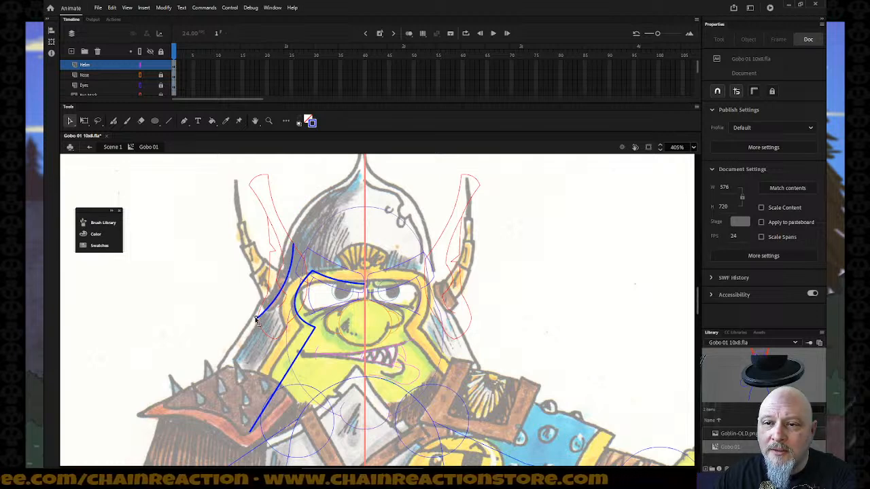
scroll(343, 257, up, 3)
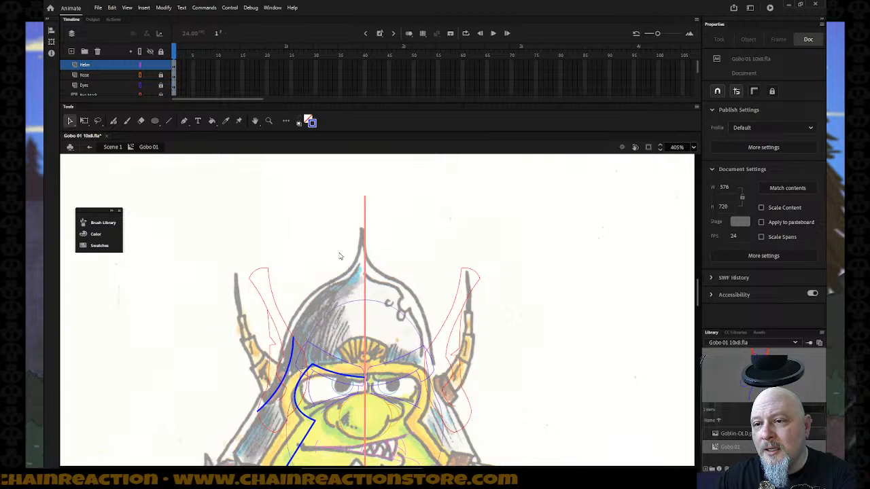
- Draw half the helmet's spike from its tip on the centre line, curve it inward, and continue a straight line down along the dome
key(n)
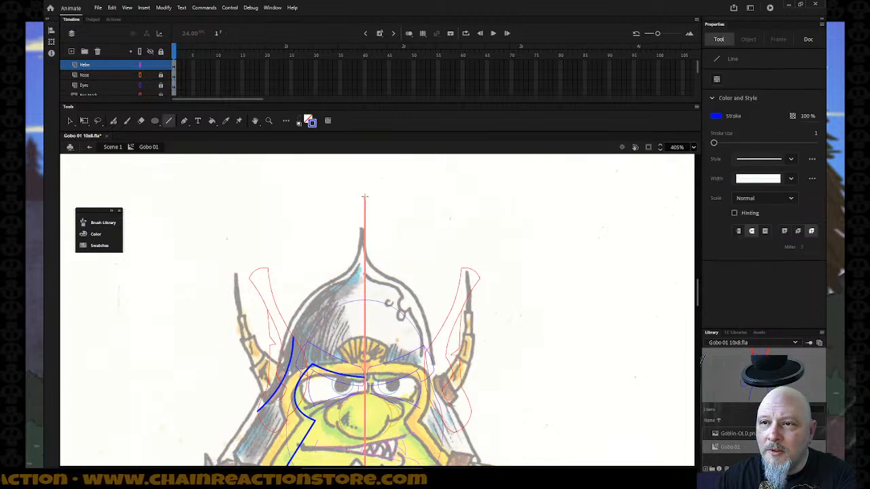
drag(364, 197, 339, 276)
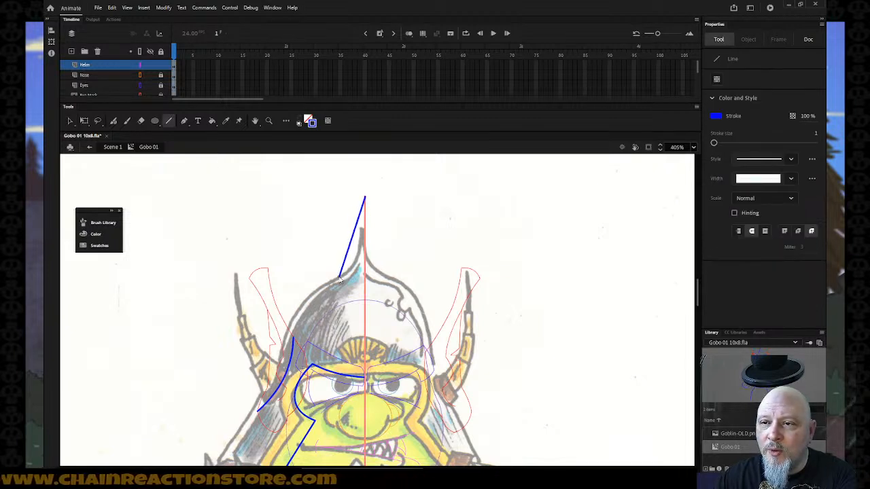
key(v)
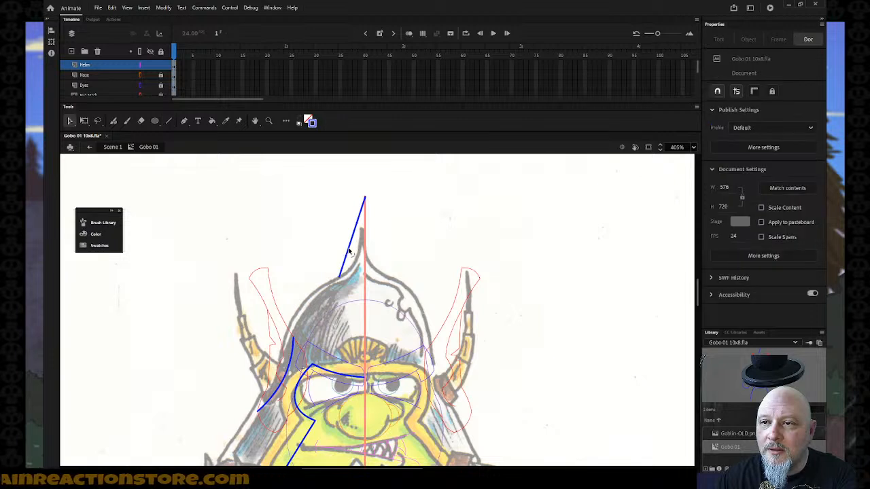
mouse_move(349, 251)
mouse_down()
mouse_move(354, 269)
mouse_move(294, 317)
mouse_up()
- Extend the dome outline to the horn base, bow its two segments outward along the reference, and nudge the lower end inward
key(n)
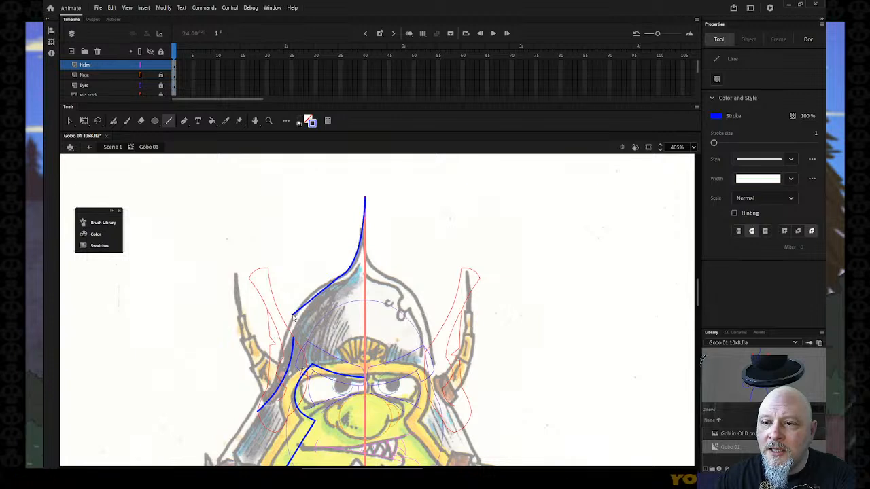
mouse_move(294, 317)
mouse_down()
mouse_move(262, 343)
mouse_move(257, 370)
mouse_move(269, 381)
mouse_up()
key(v)
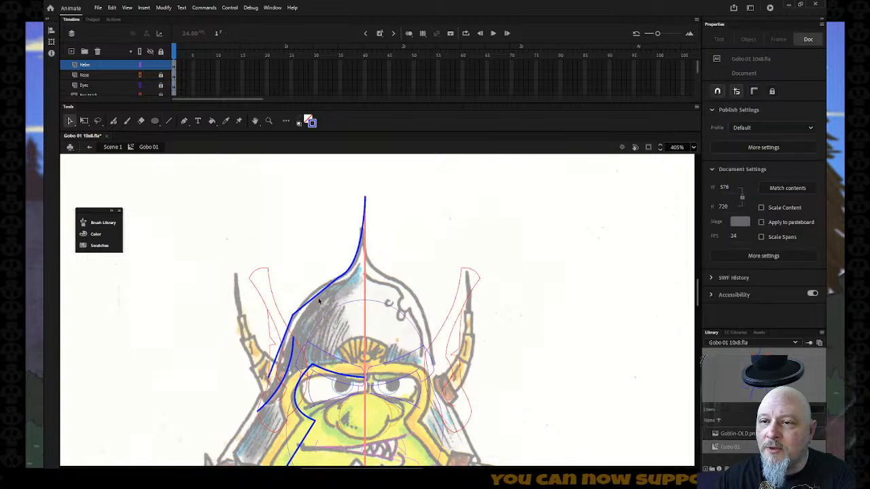
drag(317, 298, 315, 292)
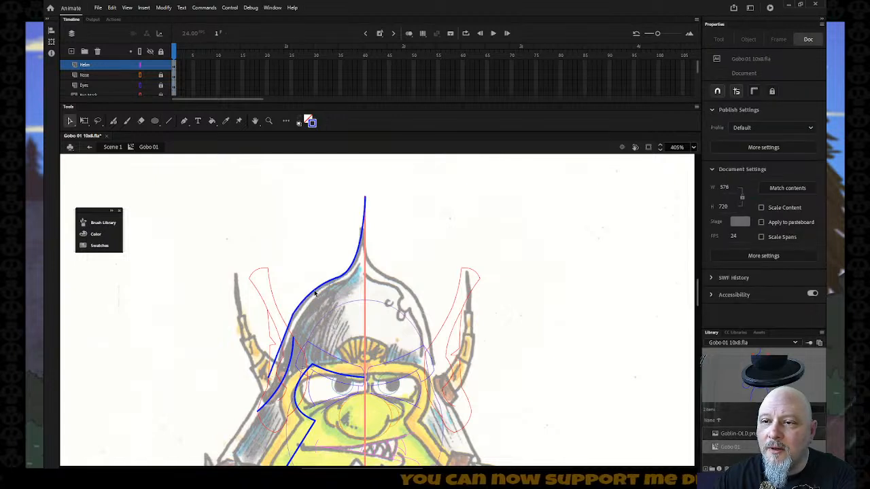
drag(286, 333, 284, 333)
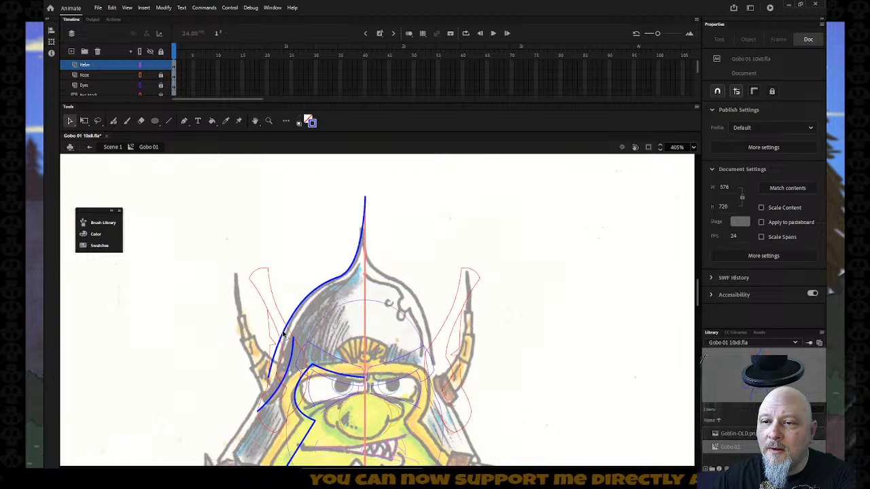
scroll(284, 347, down, 3)
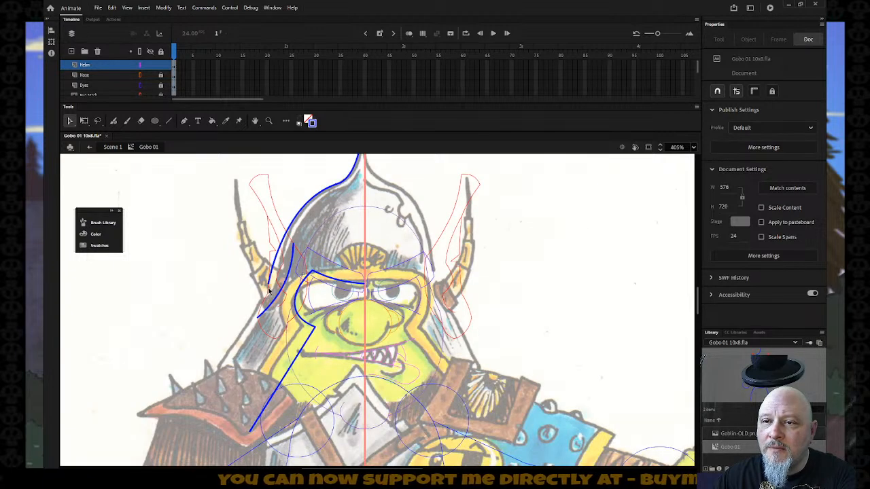
drag(269, 286, 275, 291)
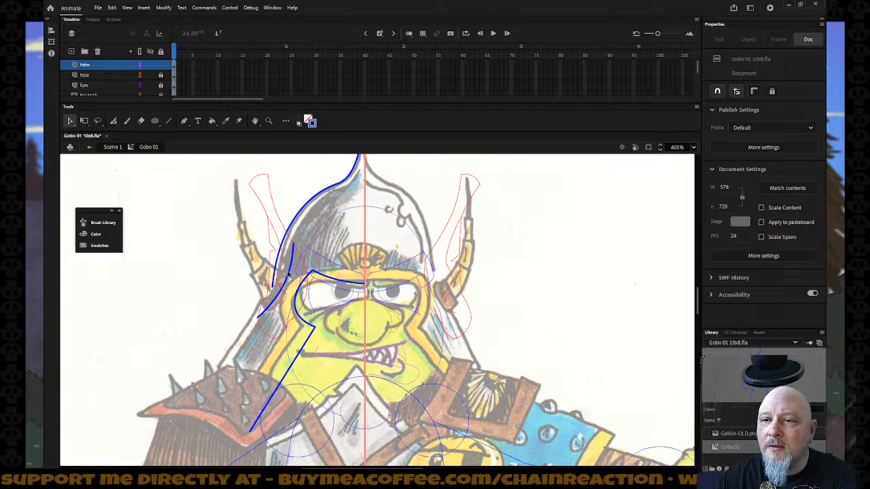
- Close the cheek guard with an outer line to the shoulder and a curved lower edge, and touch up the dome curve
key(n)
mouse_move(258, 314)
mouse_down()
mouse_move(194, 369)
mouse_move(202, 362)
mouse_move(250, 433)
mouse_up()
key(v)
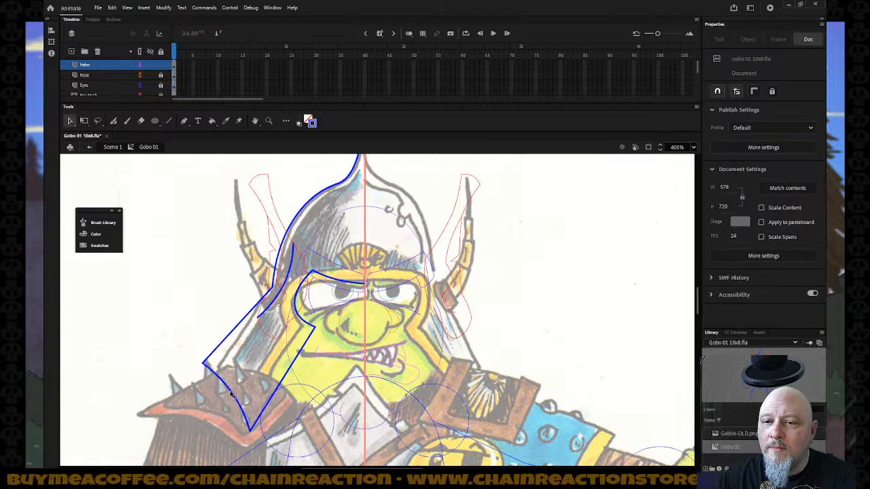
scroll(268, 350, up, 3)
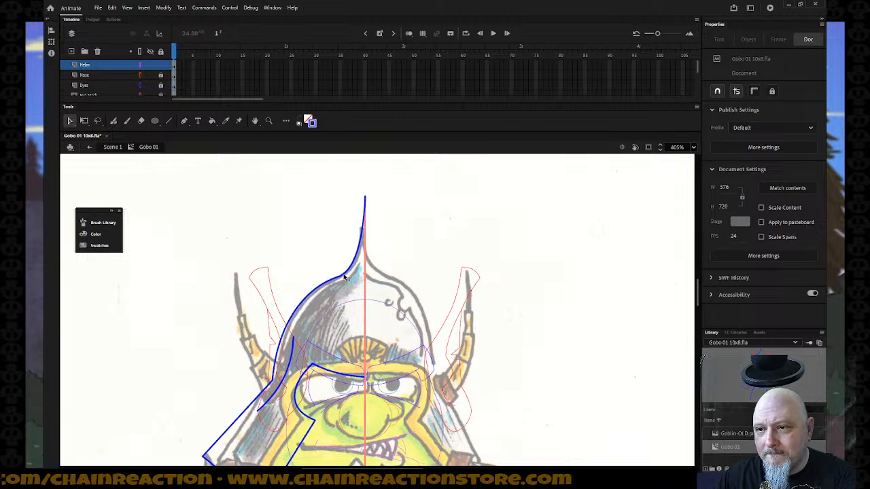
drag(341, 278, 321, 289)
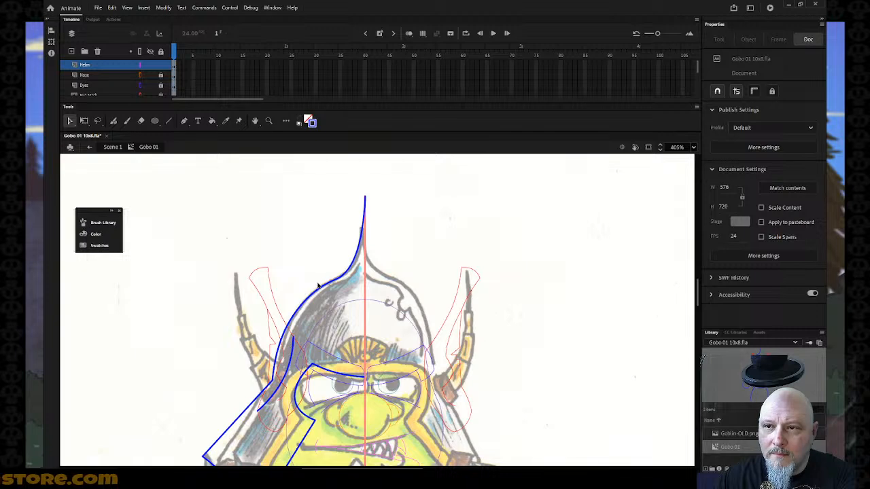
- Move the cheek guard's outer lower corner inward so its outer edge follows the reference helmet
scroll(385, 258, down, 3)
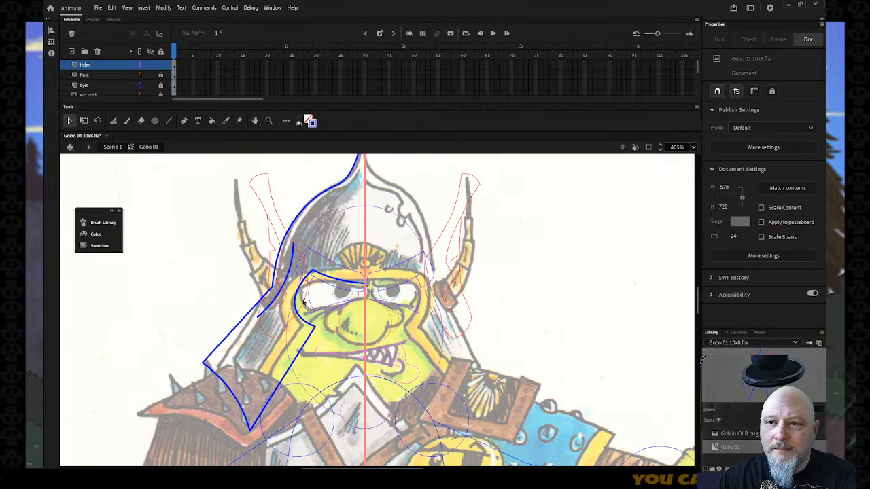
key(n)
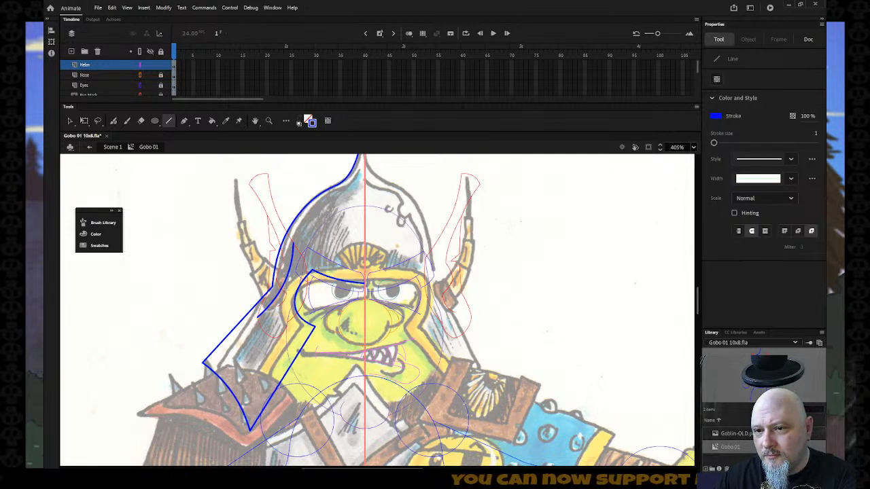
key(v)
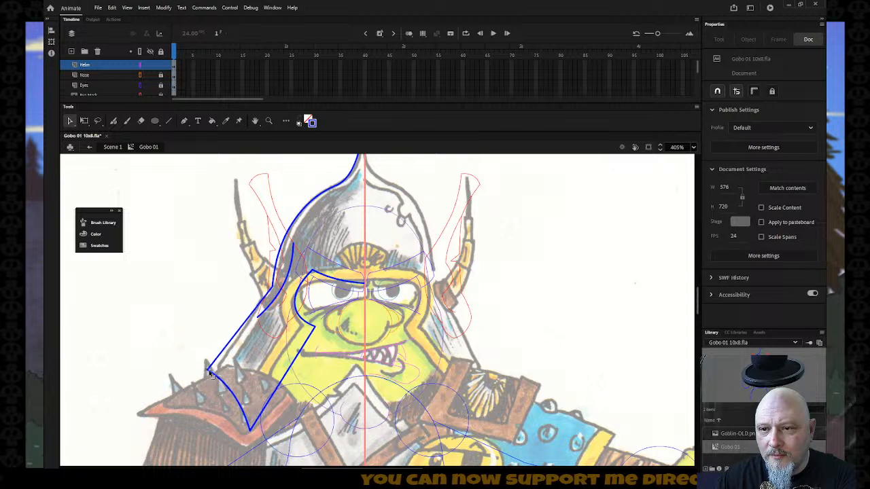
drag(210, 376, 214, 379)
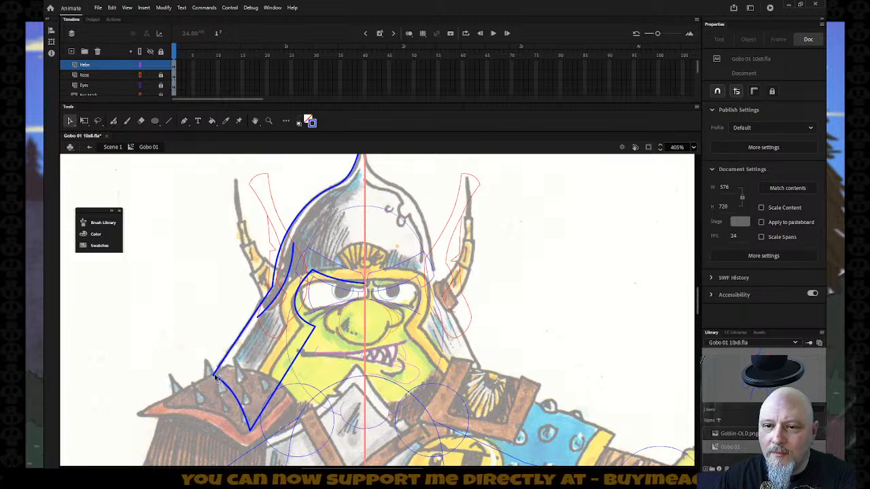
drag(215, 378, 218, 368)
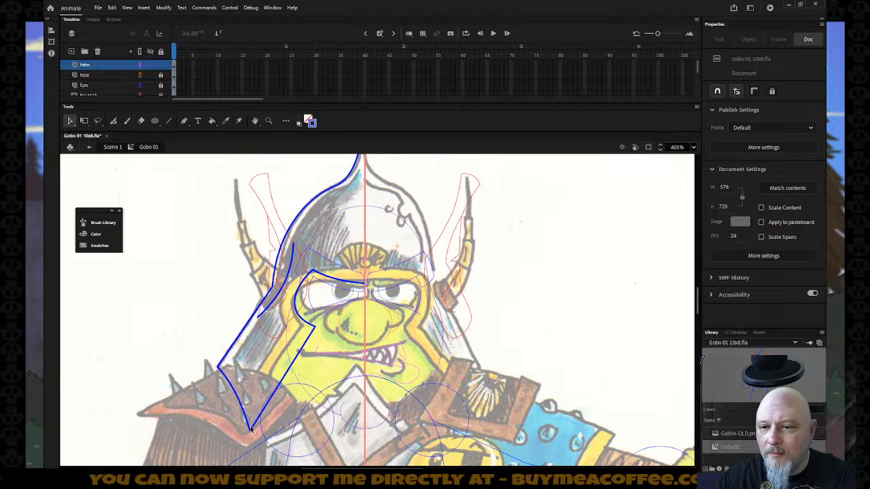
- Move the cheek guard's bottom tip and the face opening's cheek corner toward the centre, and curve the line joining them
mouse_move(251, 430)
mouse_down()
mouse_move(262, 432)
mouse_move(257, 424)
mouse_up()
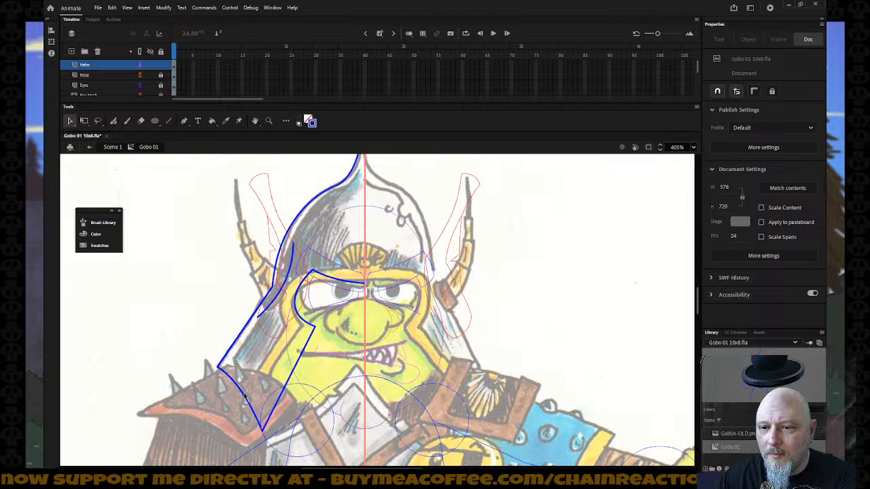
scroll(224, 381, down, 2)
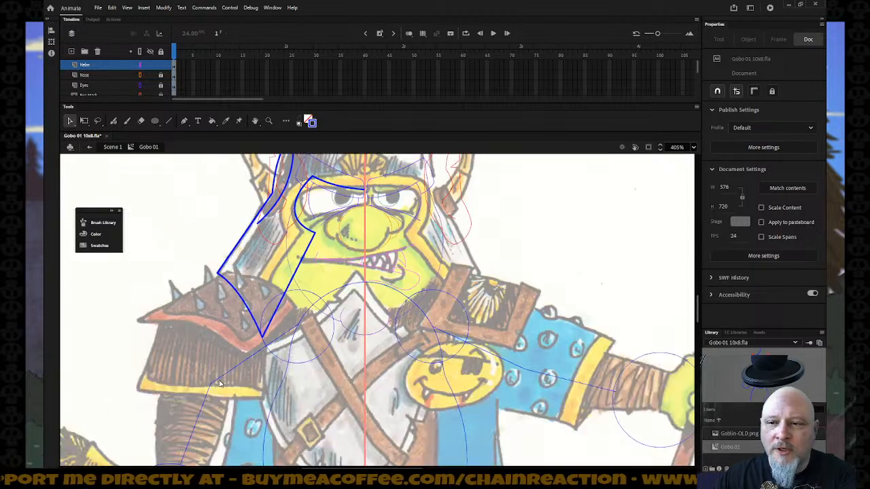
scroll(219, 367, up, 2)
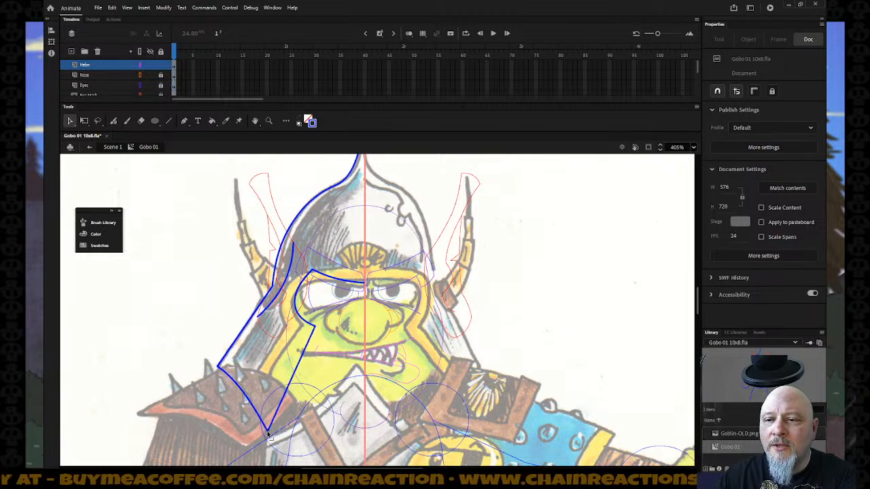
drag(267, 435, 273, 429)
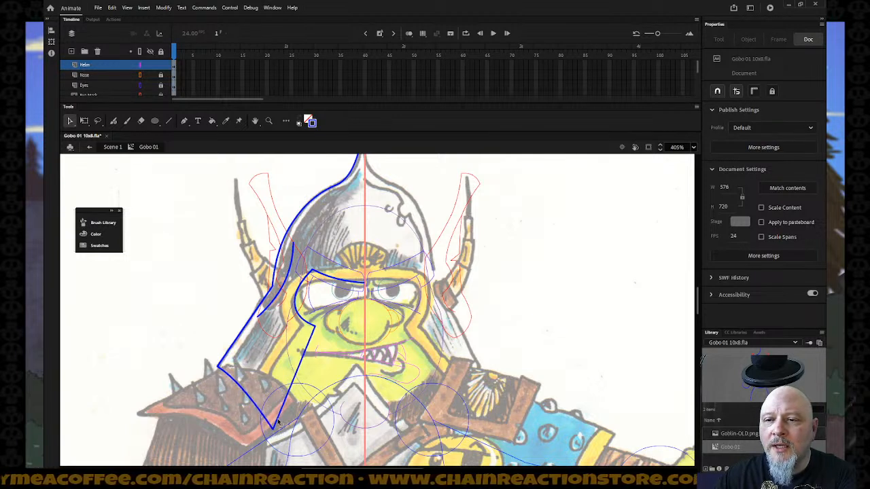
drag(315, 326, 320, 327)
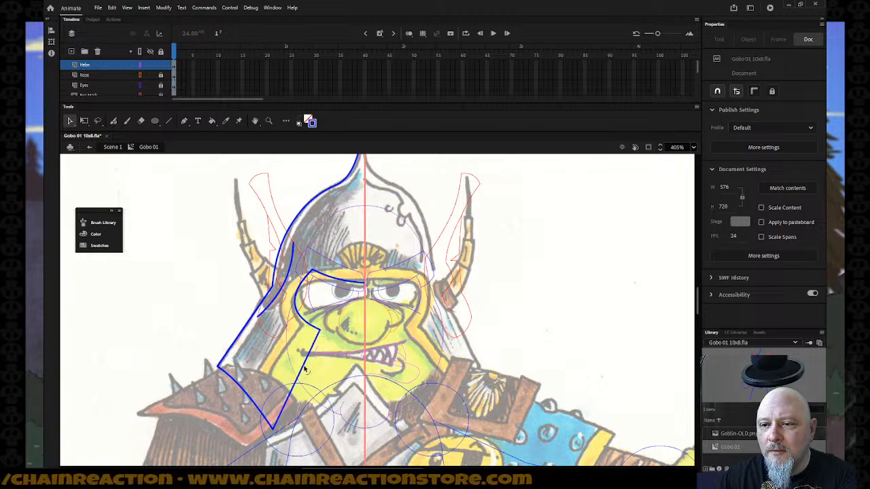
mouse_move(304, 359)
mouse_down()
mouse_move(299, 367)
mouse_move(324, 372)
mouse_move(301, 363)
mouse_up()
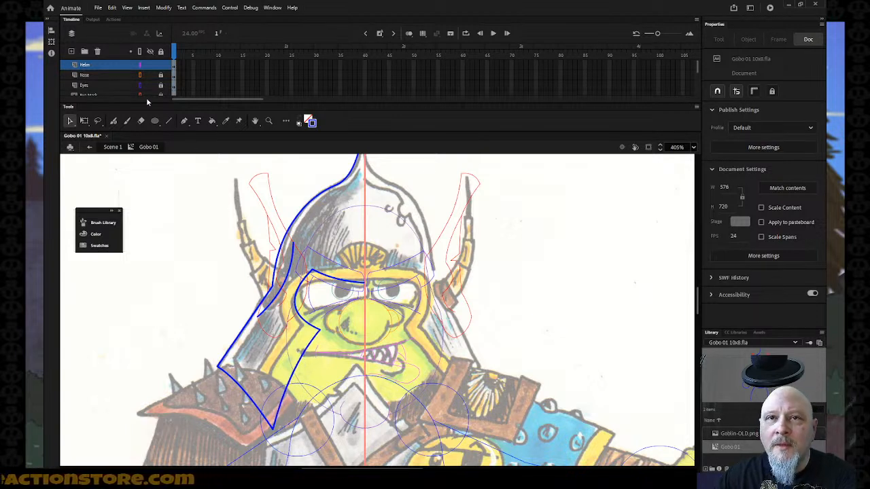
- Duplicate the helmet half, flip the copy horizontally, and bring its spike to the centre line to check the full shape
click(92, 66)
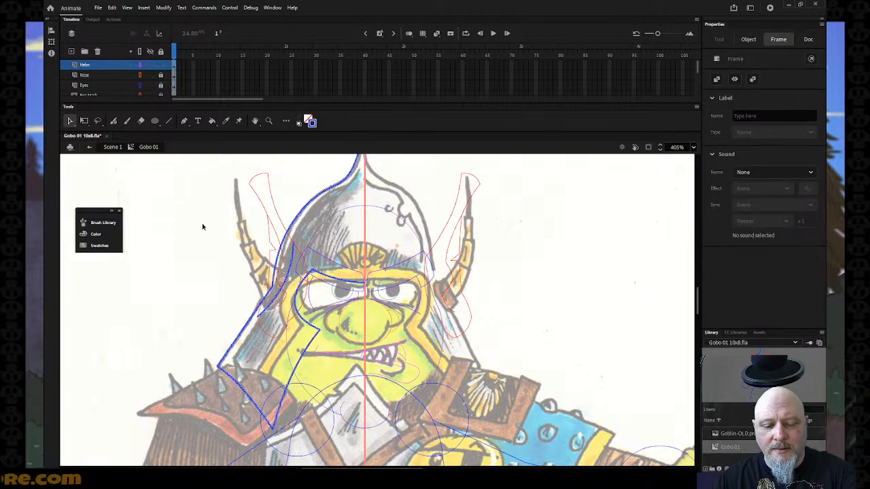
scroll(301, 194, up, 3)
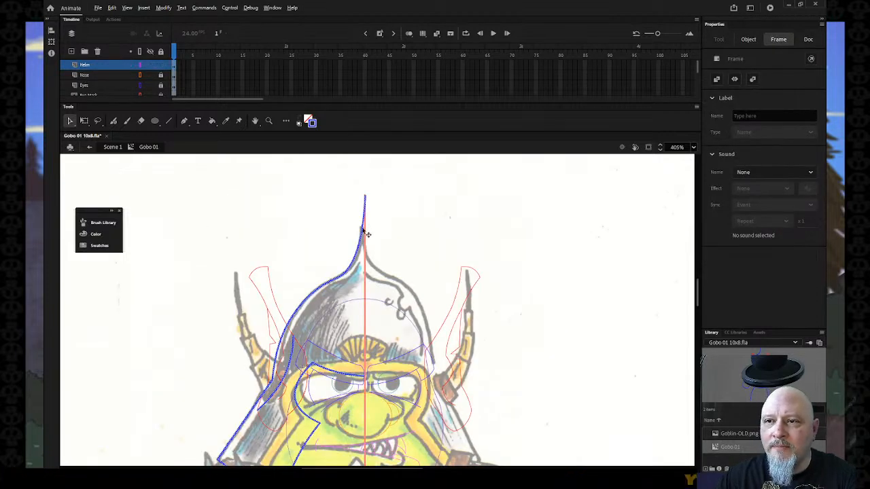
drag(367, 234, 621, 238)
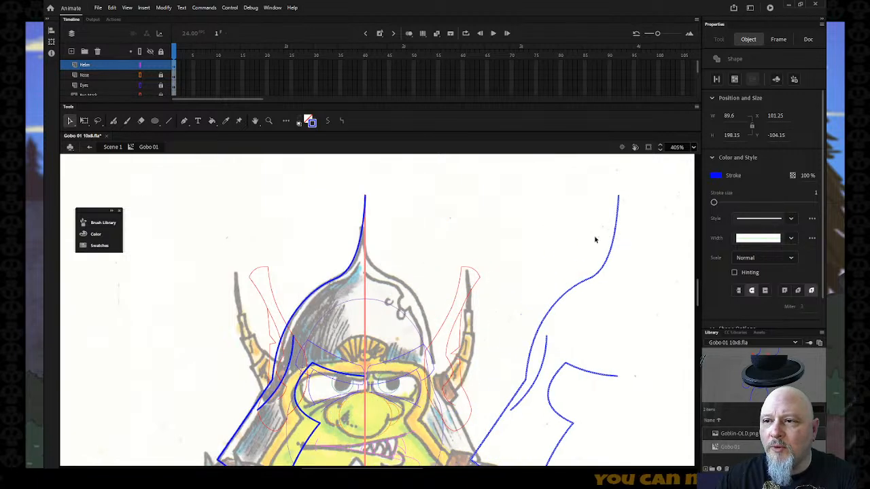
click(163, 7)
mouse_move(182, 120)
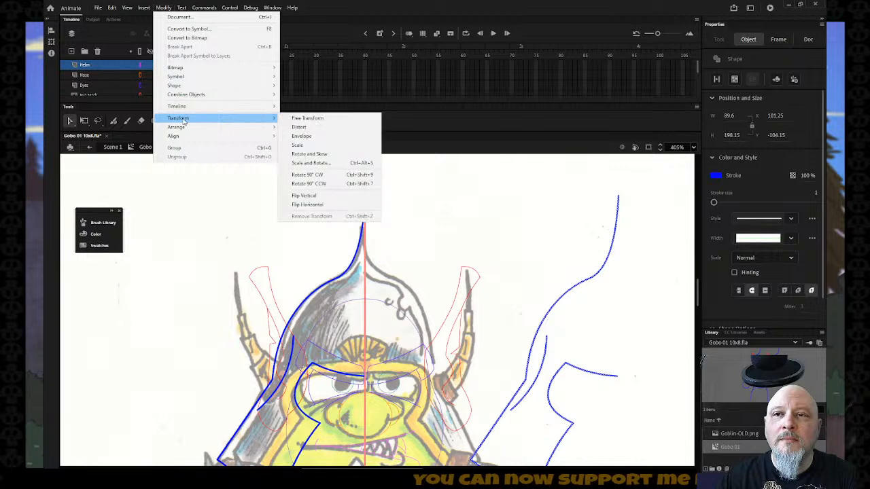
click(308, 205)
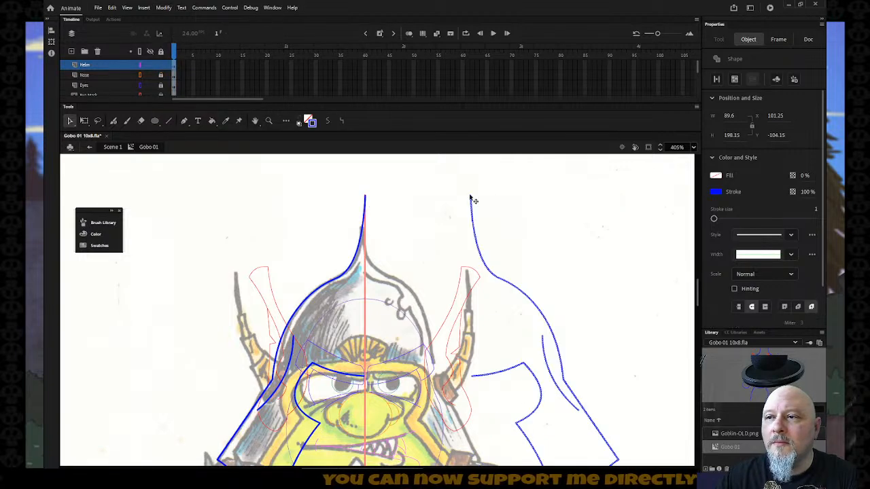
drag(471, 199, 364, 198)
- Shift the mirrored helmet copy away from the original half and delete it
scroll(513, 239, down, 3)
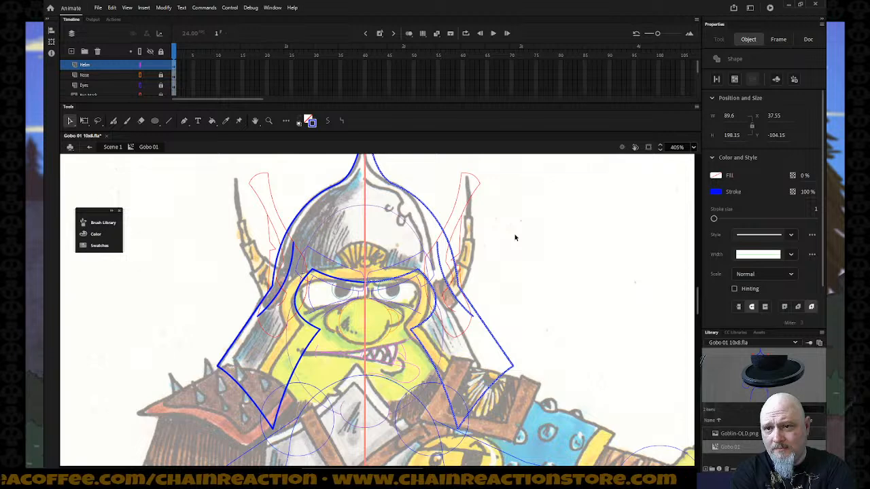
key(shift+Right)
key(shift+Right)
key(shift+Right)
key(shift+Right)
key(shift+Right)
key(shift+Right)
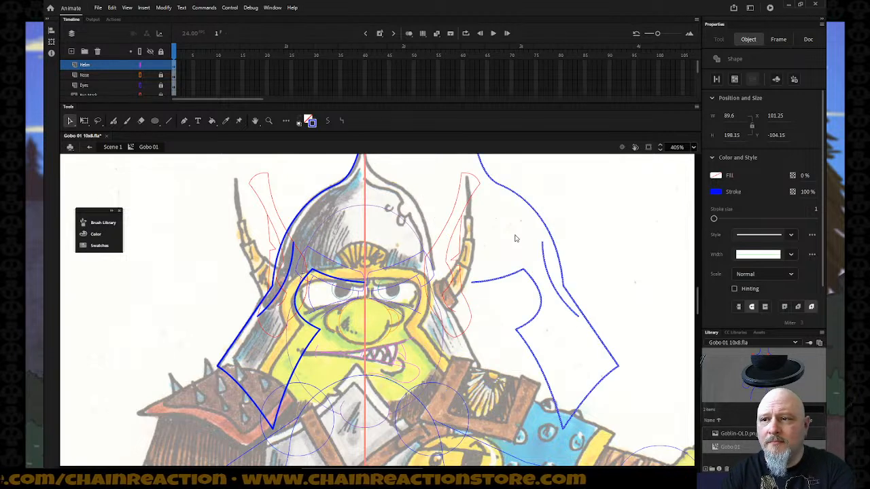
key(Delete)
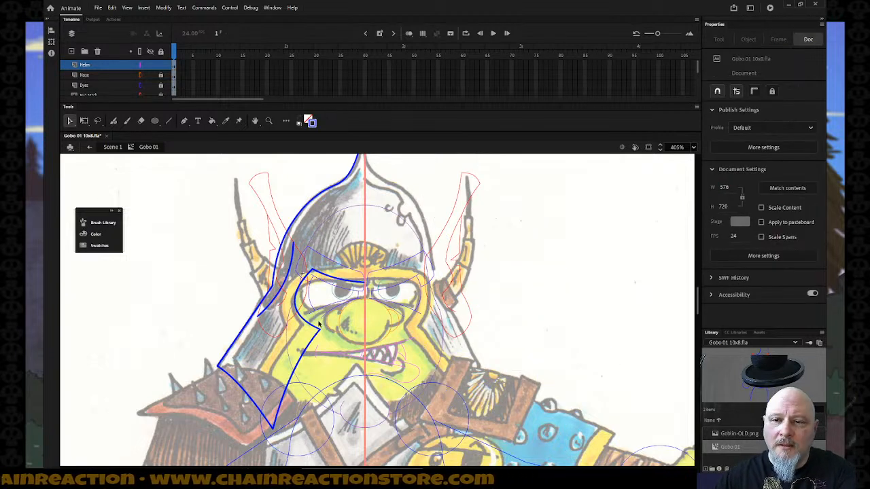
- Move the cheek guard's outer corner further inward and bow the face opening's cheek line toward the mouth, adjusting its upper corner
mouse_move(219, 369)
mouse_down()
mouse_move(239, 375)
mouse_move(237, 369)
mouse_up()
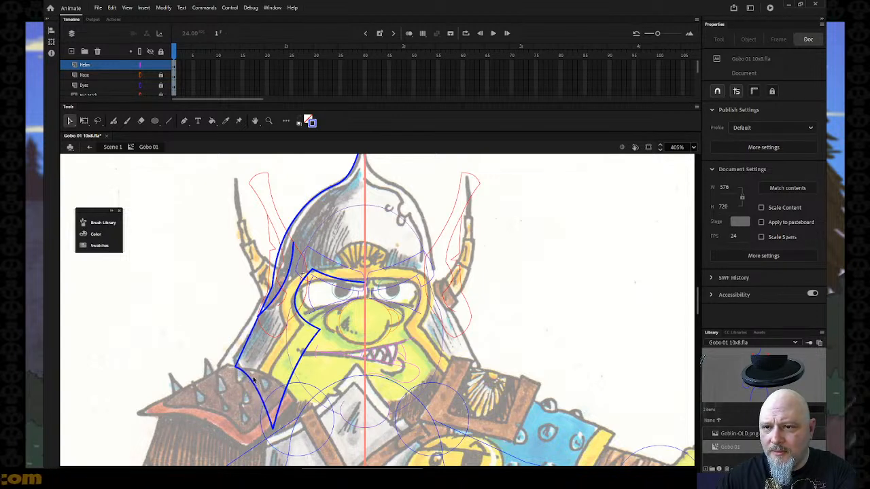
mouse_move(293, 385)
mouse_down()
mouse_move(308, 385)
mouse_move(302, 392)
mouse_up()
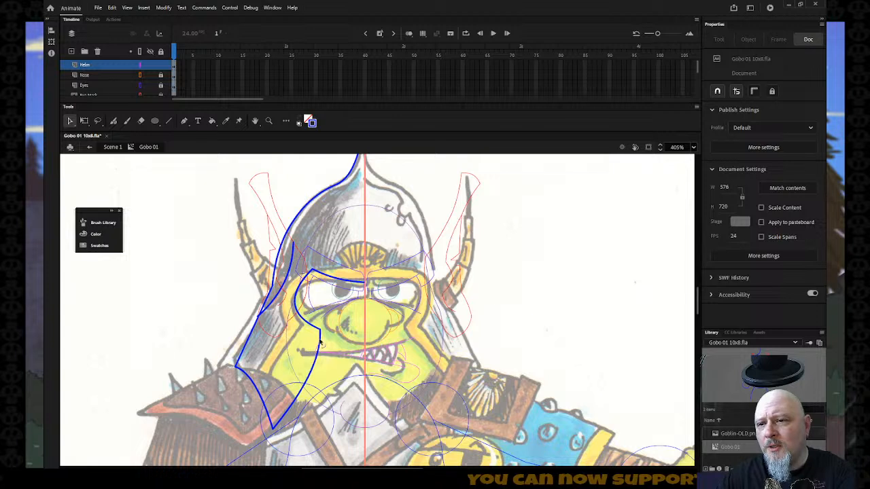
drag(322, 333, 323, 335)
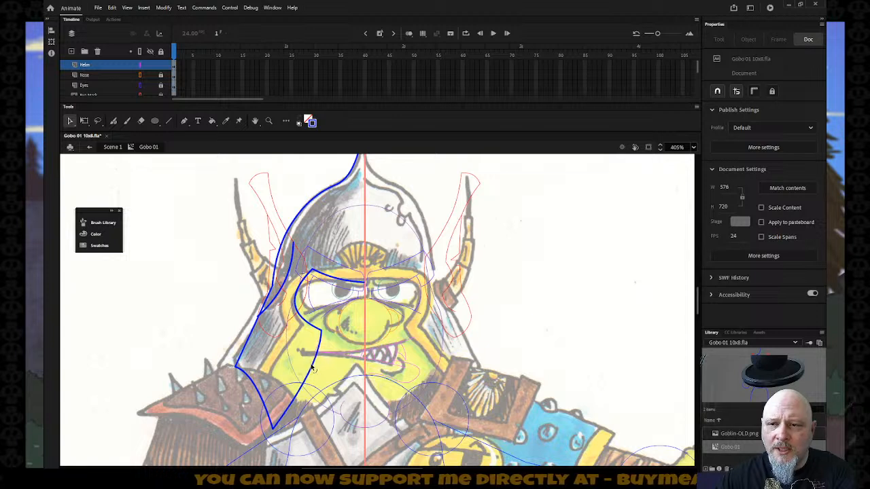
- Duplicate the reshaped helmet half, flip the copy horizontally, and join its spike tip to the original's at the centre line
click(311, 365)
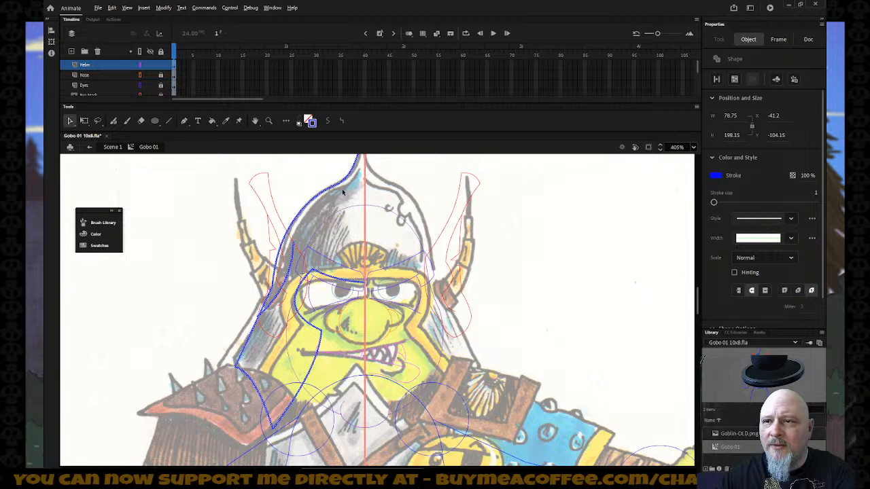
drag(251, 350, 498, 350)
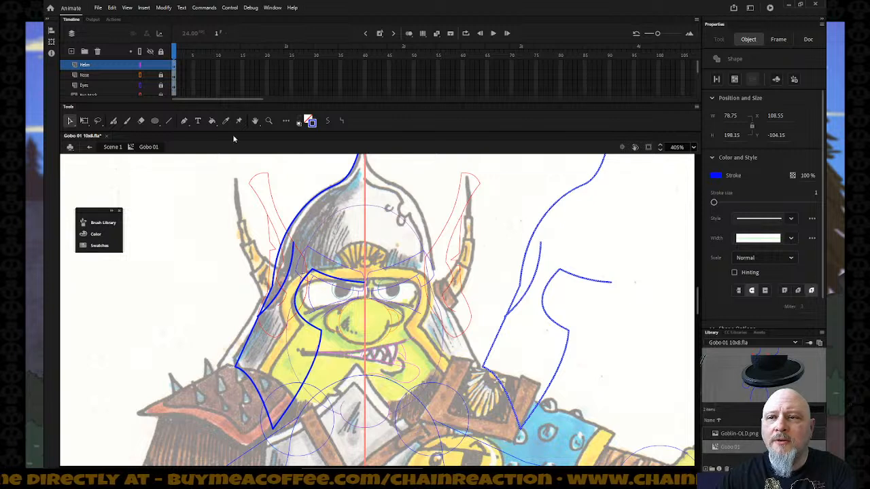
click(165, 9)
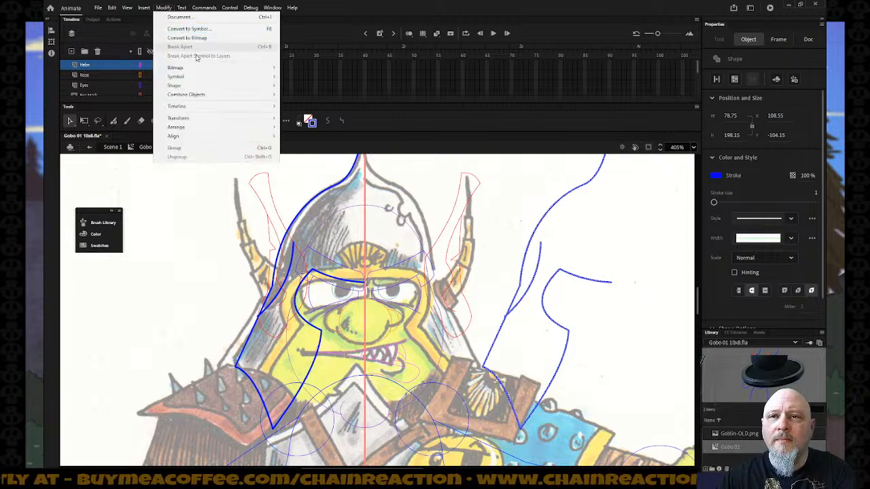
mouse_move(218, 118)
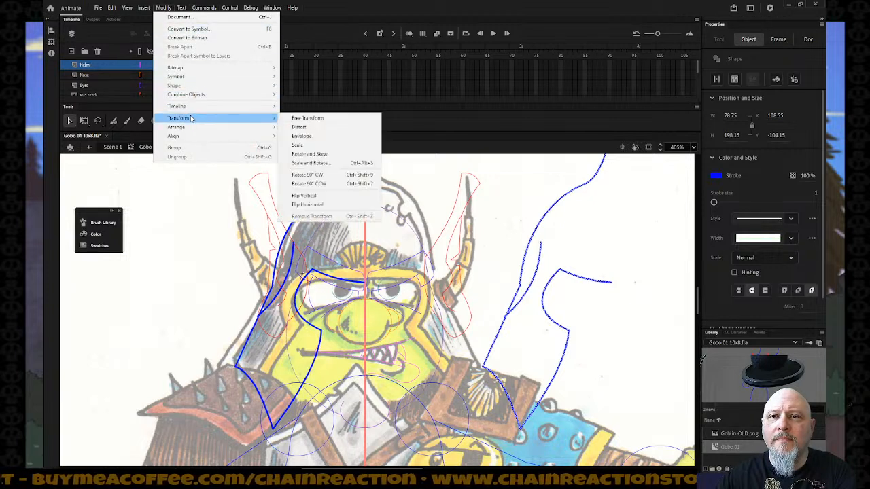
click(311, 205)
scroll(445, 226, up, 3)
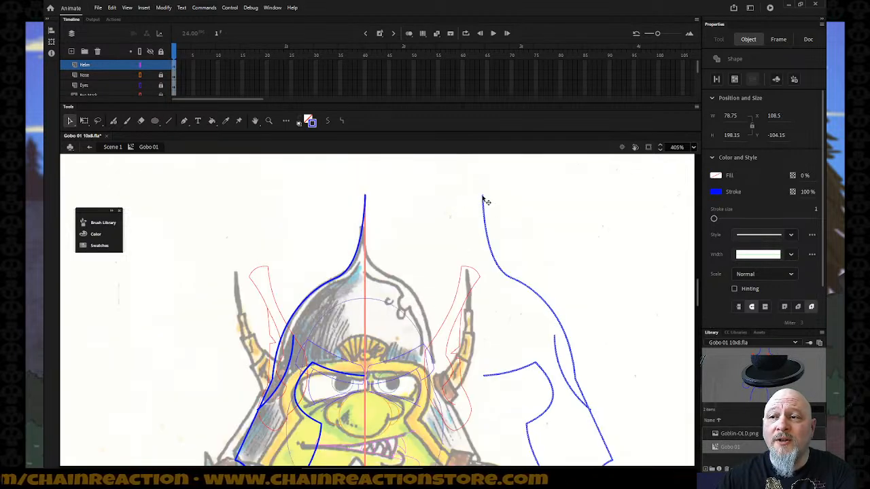
drag(483, 198, 365, 197)
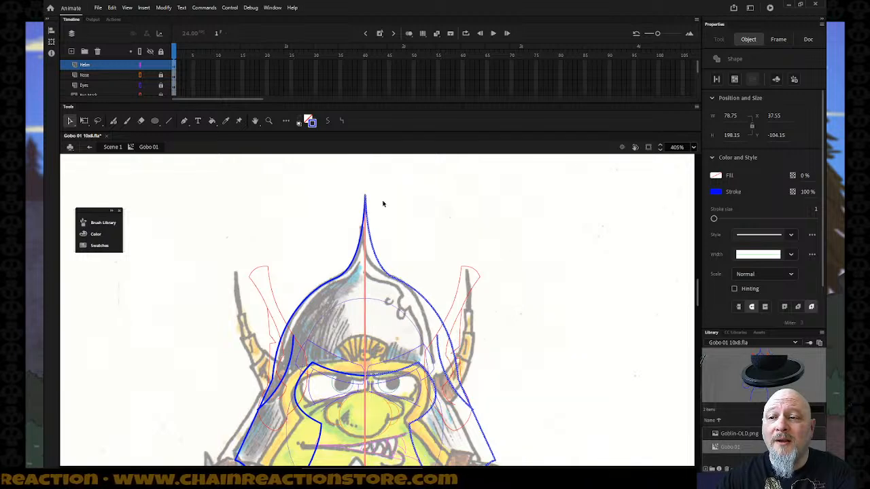
scroll(416, 211, down, 3)
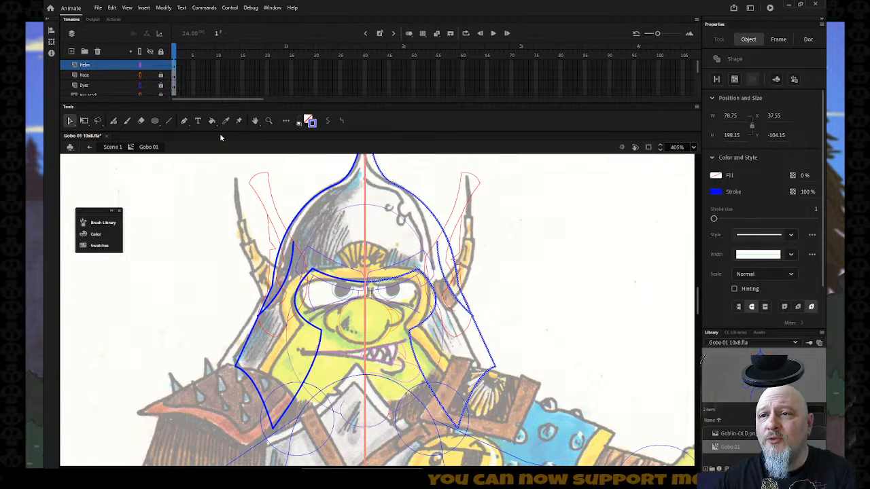
- Deselect the mirrored half and pull the shared spike tip slightly upward along the centre line
click(511, 254)
scroll(505, 255, up, 3)
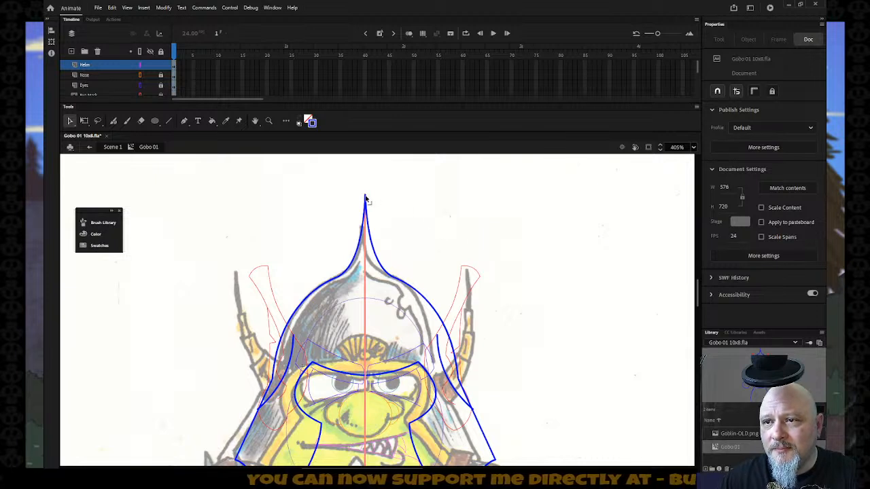
drag(365, 195, 366, 183)
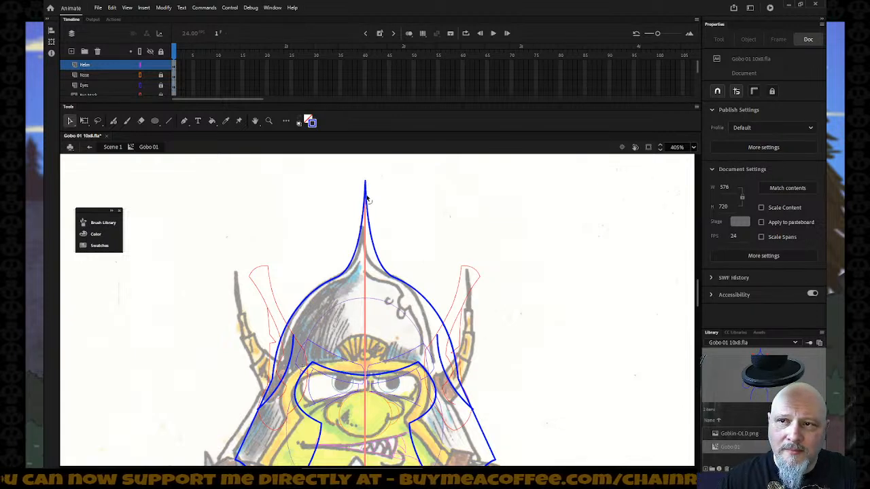
- Try deleting the outer dome curves of both helmet halves, and undo the deletions
click(369, 204)
click(362, 217)
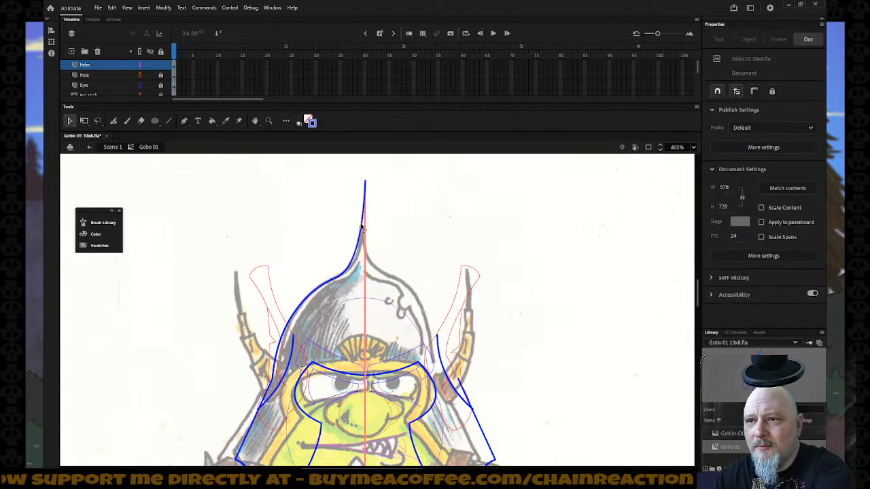
click(365, 195)
key(Delete)
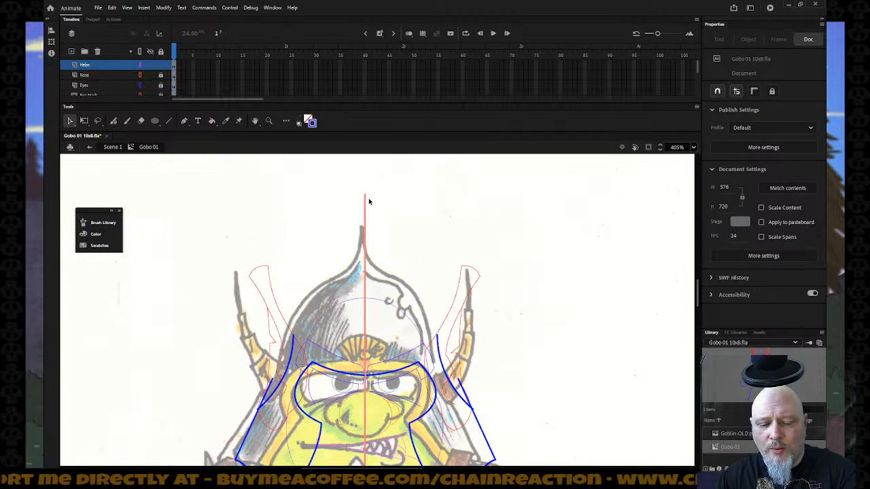
key(ctrl+z)
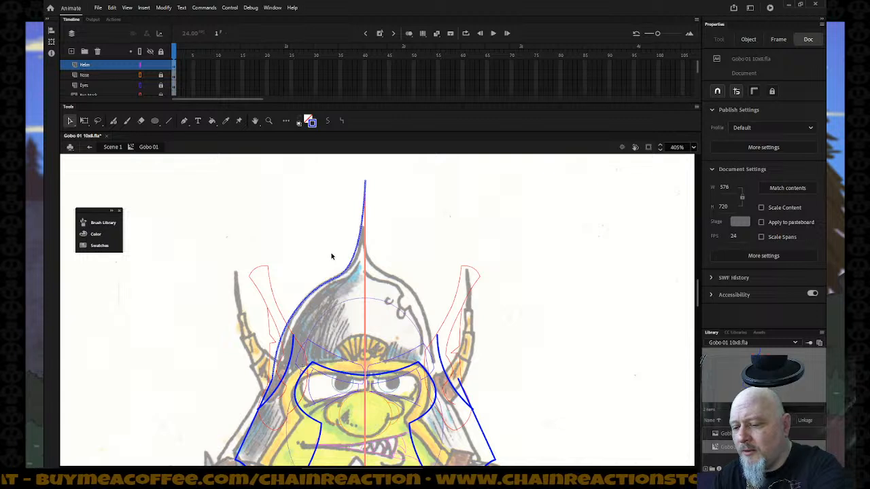
key(Delete)
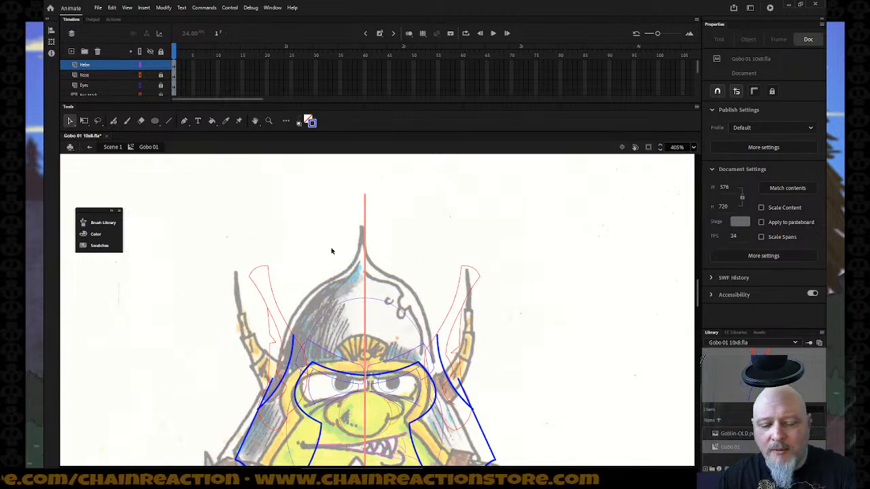
key(ctrl+z)
key(ctrl+z)
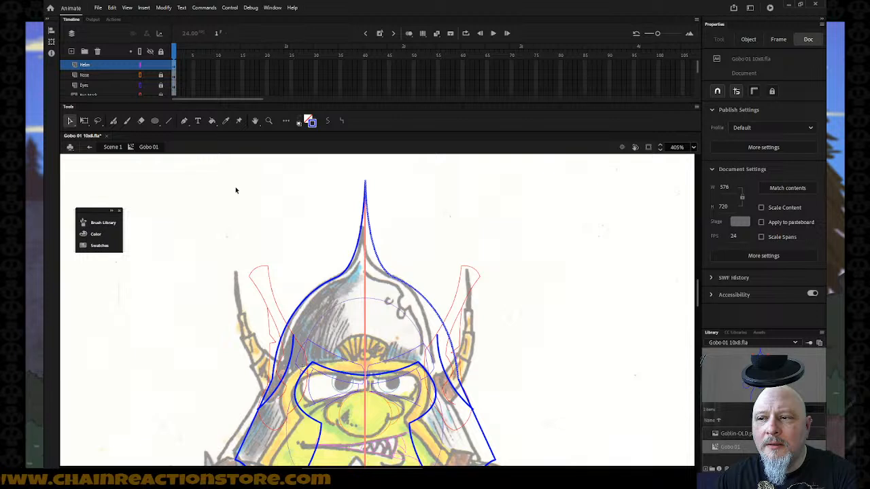
click(142, 121)
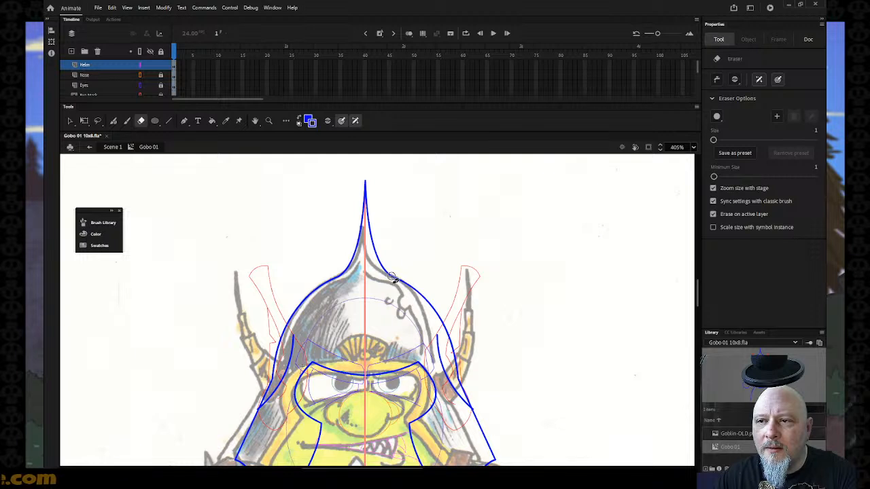
click(70, 121)
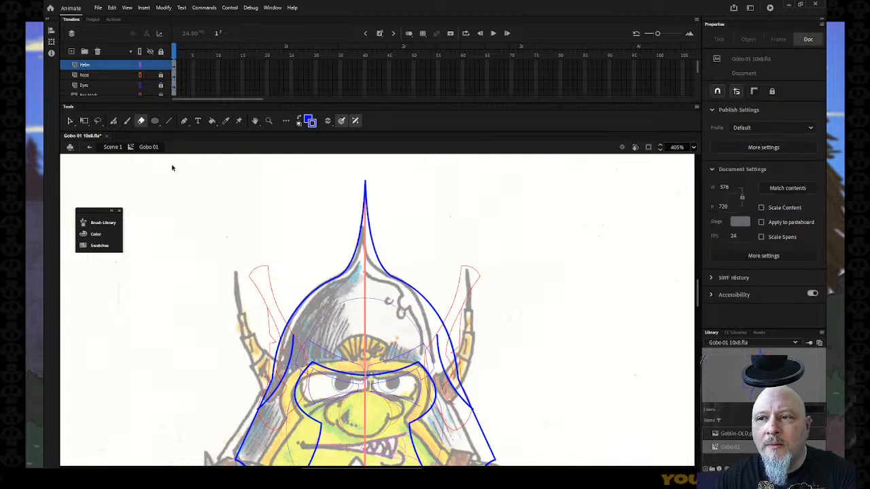
- Delete the mirrored half's outer dome curve and the brow line of its face opening
click(374, 244)
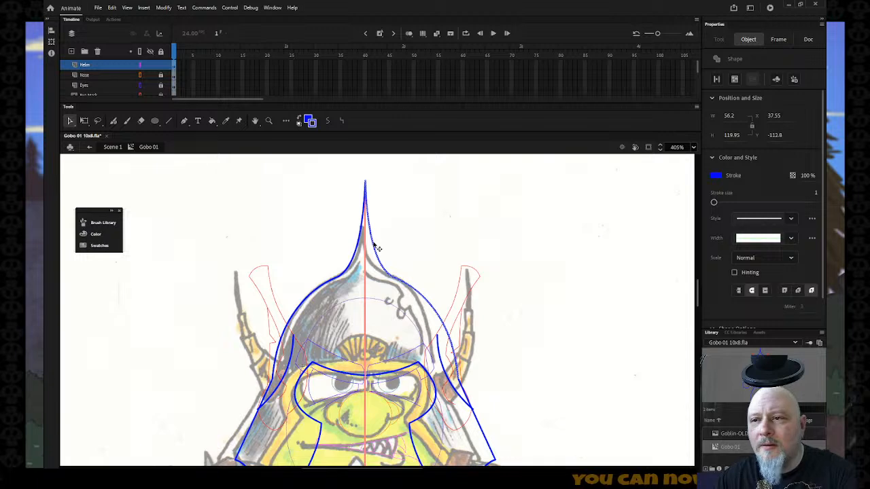
click(378, 246)
scroll(391, 284, down, 3)
scroll(392, 283, down, 3)
scroll(391, 283, up, 3)
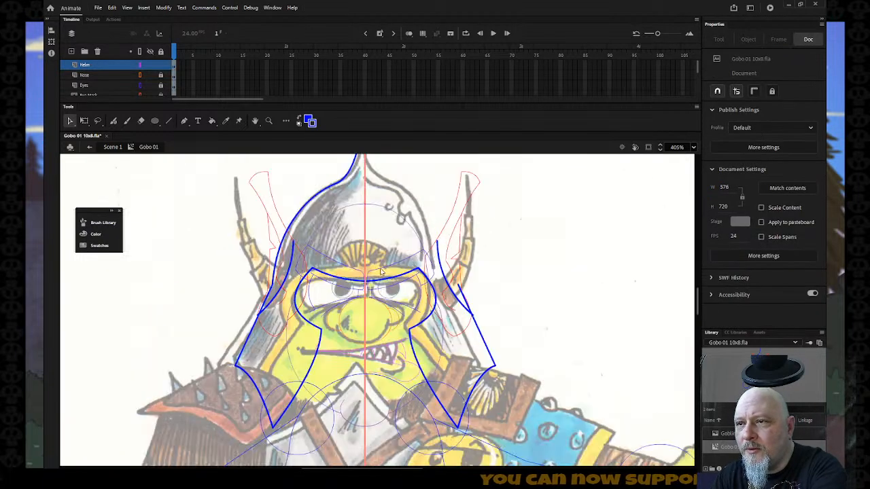
click(376, 281)
click(398, 332)
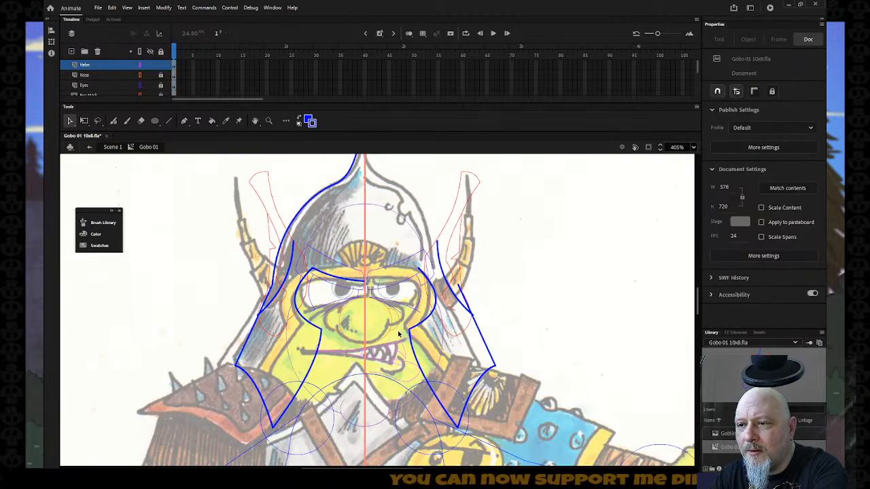
- Delete the right half of the helm outline and the curve forming the left side of the helm's top spike
click(411, 338)
key(Delete)
scroll(410, 317, up, 3)
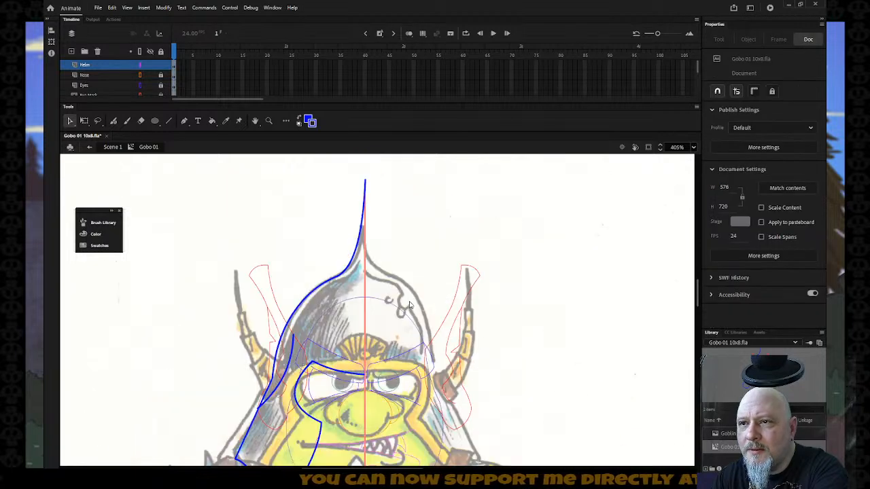
click(360, 255)
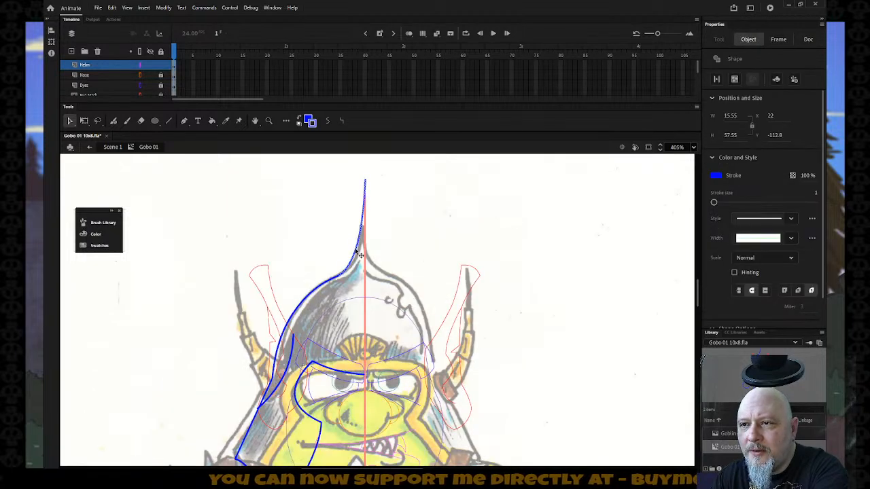
key(Delete)
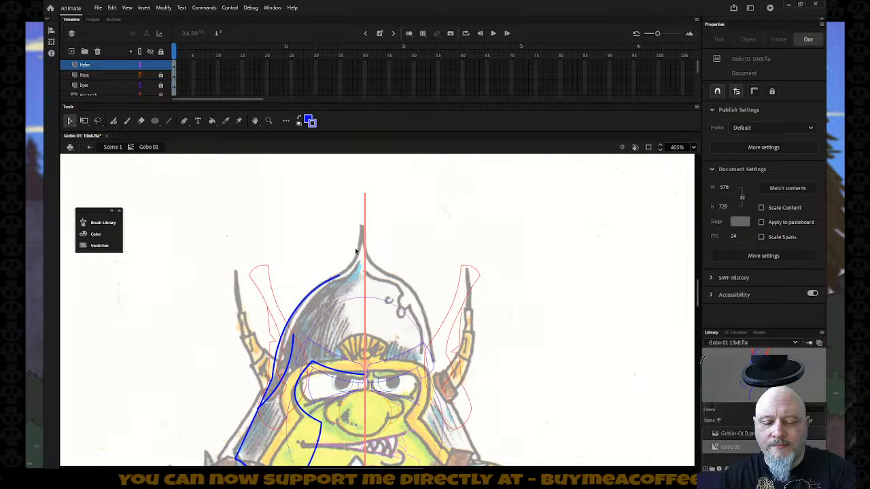
- Redraw the left side of the helm's spike from the top of the centre line to the dome, bending it to a rounded tip
key(n)
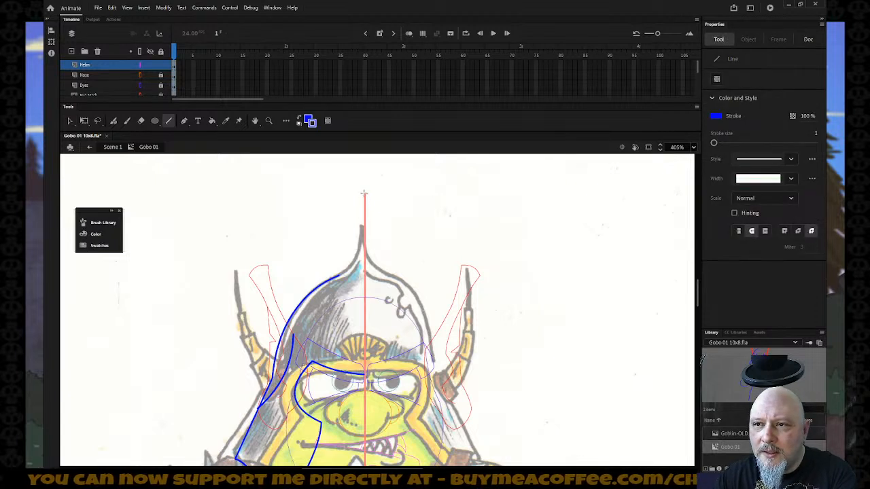
mouse_move(364, 194)
mouse_down()
mouse_move(358, 243)
mouse_move(338, 276)
mouse_move(353, 252)
mouse_up()
key(v)
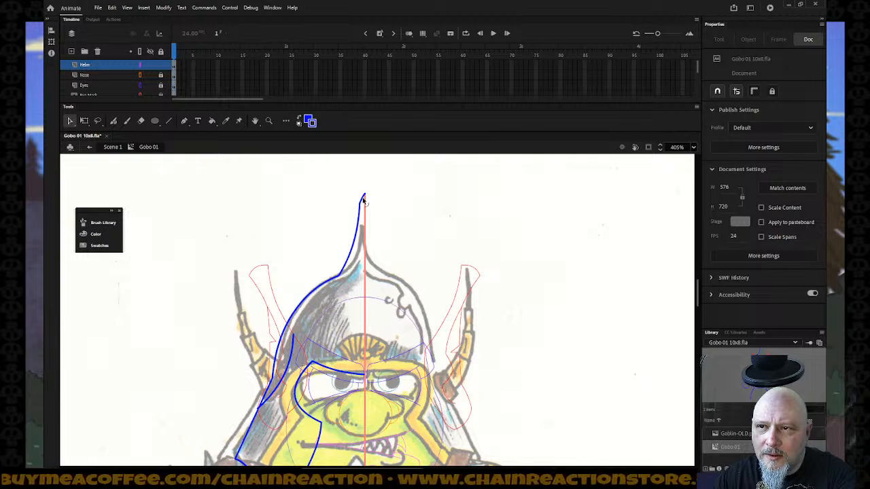
mouse_move(363, 202)
mouse_down()
mouse_move(356, 238)
mouse_move(362, 205)
mouse_up()
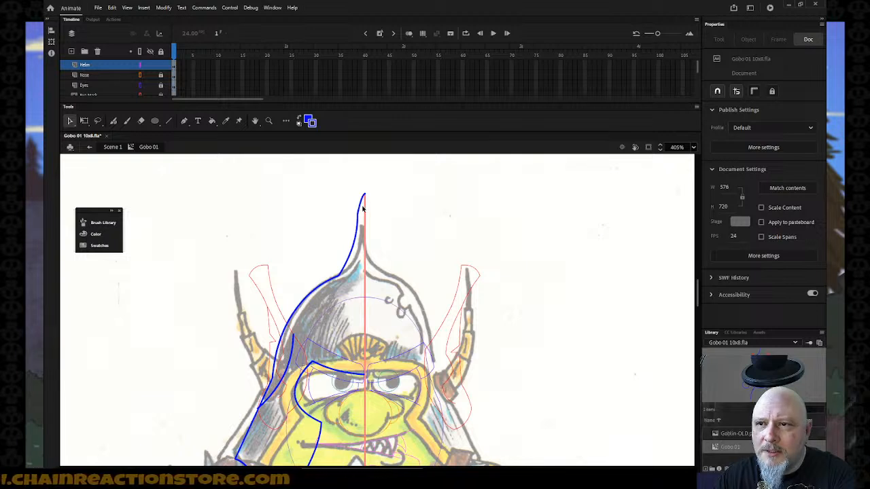
- Duplicate the left helm outline, flip the copy horizontally and join it to the centre line as the right half
click(361, 208)
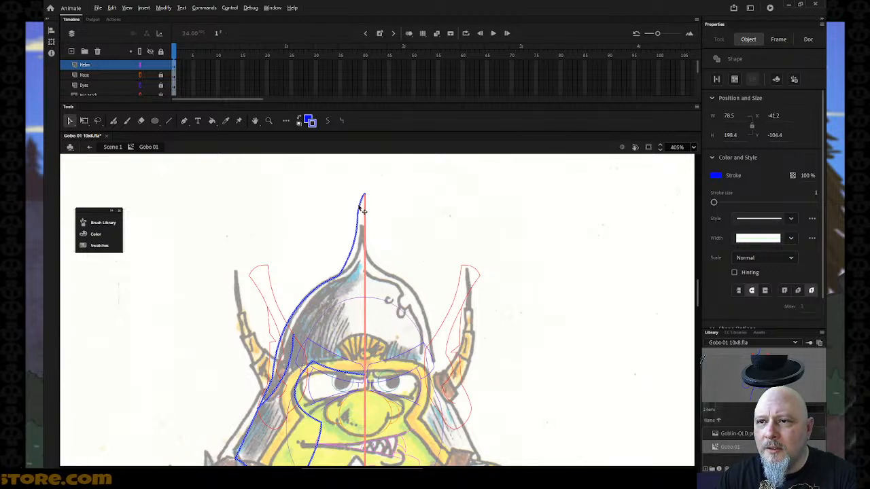
mouse_move(359, 207)
mouse_down()
mouse_move(485, 230)
mouse_move(600, 234)
mouse_up()
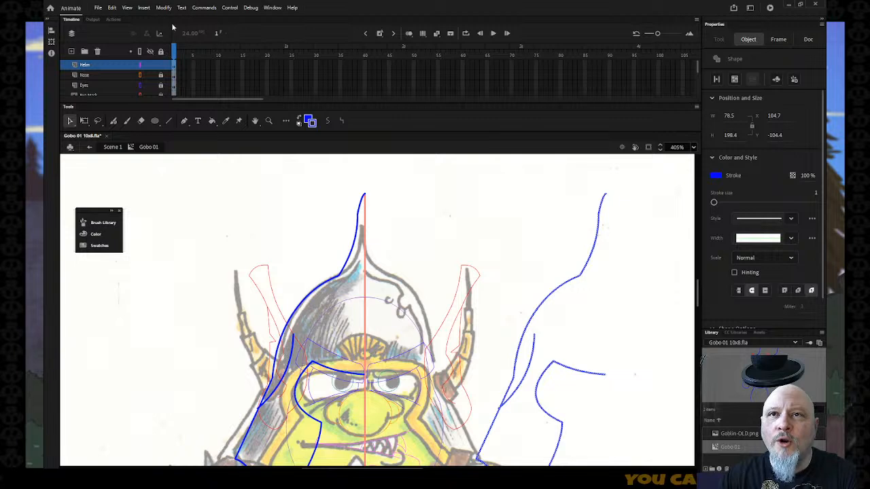
click(201, 8)
mouse_move(164, 8)
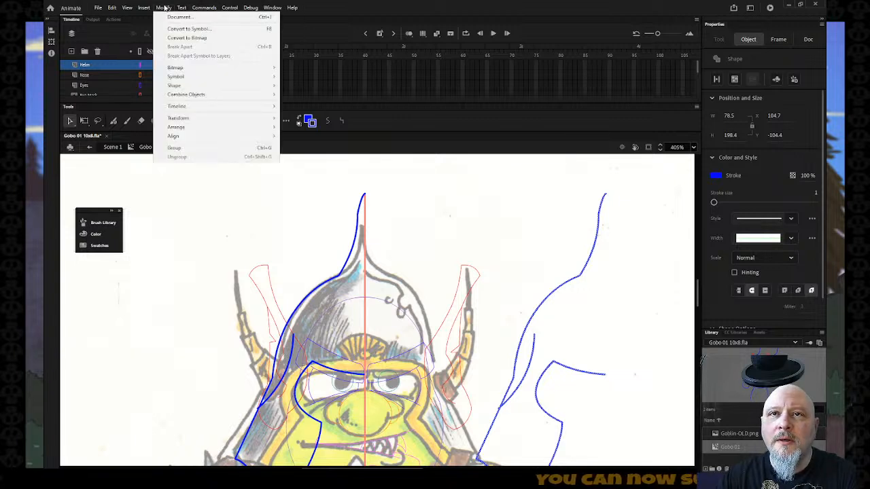
mouse_move(178, 118)
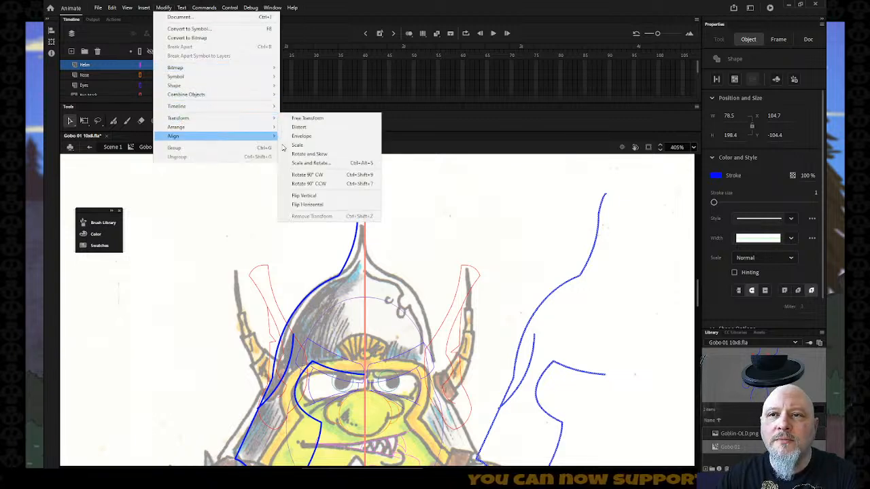
click(319, 202)
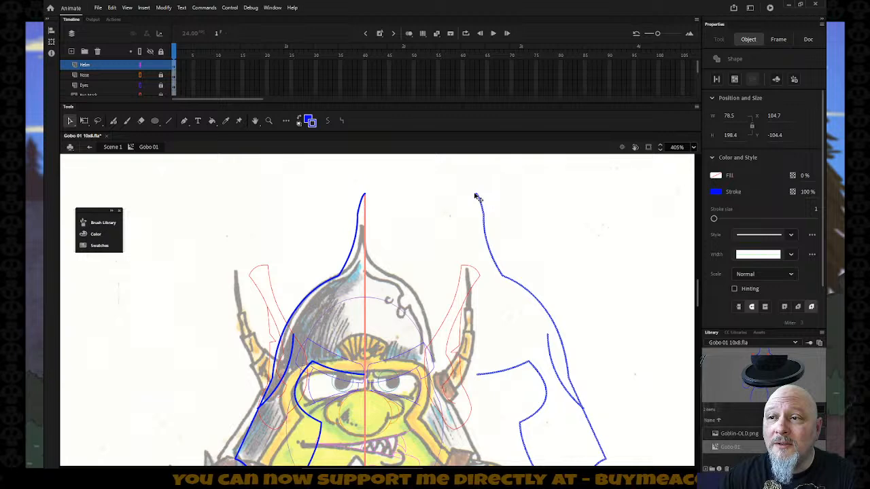
drag(478, 198, 365, 198)
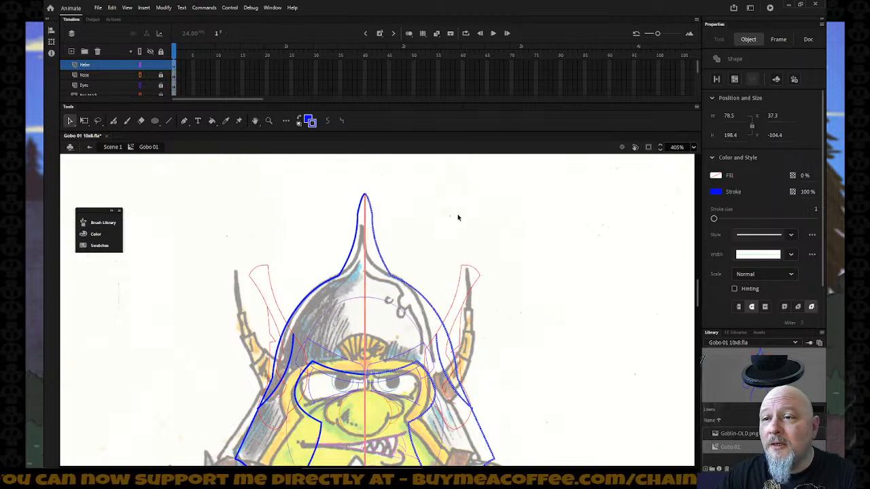
scroll(458, 218, down, 3)
scroll(458, 218, up, 3)
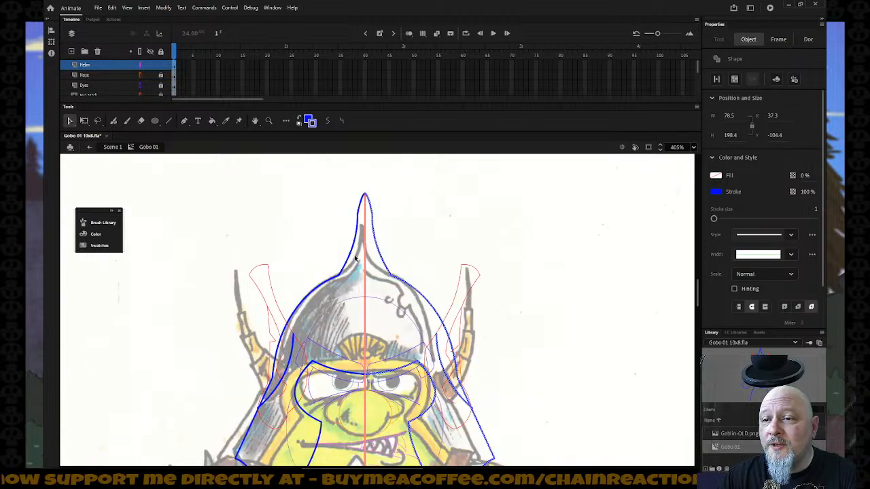
- Draw two curves from the spike's base corners to a downward point on the centre line, plus a vertical ridge line up to the tip
key(n)
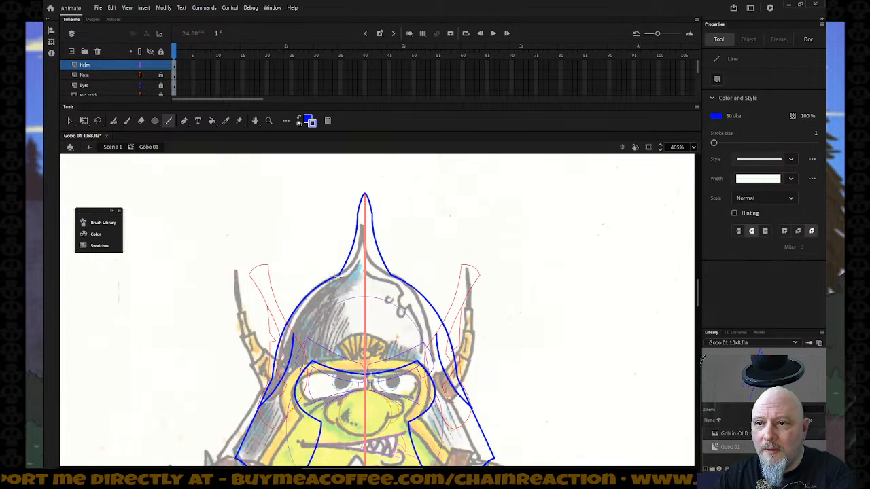
mouse_move(338, 276)
mouse_down()
mouse_move(365, 300)
mouse_move(391, 275)
mouse_up()
key(v)
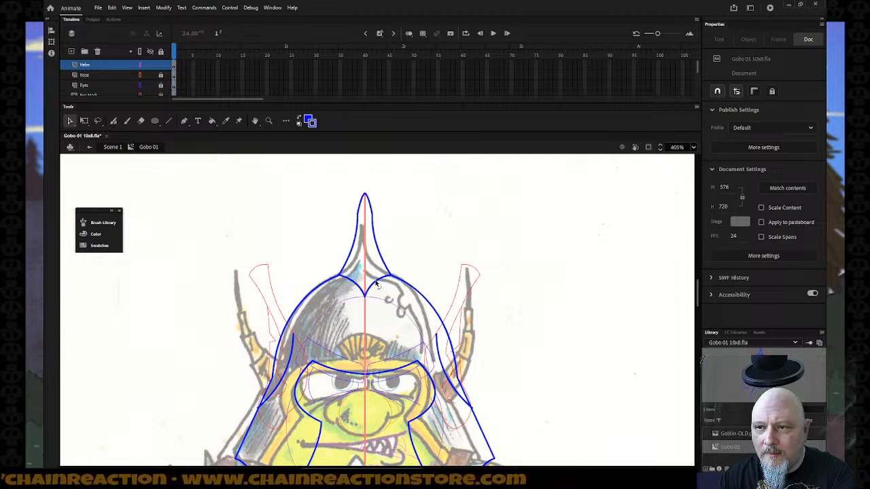
key(n)
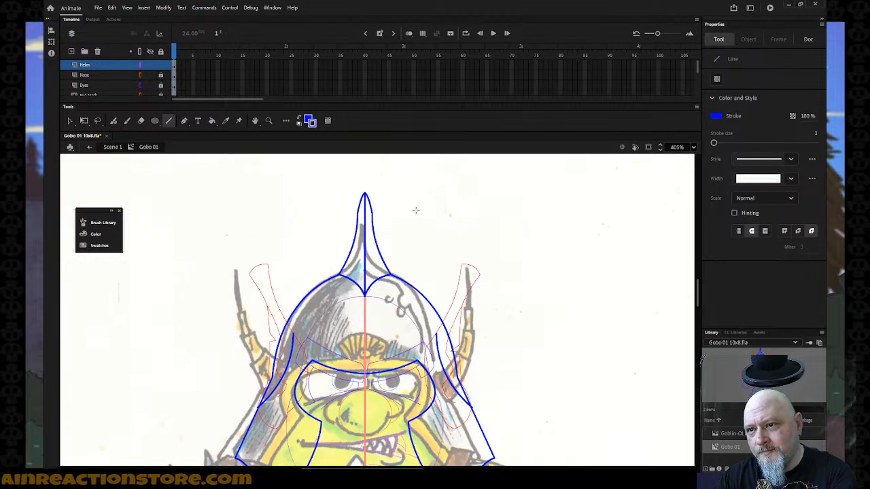
- Draw straight trim lines around the left face opening, from the centre line above the brow to the cheek guard's outer edge
scroll(415, 210, down, 3)
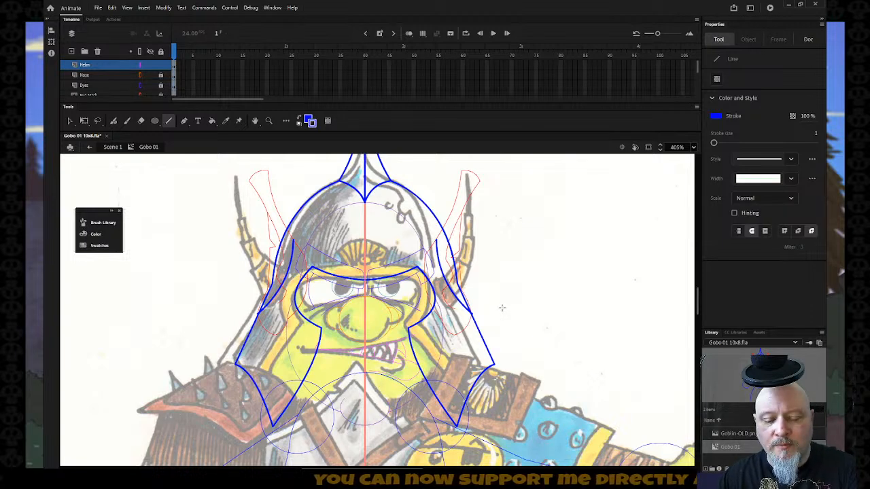
key(z)
alt+click(500, 309)
alt+click(438, 311)
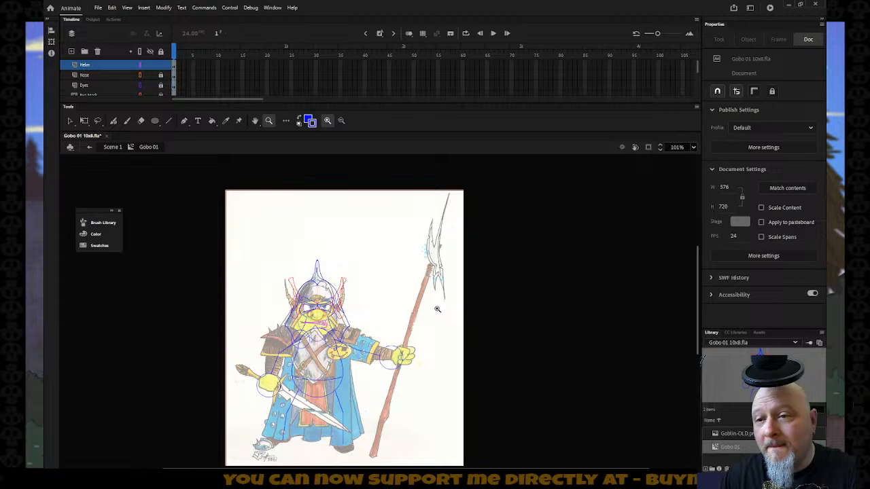
drag(250, 251, 388, 381)
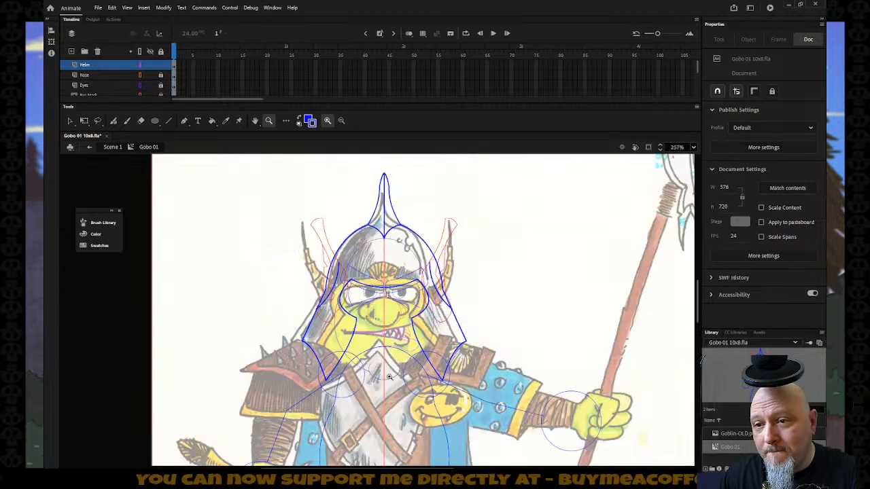
drag(297, 244, 468, 384)
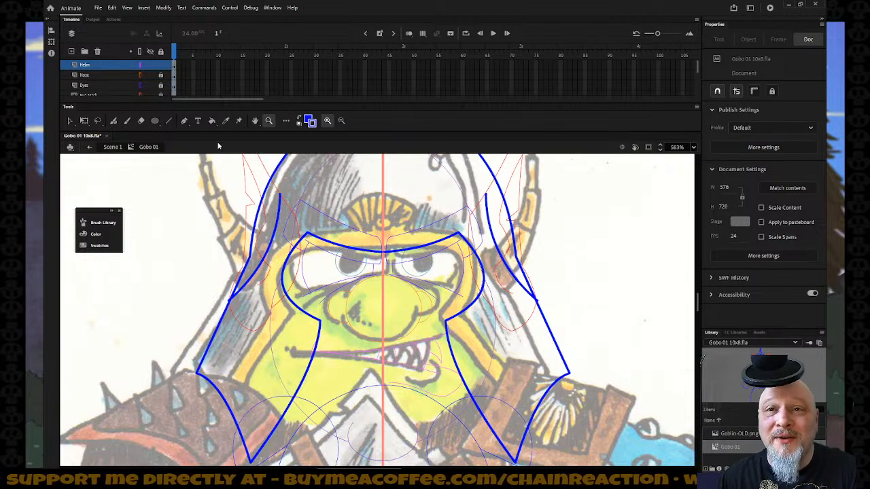
click(169, 123)
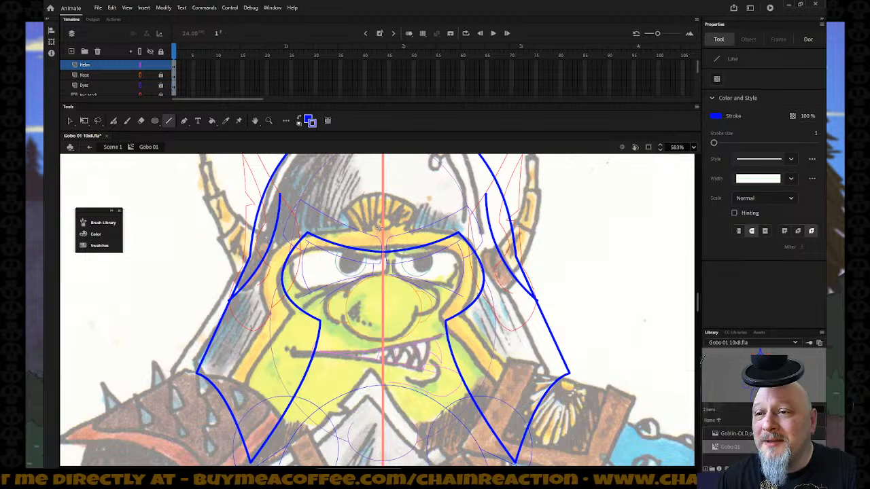
drag(382, 227, 246, 414)
drag(246, 414, 208, 357)
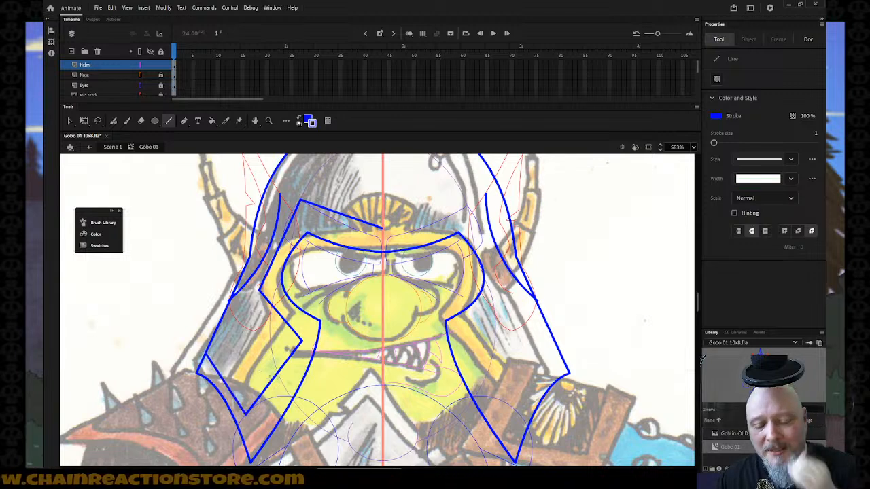
- Bend the left trim lines and adjust their corners to form a curved band following the face opening and cheek guard
key(v)
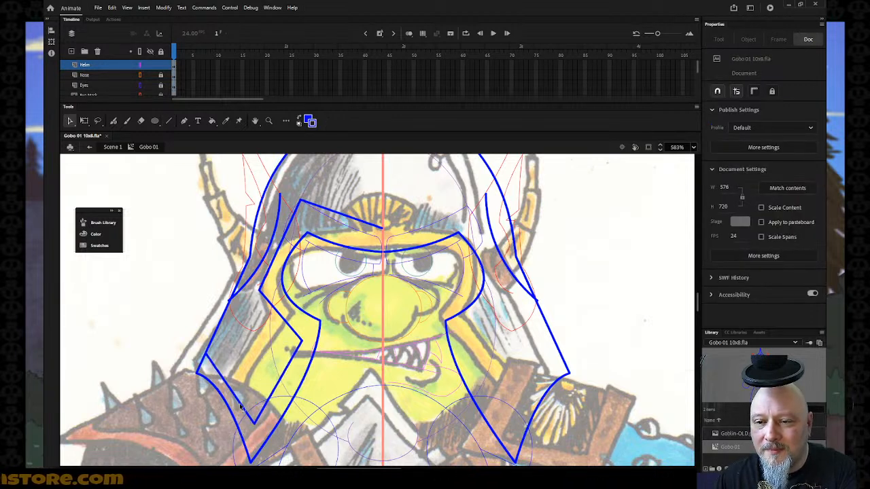
drag(243, 407, 243, 388)
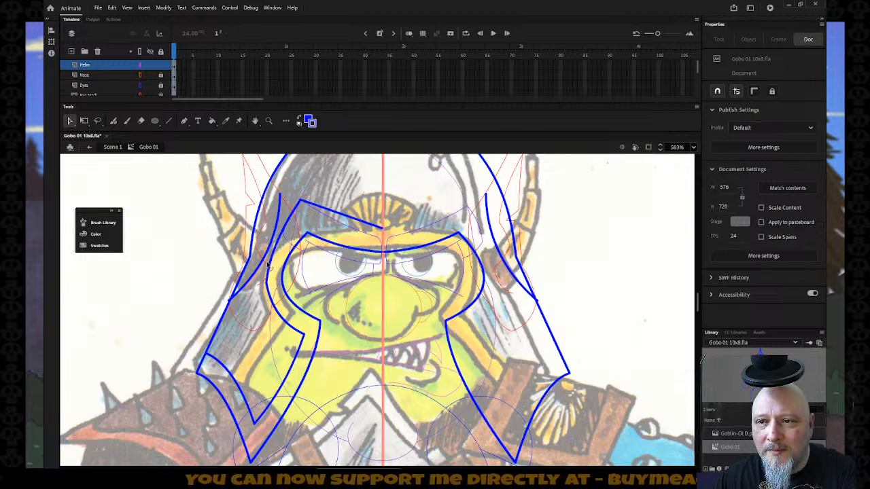
drag(303, 203, 314, 211)
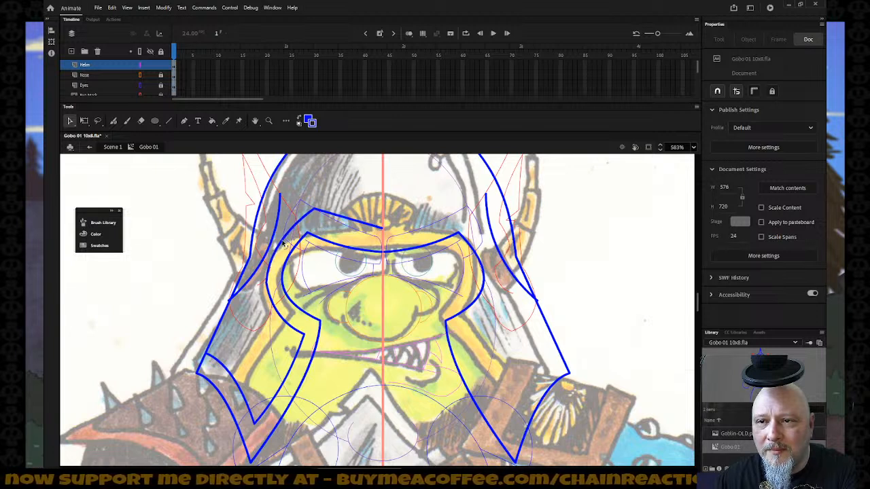
drag(348, 221, 382, 239)
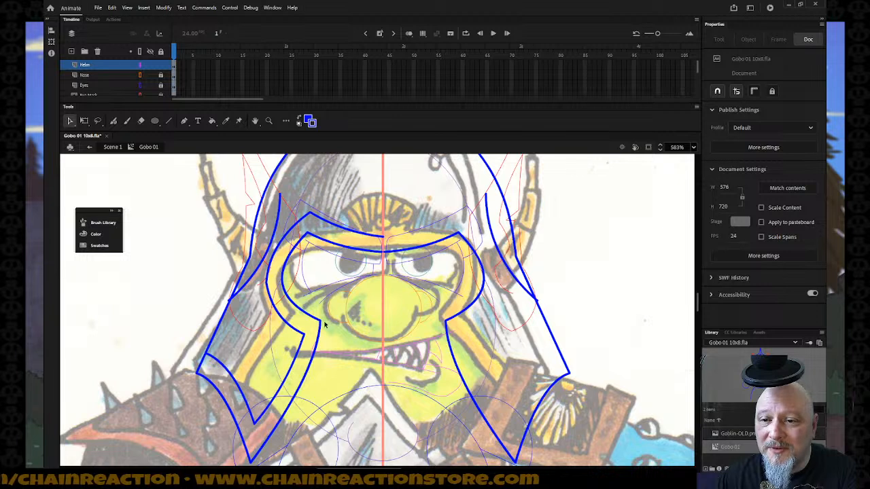
- Shift the short outer edge segment at the left cheek guard's lower corner slightly outward and up
click(202, 366)
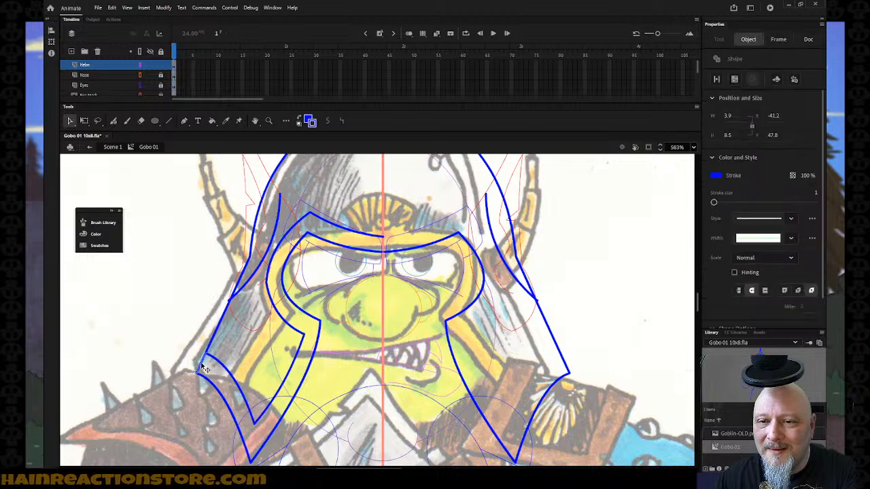
click(197, 366)
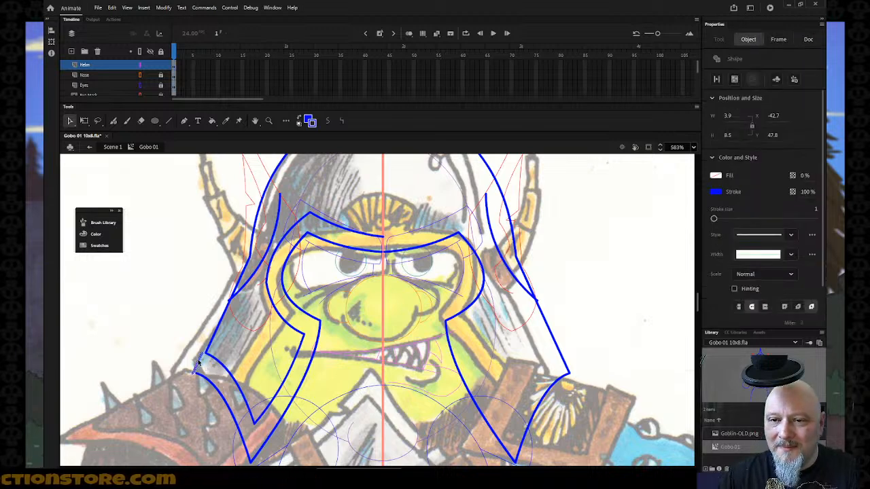
drag(200, 366, 201, 364)
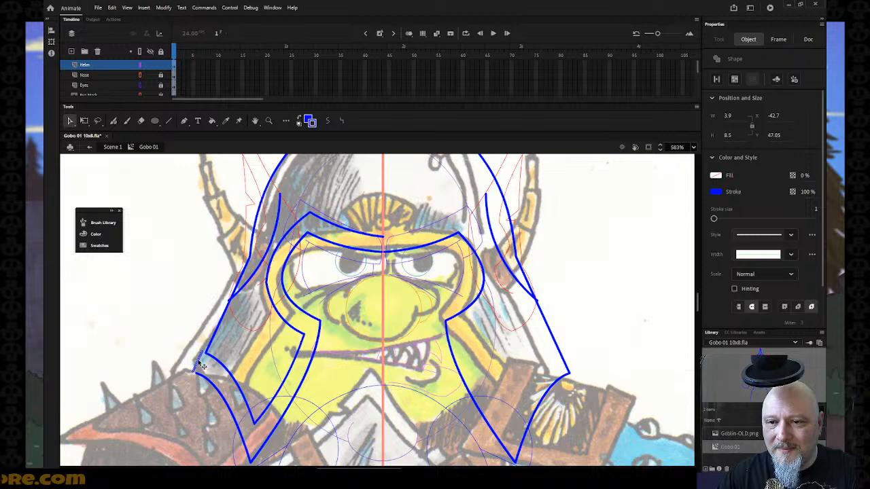
click(183, 366)
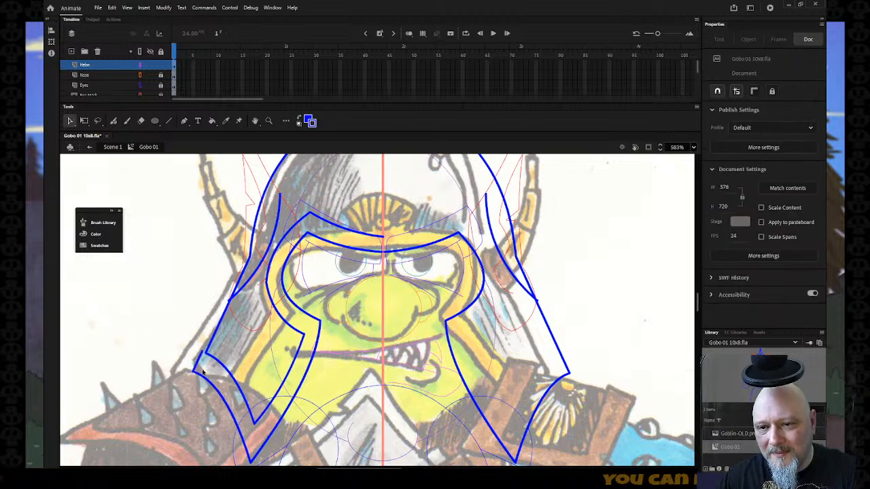
- Close the gap between the shifted edge segment and the trim line with a short line, and bow the segment outward
key(z)
drag(178, 333, 242, 379)
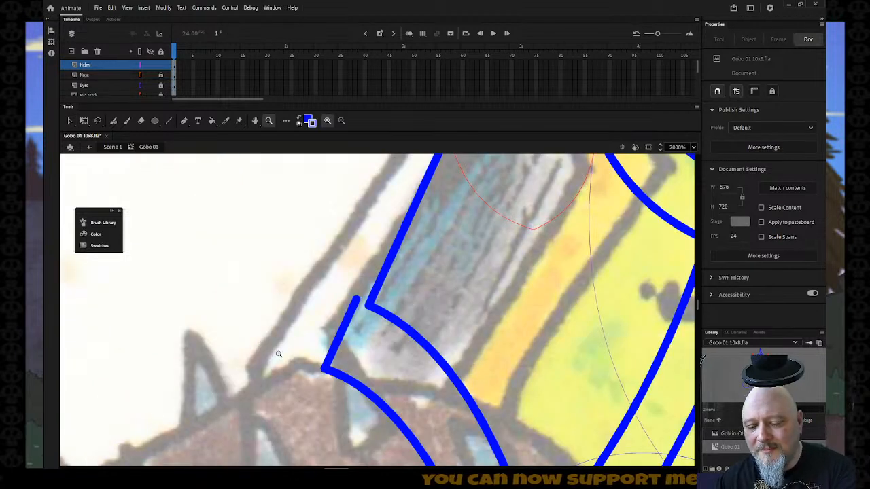
key(n)
drag(356, 298, 369, 308)
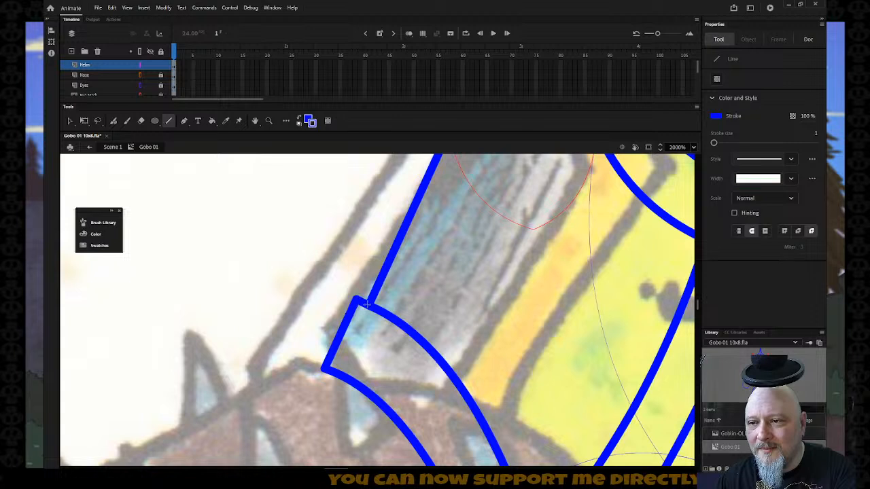
key(v)
drag(347, 326, 340, 324)
- Shift the inner corner of the left cheek guard's trim line slightly outward, beside the mouth
key(z)
alt+click(340, 325)
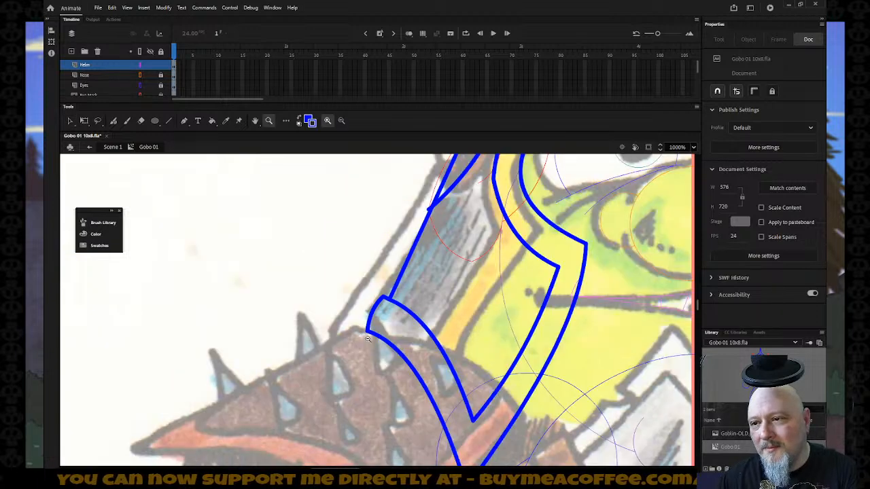
alt+click(368, 339)
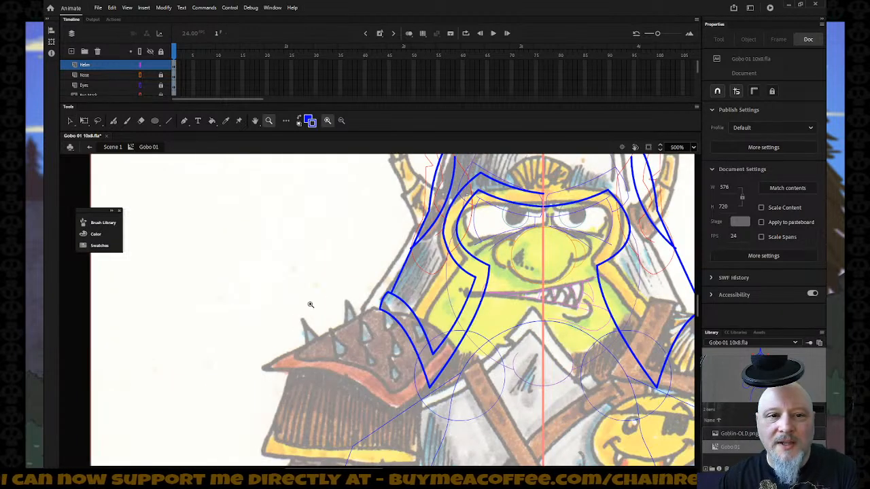
click(70, 121)
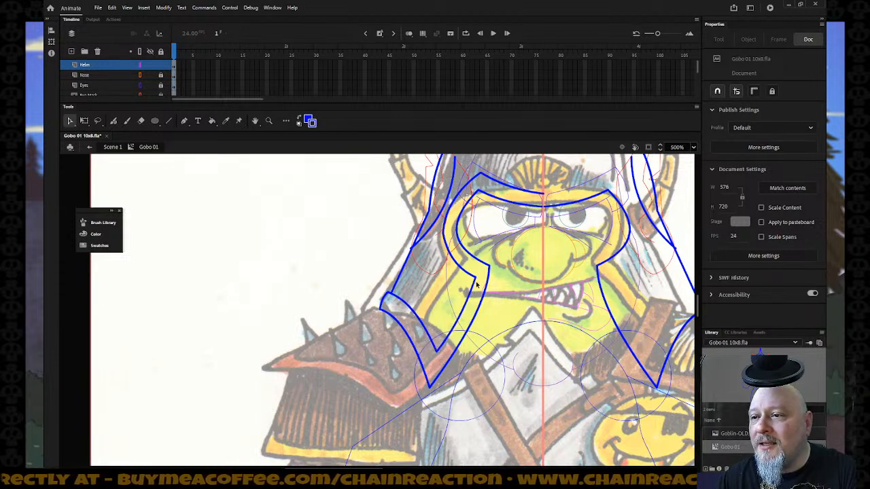
drag(475, 281, 467, 286)
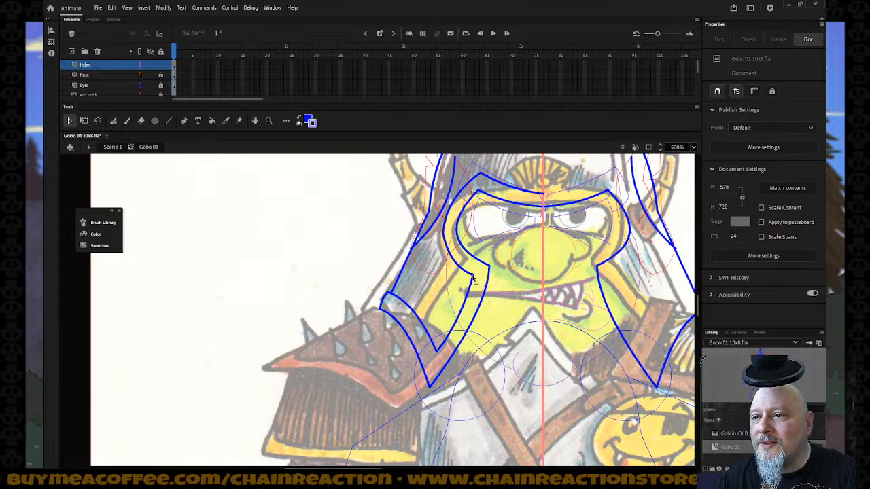
click(460, 313)
- Draw a small unfilled blue circle about 9.2 px wide on the blank area beside the helm
scroll(509, 303, up, 3)
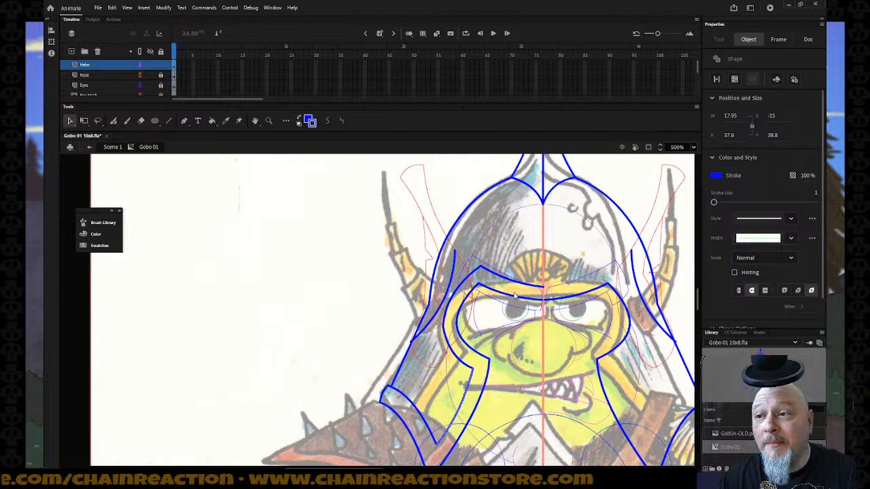
click(155, 121)
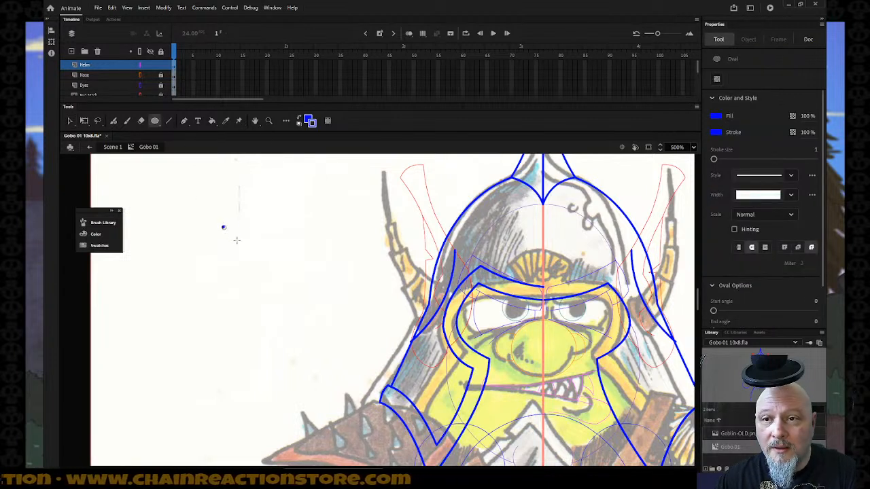
drag(223, 226, 239, 244)
key(ctrl+z)
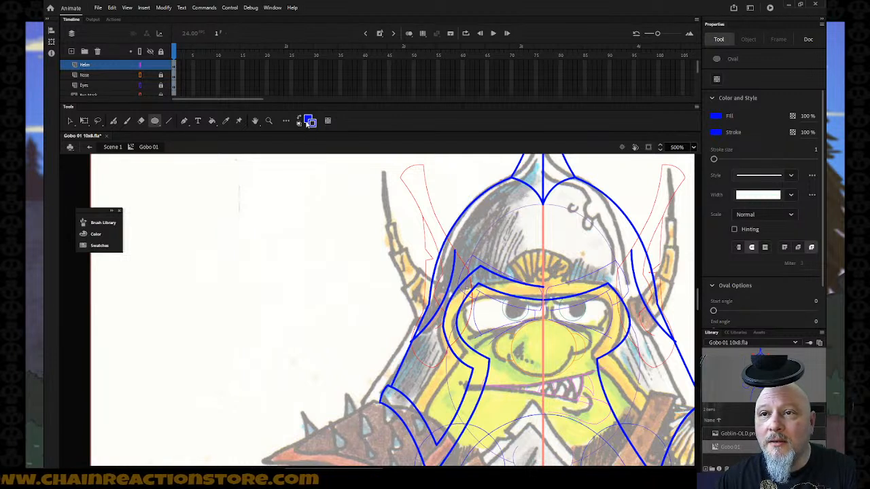
click(308, 120)
click(454, 133)
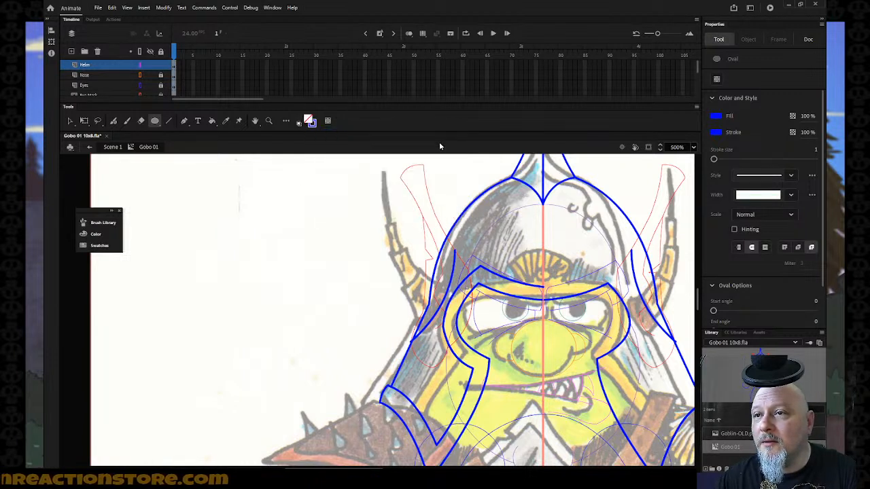
drag(246, 208, 266, 229)
key(v)
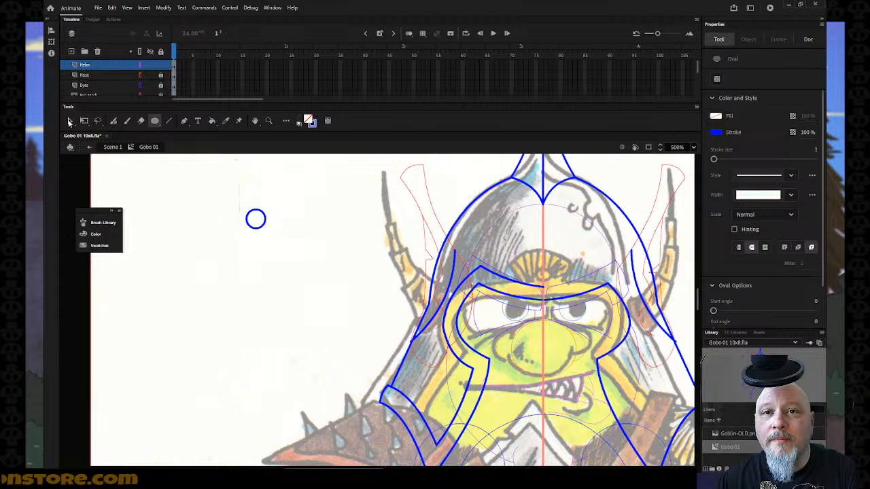
- Move the small circle onto the centre line, over the round boss of the sketched brow crest
click(253, 215)
drag(253, 214, 472, 247)
drag(229, 195, 554, 277)
key(z)
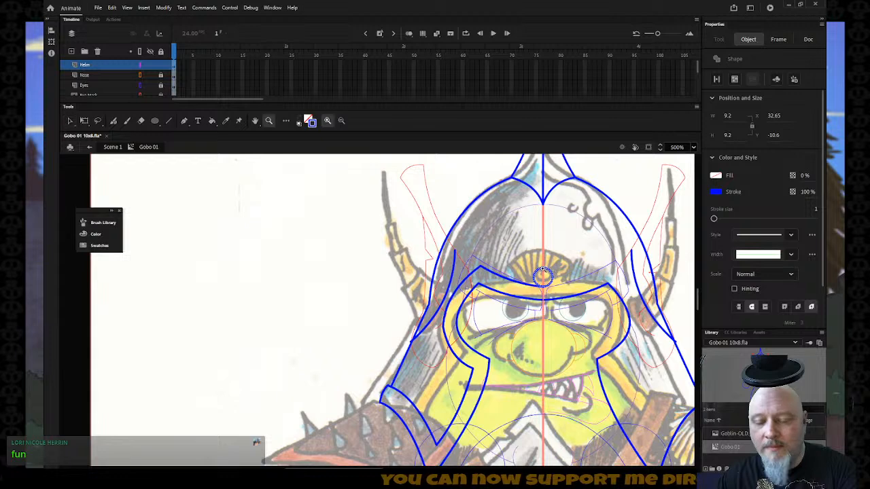
drag(460, 240, 597, 311)
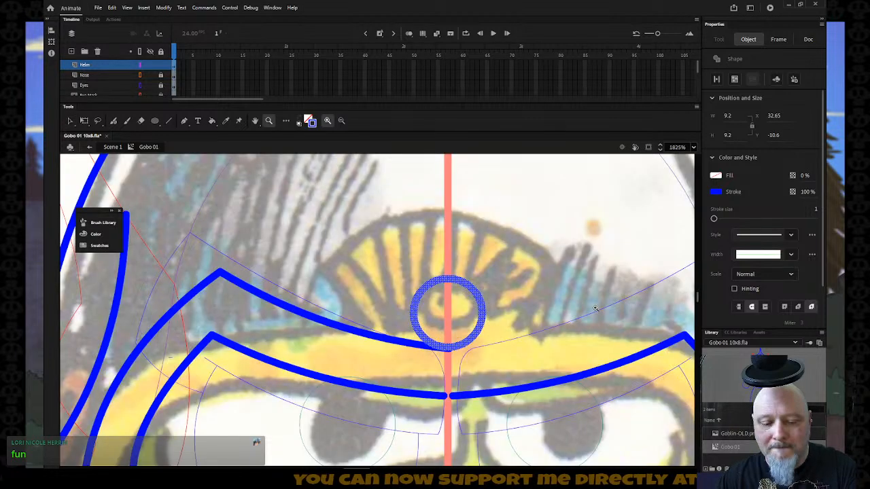
- Change the small circle's stroke colour to red
key(q)
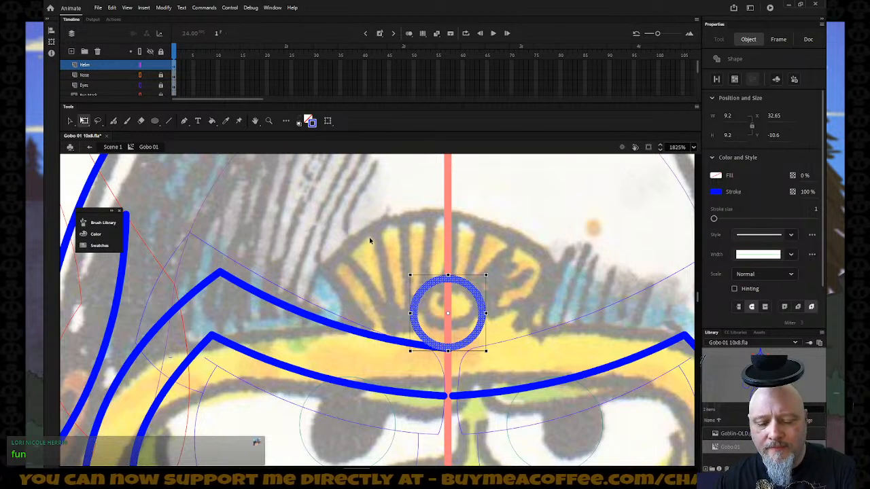
key(v)
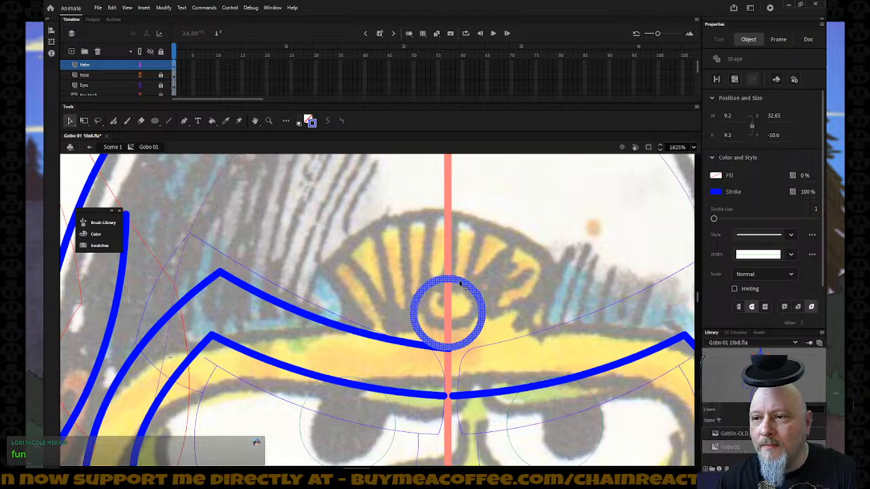
click(315, 126)
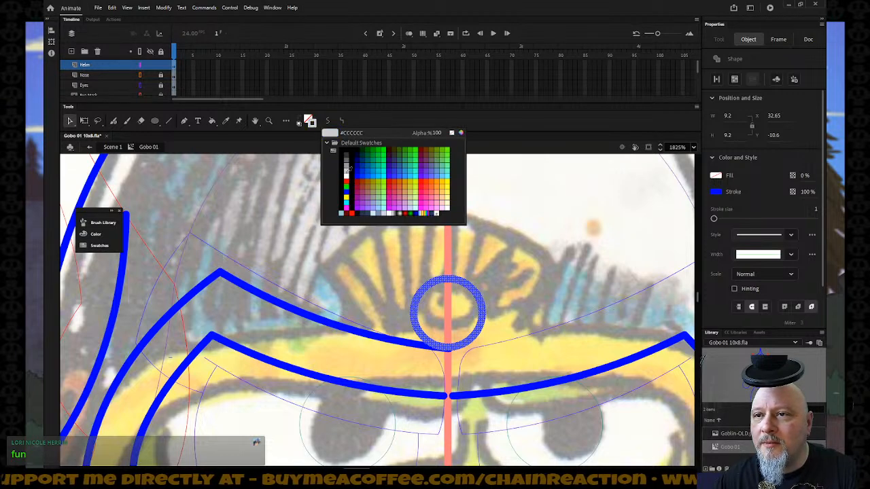
click(343, 185)
click(470, 293)
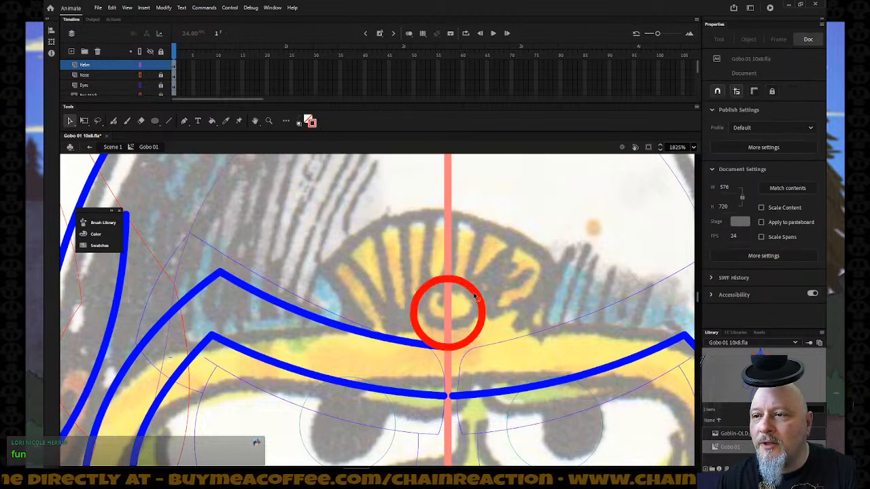
- Duplicate the red circle above and beside the crest and enlarge the copy to about 17.95 px wide
click(476, 296)
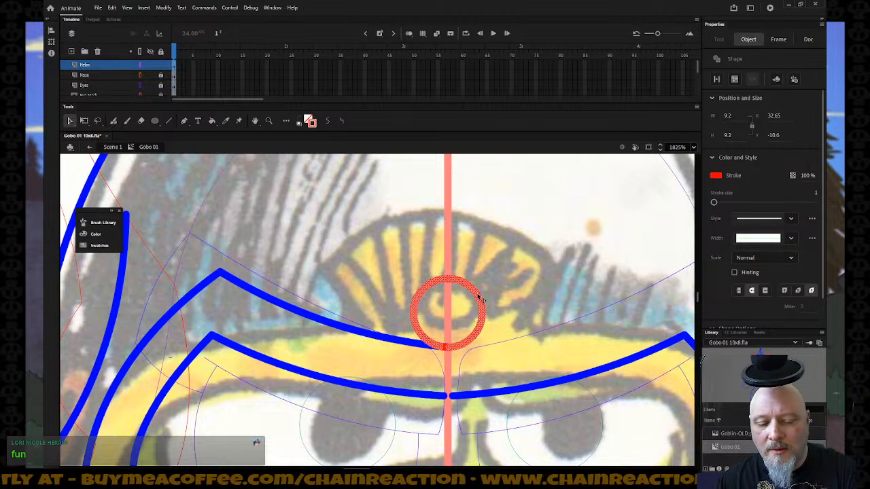
alt+drag(478, 297, 574, 216)
key(q)
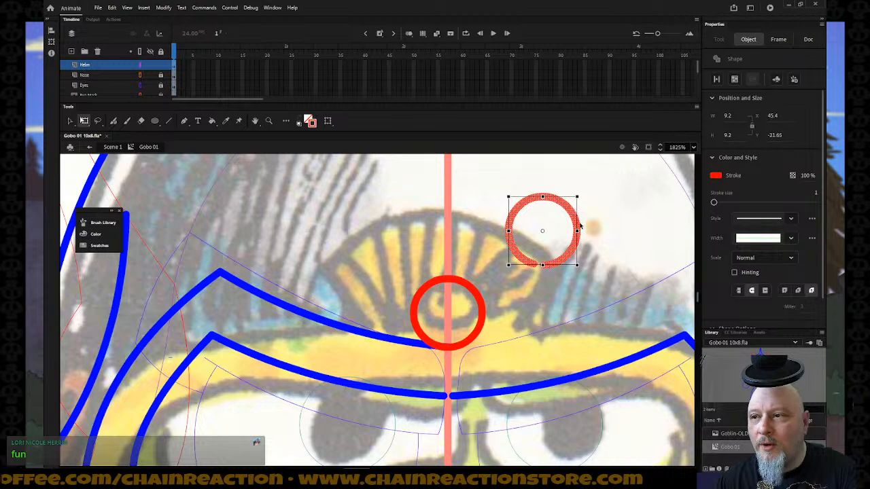
alt+drag(577, 264, 618, 304)
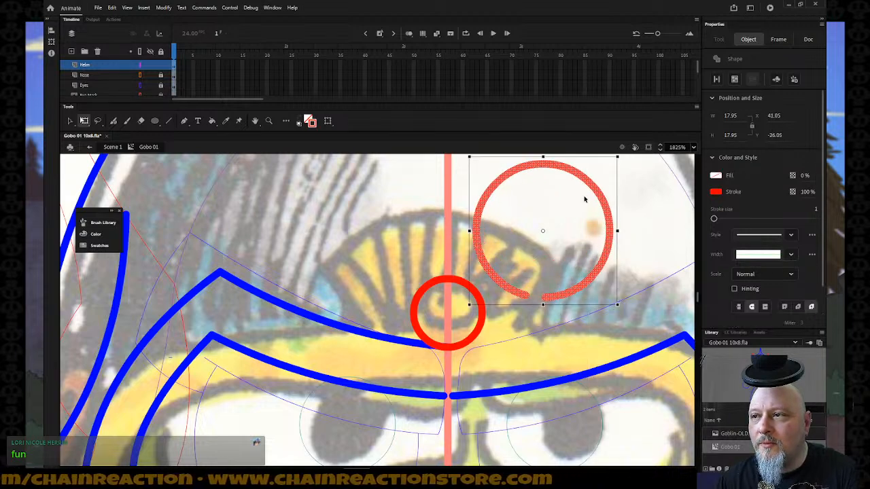
- Centre the larger circle over the crest and stretch it into an oval about 33.6 by 19.35 px, matching the fan shape
drag(579, 178, 484, 233)
drag(373, 212, 319, 183)
drag(448, 183, 448, 199)
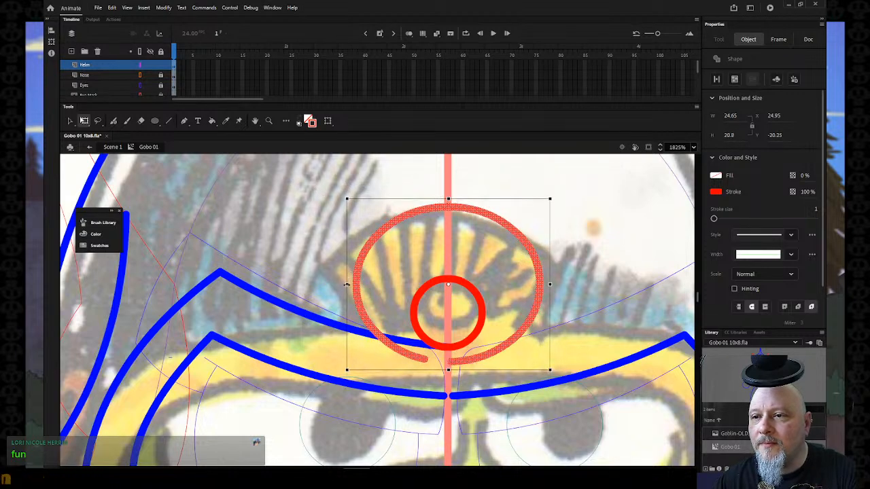
drag(347, 286, 309, 286)
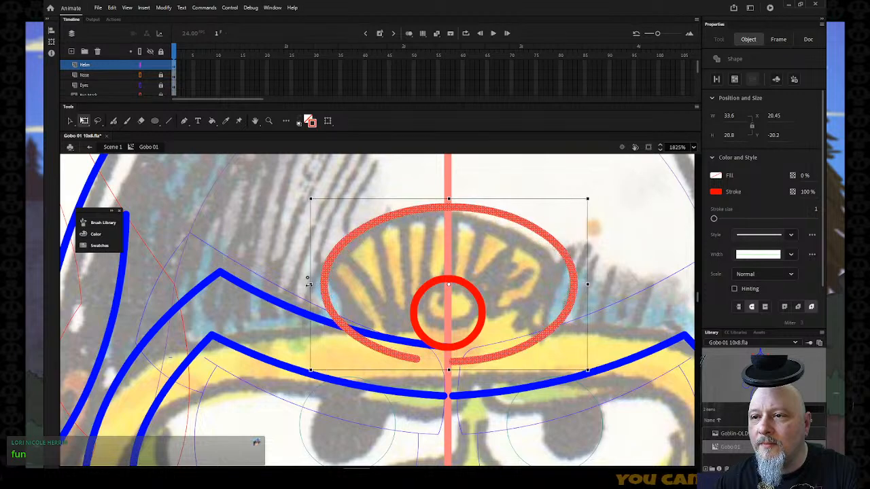
drag(448, 198, 448, 204)
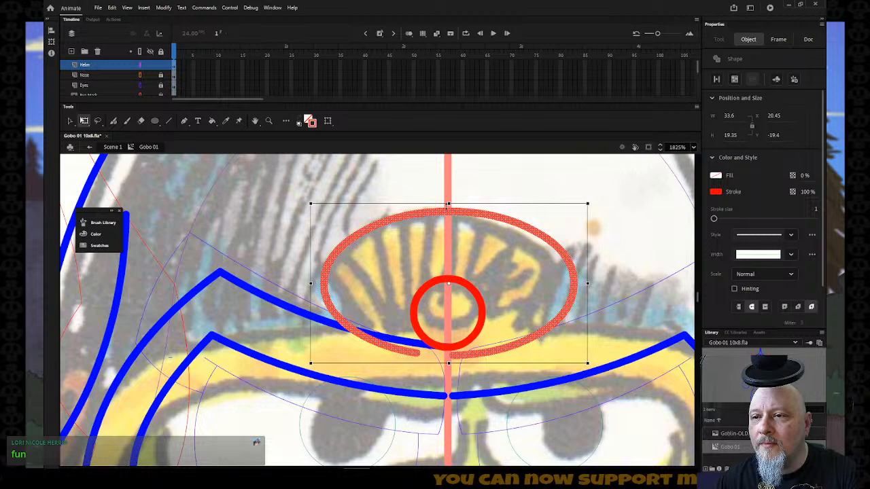
- Delete the oval's lower-left segment that extends below the brow trim line
click(612, 236)
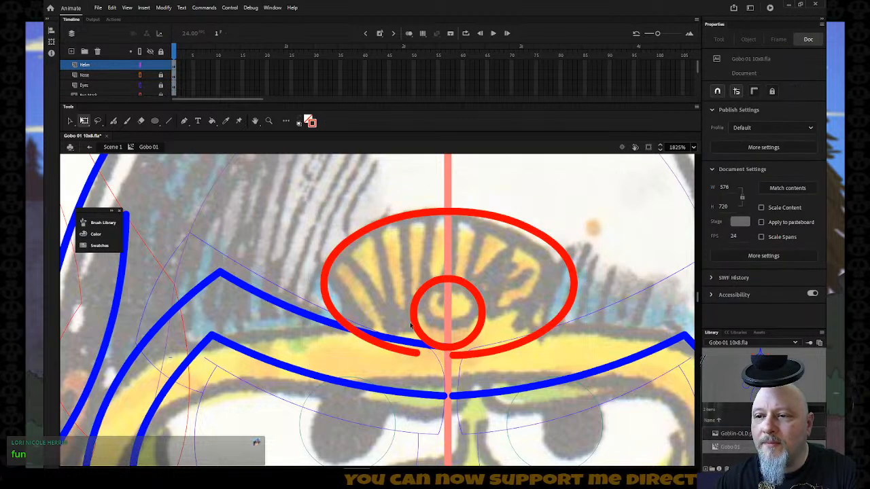
click(372, 342)
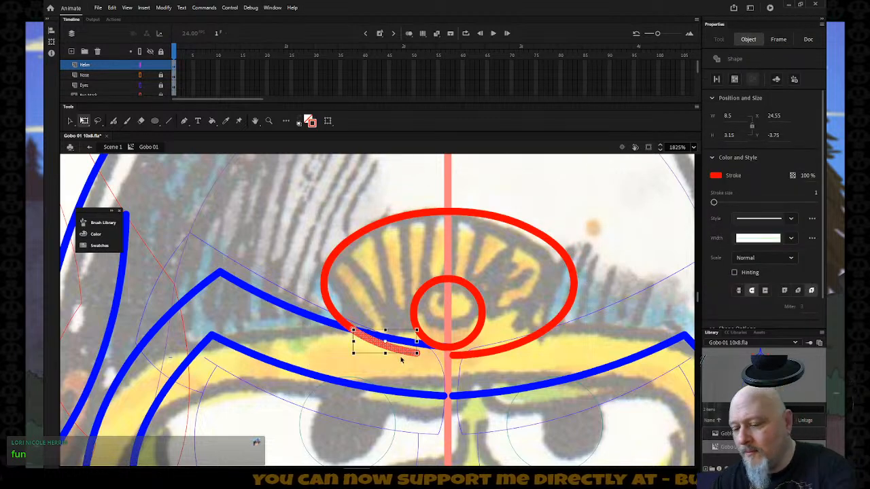
key(Delete)
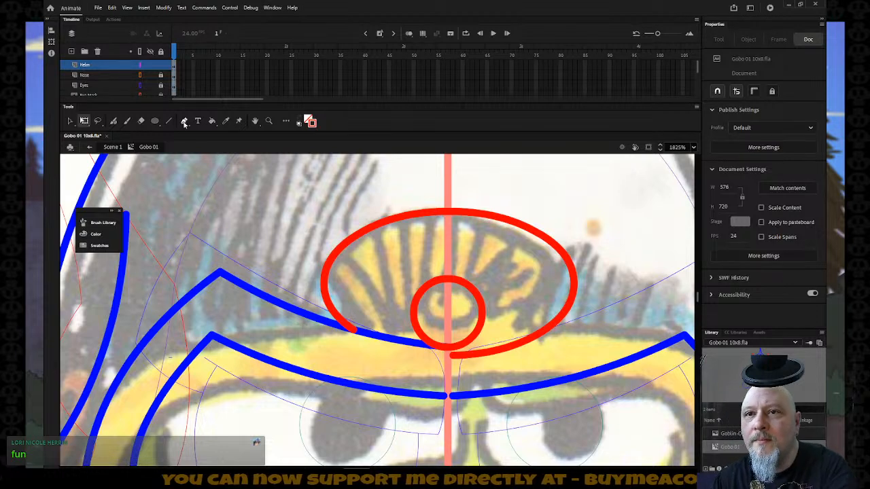
- Try to bend the lower-left side of the crest oval inward to follow the sketched fan's edge
click(343, 286)
drag(334, 300, 344, 298)
double_click(344, 298)
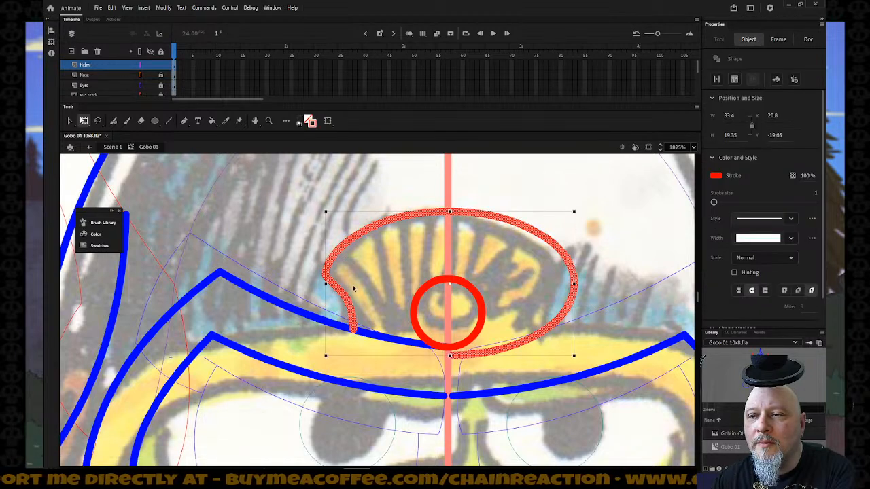
click(348, 293)
drag(344, 296, 348, 297)
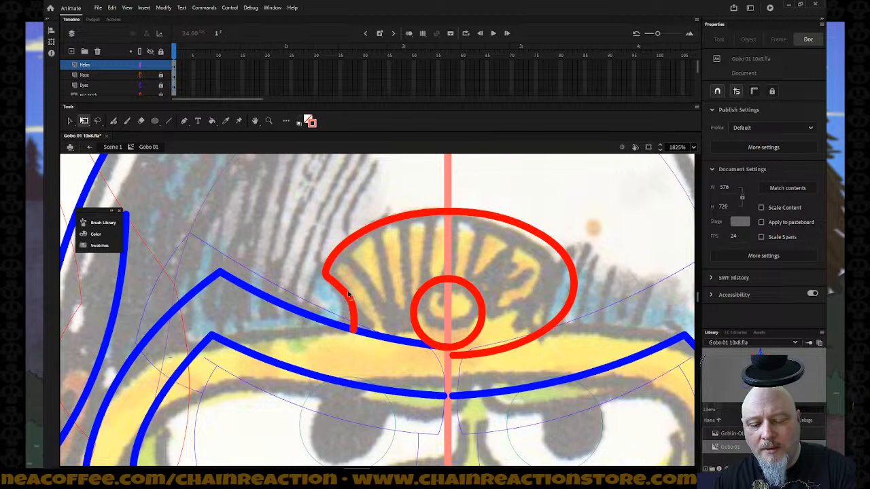
drag(348, 294, 352, 296)
click(353, 296)
click(355, 295)
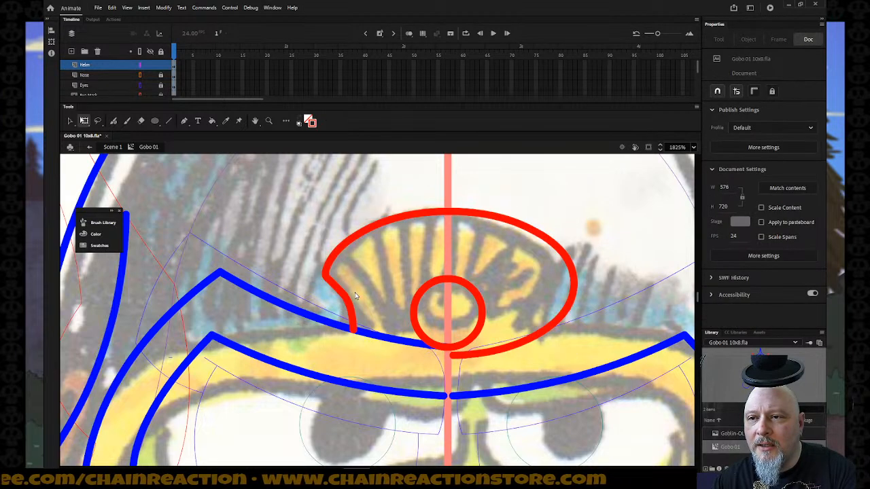
- Remove the tiny segment at the oval's left edge to separate the upper arc from the lower-left curve
click(354, 294)
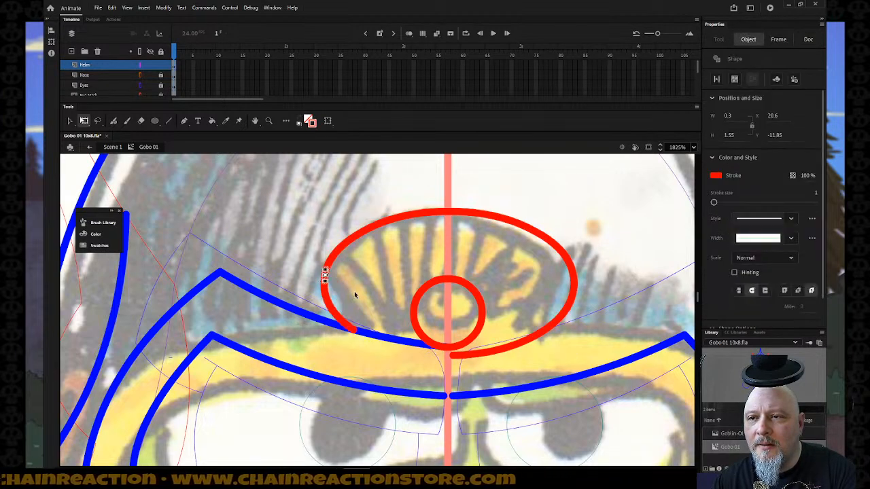
click(141, 121)
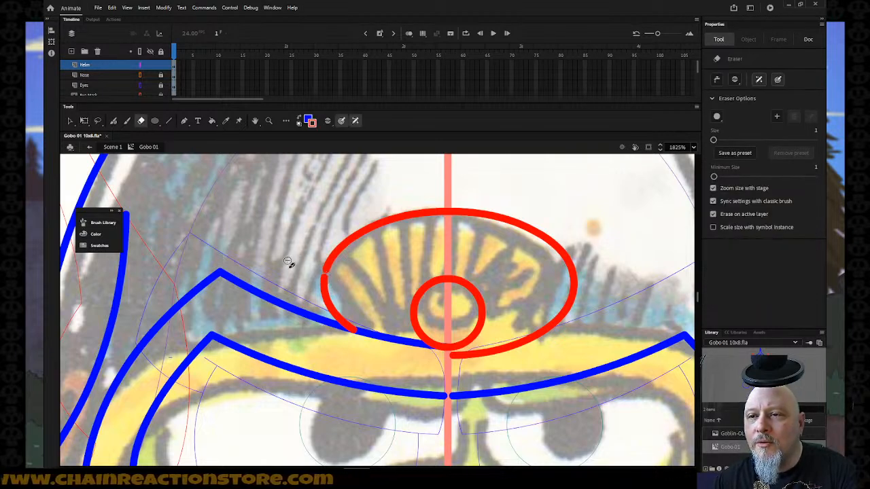
click(70, 121)
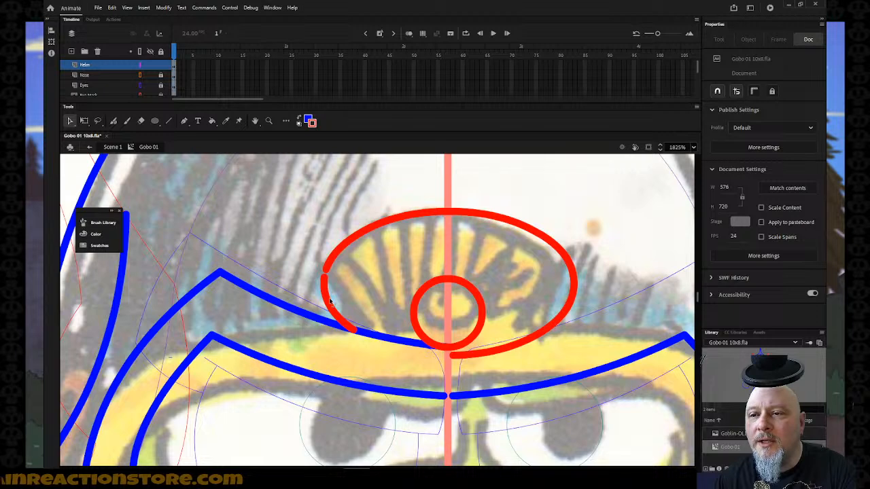
- Straighten the oval's lower-left segment and bend it inward along the sketched crest's side
click(333, 300)
click(342, 121)
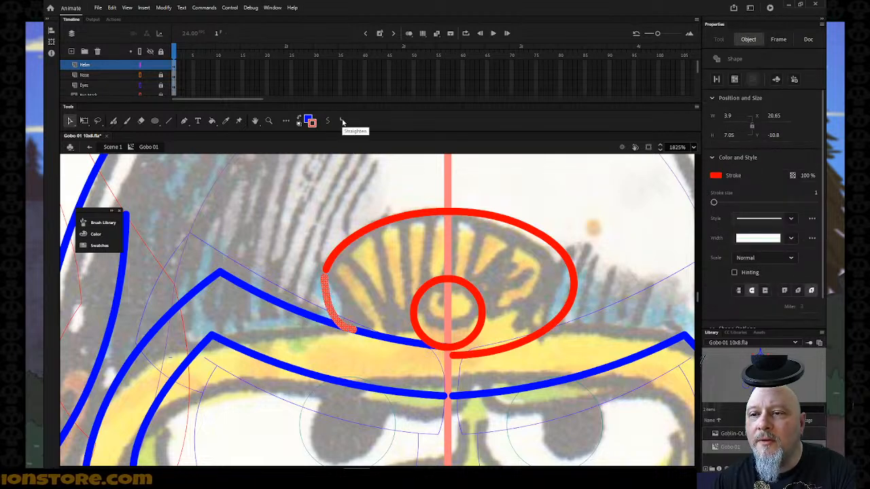
click(342, 121)
click(346, 304)
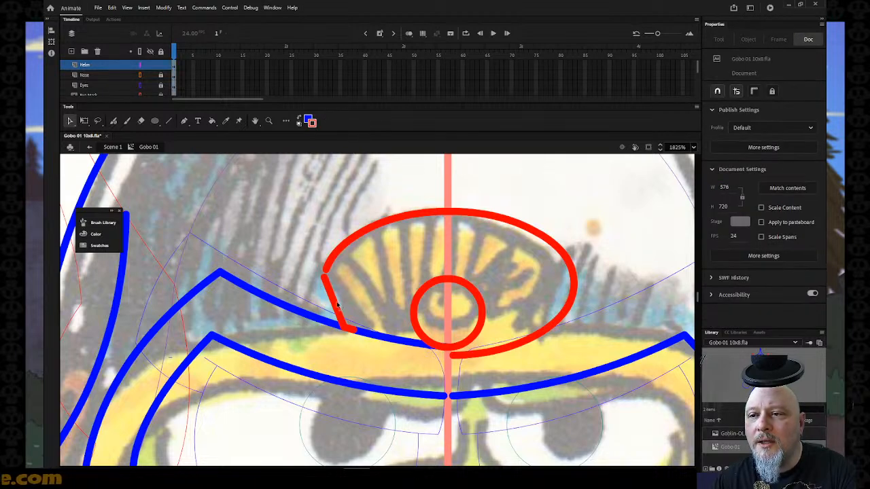
drag(339, 306, 329, 280)
- Toggle the snapping option to nudge the upper end of the crest's left side curve slightly downward, and toggle it back
click(736, 91)
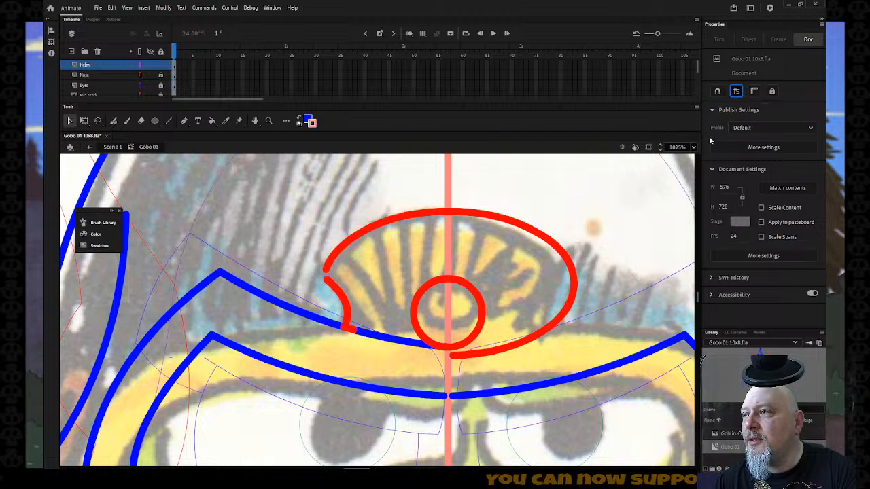
mouse_move(330, 283)
mouse_down()
mouse_move(316, 272)
mouse_move(329, 284)
mouse_up()
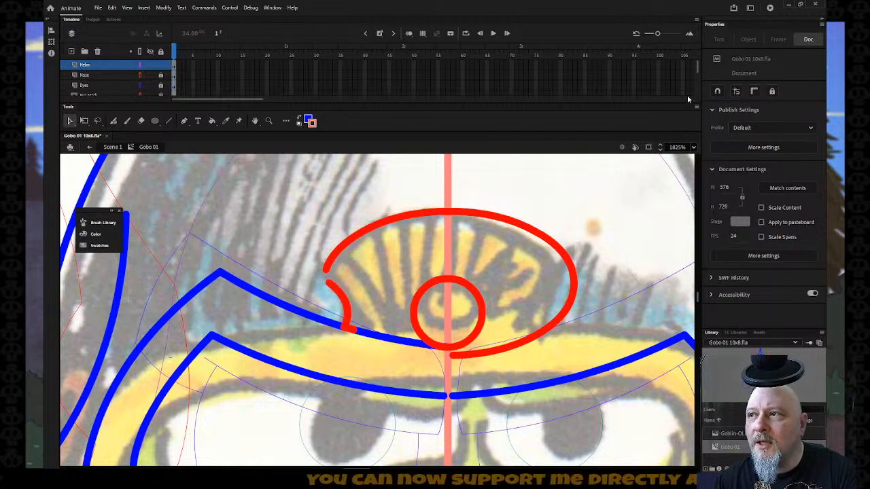
click(736, 91)
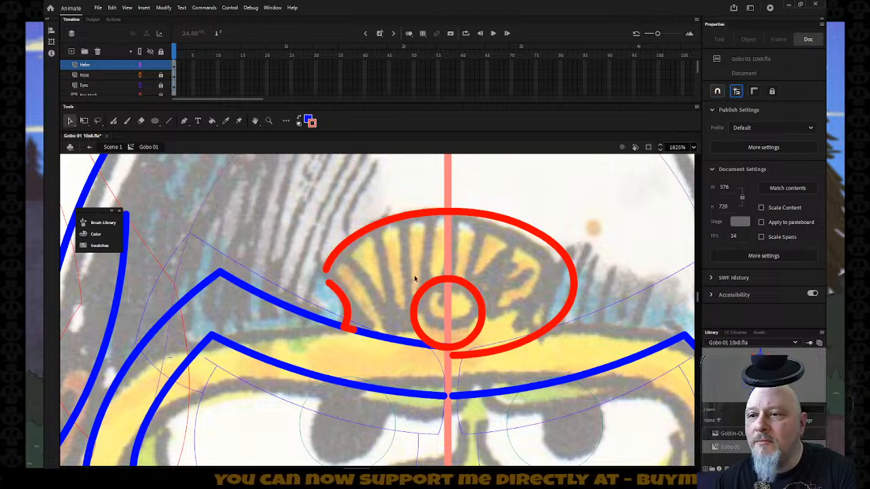
- Attach the upper end of the crest's left side curve to the oval's arc, and delete the leftover stub at the curve's base
drag(329, 285, 325, 271)
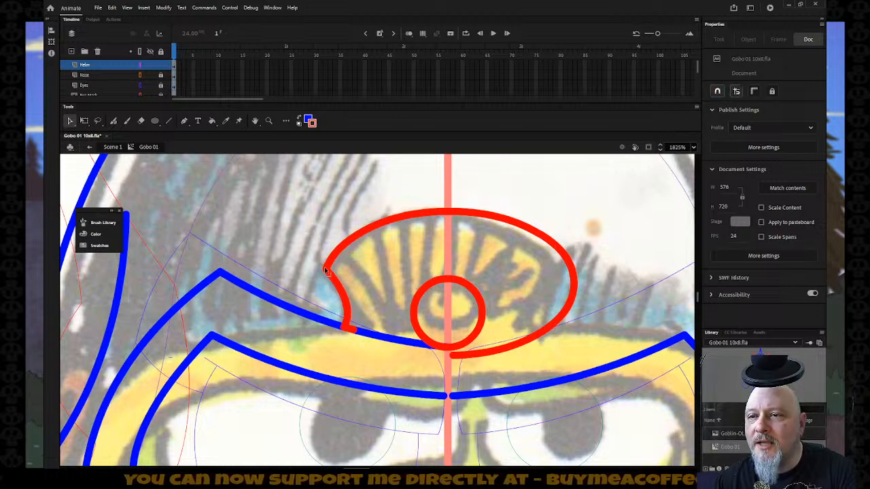
click(349, 330)
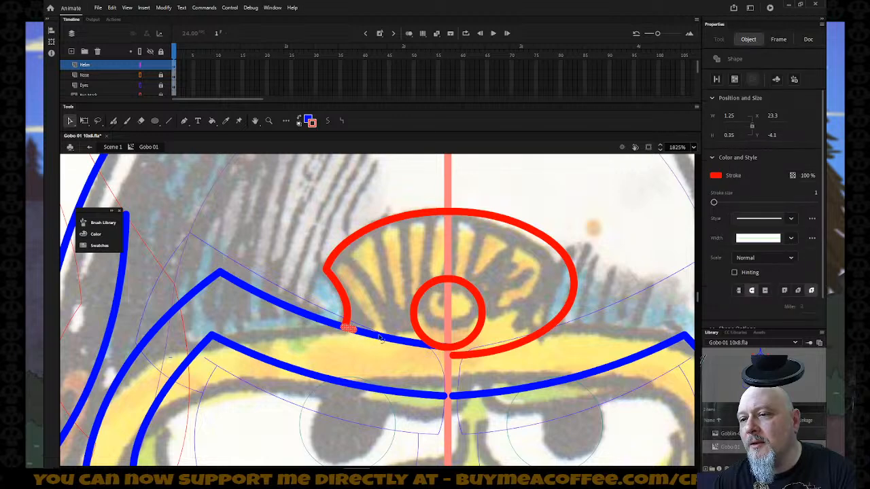
click(401, 306)
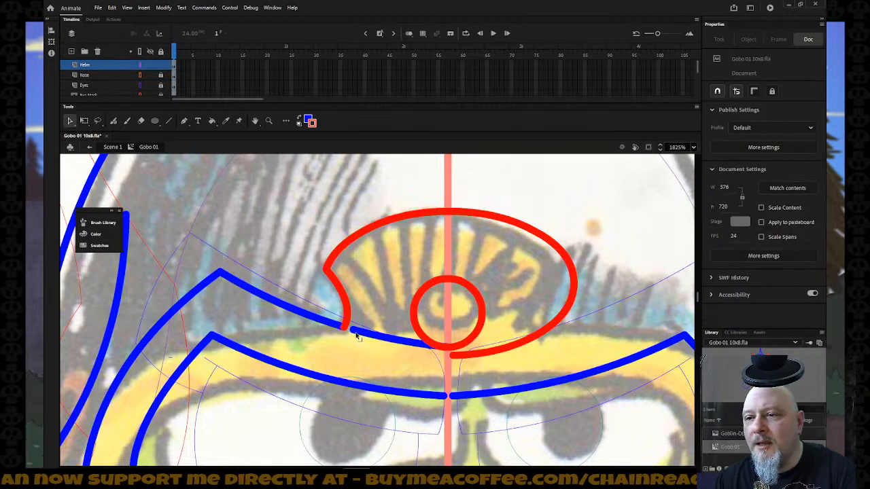
click(458, 361)
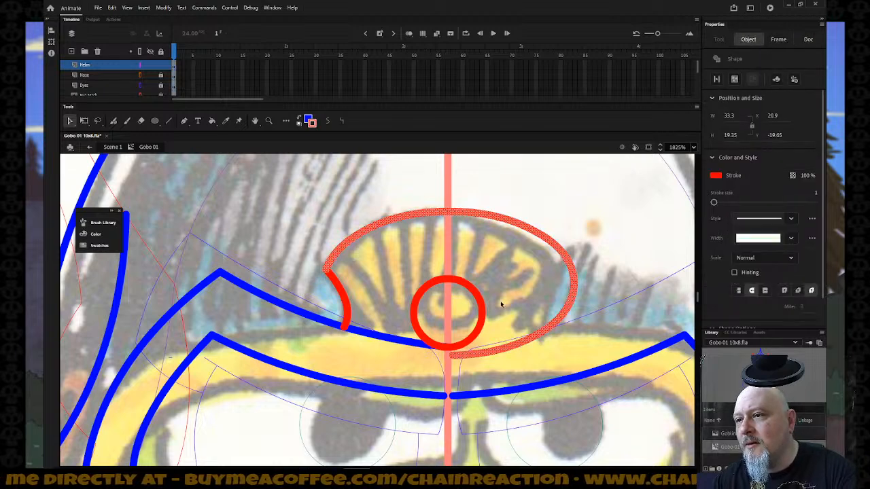
click(509, 273)
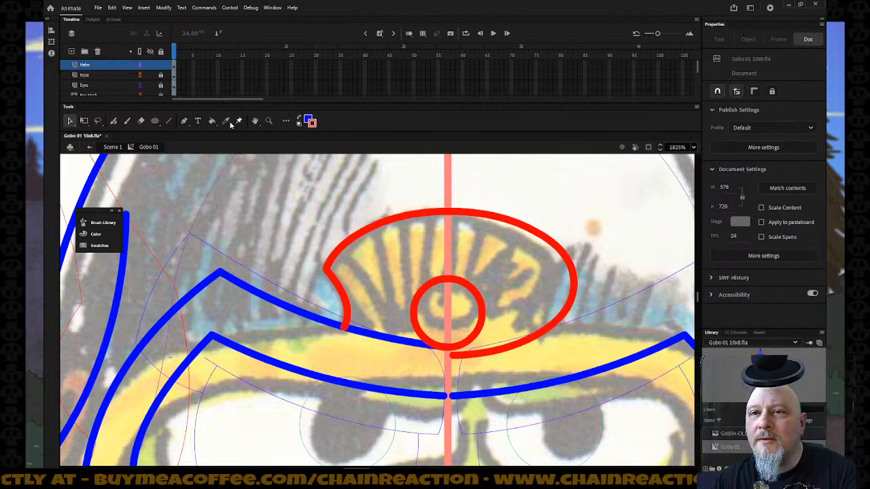
- Draw a straight vertical line along the centre guide through the crest and circle, and delete the right half of the crest oval
click(170, 121)
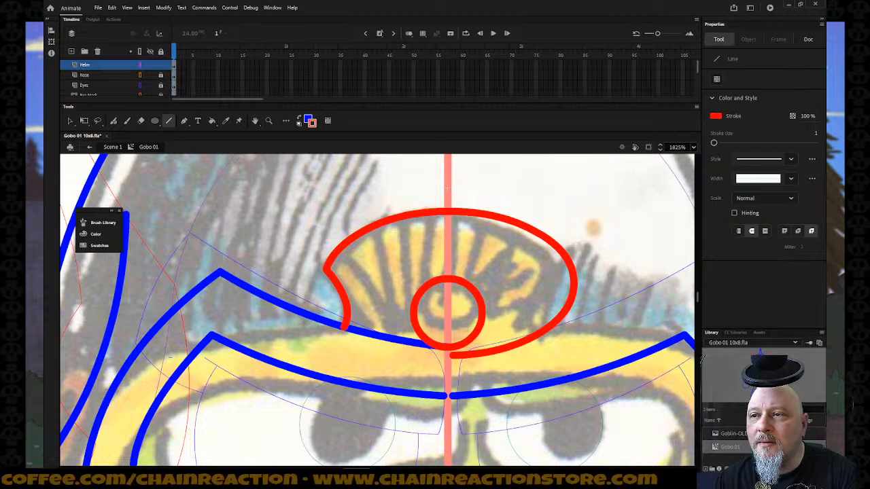
drag(446, 188, 449, 428)
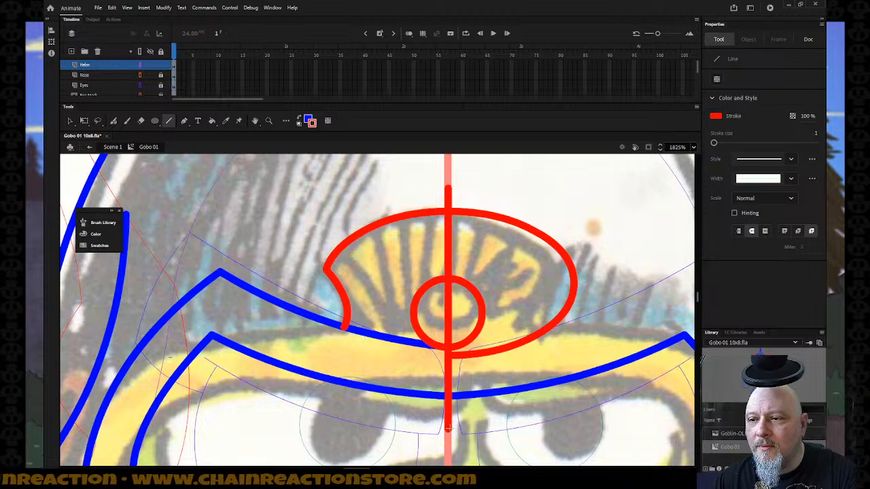
click(71, 121)
click(469, 216)
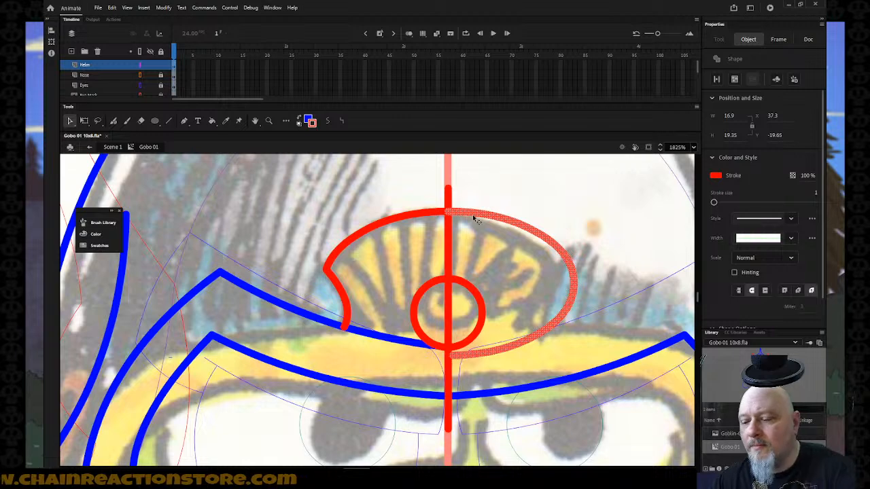
key(Delete)
- Delete the circle's right half and the parts of the dividing line above the crest, inside the circle and below it
click(449, 198)
key(Delete)
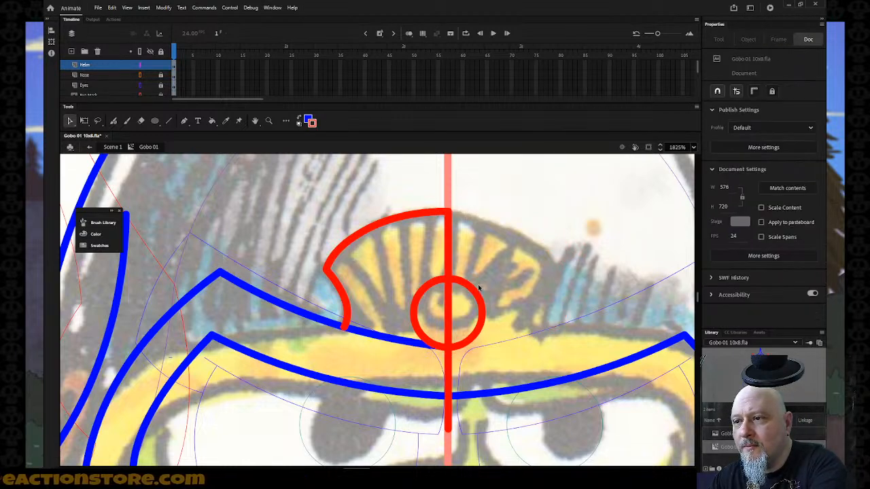
click(478, 291)
key(Delete)
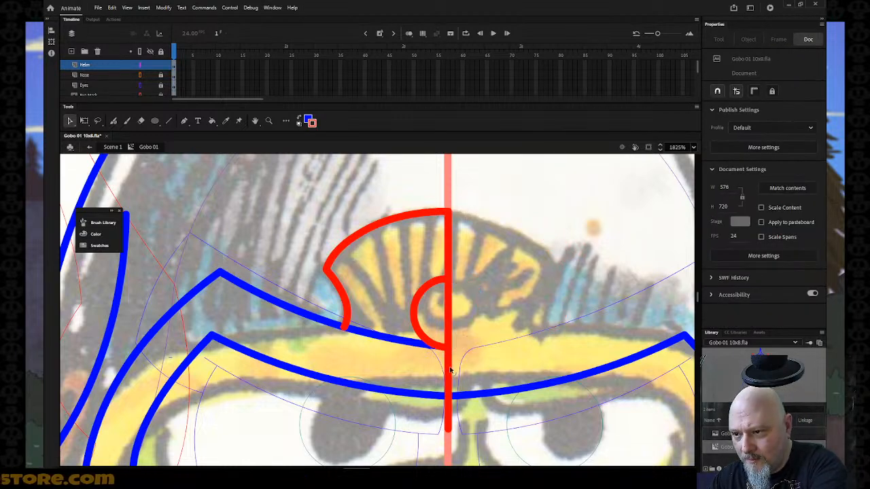
click(449, 318)
key(Delete)
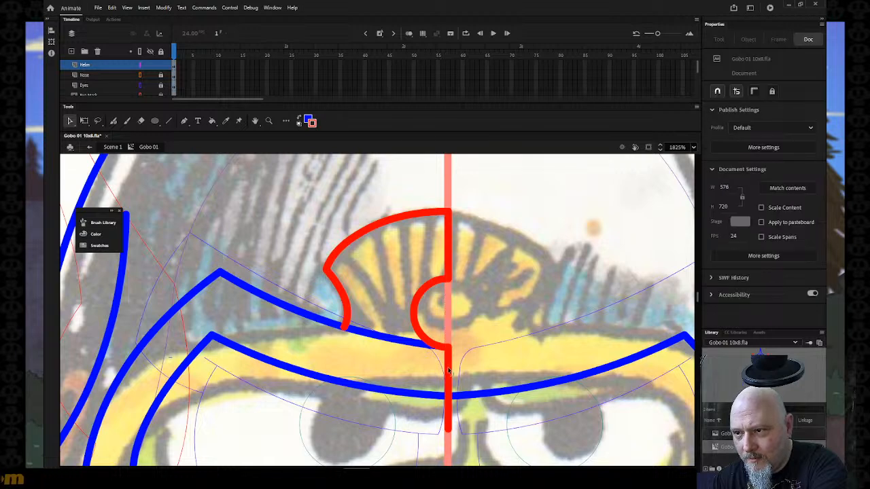
click(448, 371)
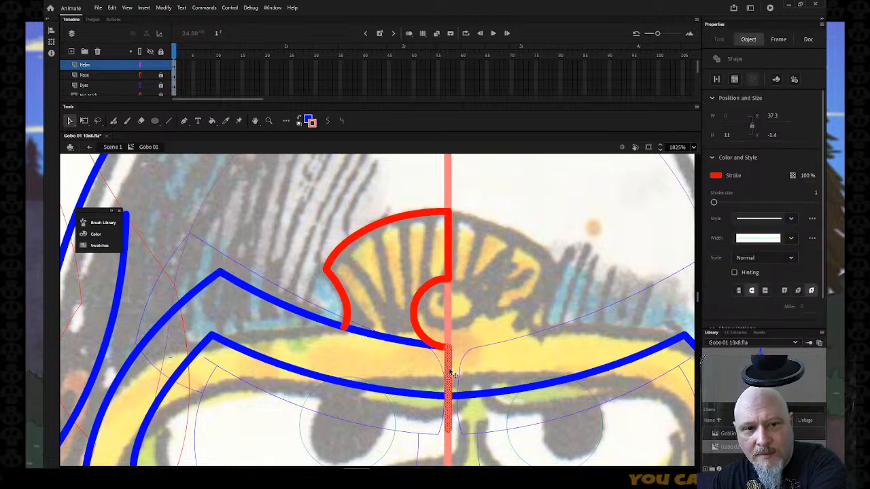
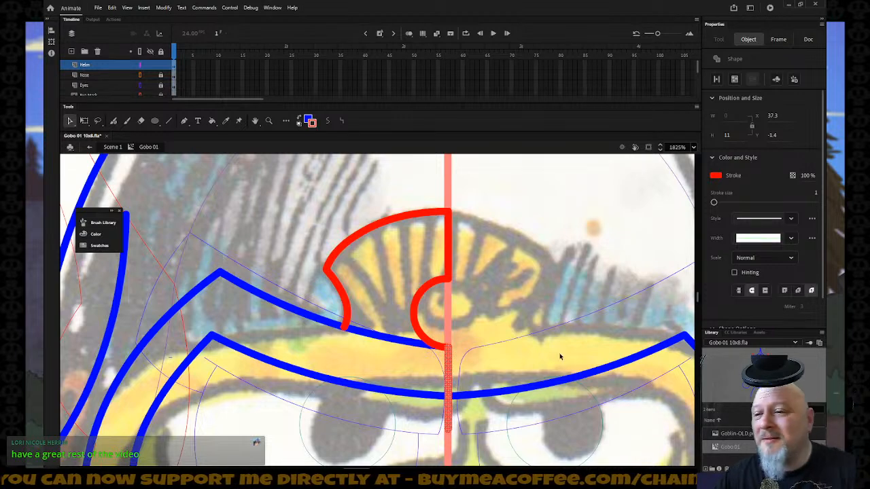
click(561, 352)
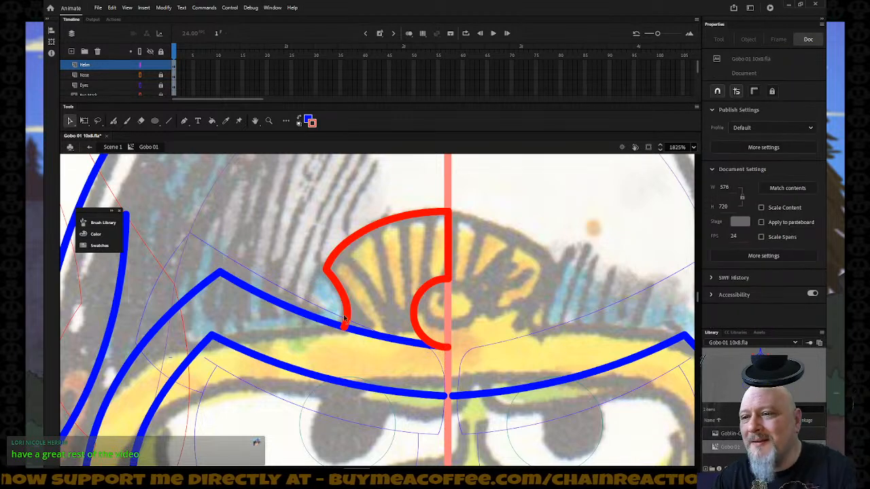
- Move the lower end of the crest's left side curve inward along the blue brow line
drag(343, 330, 361, 334)
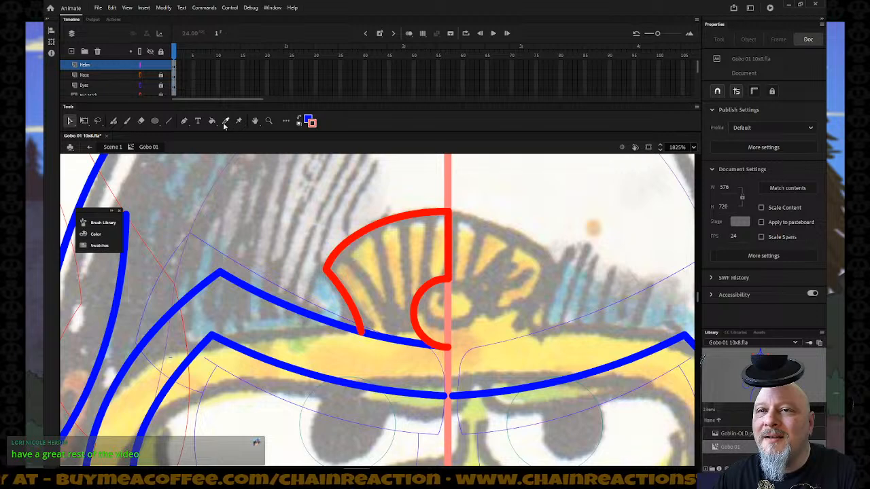
- Set the Line tool's stroke colour to green
click(168, 121)
click(313, 122)
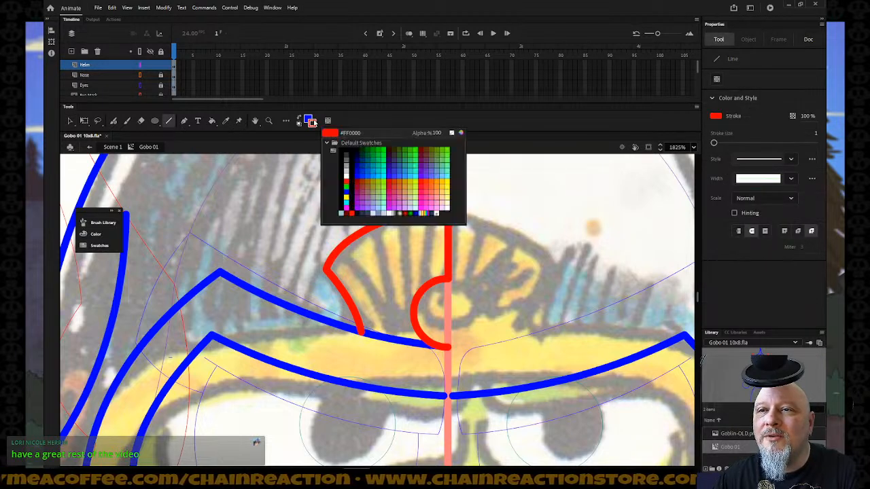
click(386, 144)
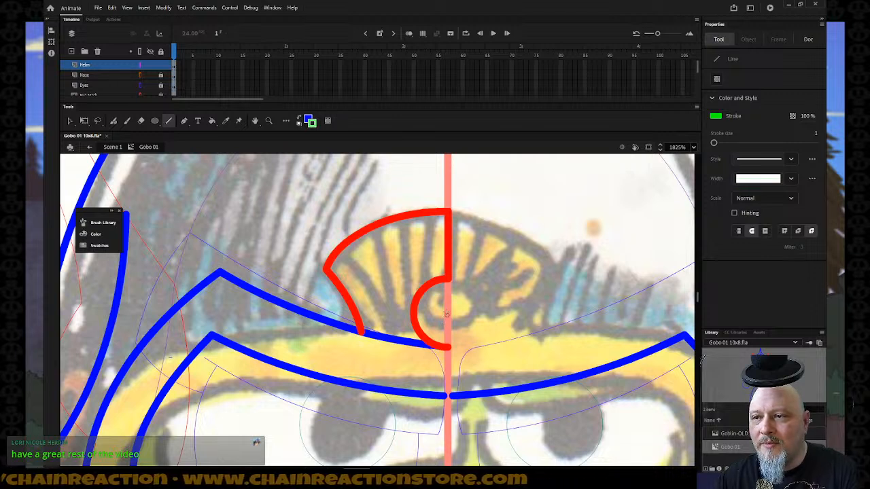
- Try four straight green lines fanning out from the circle's centre to the left half of the crest outline, and undo them
drag(446, 314, 421, 212)
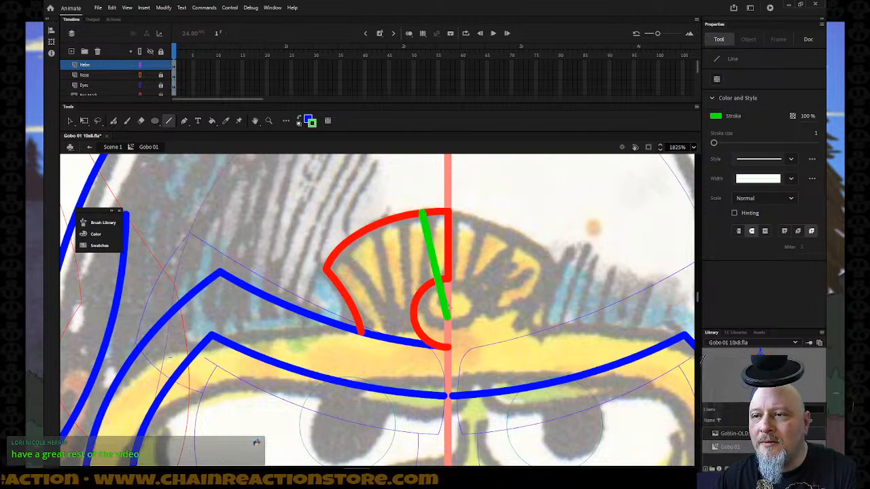
drag(445, 314, 388, 221)
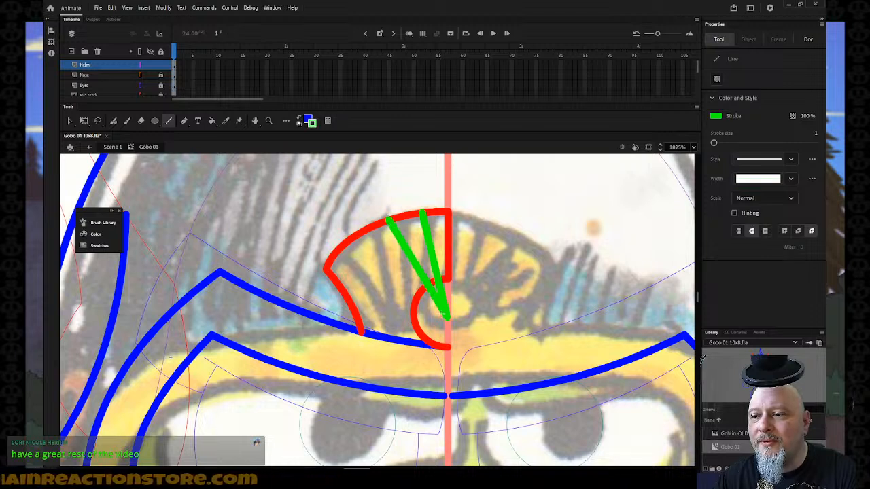
drag(446, 316, 348, 244)
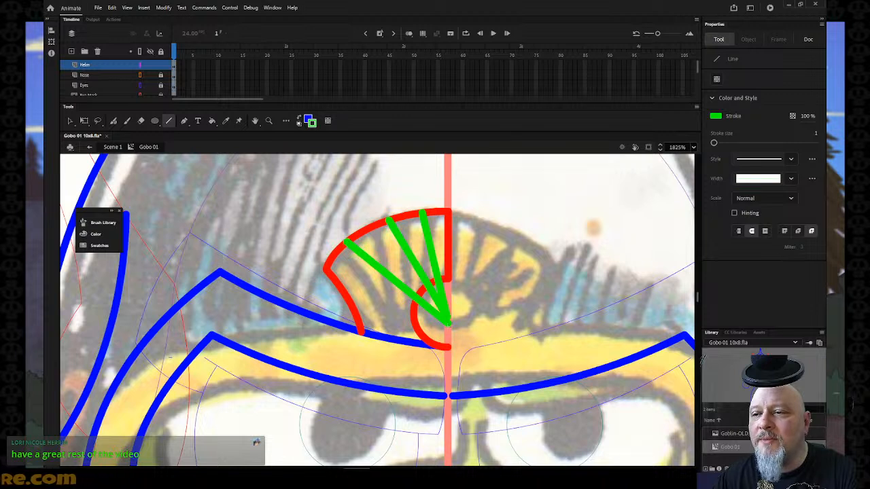
drag(445, 320, 326, 272)
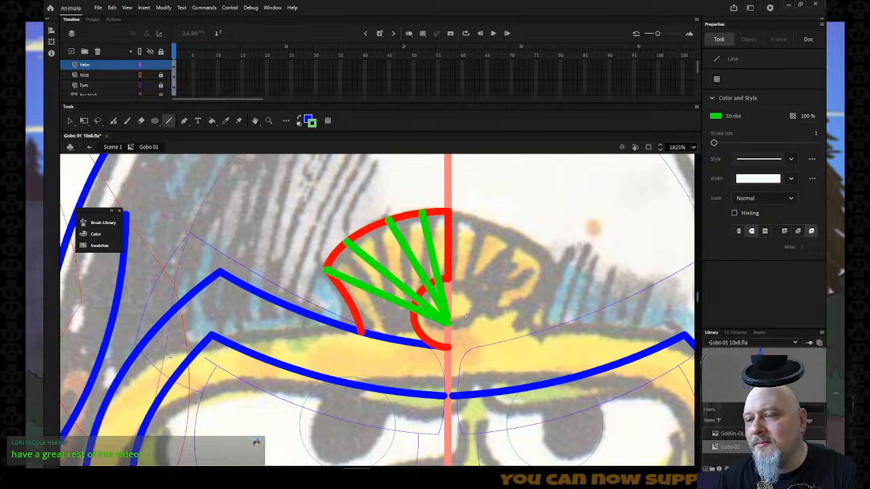
key(ctrl+z)
key(ctrl+z)
key(ctrl+z)
key(ctrl+z)
key(ctrl+z)
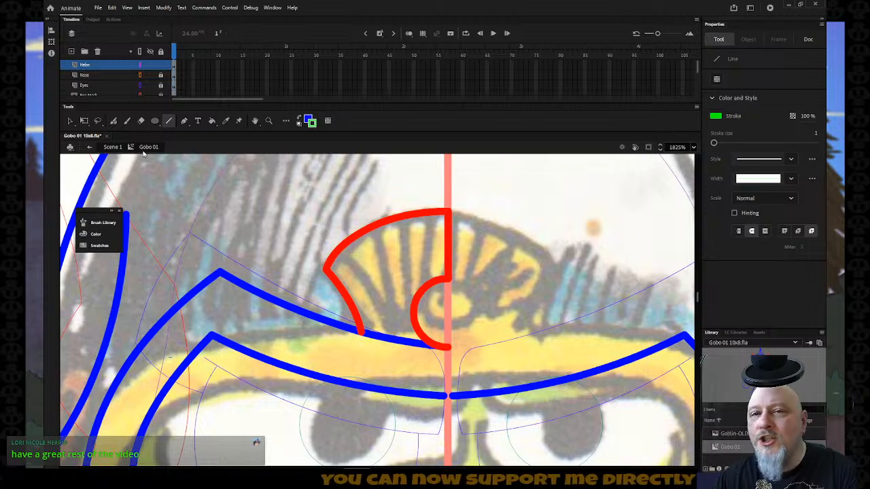
- Delete the vertical red segment between the crest's peak and the half circle
click(69, 121)
click(448, 257)
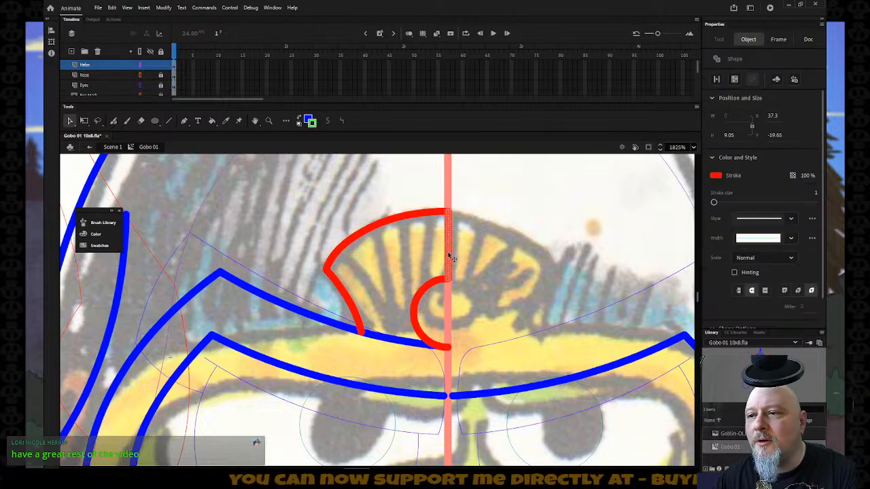
key(Delete)
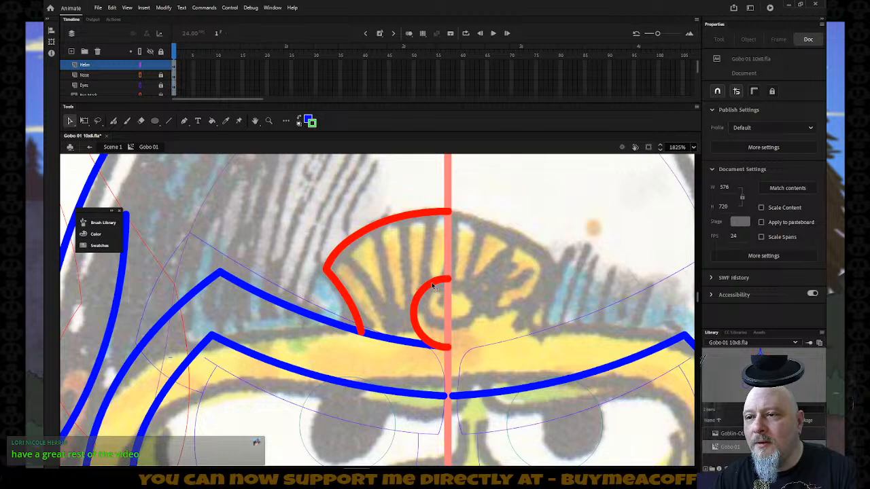
- Try completing the crest with a horizontally flipped copy of its left outline and half circle across the centre line, and discard the copy
click(432, 285)
shift+click(358, 239)
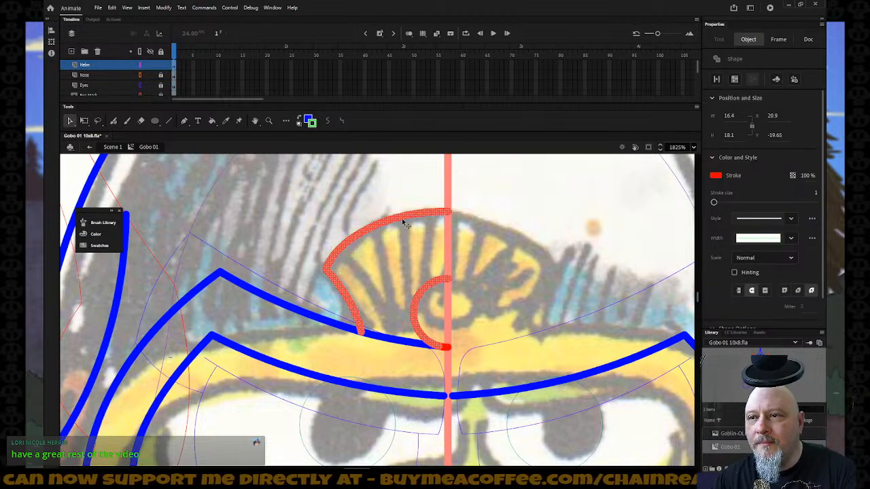
drag(402, 219, 571, 216)
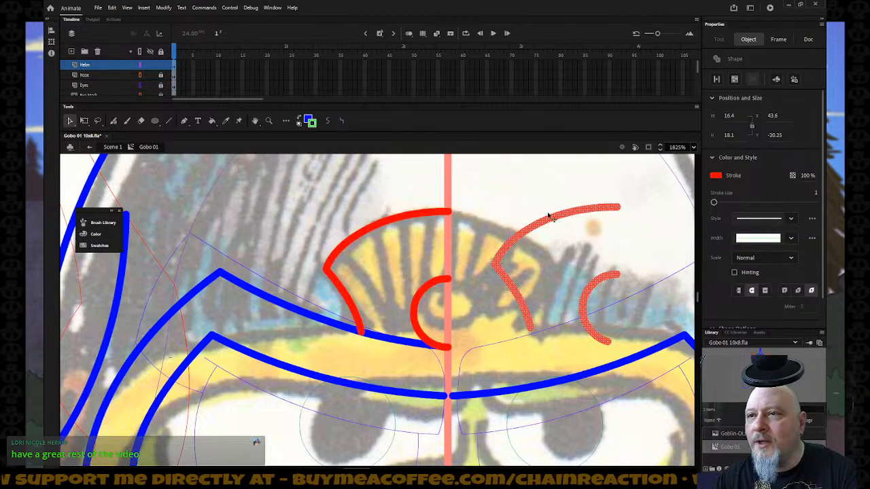
click(163, 7)
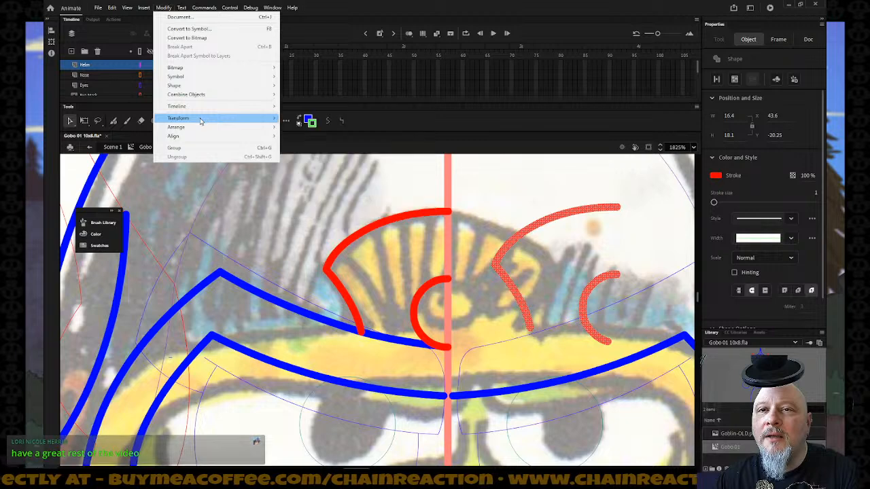
mouse_move(179, 107)
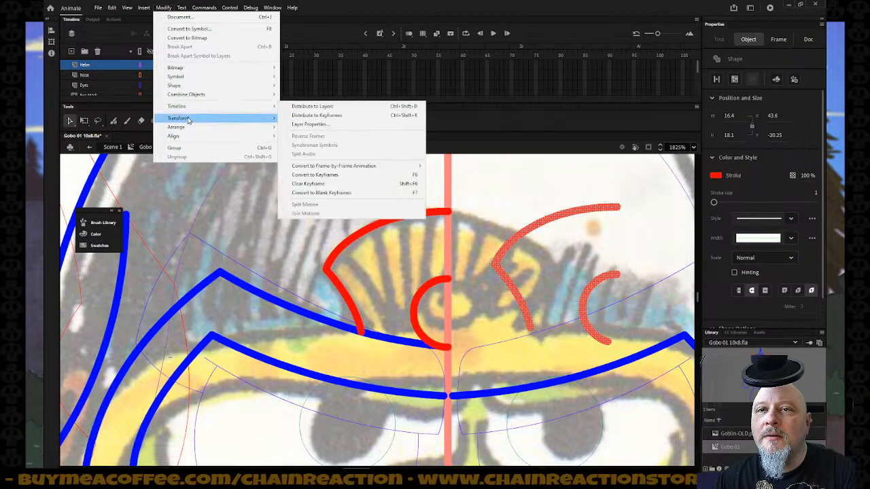
click(305, 206)
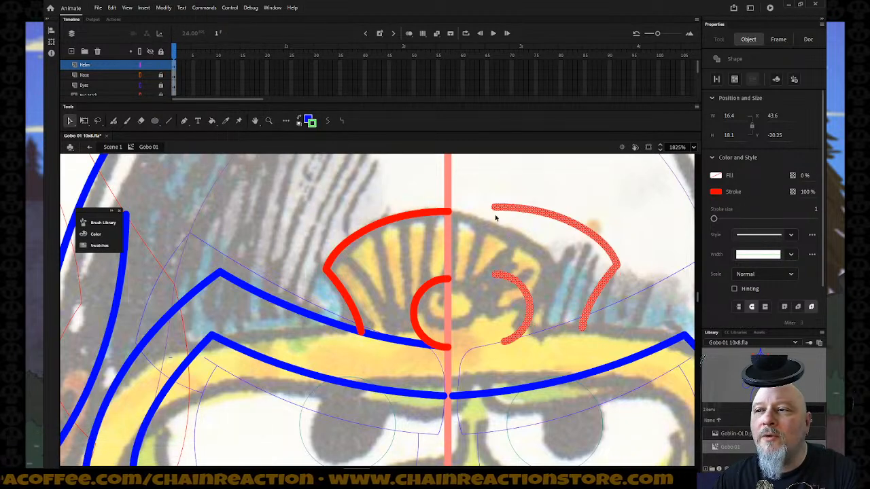
drag(495, 213, 451, 215)
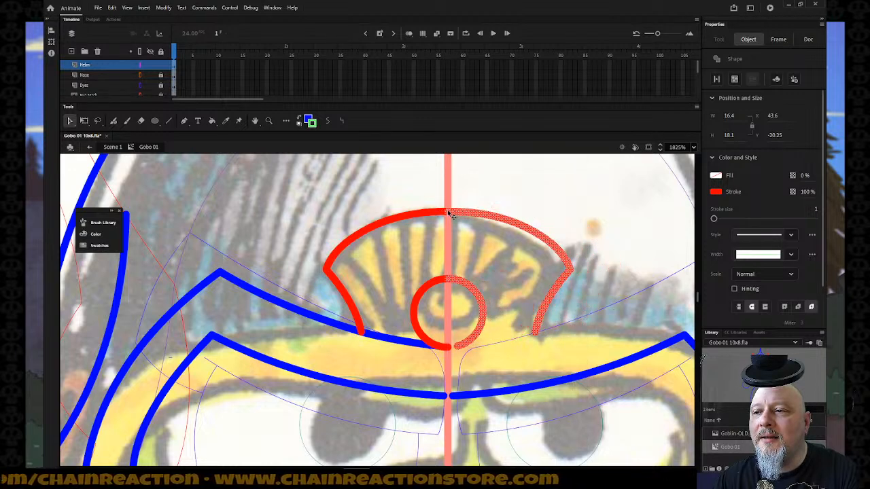
click(594, 253)
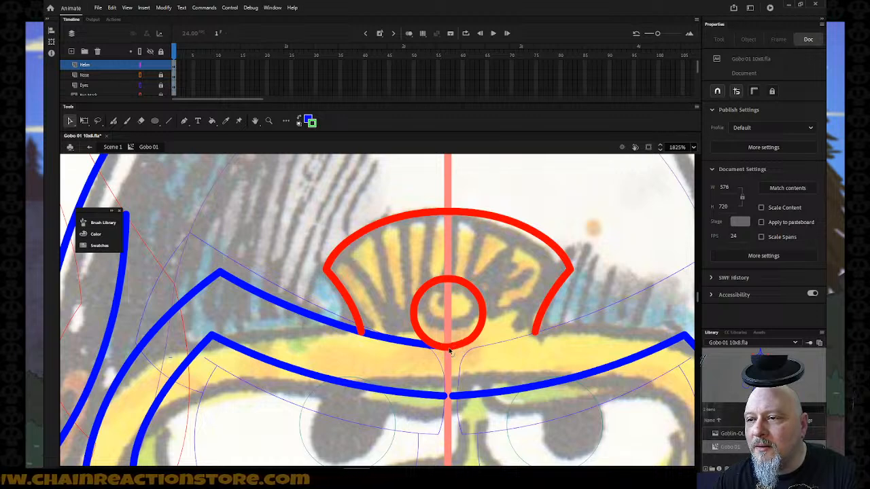
drag(476, 350, 491, 334)
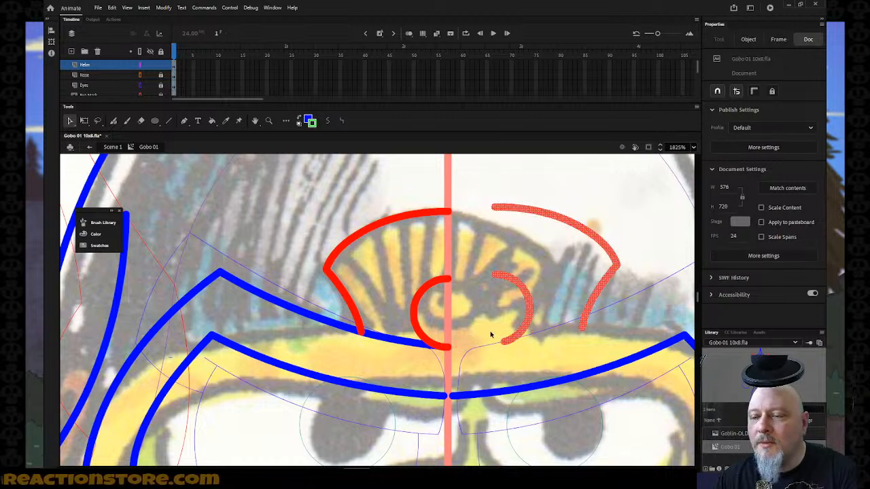
key(Delete)
- Zoom out to view the whole helm and return to the Selection tool
key(z)
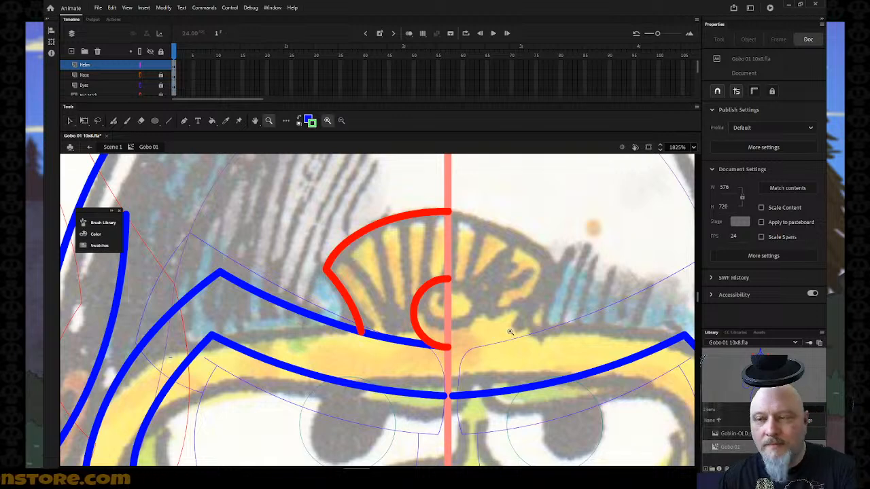
alt+click(511, 329)
alt+click(498, 299)
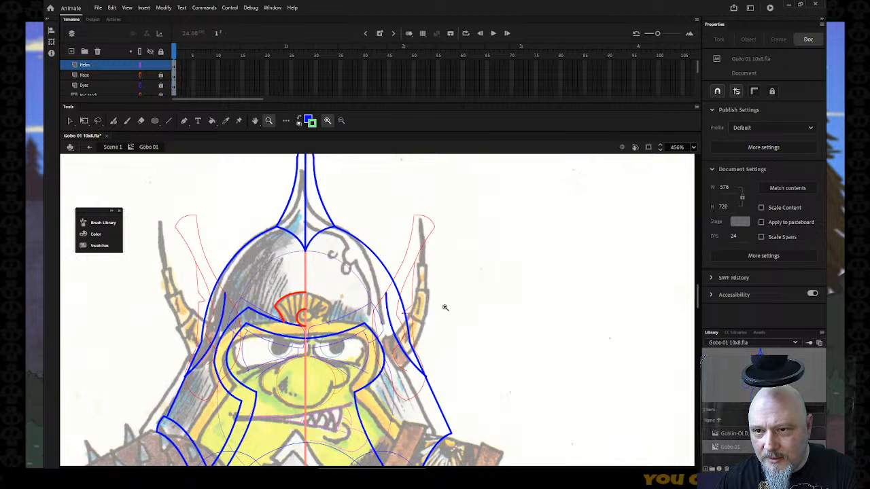
click(70, 121)
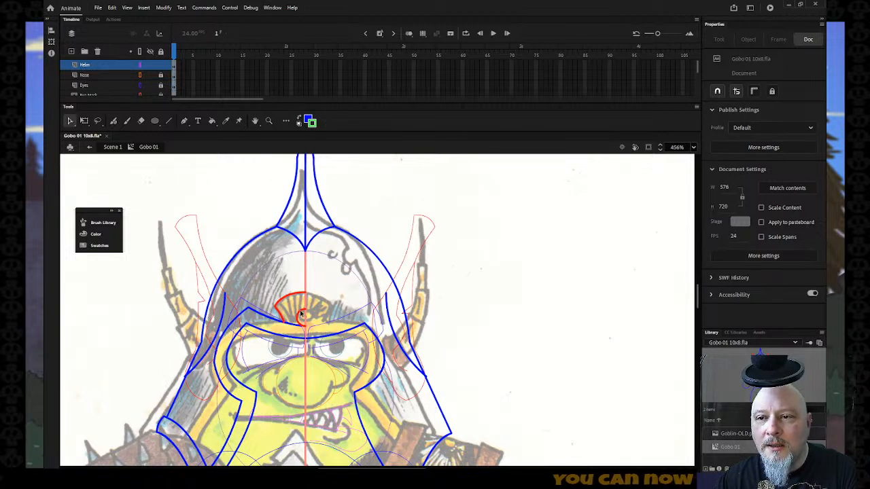
- Place a copy of the left crest outline, half circle and outer face-opening trim in the empty area beside the goblin
click(302, 315)
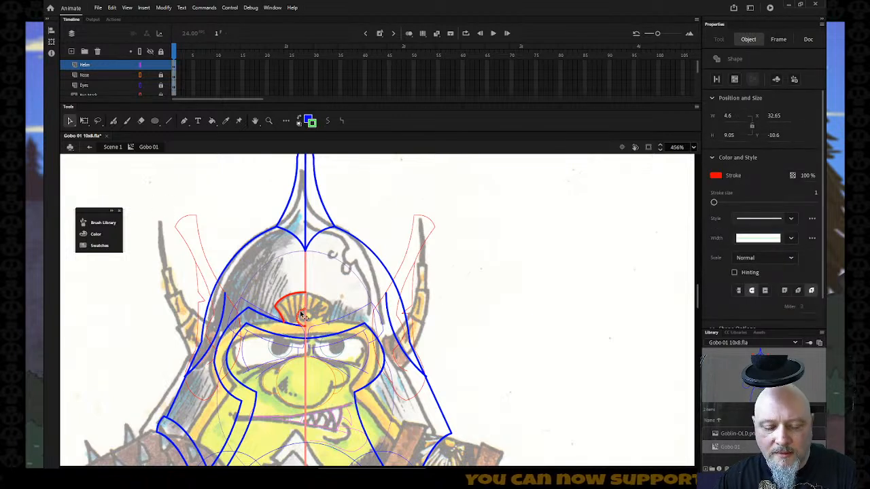
mouse_move(284, 301)
mouse_down()
mouse_move(277, 320)
mouse_move(291, 329)
mouse_up()
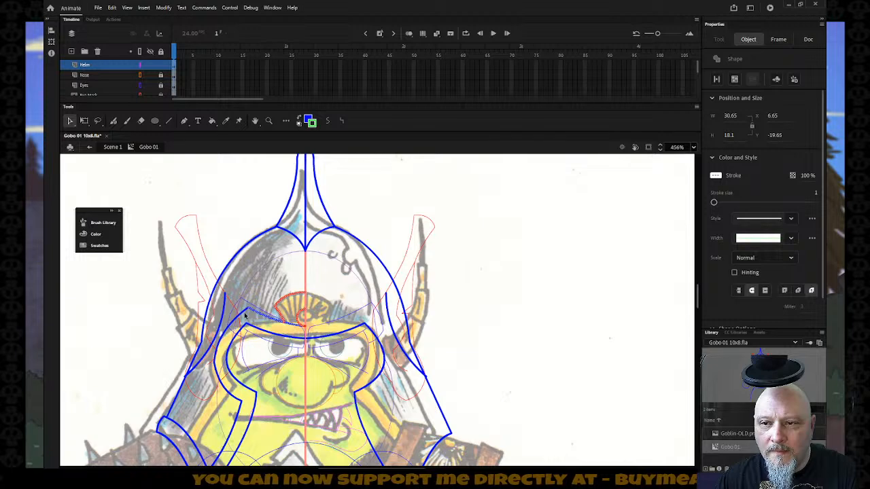
mouse_move(246, 318)
mouse_down()
mouse_move(221, 379)
mouse_move(239, 389)
mouse_up()
scroll(238, 382, down, 3)
drag(232, 352, 166, 331)
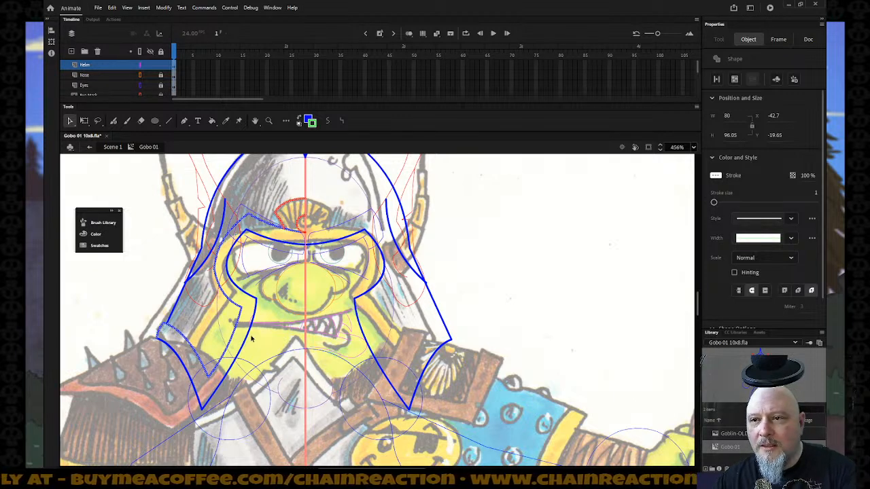
drag(240, 329, 583, 348)
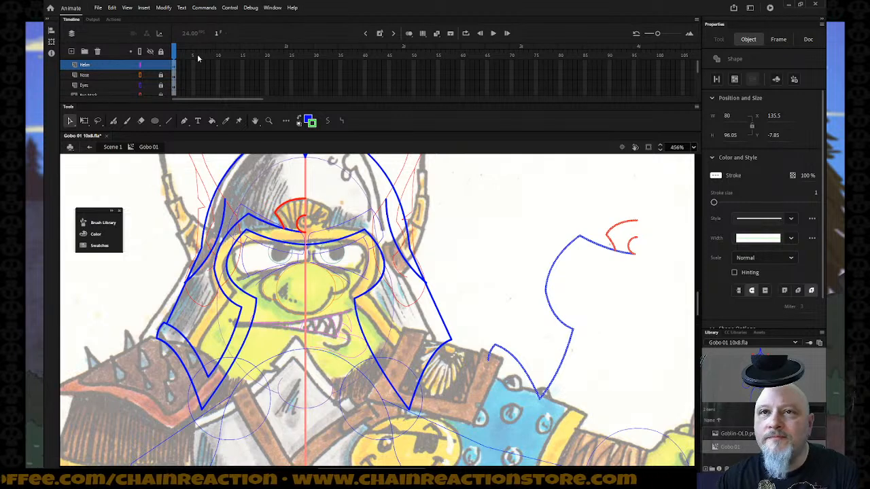
- Flip the copied crest and trim outlines horizontally and join them to the originals at the helm's centre line
click(111, 8)
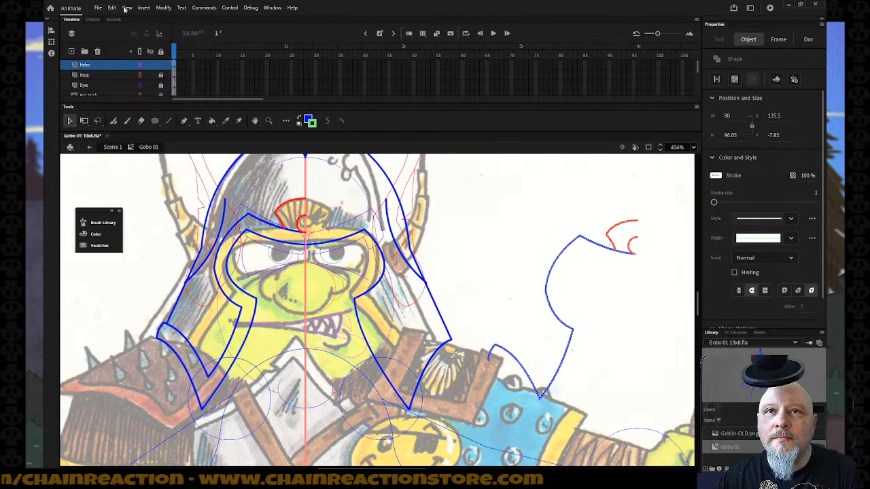
click(125, 7)
mouse_move(163, 7)
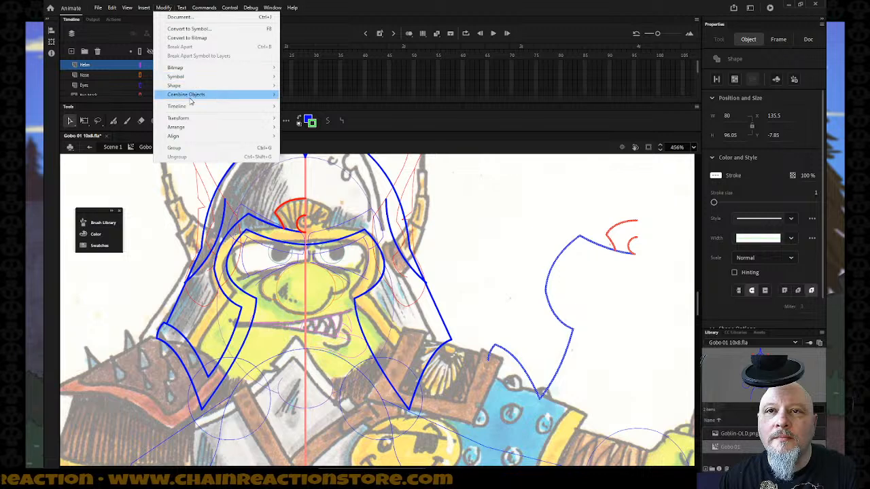
mouse_move(190, 119)
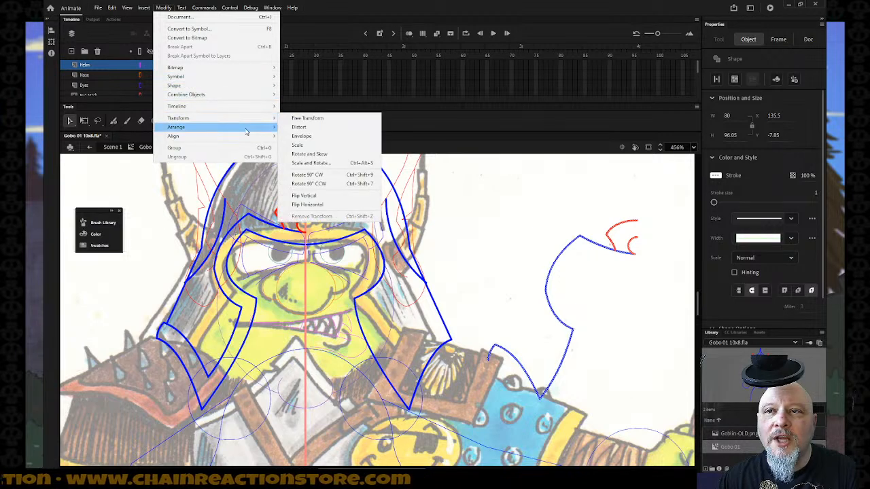
click(311, 206)
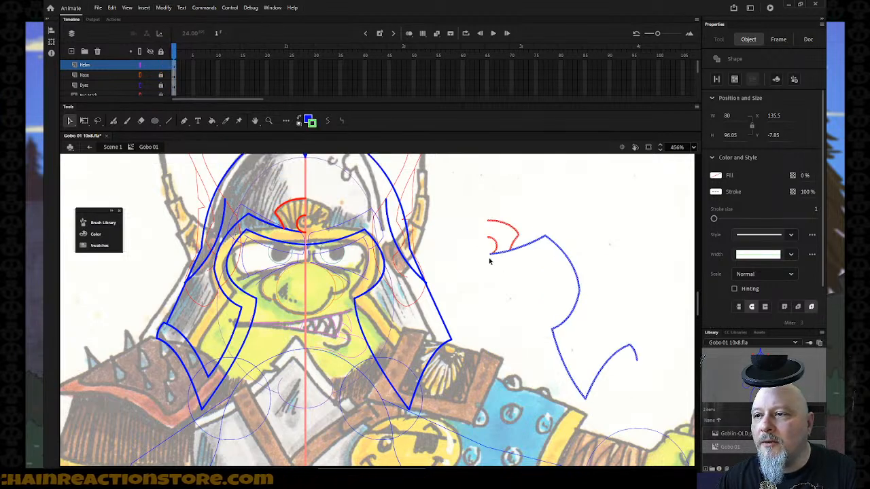
drag(495, 258, 313, 240)
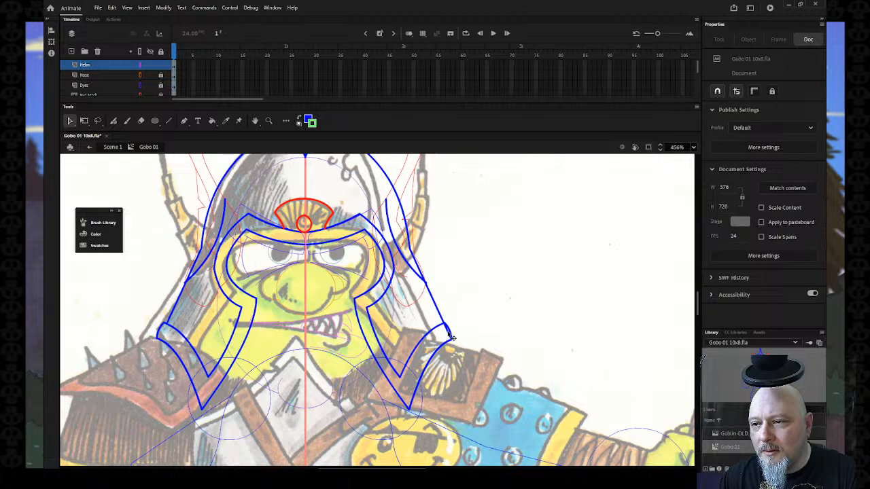
- Deselect the mirrored outlines and save the document
click(449, 333)
click(519, 296)
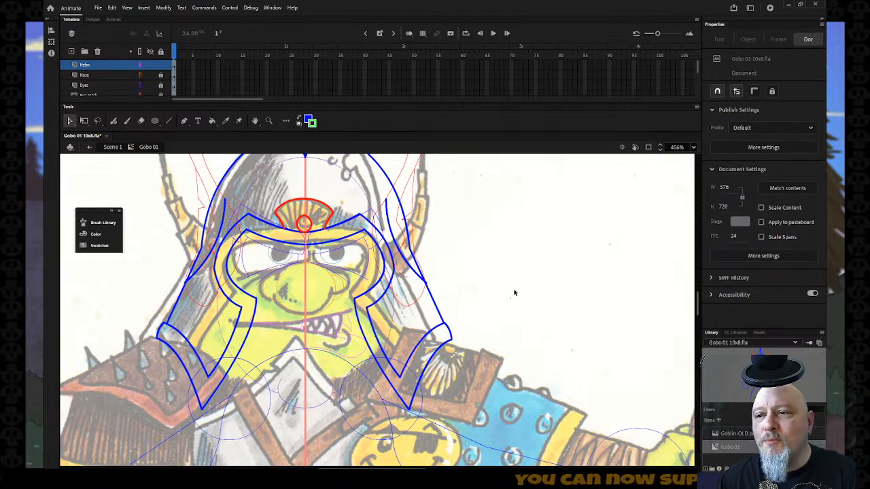
click(98, 8)
click(113, 80)
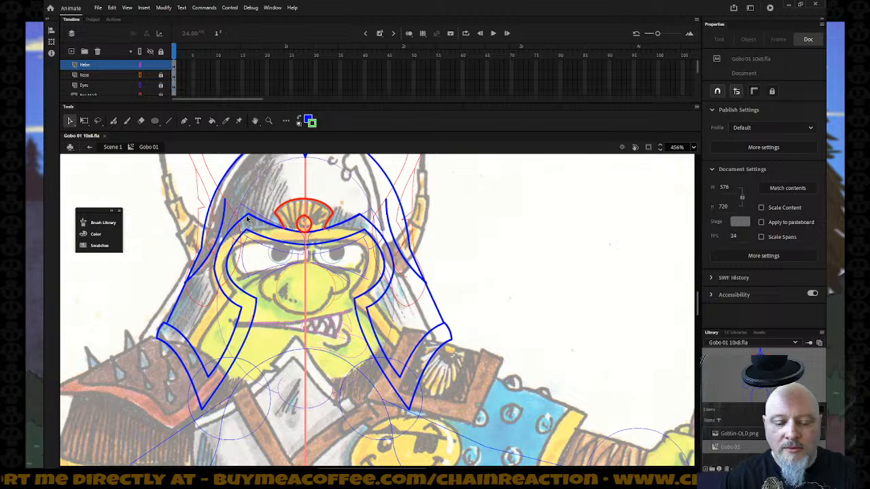
- Delete the short blue stub sticking out where the inner side curve meets the helm's left outer edge
key(z)
drag(163, 265, 230, 312)
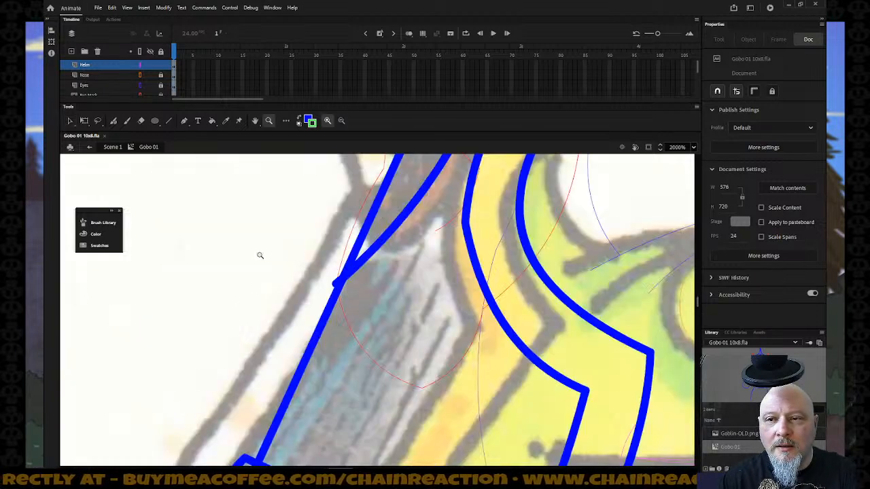
key(v)
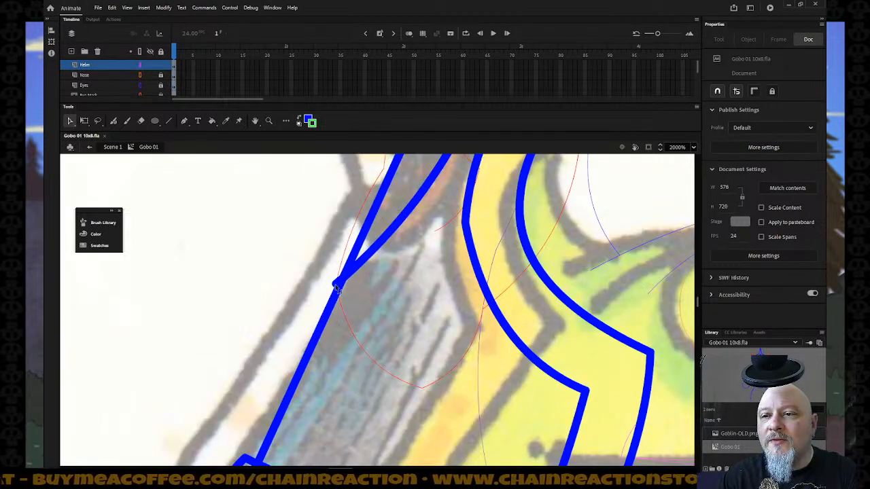
click(336, 291)
click(316, 302)
click(333, 292)
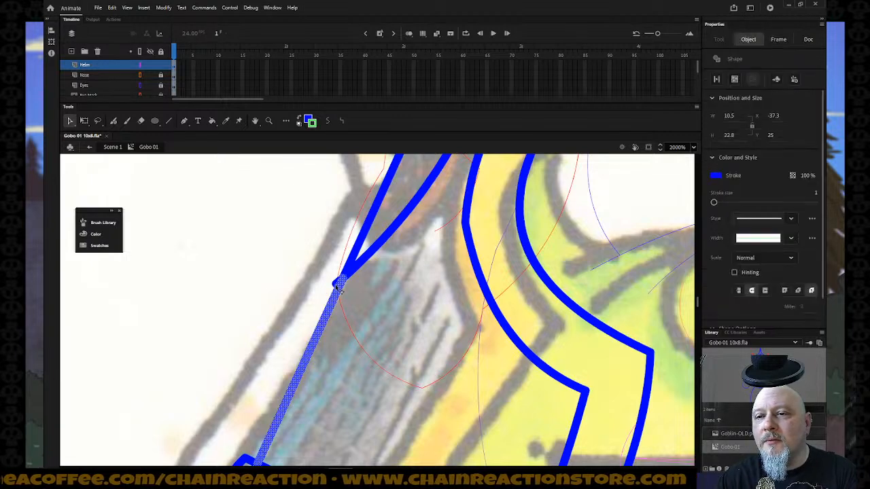
click(337, 284)
click(288, 390)
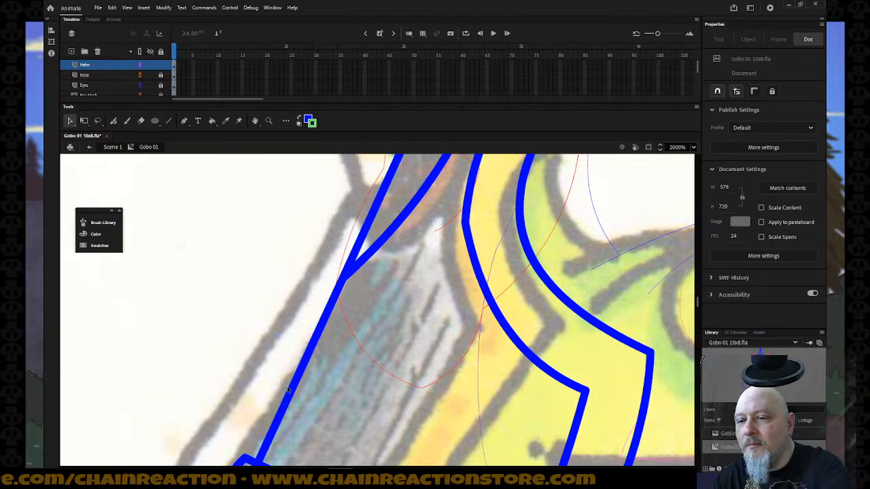
- Delete the matching blue stub where the inner side curve meets the helm's right outer edge
drag(329, 468, 368, 468)
click(414, 289)
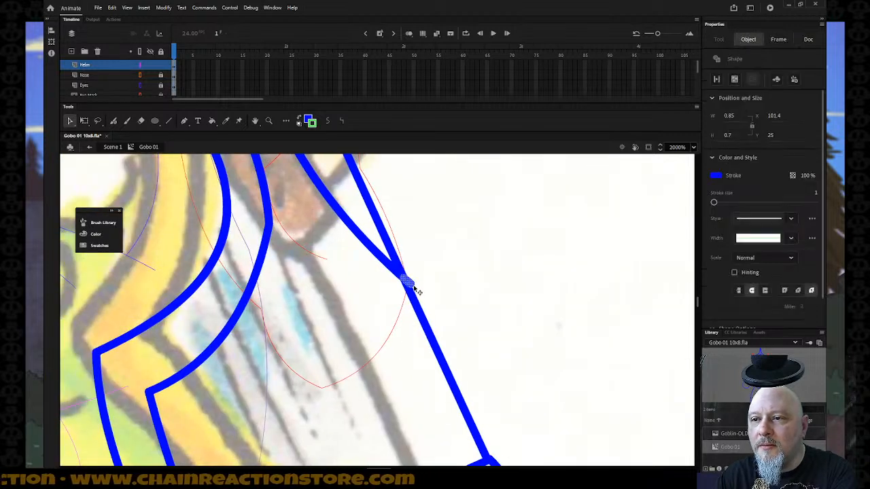
click(410, 287)
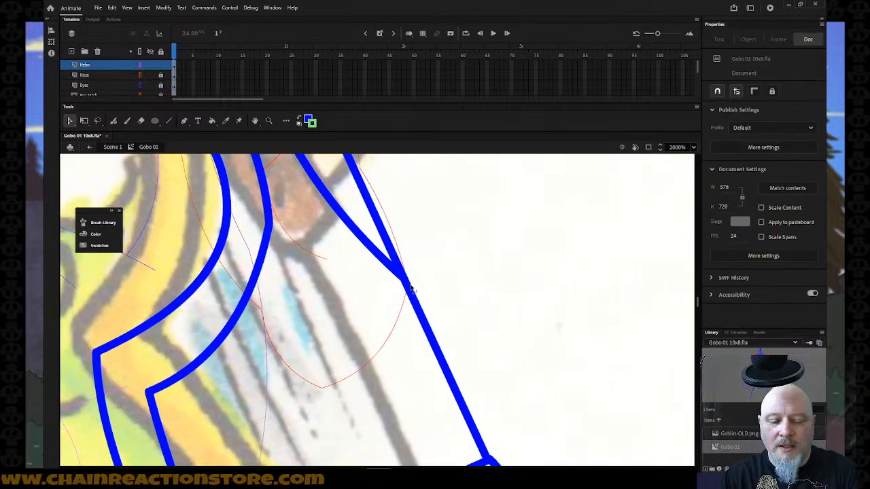
key(z)
alt+click(394, 310)
alt+click(393, 310)
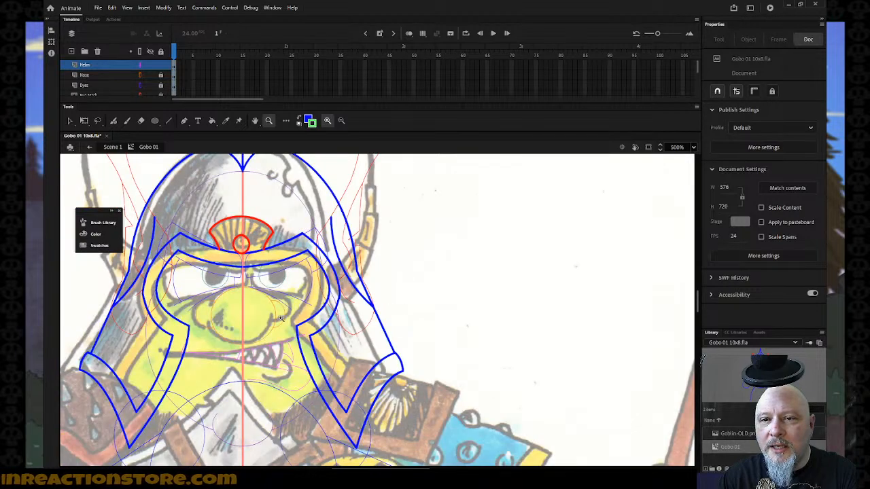
key(v)
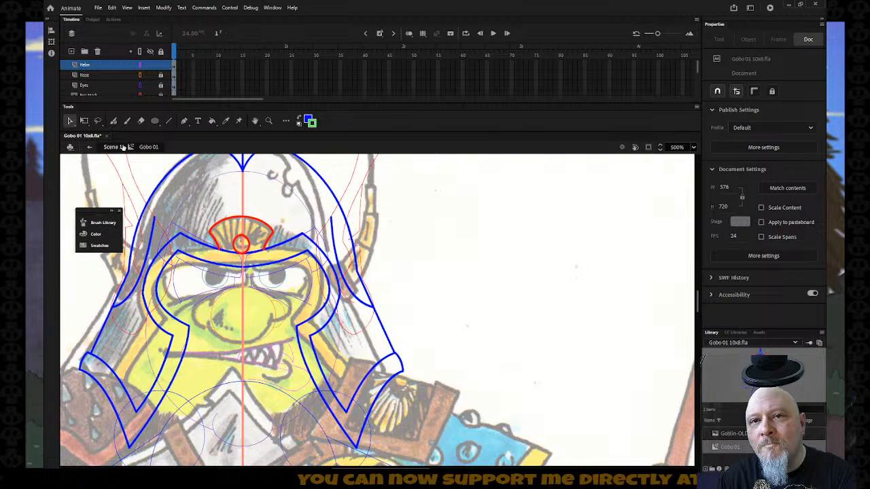
- Draw a straight green line from the upper end of each inner side curve outward across the helm outline
click(168, 121)
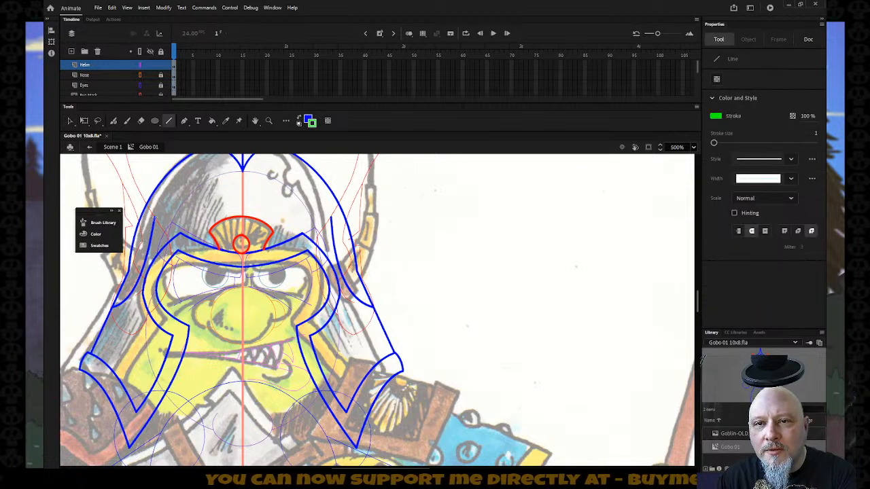
drag(154, 218, 138, 190)
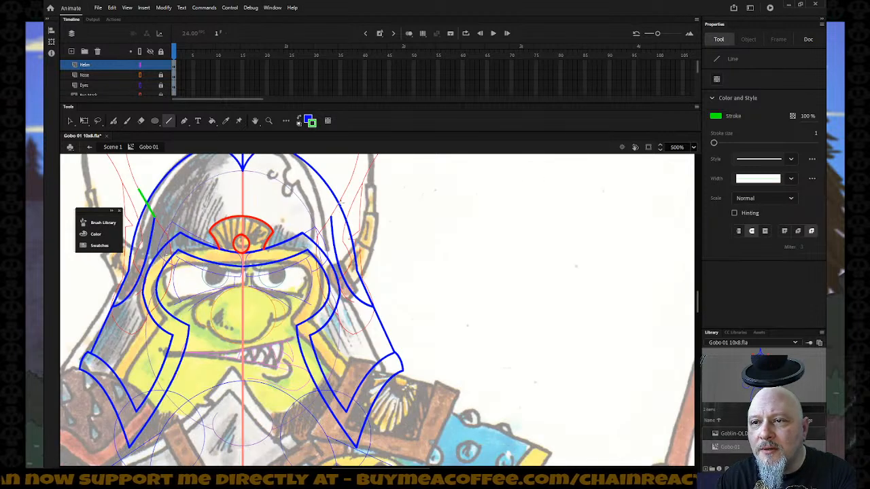
drag(339, 203, 348, 182)
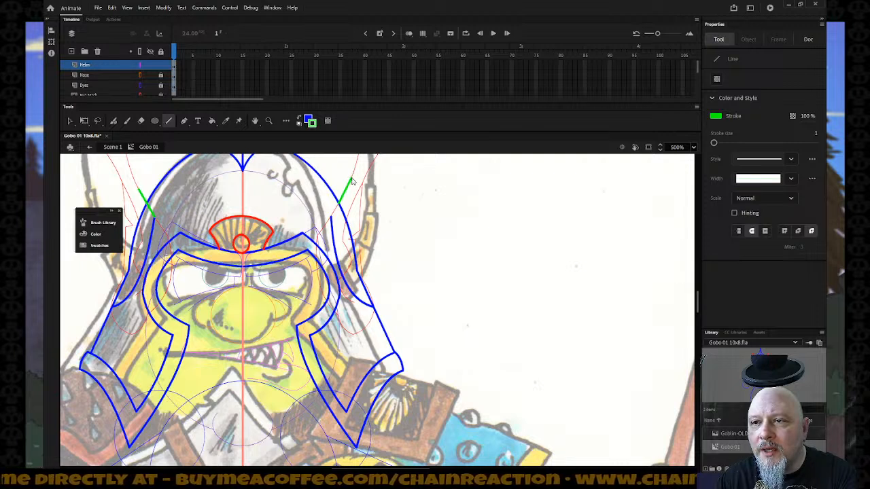
key(ctrl+z)
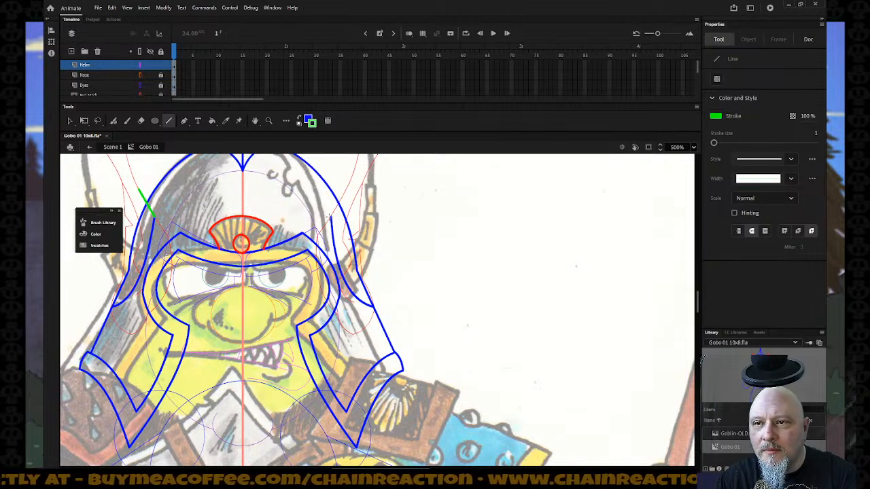
drag(331, 217, 349, 181)
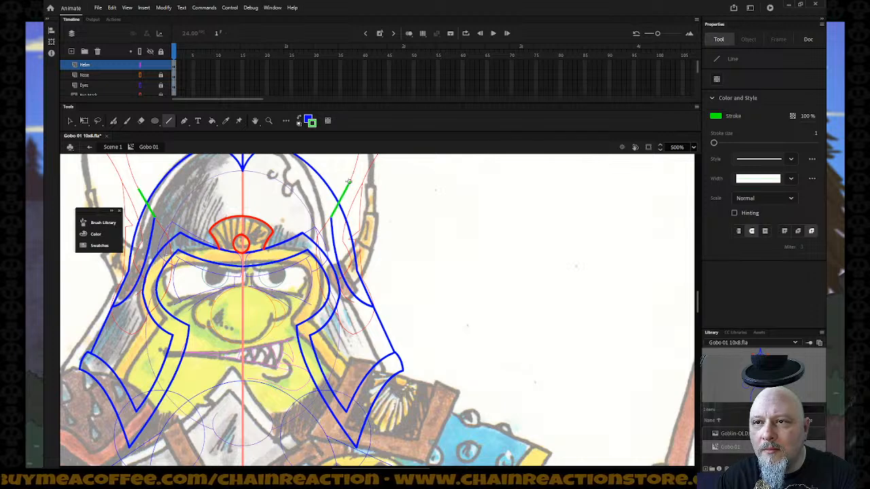
- Delete the parts of both green lines that extend outside the helm outline
key(z)
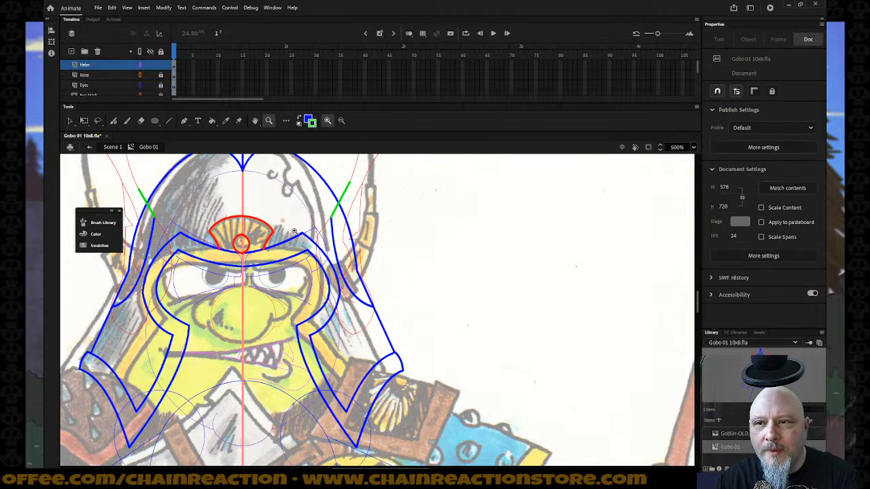
drag(310, 226, 371, 190)
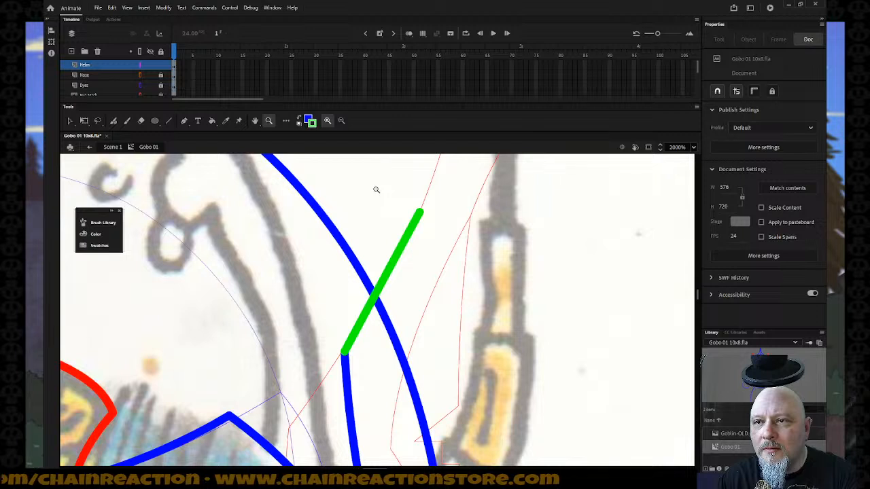
click(70, 121)
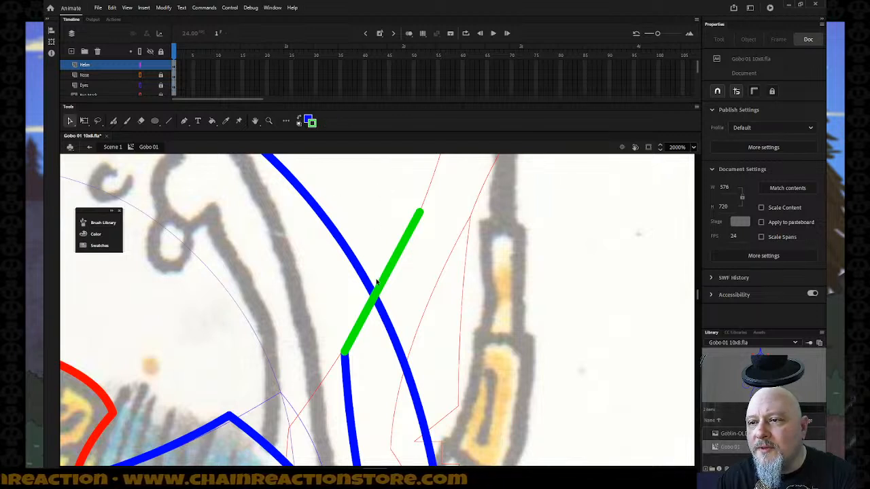
drag(384, 289, 386, 280)
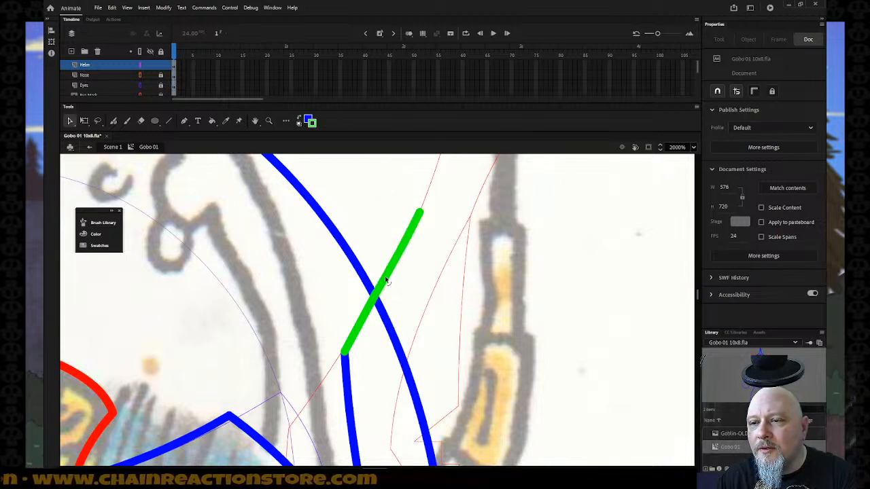
click(385, 284)
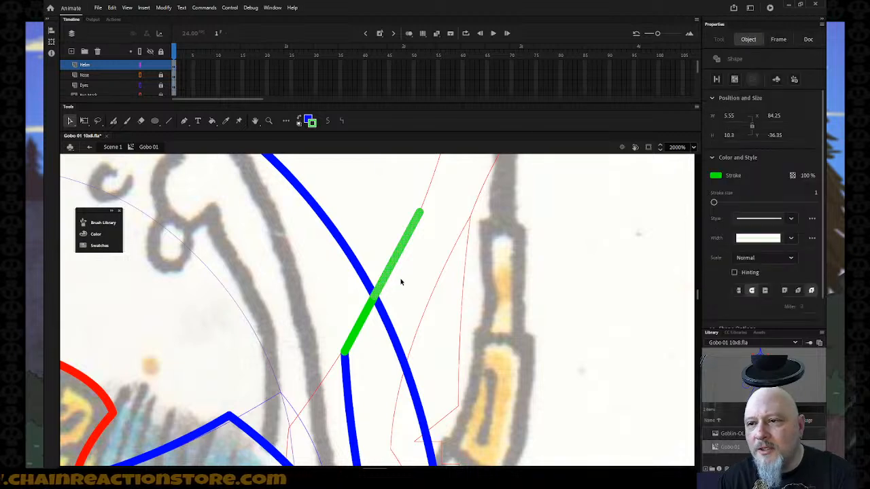
key(Delete)
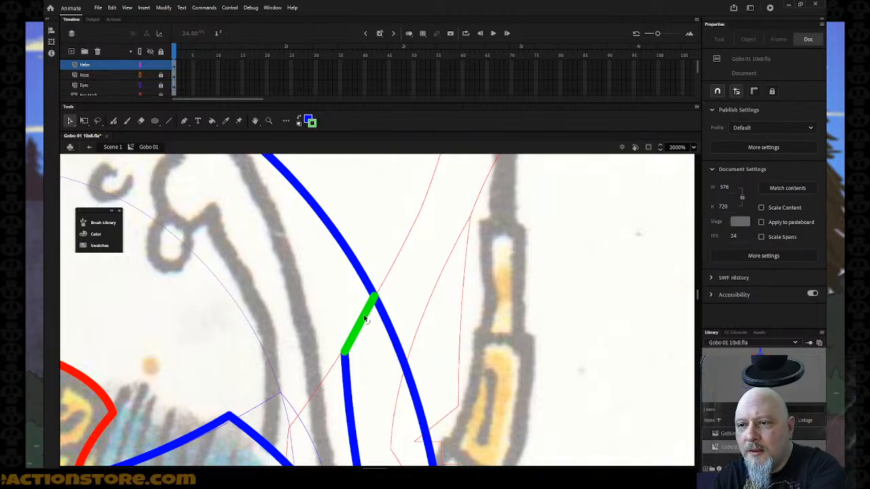
drag(378, 468, 351, 467)
click(302, 286)
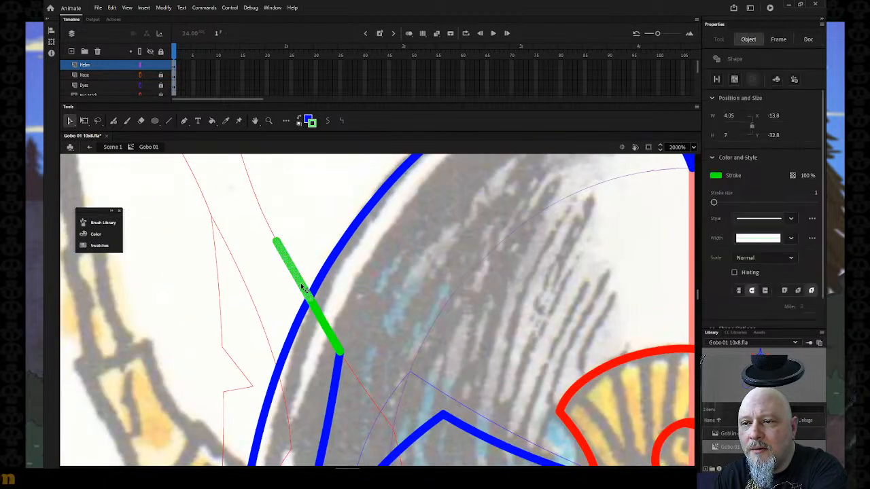
key(Delete)
- Delete the two outer outline segments beside the helm's left inner curve, from its lower junction up to the green line
scroll(302, 289, down, 5)
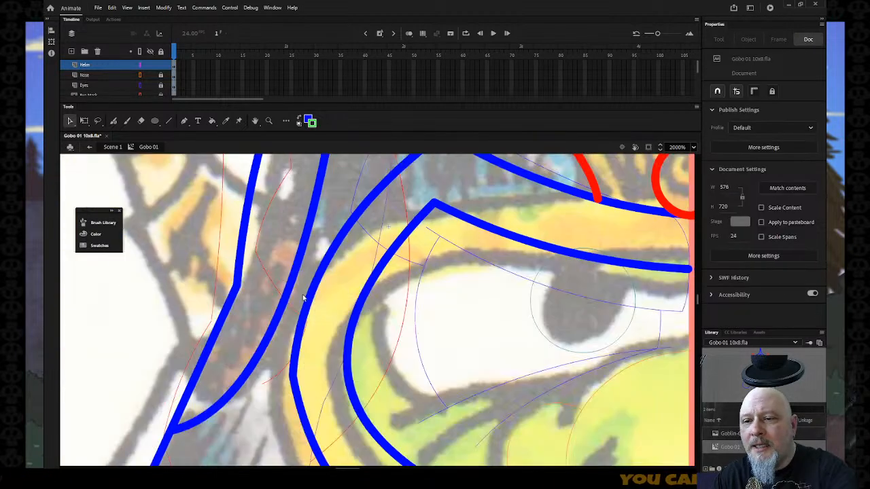
click(196, 380)
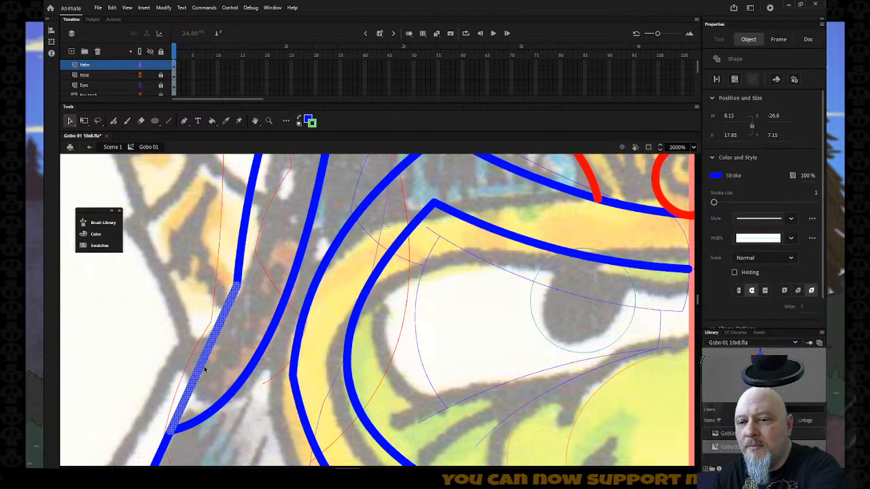
key(Delete)
click(237, 267)
key(Delete)
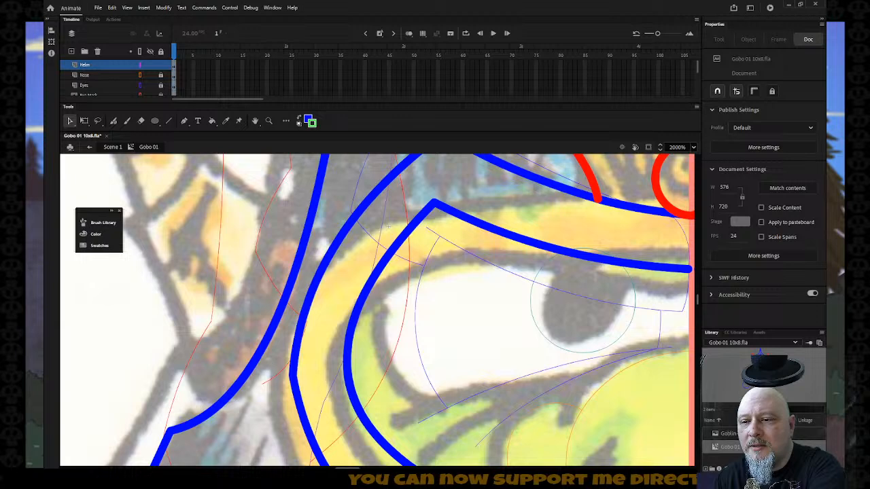
scroll(371, 464, right, 10)
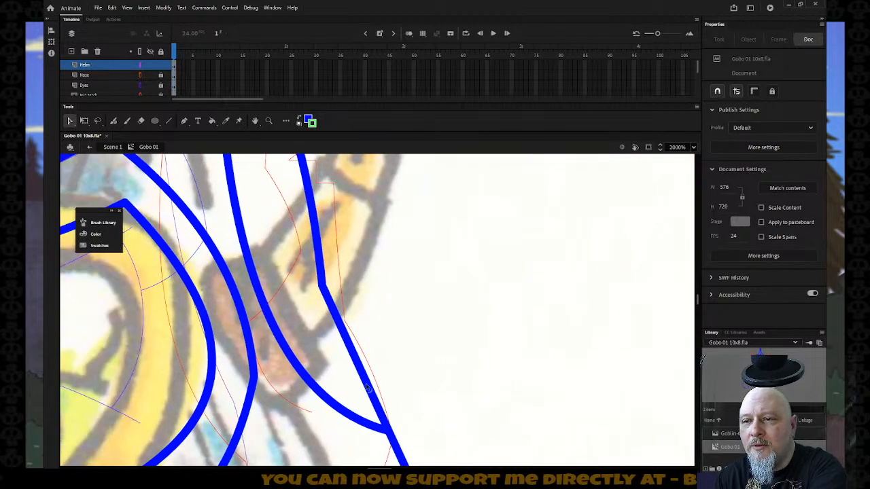
- Delete the two outer outline segments beside the helm's right inner curve, from its lower junction up to the green line
click(366, 387)
key(Delete)
click(322, 257)
key(Delete)
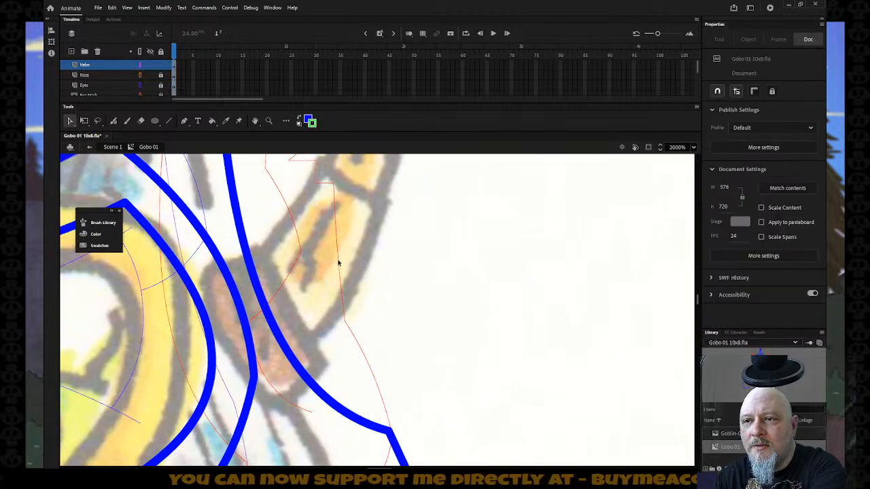
- Select all the artwork on the Helm layer and recolor its red and green strokes to blue
key(z)
alt+click(404, 306)
alt+click(403, 307)
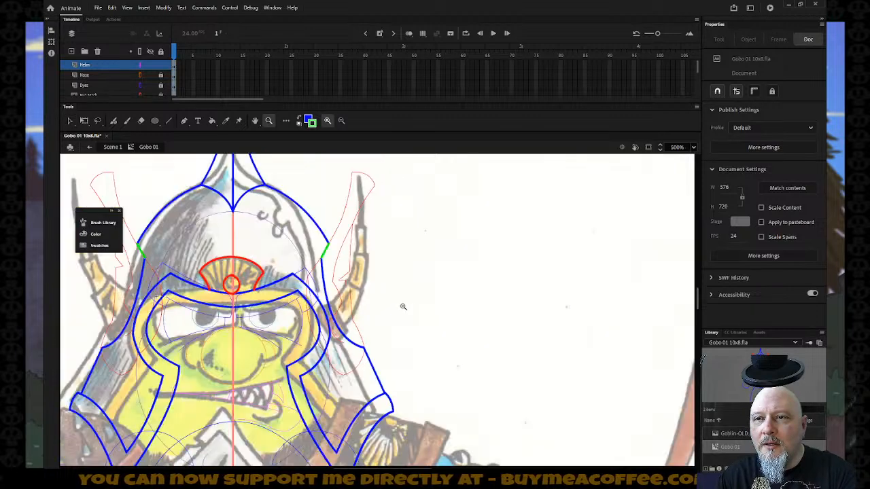
alt+click(403, 307)
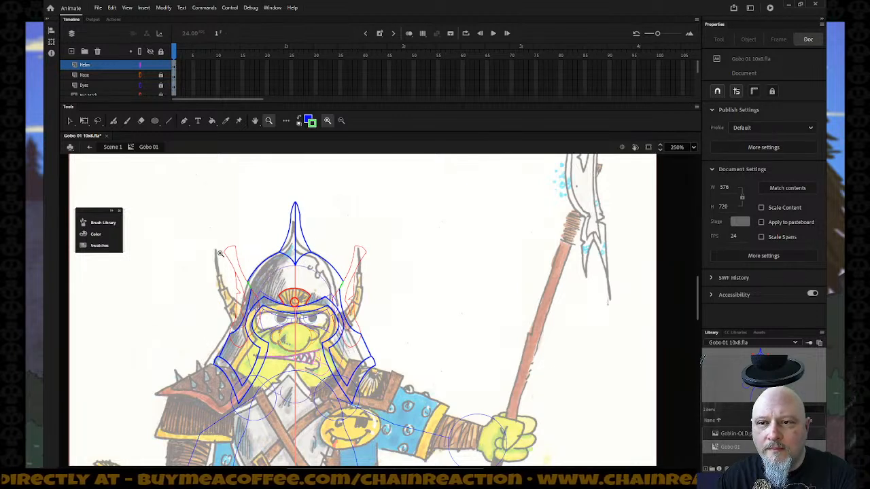
drag(220, 254, 398, 435)
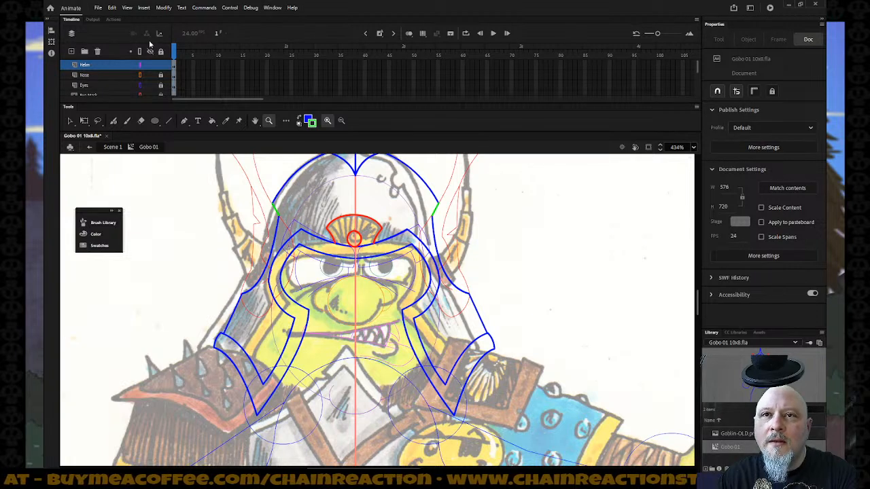
click(115, 65)
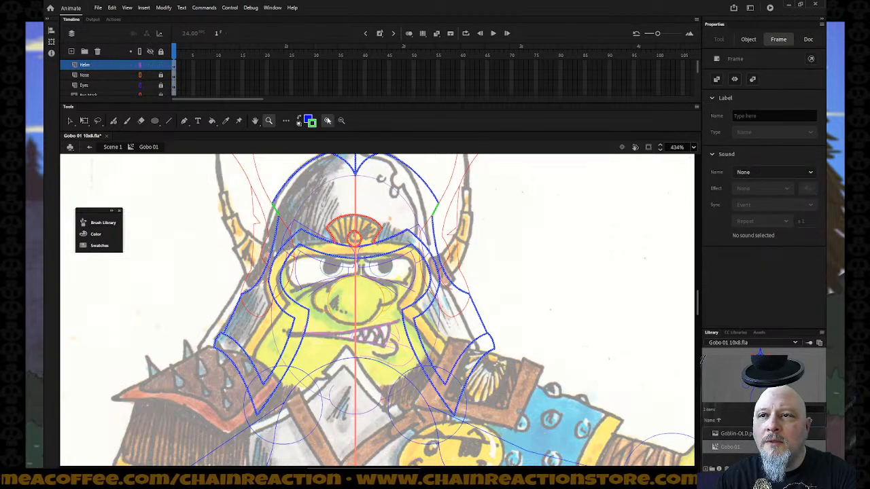
click(309, 121)
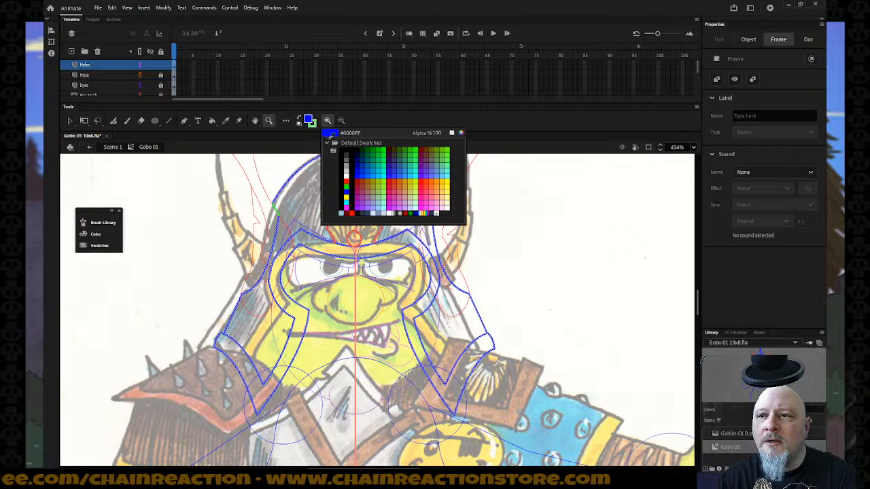
click(346, 192)
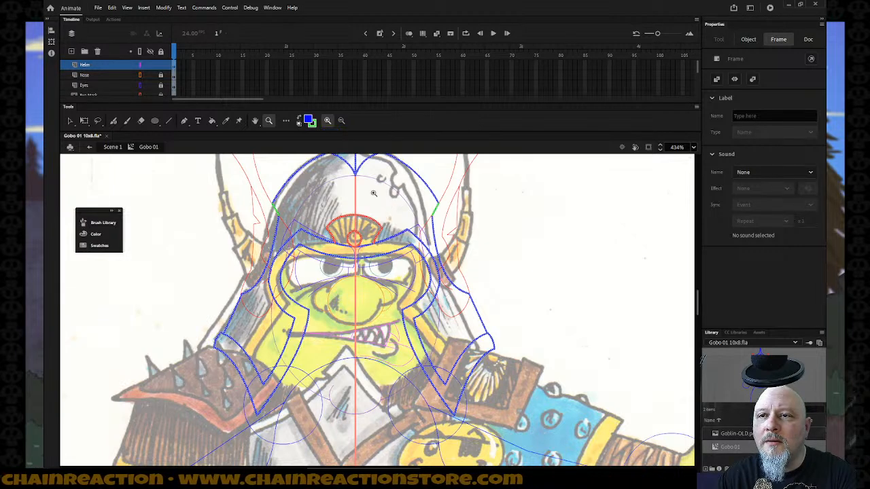
click(315, 123)
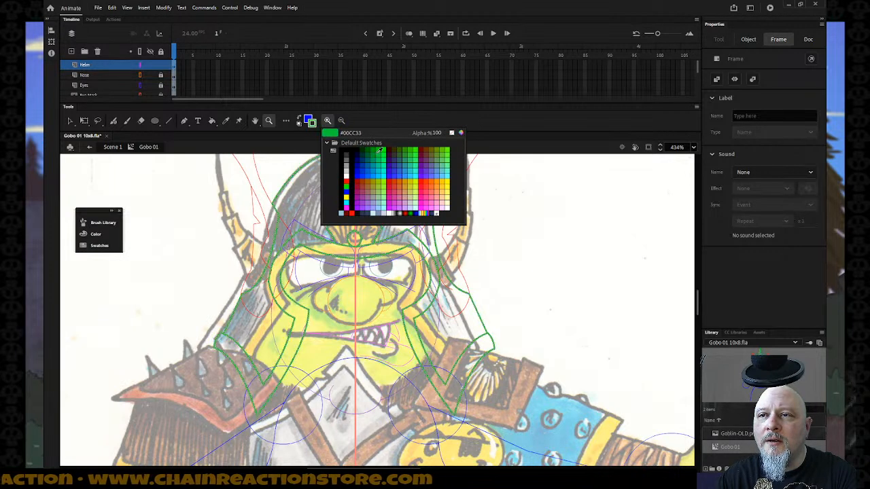
click(364, 174)
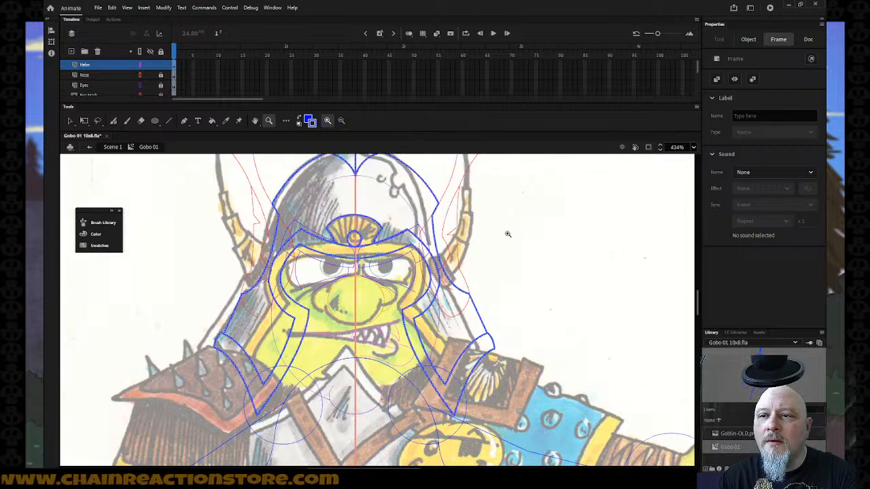
- Deselect the artwork and fill the main helm body and the left half of the top spike with dark gray #333333
click(507, 233)
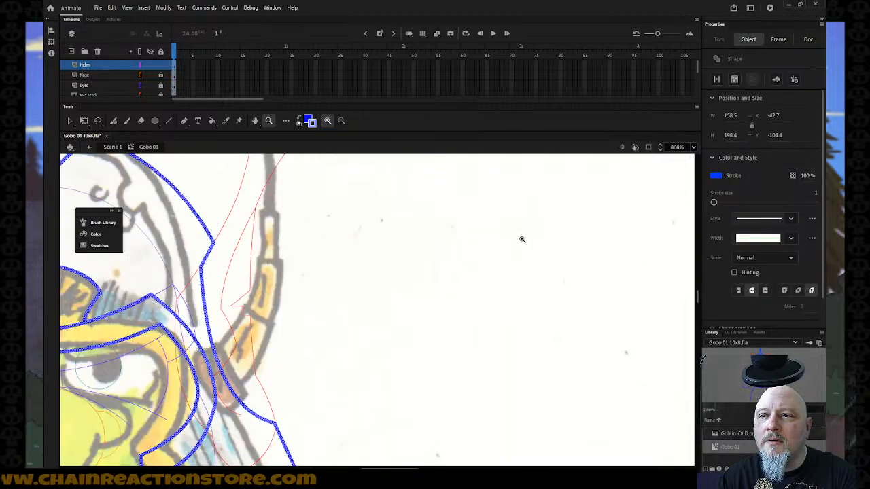
alt+click(401, 270)
alt+click(362, 272)
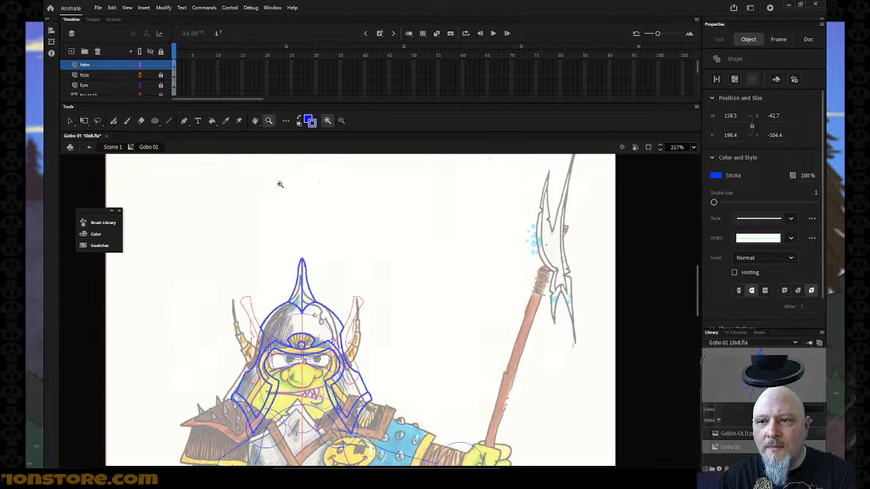
scroll(272, 186, down, 3)
drag(188, 170, 420, 381)
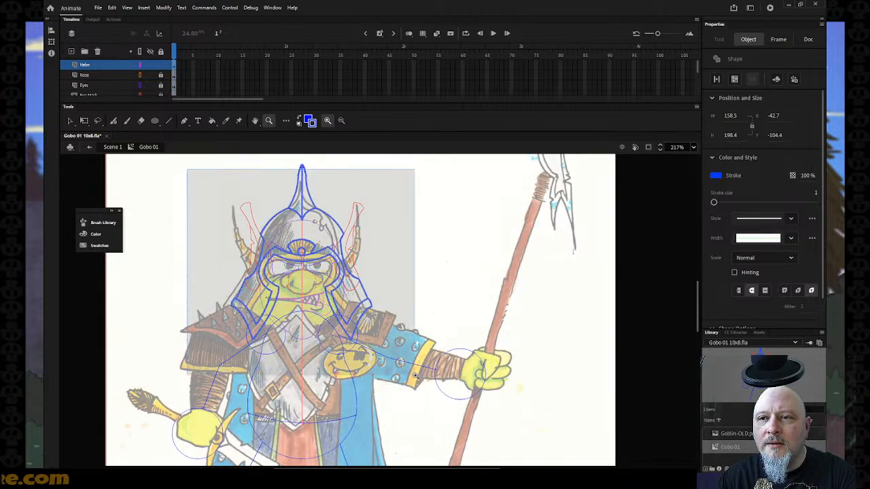
key(v)
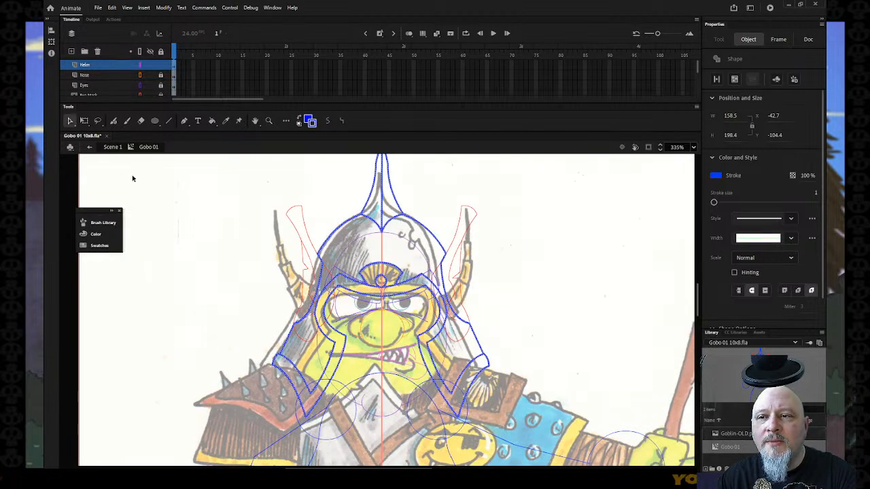
click(154, 193)
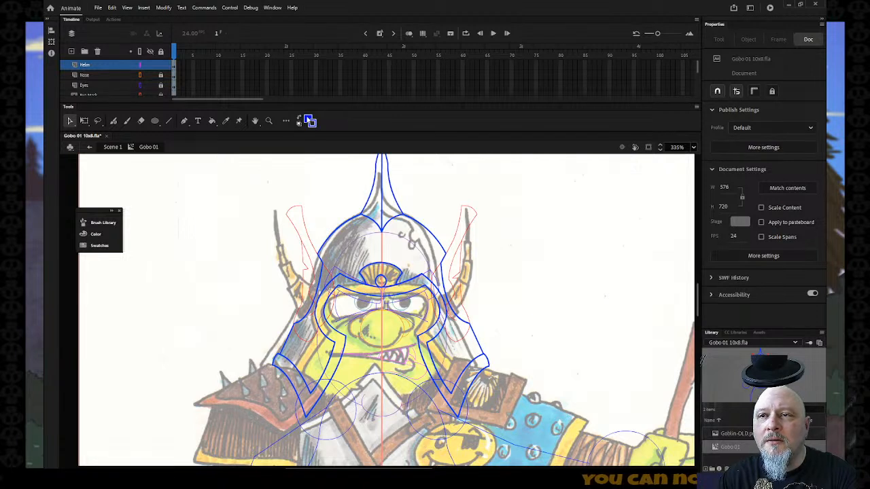
click(309, 120)
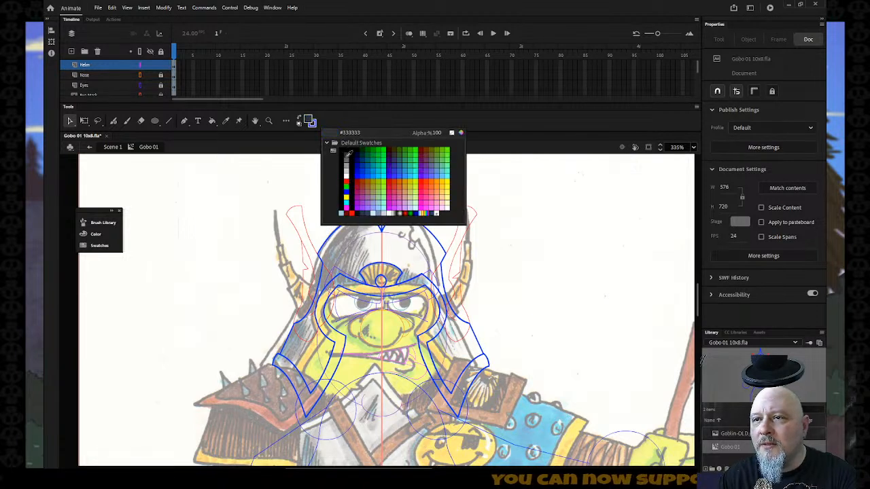
click(347, 154)
key(k)
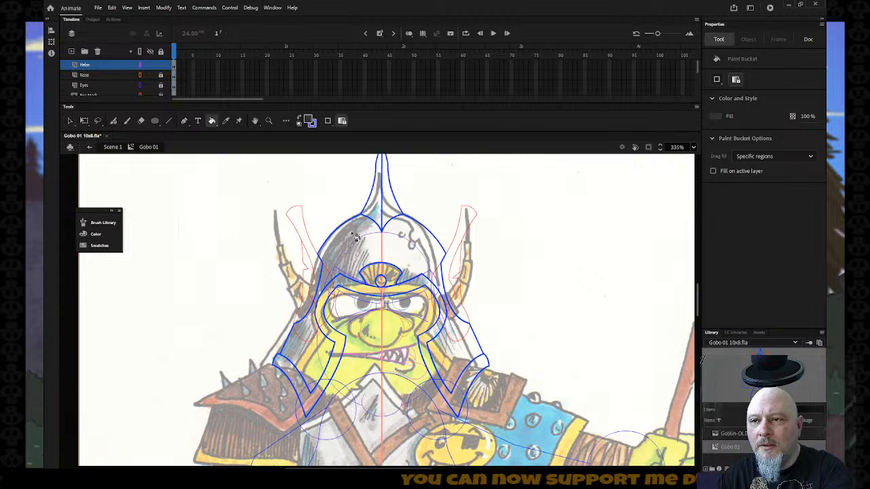
click(354, 237)
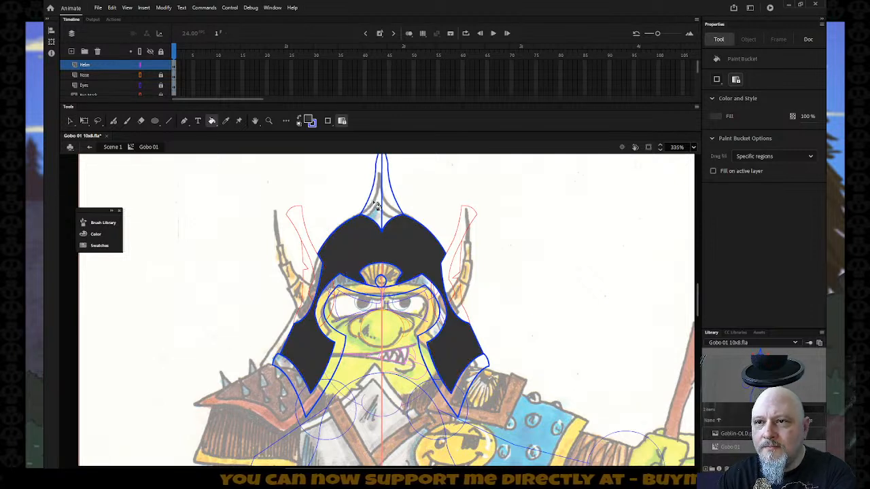
click(377, 206)
- Fill the right half of the top spike and the fan-shaped brow ornament with its circle in a lighter gray
click(311, 122)
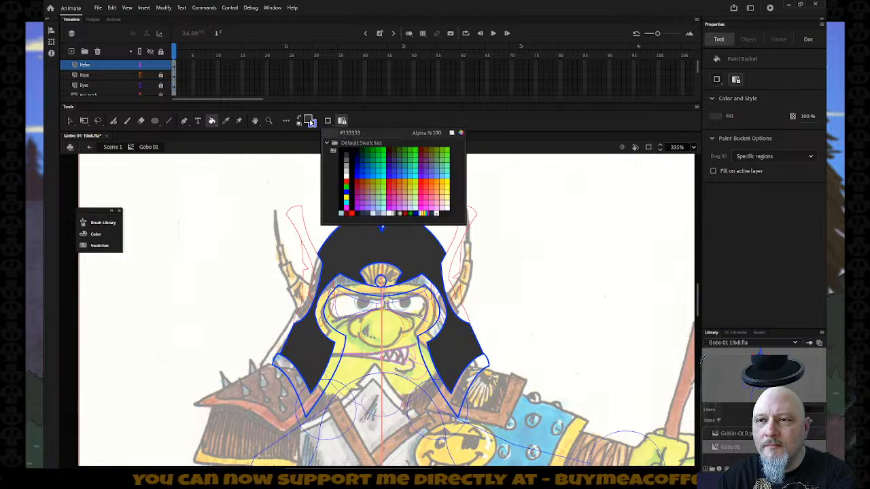
click(347, 164)
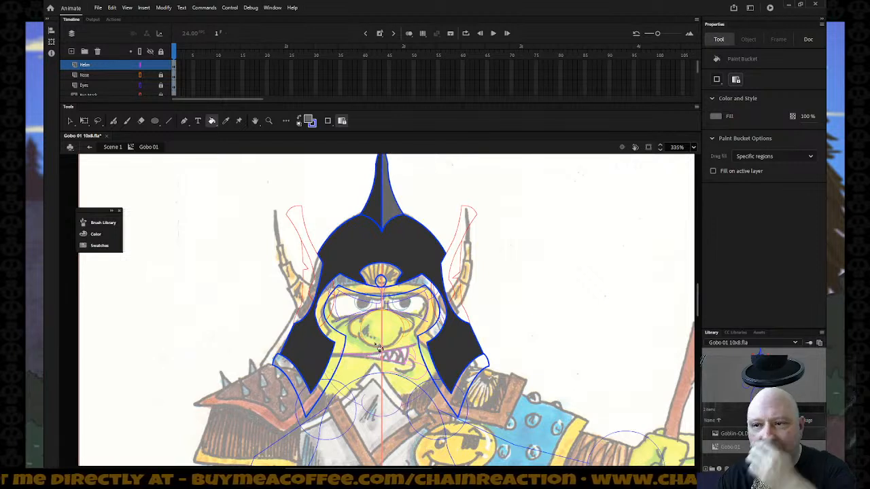
click(376, 278)
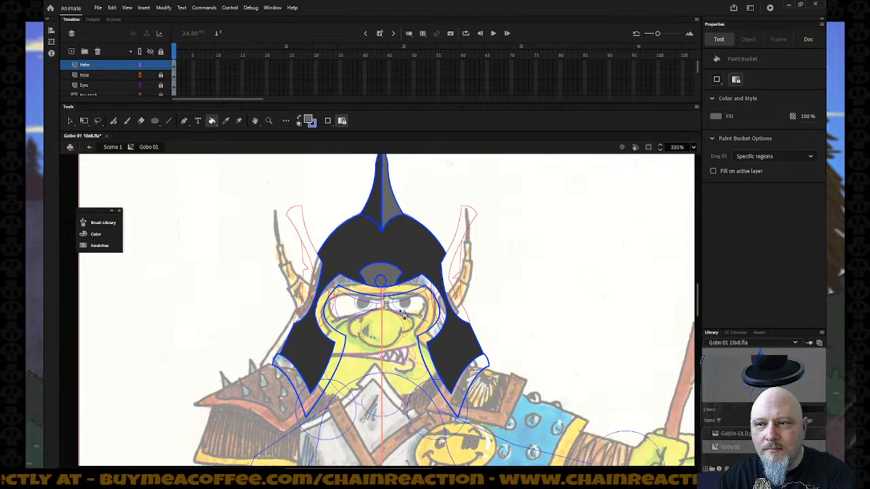
- Inspect the outline segments of the small circle in the brow ornament
key(z)
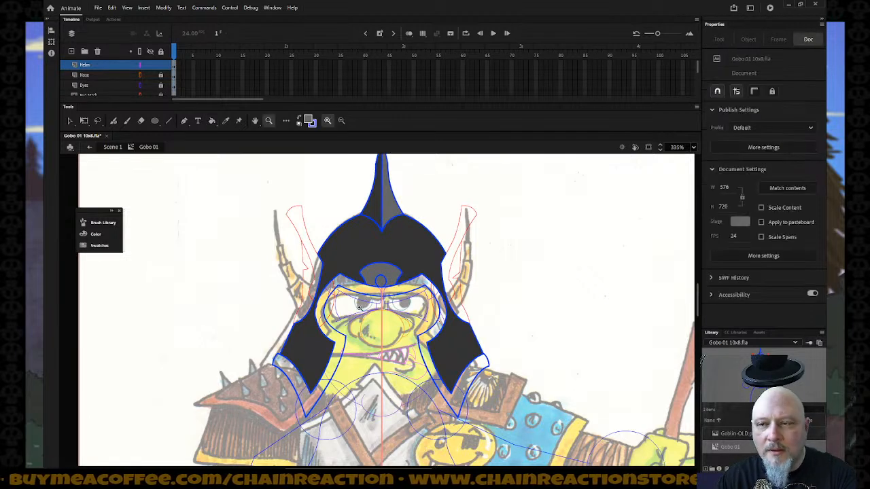
drag(305, 242, 449, 335)
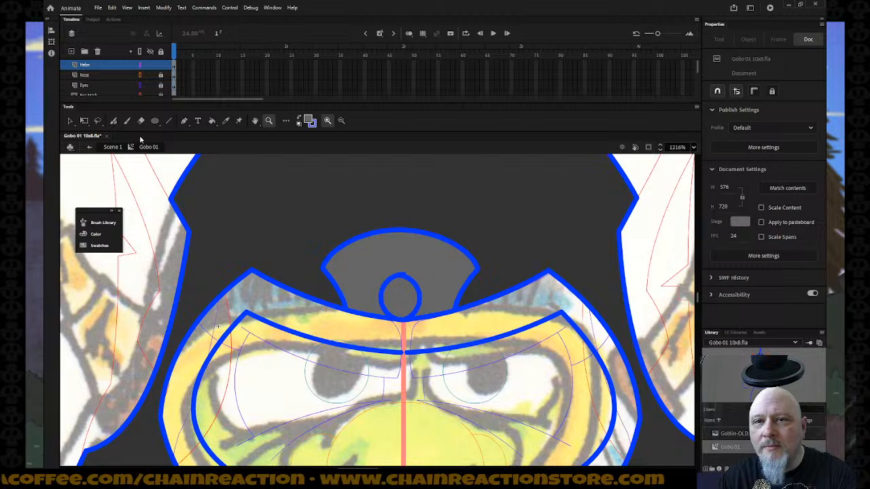
click(69, 120)
click(407, 276)
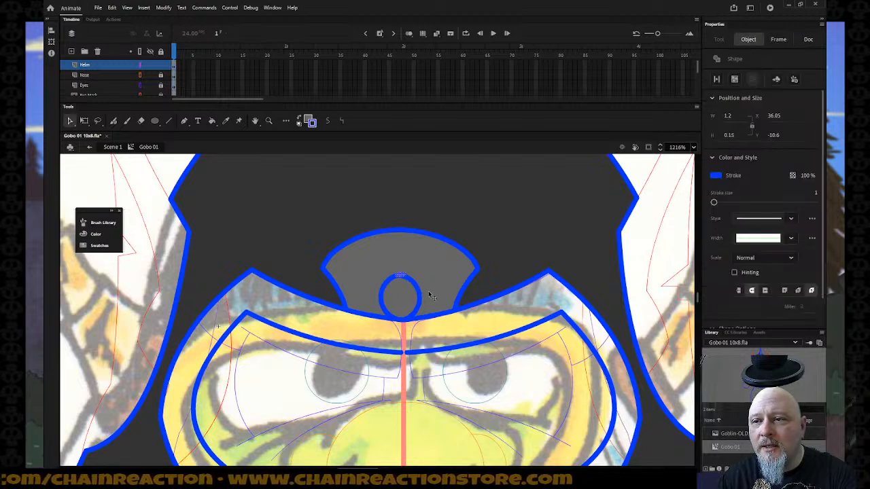
click(428, 291)
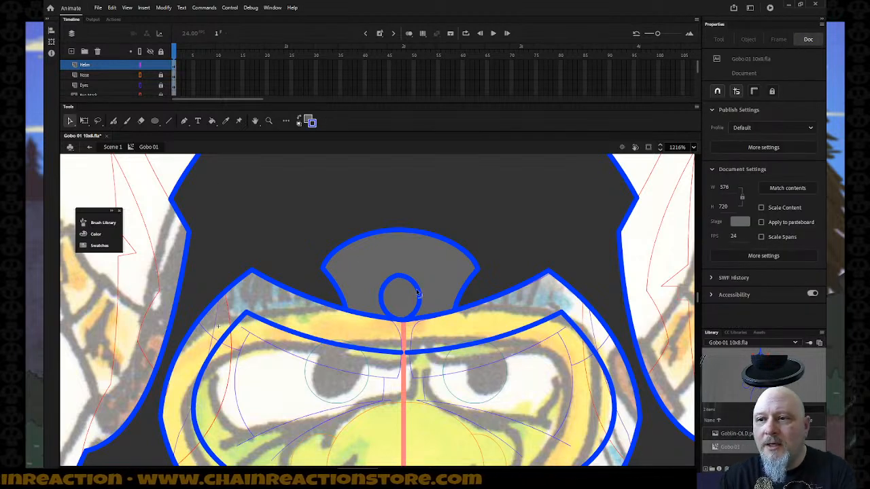
click(419, 291)
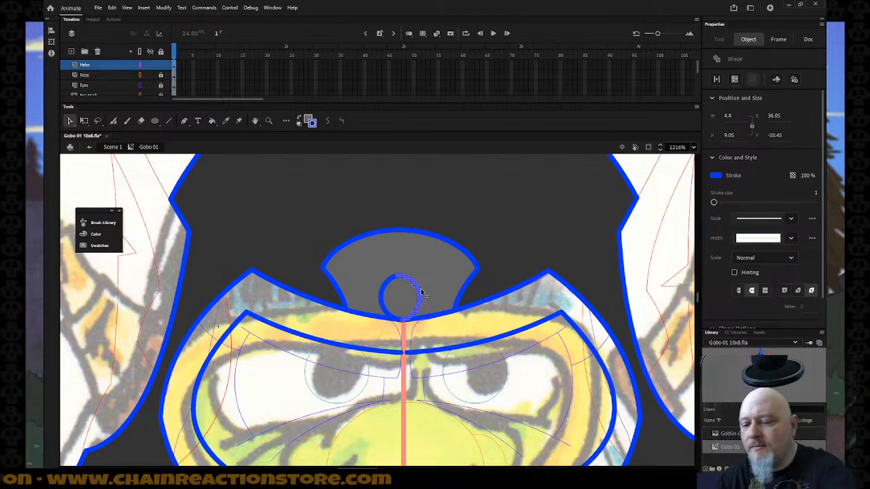
- Examine the face-opening trim's outline for gaps at its lower tips, along both sides and at the top centre
scroll(422, 292, down, 10)
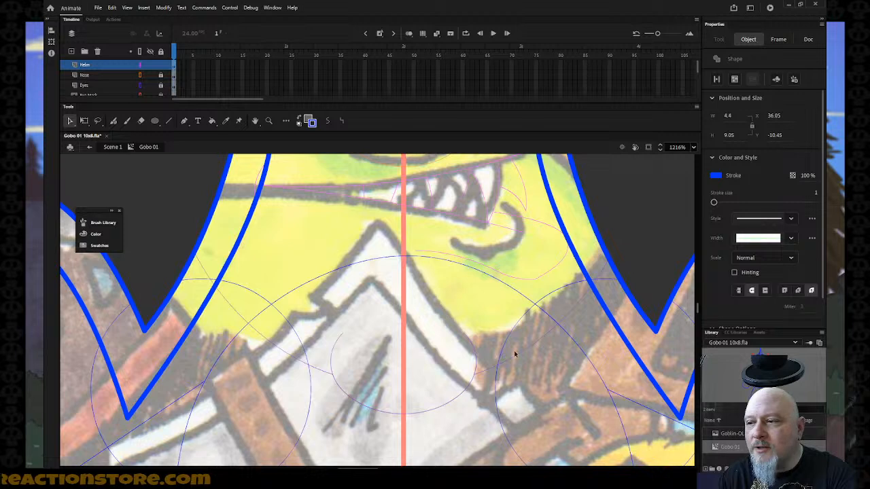
scroll(377, 310, right, 5)
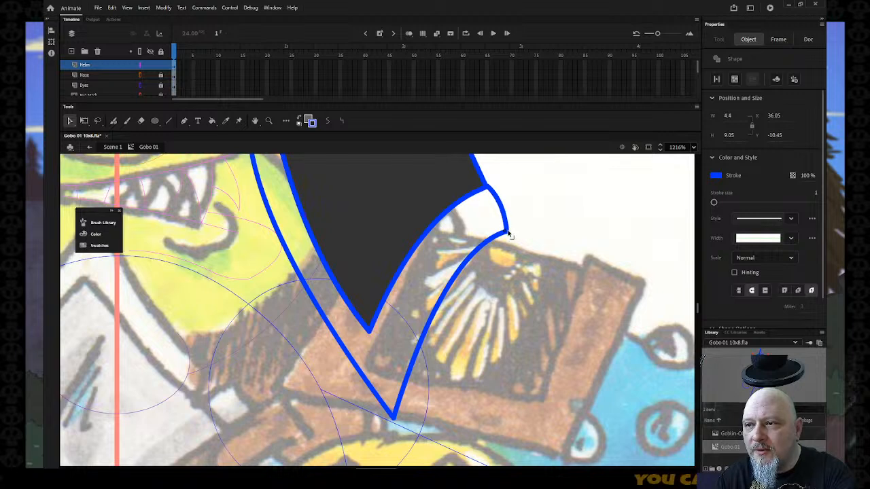
scroll(378, 310, left, 10)
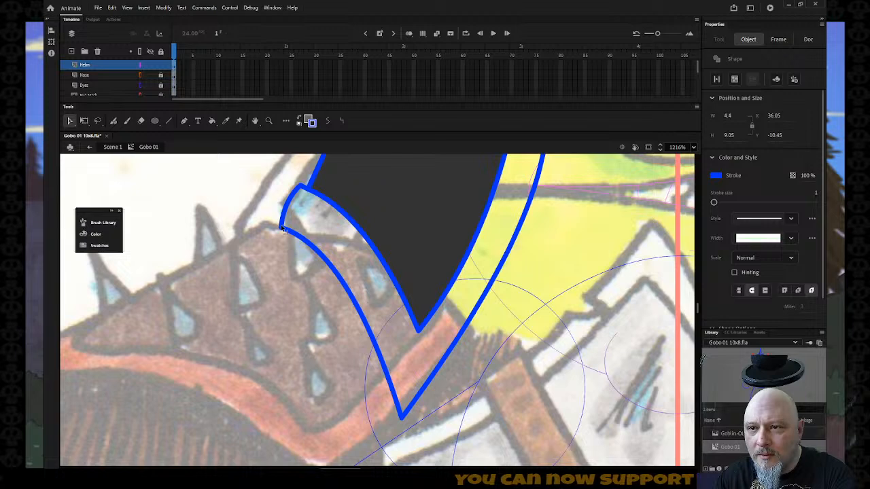
click(282, 230)
click(288, 255)
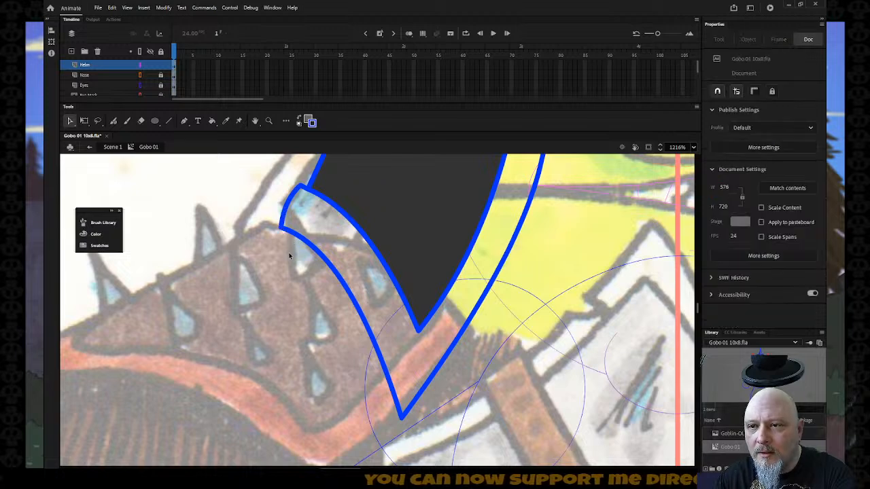
key(k)
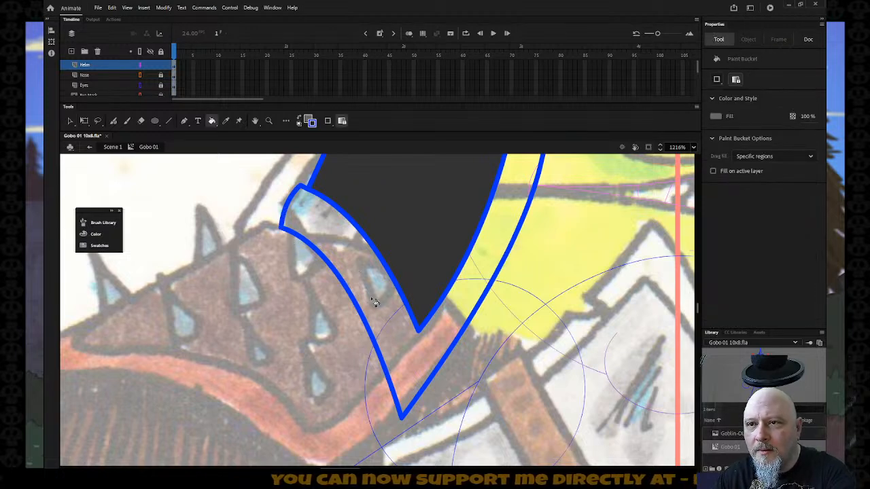
scroll(376, 302, up, 10)
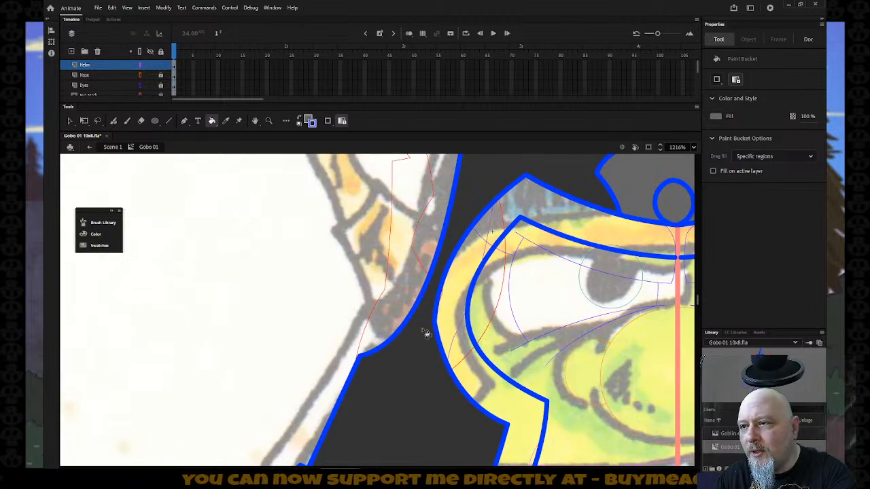
scroll(425, 333, up, 3)
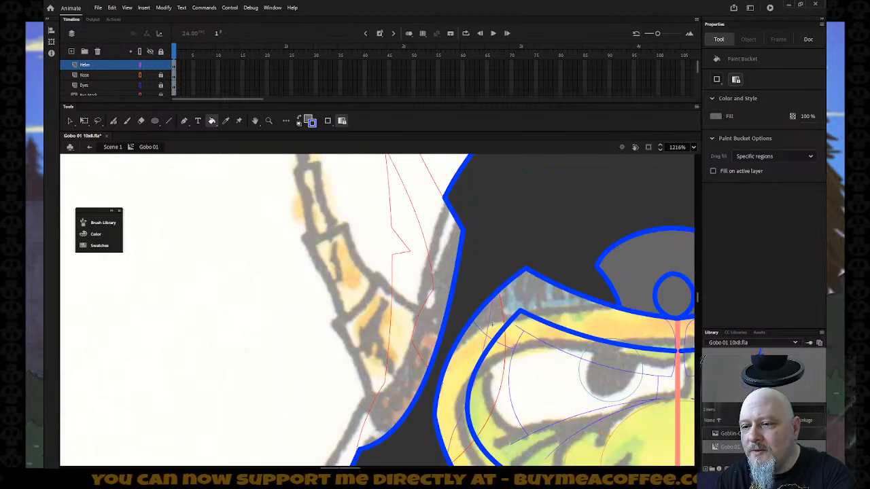
scroll(377, 309, right, 12)
scroll(401, 436, down, 3)
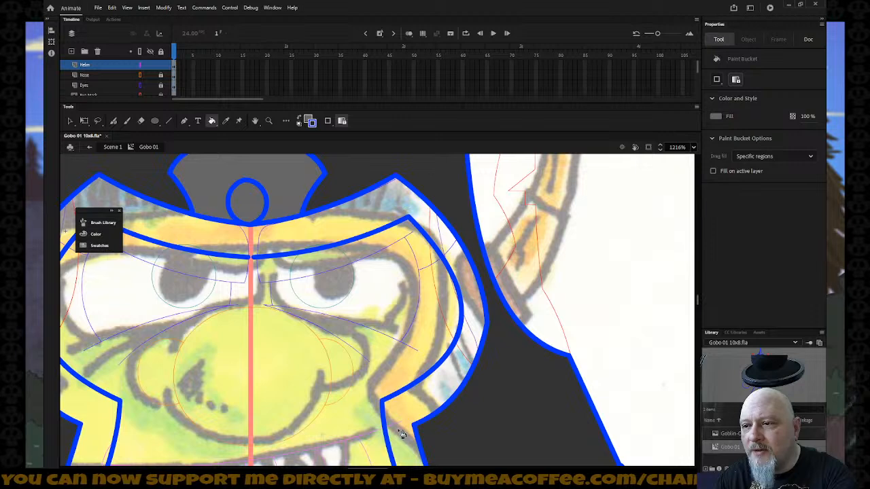
scroll(401, 435, down, 3)
scroll(322, 315, up, 6)
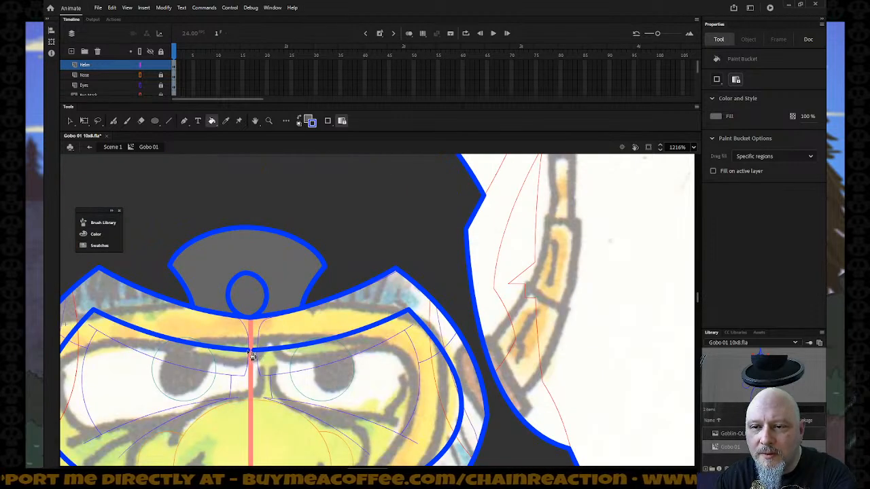
key(v)
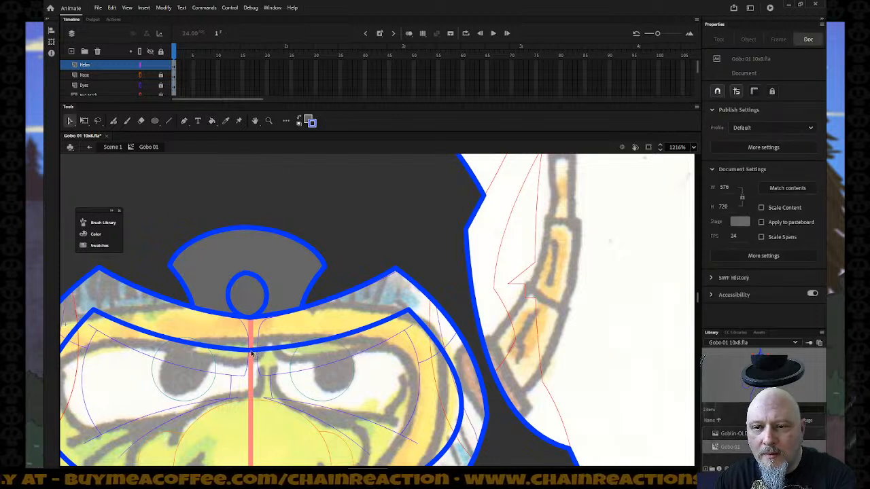
- Fill the helm's face-opening trim with lighter gray and turn off outline display for all layers
key(k)
click(295, 339)
key(z)
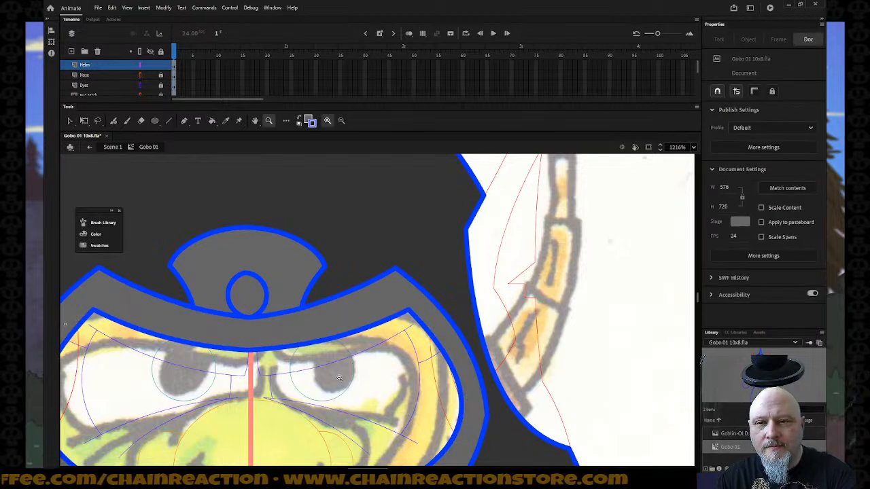
alt+click(320, 374)
alt+click(321, 375)
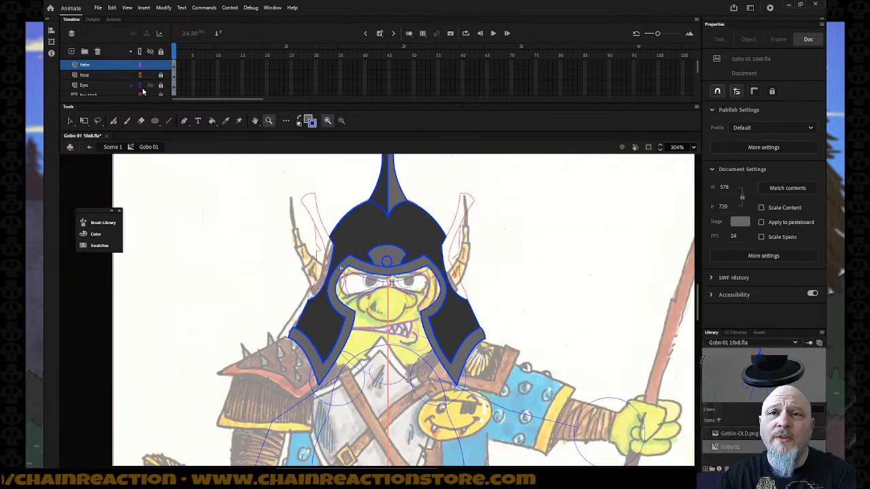
click(140, 53)
click(140, 53)
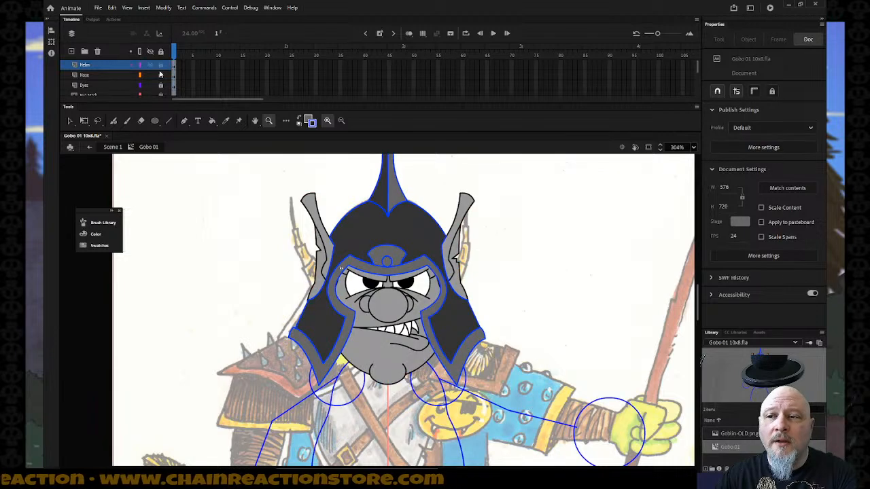
- Select all artwork on the Helm layer, change its stroke color to black and deselect it
alt+click(407, 270)
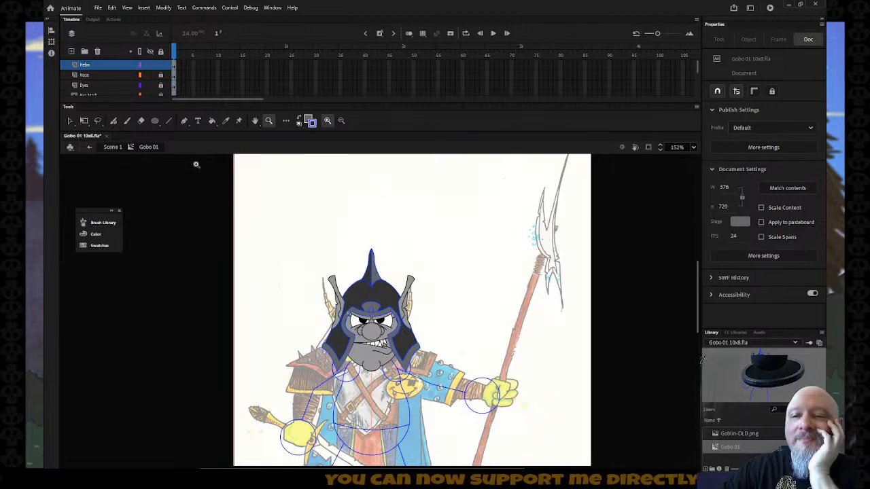
click(107, 68)
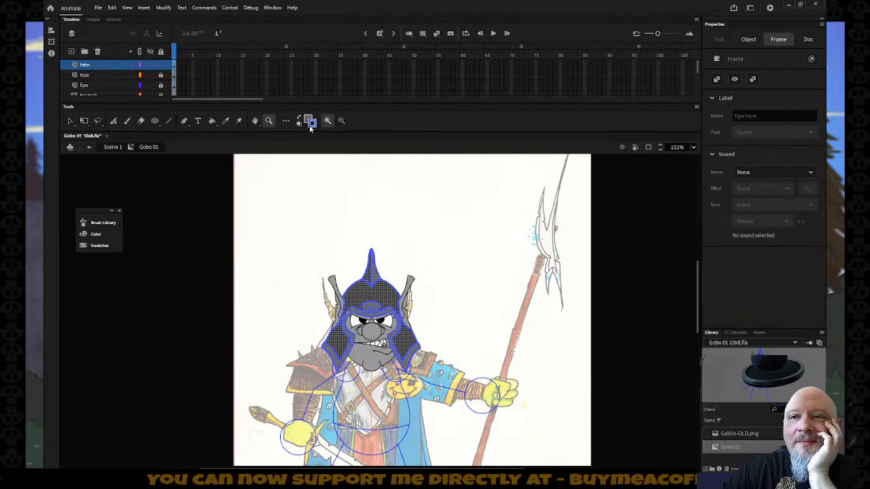
click(311, 122)
click(344, 141)
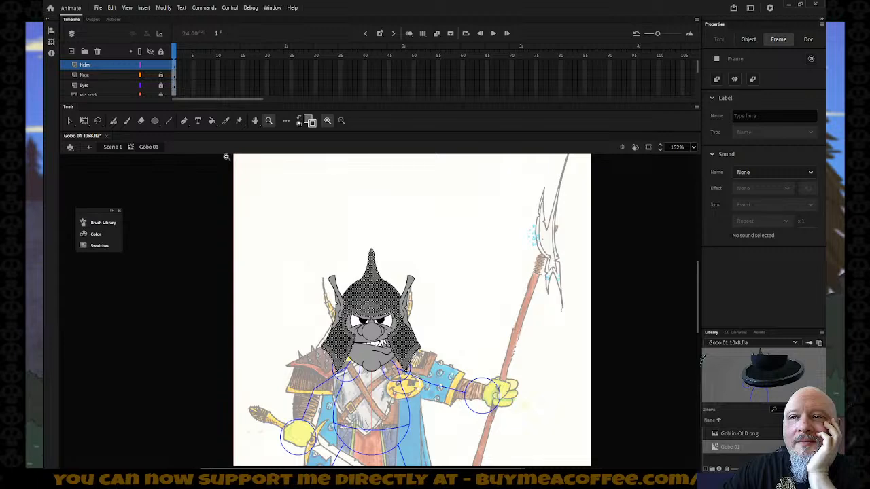
click(71, 121)
click(267, 193)
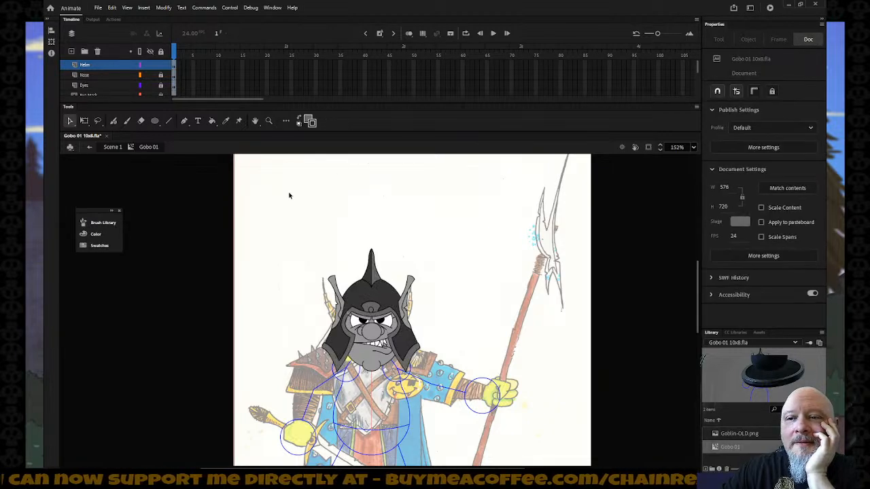
- Compare the goblin with and without its helmet by repeatedly hiding and showing the Helm layer
key(z)
alt+click(355, 253)
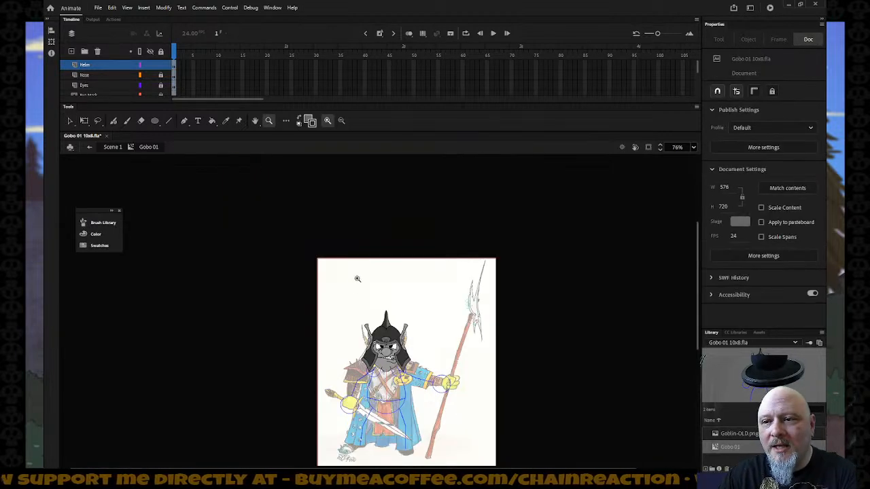
drag(298, 204, 486, 389)
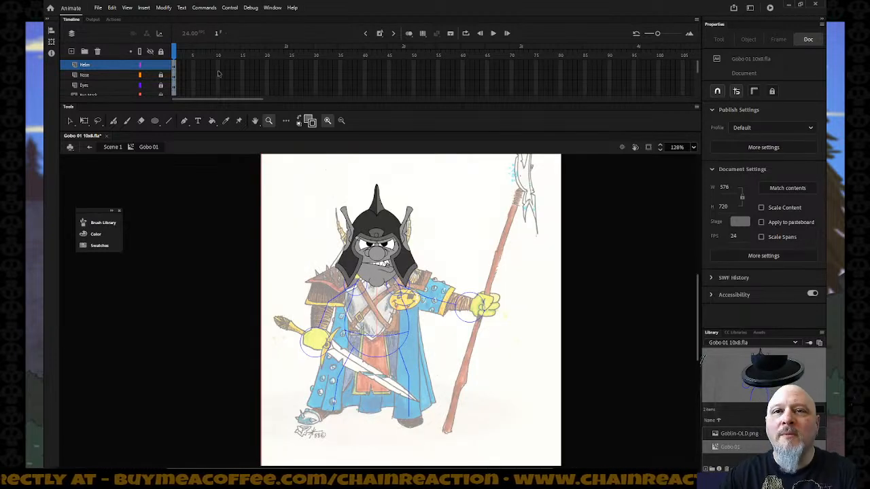
click(151, 65)
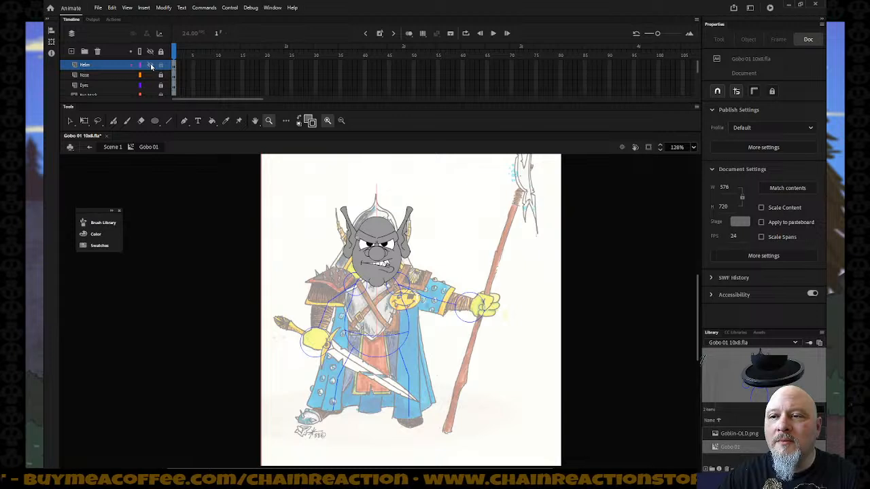
click(150, 65)
click(151, 65)
click(150, 66)
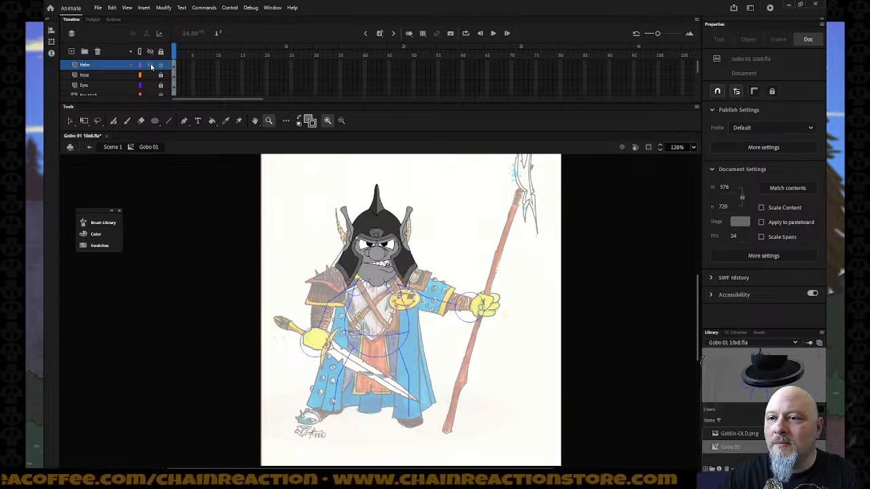
click(151, 65)
click(151, 65)
click(151, 65)
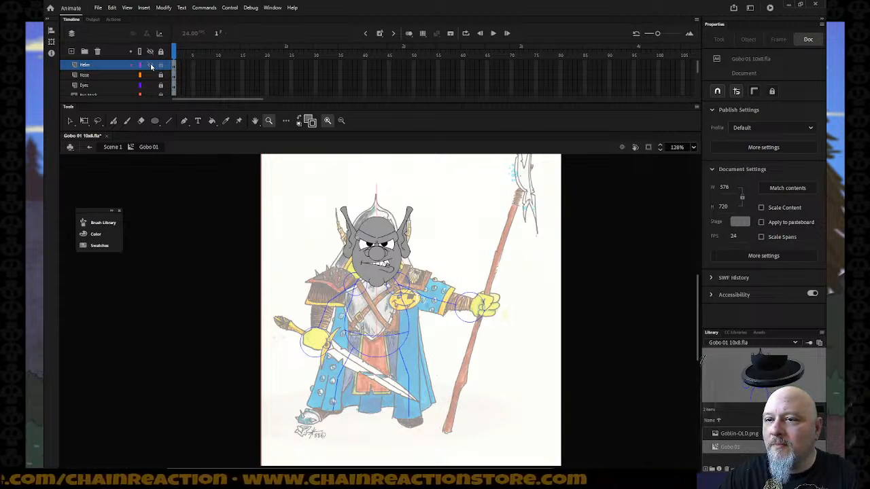
click(151, 66)
click(151, 65)
click(151, 65)
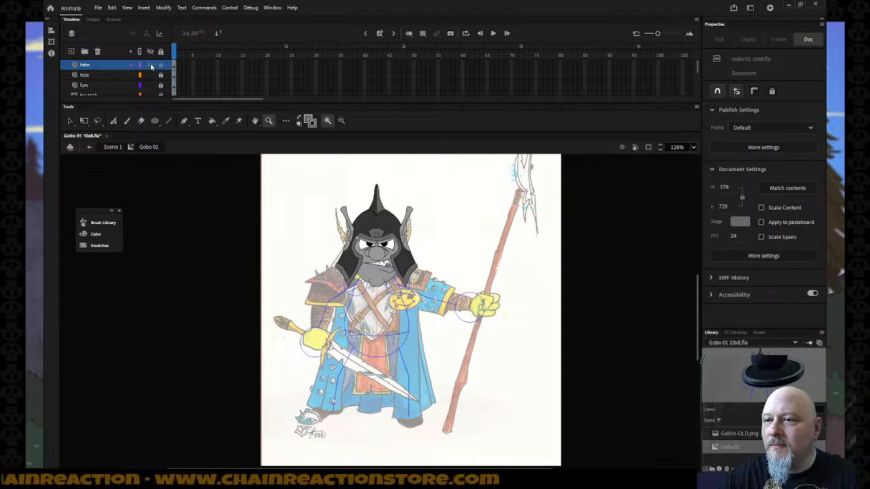
click(151, 65)
click(151, 66)
click(151, 65)
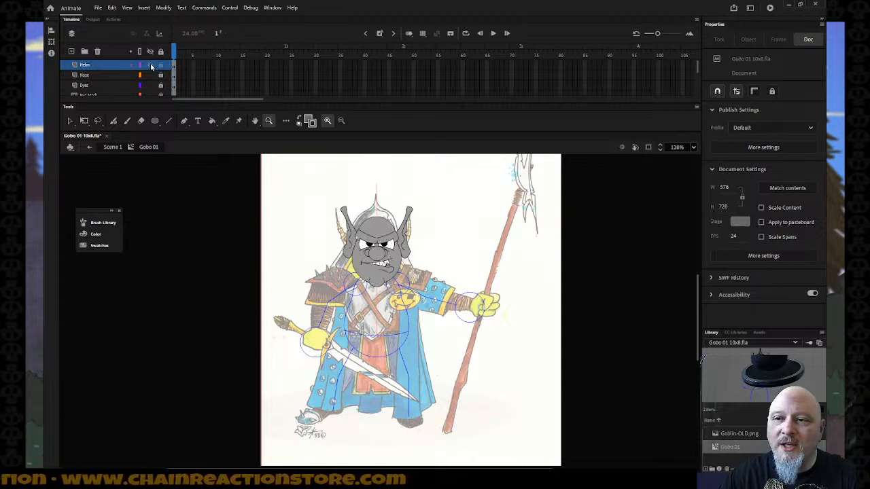
click(151, 66)
click(151, 65)
click(151, 65)
click(151, 65)
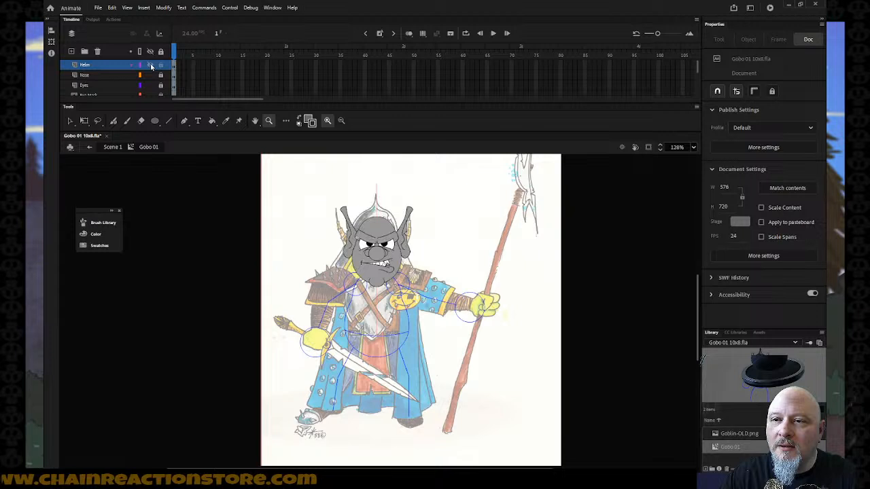
click(151, 65)
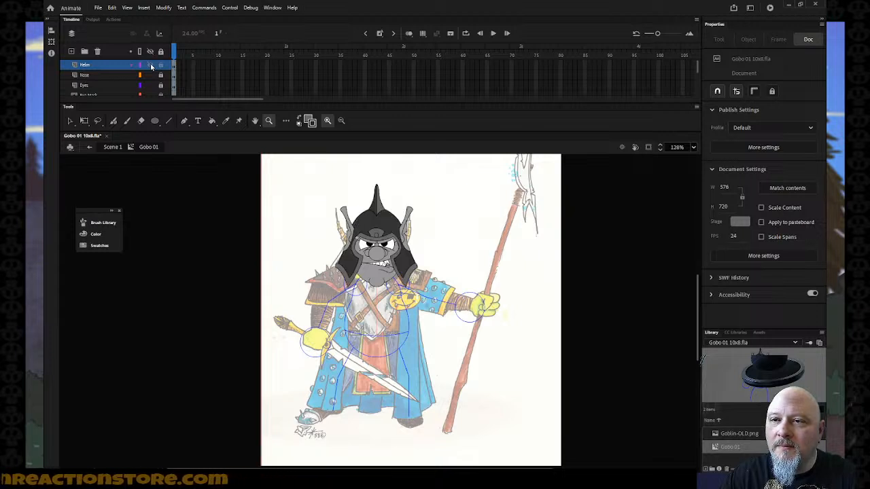
- Save the document
click(97, 8)
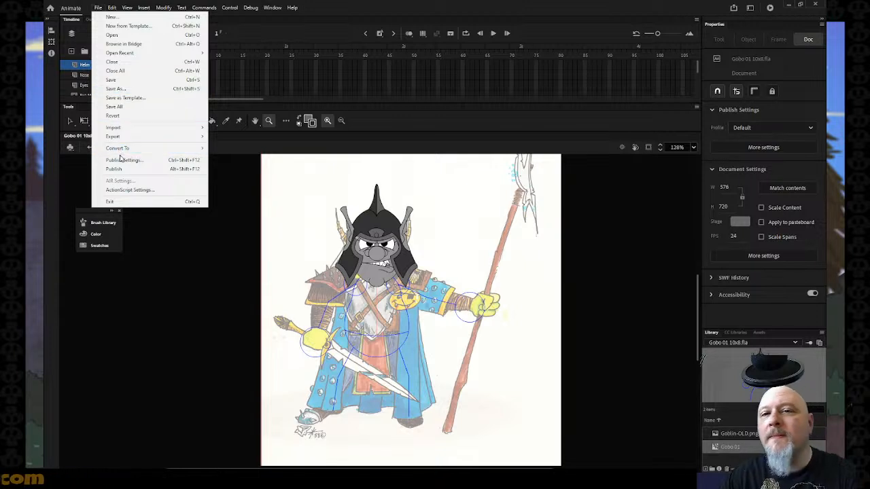
click(121, 81)
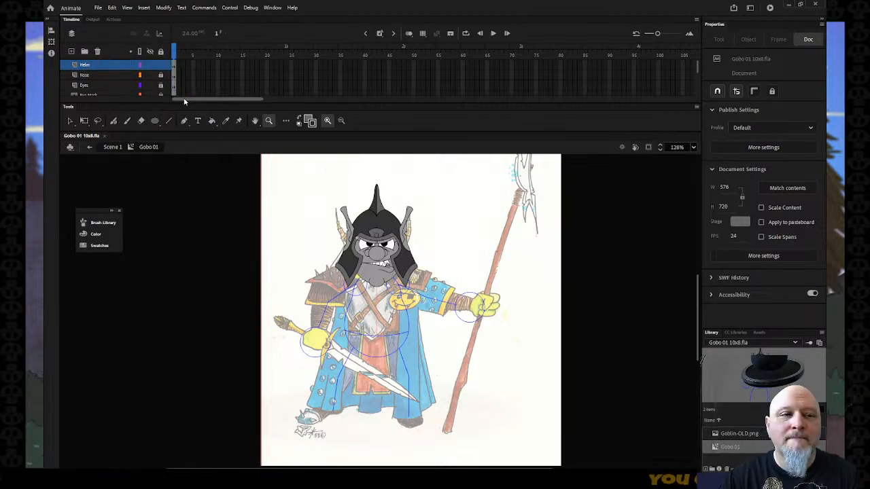
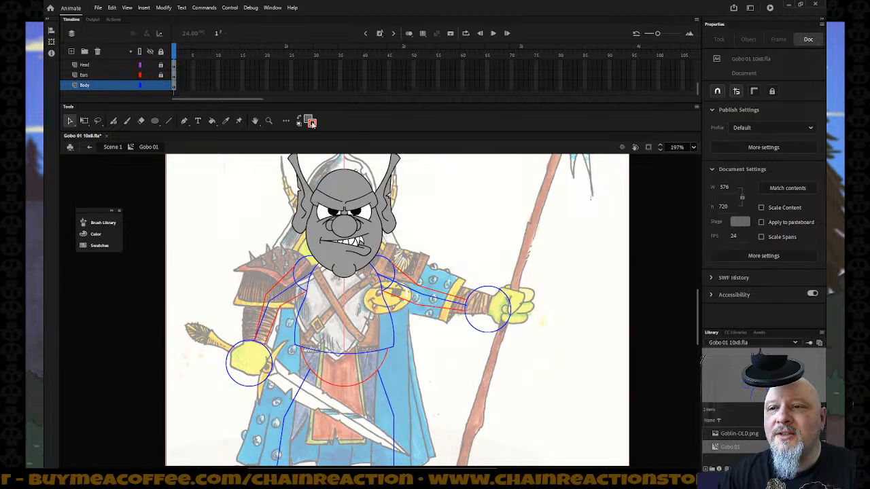
- Undo the hip arc's stroke color change to red and deselect the arc
scroll(334, 197, up, 3)
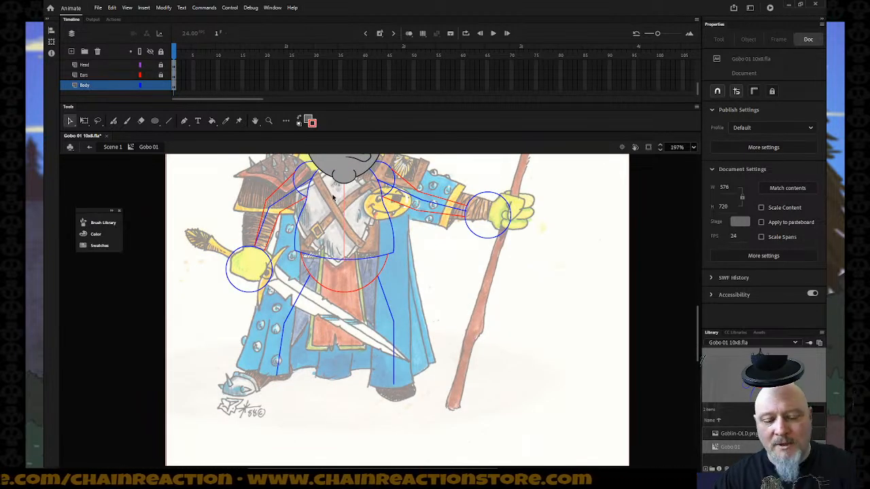
key(ctrl+z)
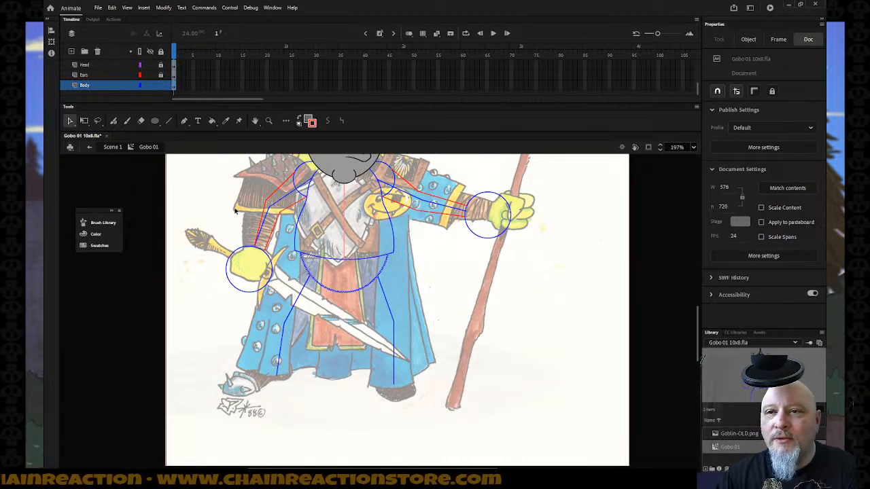
click(153, 175)
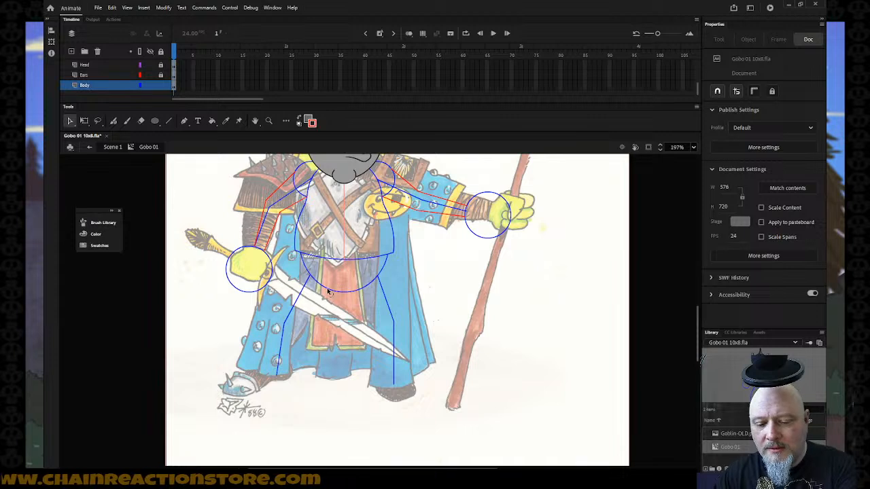
- Draw straight red lines along both sides of the sword-side leg's blue guide, bending at the knee and ending at the ankle
key(n)
drag(313, 299, 297, 327)
mouse_move(294, 256)
mouse_down()
mouse_move(276, 313)
mouse_move(288, 382)
mouse_move(278, 324)
mouse_up()
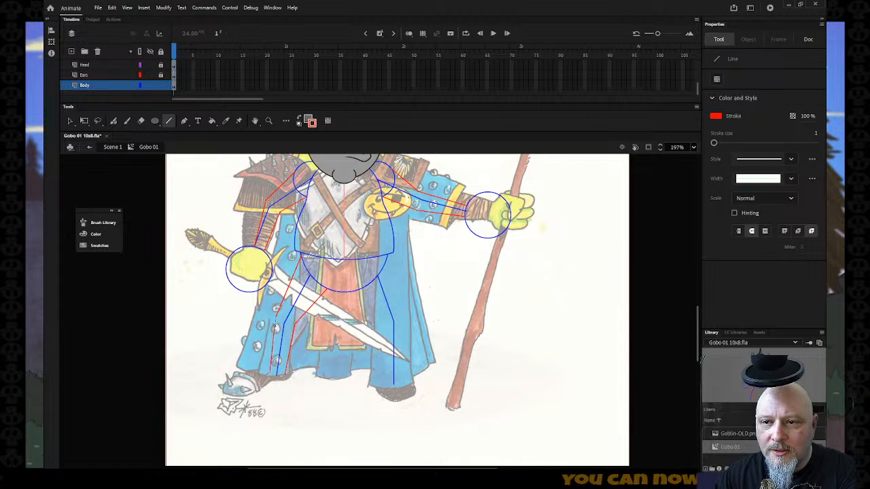
key(v)
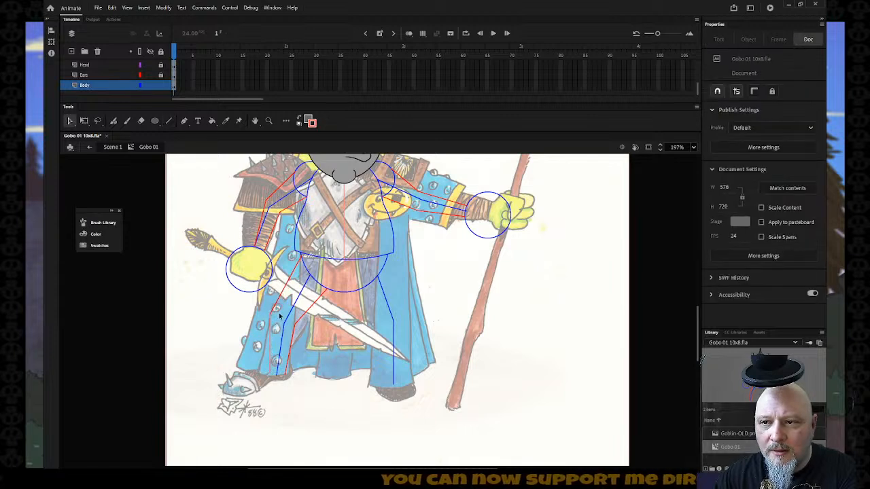
- Draw straight red thigh and shin lines on both sides of the staff-side leg's blue guide, from hip to ankle
key(n)
drag(386, 264, 404, 323)
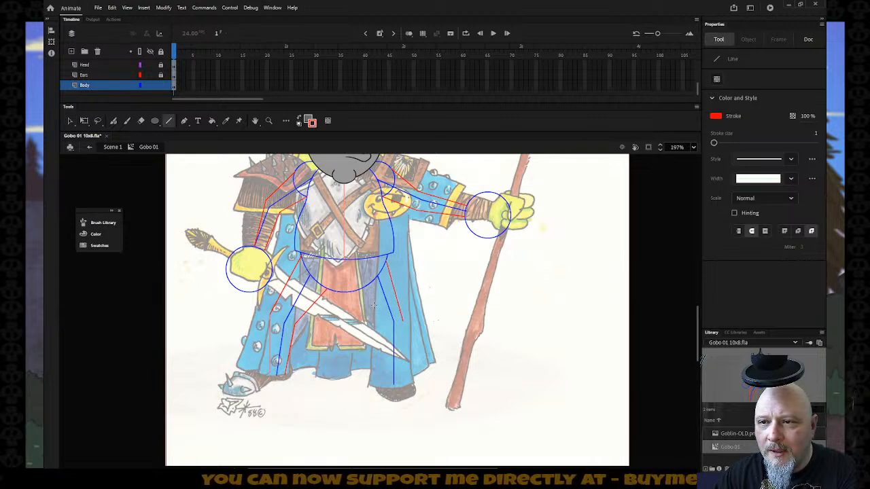
drag(354, 289, 382, 324)
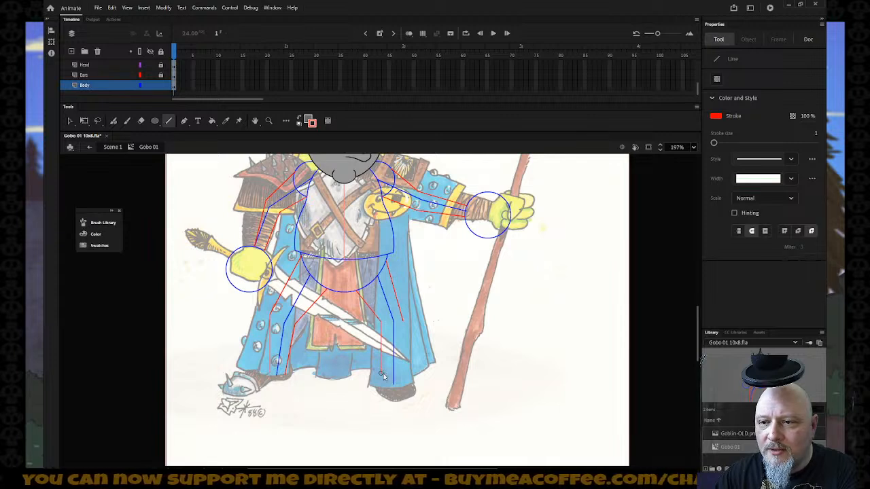
drag(385, 384, 386, 385)
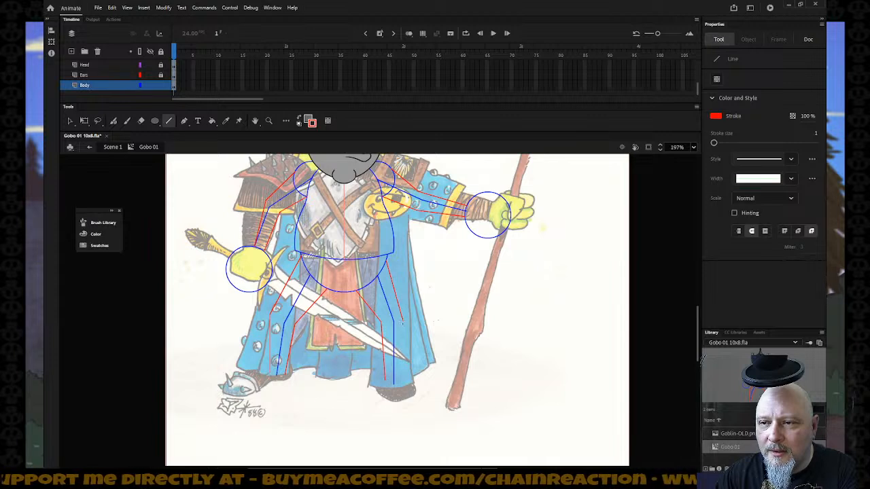
drag(404, 322, 399, 385)
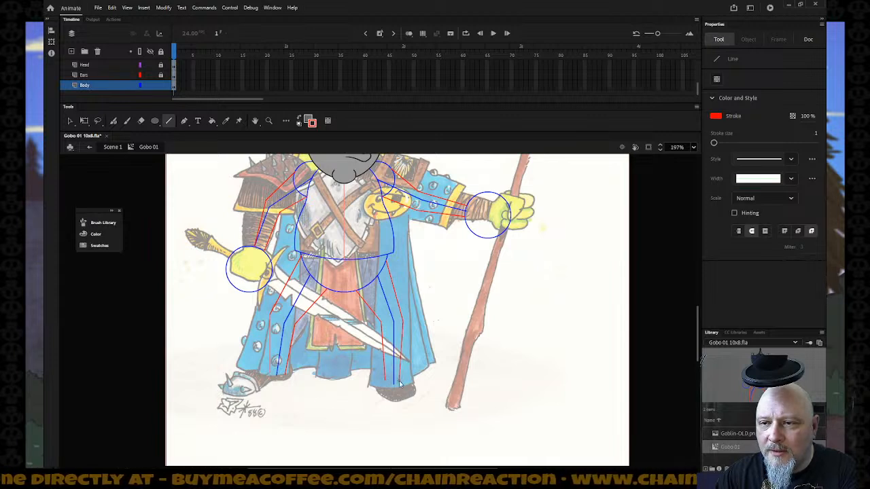
key(v)
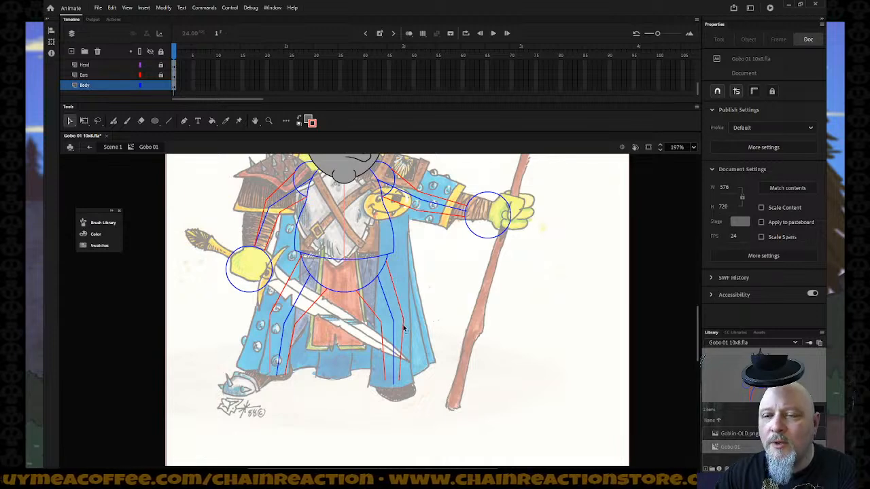
- Delete the blue centre guide segments of the sword arm from the shoulder to the hand circle
scroll(404, 330, up, 3)
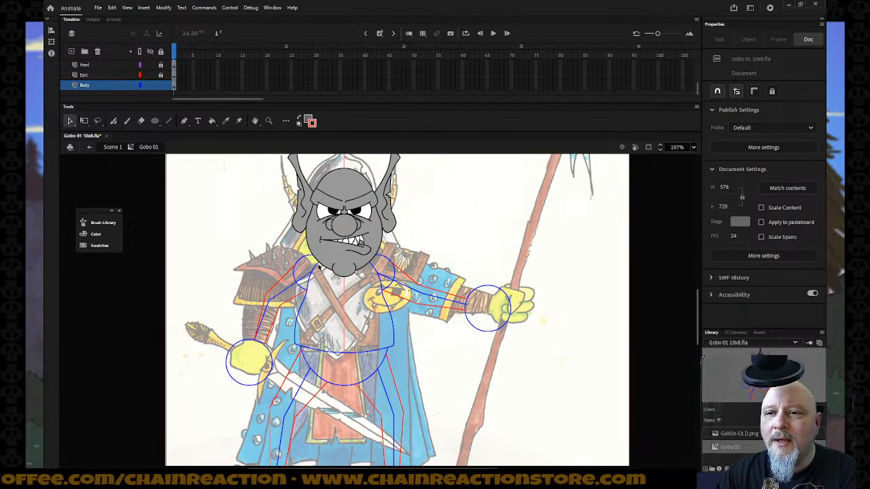
click(307, 280)
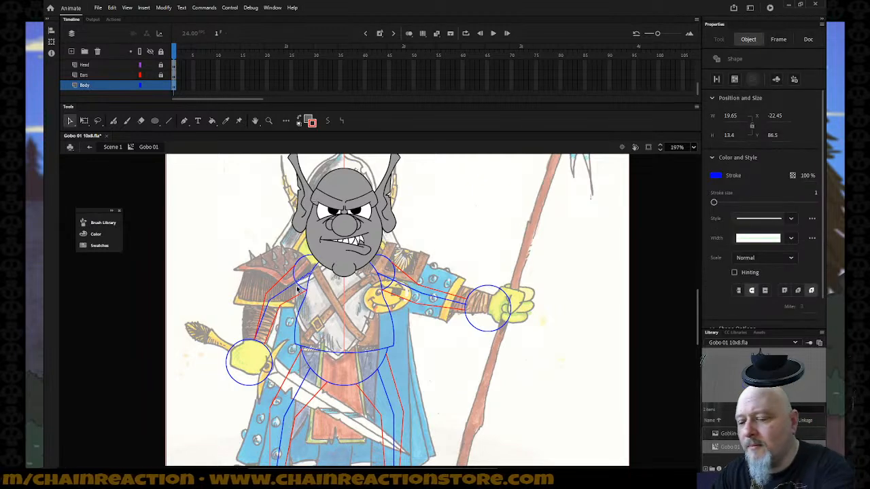
click(283, 292)
click(284, 298)
click(271, 312)
click(269, 316)
click(428, 308)
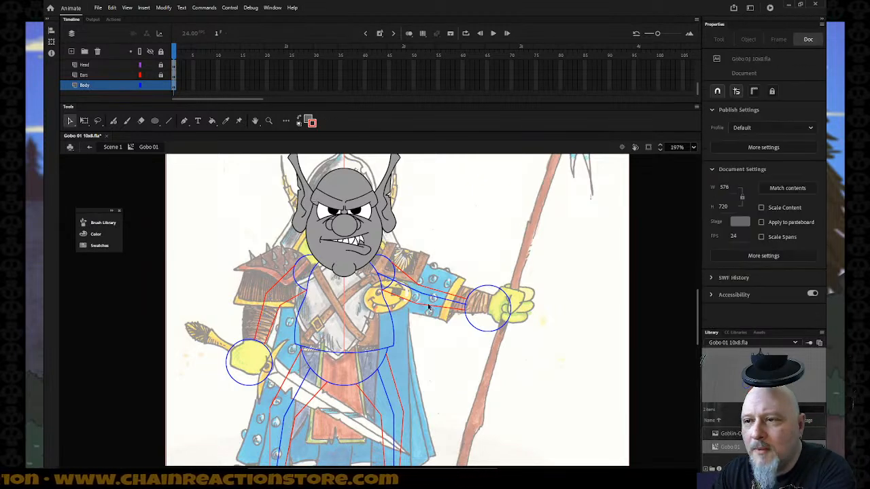
- Delete the blue centre guide segments of the staff arm between the shoulder and the hand circle
click(386, 280)
click(391, 289)
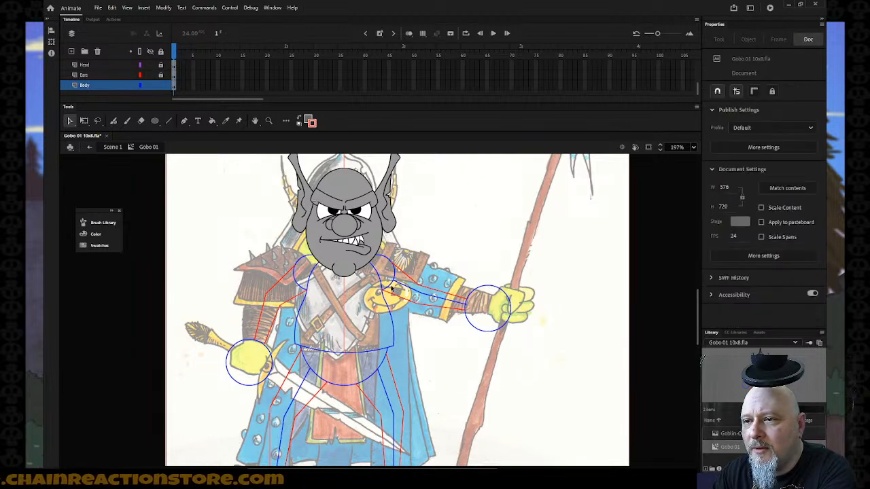
click(405, 289)
click(409, 293)
click(448, 301)
click(462, 328)
- Delete the blue centre guide segments of both legs from the hips to the ankles
scroll(456, 330, down, 3)
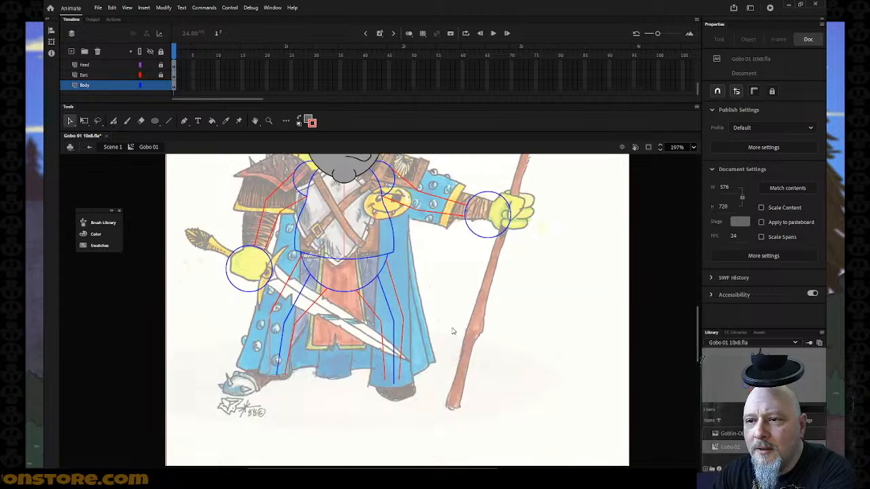
click(303, 291)
click(397, 310)
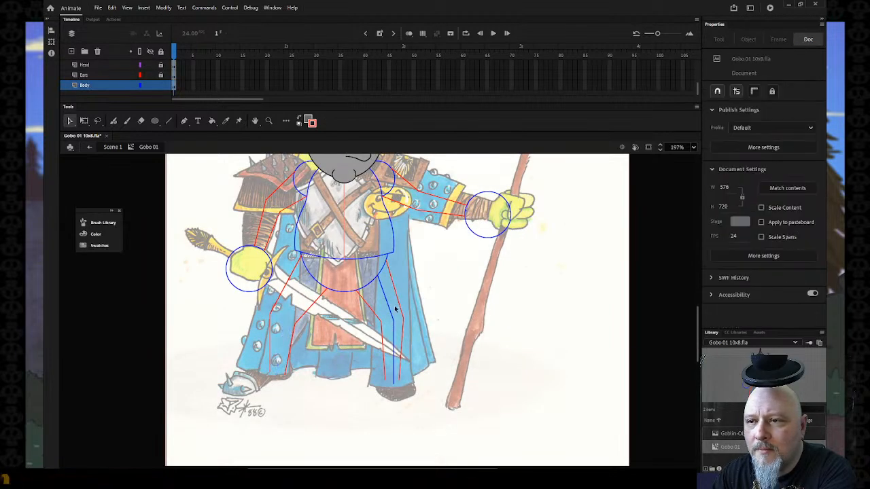
click(395, 309)
click(401, 310)
- Cut the blue shoulder circles with the Eraser and delete their outer arcs crossing the tops of both arms
scroll(401, 310, up, 3)
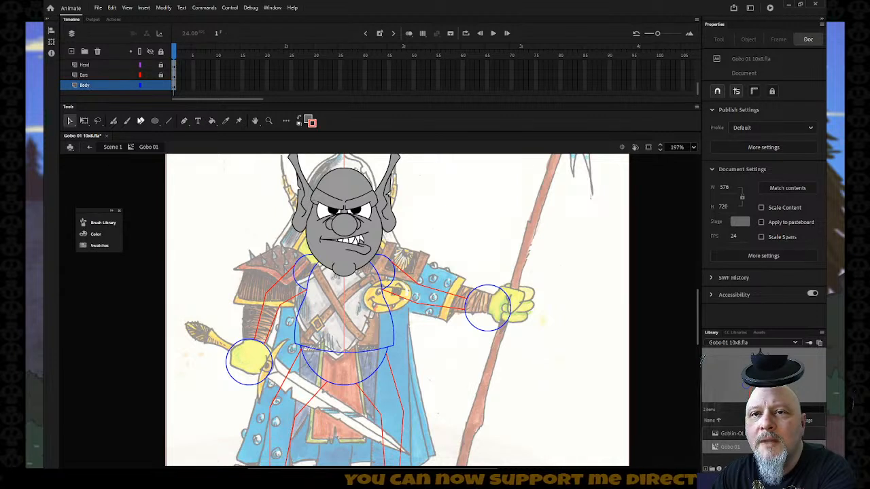
click(141, 120)
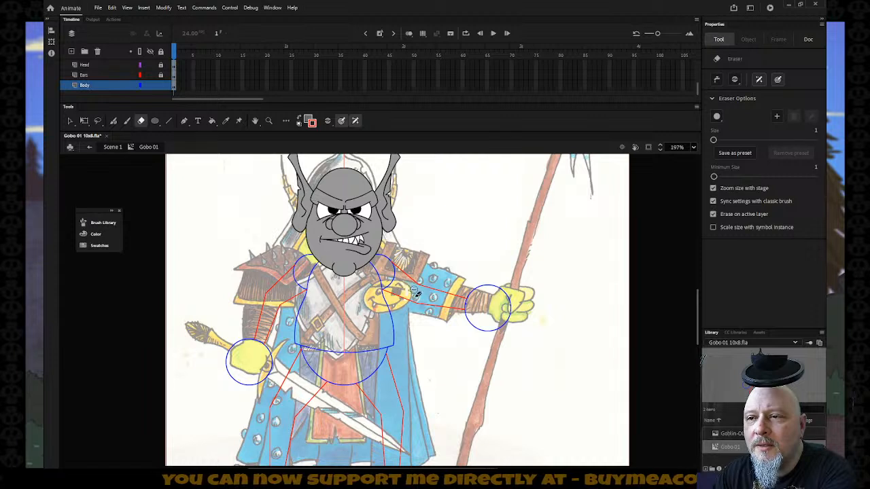
click(70, 121)
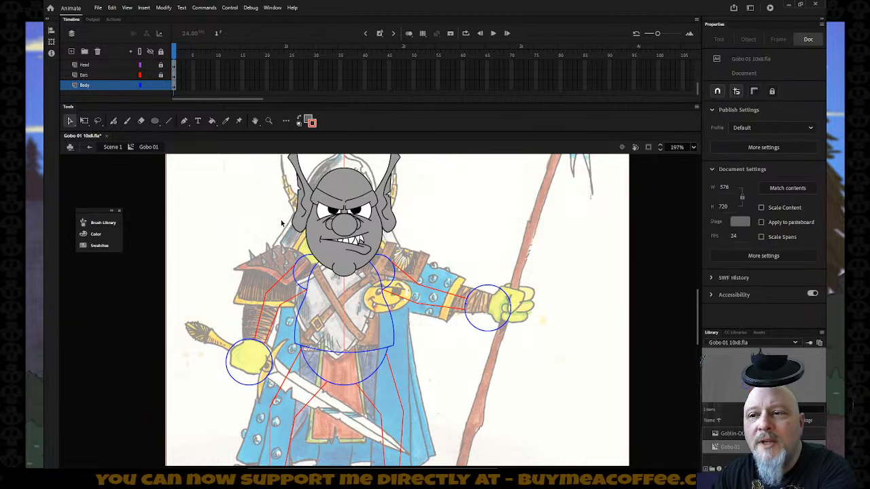
click(398, 283)
click(343, 302)
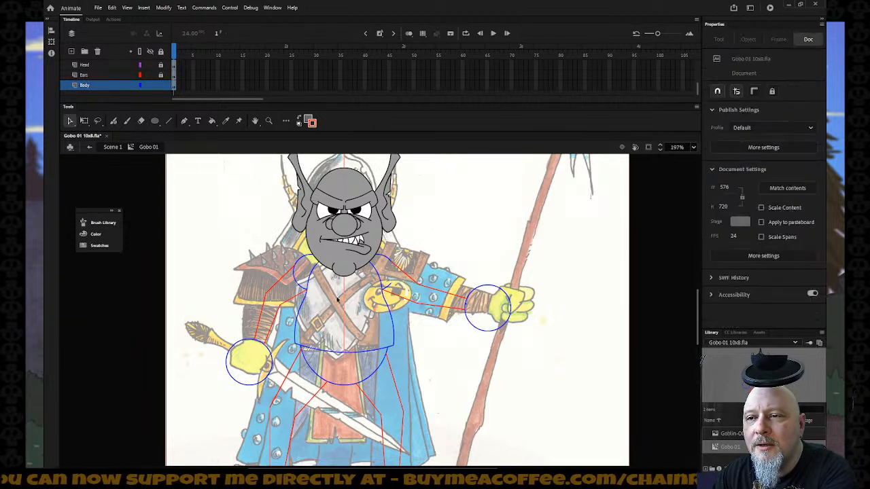
click(370, 297)
click(384, 296)
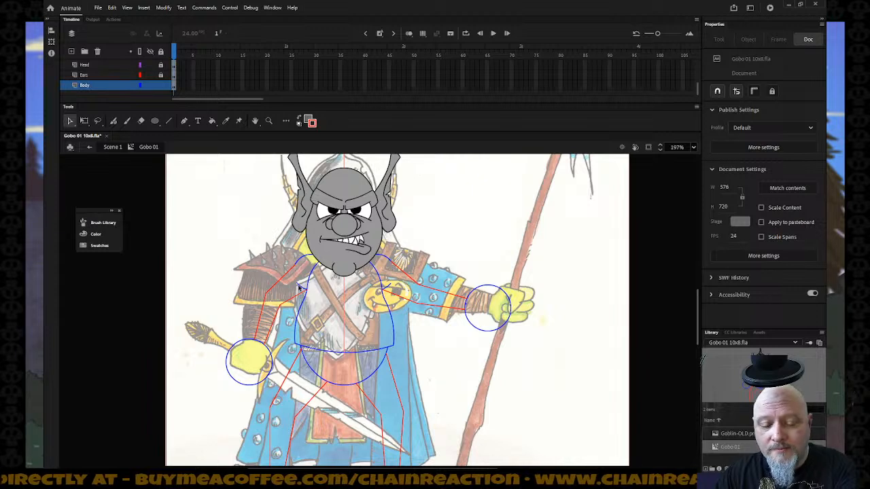
- Trim the leftover blue shoulder arcs at both armpits to short stubs by cutting them and deleting their outer ends
key(z)
drag(299, 265, 352, 320)
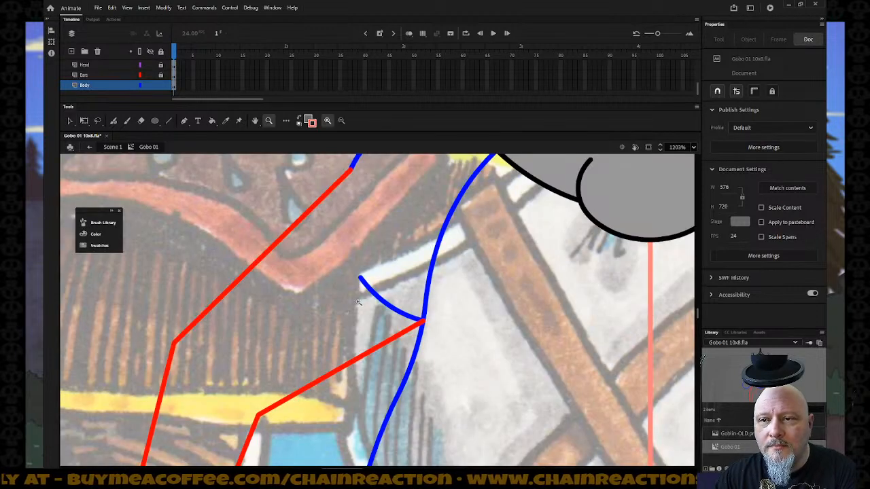
click(142, 122)
click(70, 120)
click(363, 287)
key(Delete)
scroll(279, 314, right, 10)
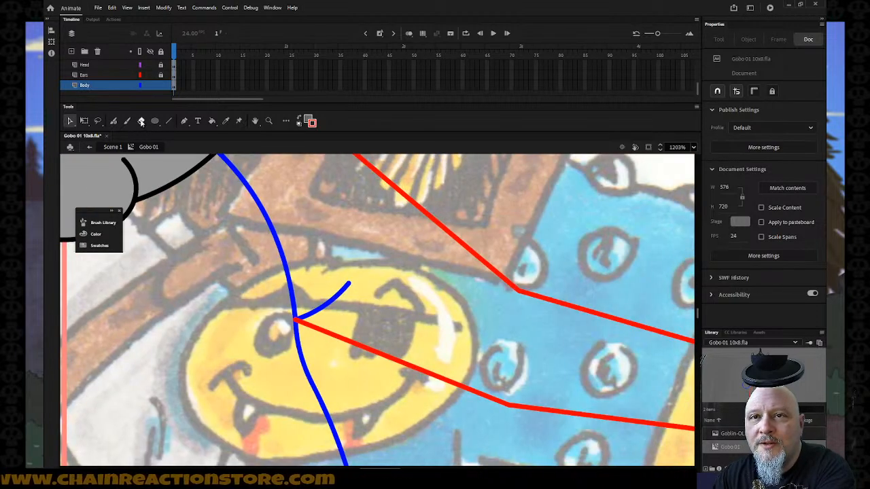
click(141, 121)
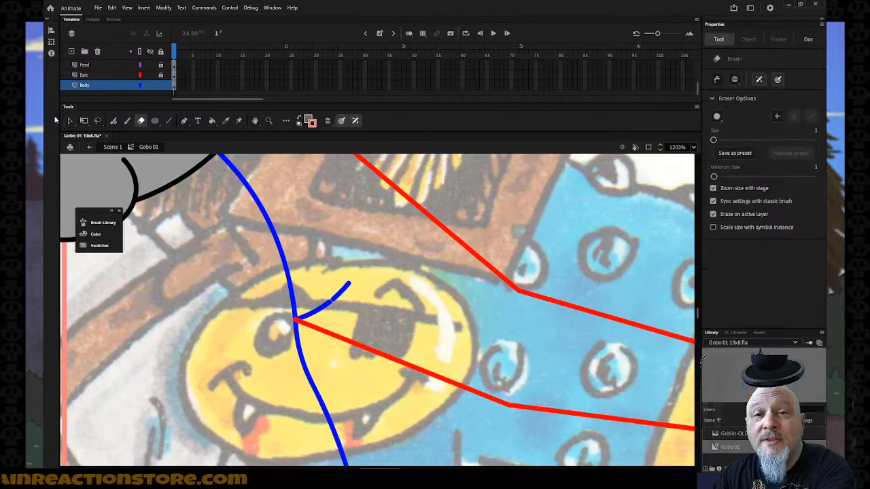
click(68, 121)
click(344, 293)
key(Delete)
- Cut the blue torso outline above both armpits and delete its upper segments running to the chin
key(z)
alt+click(364, 311)
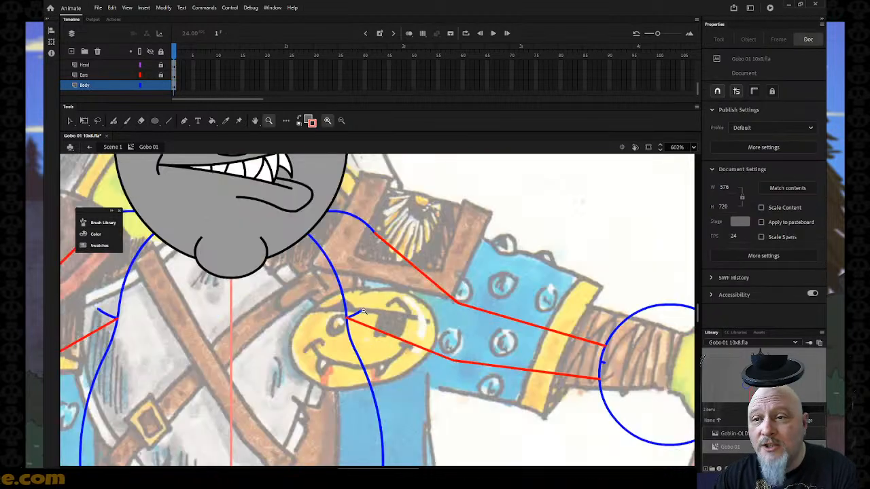
alt+click(364, 311)
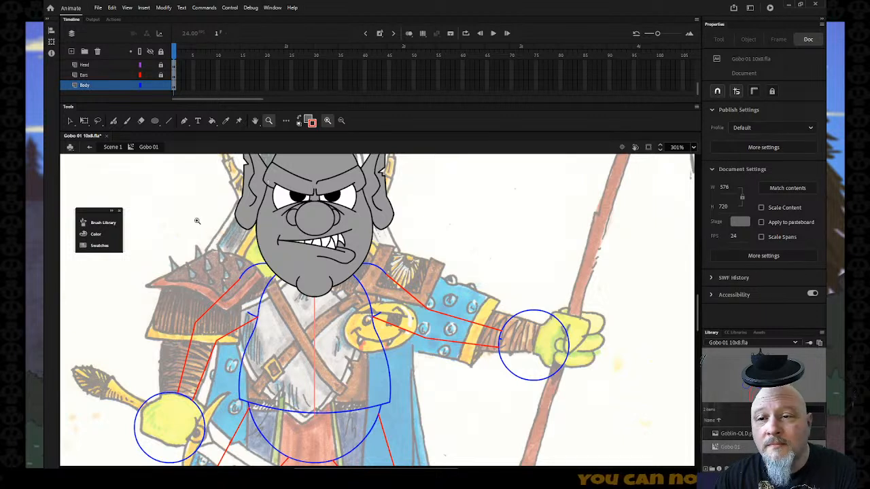
click(141, 120)
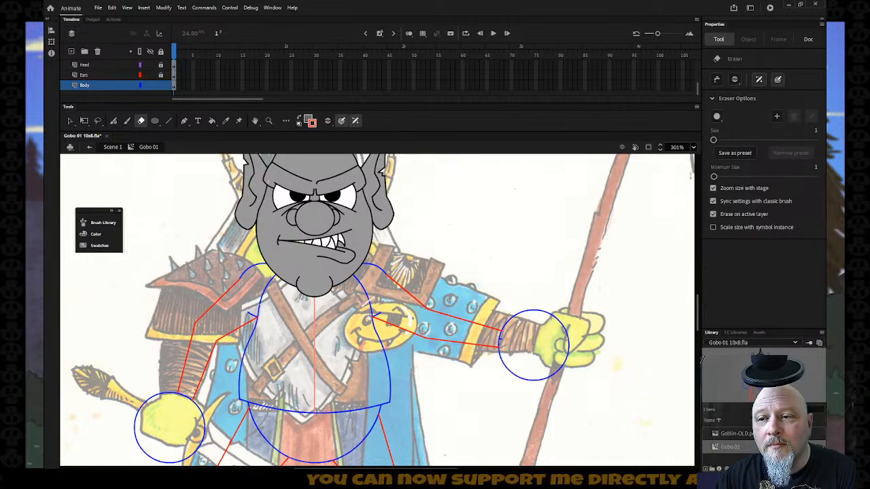
click(71, 121)
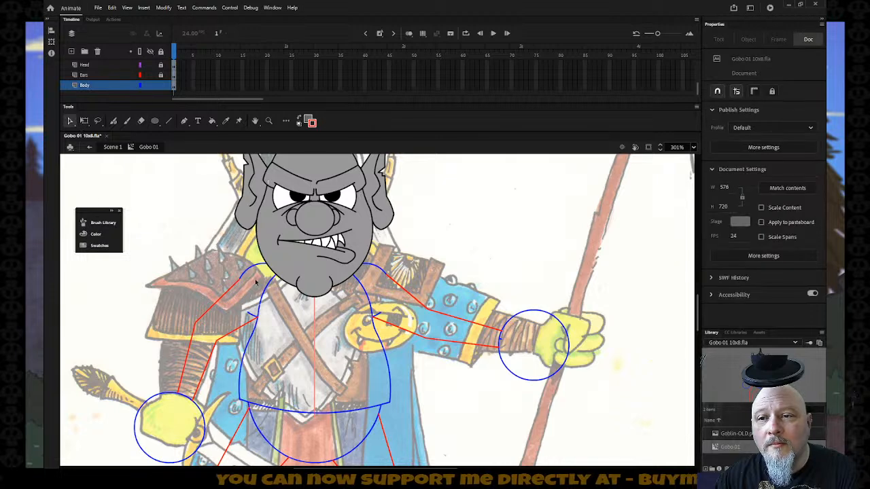
click(268, 291)
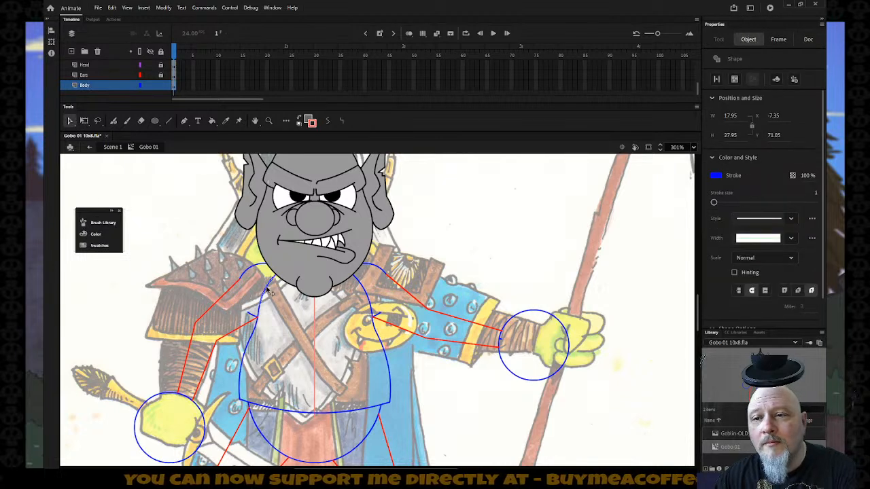
click(345, 294)
click(363, 291)
click(475, 303)
- Cut the blue pelvis arc on both sides and delete its side segments, keeping the short curve between the inner thighs
scroll(481, 332, down, 3)
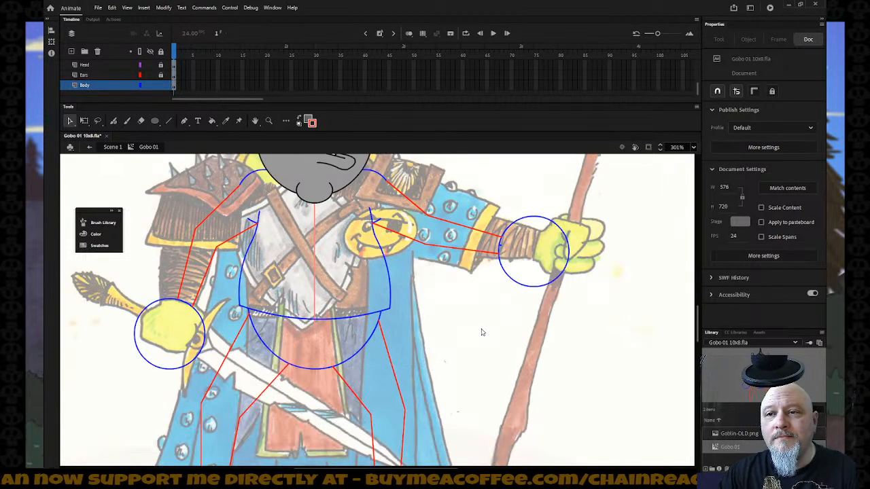
key(z)
alt+click(362, 344)
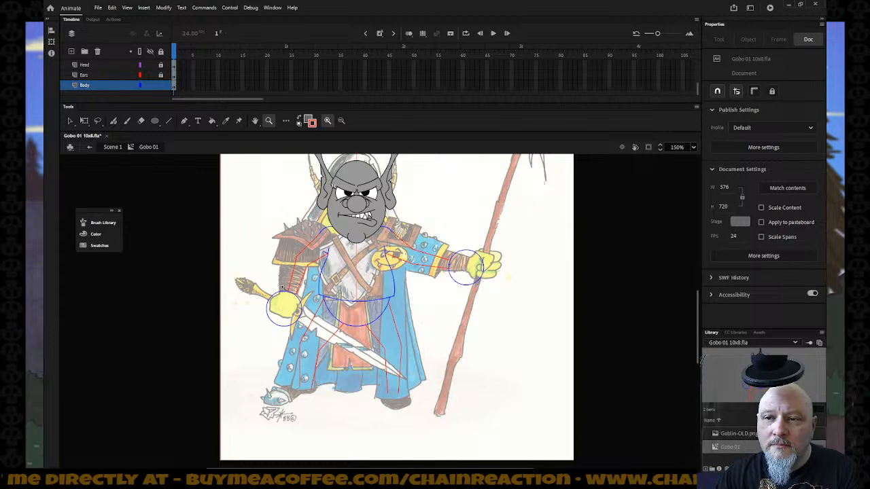
drag(269, 269, 422, 378)
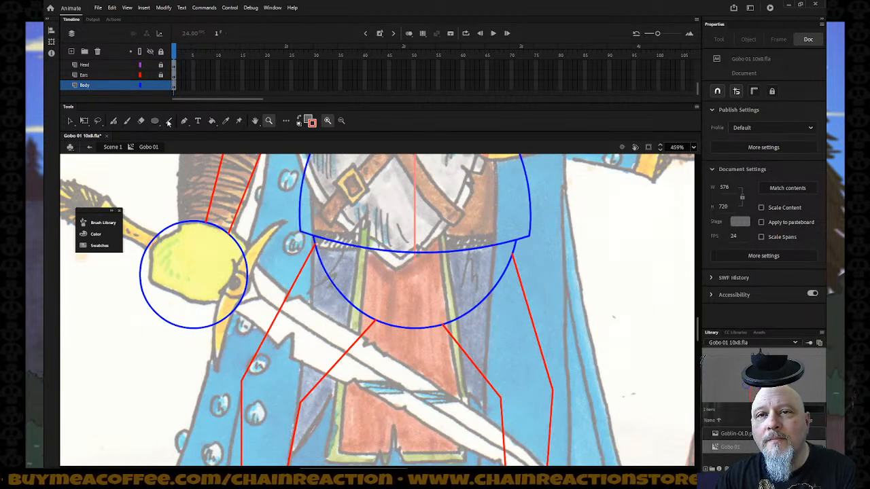
click(141, 121)
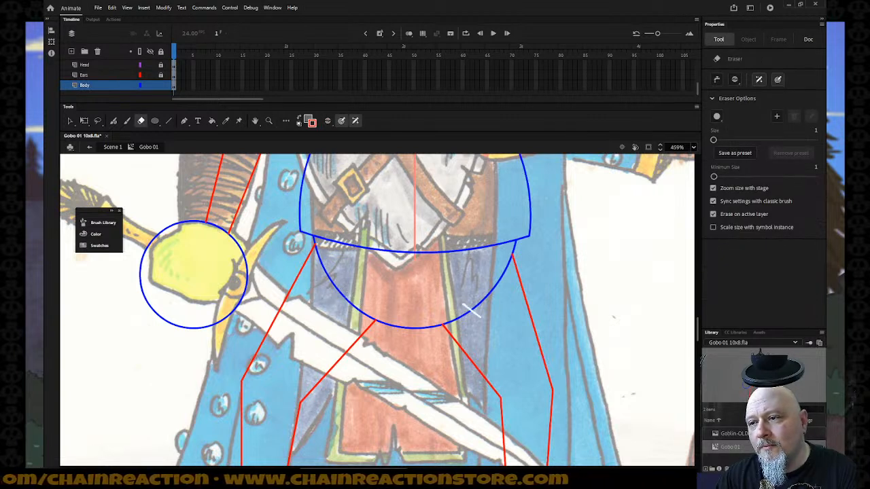
click(70, 121)
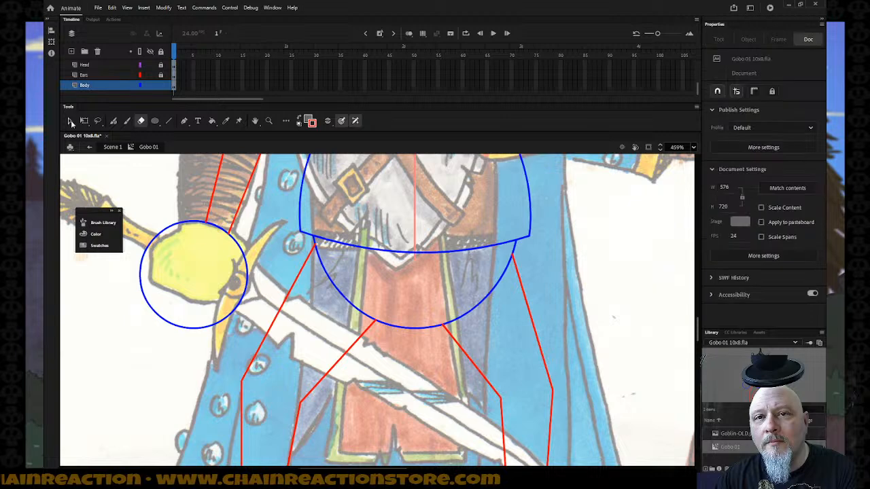
click(487, 301)
key(Delete)
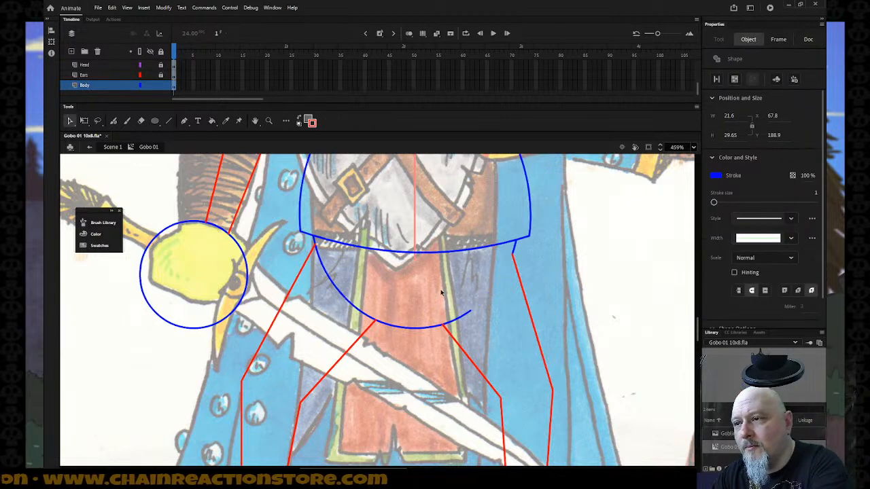
click(333, 286)
key(Delete)
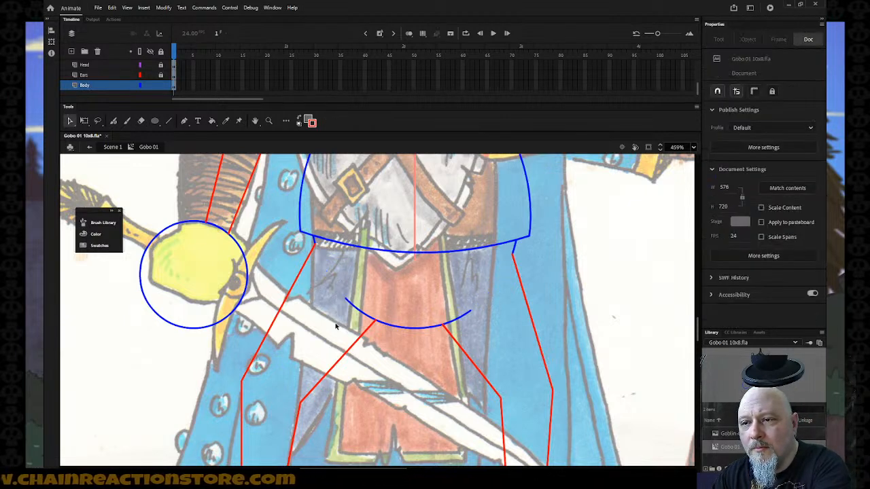
- Draw a short red crease line outward from the top of each inner thigh, adjusting the sword-side one to lie flatter
key(n)
drag(331, 336, 373, 321)
key(v)
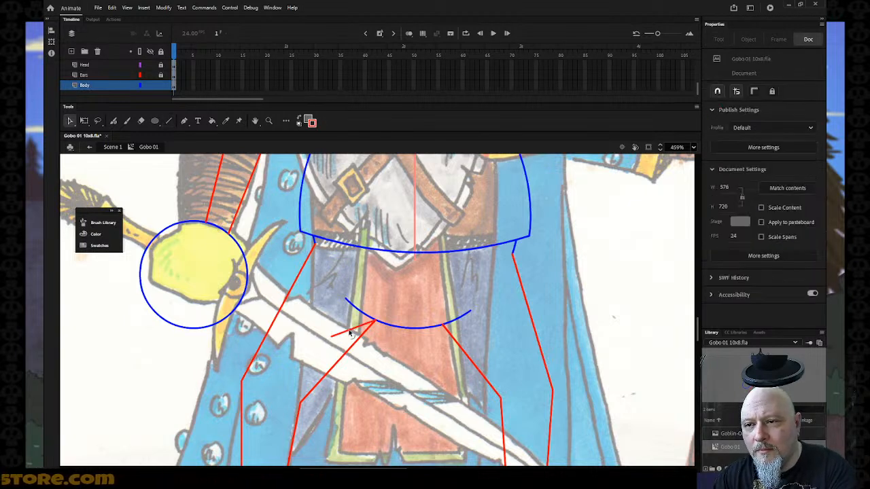
click(350, 333)
click(331, 343)
drag(331, 337, 344, 325)
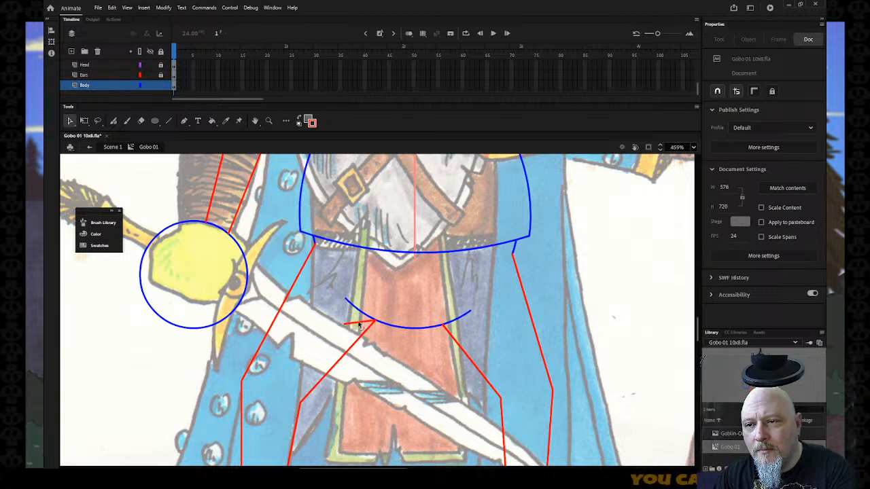
key(n)
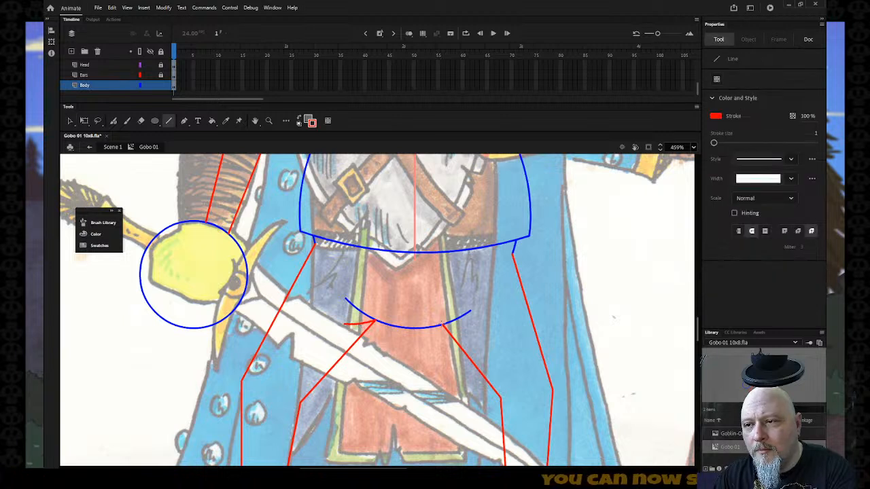
mouse_move(442, 325)
mouse_down()
mouse_move(475, 333)
mouse_move(468, 329)
mouse_up()
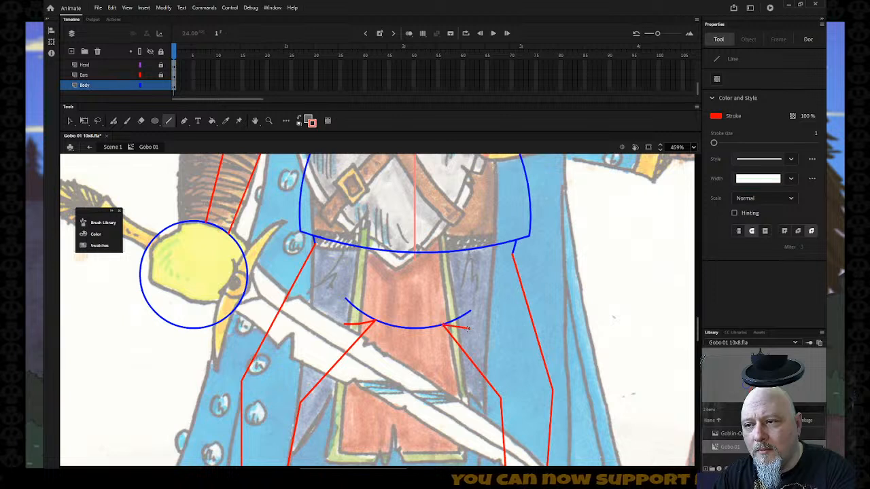
key(v)
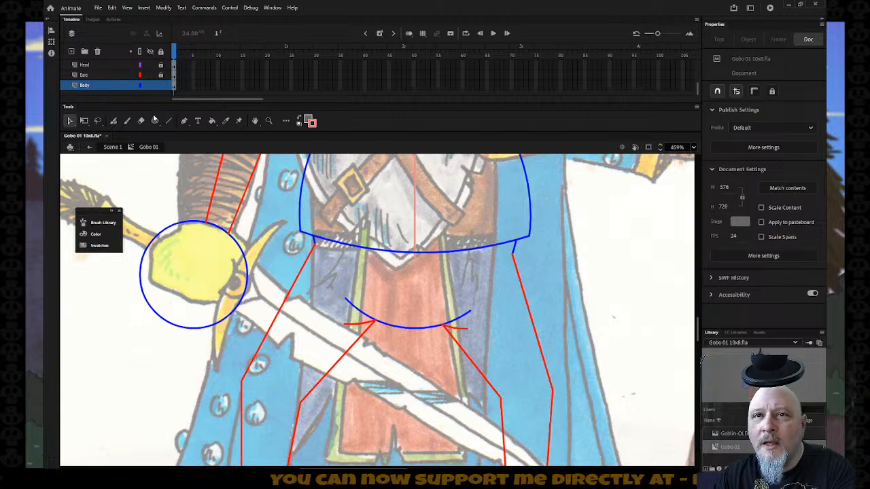
- Delete the tiny blue guide remnant inside the staff-hand circle at the wrist
key(z)
alt+click(343, 320)
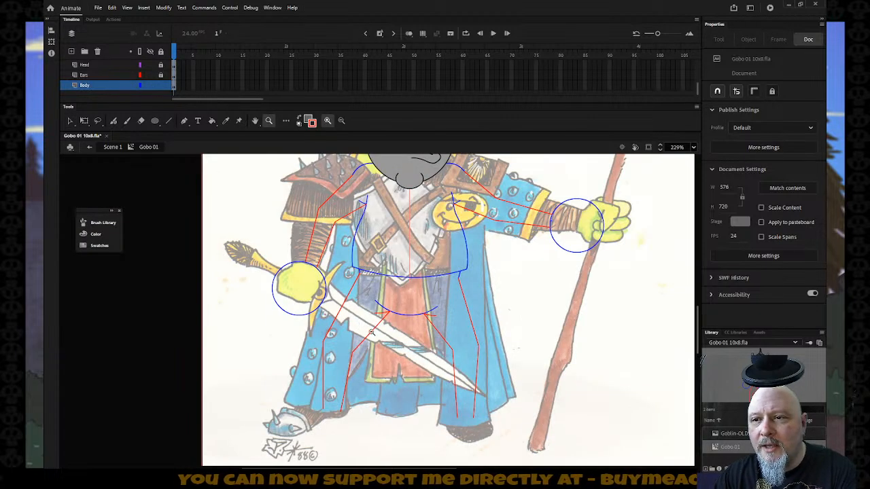
scroll(440, 354, down, 3)
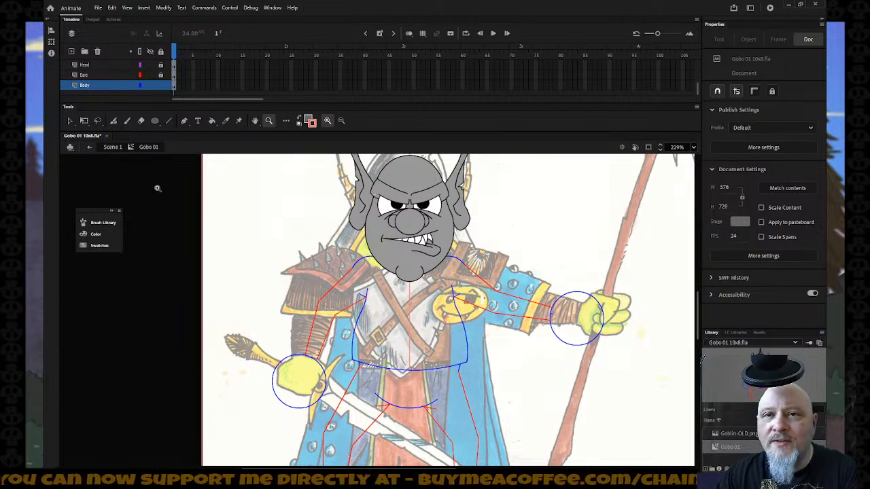
key(v)
click(552, 317)
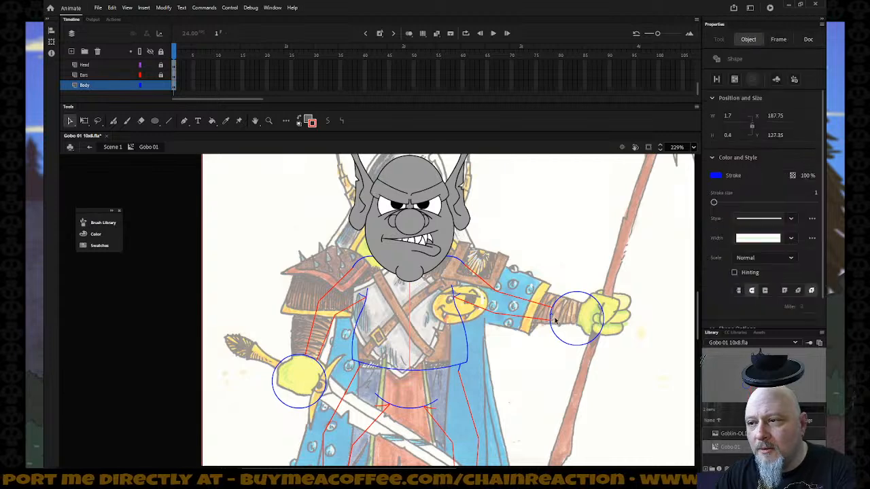
click(537, 307)
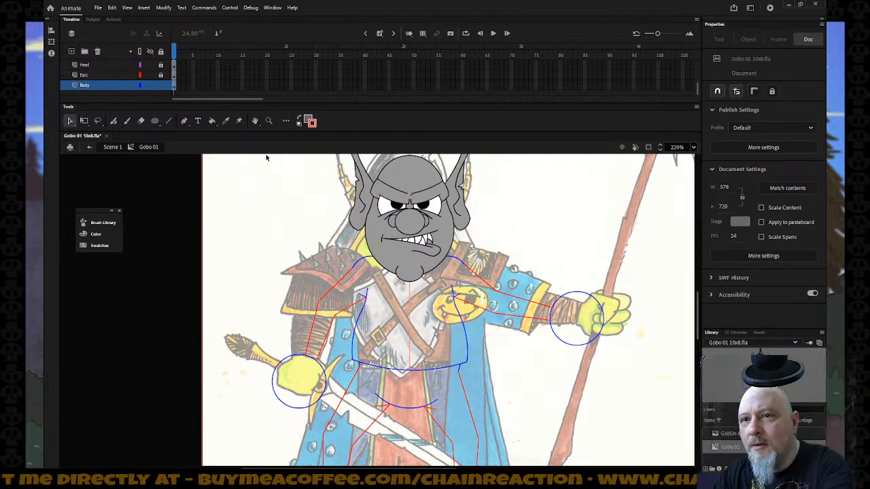
- Select all artwork on the Body layer and recolour its strokes blue
click(116, 85)
click(311, 123)
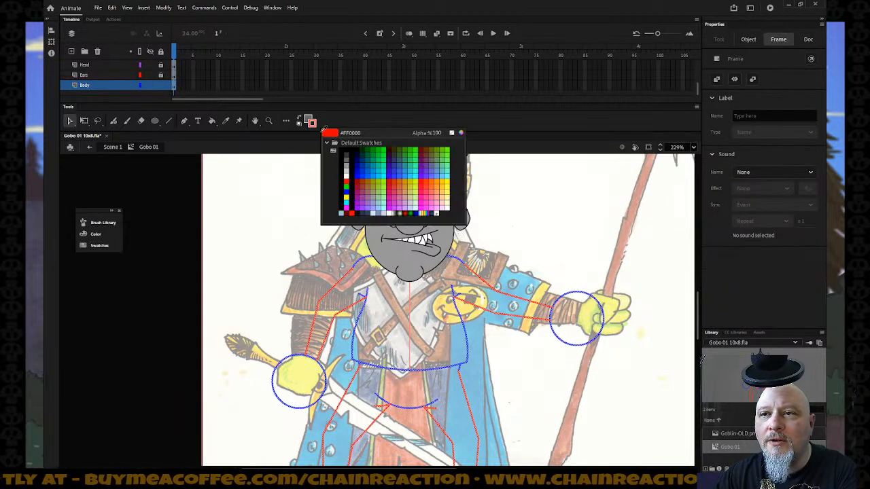
click(366, 172)
click(306, 213)
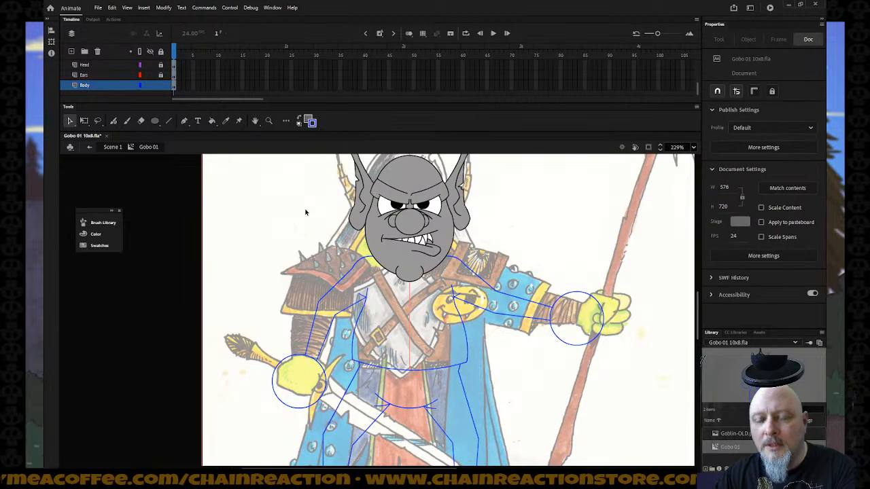
- Examine the whole body outline against the reference sketch, including the open ends of the lower legs
key(z)
alt+click(416, 283)
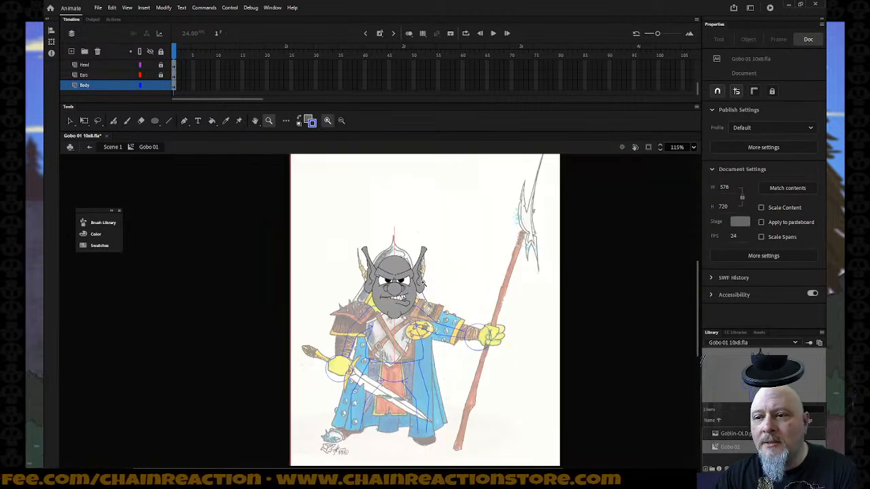
scroll(401, 280, down, 3)
drag(293, 198, 476, 370)
key(v)
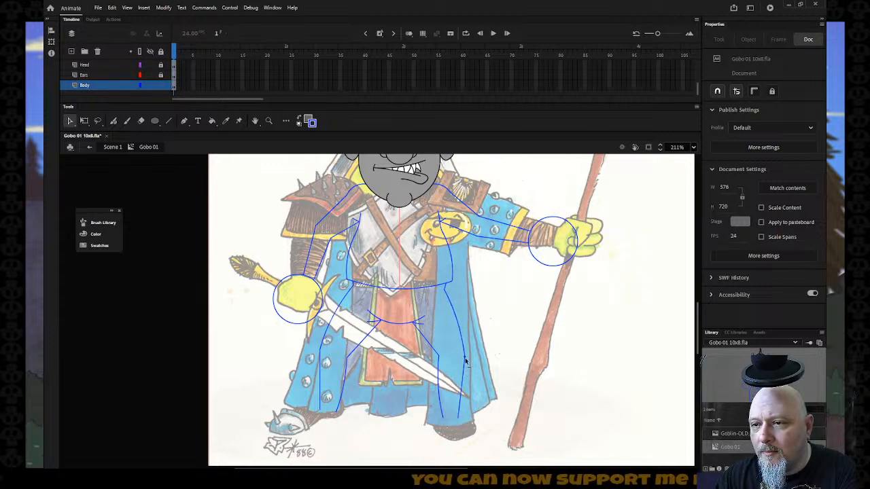
scroll(466, 362, up, 3)
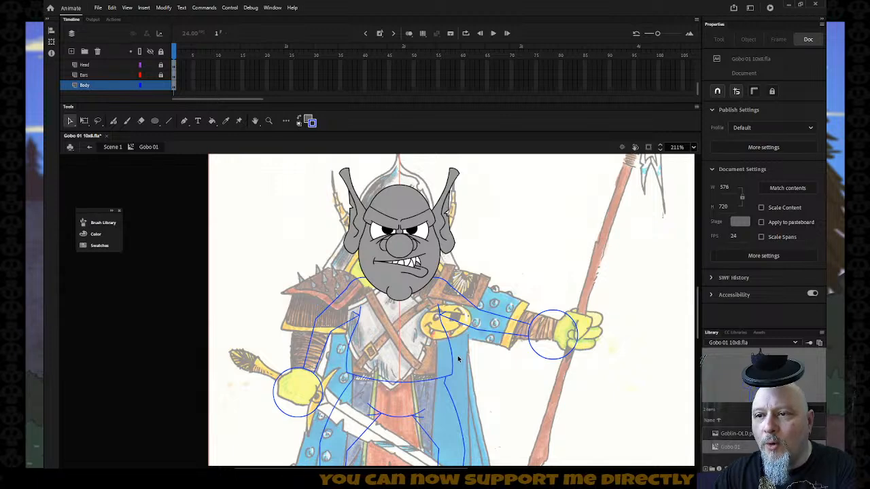
scroll(460, 357, down, 3)
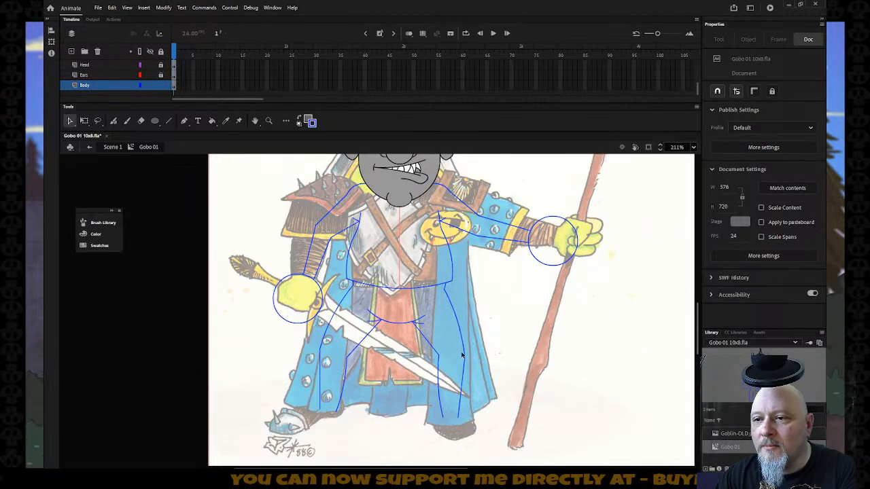
click(321, 409)
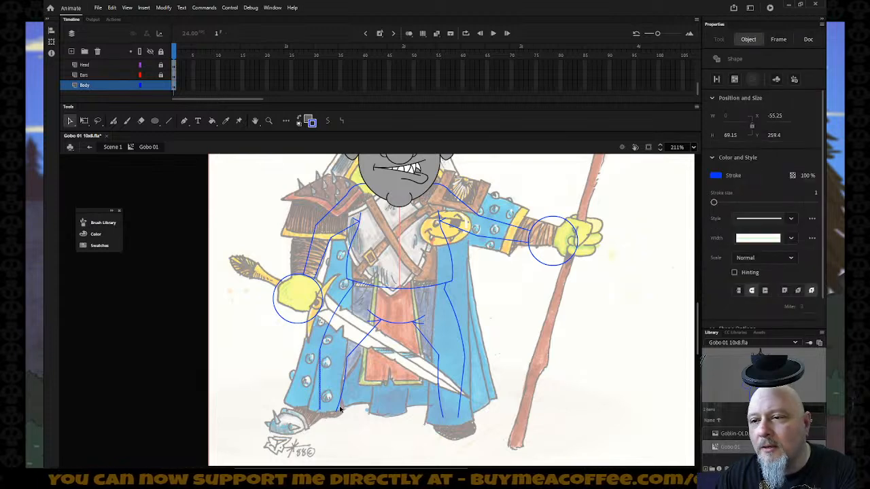
click(390, 388)
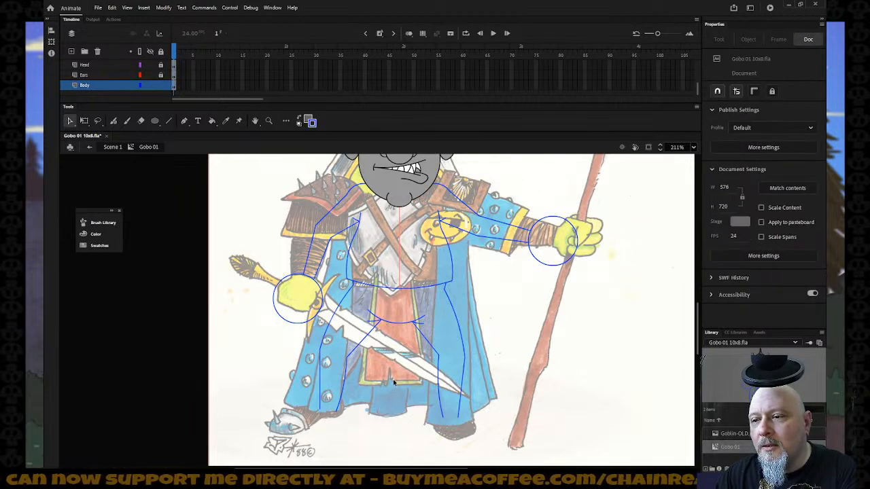
- Draw an angular outline of the sword-side foot with straight lines, running from the inner ankle around the sole and toe
scroll(393, 380, down, 3)
key(n)
mouse_move(335, 317)
mouse_down()
mouse_move(342, 326)
mouse_move(323, 328)
mouse_move(294, 354)
mouse_up()
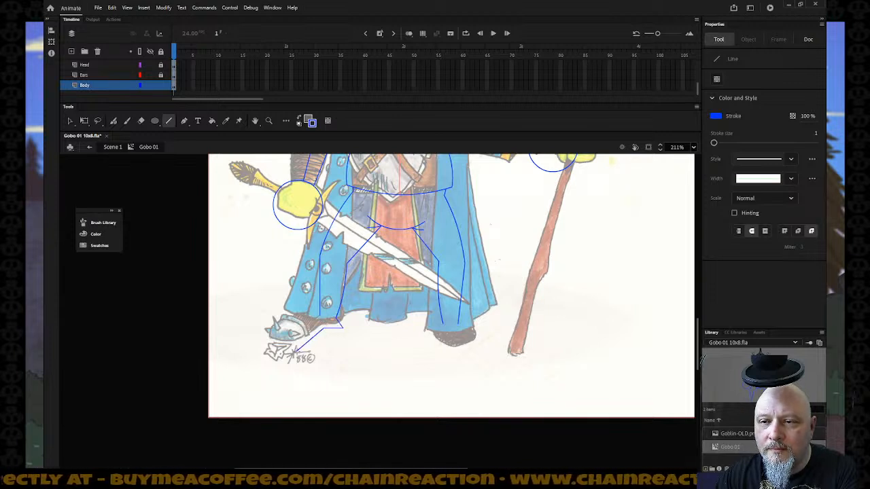
mouse_move(293, 321)
mouse_down()
mouse_move(261, 314)
mouse_move(246, 349)
mouse_move(297, 353)
mouse_up()
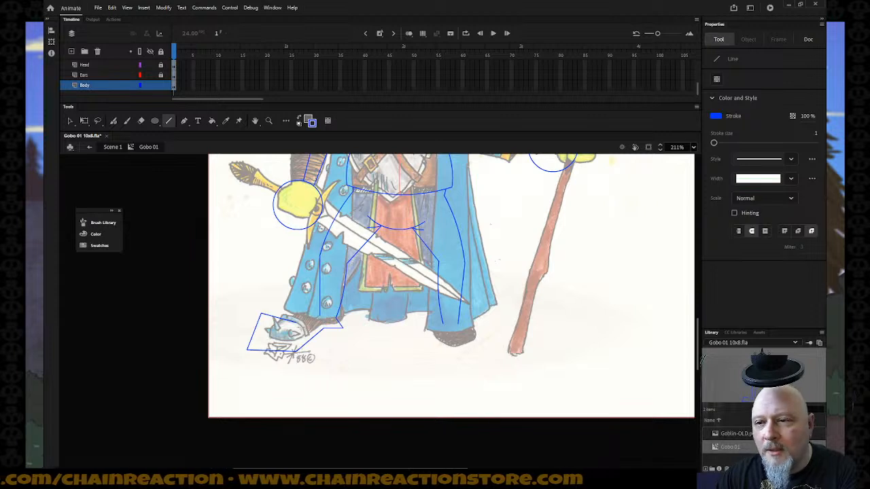
- Adjust the sword-side foot's corners, curve its toe and sole, and join its upper edge to the outer shin with a line
key(v)
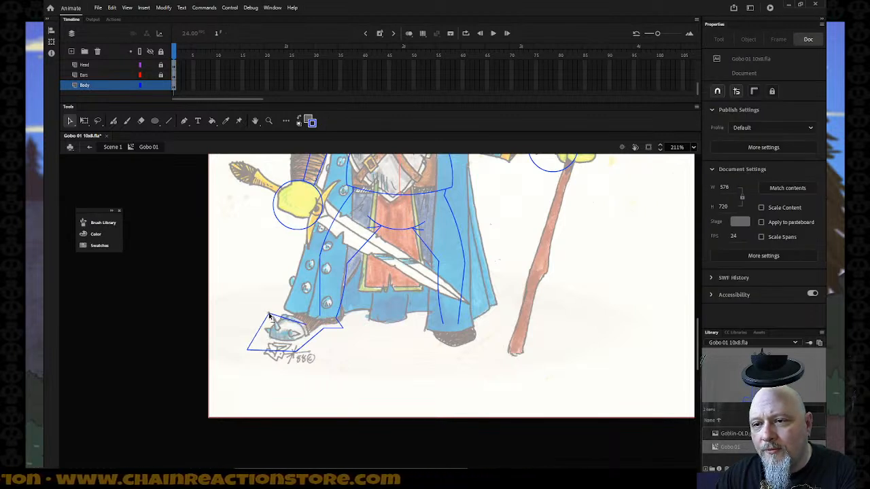
drag(250, 354, 250, 346)
key(n)
key(v)
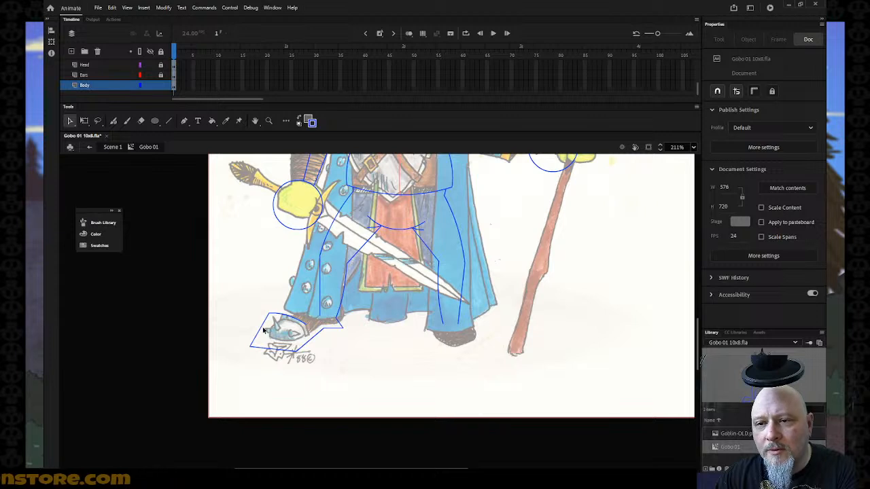
drag(262, 329, 256, 327)
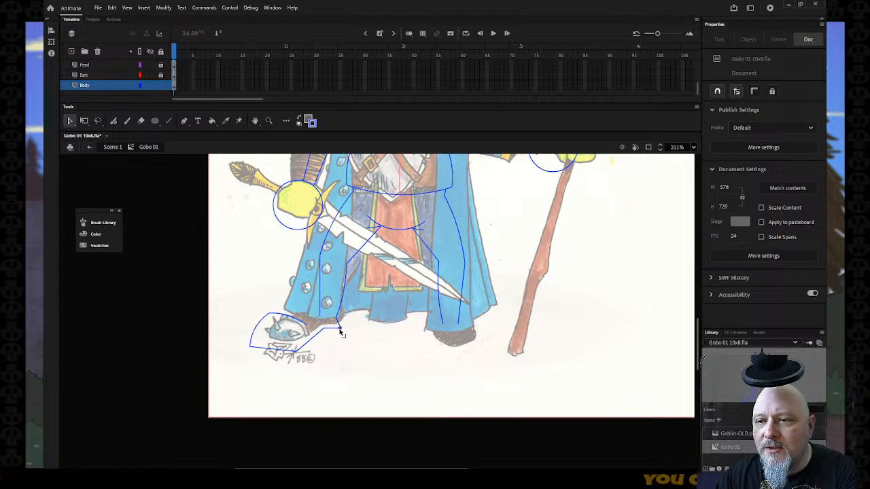
drag(324, 329, 319, 332)
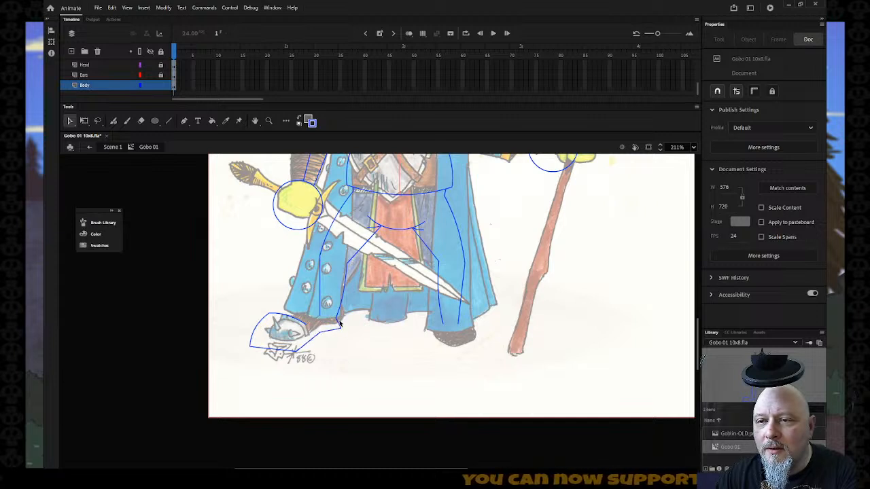
drag(330, 331, 315, 344)
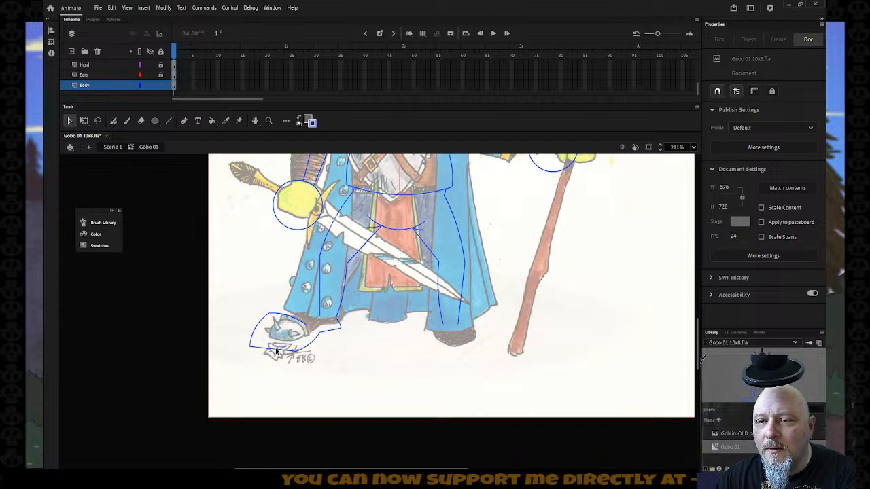
key(n)
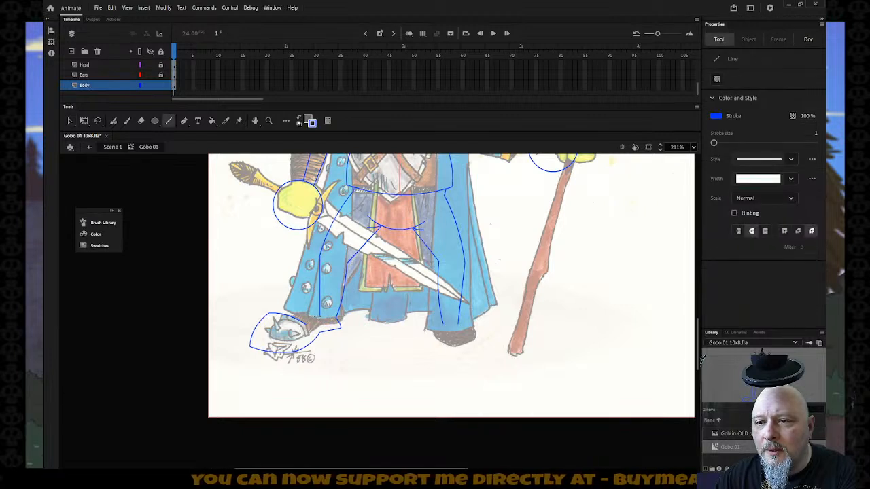
drag(319, 314, 299, 324)
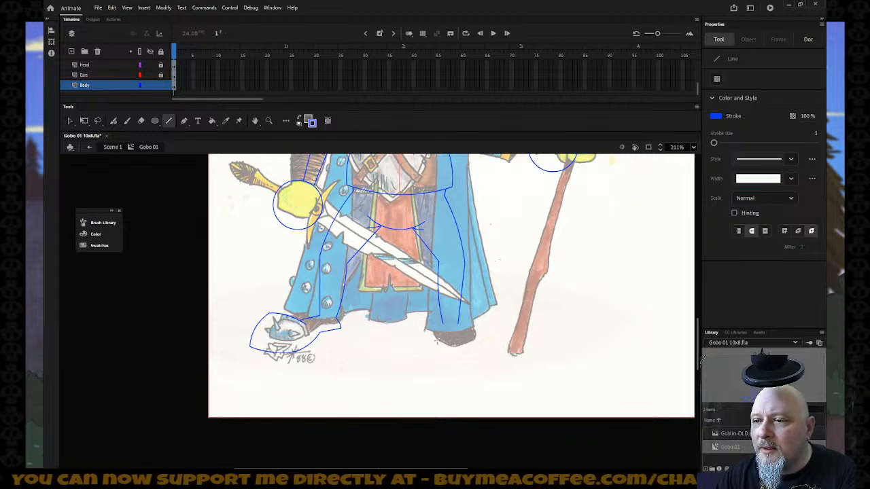
- Draw an angular outline of the staff-side foot over the sketched shoe, with a short heel line by the inner ankle
drag(439, 336, 477, 321)
mouse_move(477, 320)
mouse_down()
mouse_move(494, 352)
mouse_move(436, 352)
mouse_move(423, 317)
mouse_up()
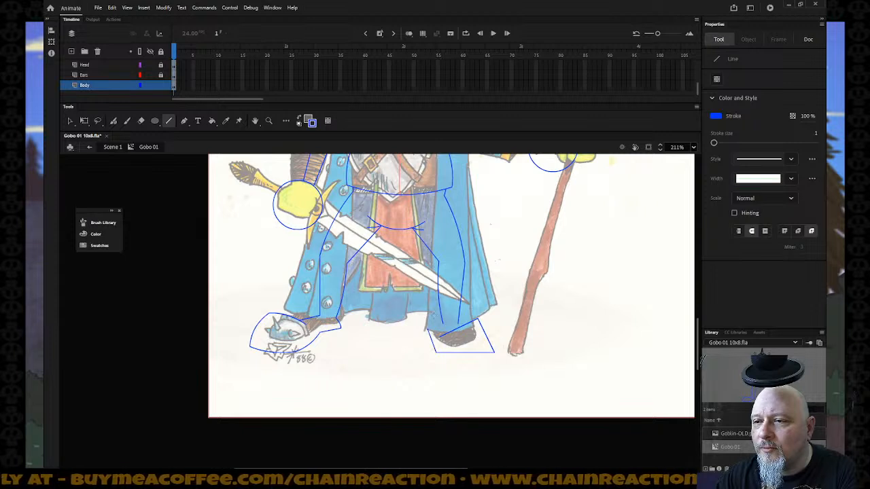
key(v)
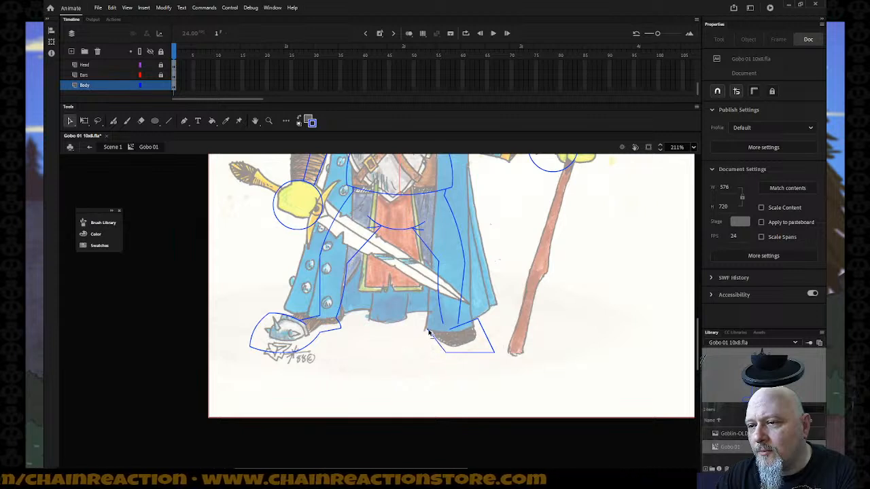
key(n)
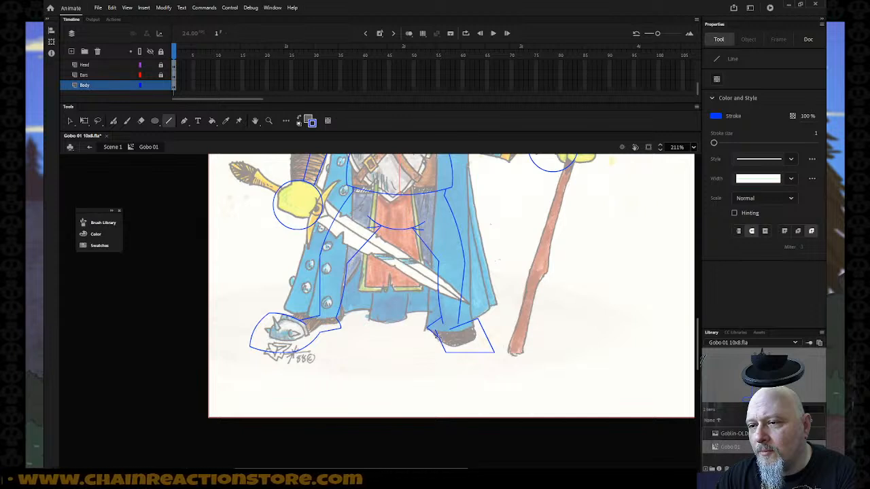
- Curve the staff-side foot's heel, sole, toe and upper edge into a rounded shoe shape
key(v)
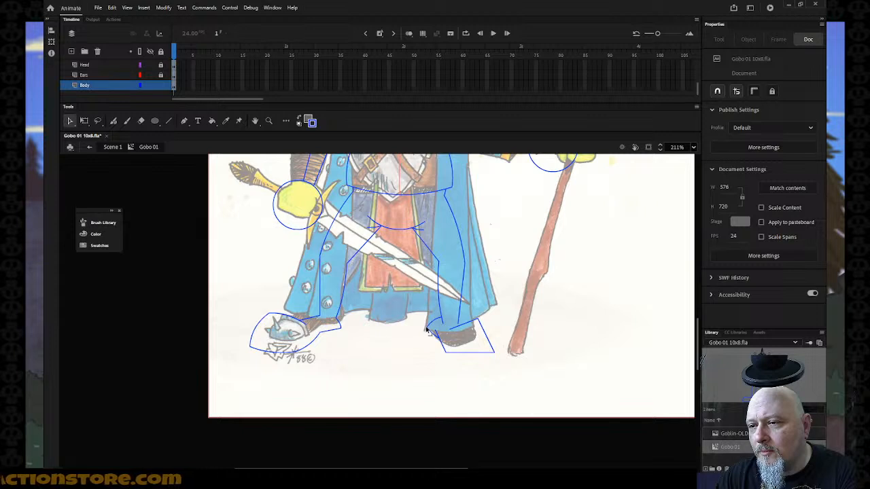
click(461, 356)
click(463, 366)
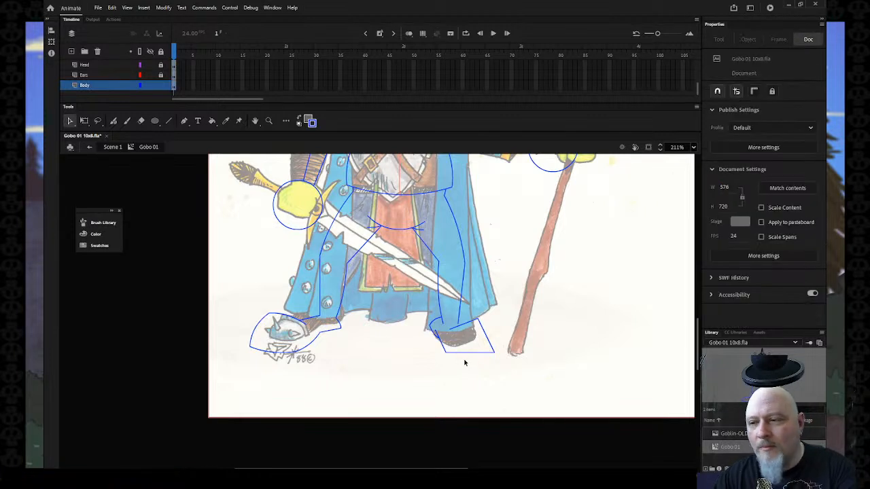
drag(469, 354, 493, 342)
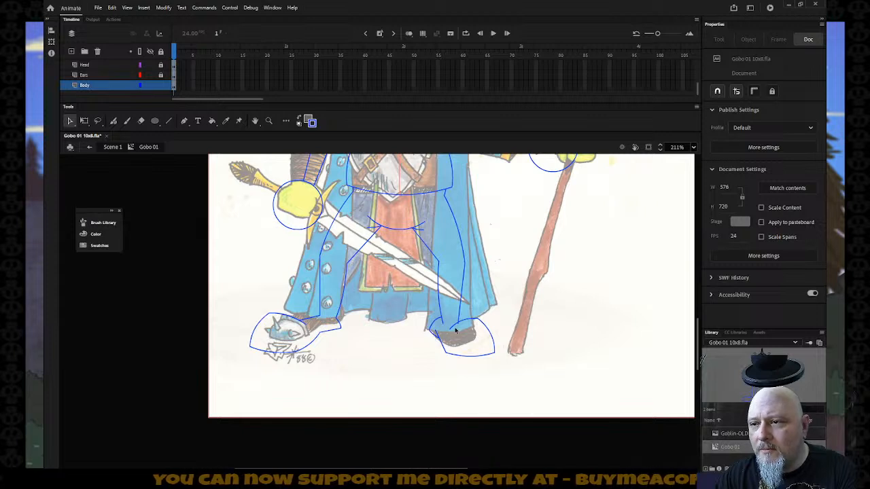
- Delete the tiny shin stub overlapping the staff-side foot and draw a short connecting line at the ankle
click(458, 329)
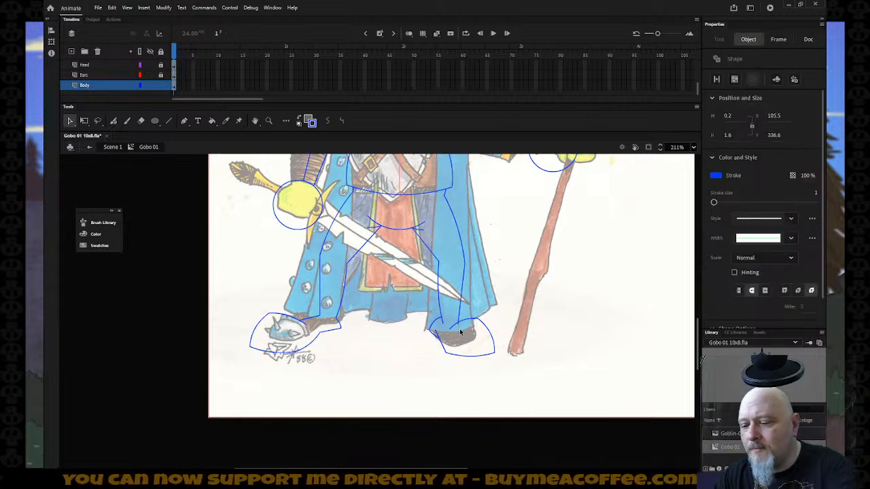
click(450, 331)
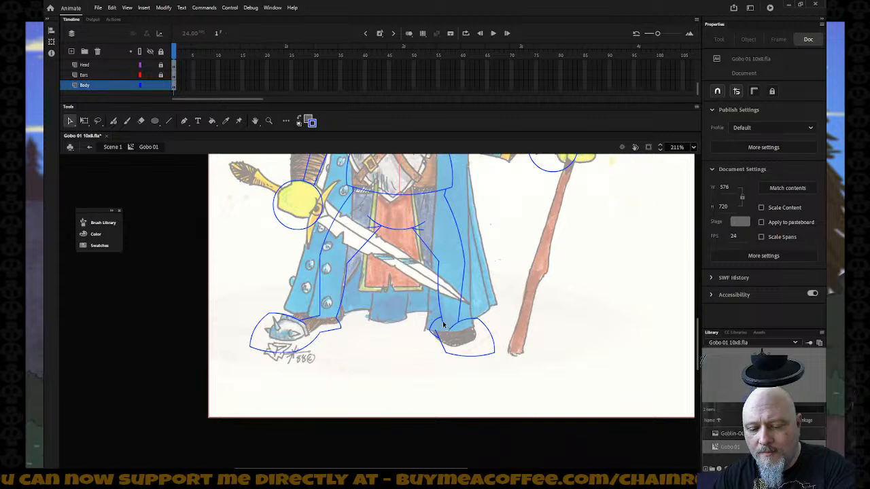
key(n)
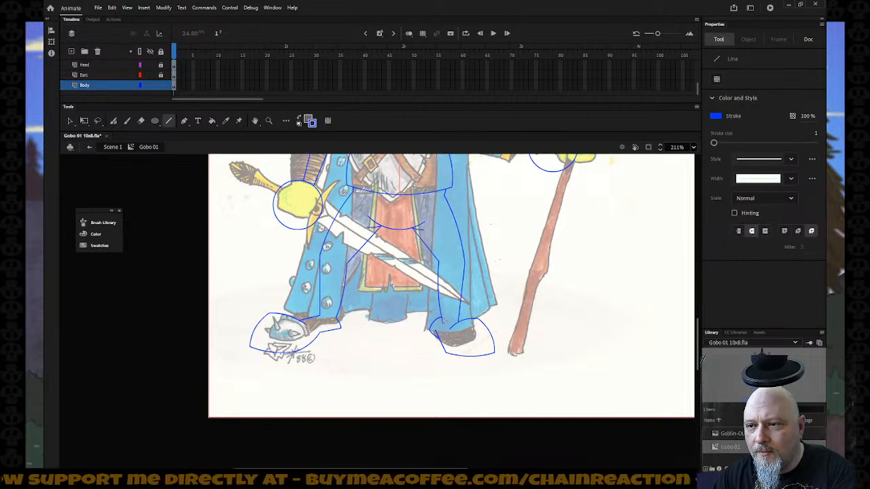
drag(441, 323, 458, 321)
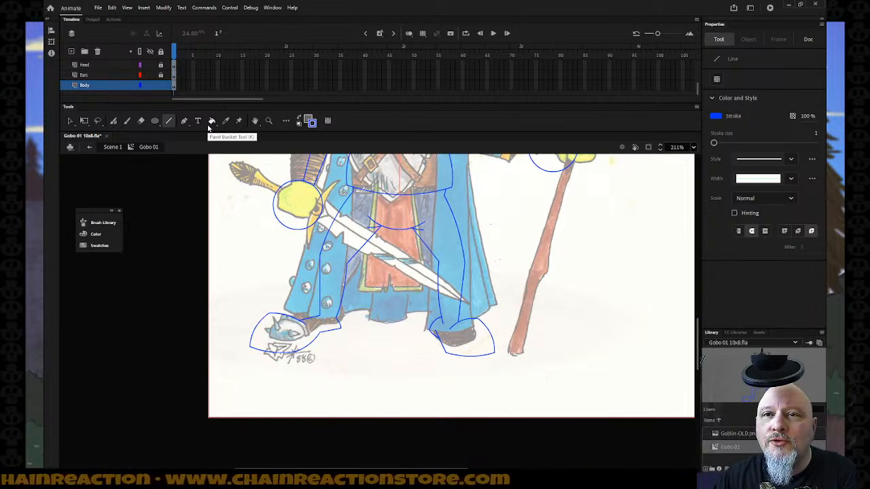
- Move the sword-side knee's outer corner outward and draw a slightly sagging curve across the knee
key(z)
drag(250, 252, 384, 369)
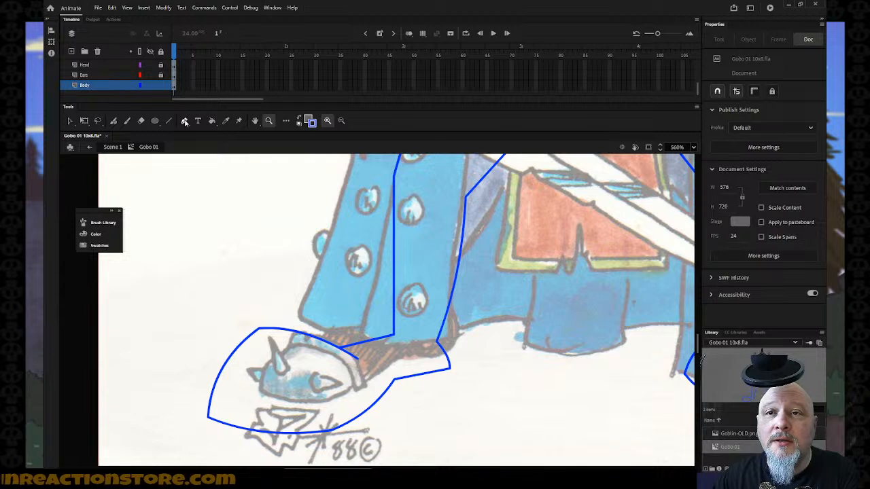
click(142, 122)
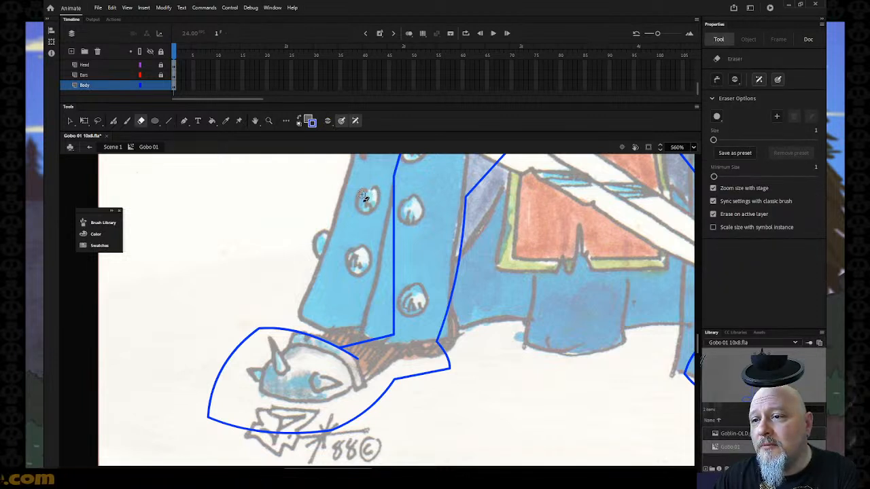
click(70, 121)
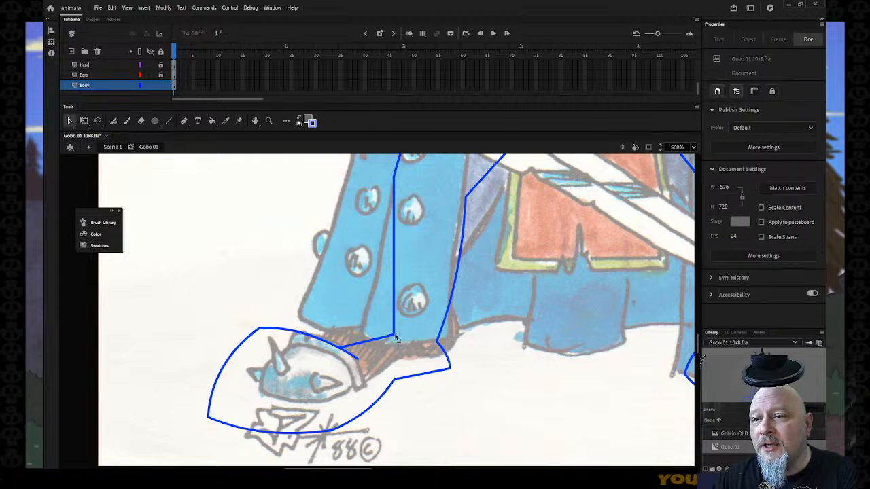
drag(395, 337, 393, 336)
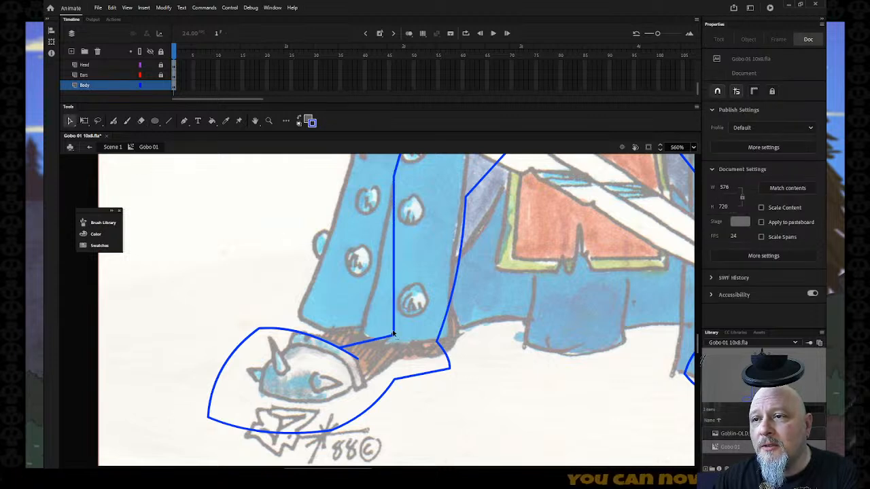
drag(392, 182, 384, 180)
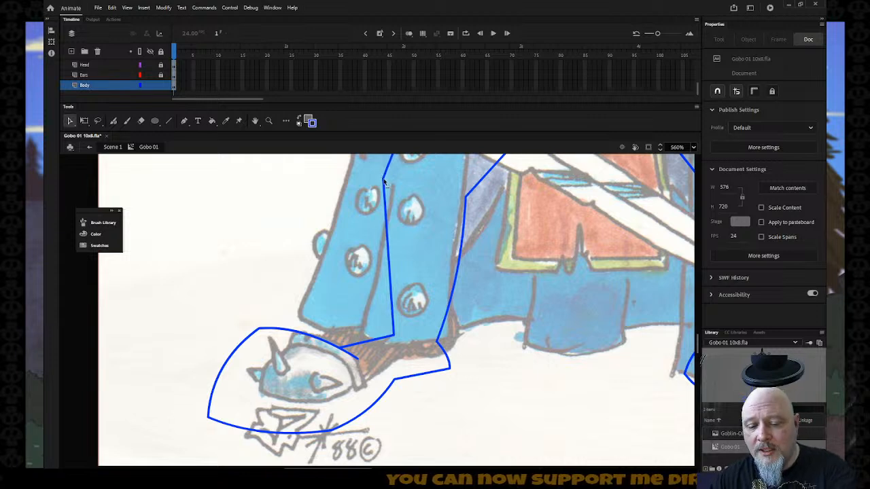
key(n)
mouse_move(384, 181)
mouse_down()
mouse_move(467, 198)
mouse_move(433, 200)
mouse_up()
key(v)
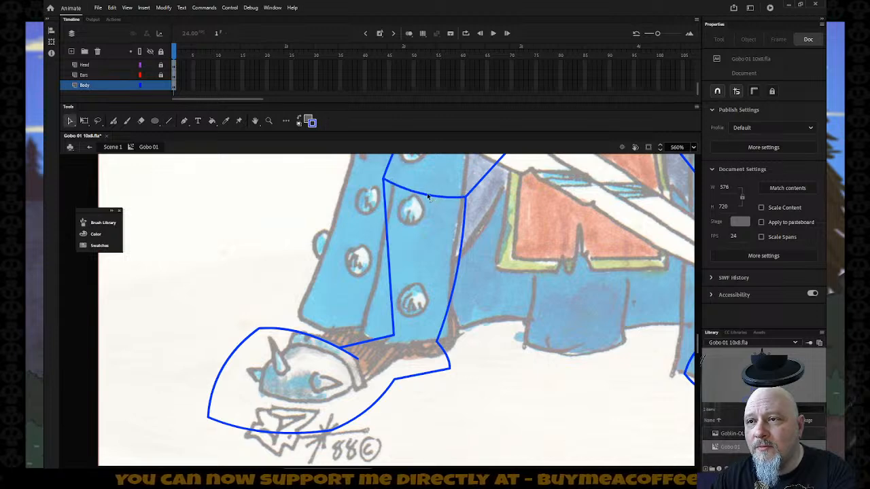
- Replace the sword-side outer thigh line with straight segments from the hip to a protruding kneecap corner beside the knee
scroll(428, 196, up, 3)
click(397, 244)
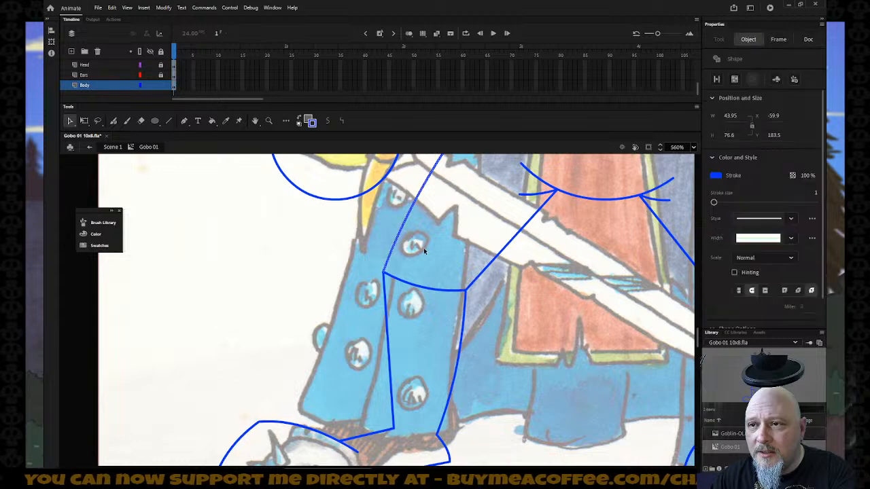
click(329, 223)
scroll(382, 238, up, 3)
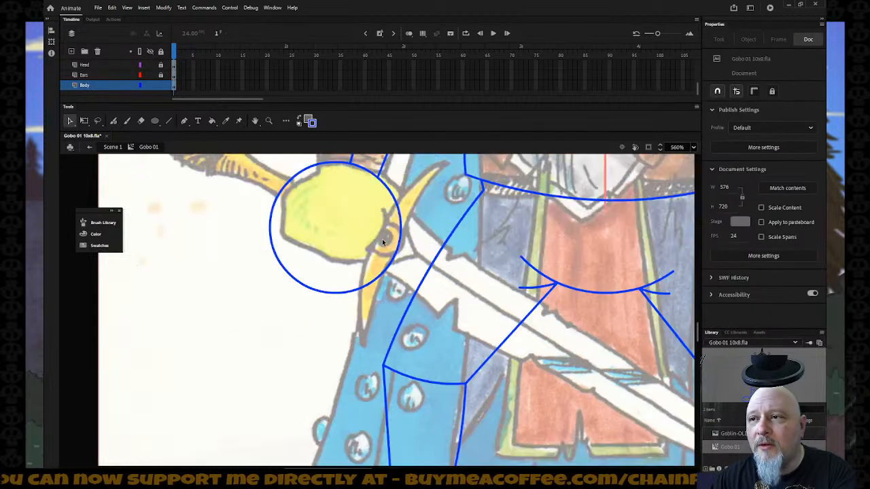
click(424, 284)
key(Delete)
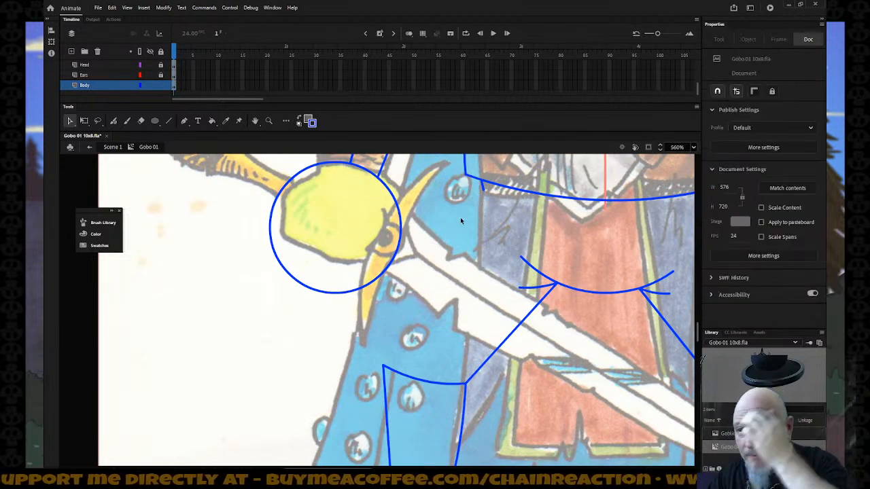
key(n)
mouse_move(481, 193)
mouse_down()
mouse_move(381, 336)
mouse_move(358, 352)
mouse_move(385, 388)
mouse_up()
key(v)
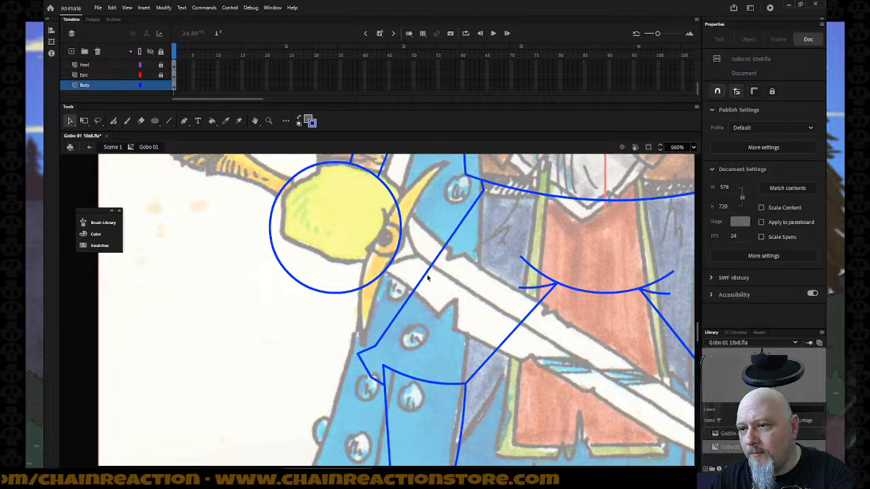
- Bend the sword-side outer thigh line slightly inward and adjust the protruding kneecap's outer edge into a narrower shape
drag(419, 274, 418, 285)
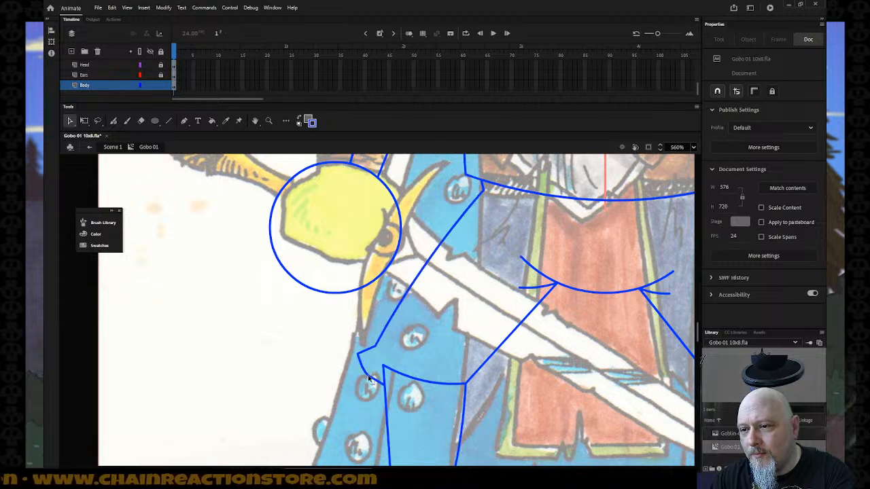
mouse_move(372, 380)
mouse_down()
mouse_move(363, 373)
mouse_move(369, 386)
mouse_up()
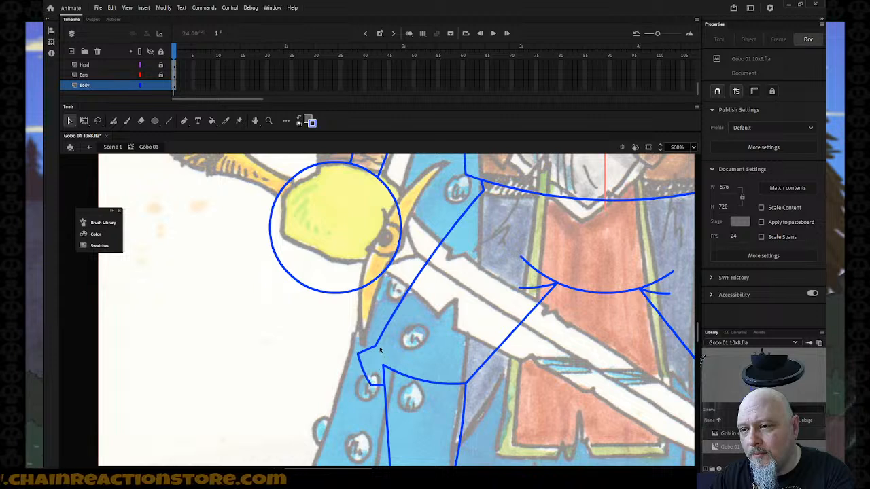
drag(376, 350, 363, 349)
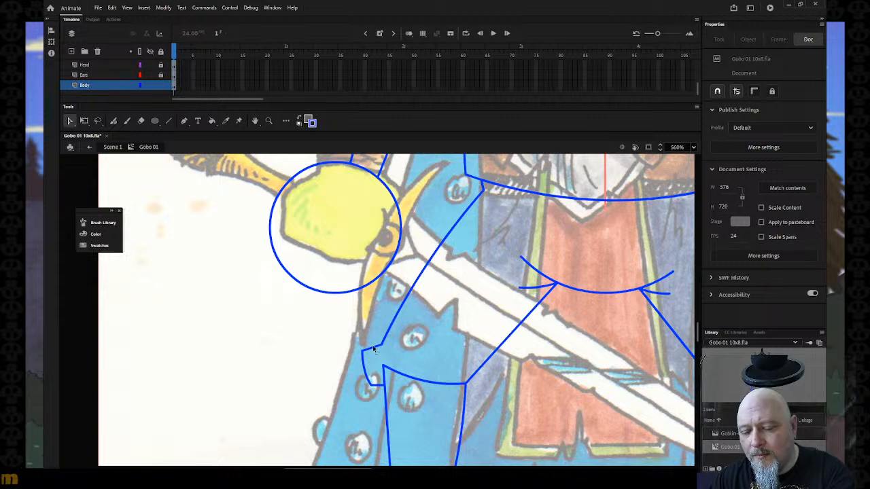
- Extend the sword-side knee curve past the outer shin line with a short line into the kneecap
key(n)
drag(375, 356, 384, 367)
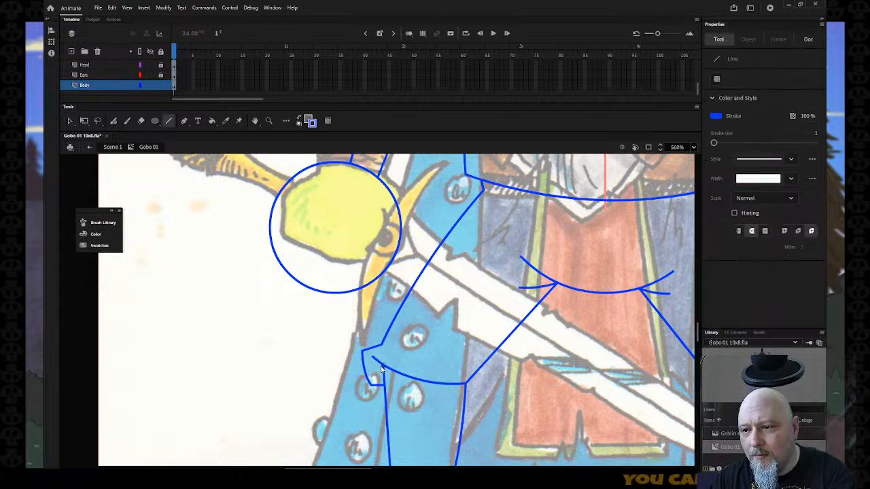
key(v)
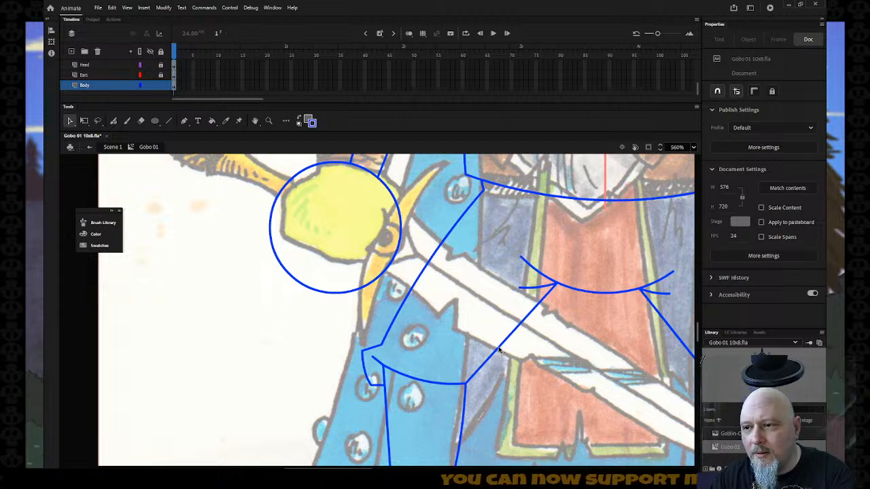
- Replace the sword-side inner thigh line with straight segments from the crotch around a protruding kneecap corner to the shin
click(499, 350)
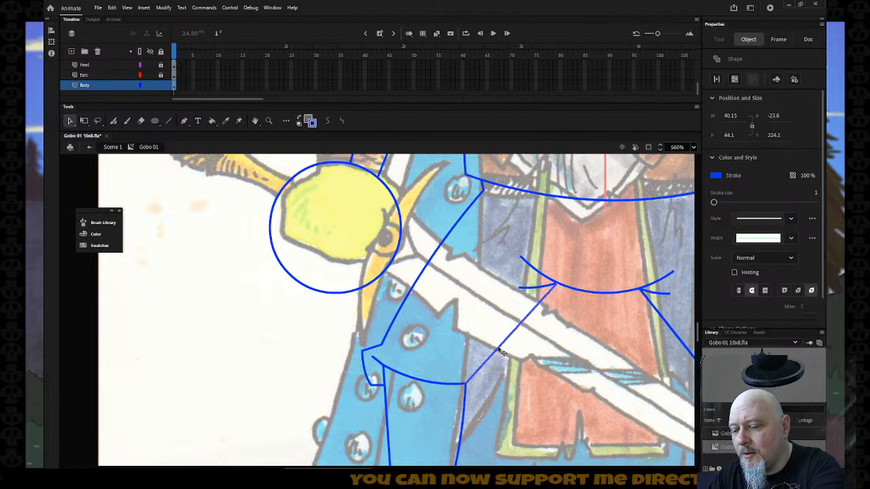
key(Delete)
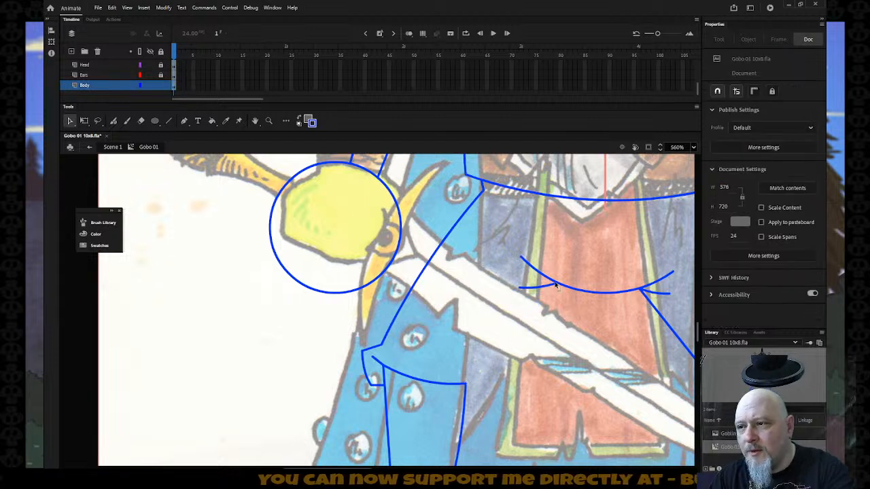
key(n)
mouse_move(556, 285)
mouse_down()
mouse_move(541, 318)
mouse_move(477, 363)
mouse_move(487, 376)
mouse_move(481, 400)
mouse_move(465, 393)
mouse_up()
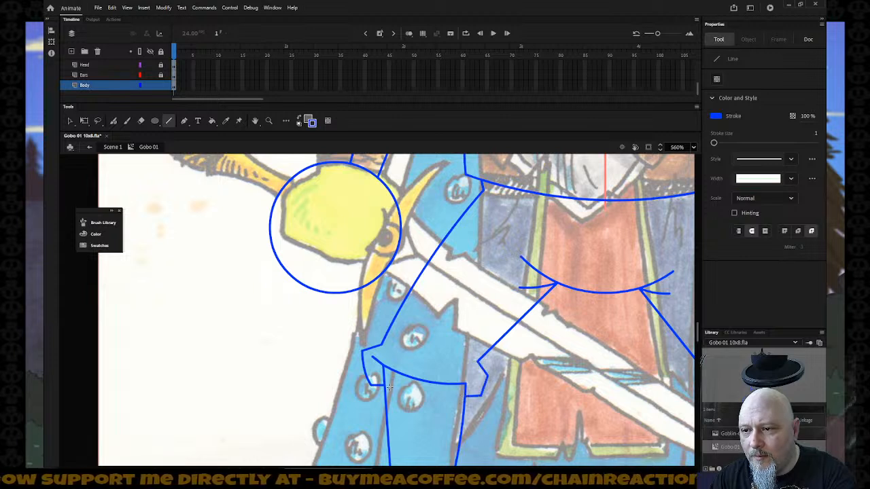
key(v)
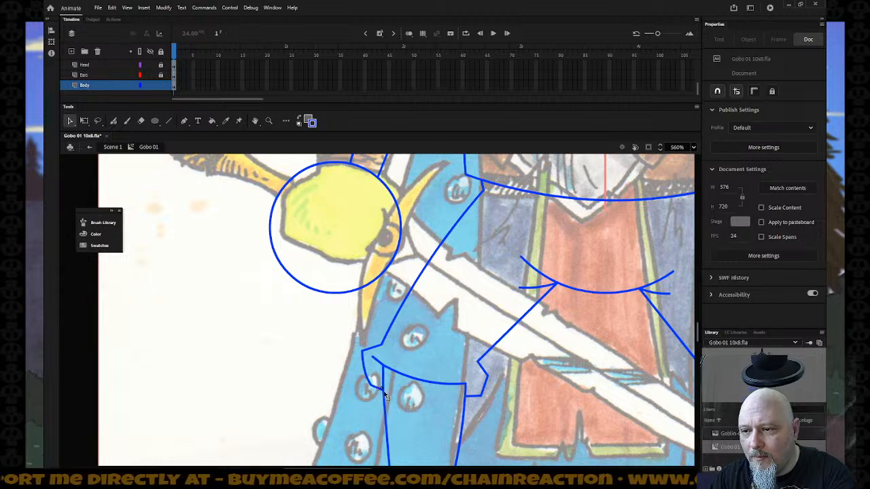
- Undo the shin line shift and remove the short segments joining the sword-side kneecap's lower corners to the shin
drag(387, 393, 390, 394)
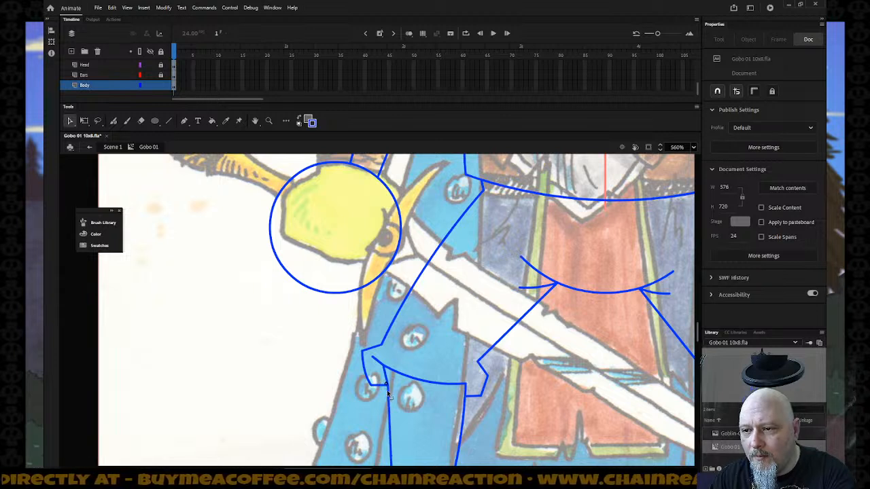
key(ctrl+z)
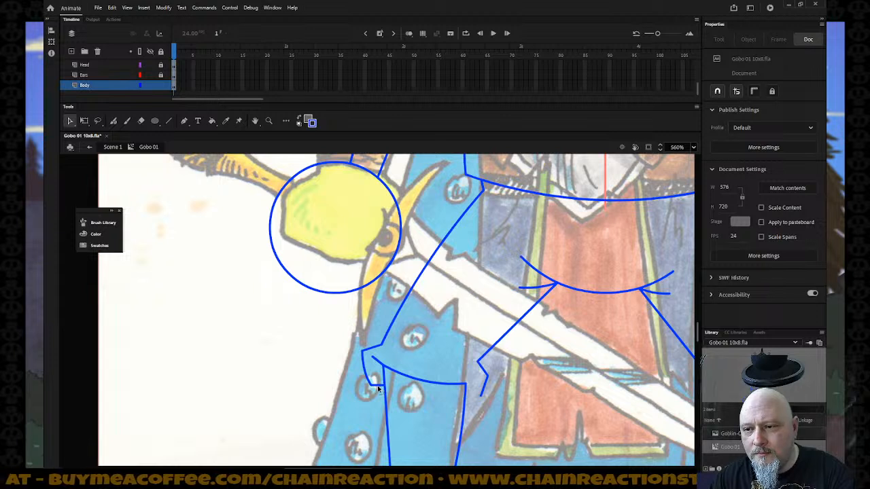
click(377, 385)
key(Delete)
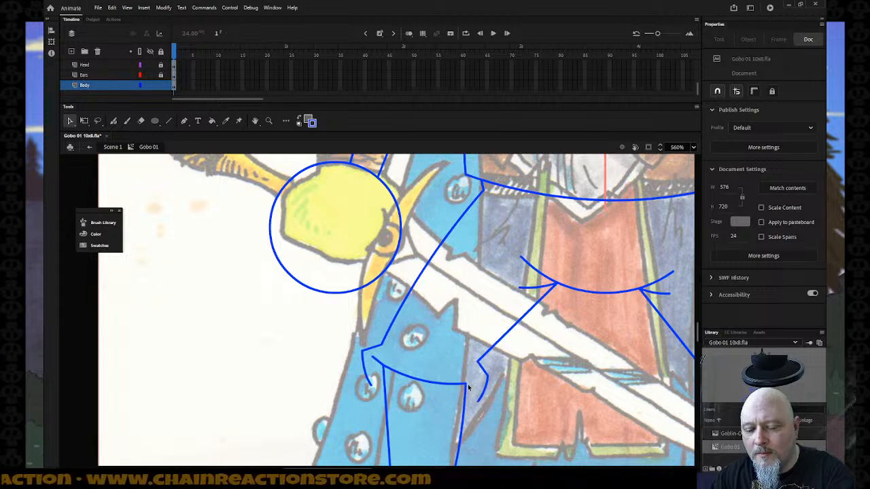
- Extend the sword-side knee curve inward and close the kneecap's underside with a line, removing its middle part between the shin lines
key(n)
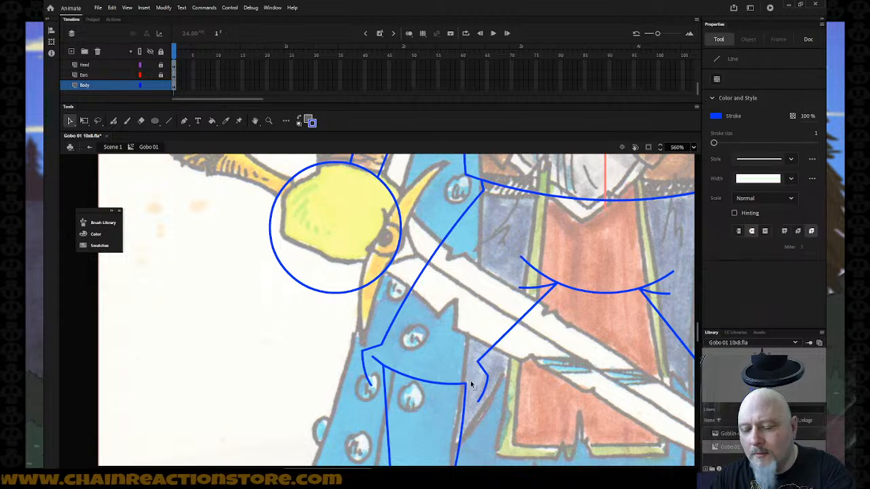
drag(477, 383, 465, 385)
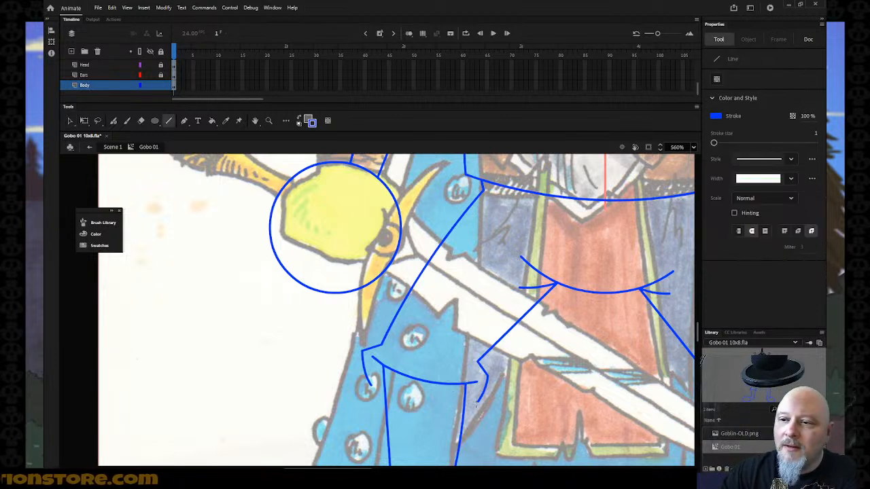
drag(370, 386, 477, 406)
key(v)
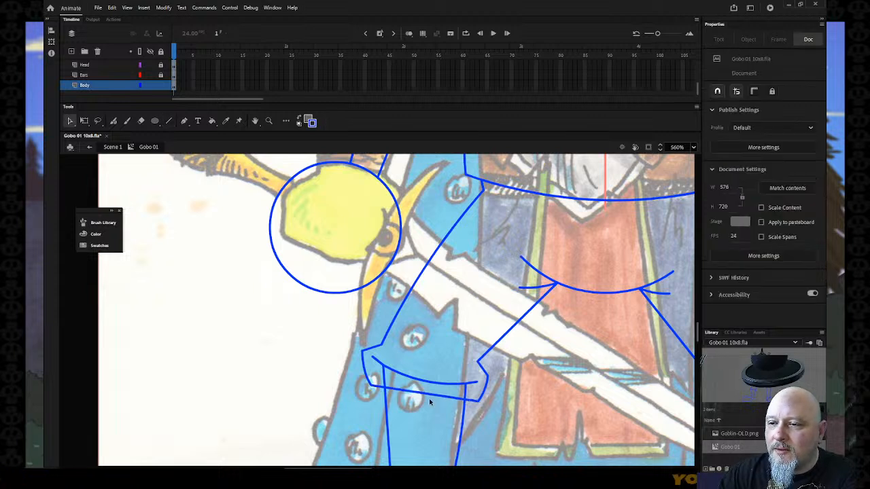
click(429, 396)
key(Delete)
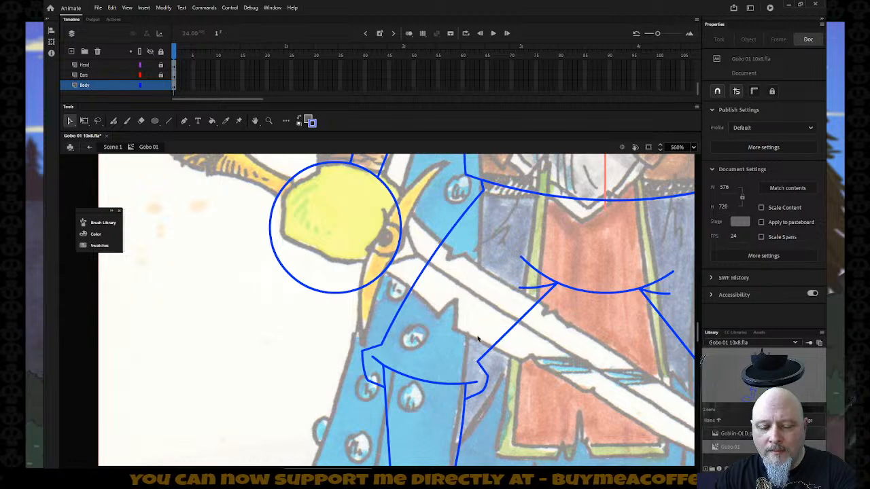
- Trim the sword-side knee curve's ends, bend it into an upward arch and add short extensions past both shin lines
key(z)
alt+click(476, 356)
alt+click(476, 356)
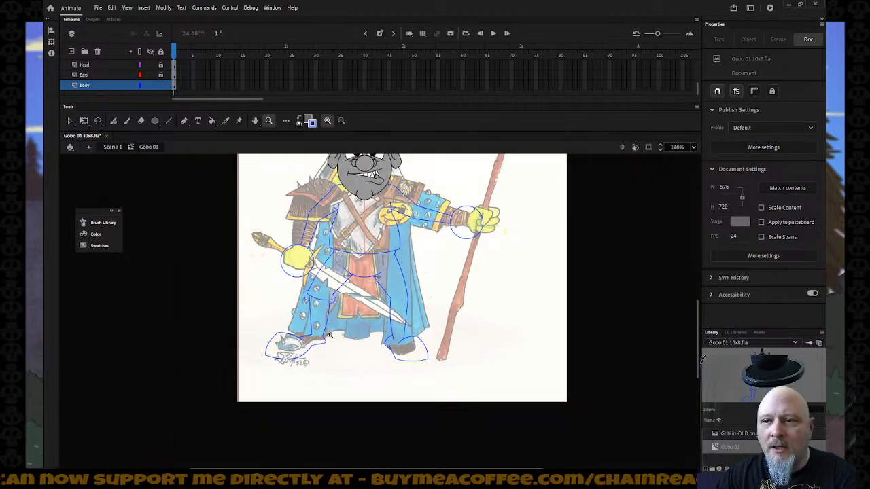
drag(278, 278, 370, 360)
click(70, 121)
click(323, 231)
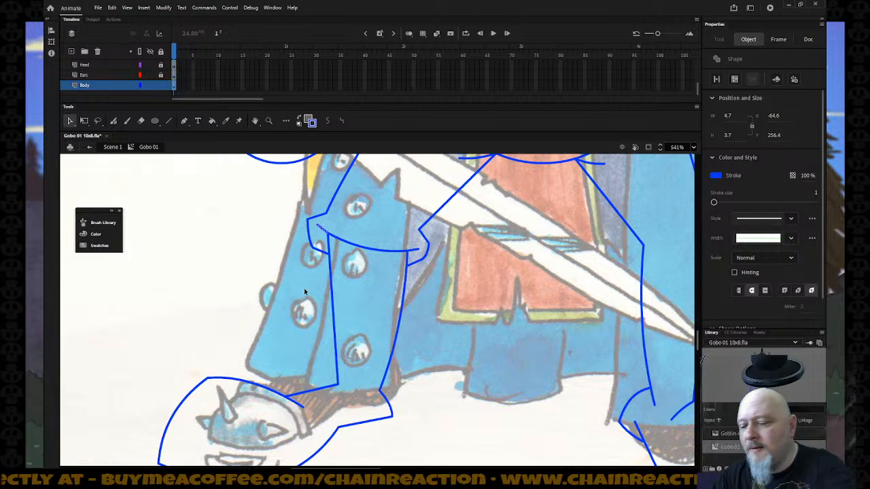
click(369, 278)
drag(375, 250, 380, 236)
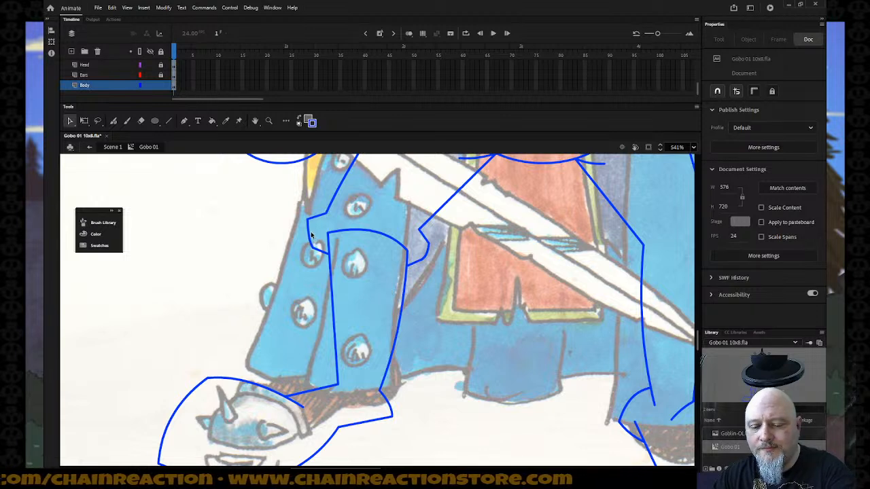
key(n)
drag(316, 236, 328, 232)
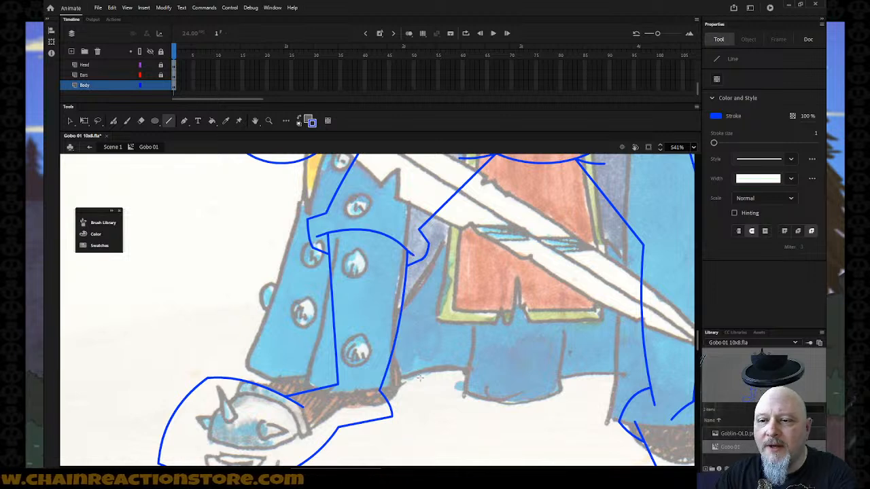
- Draw a line across the staff-side knee between the leg's inner and outer corners and bend it slightly upward
scroll(358, 465, right, 6)
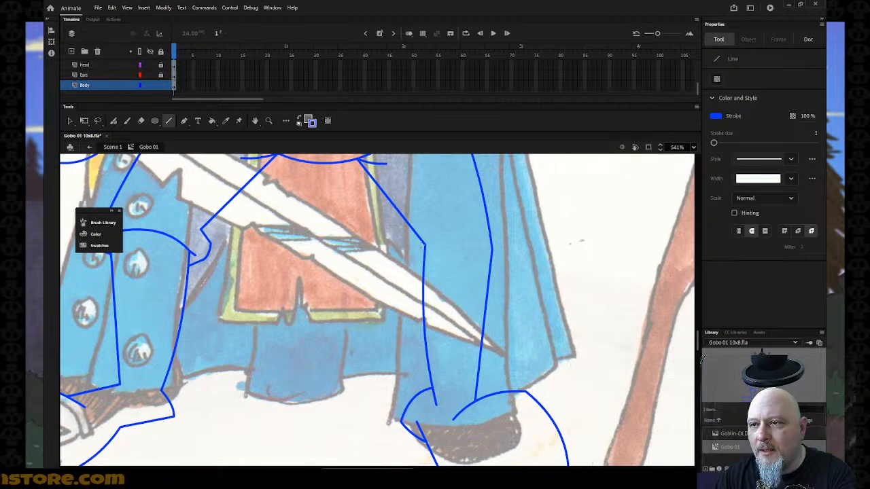
drag(425, 244, 492, 249)
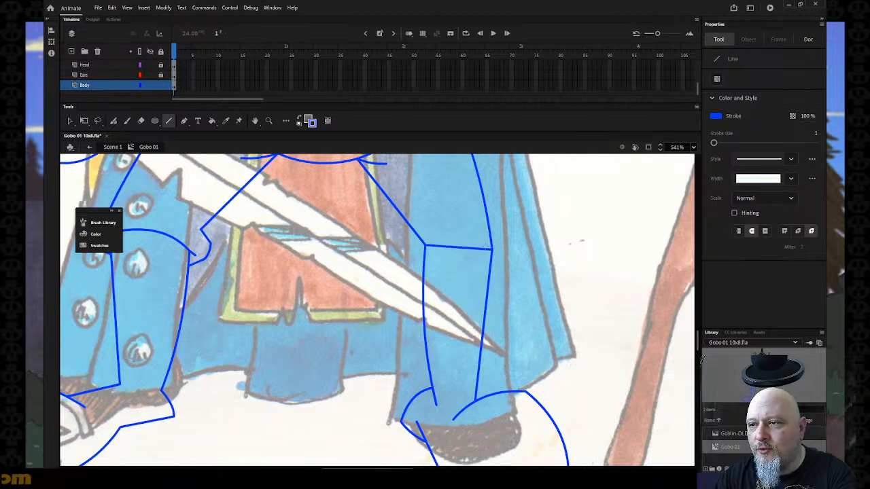
key(v)
click(464, 248)
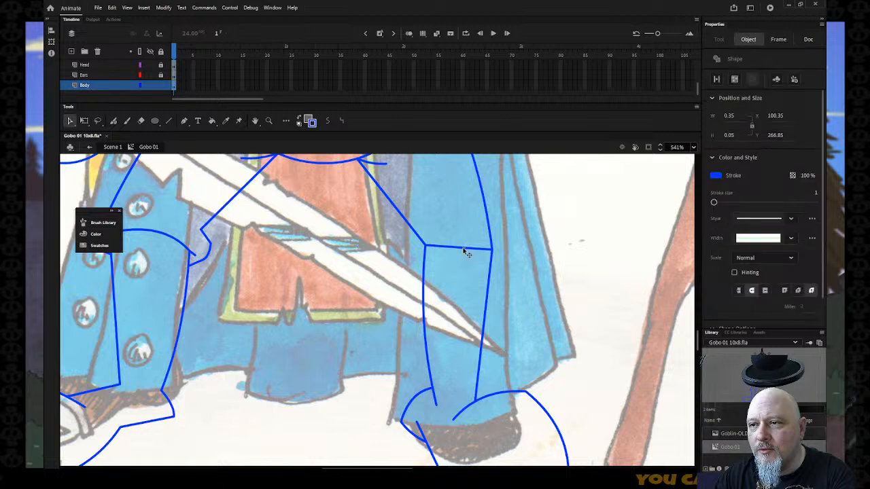
click(465, 253)
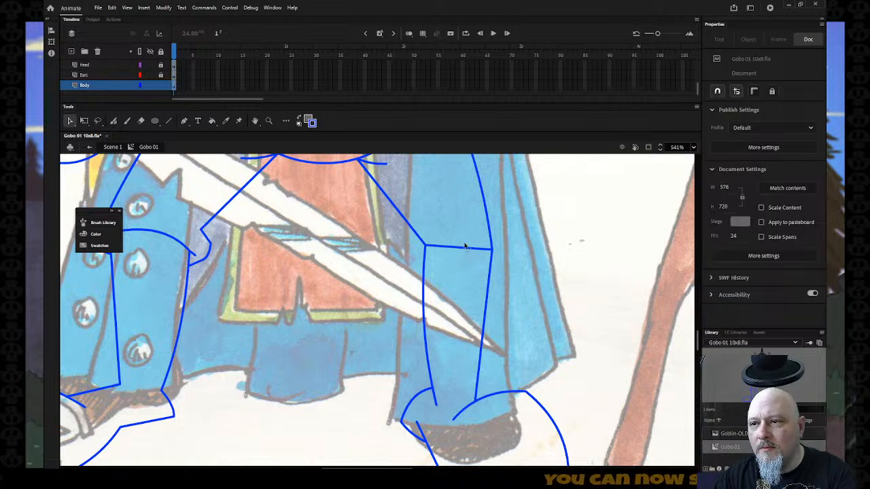
drag(465, 249, 465, 244)
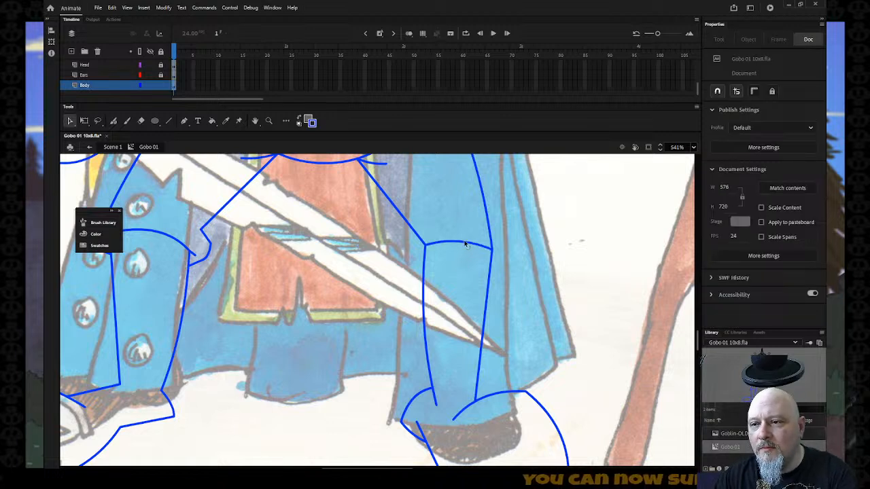
- Replace the staff-side inner thigh line with straight segments from the crotch around a protruding kneecap corner to the shin
click(414, 232)
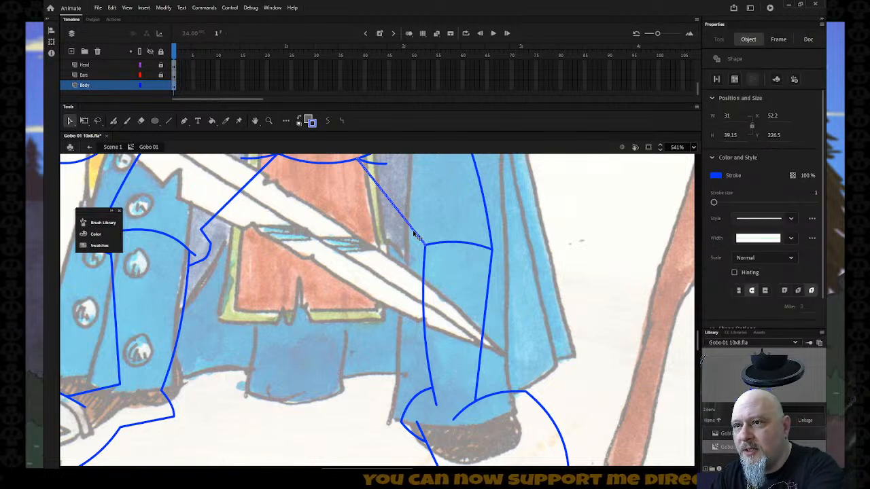
key(Delete)
key(n)
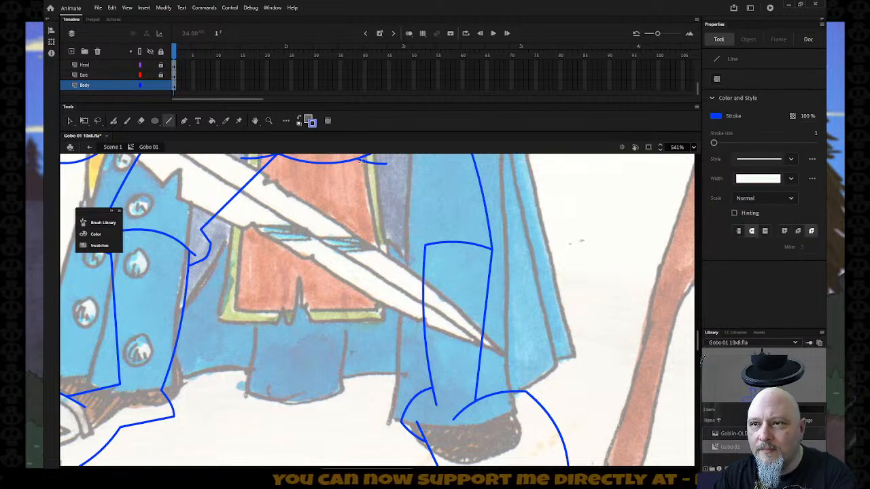
mouse_move(356, 160)
mouse_down()
mouse_move(414, 235)
mouse_move(407, 252)
mouse_move(424, 284)
mouse_move(423, 265)
mouse_up()
scroll(489, 254, up, 3)
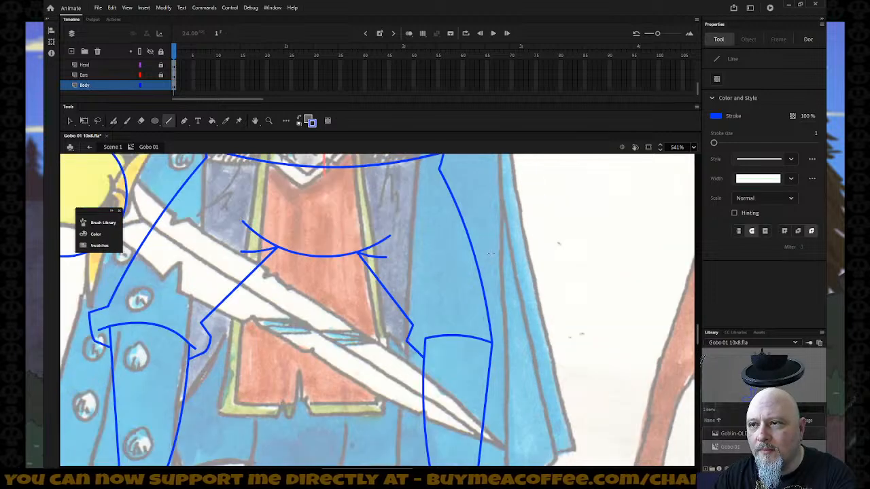
key(v)
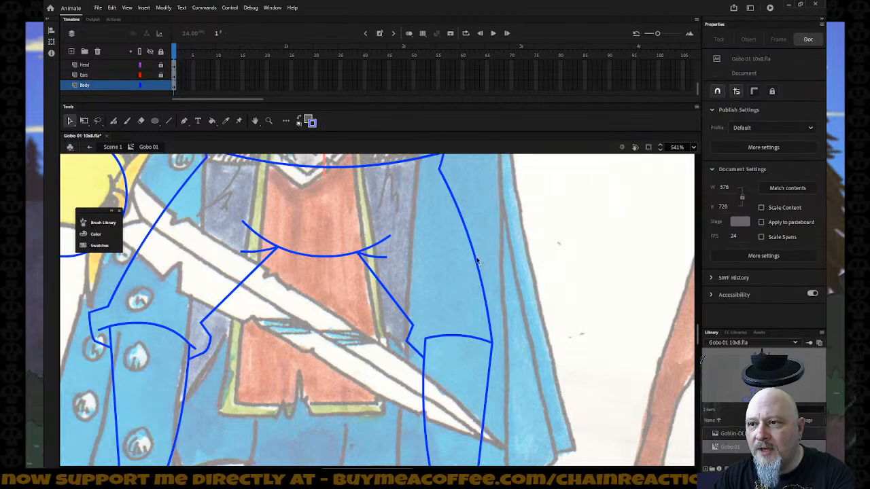
- Replace the staff-side curved outer thigh line with straight segments from the hip around a protruding kneecap to the shin
click(478, 263)
key(Delete)
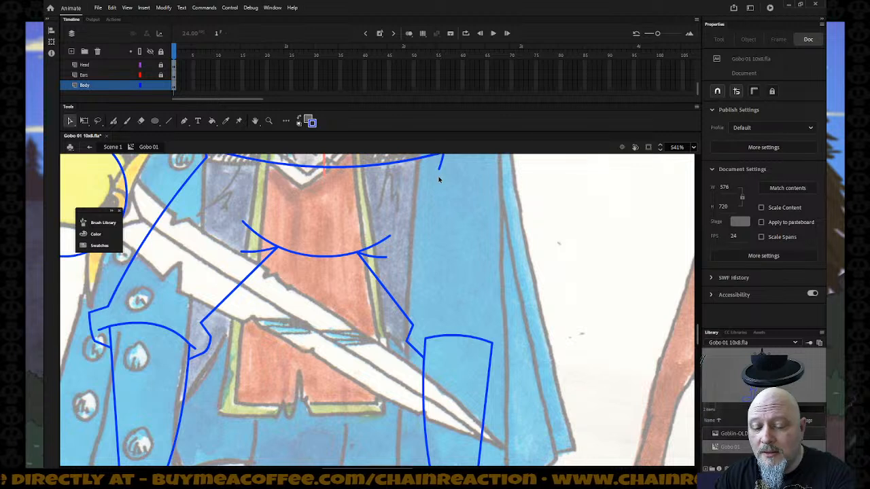
key(n)
mouse_move(441, 168)
mouse_down()
mouse_move(484, 231)
mouse_move(510, 332)
mouse_move(500, 323)
mouse_move(514, 335)
mouse_move(515, 357)
mouse_move(492, 352)
mouse_up()
key(v)
- Extend the staff-side knee arch with short lines past the shin and curve the kneecap's sides into rounded shapes
key(n)
drag(418, 338, 425, 337)
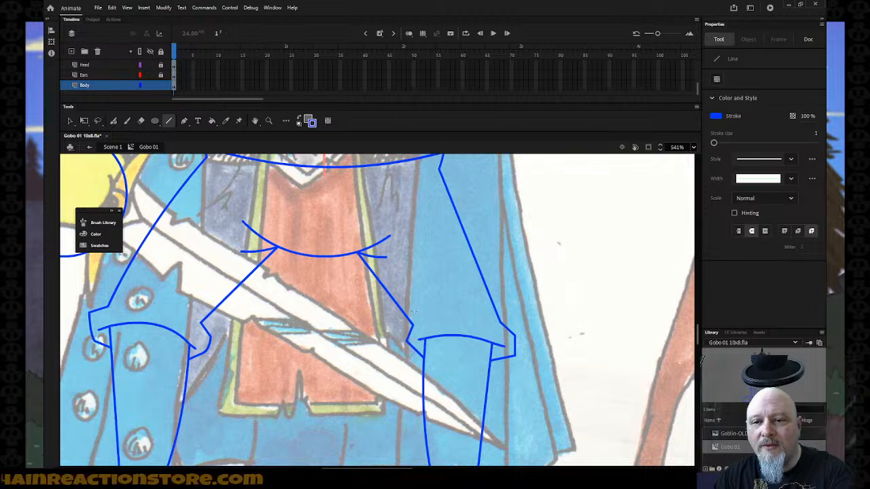
key(v)
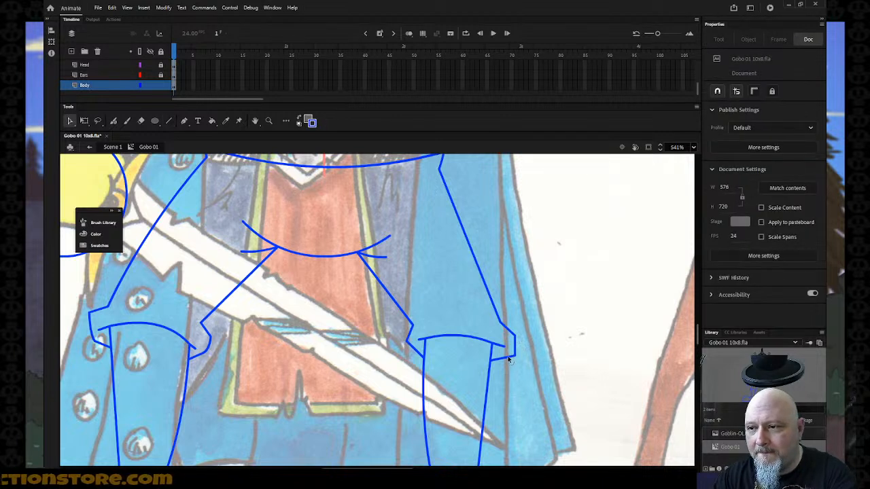
drag(506, 362, 516, 349)
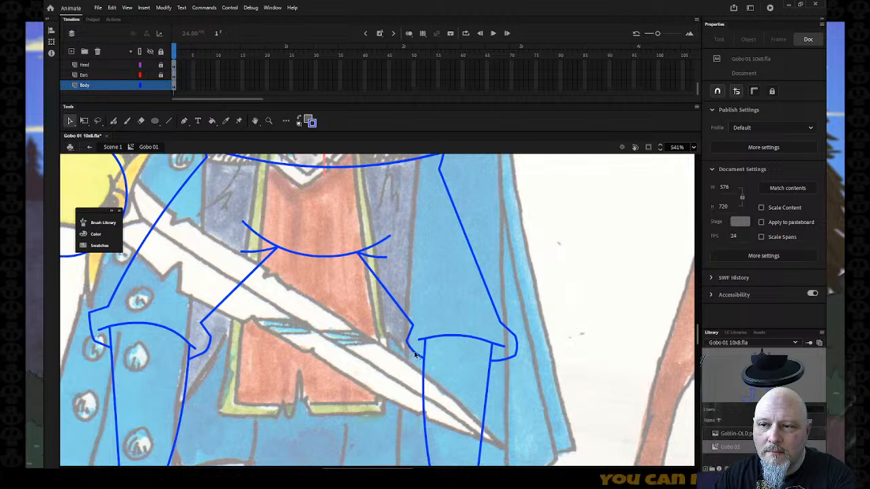
key(z)
alt+click(433, 372)
alt+click(431, 372)
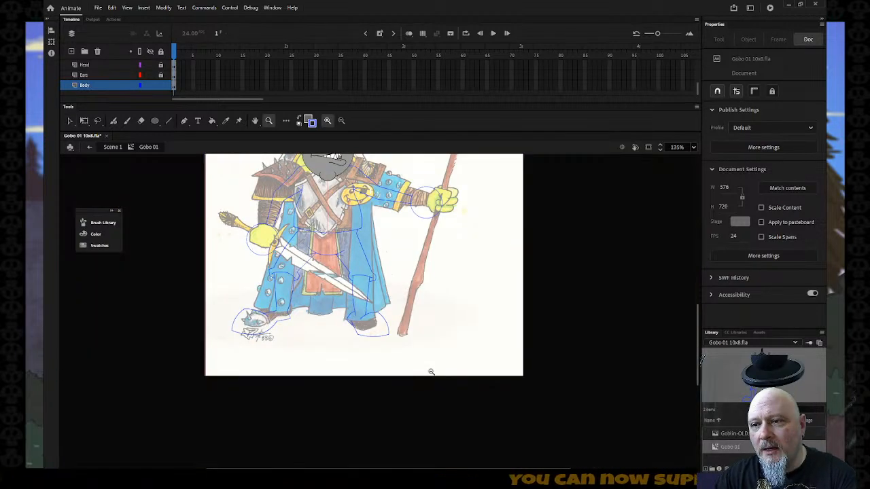
drag(327, 266, 411, 351)
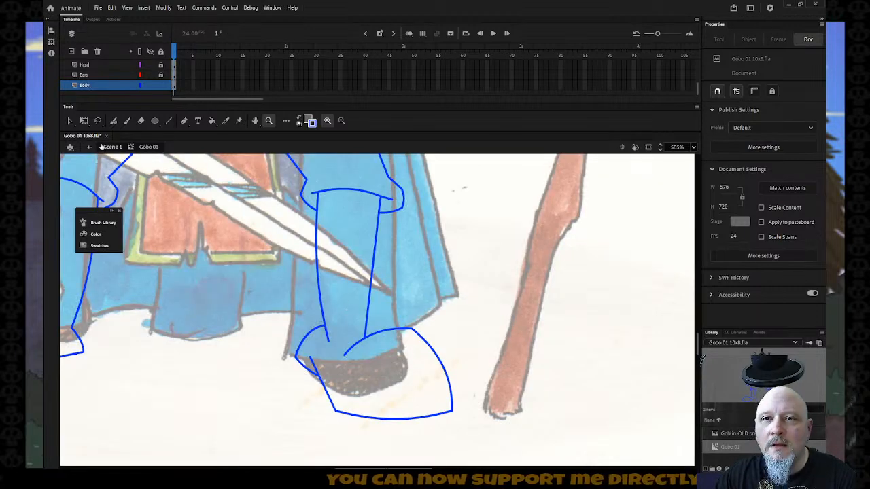
- Widen the staff-side shin by nudging its inner and outer side lines slightly apart
click(70, 121)
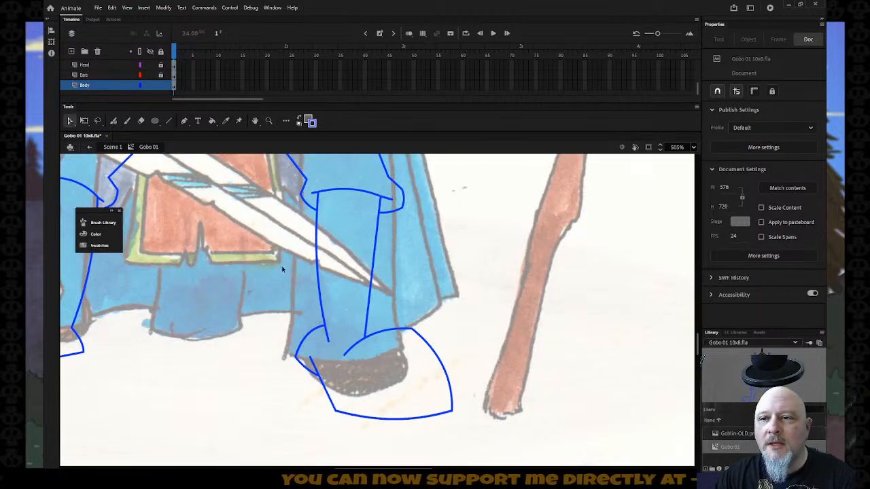
click(321, 287)
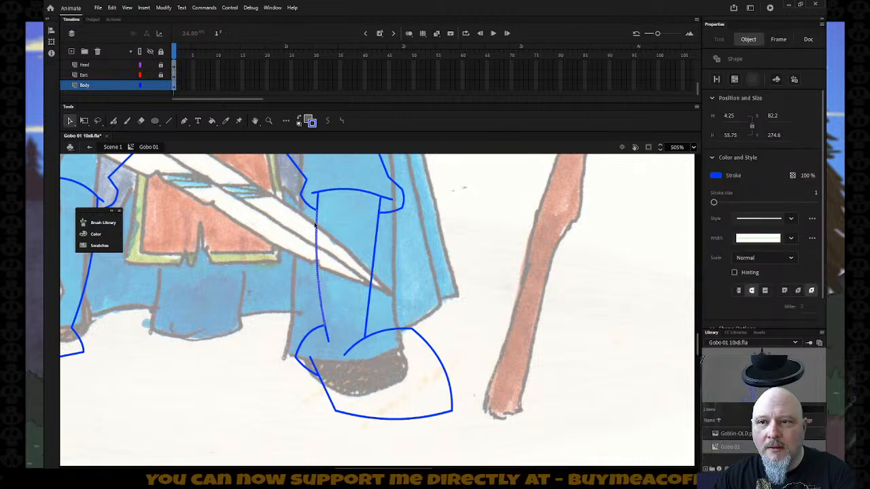
drag(318, 202, 322, 226)
drag(328, 336, 329, 342)
key(Left)
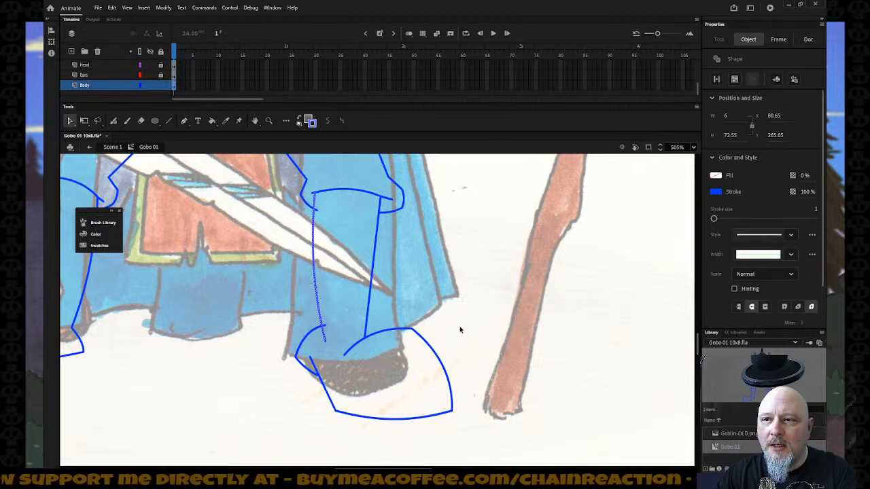
click(381, 207)
click(378, 236)
key(Right)
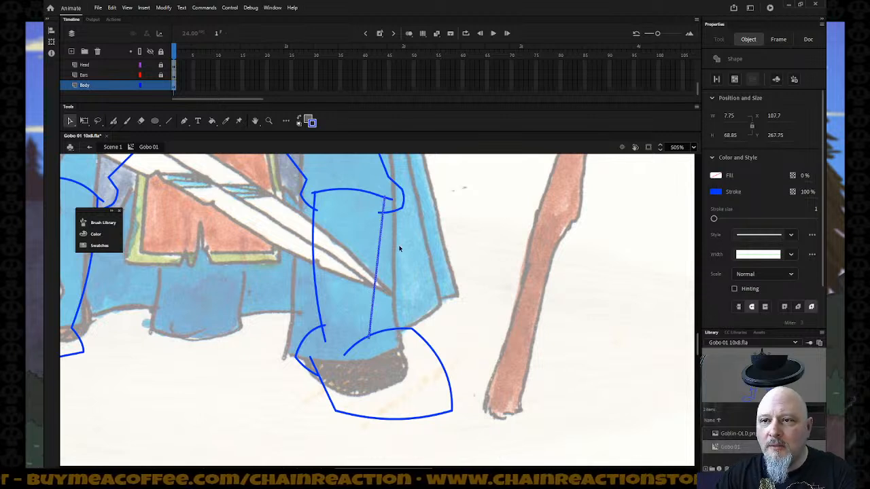
click(400, 249)
- Trim the overhanging line ends where the staff-side shin meets the kneecap and the foot
click(381, 216)
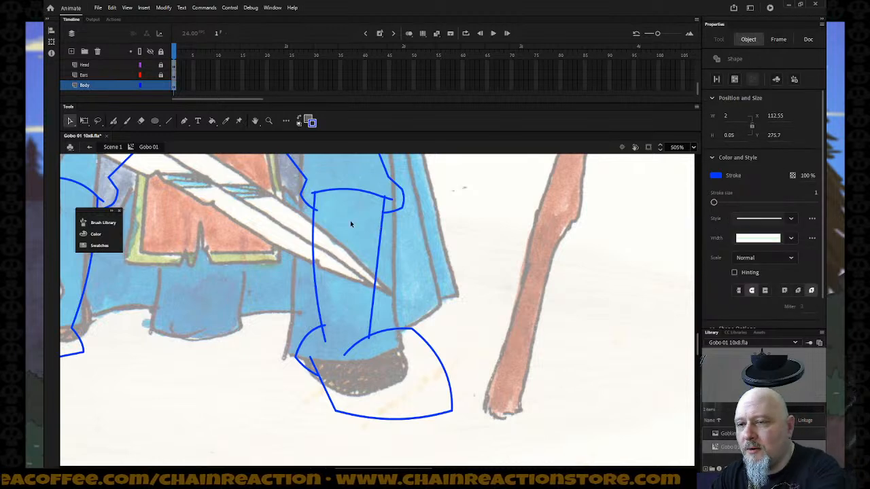
click(378, 228)
click(315, 216)
click(324, 325)
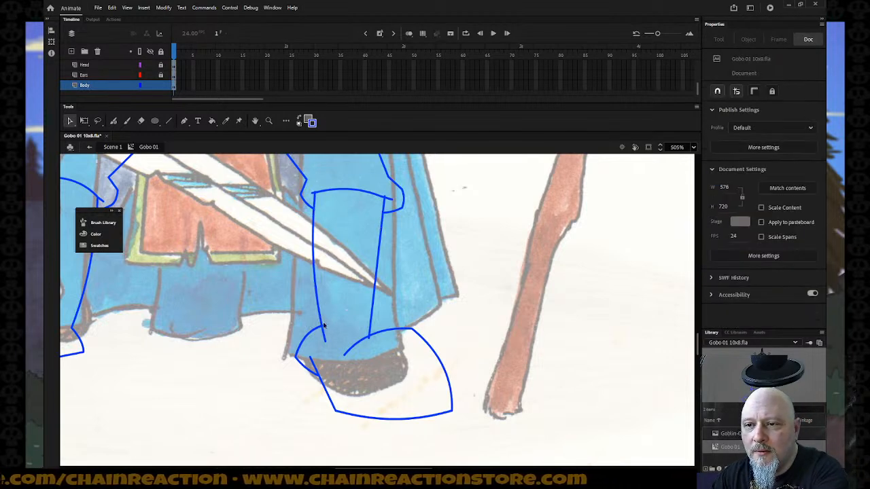
click(324, 329)
click(368, 344)
click(370, 340)
click(379, 291)
click(388, 199)
click(329, 202)
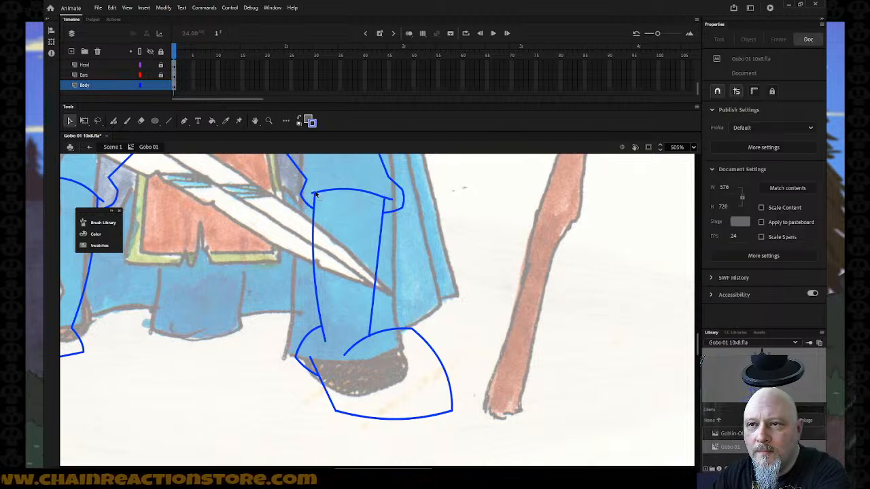
click(352, 219)
click(377, 242)
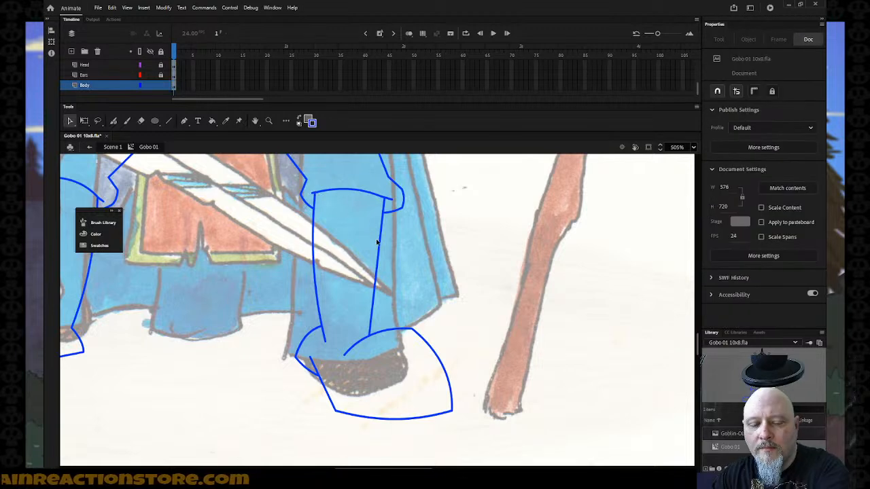
- Draw a short-sleeve hem line across each upper arm and bend both into curves
key(z)
alt+click(388, 286)
alt+click(385, 311)
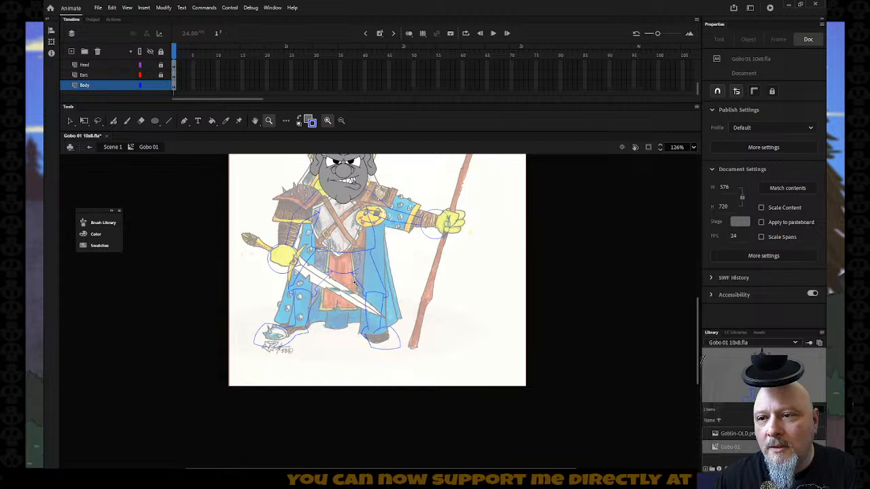
drag(275, 236, 428, 349)
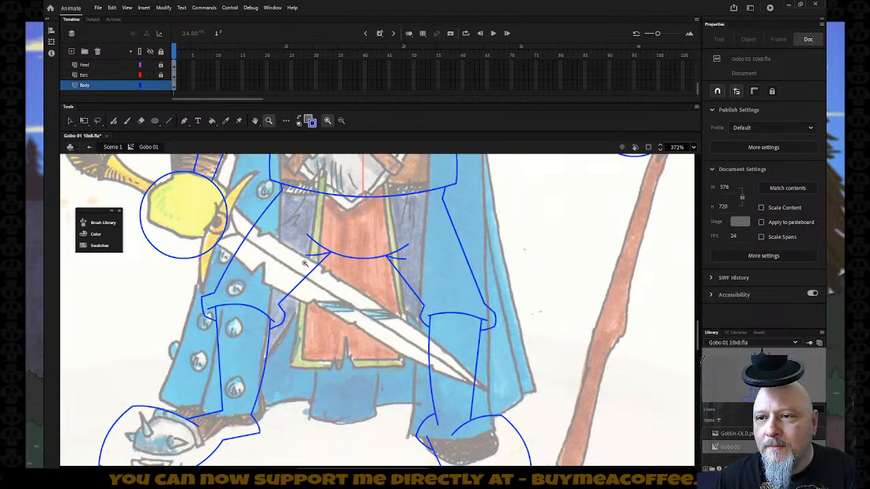
alt+click(351, 303)
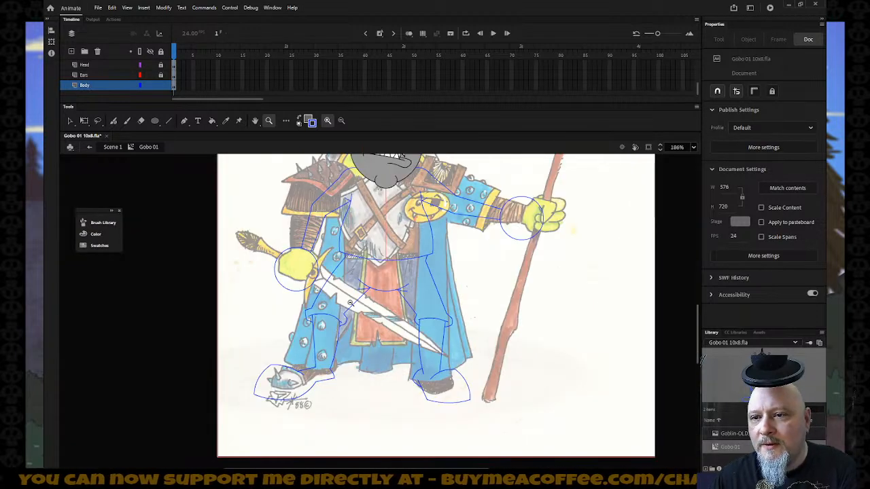
alt+click(350, 303)
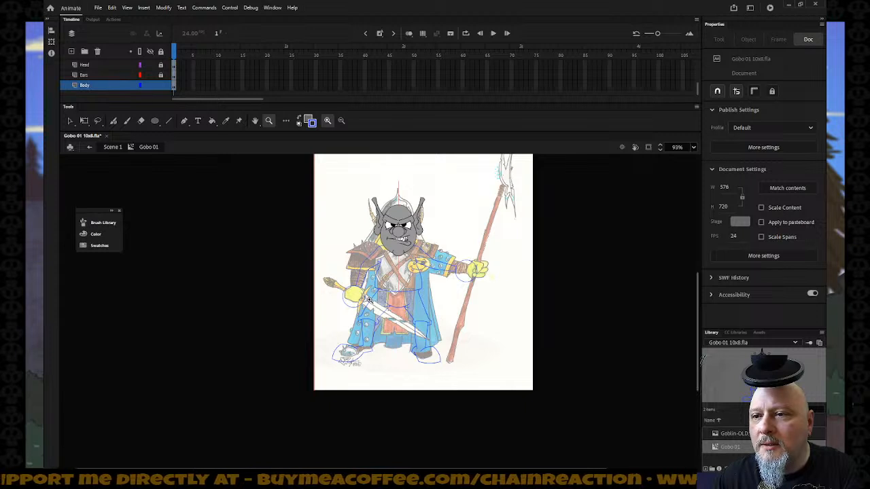
drag(320, 211, 501, 336)
click(169, 120)
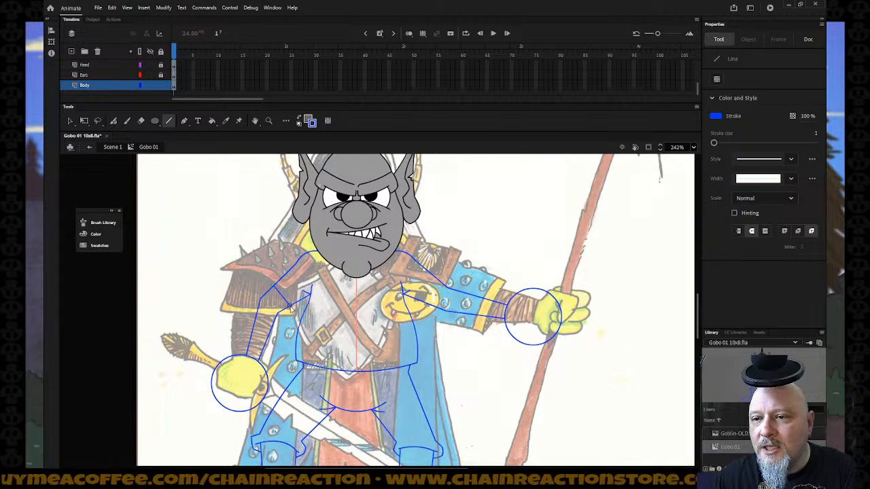
key(v)
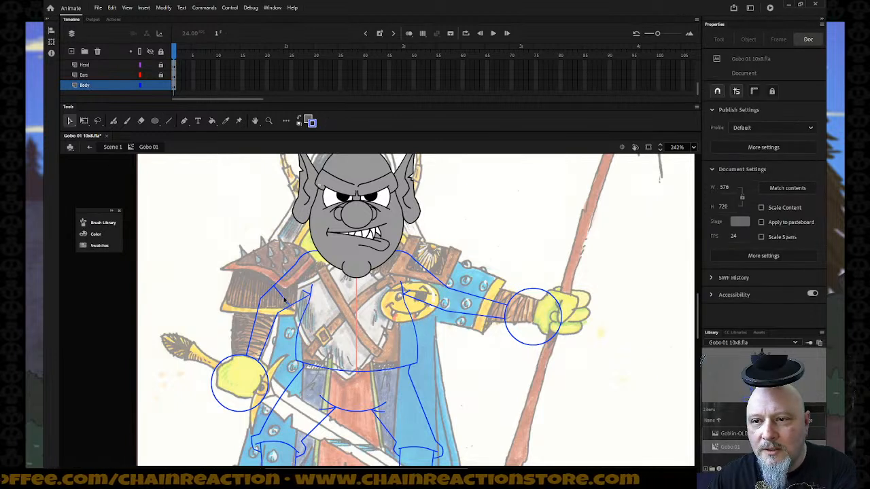
key(n)
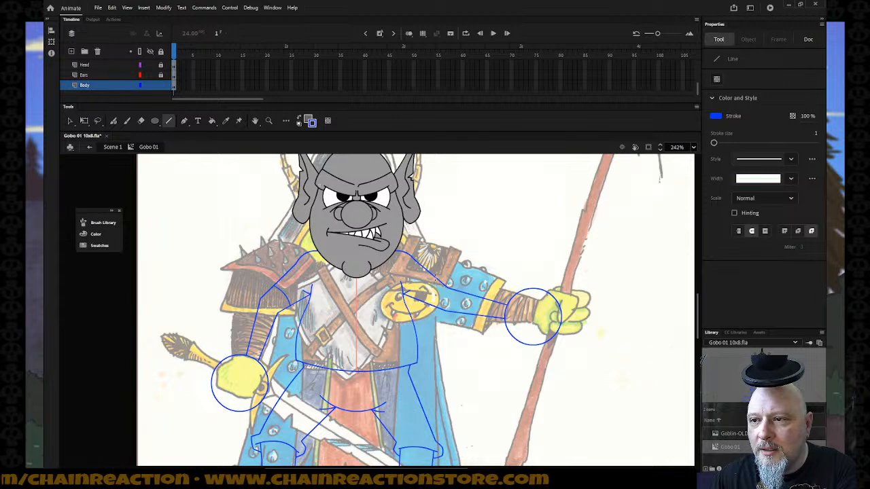
key(v)
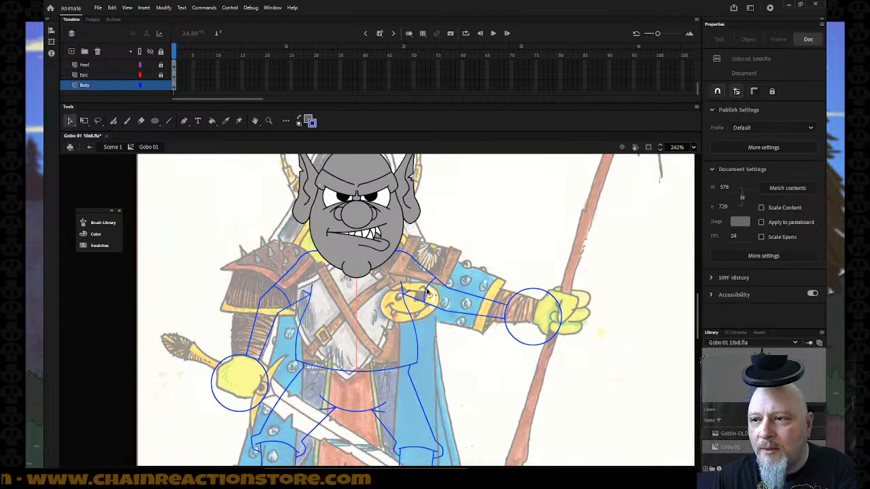
- Set the fill colour to black and fill both lower legs and feet as boots
scroll(439, 299, down, 3)
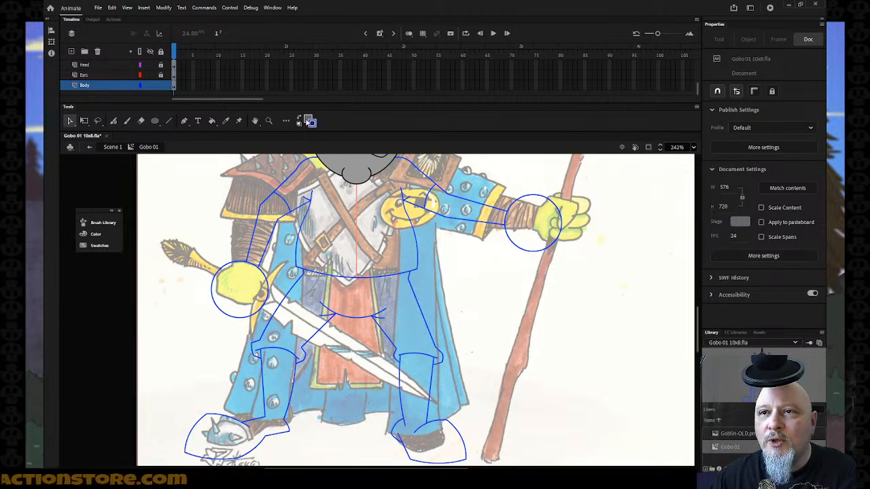
click(309, 121)
click(347, 147)
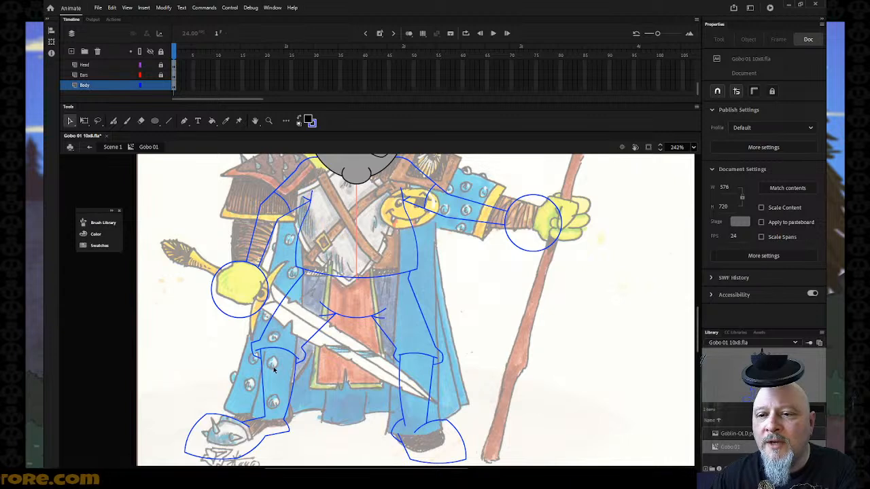
key(k)
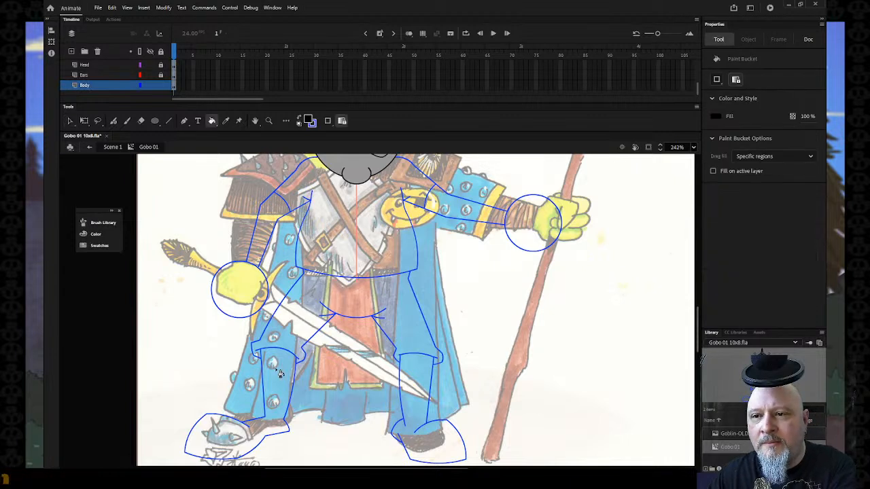
click(275, 370)
click(412, 397)
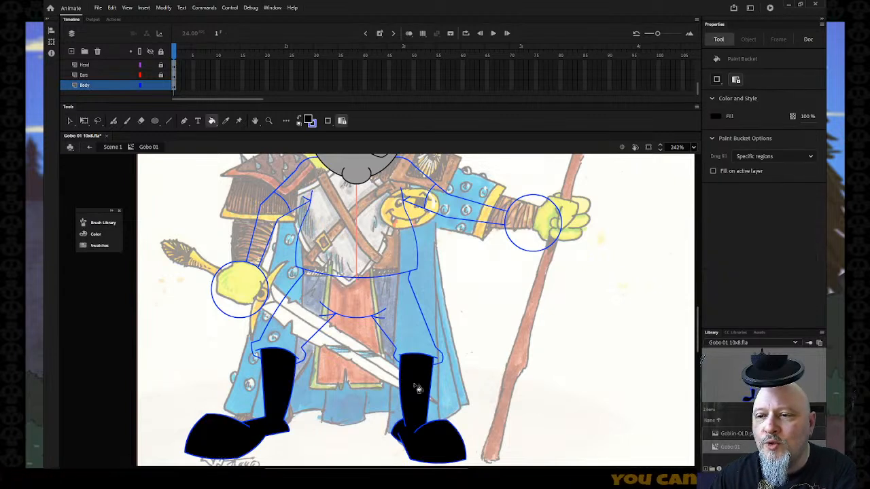
- Change the fill to dark grey and fill the trousers from the waist to the knees
click(311, 121)
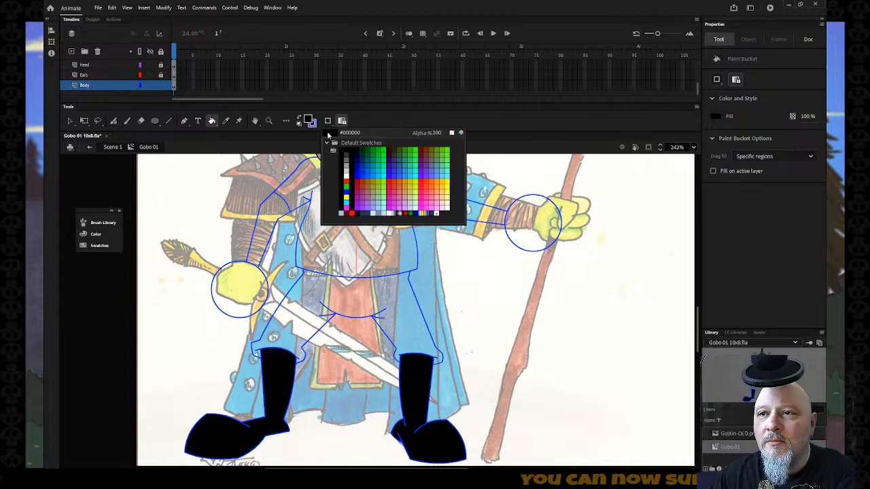
click(329, 134)
click(325, 296)
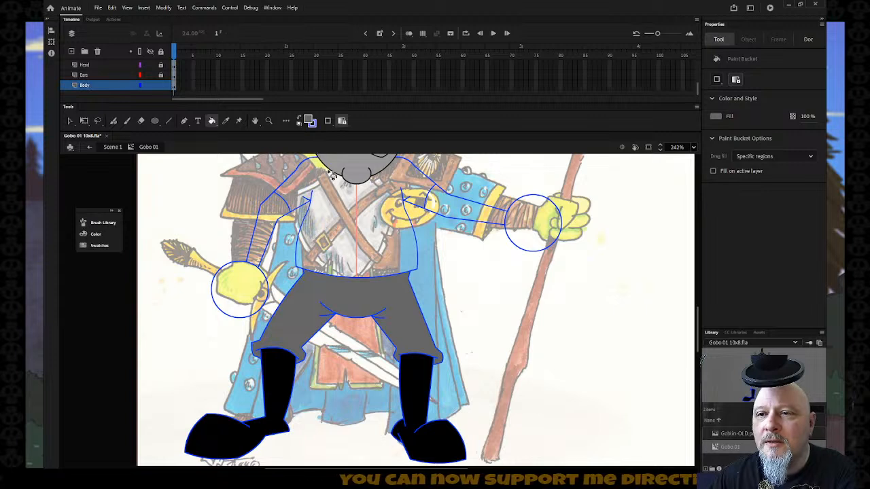
- Sample the grey of the goblin's face and fill the staff-side arm and both hand circles with it
key(i)
click(359, 170)
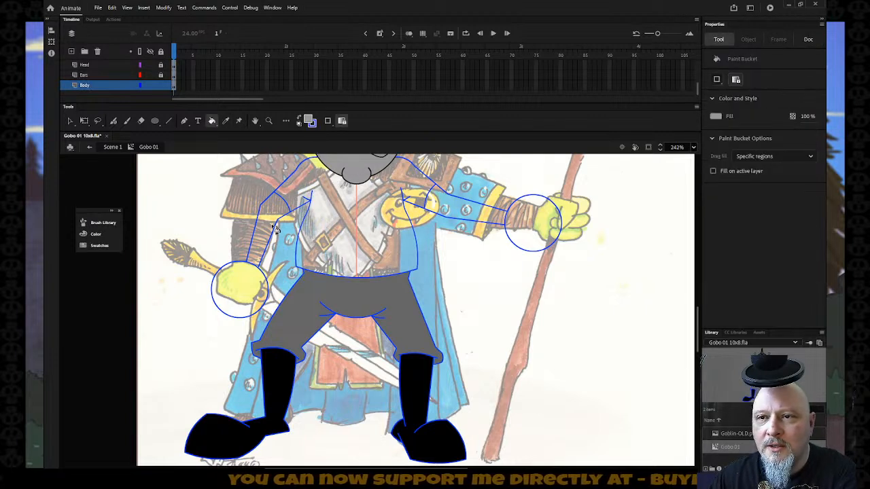
click(443, 208)
click(530, 231)
click(243, 287)
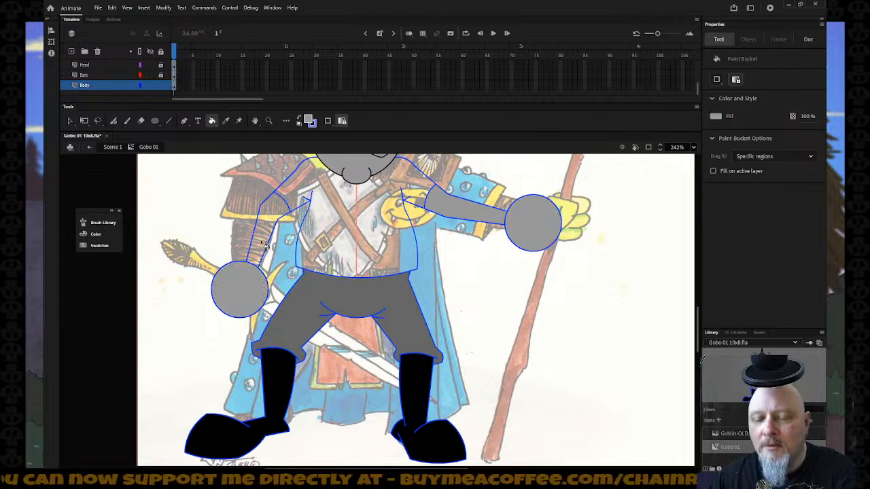
- Join the sword-side forearm's outer line to the hand circle and fill the bare arm with the face grey
key(z)
drag(214, 178, 329, 293)
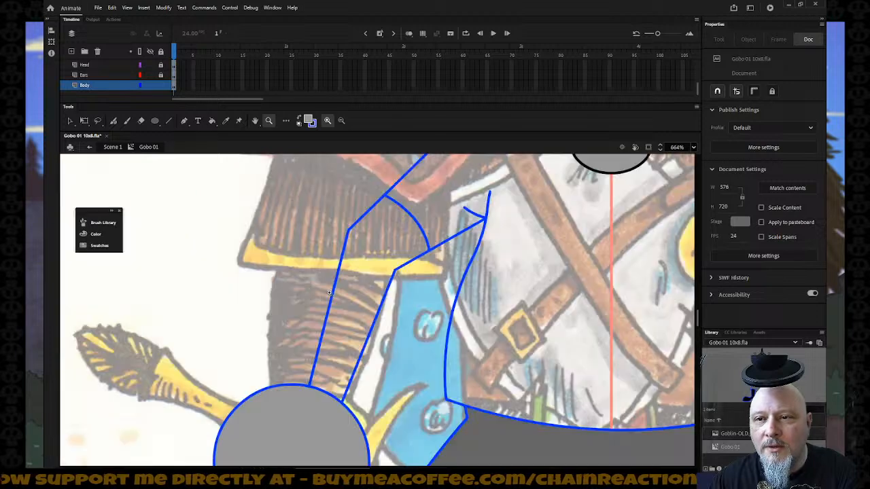
key(v)
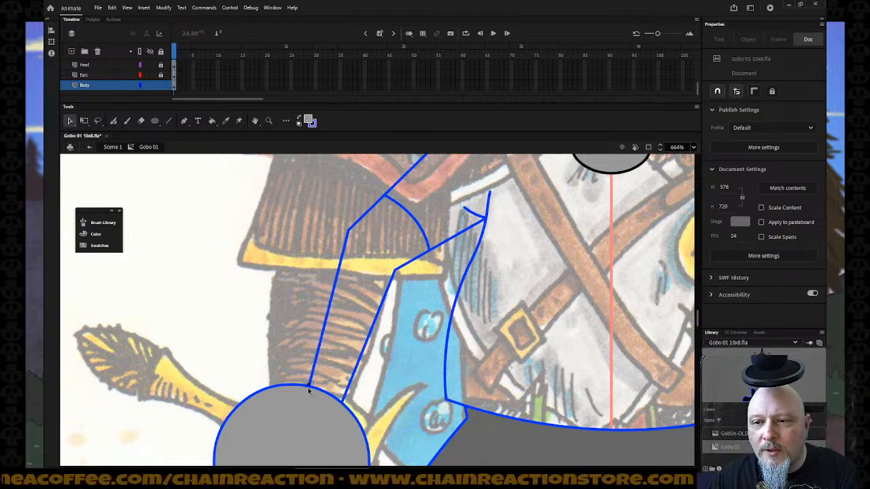
key(k)
click(341, 329)
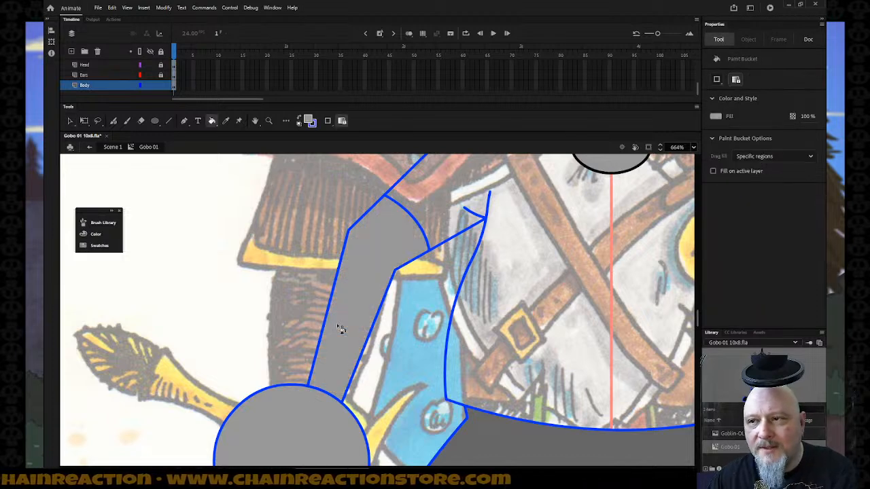
- Choose a light grey fill from the swatches and fill the torso and sleeves as a shirt
key(z)
alt+click(397, 352)
alt+click(399, 312)
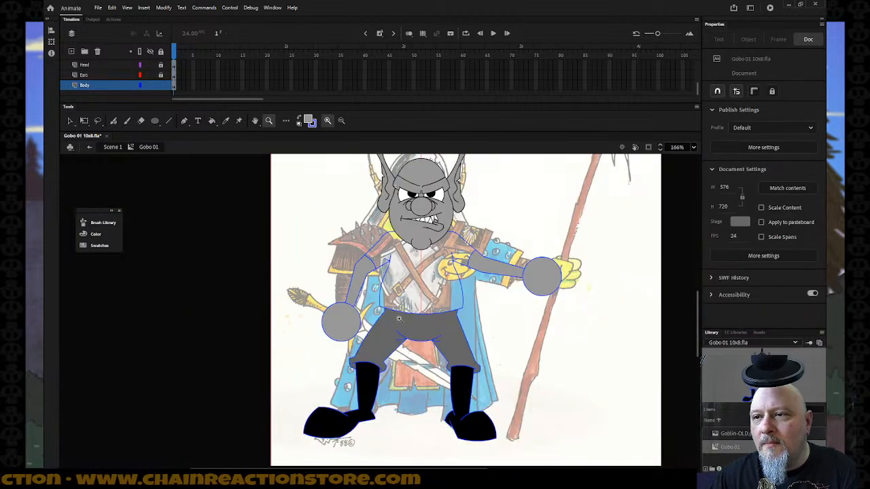
click(308, 118)
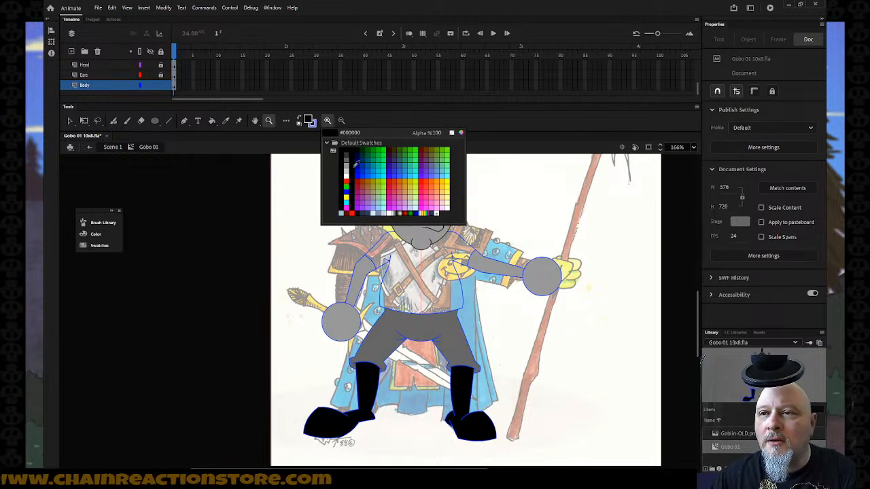
click(348, 162)
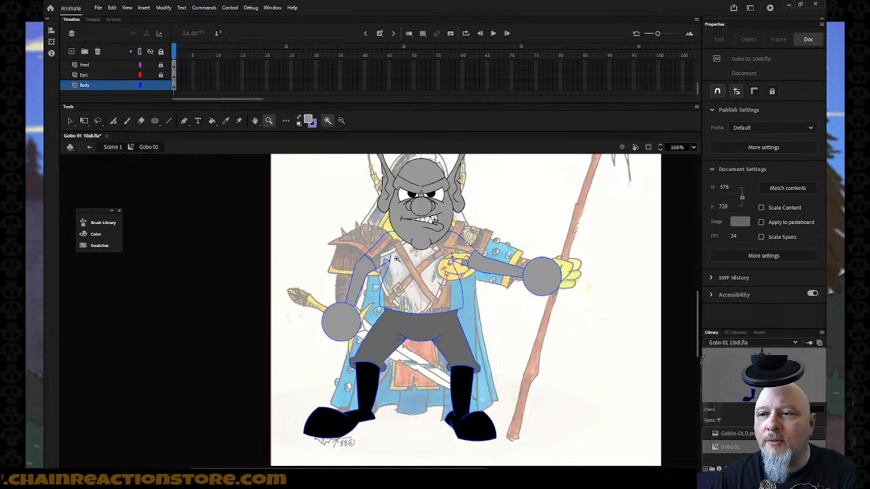
click(308, 121)
click(346, 173)
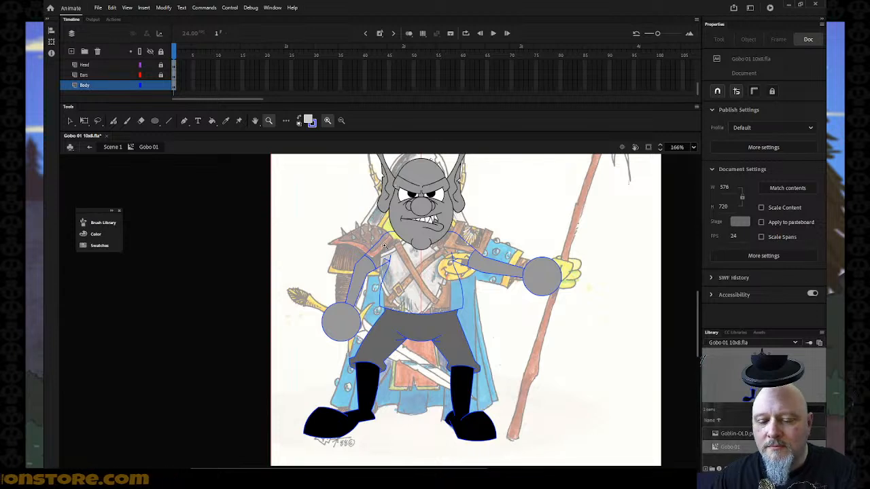
key(k)
click(395, 257)
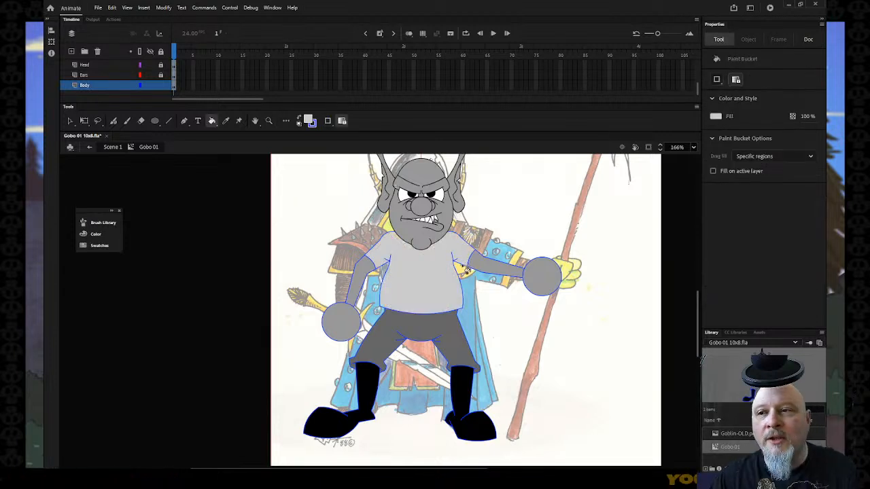
- Save the document and select all artwork on the Body layer
key(z)
alt+click(298, 333)
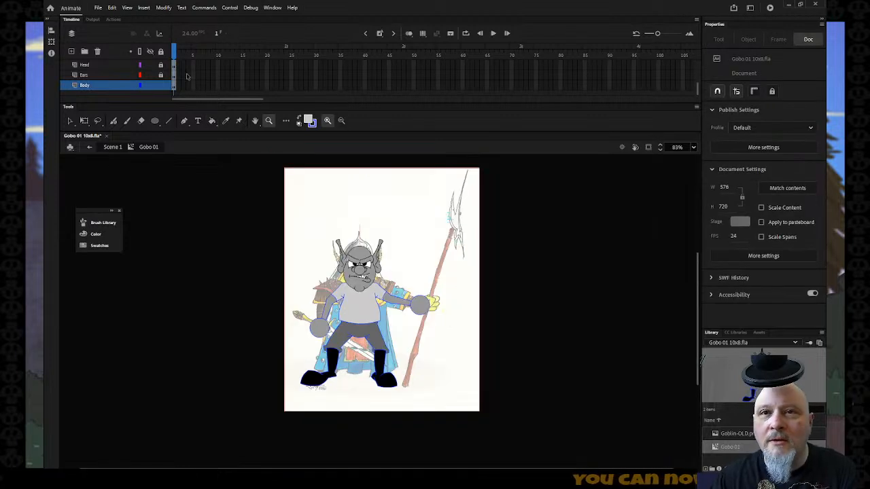
click(100, 8)
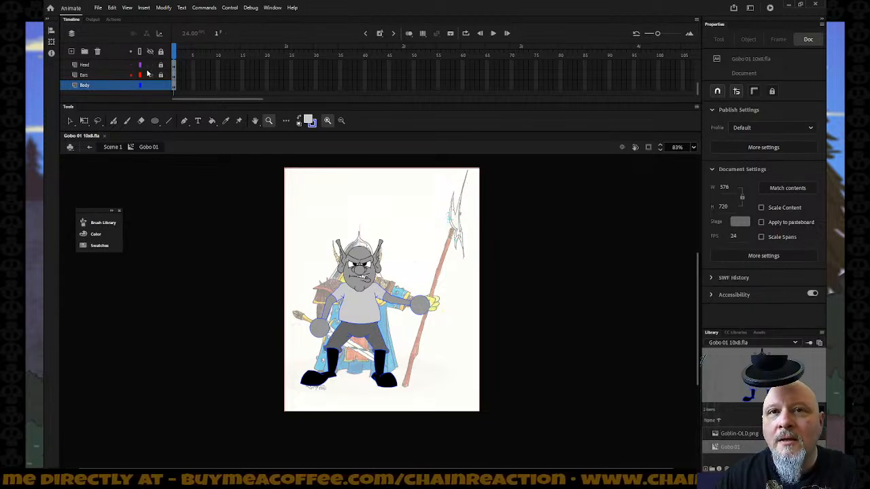
click(123, 87)
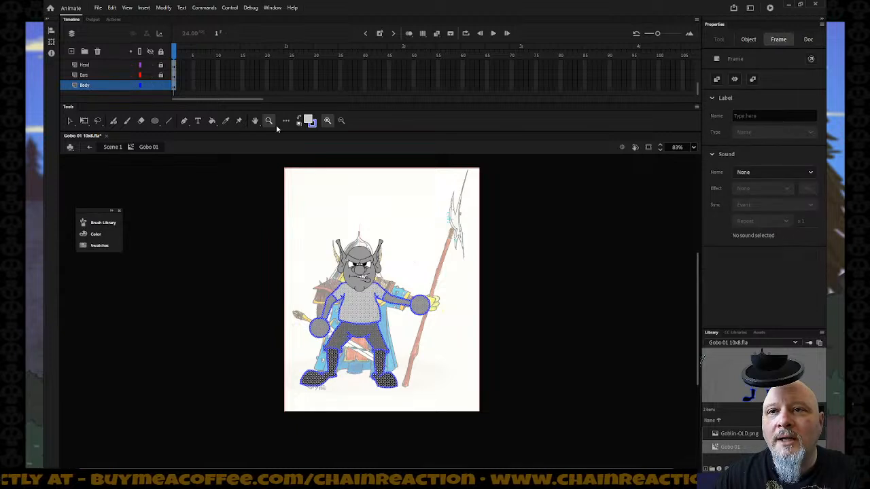
click(309, 120)
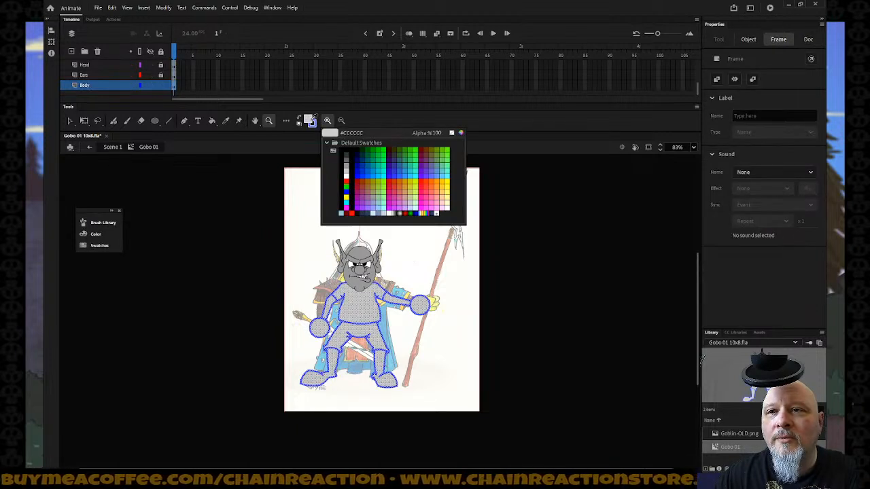
click(309, 120)
click(249, 164)
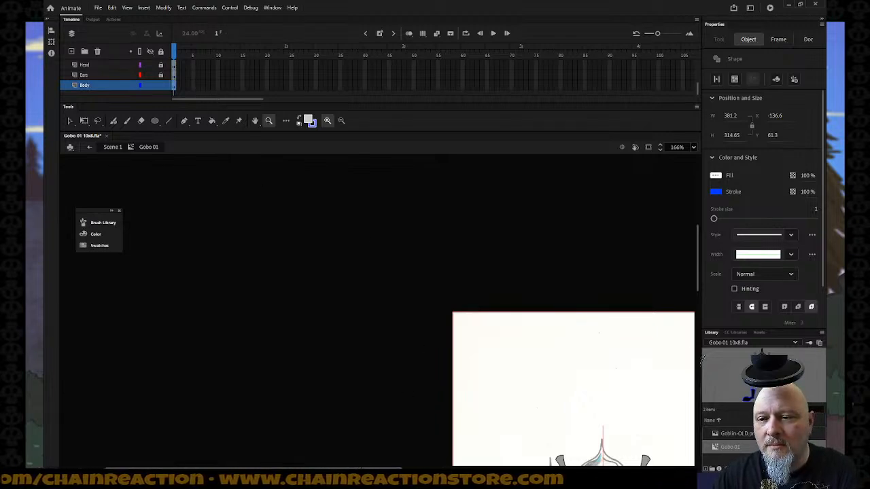
scroll(470, 454, right, 5)
scroll(469, 454, down, 6)
scroll(469, 392, up, 3)
scroll(420, 346, down, 2)
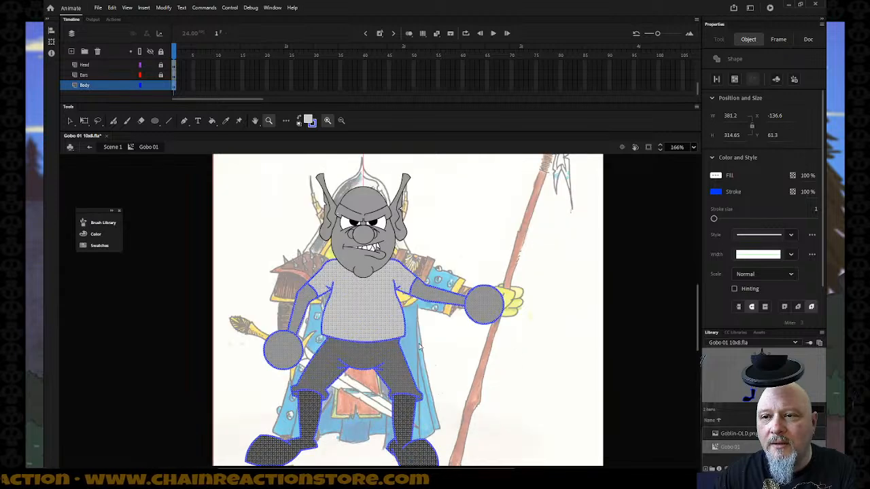
- Set the stroke colour of all selected Body layer artwork to black and clear the selection
click(314, 125)
click(346, 149)
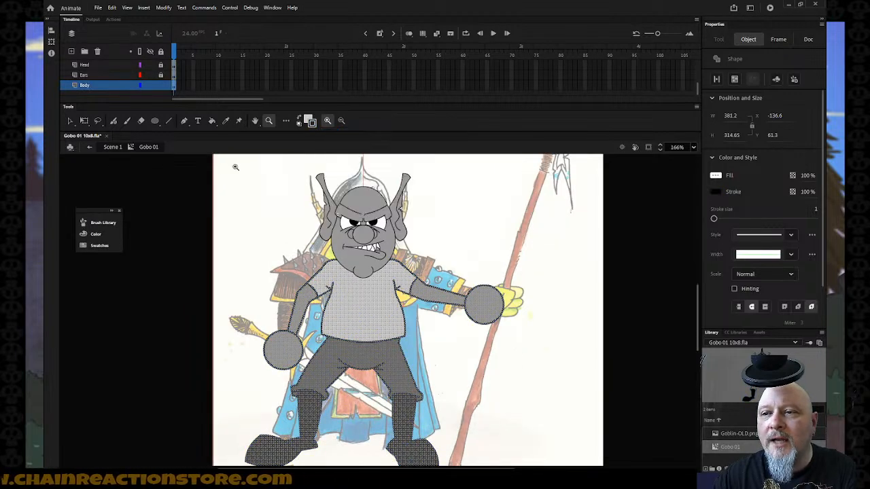
key(Escape)
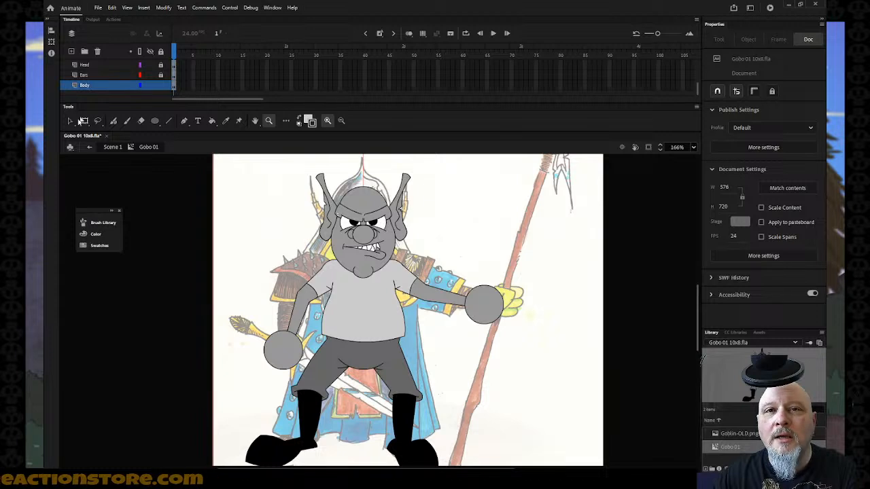
- Select both hand circles together, change only their outlines to blue, and deselect them
key(v)
click(287, 349)
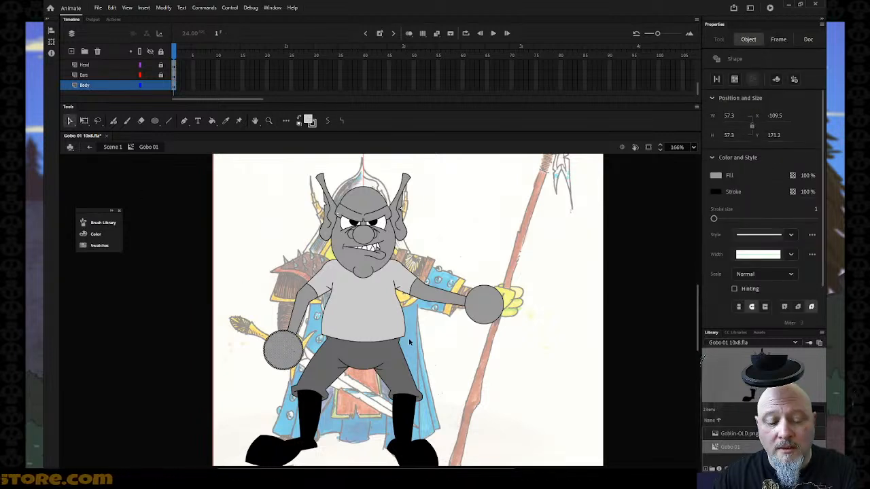
shift+click(477, 312)
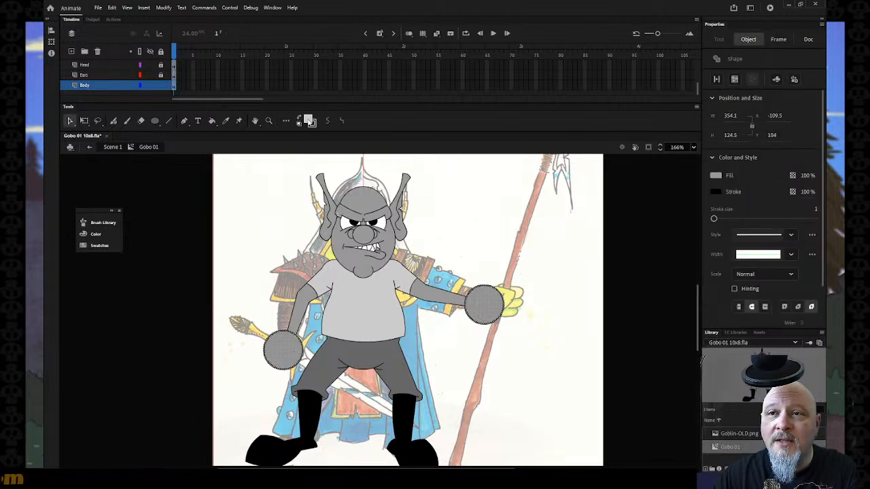
click(309, 121)
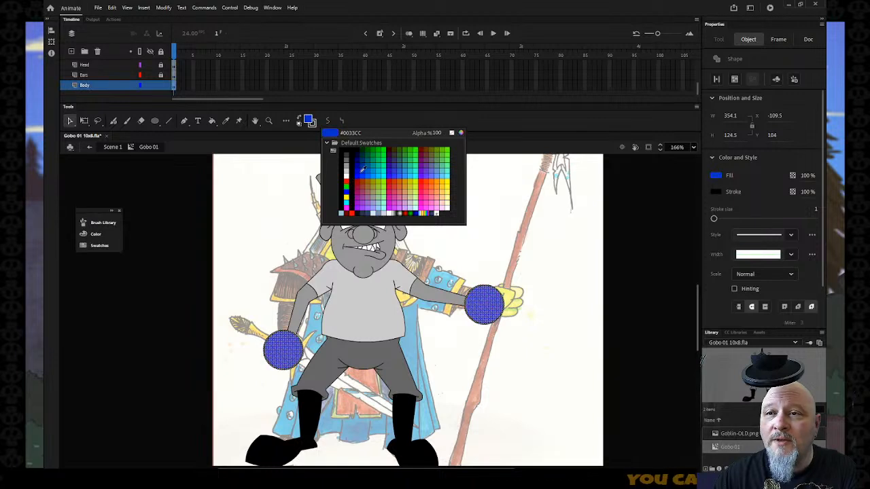
click(304, 143)
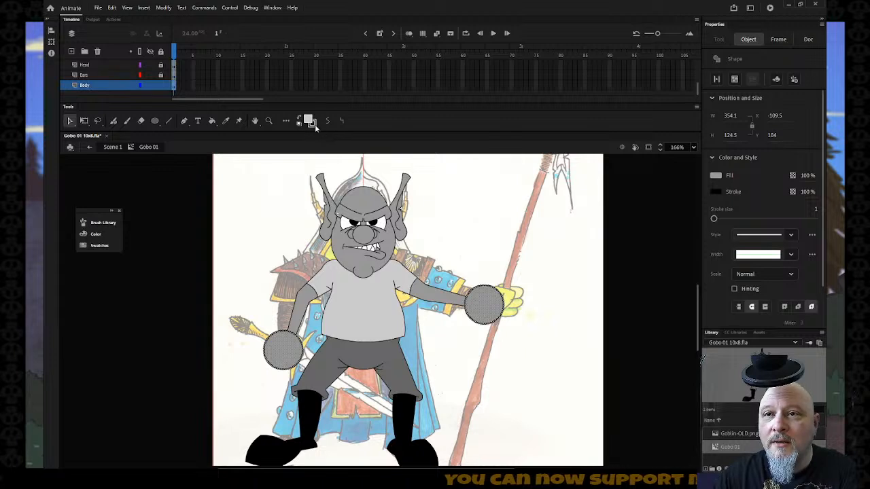
click(313, 122)
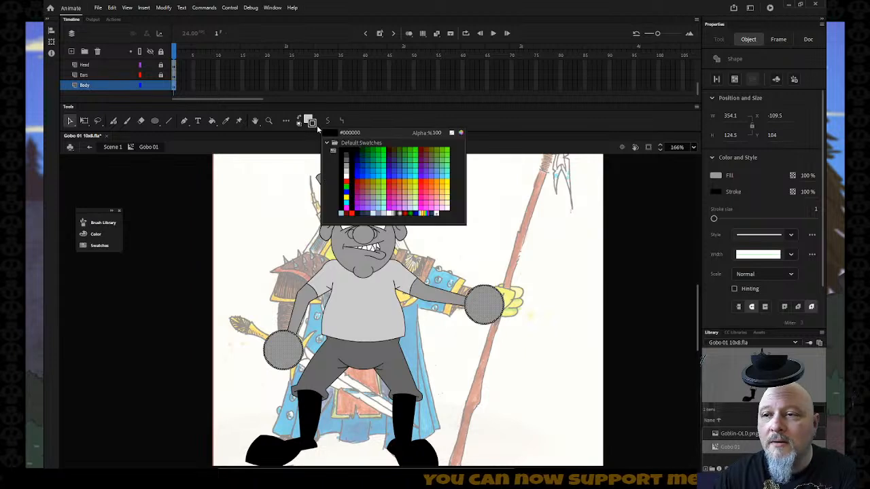
click(364, 172)
click(227, 200)
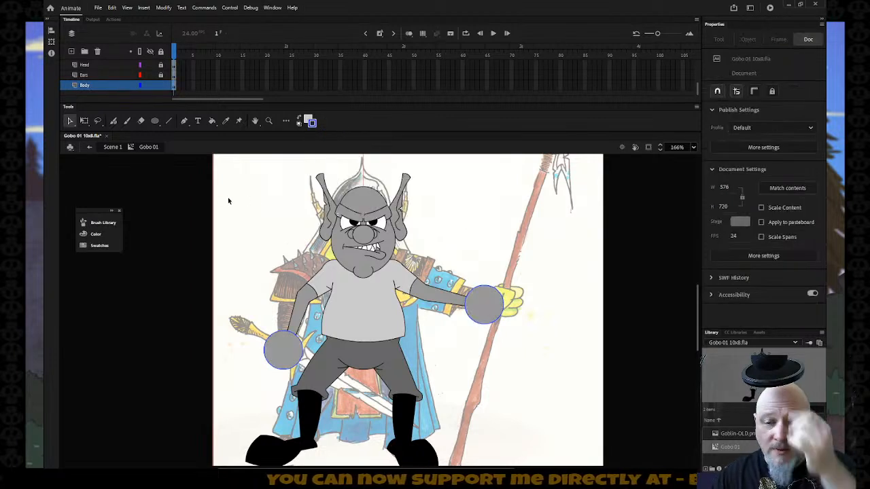
key(z)
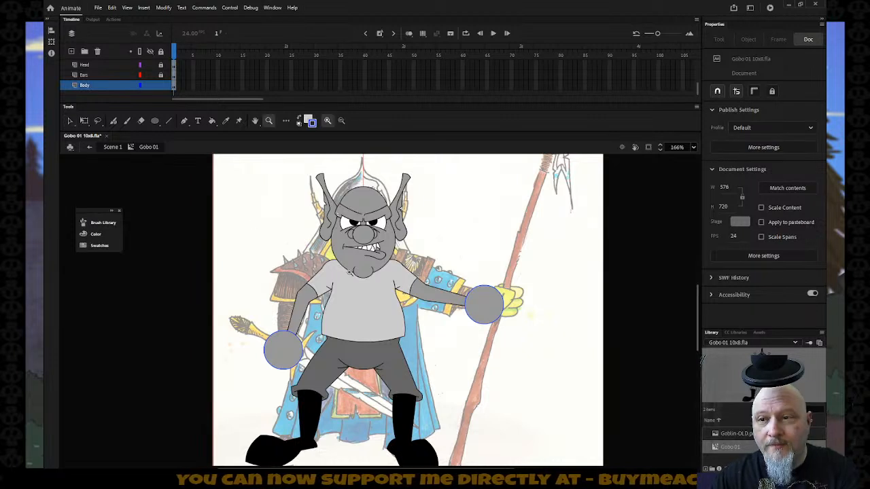
- Make the Helm layer visible on the goblin character
alt+click(349, 273)
drag(297, 240, 473, 446)
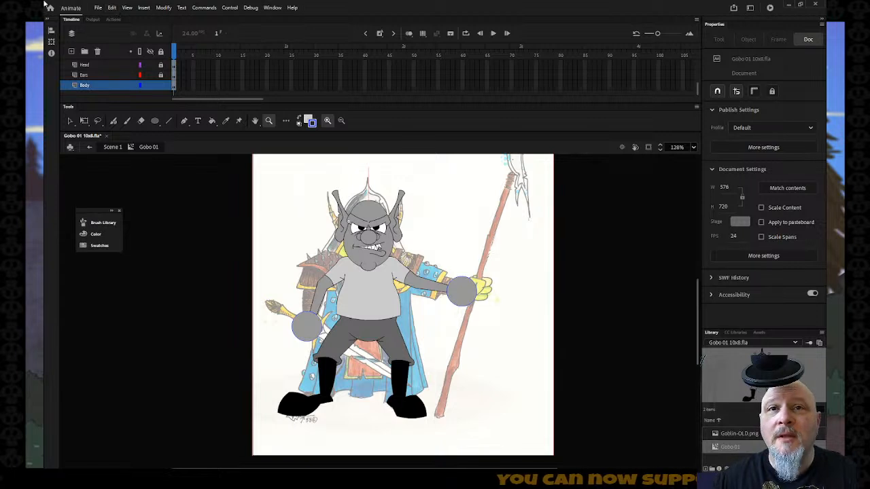
scroll(111, 67, up, 5)
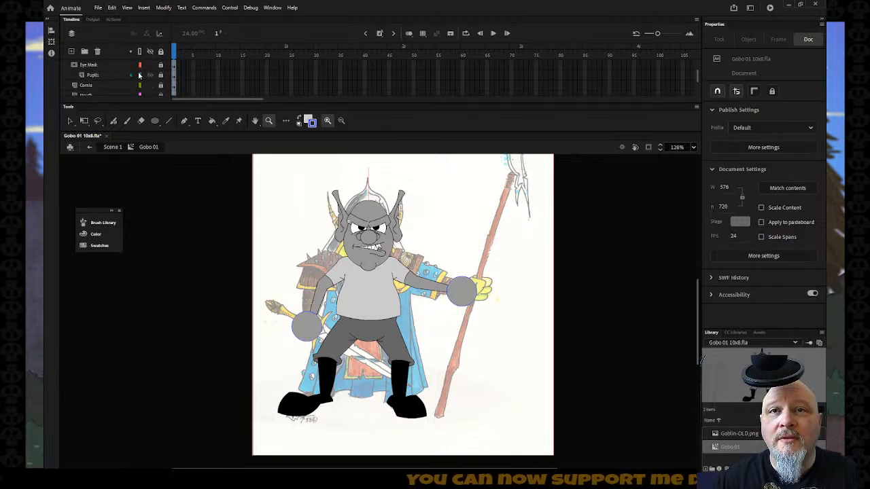
click(151, 65)
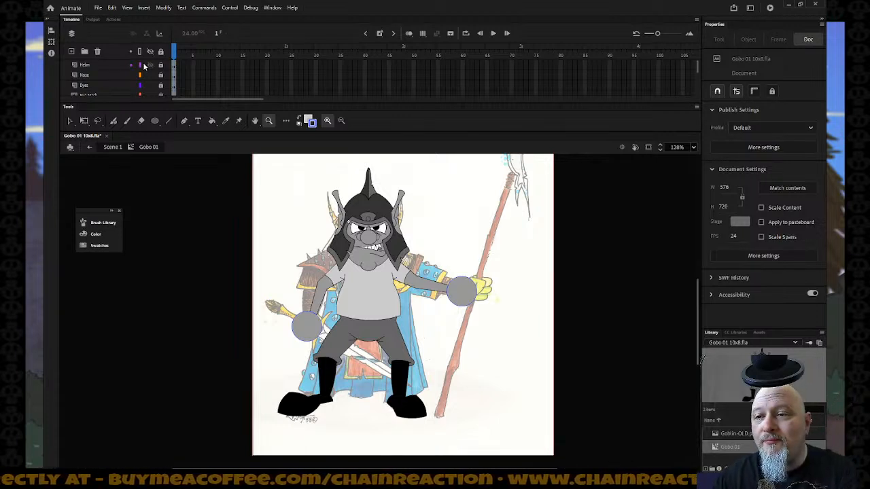
- Narrow the Helm layer's helmet symmetrically about its centre to a width of about 154 with Free Transform
drag(309, 178, 443, 279)
scroll(431, 275, down, 2)
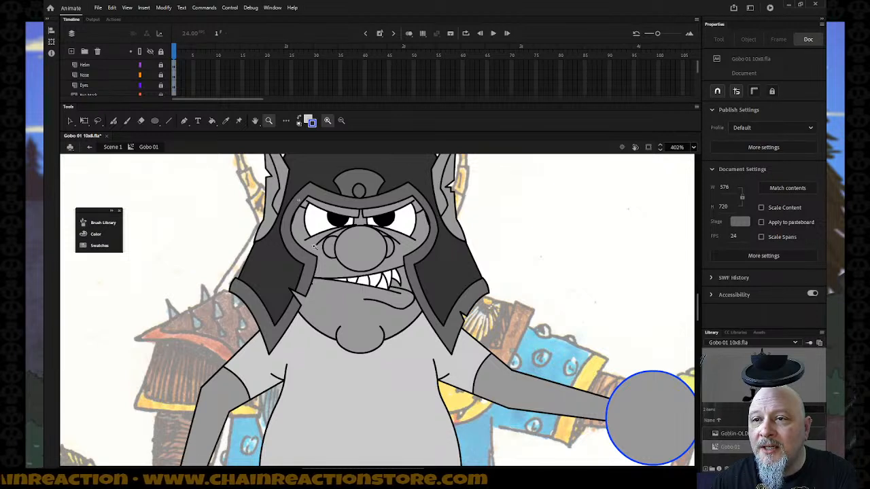
click(111, 64)
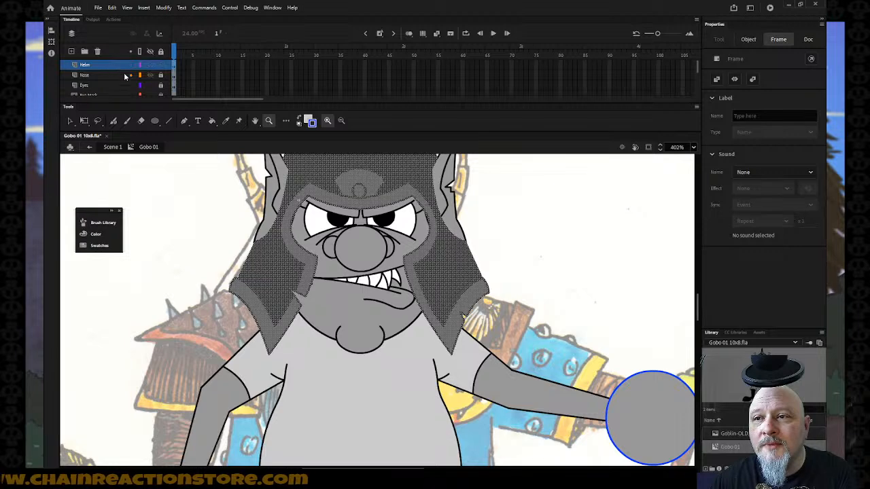
key(q)
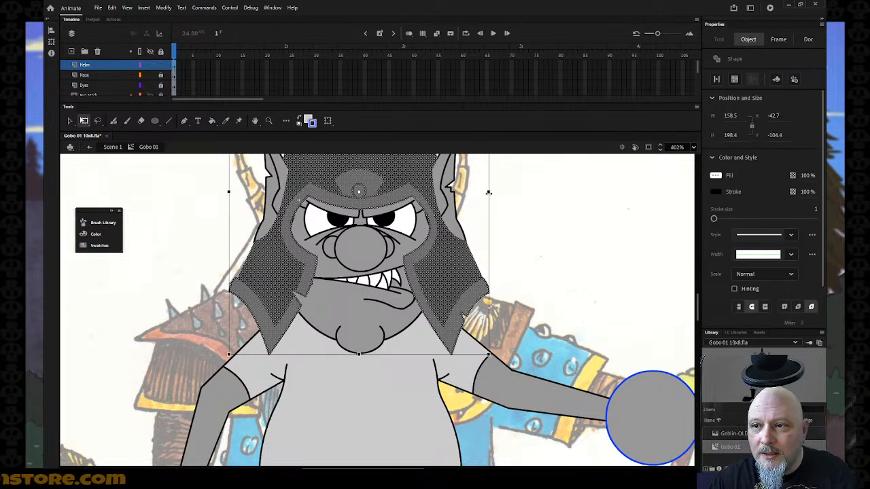
drag(488, 193, 484, 192)
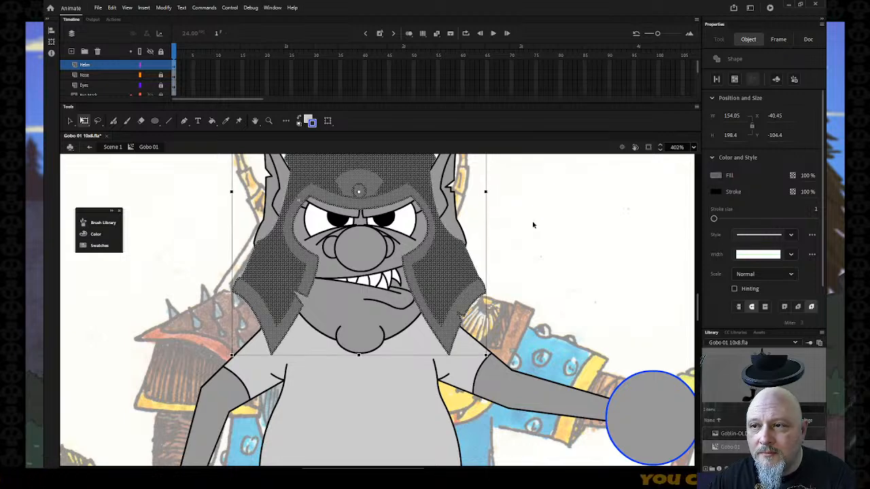
click(503, 233)
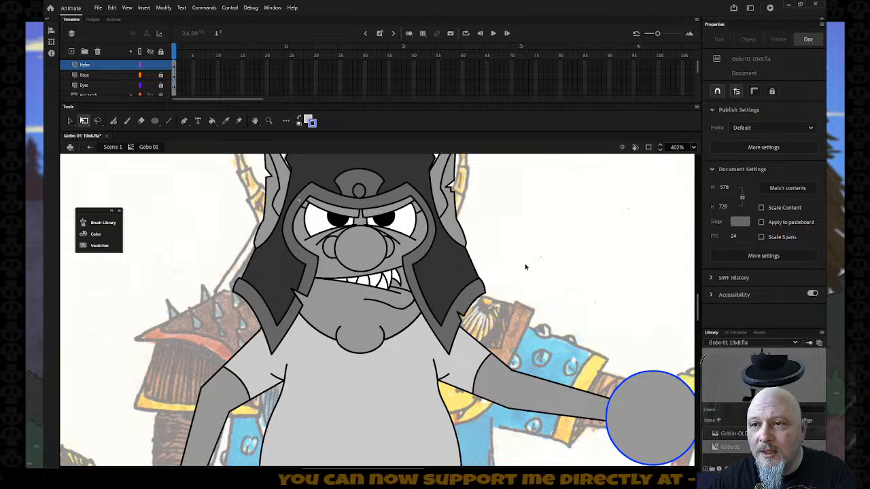
key(v)
key(z)
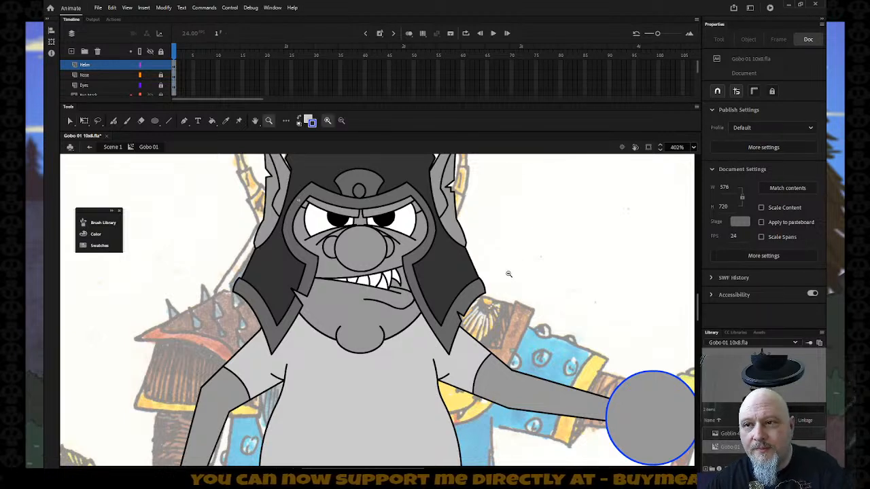
alt+click(506, 275)
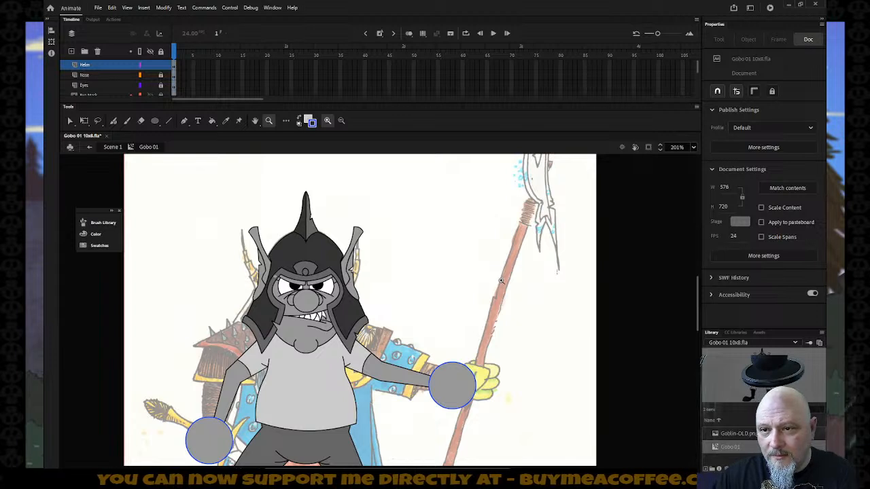
click(116, 66)
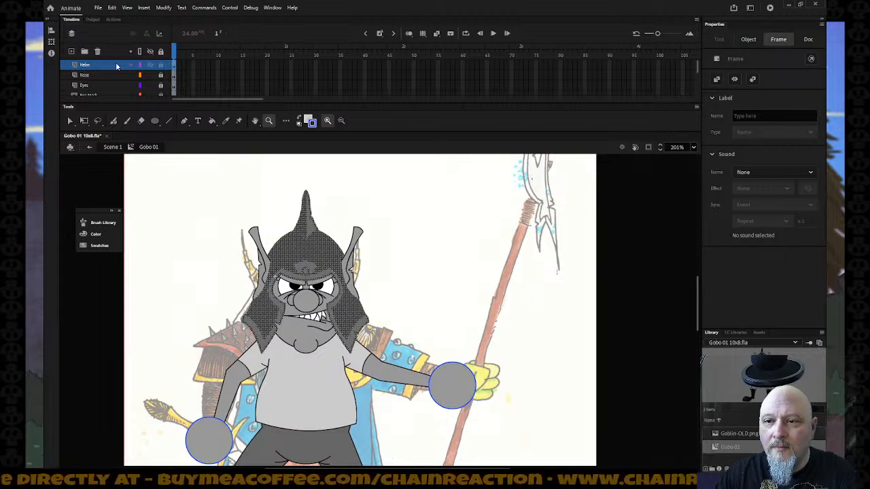
click(68, 120)
key(ctrl+shift+a)
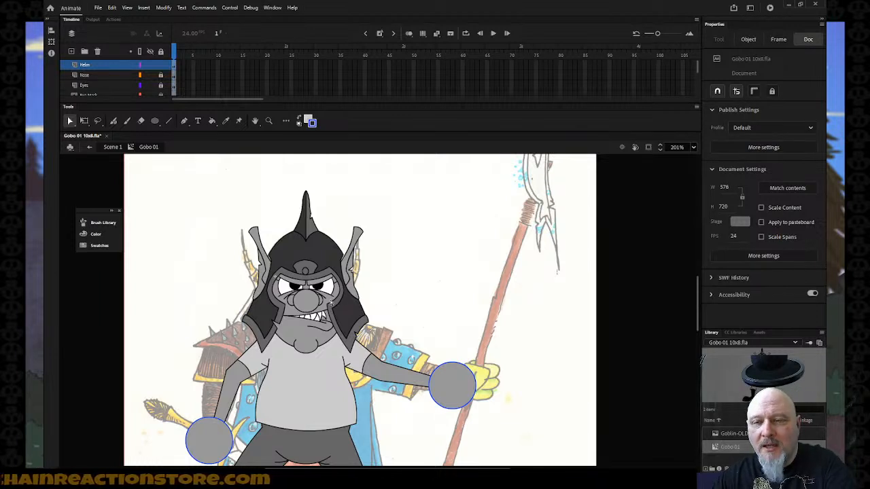
click(108, 64)
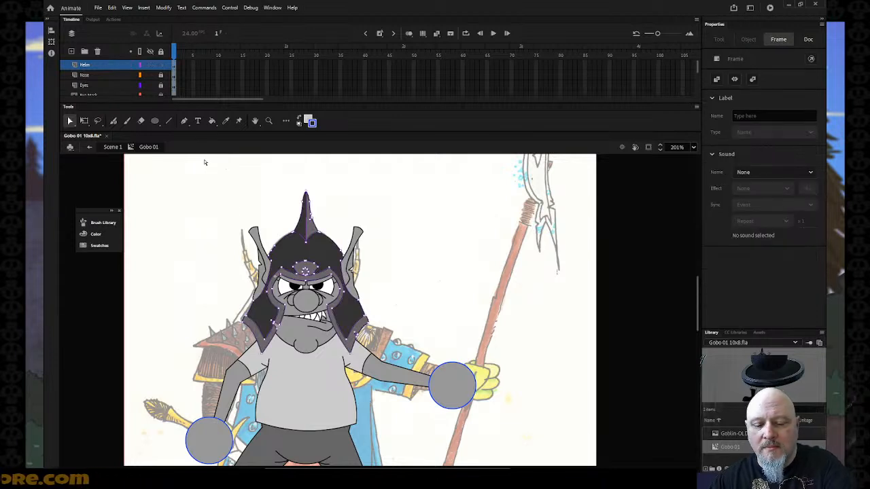
click(252, 188)
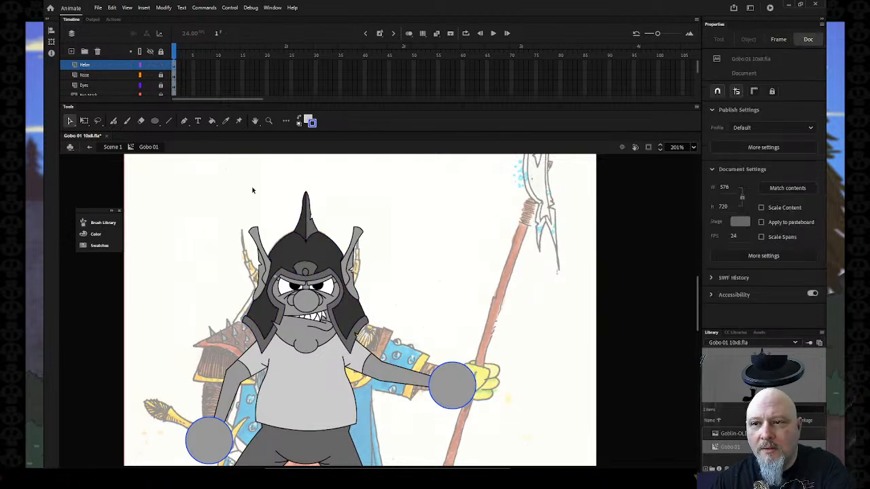
- Try tapering the helmet symmetrically from its lower and upper corners with Free Transform, and undo the distortions
click(111, 68)
key(q)
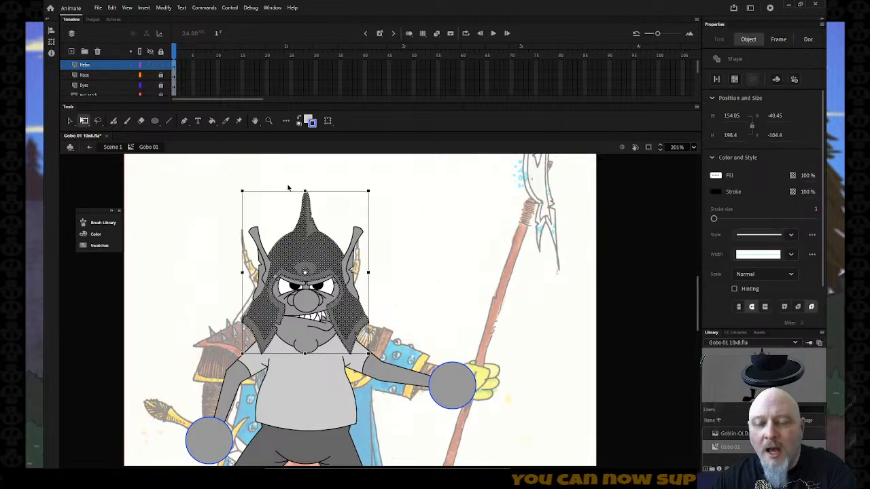
drag(305, 273, 304, 353)
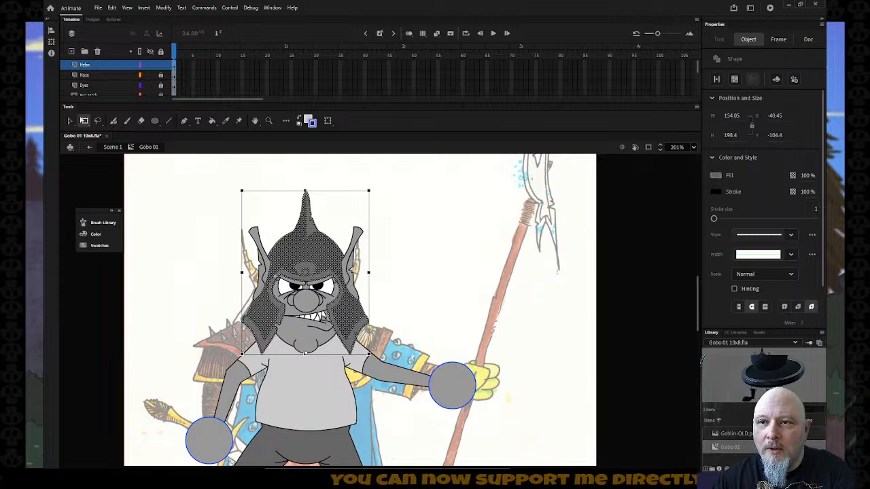
mouse_move(306, 191)
mouse_down()
mouse_move(304, 154)
mouse_move(304, 257)
mouse_move(308, 139)
mouse_move(305, 191)
mouse_up()
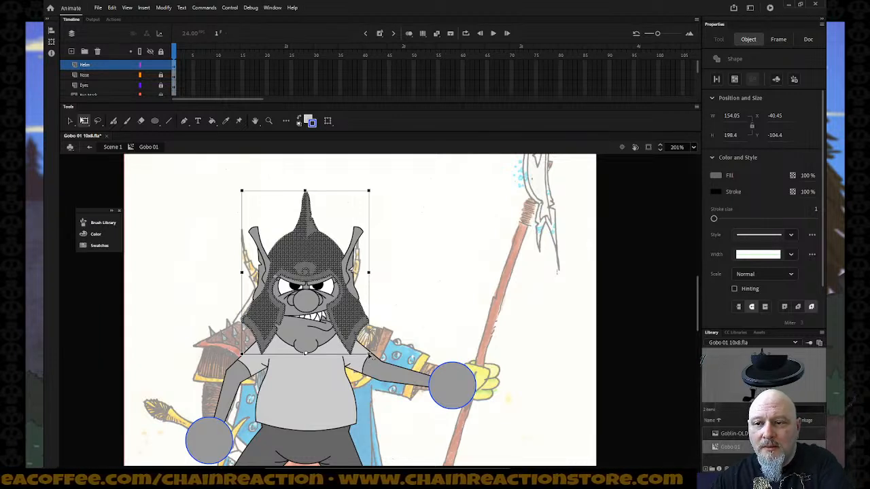
drag(369, 354, 345, 358)
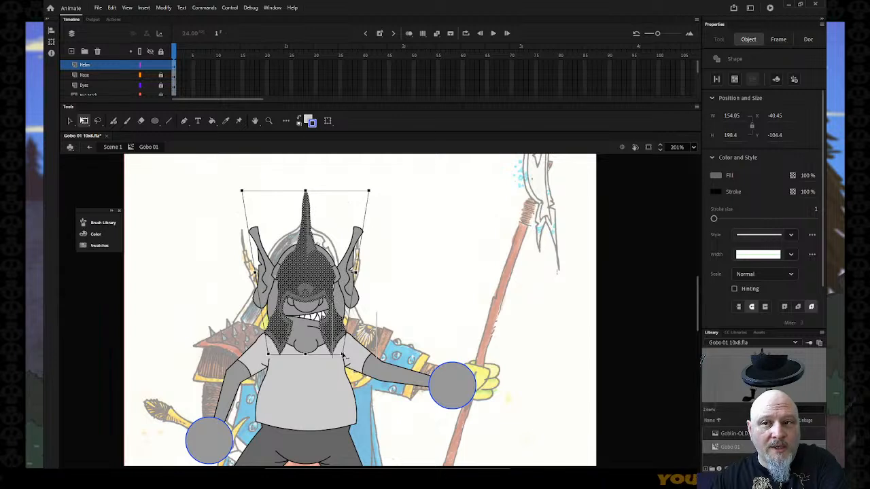
key(ctrl+z)
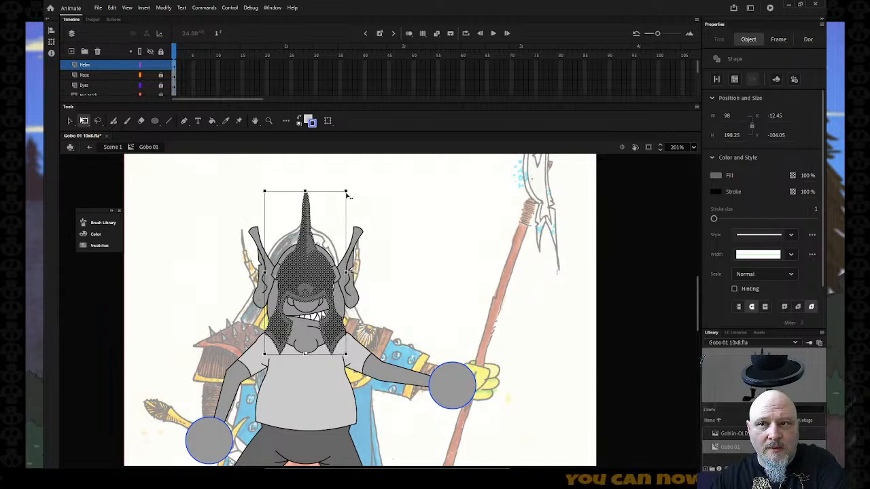
drag(347, 193, 369, 194)
key(ctrl+z)
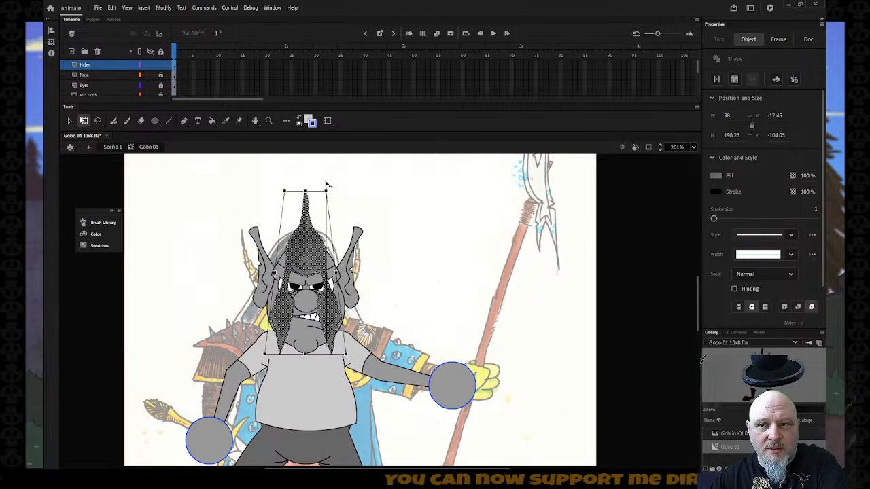
key(ctrl+y)
key(ctrl+y)
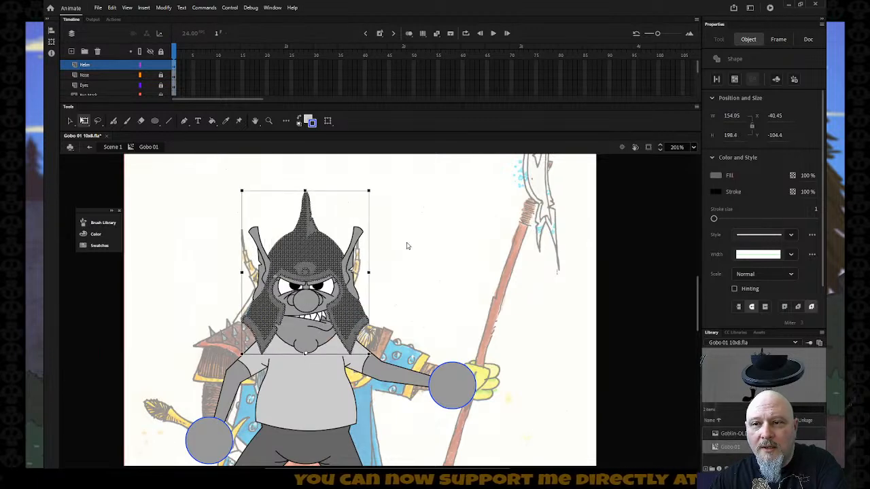
click(407, 245)
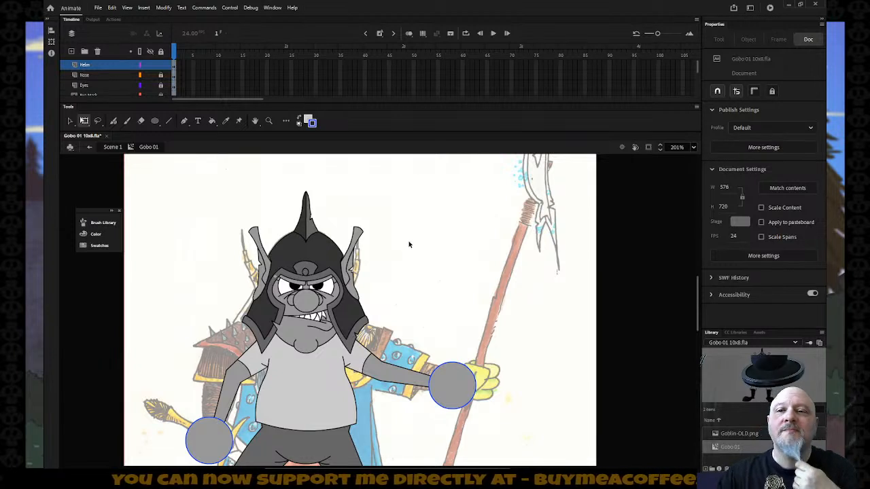
key(ctrl+a)
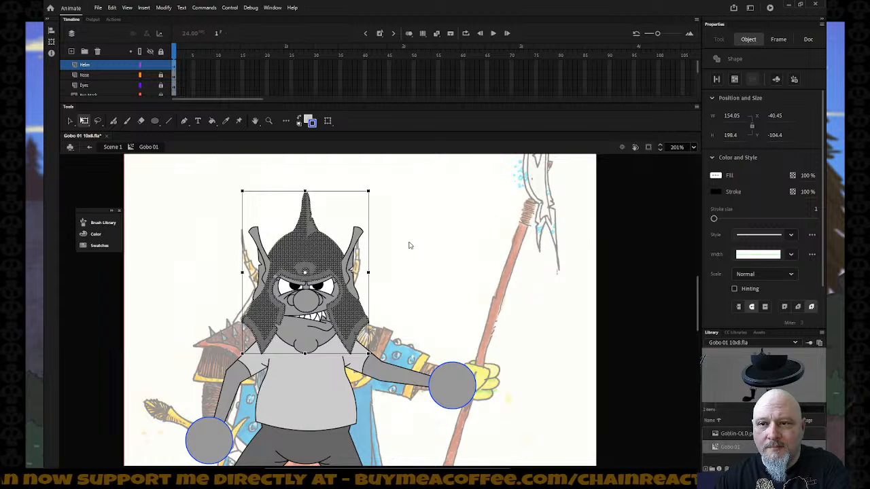
click(409, 245)
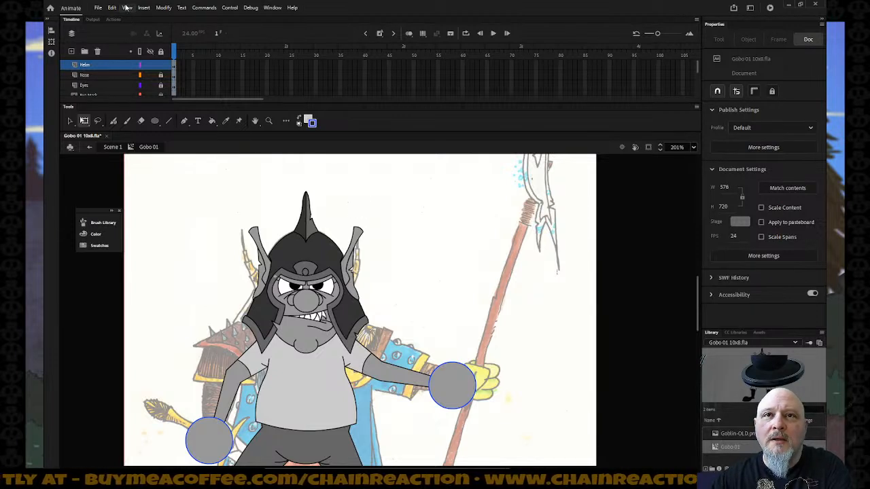
- Save the Gobo 01 10x8.fla document
click(98, 7)
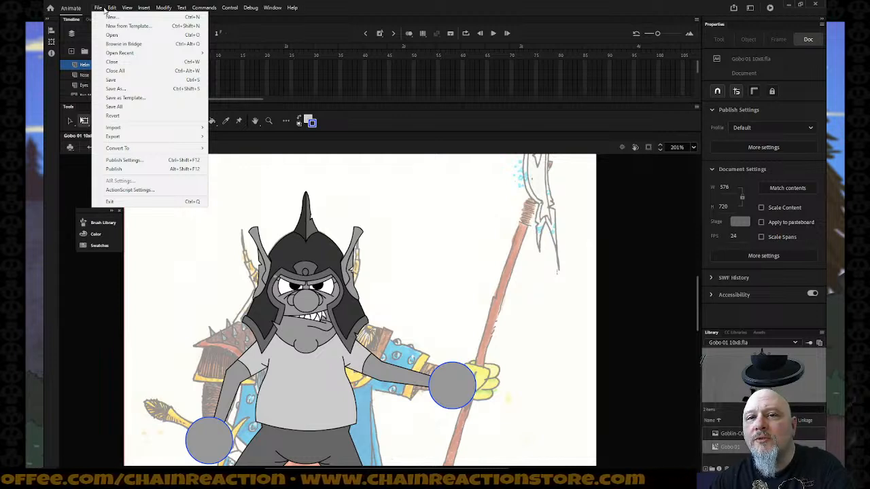
mouse_move(113, 9)
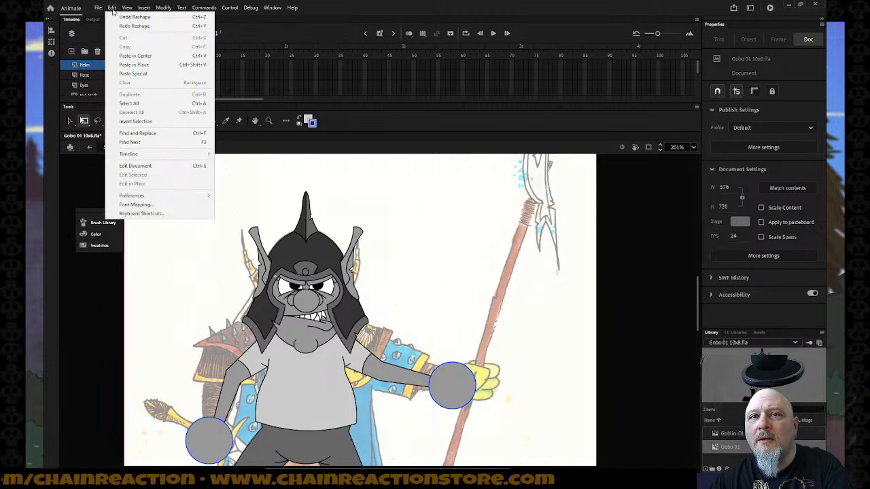
click(126, 27)
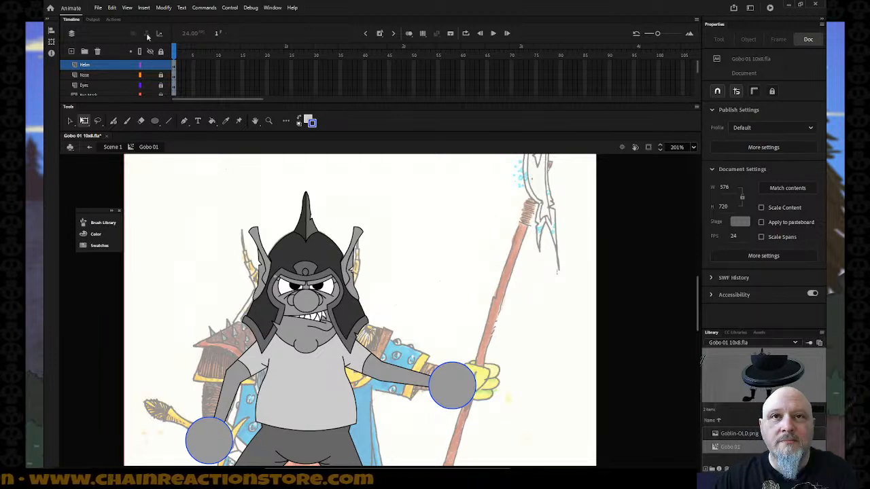
click(97, 7)
click(169, 103)
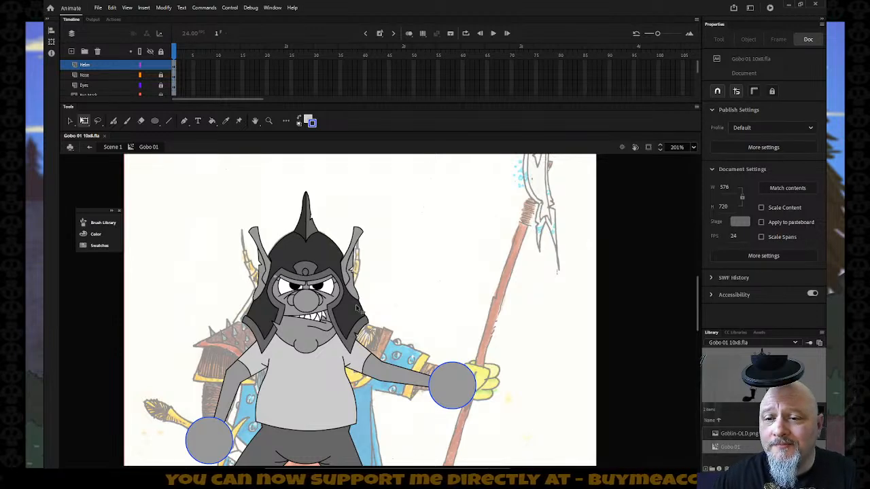
- Draw a blue line across the trousers just below the shirt hem, curved downward and ending at both hip corners
scroll(360, 312, down, 3)
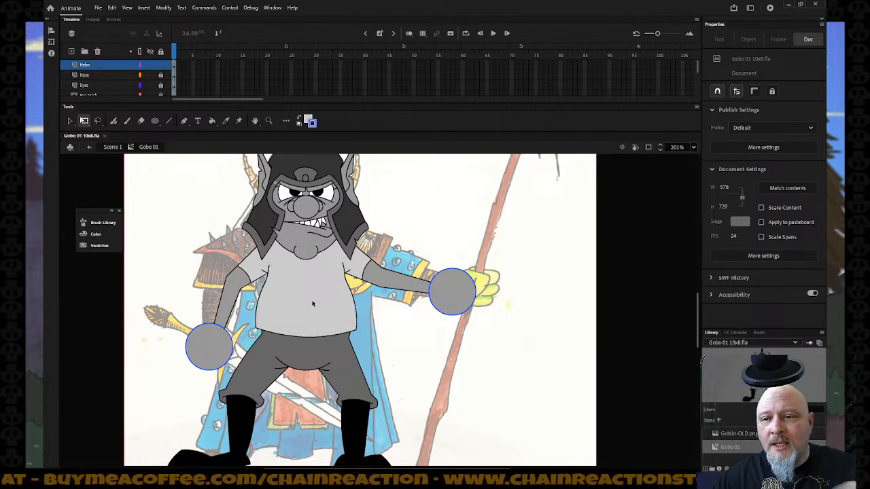
scroll(260, 408, down, 3)
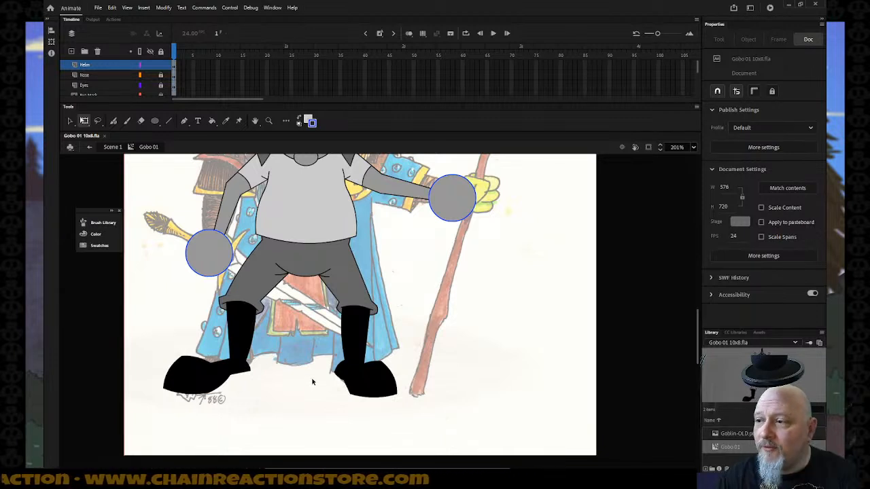
scroll(313, 382, up, 3)
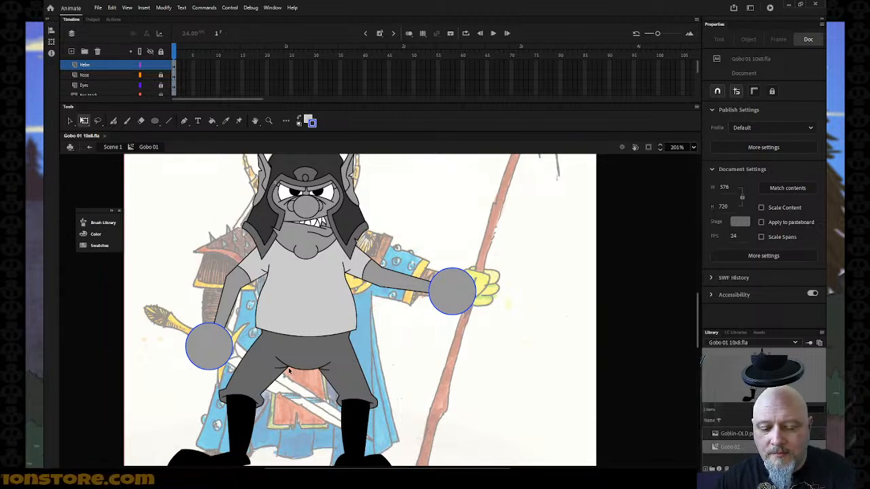
key(z)
drag(235, 303, 376, 382)
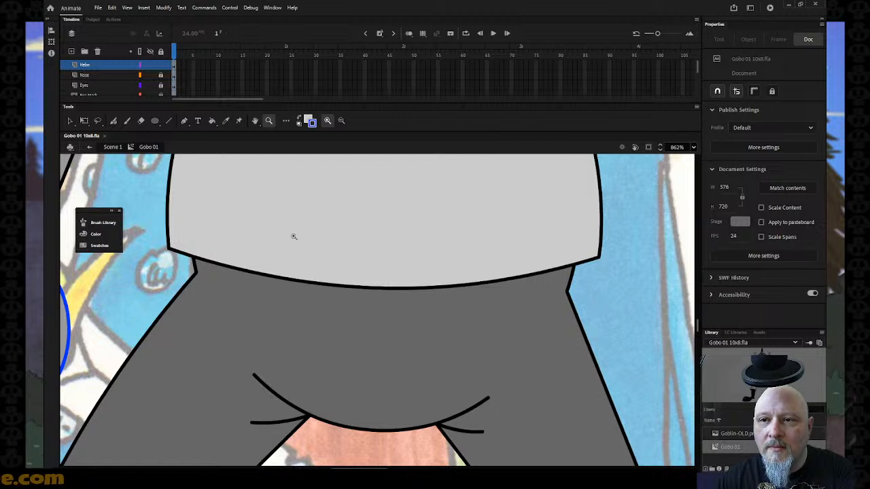
click(170, 121)
drag(195, 272, 440, 329)
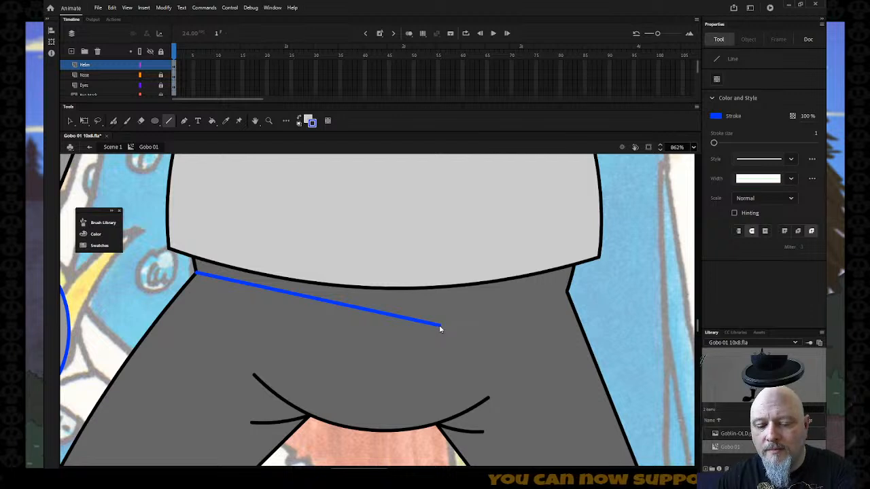
key(v)
drag(355, 309, 354, 329)
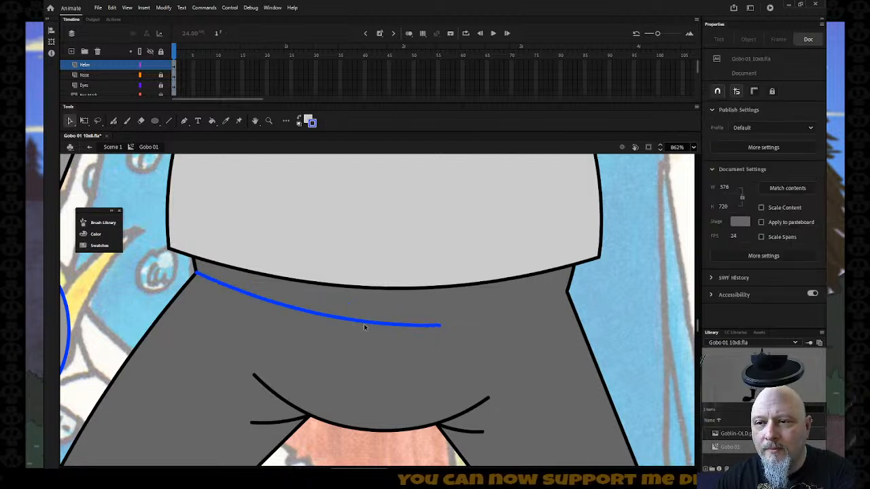
drag(441, 325, 569, 294)
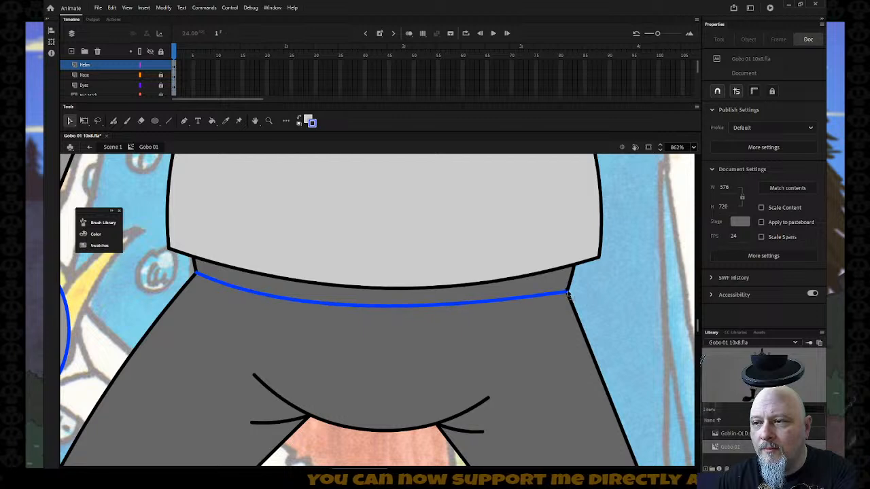
- Bend the middle of the blue waist line further down the trousers into a deeper curve
drag(374, 308, 401, 341)
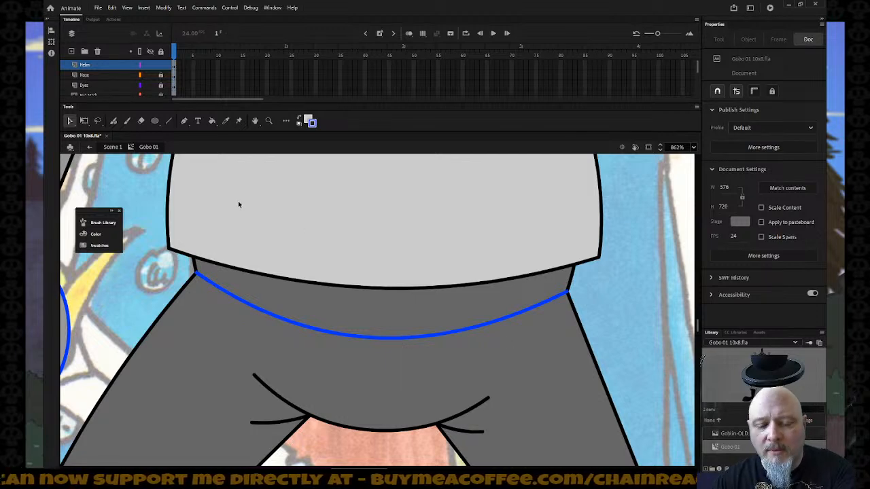
key(z)
alt+click(344, 315)
alt+click(344, 314)
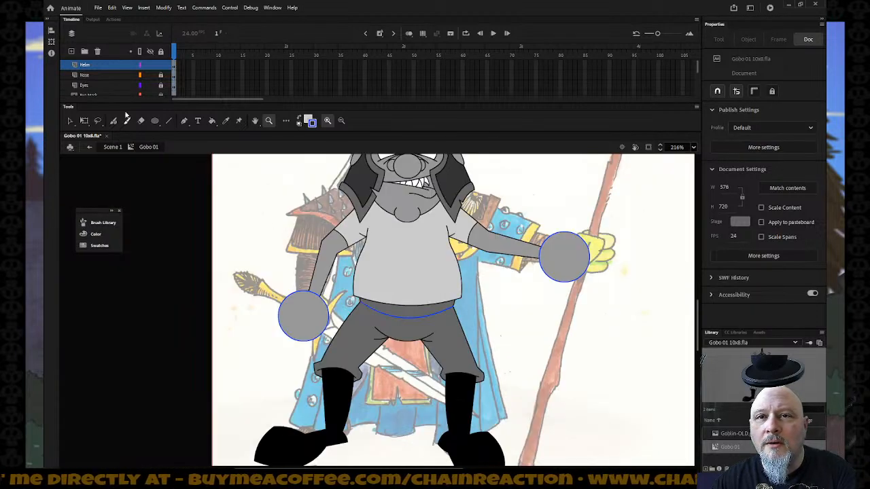
- Hide the Body layer and cut the blue waist line from the Helm layer
scroll(141, 70, down, 2)
scroll(142, 71, down, 4)
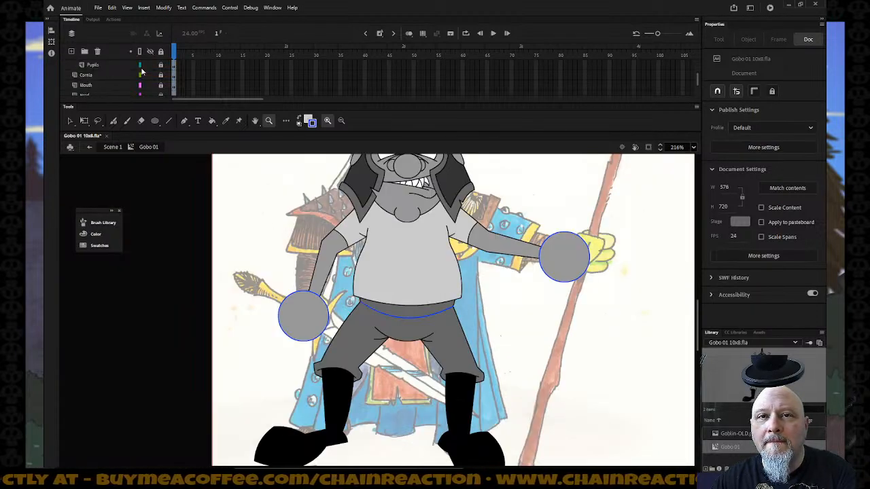
click(150, 85)
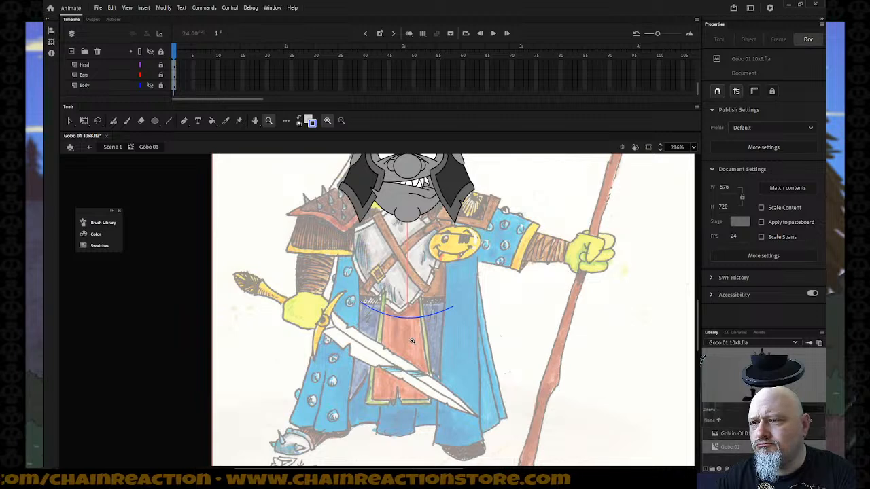
click(70, 120)
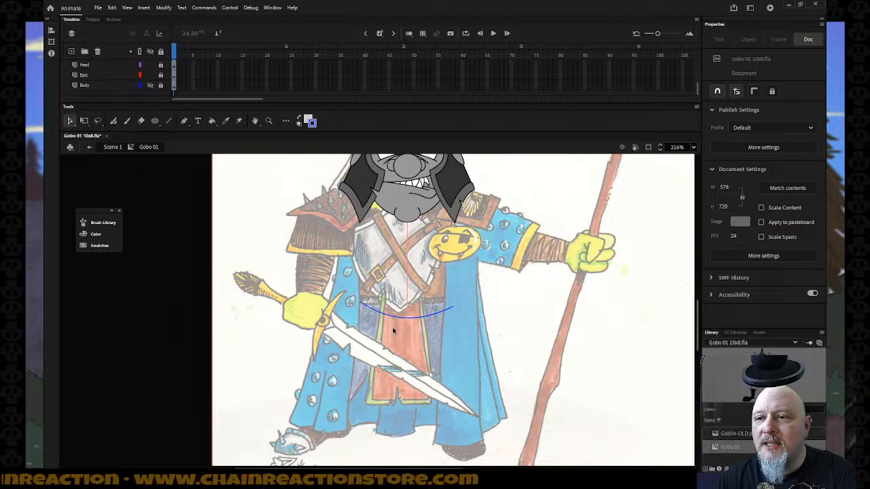
click(394, 320)
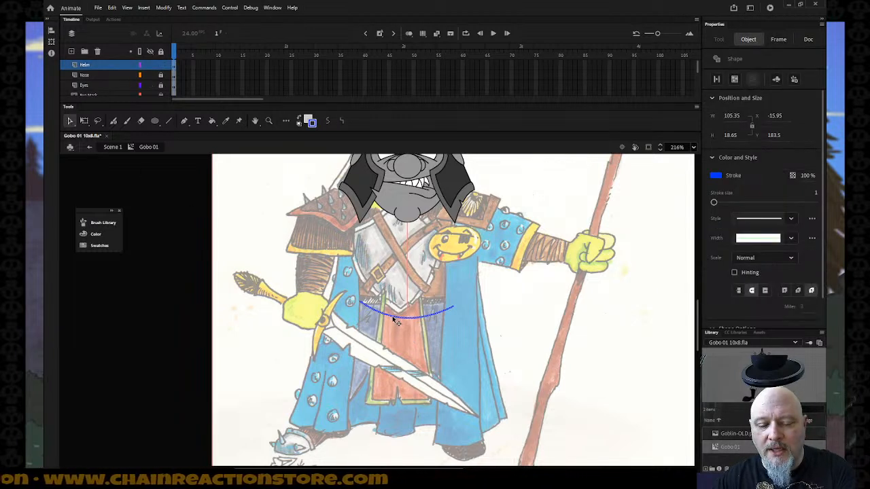
key(Delete)
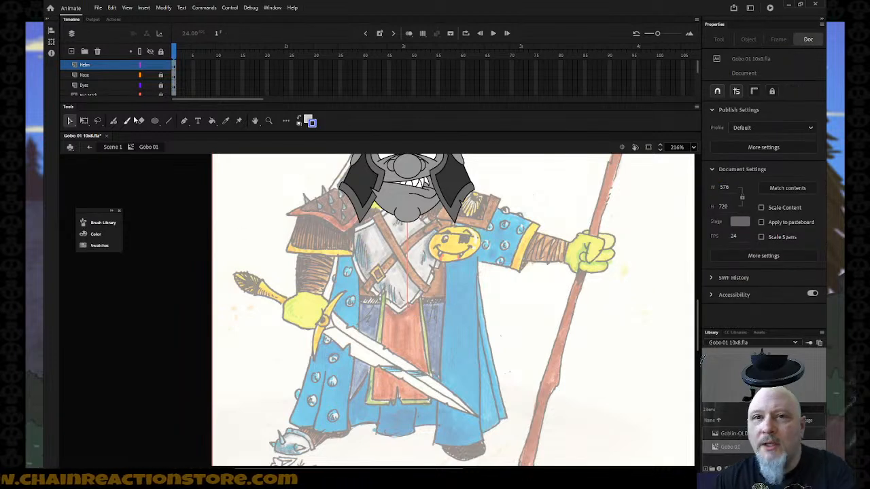
- Show and unlock the Body layer and paste the blue waist line in place on it
scroll(144, 88, down, 3)
scroll(144, 88, down, 3)
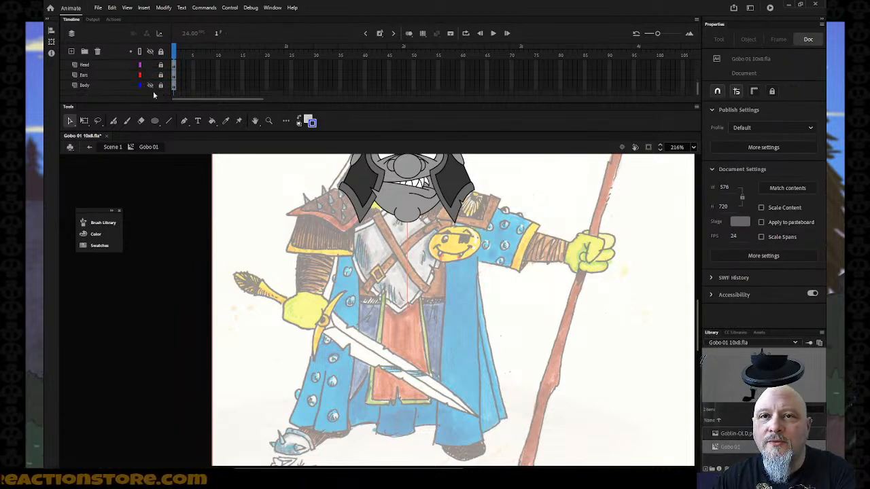
click(151, 85)
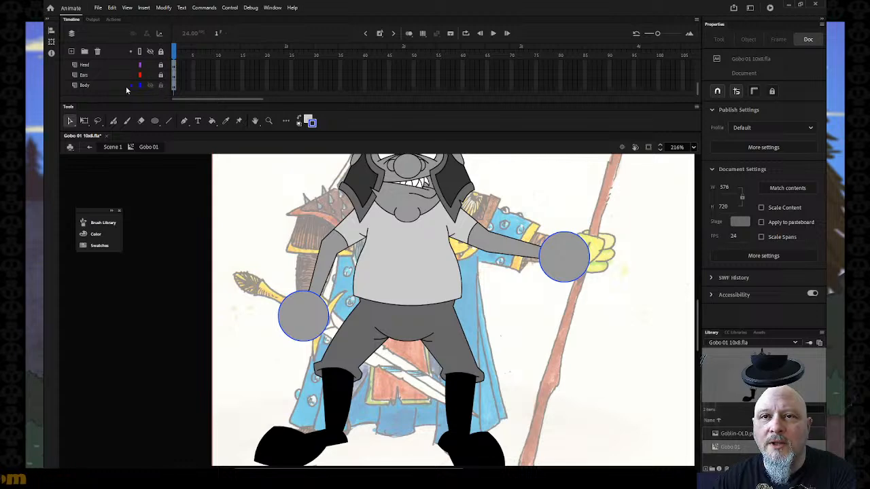
click(130, 87)
click(226, 195)
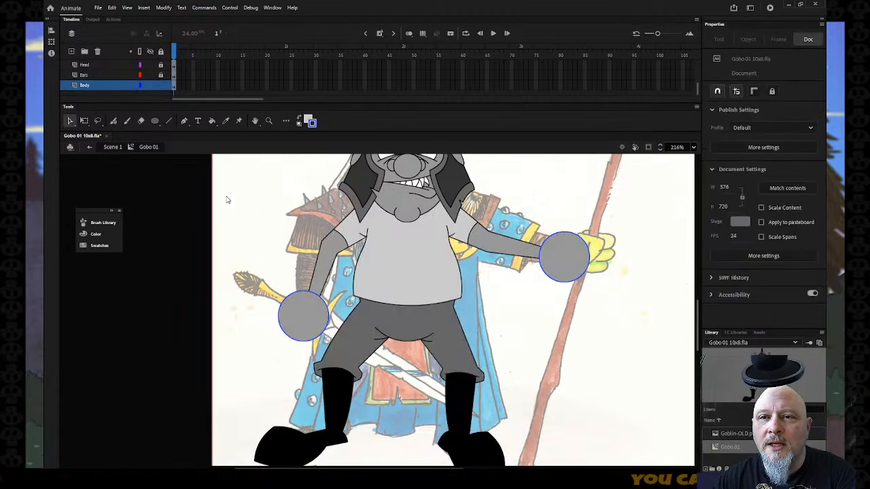
right_click(226, 196)
click(248, 225)
click(248, 226)
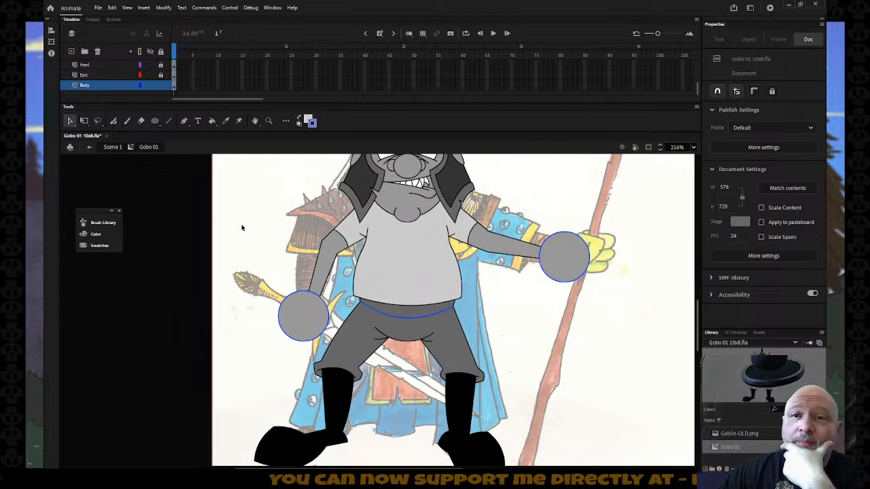
- Insert a new layer directly above Body and name it Loin Cloth
click(168, 121)
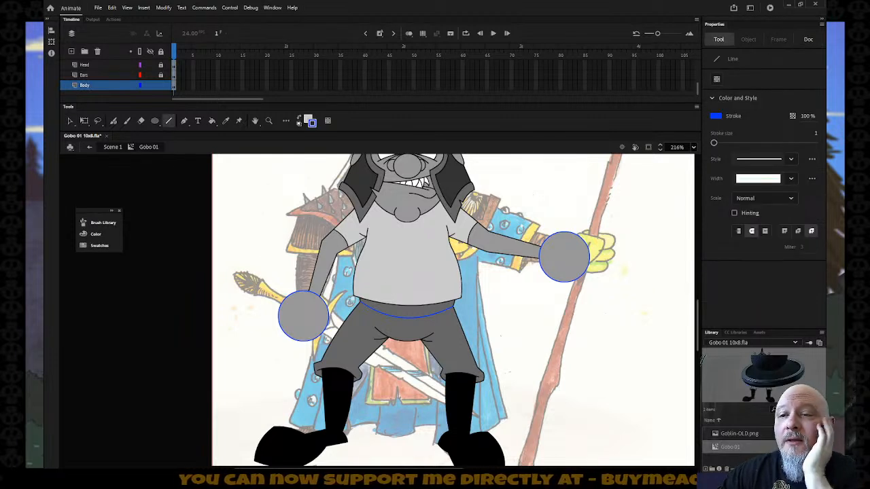
right_click(109, 85)
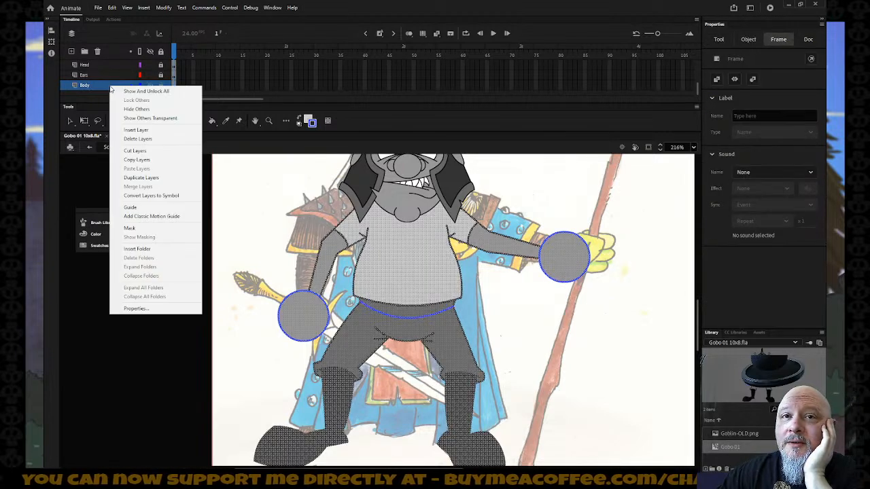
click(136, 129)
double_click(104, 86)
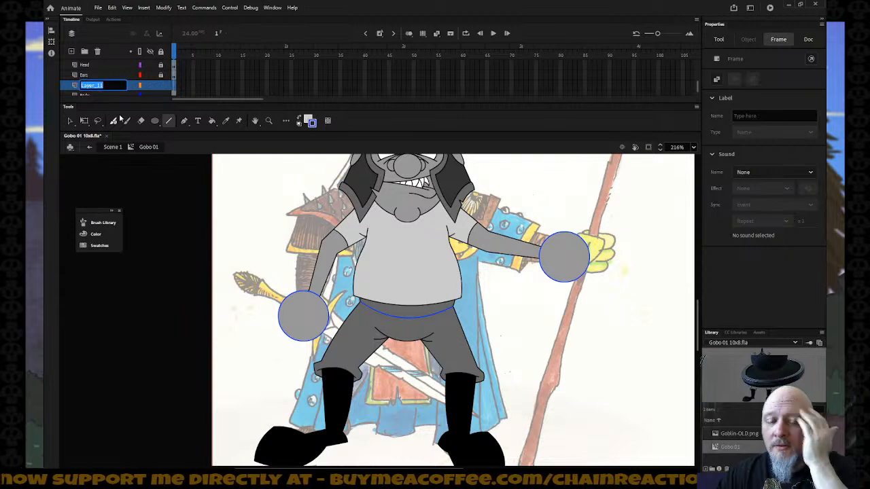
text(Loin Cloth)
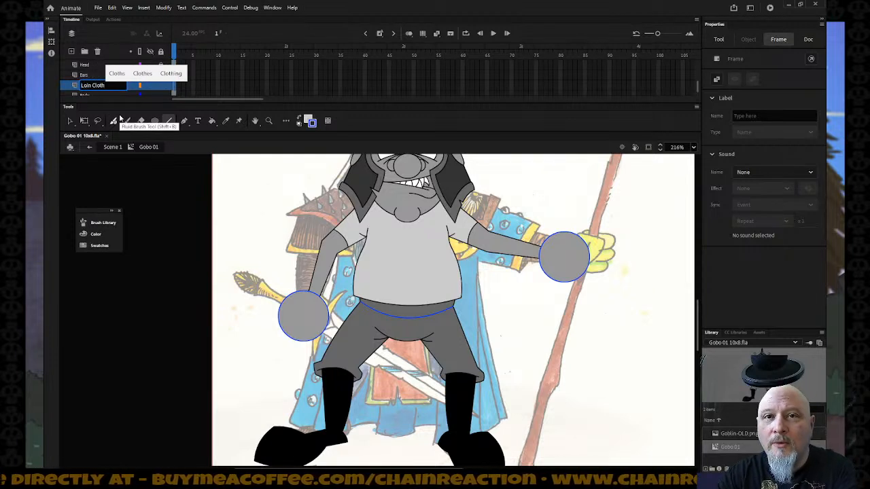
key(Return)
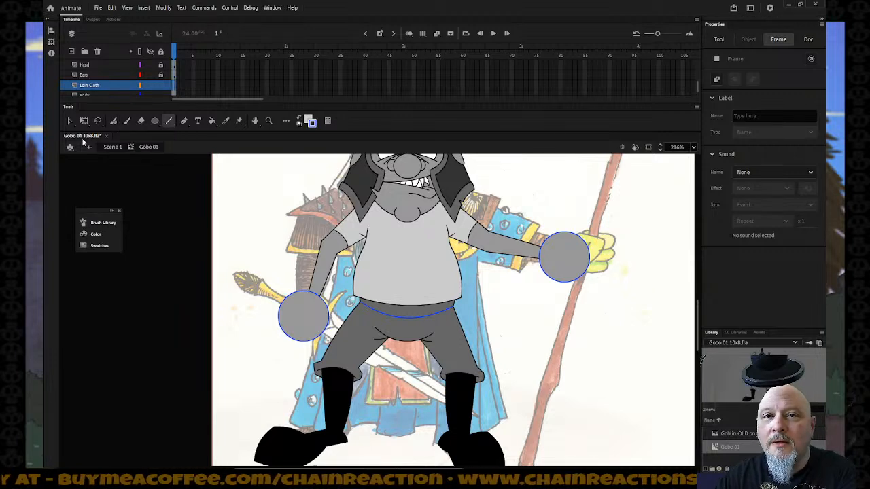
- Hide the Body layer briefly to examine the reference drawing's loin cloth, and show it again
scroll(96, 91, down, 1)
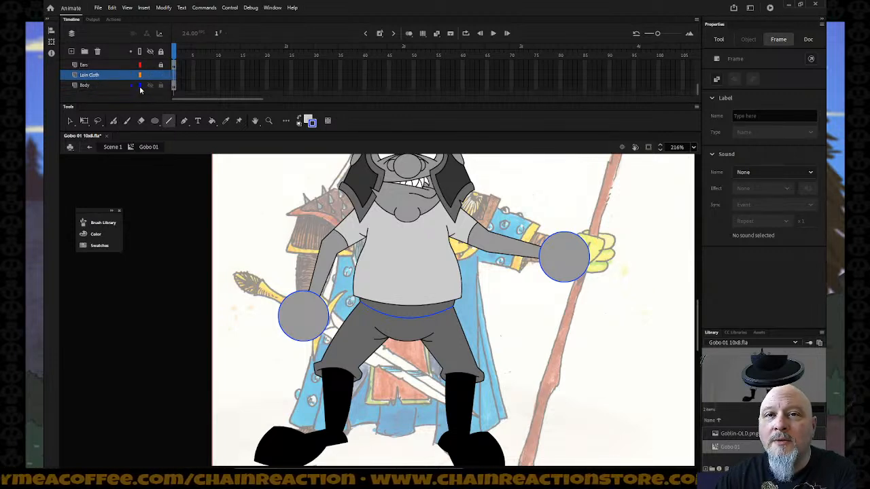
click(150, 85)
click(104, 84)
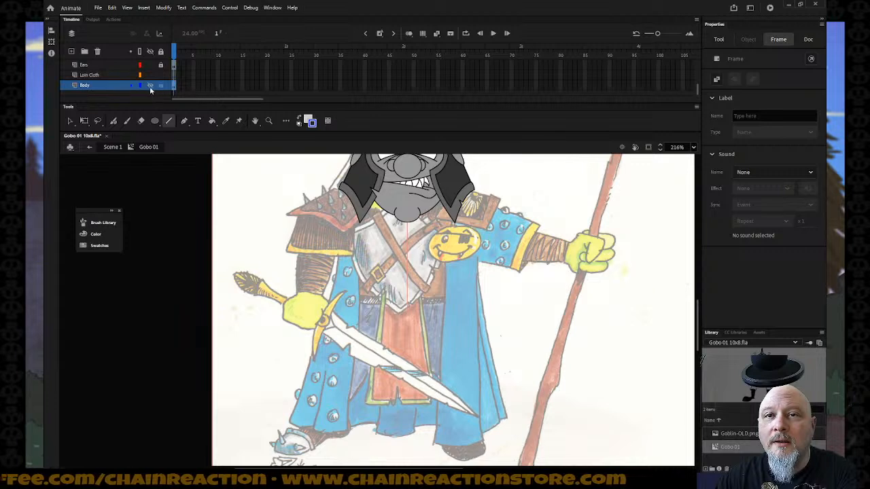
click(150, 85)
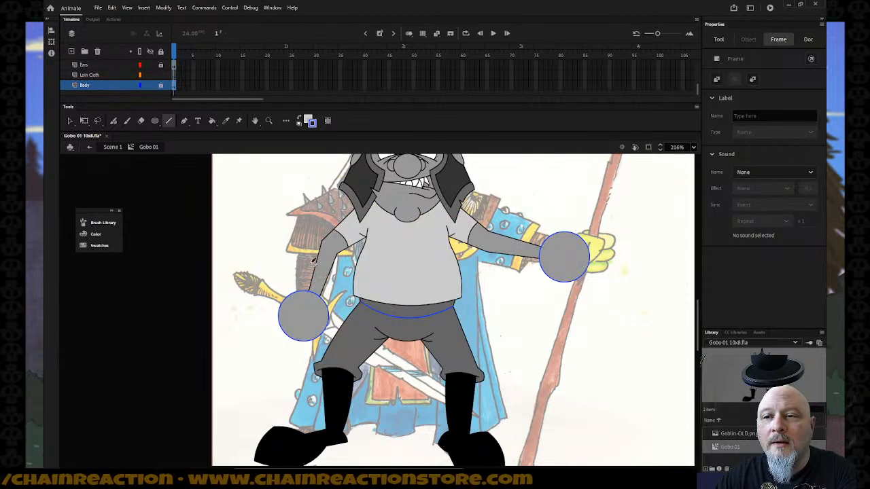
- Copy the blue waist line from Body, lock that layer, and paste the line in place on the Loin Cloth layer
click(70, 121)
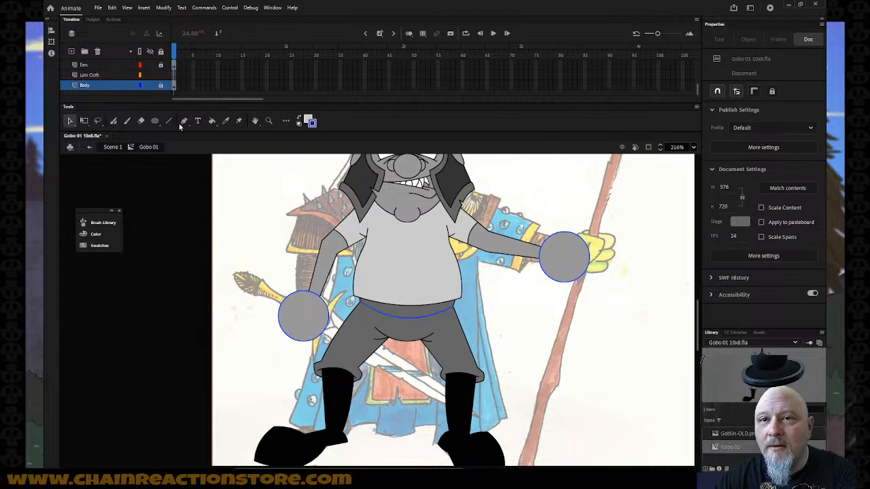
click(390, 315)
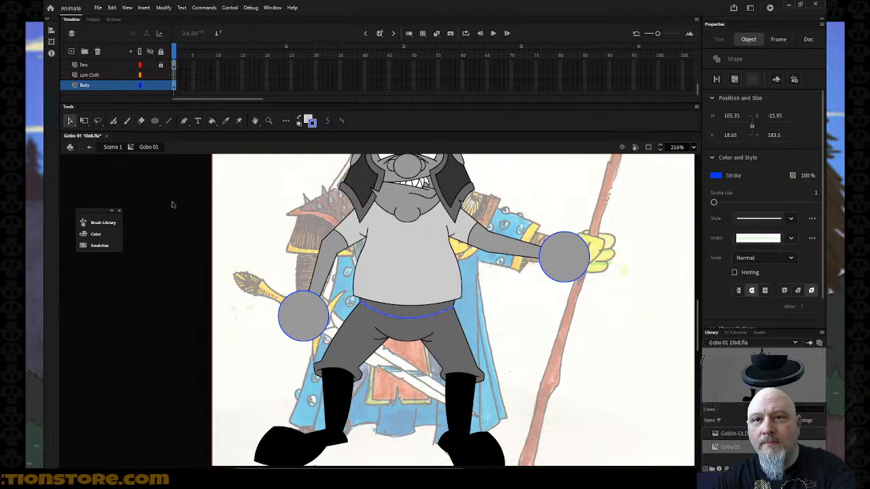
click(160, 86)
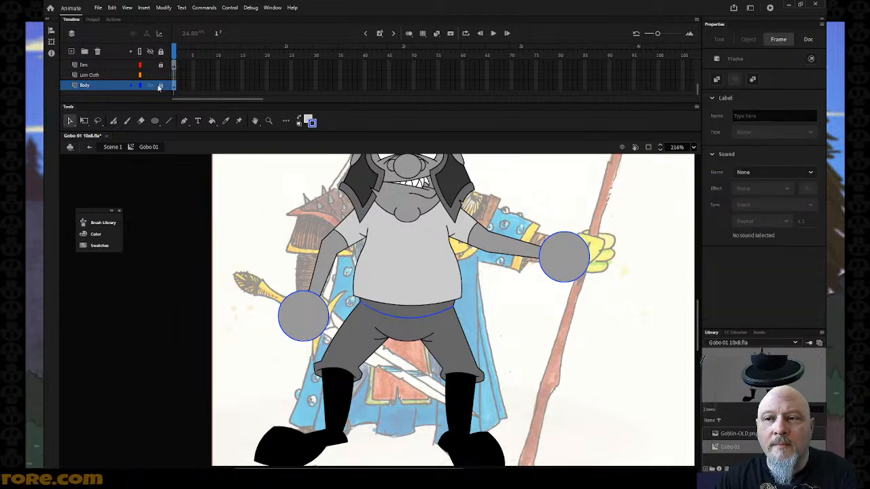
click(117, 77)
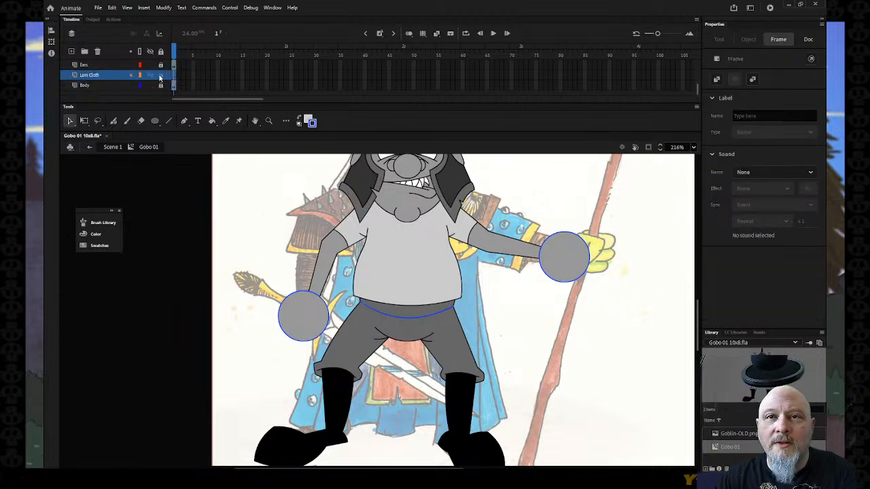
right_click(156, 189)
click(192, 220)
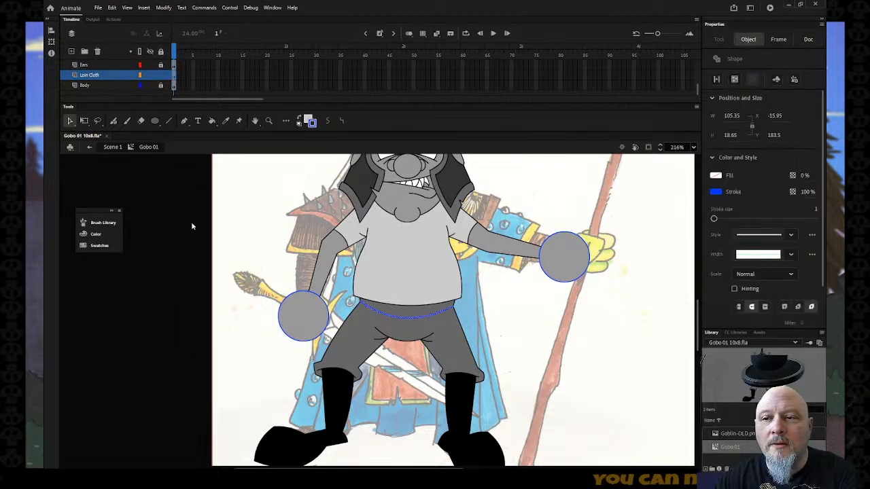
- Change the stroke colour of the Loin Cloth layer's waist line to red and deselect it
click(312, 122)
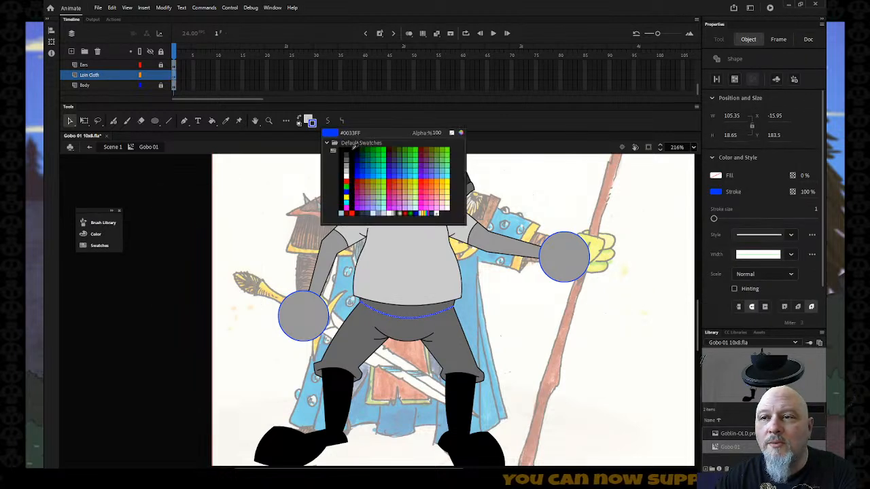
click(324, 180)
click(199, 228)
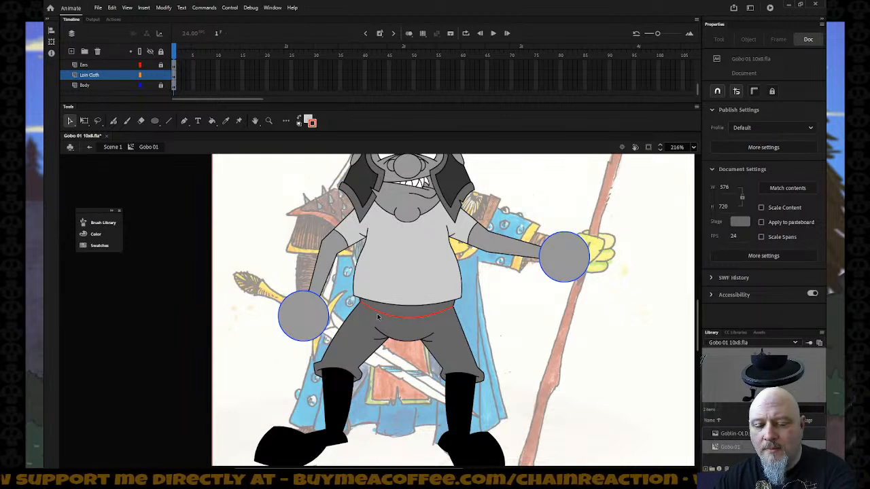
- Draw two straight red lines from the waist line down to the boots as the loin cloth's outer side edges
key(n)
drag(374, 314, 362, 405)
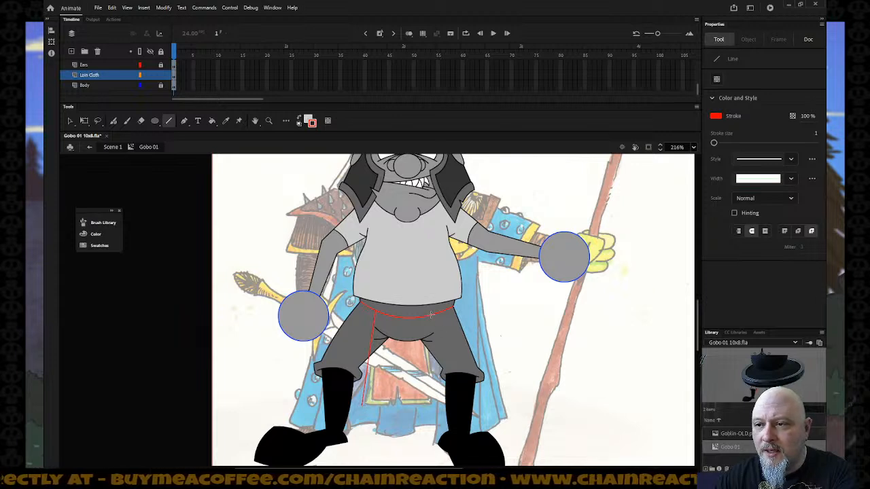
drag(430, 317, 437, 410)
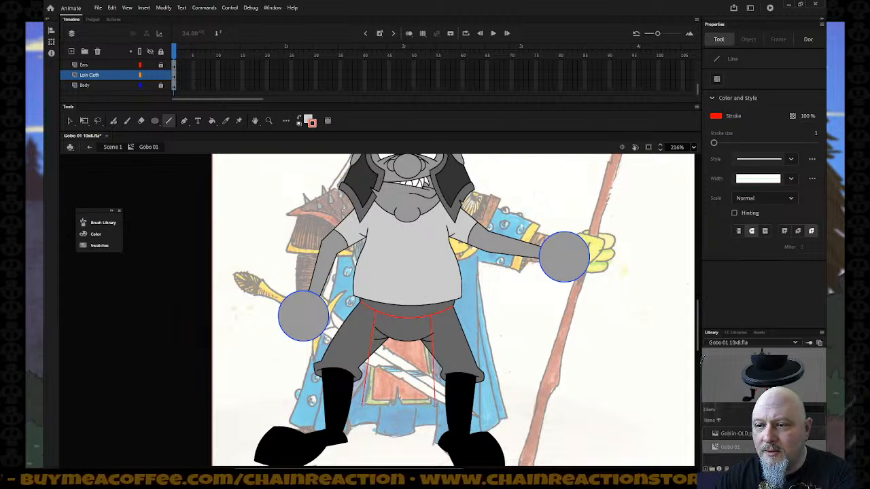
- Draw a narrow central panel between the side edges with two red lines from the crotch down, closed by a downward-curved hem
drag(395, 331, 391, 408)
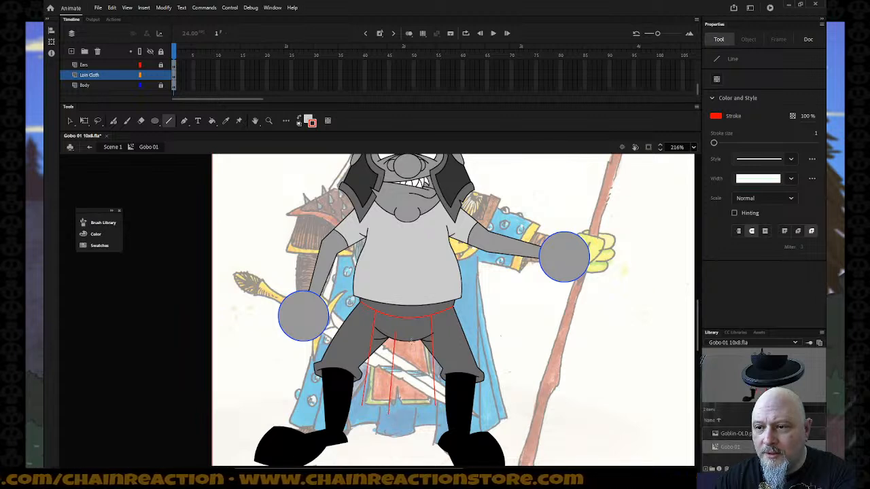
mouse_move(406, 338)
mouse_down()
mouse_move(407, 421)
mouse_move(409, 414)
mouse_up()
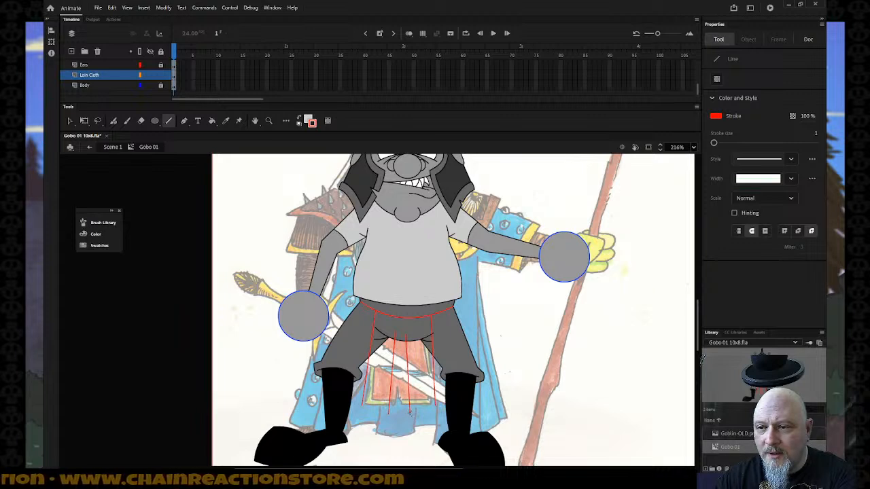
key(v)
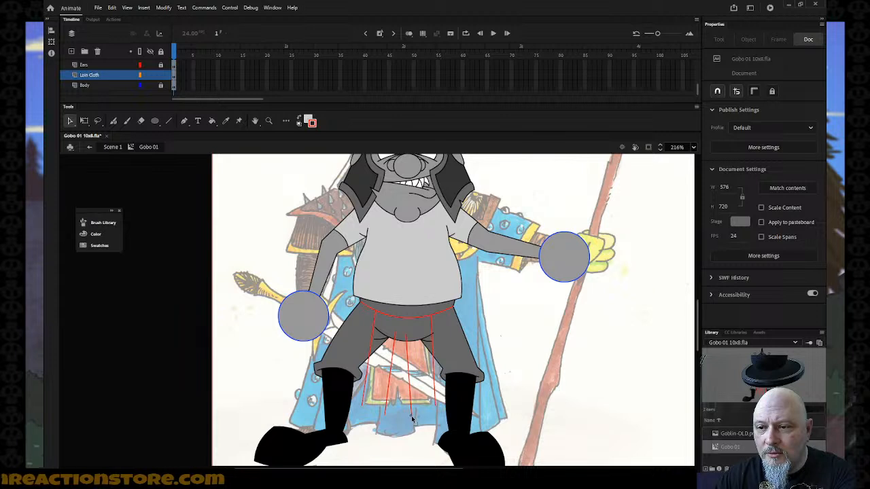
key(n)
drag(412, 416, 386, 416)
key(v)
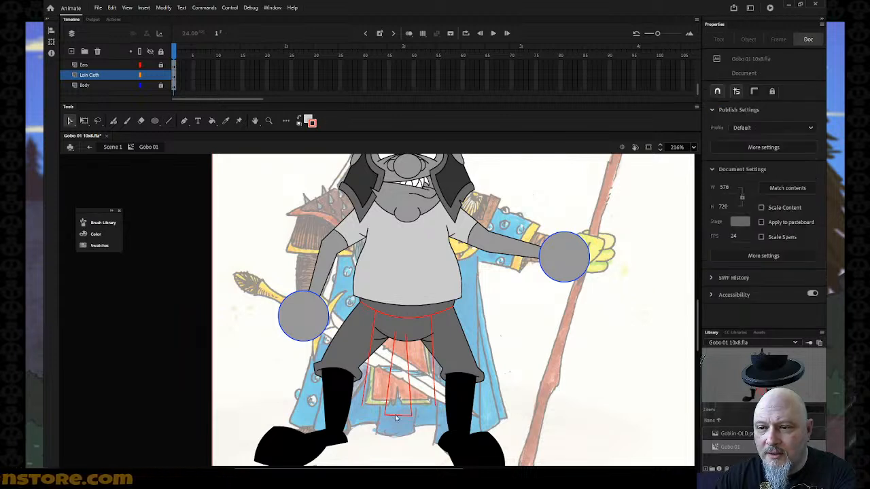
key(n)
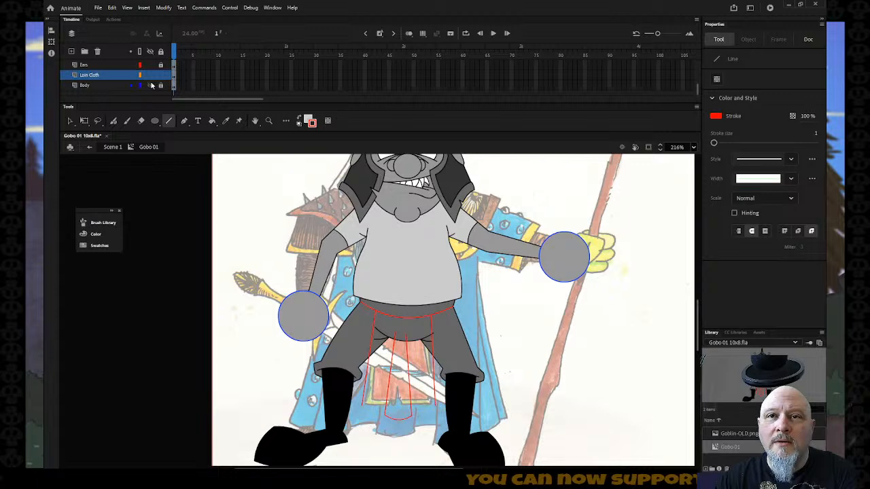
- Lock the Loin Cloth layer, unlock and activate the Body layer, and deselect its artwork
click(122, 87)
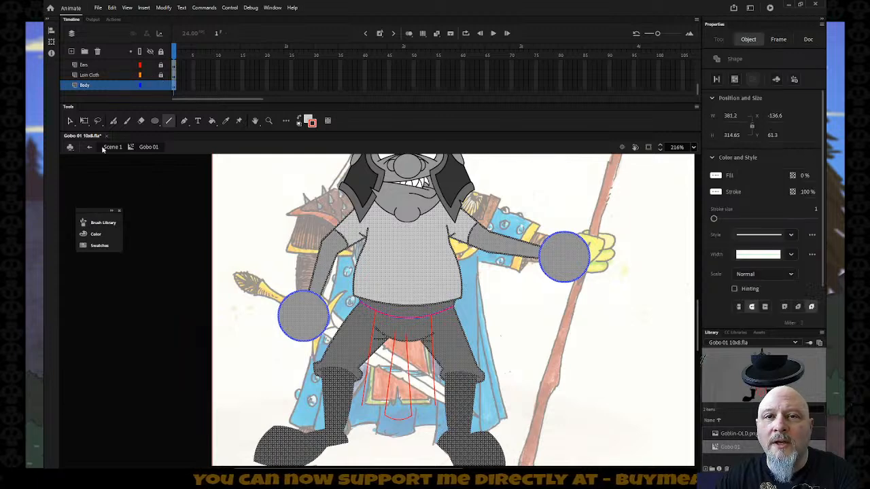
click(72, 121)
click(276, 258)
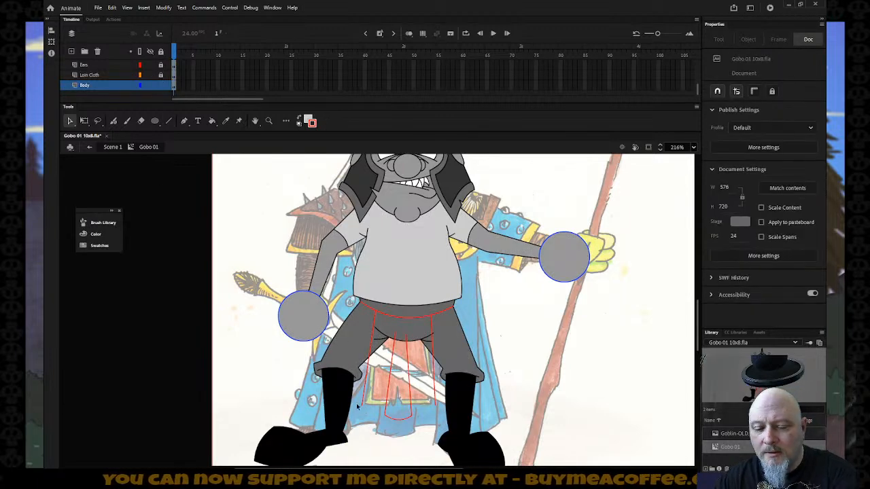
- Draw a downward-curved red hem line on the Body layer between the loin cloth's outer side edges and cut it
key(n)
drag(365, 404, 402, 416)
key(v)
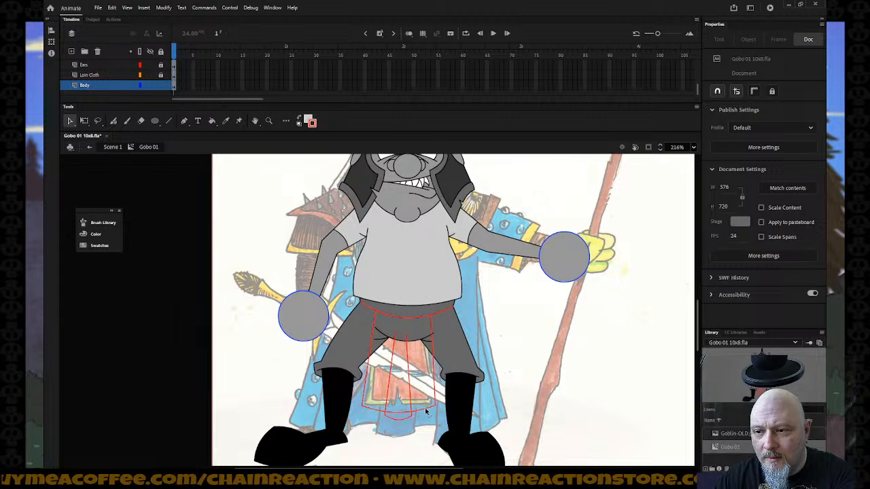
click(427, 412)
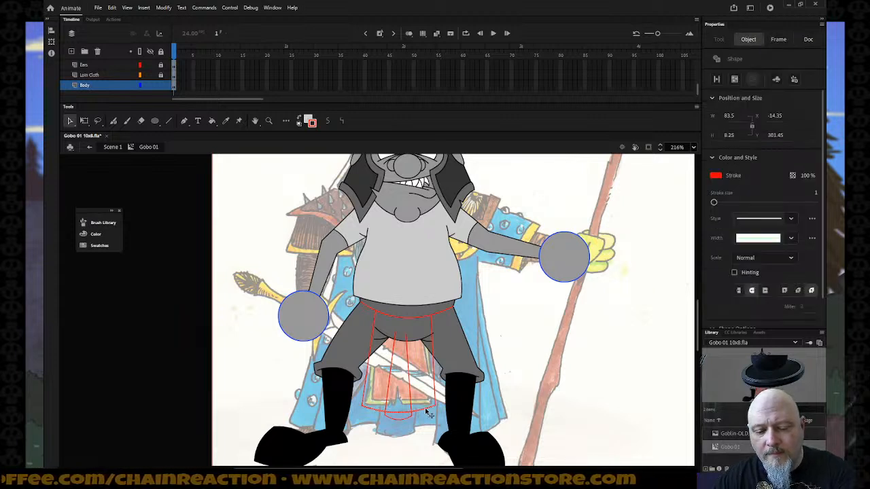
click(424, 405)
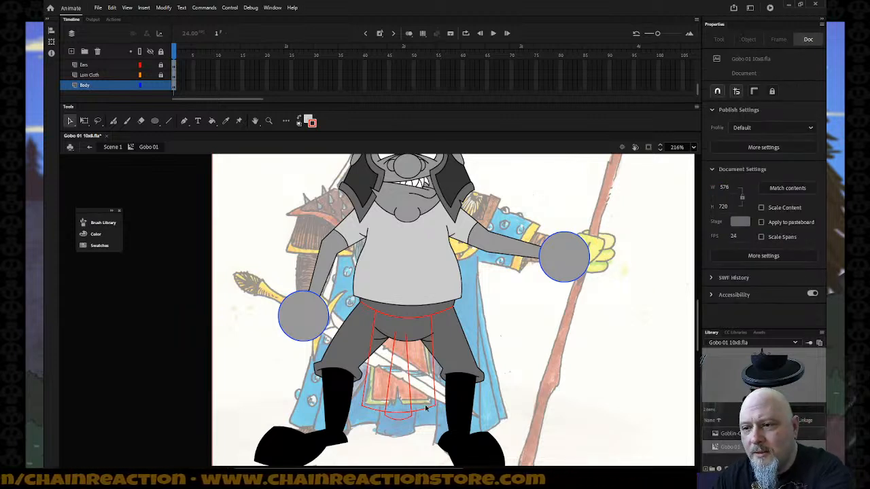
click(369, 410)
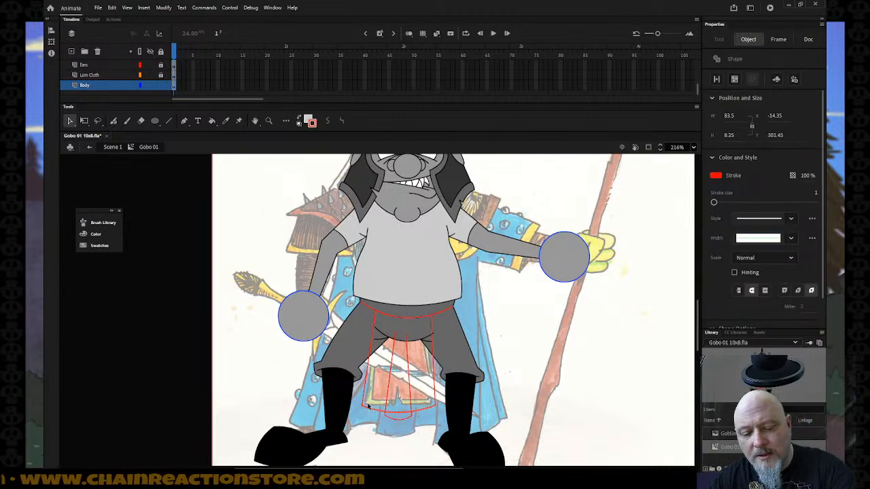
key(Delete)
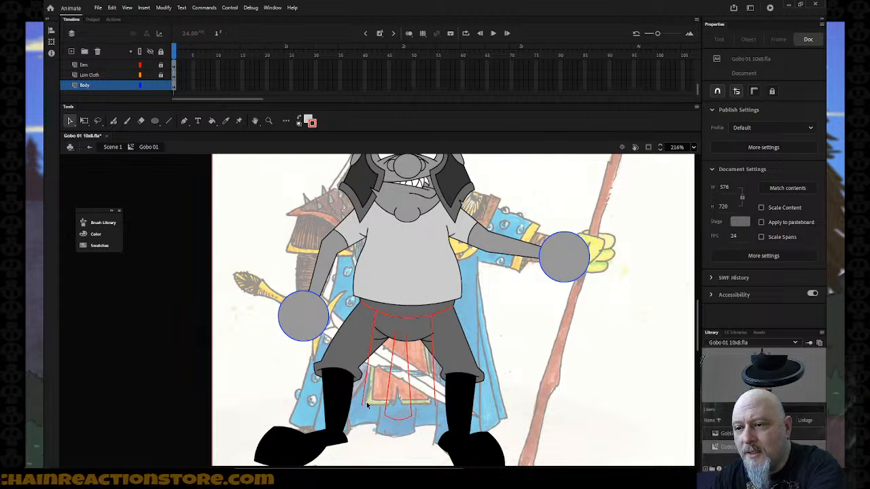
- Lock the Body layer, unlock and activate the Loin Cloth layer, and paste the hem line in place there
click(161, 86)
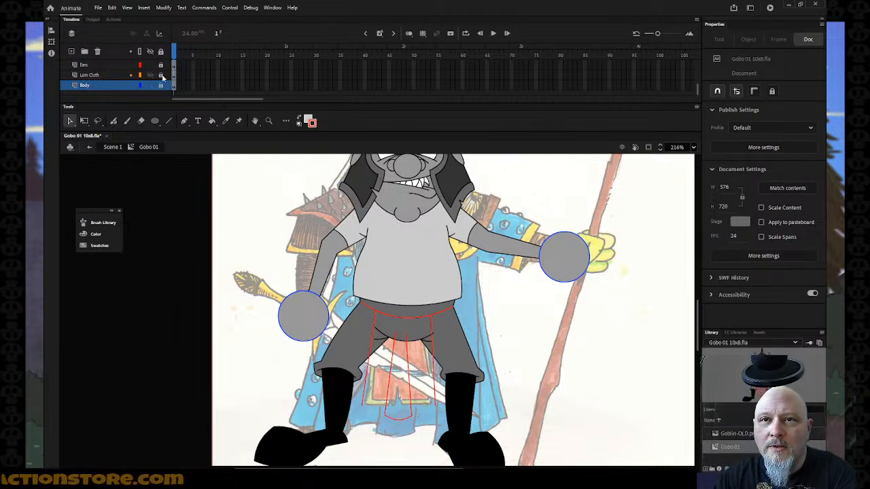
click(134, 85)
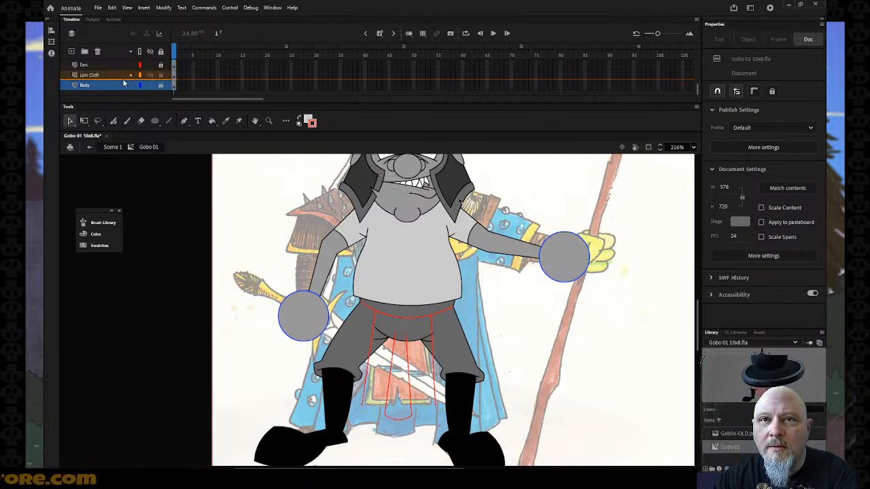
click(114, 76)
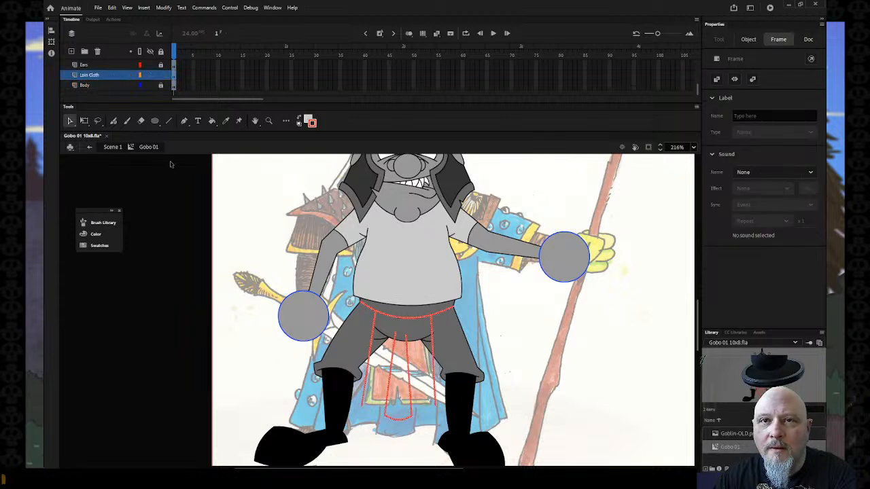
click(176, 183)
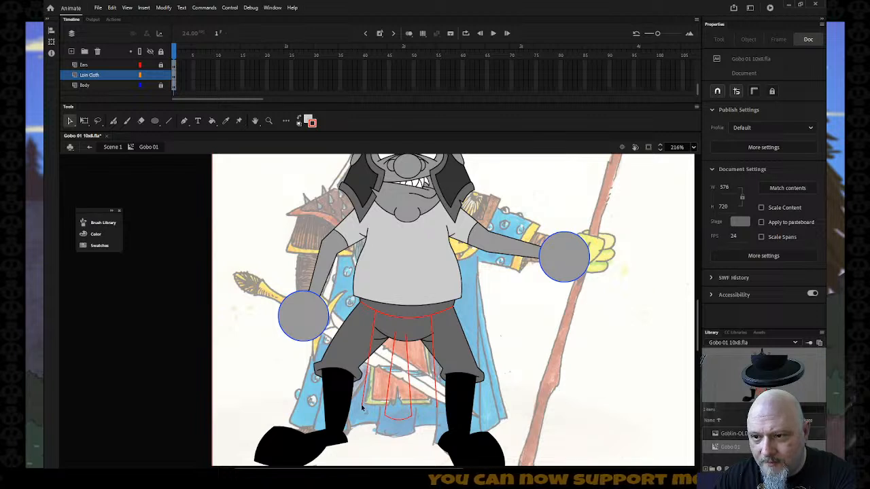
right_click(162, 367)
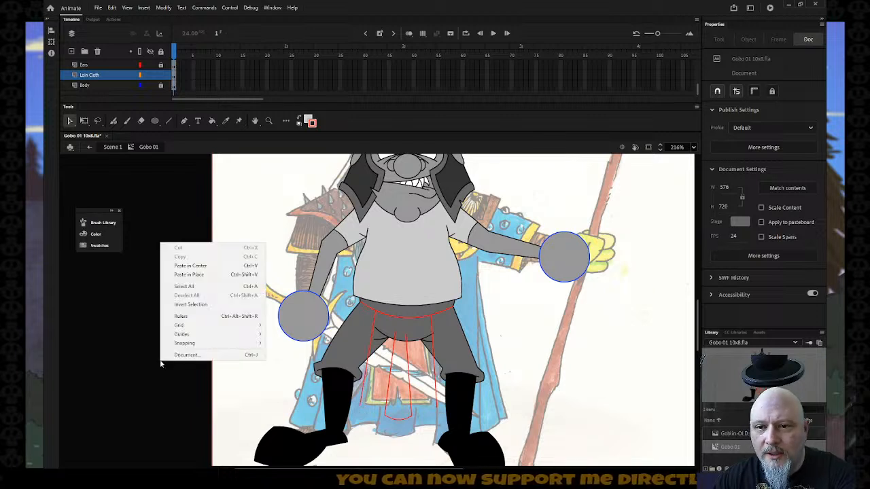
click(189, 275)
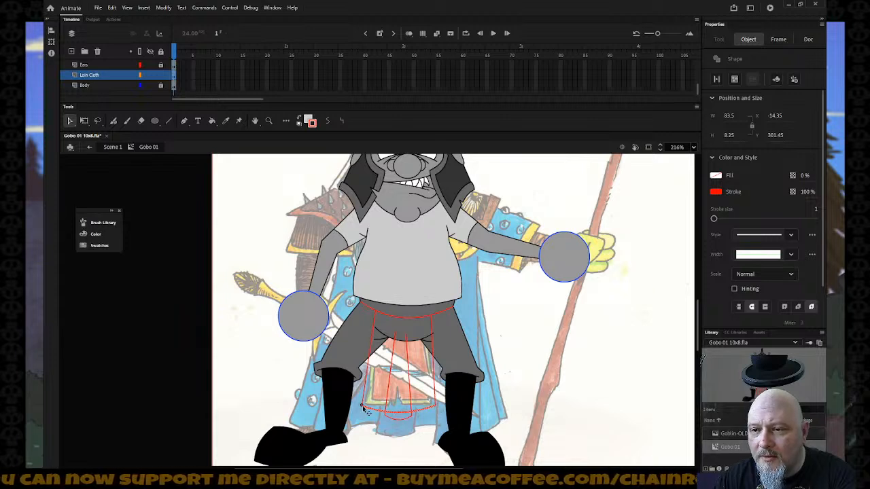
- Try to trim the hem segment crossing the central panel, and remove the pasted hem line
click(403, 417)
click(400, 414)
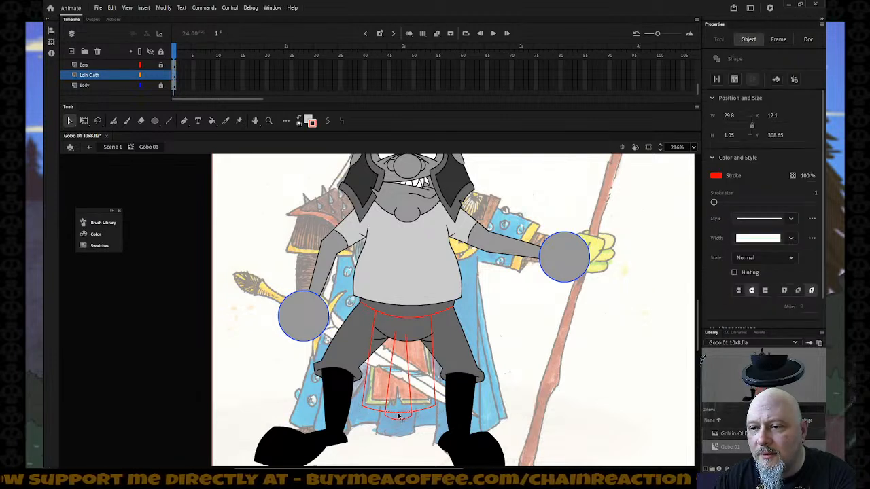
click(401, 417)
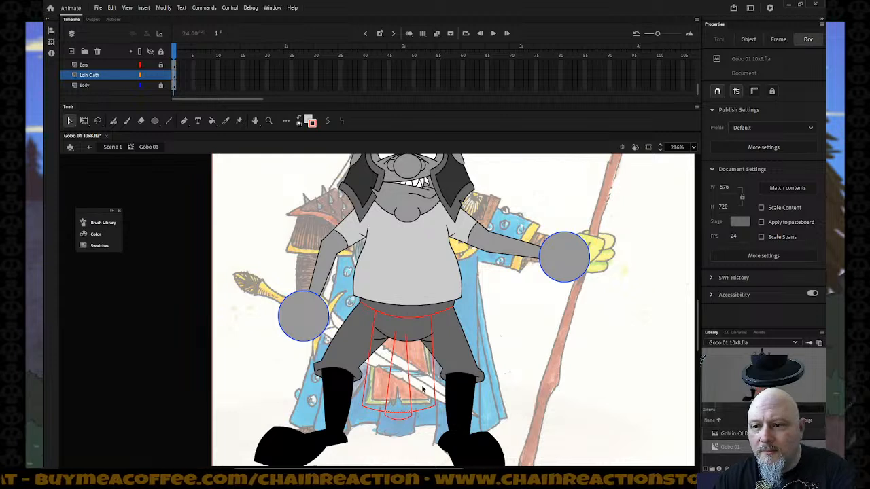
click(422, 391)
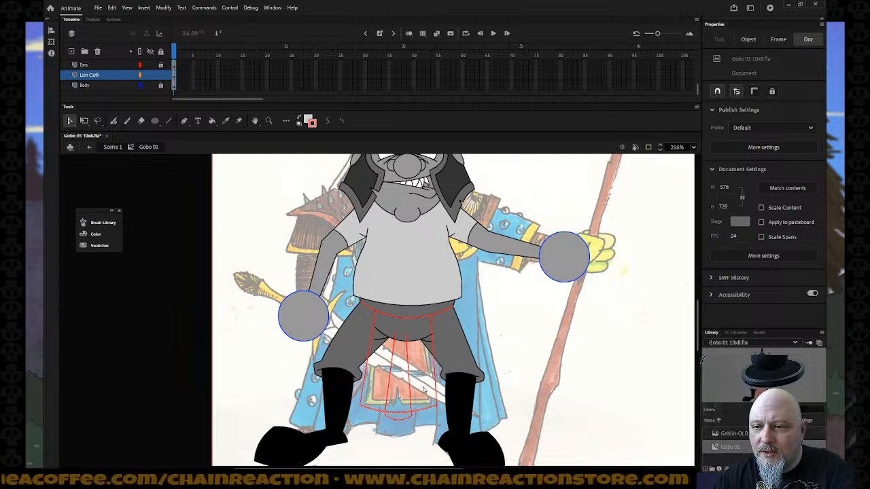
key(Delete)
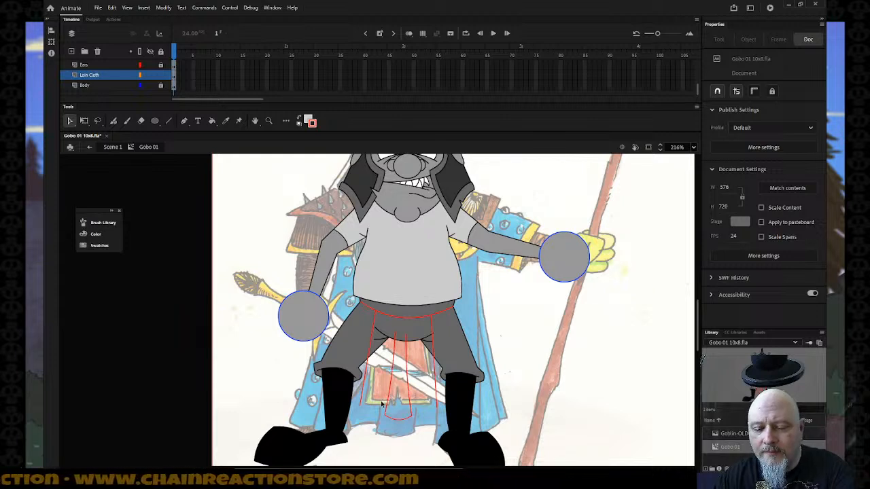
- Paste the hem line in place again on the Loin Cloth layer and delete its segment inside the central panel
right_click(282, 378)
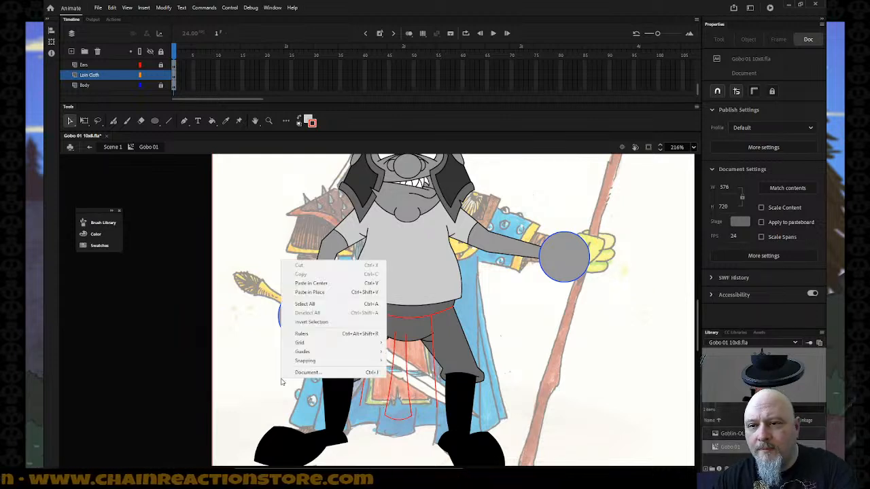
click(311, 293)
click(419, 427)
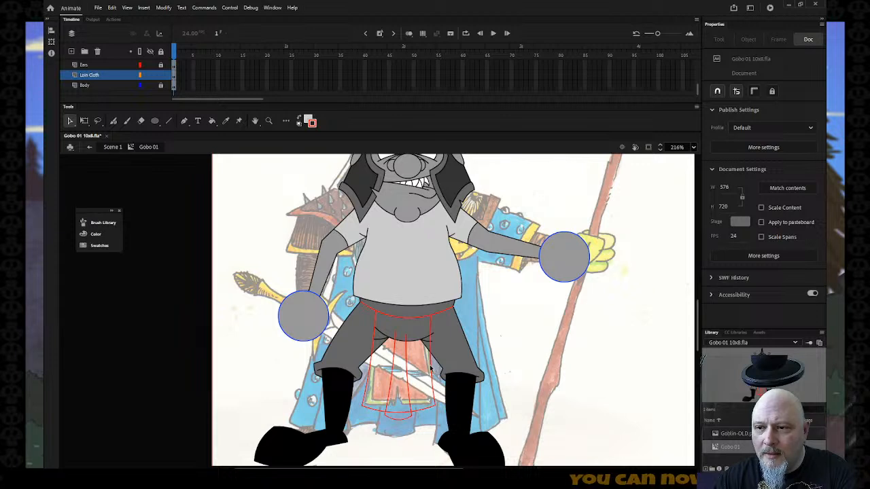
click(401, 415)
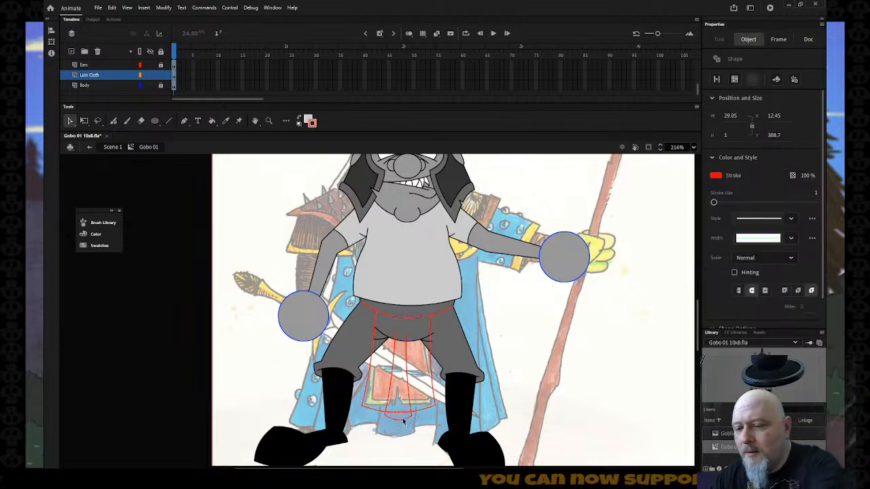
click(403, 421)
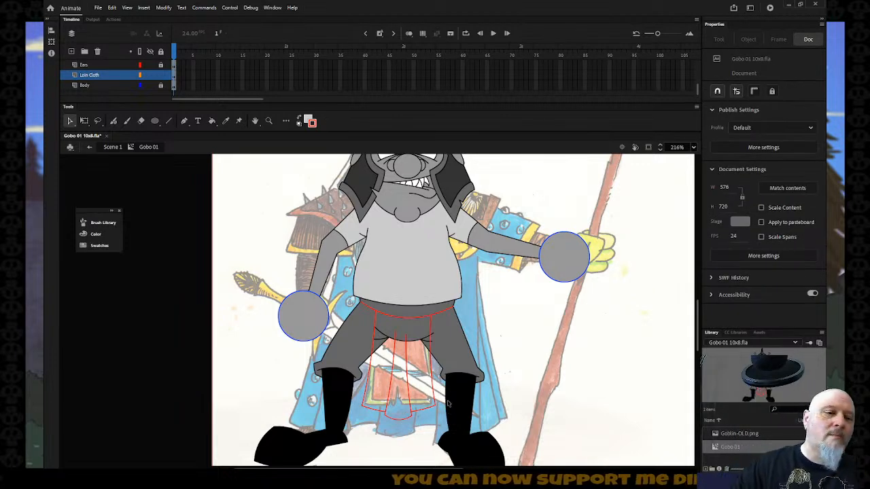
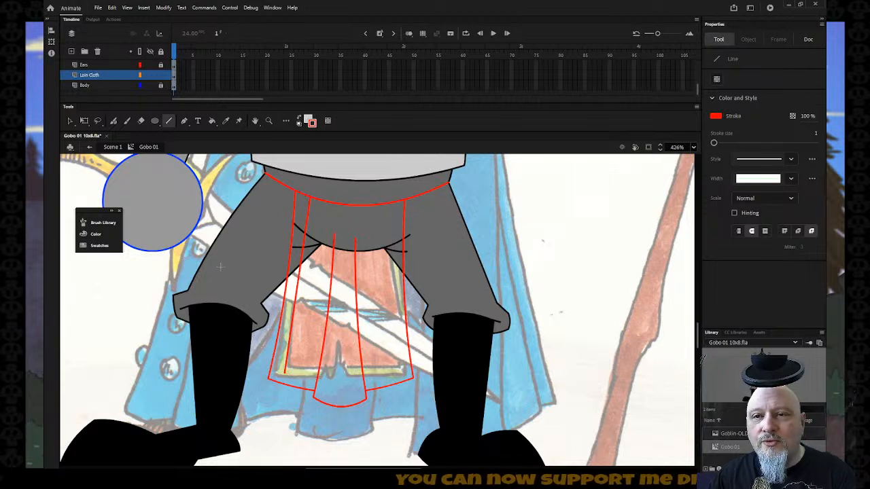
- Undo the last drawn line and duplicate both outer side edges of the loin cloth slightly inward as border lines
key(ctrl+z)
click(70, 121)
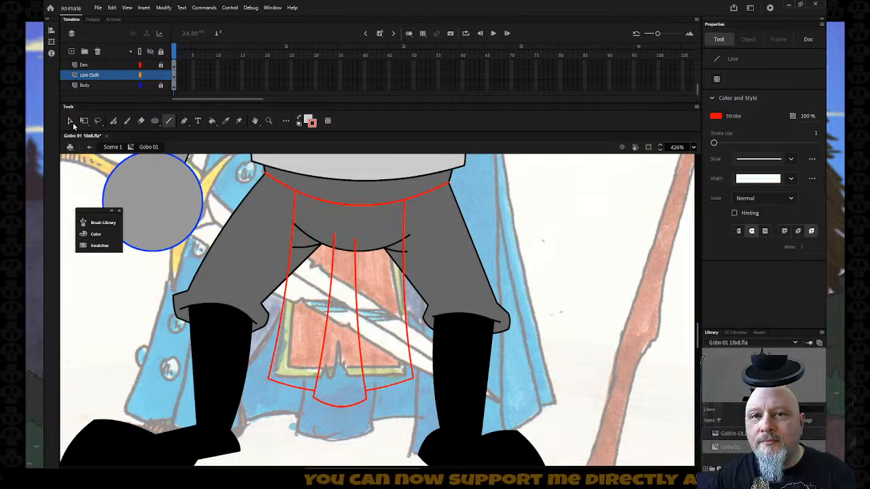
click(291, 257)
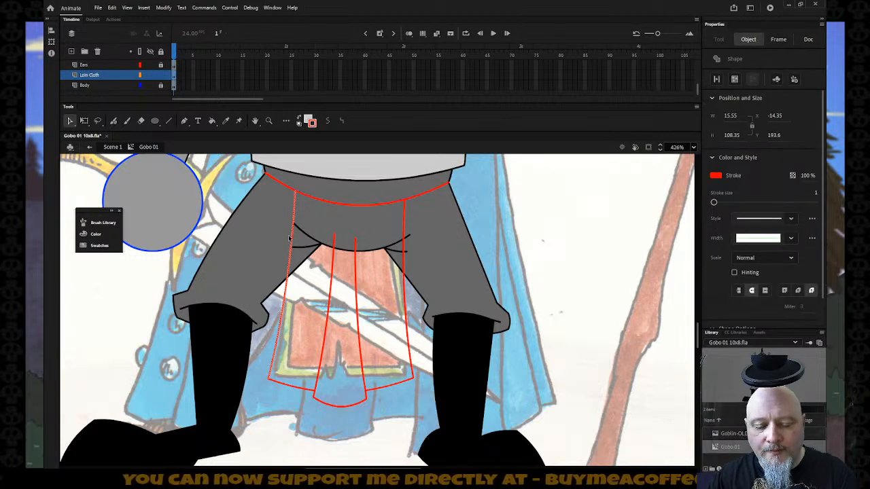
drag(298, 195, 305, 201)
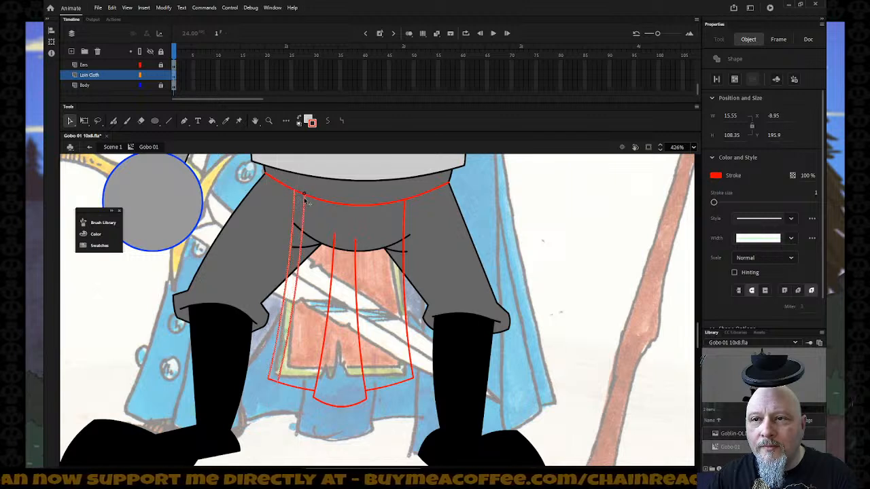
click(405, 210)
drag(406, 211, 395, 210)
- Duplicate all the loin cloth's bottom hem segments slightly upward to form a border along the lower edge
click(279, 382)
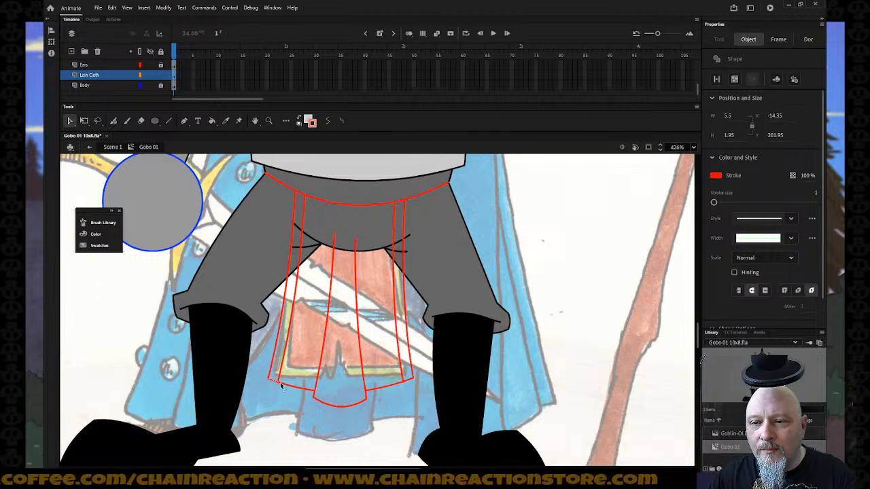
shift+click(316, 401)
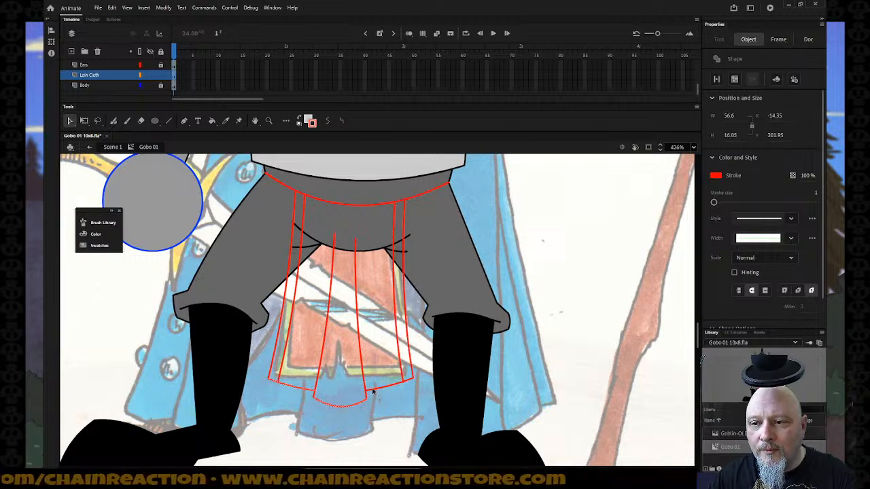
shift+click(398, 383)
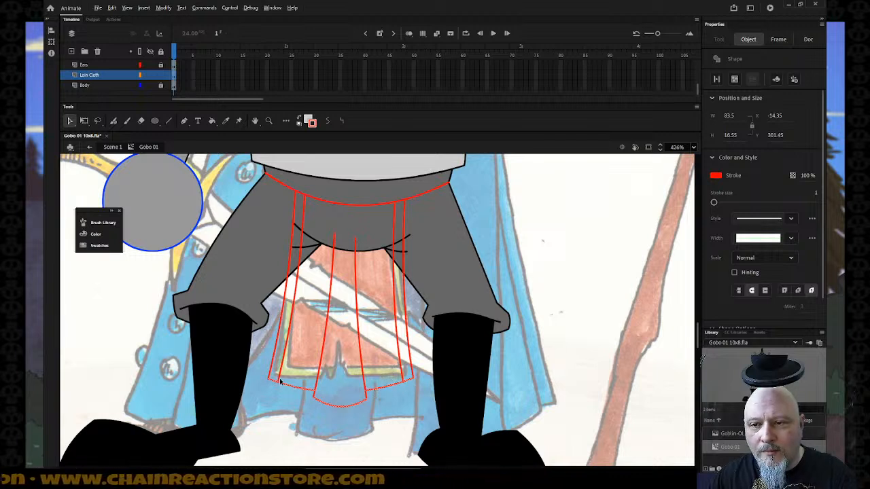
drag(271, 384, 273, 371)
click(359, 390)
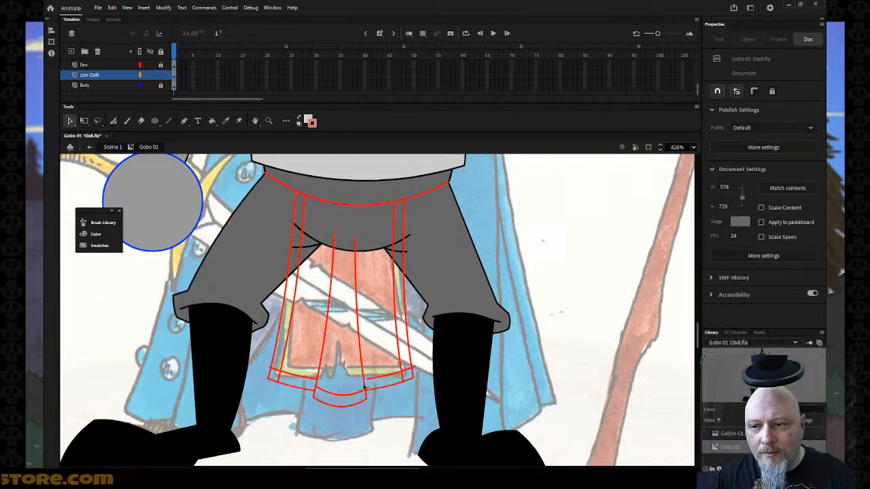
- Remove the short line stubs overhanging the corners and intersections of the loin cloth's hem border
click(416, 373)
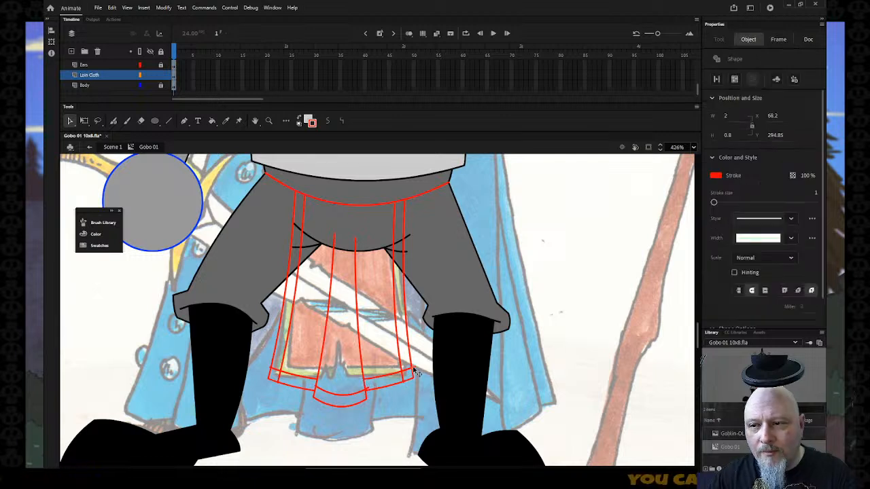
click(397, 286)
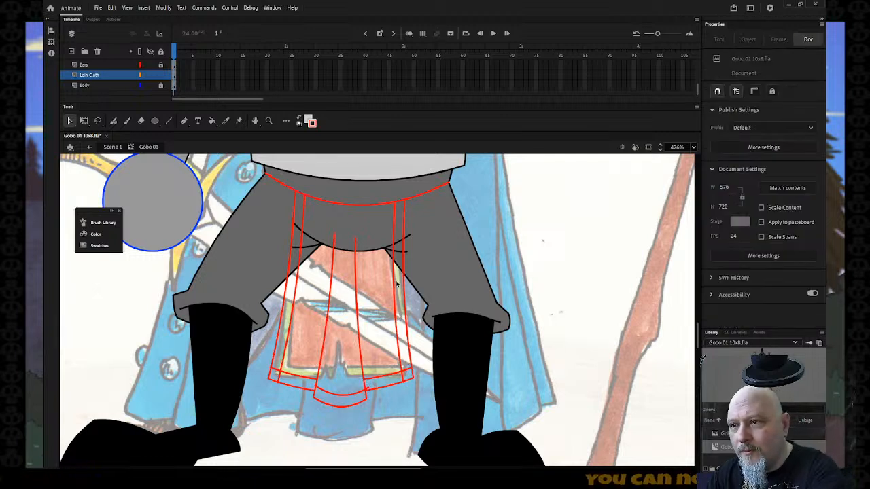
click(369, 391)
click(281, 382)
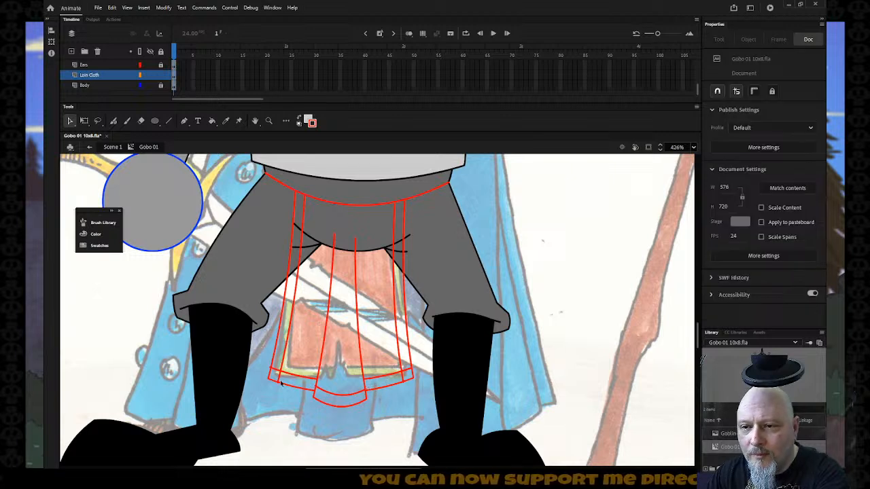
click(273, 373)
click(280, 386)
click(284, 390)
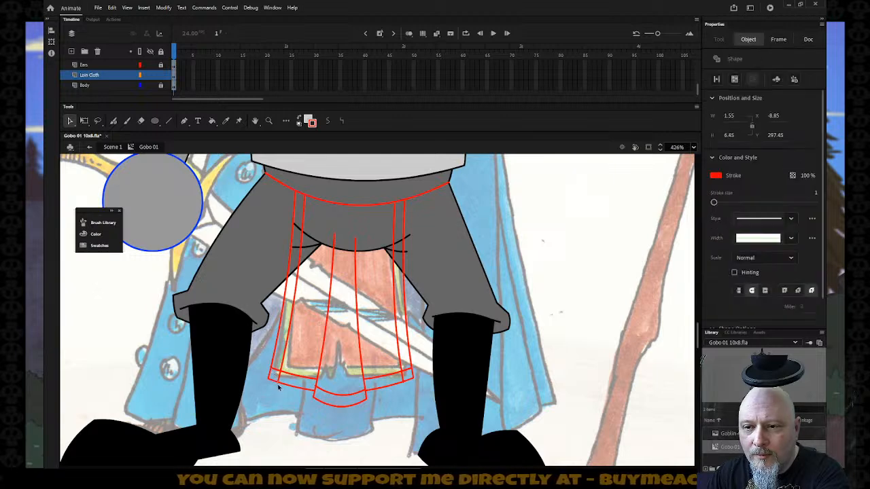
click(278, 375)
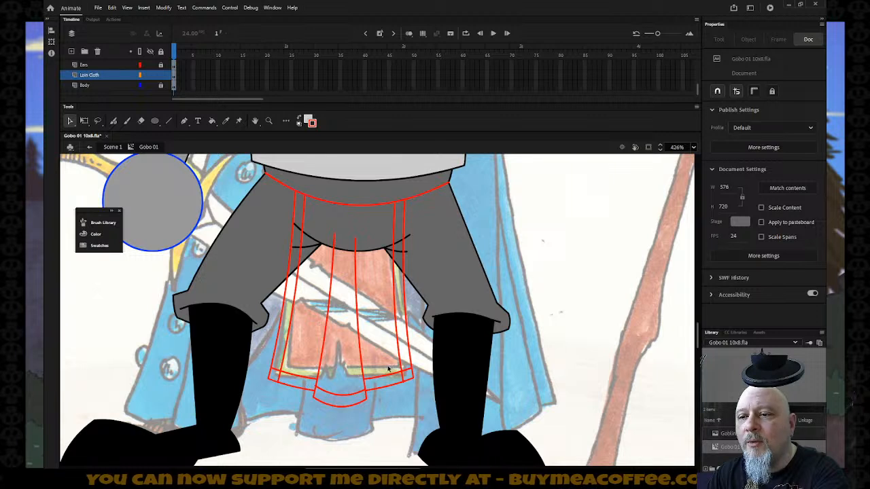
click(318, 392)
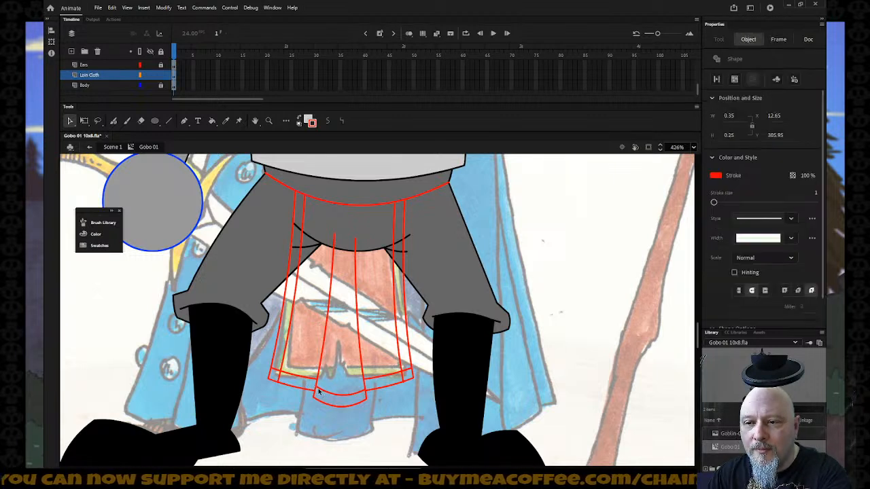
click(326, 387)
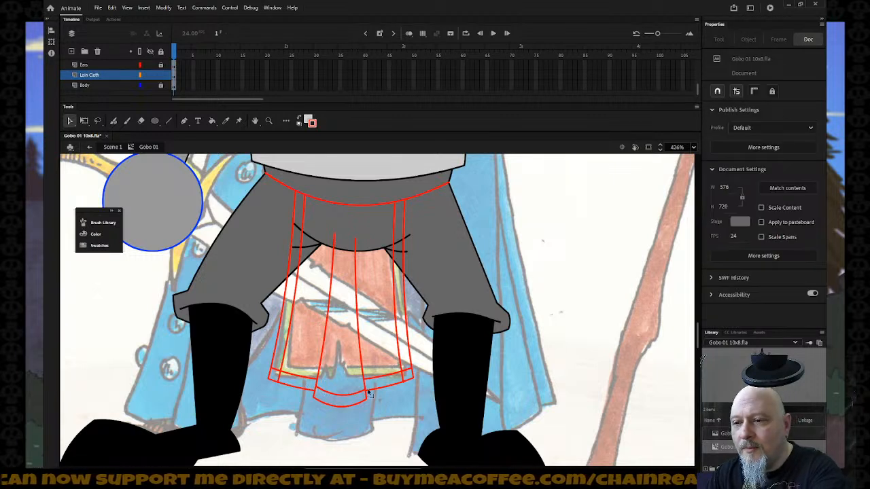
click(405, 386)
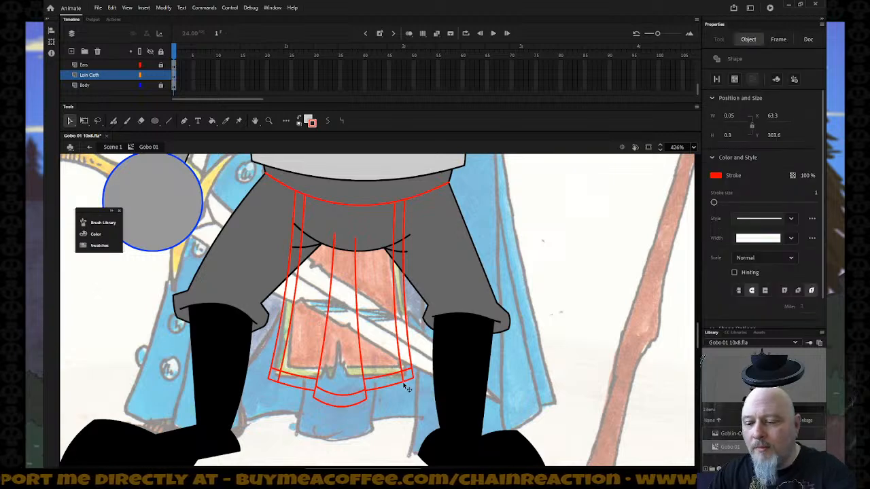
click(413, 386)
- Delete the two red waistline segments that extend past the loin cloth's outer side edges
key(z)
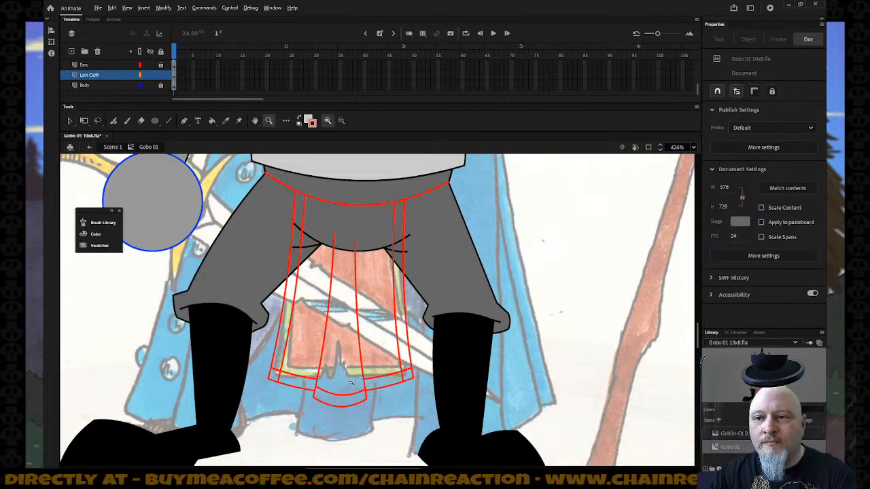
alt+click(381, 385)
alt+click(379, 367)
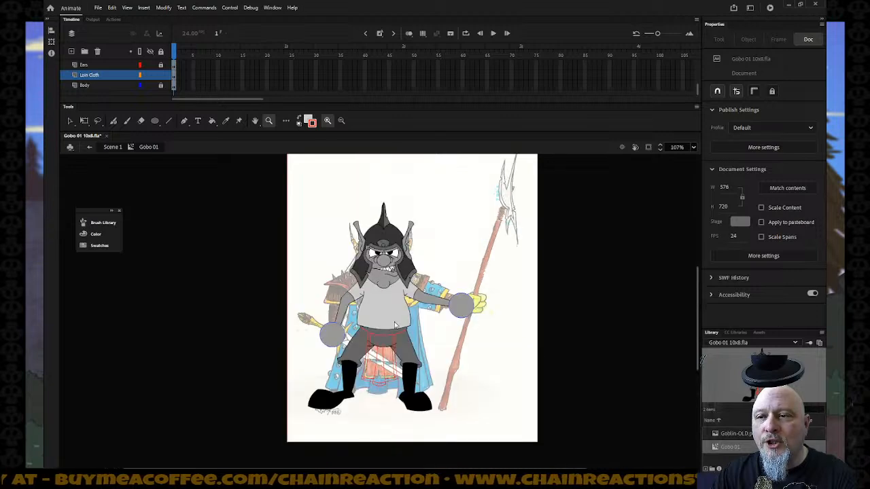
drag(297, 197, 440, 297)
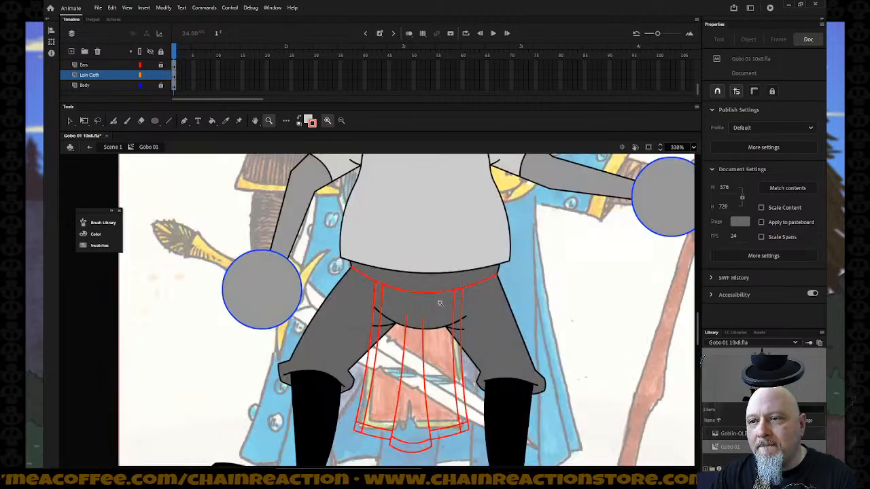
click(70, 120)
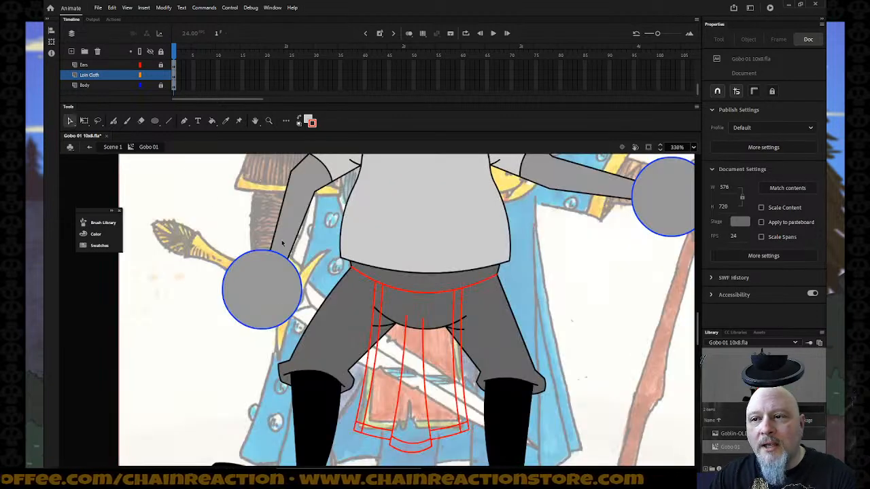
click(367, 277)
key(Delete)
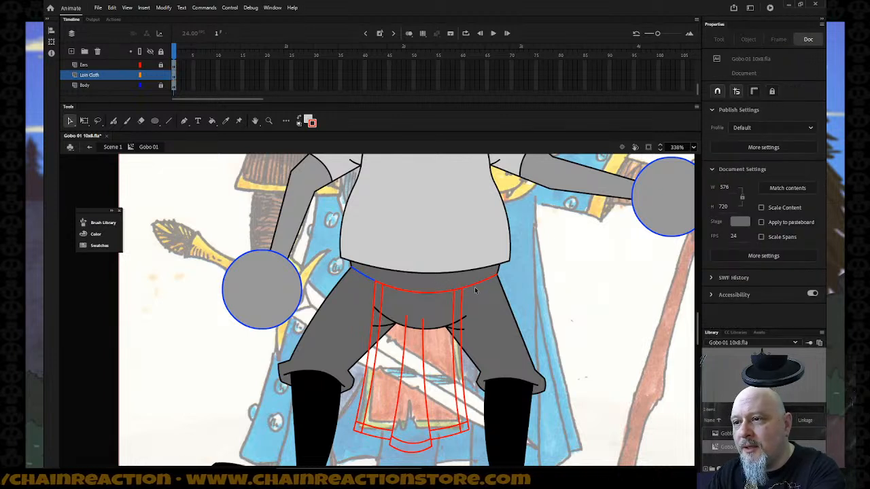
click(475, 290)
key(Delete)
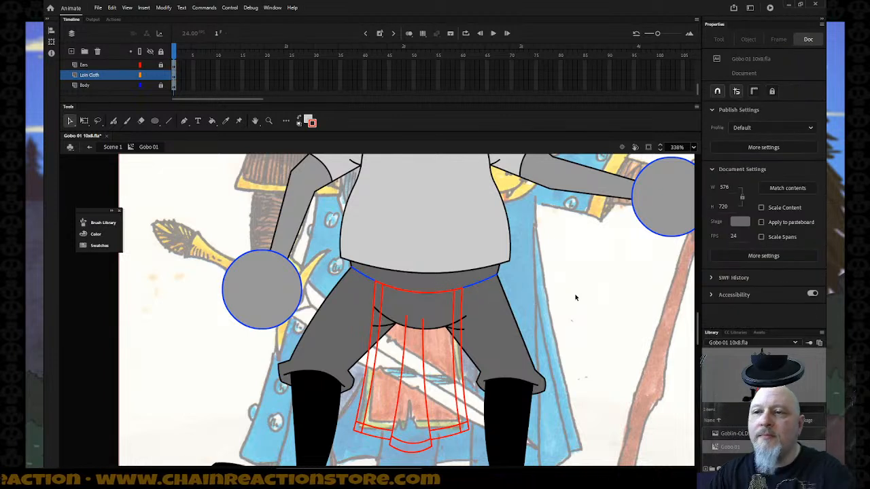
- Select all artwork on the Body layer and set its stroke color to black
key(z)
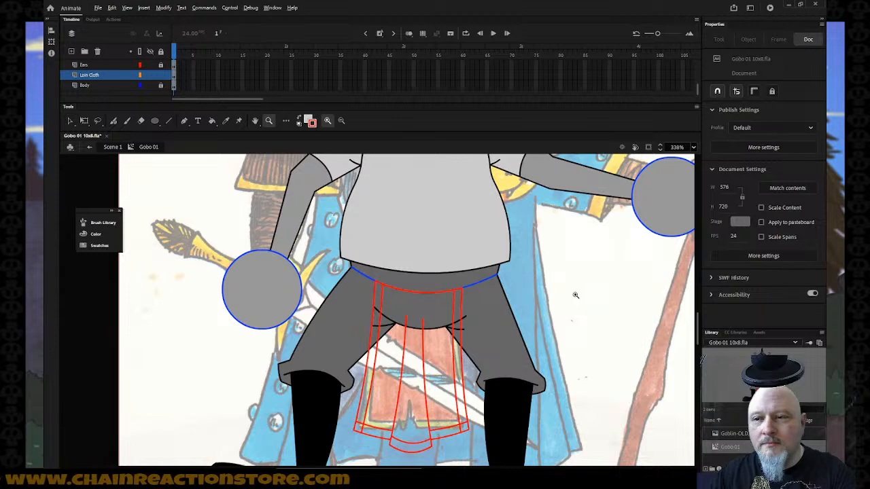
alt+click(468, 342)
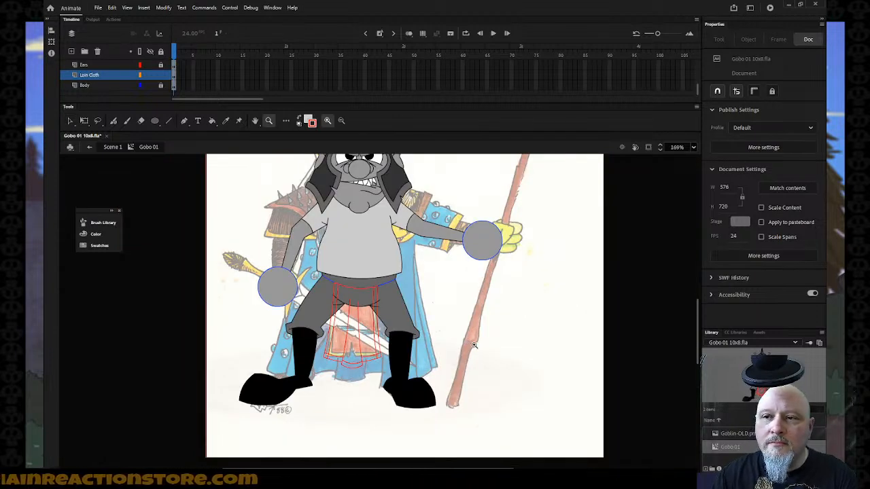
click(115, 86)
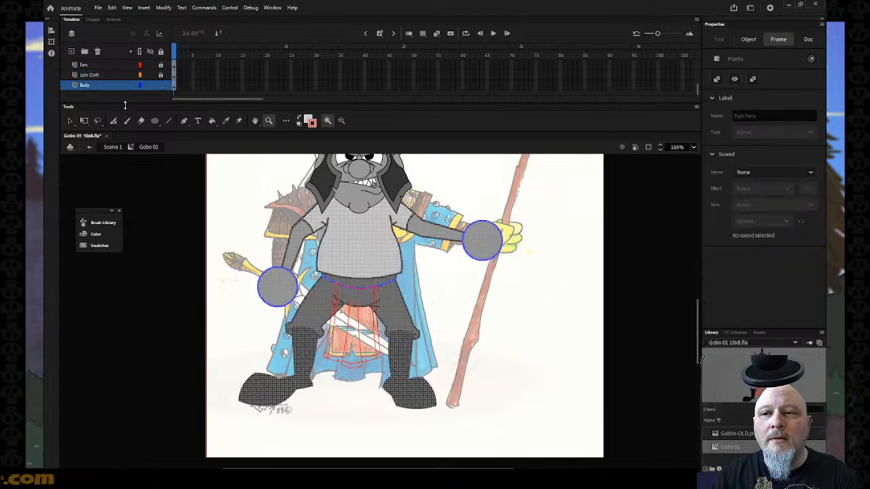
click(311, 121)
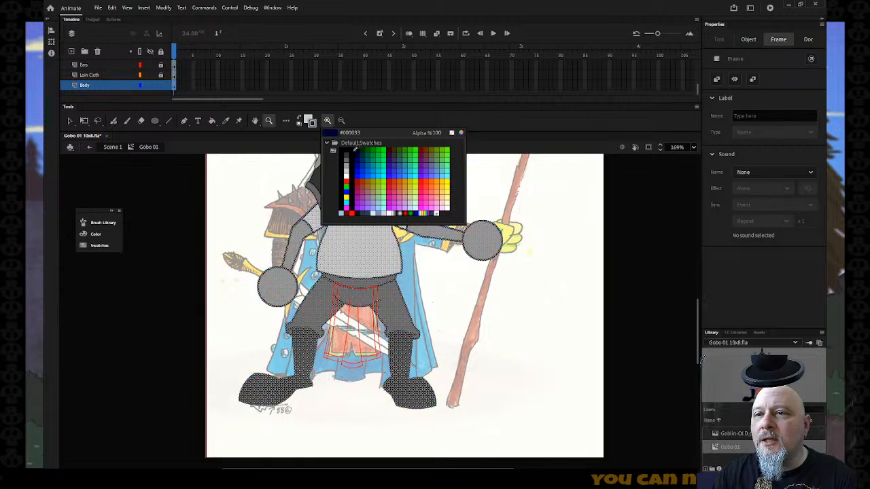
click(349, 147)
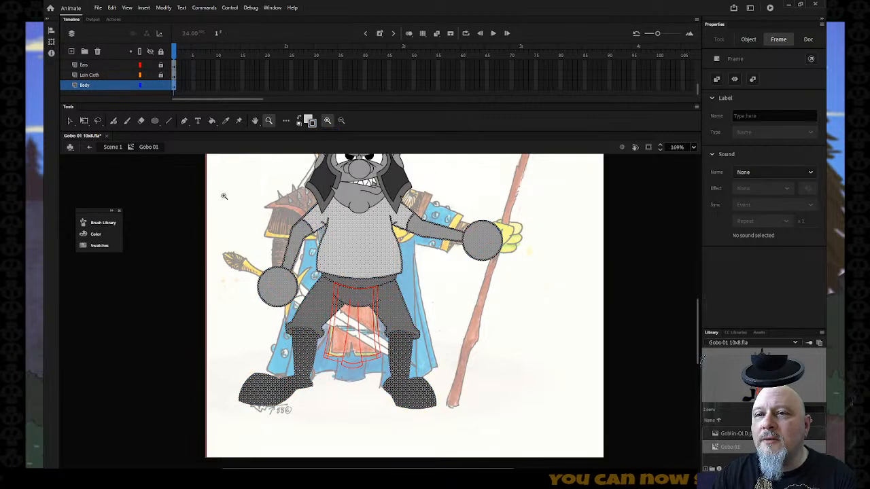
- Set the outlines of both hand circles back to blue
click(70, 123)
click(236, 263)
click(268, 291)
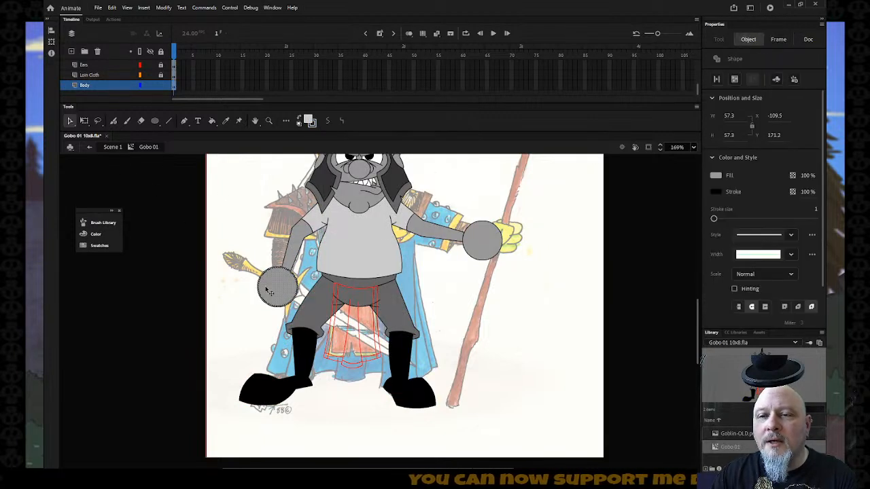
shift+click(469, 243)
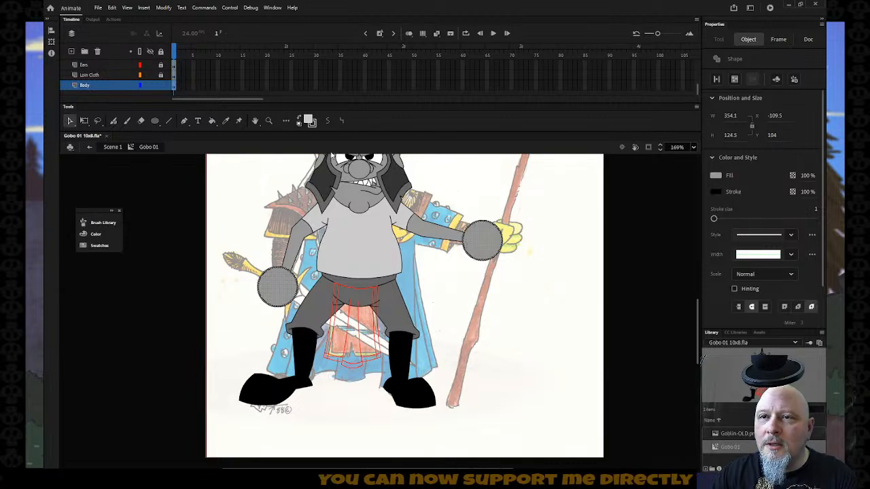
click(310, 123)
click(366, 172)
click(195, 190)
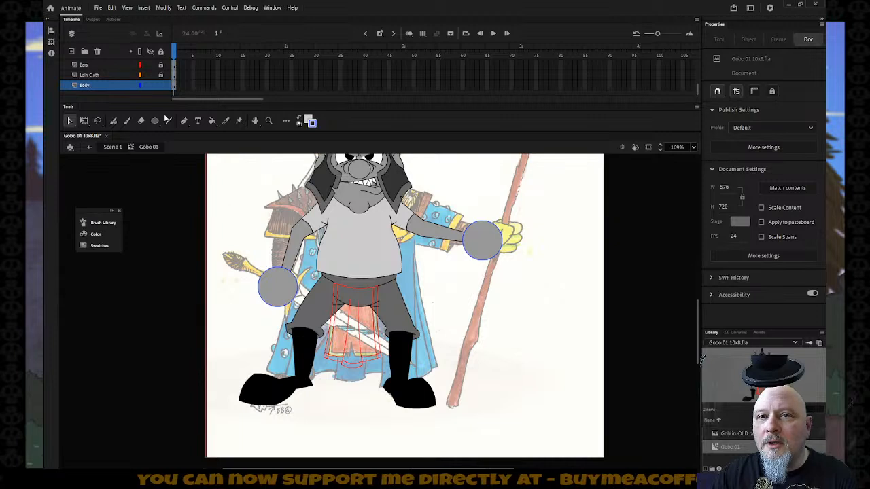
- Sample the shirt's light gray as the fill color, lock the Body layer, and unlock the Loin Cloth layer for editing
key(i)
click(353, 250)
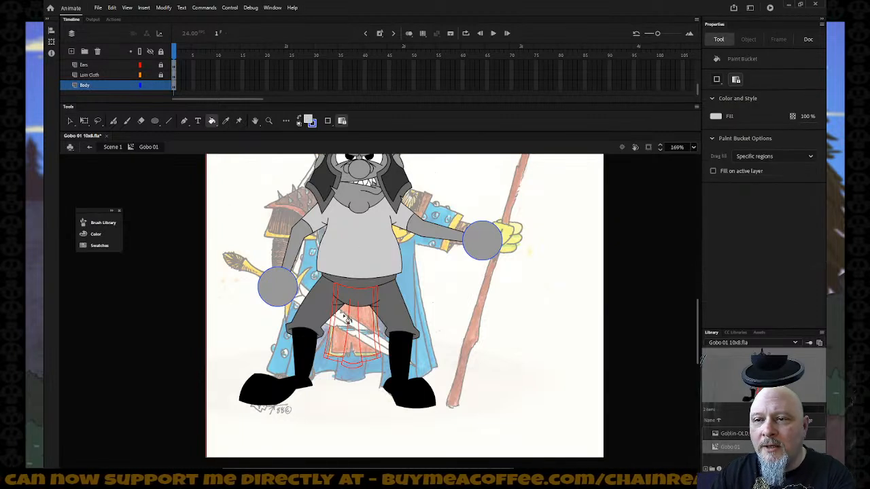
click(168, 87)
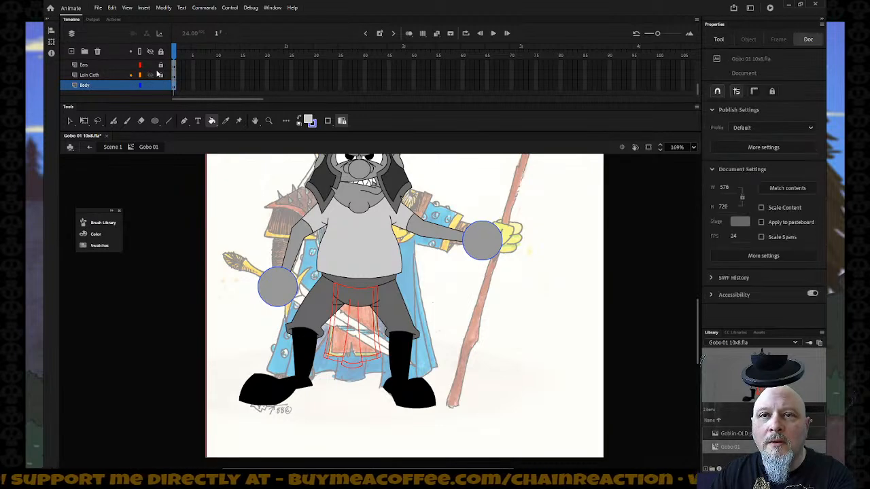
key(ctrl+shift+a)
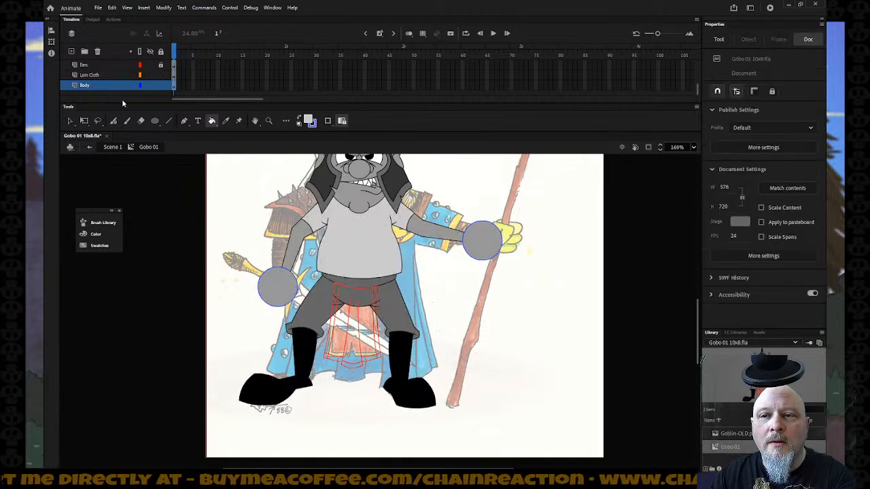
click(151, 75)
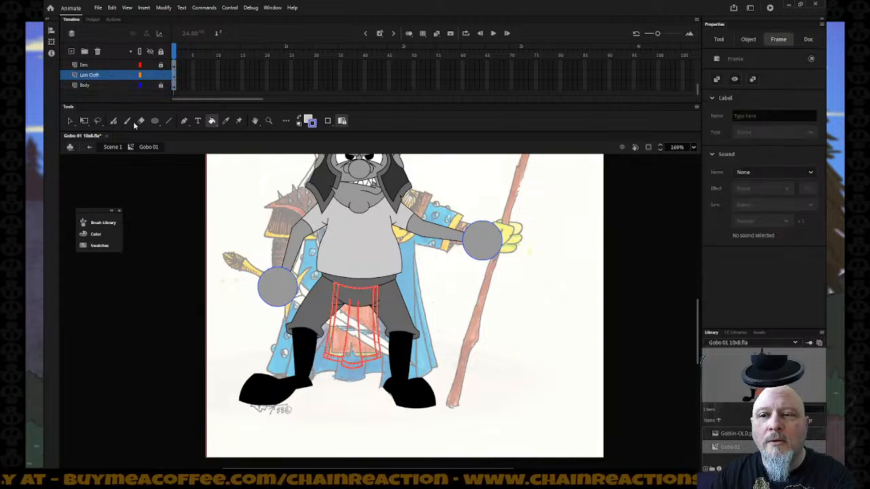
click(71, 122)
click(332, 298)
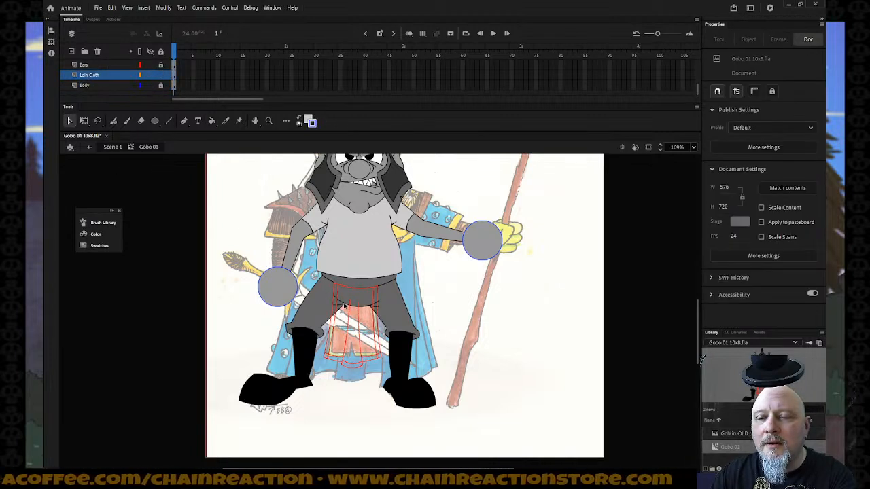
- Fill all the loin cloth's panels and border sections with the sampled light gray
key(k)
click(345, 308)
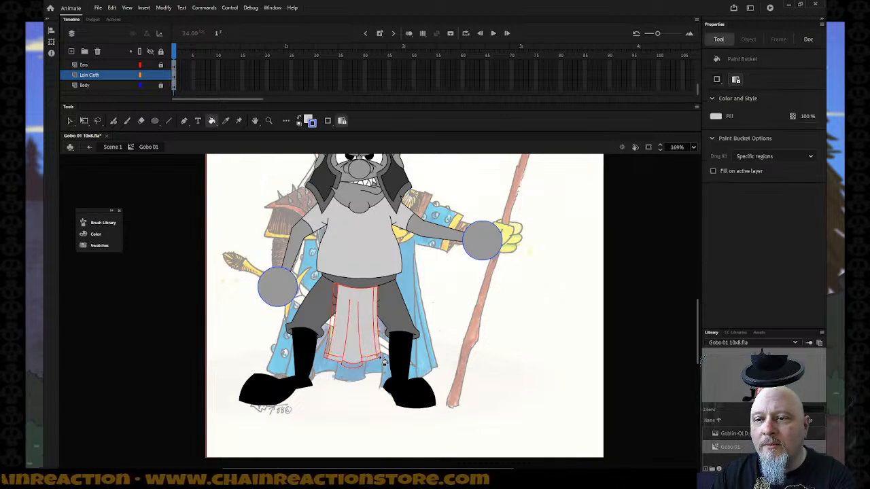
click(334, 350)
- Extend the upper end of the loin cloth's right inner border line to meet the waistline
key(z)
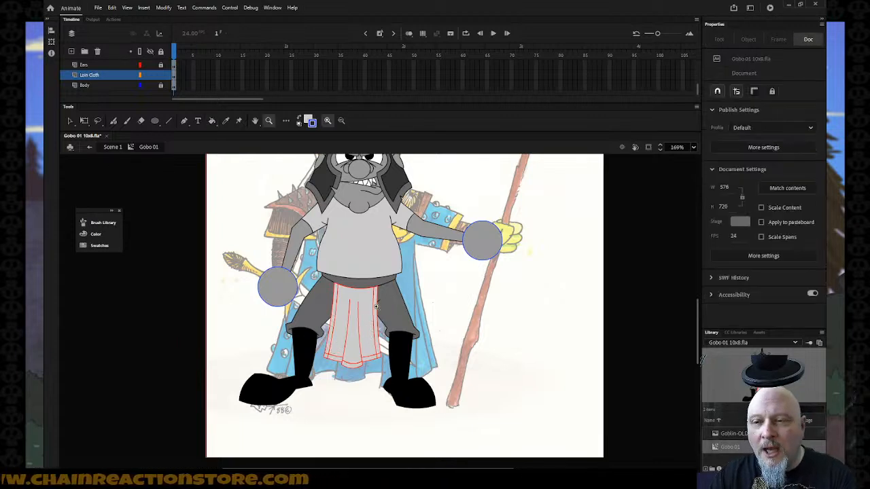
drag(341, 276, 408, 332)
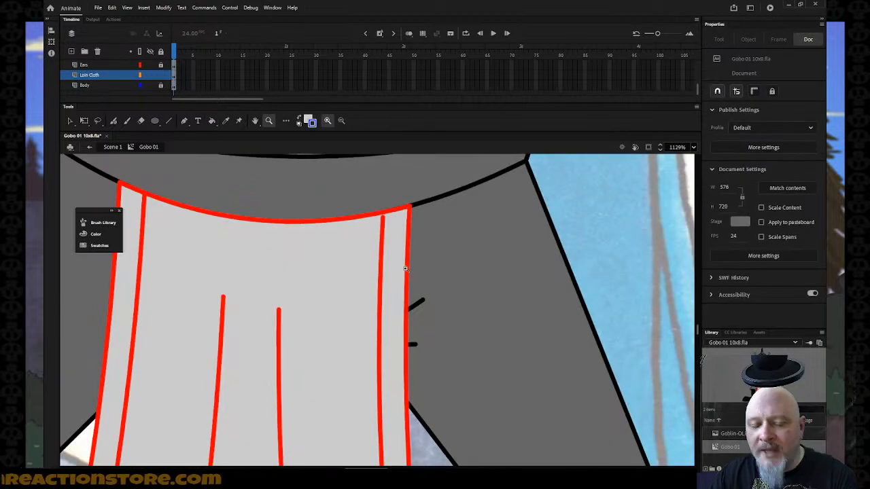
key(v)
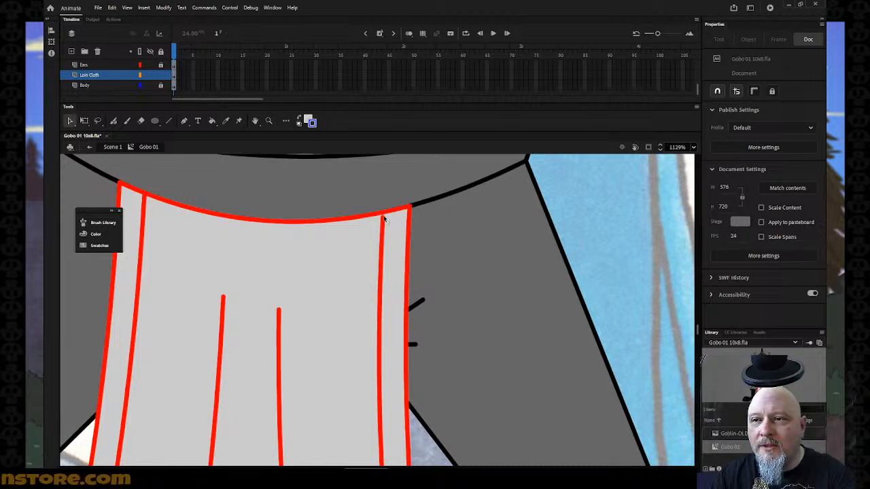
- Select all artwork on the Loin Cloth layer and set its stroke color to black
key(z)
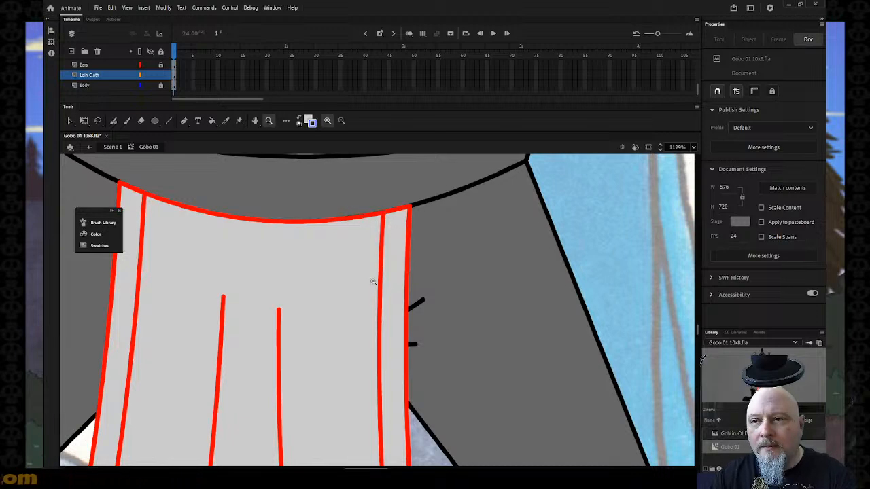
alt+click(374, 282)
alt+click(372, 291)
scroll(372, 291, down, 3)
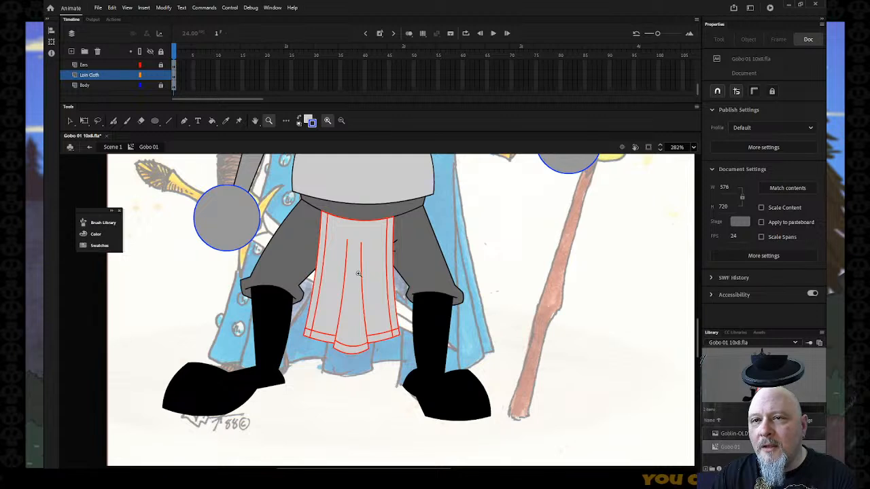
click(110, 78)
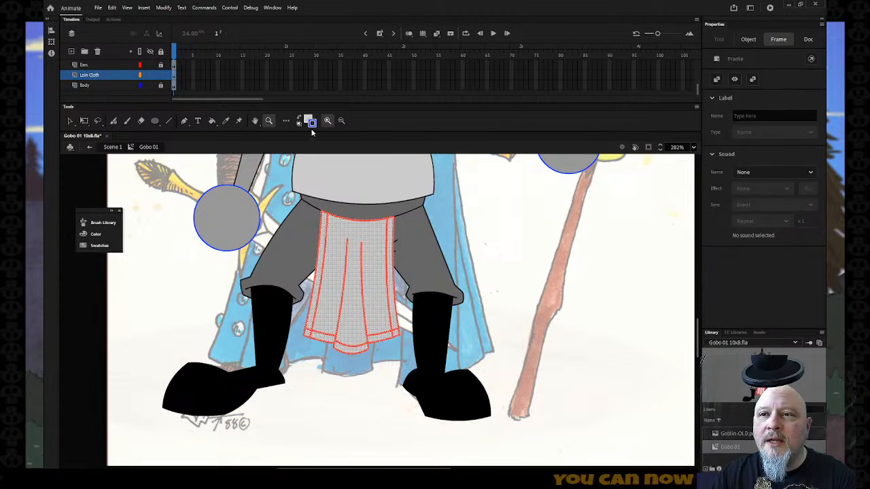
click(312, 127)
click(330, 150)
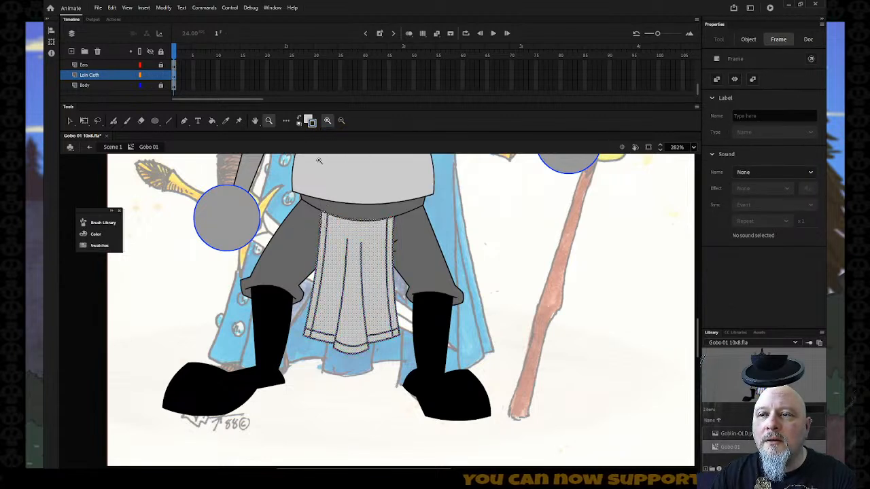
- Lock the Loin Cloth layer and unlock the Body layer for editing with nothing selected
click(69, 120)
click(142, 187)
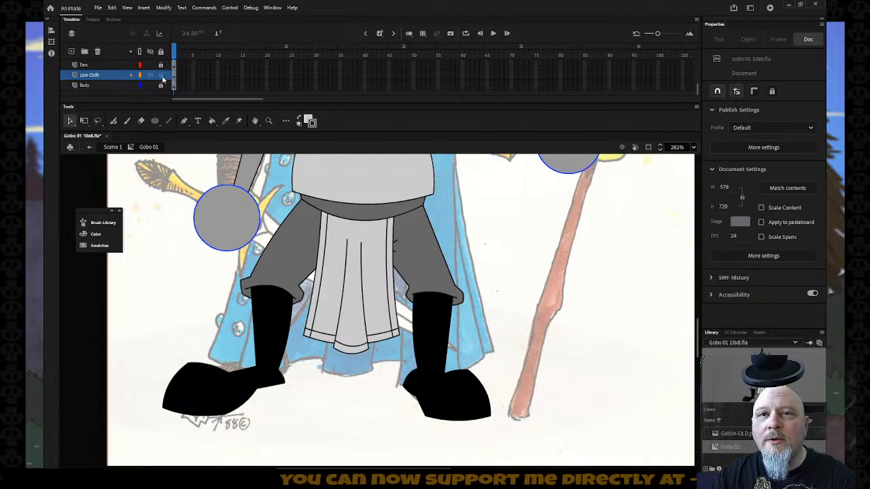
click(122, 85)
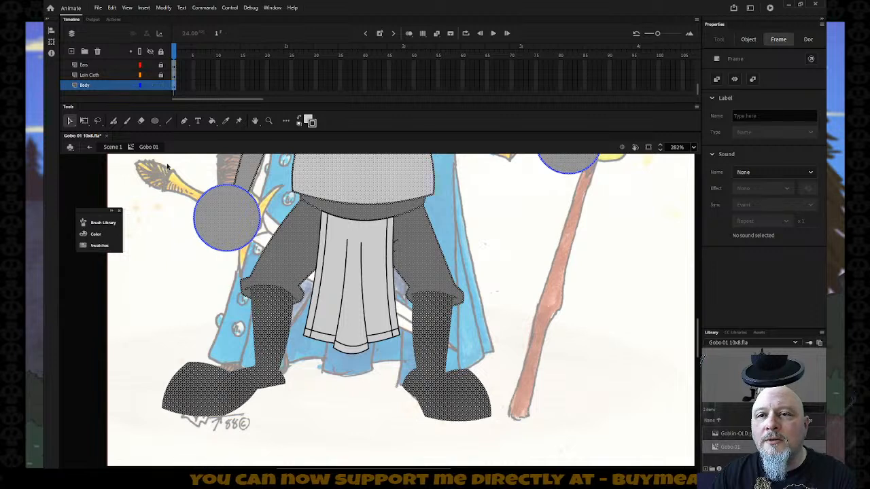
key(ctrl+shift+a)
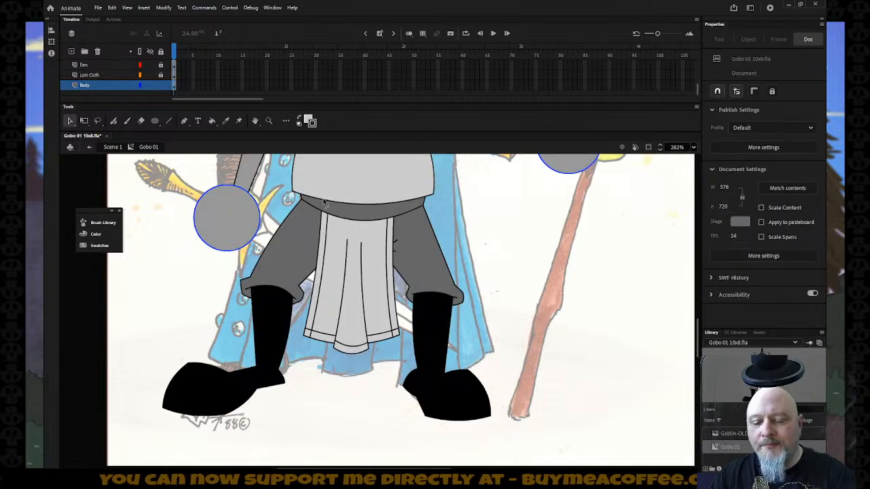
- Fill the waistband between the shirt and the loin cloth with black
key(k)
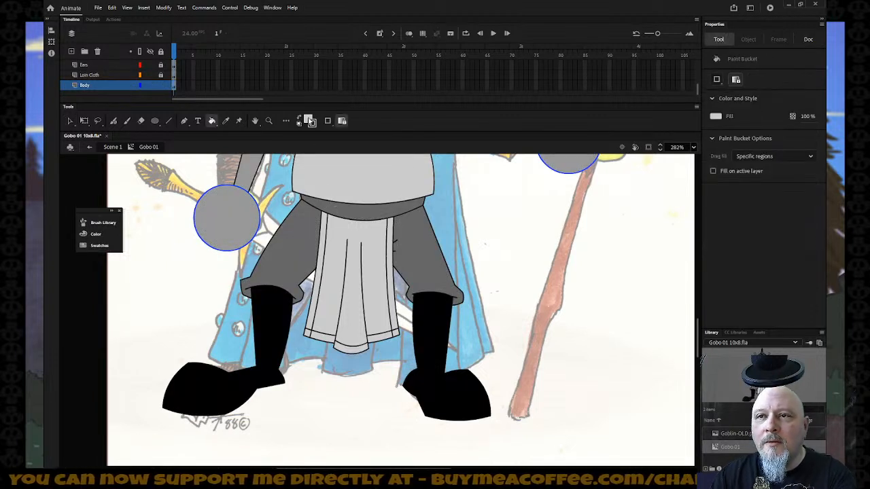
click(309, 120)
click(348, 150)
click(350, 211)
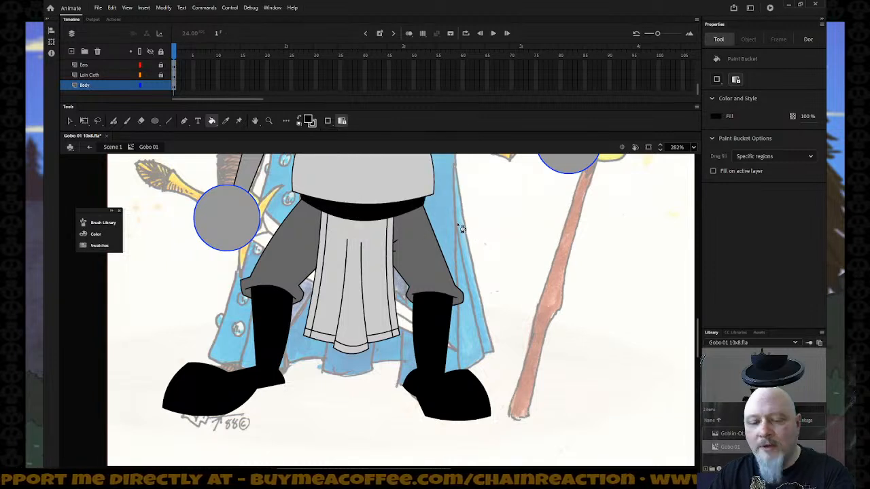
- Insert a new layer and place it directly below the locked Body layer
key(z)
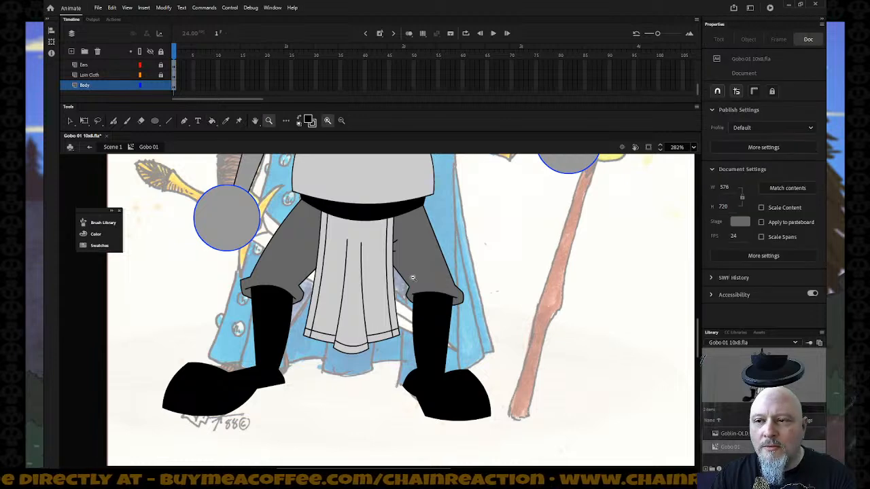
alt+click(411, 278)
alt+click(410, 284)
drag(278, 215, 475, 397)
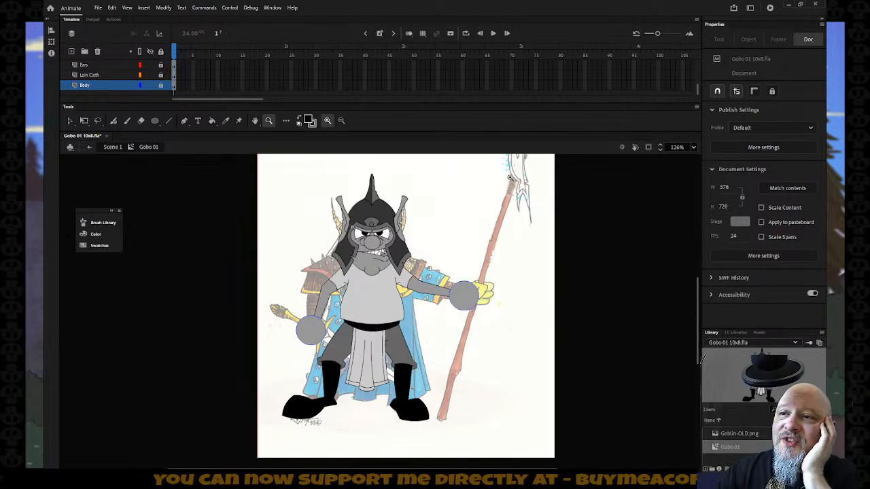
click(169, 120)
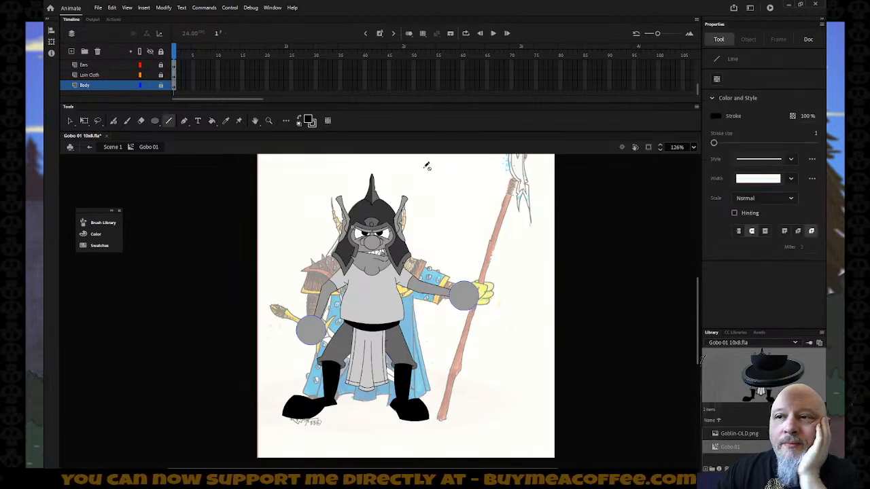
right_click(108, 89)
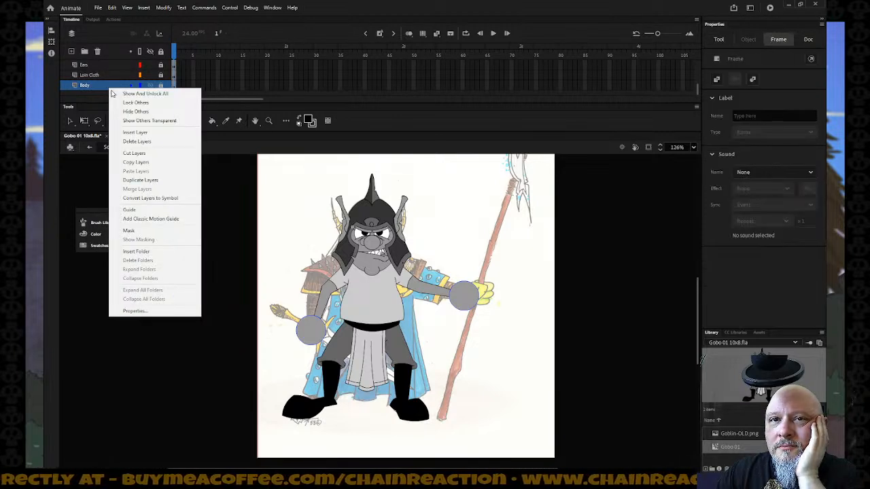
click(123, 133)
drag(107, 94, 108, 92)
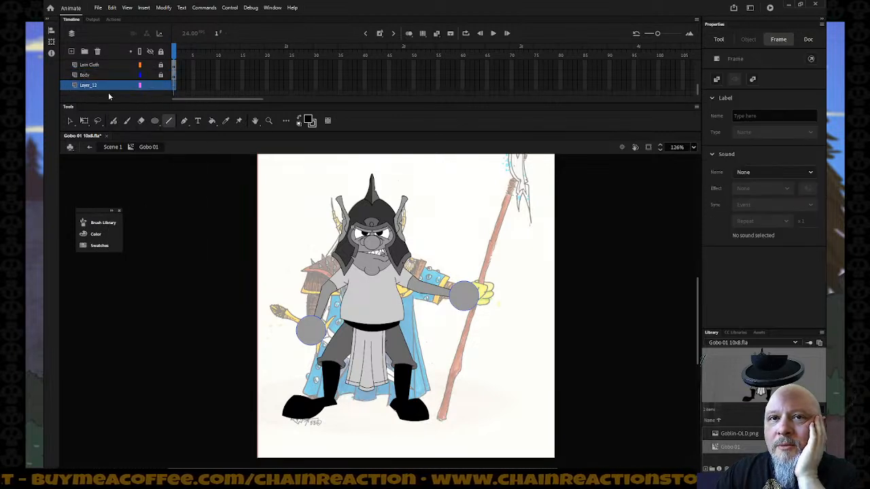
- Draw a straight red line along the reference spear's shaft, from just below its blade to its foot
click(312, 122)
click(346, 179)
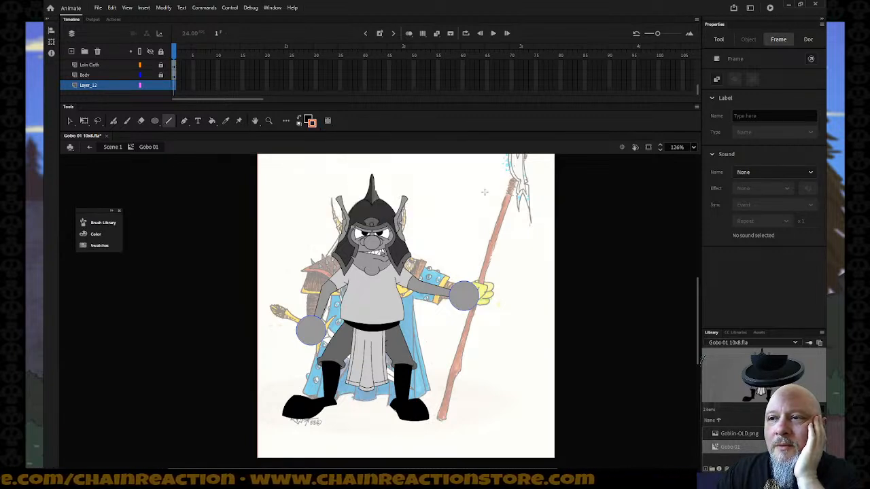
drag(516, 180, 441, 419)
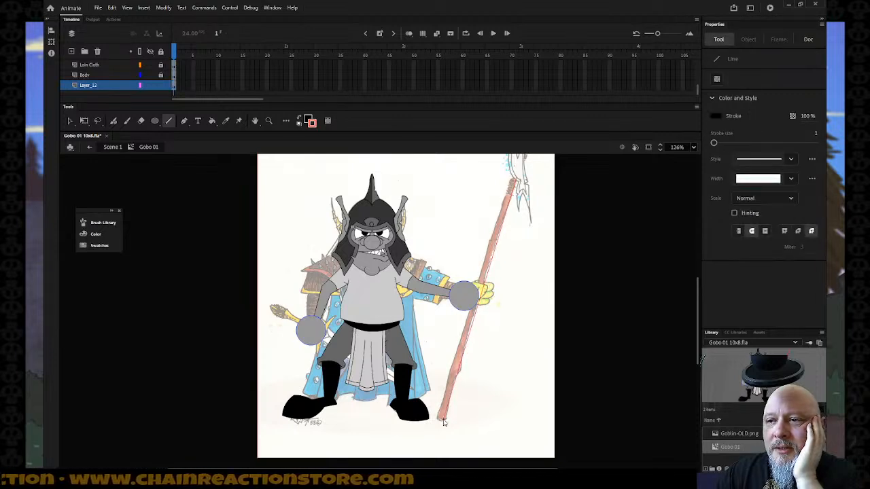
- Move the red shaft line sideways off the reference shaft to cross the goblin's round hand, at about X 142, Y -97
click(70, 121)
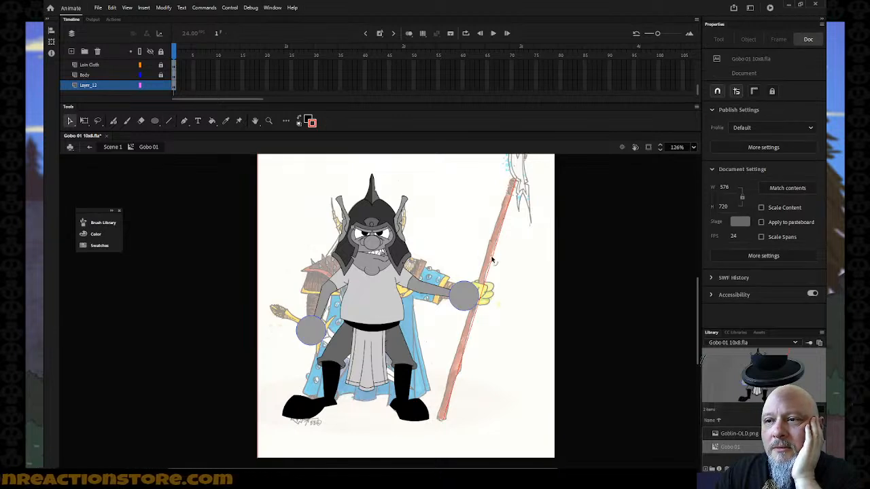
click(496, 263)
key(ctrl+a)
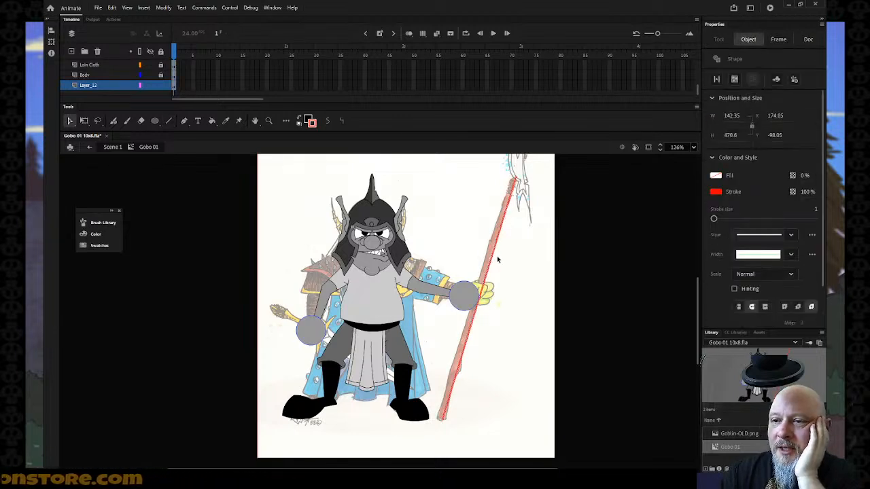
key(ctrl+z)
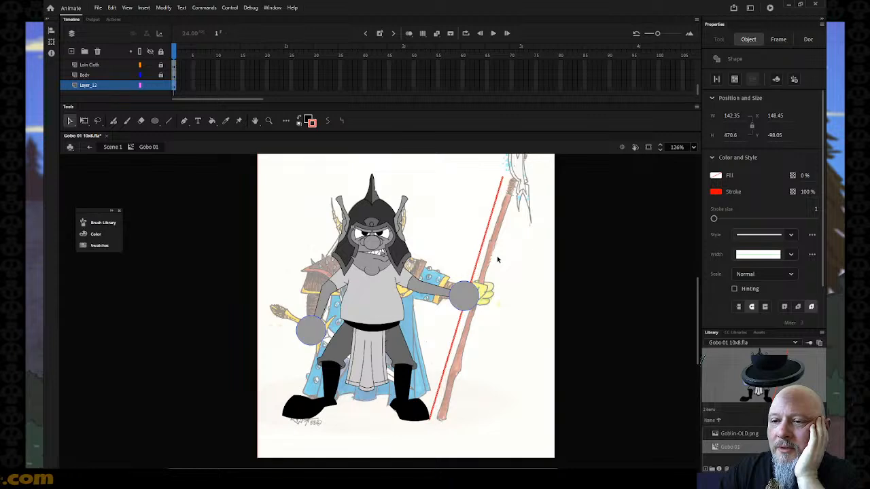
key(ctrl+z)
key(ctrl+z)
key(ctrl+z)
key(ctrl+z)
key(ctrl+z)
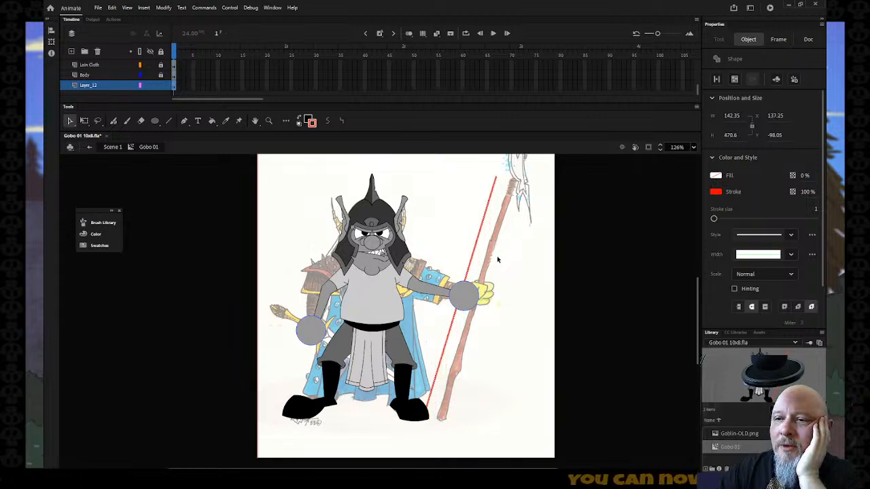
key(ctrl+z)
key(ctrl+z)
key(ctrl+z)
key(ctrl+z)
key(ctrl+z)
key(ctrl+z)
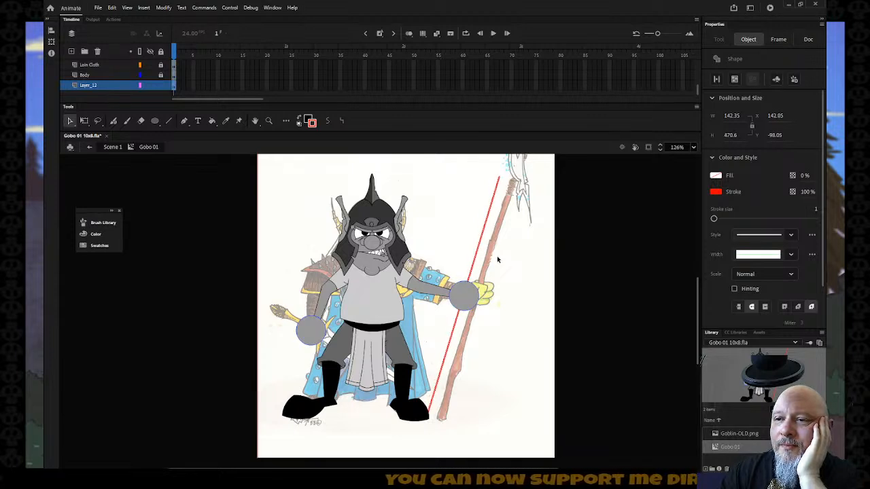
key(ctrl+z)
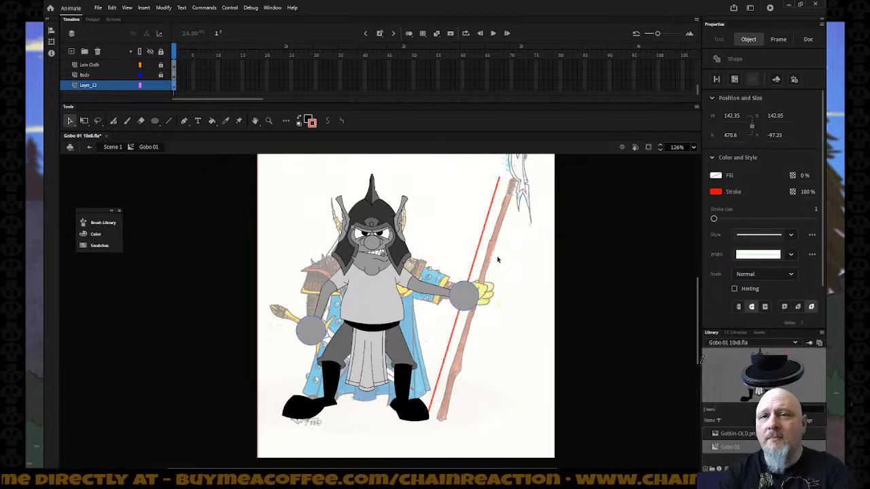
- Rename the new layer below Body as Spear
double_click(97, 85)
text(Spear)
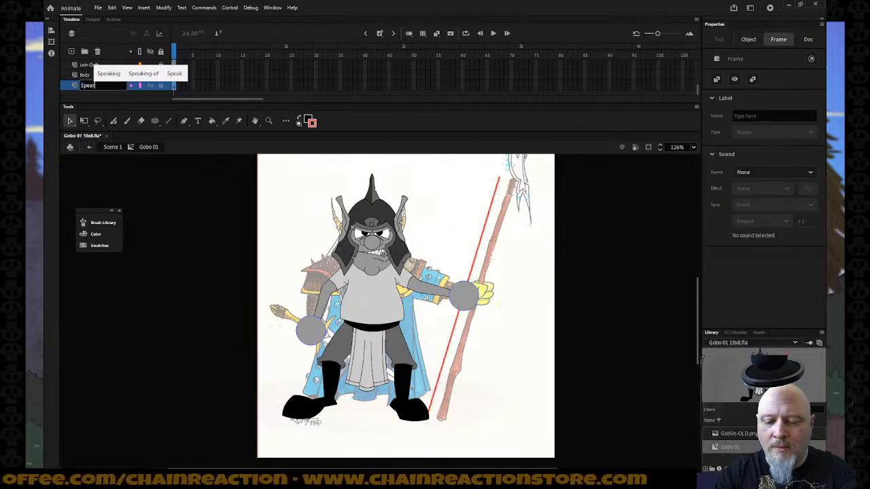
key(Return)
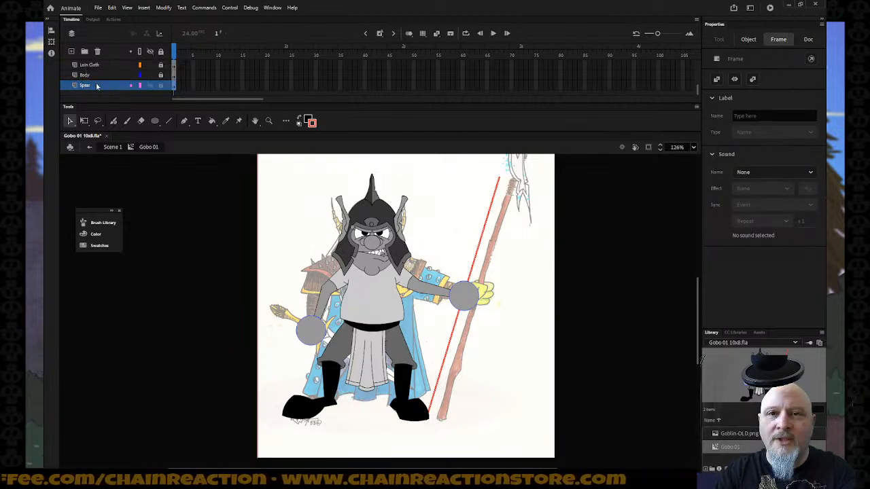
click(161, 86)
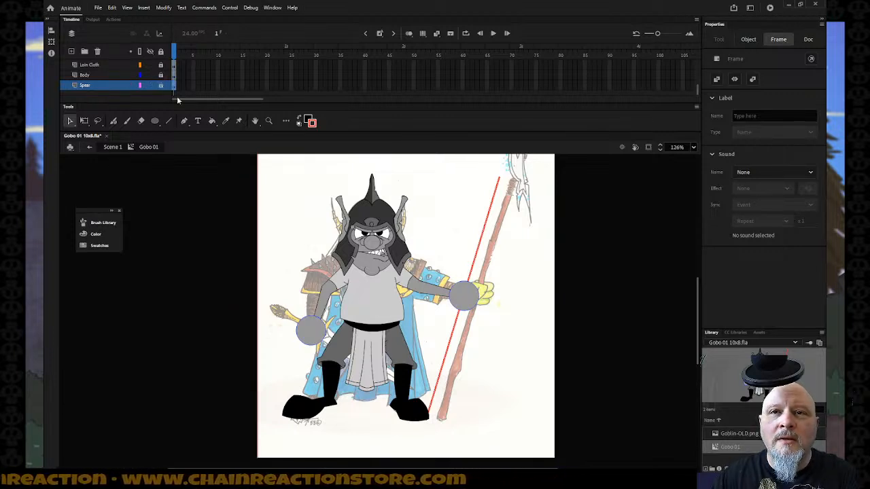
click(112, 75)
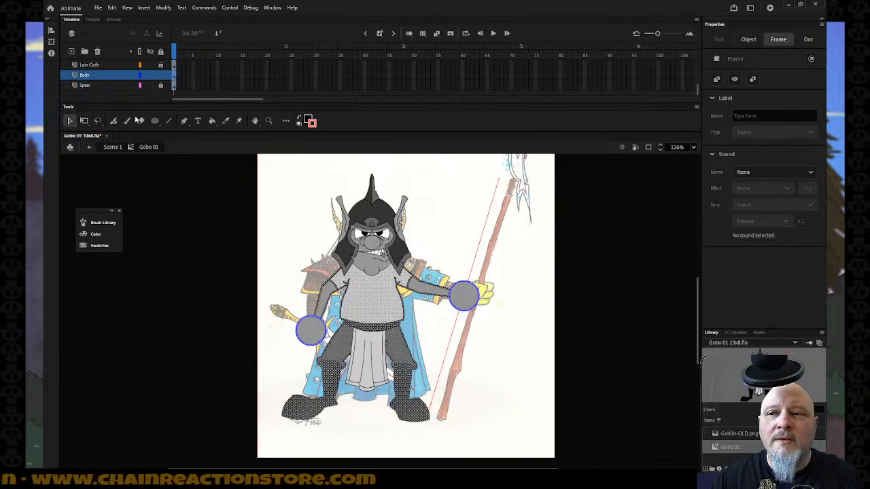
click(100, 100)
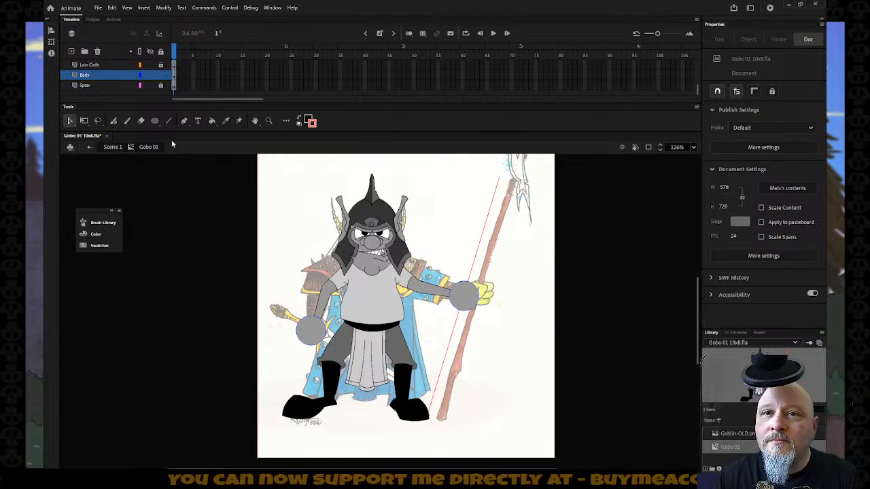
click(161, 85)
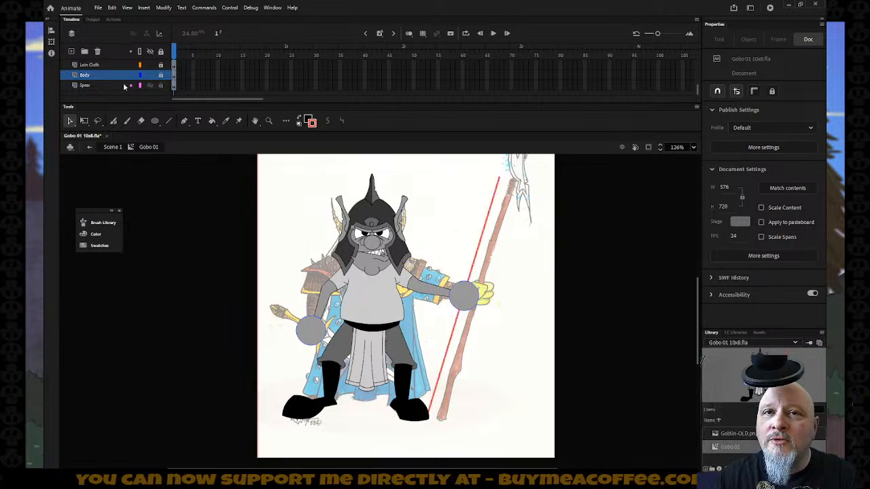
- Duplicate the red shaft line on the Spear layer and place the copy parallel to its right at about X 152, Y -95
click(129, 86)
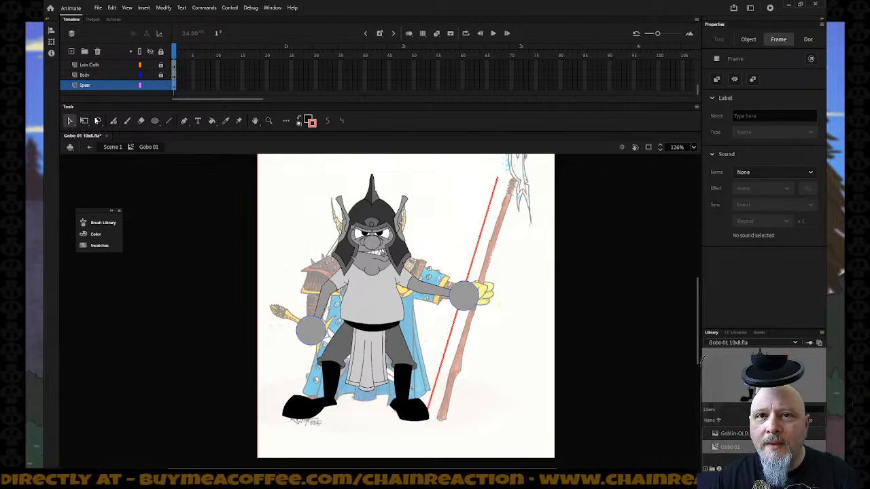
click(474, 273)
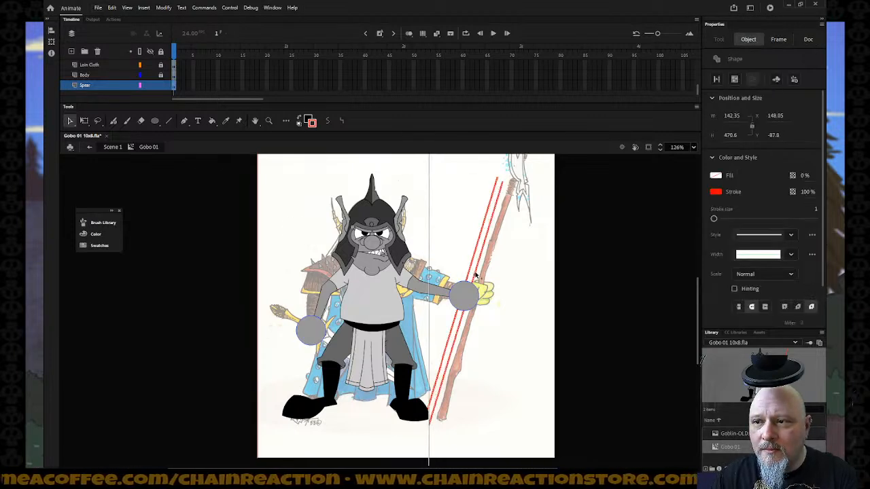
click(476, 274)
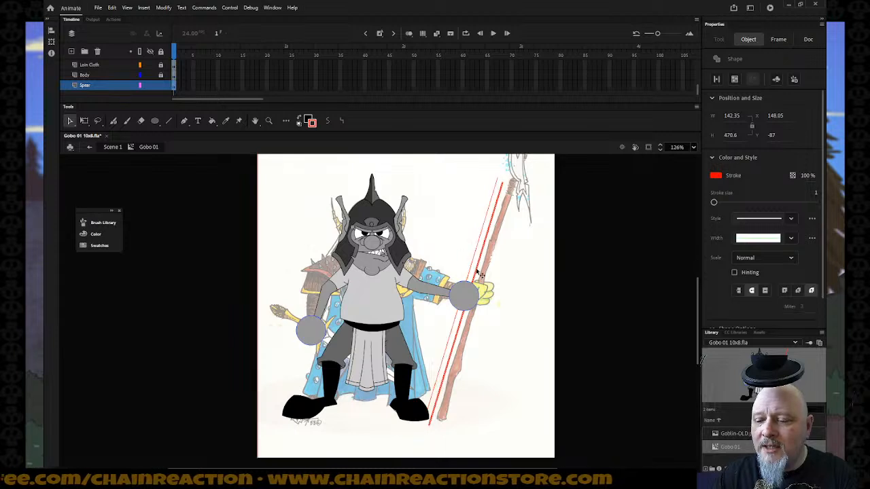
click(476, 274)
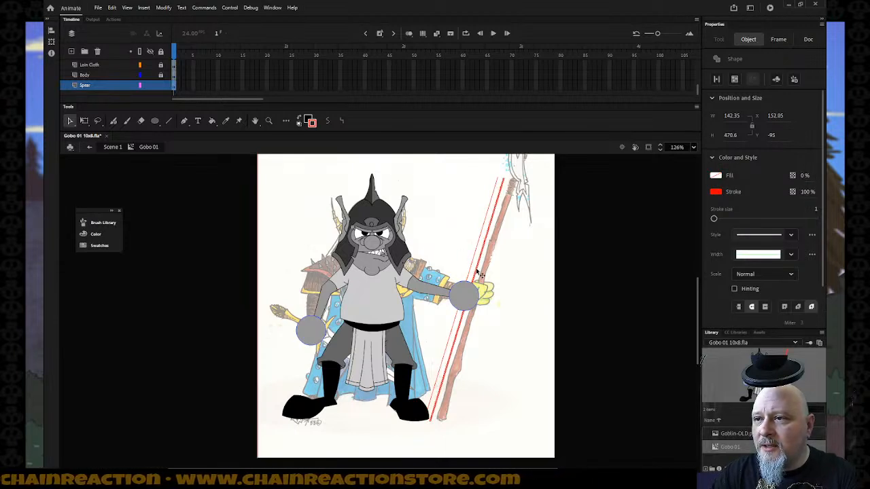
click(476, 274)
click(476, 273)
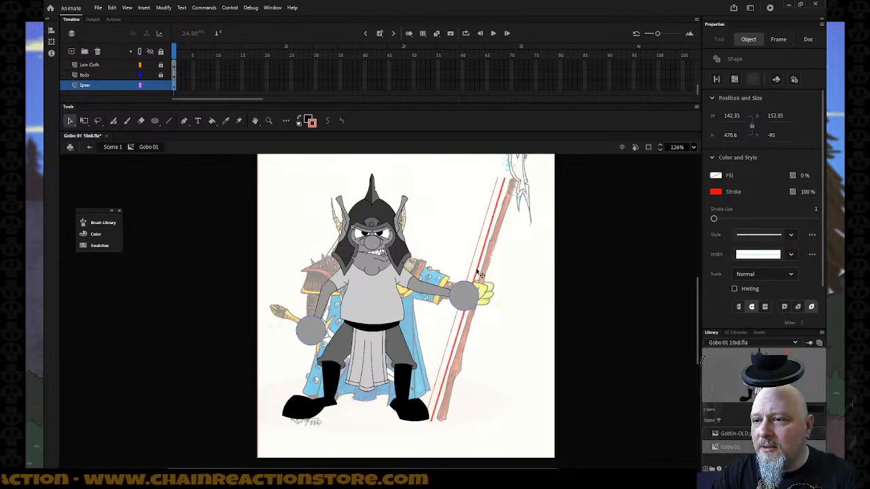
- Nudge the original shaft line slightly left to about X 137 to widen the spear shaft, and clear the selection
click(474, 267)
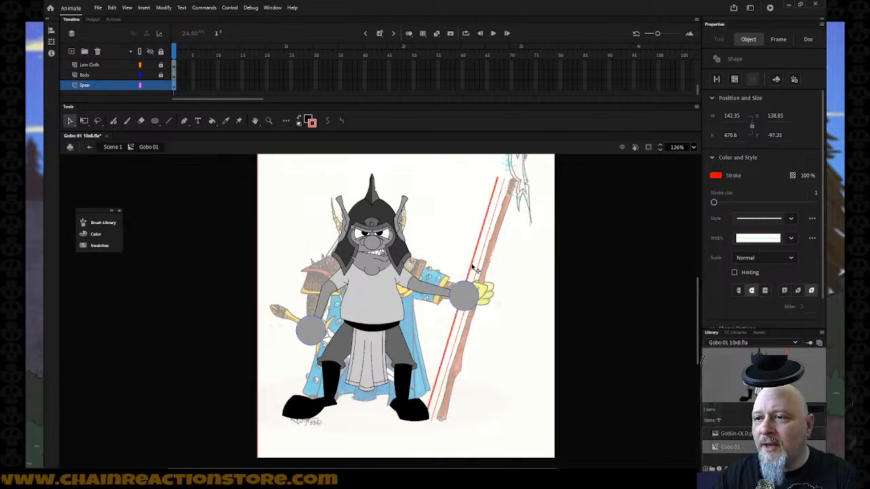
click(474, 267)
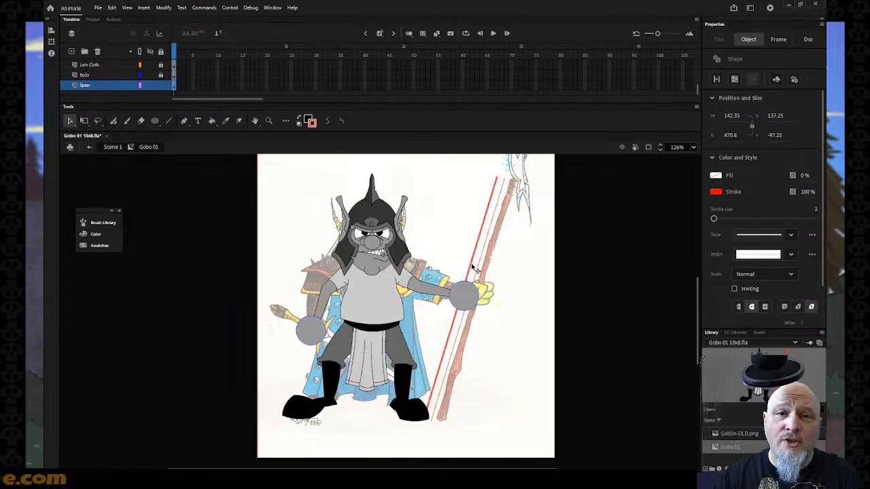
click(522, 331)
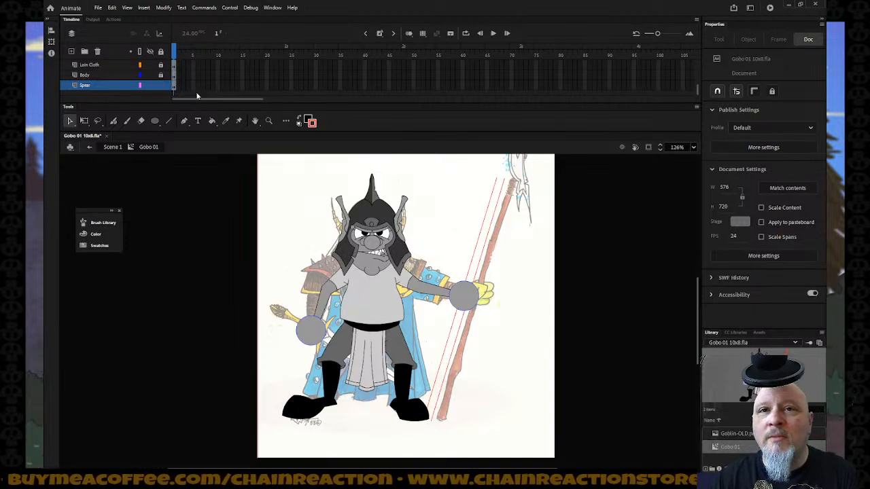
- Lock the Spear layer, unlock Body, and delete the placeholder circle for the hand beside the spear
click(107, 75)
click(173, 184)
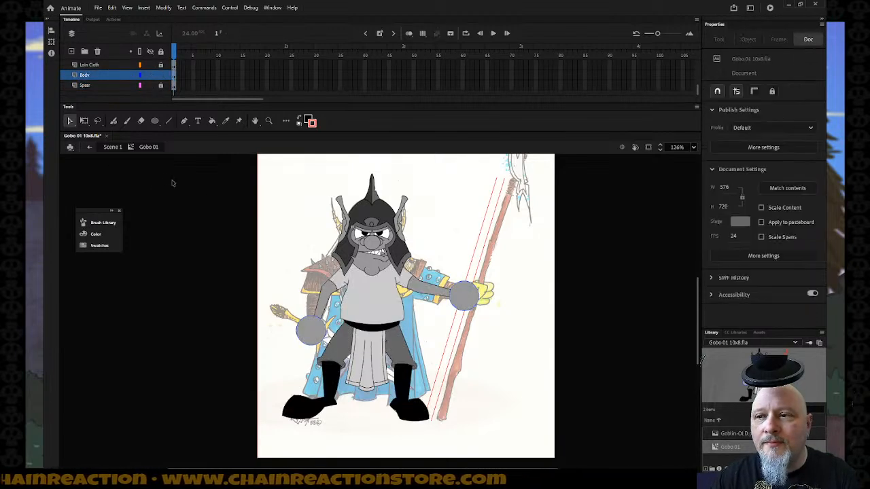
click(465, 307)
key(Delete)
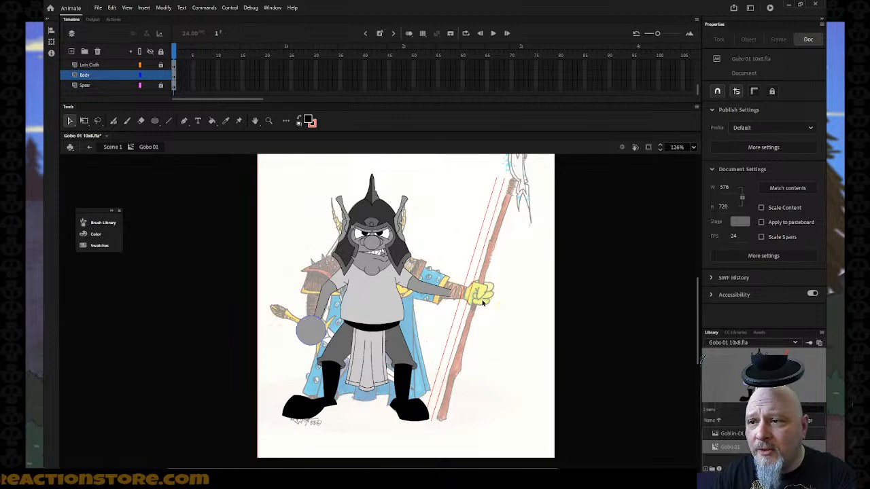
key(z)
drag(428, 262, 521, 330)
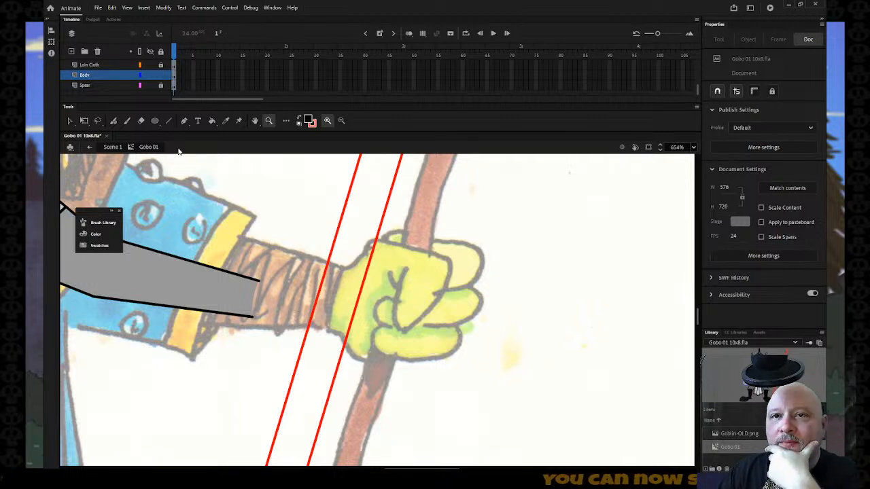
- Set the line stroke to blue and outline the thumb and back of the fist with straight segments over the reference hand
click(168, 121)
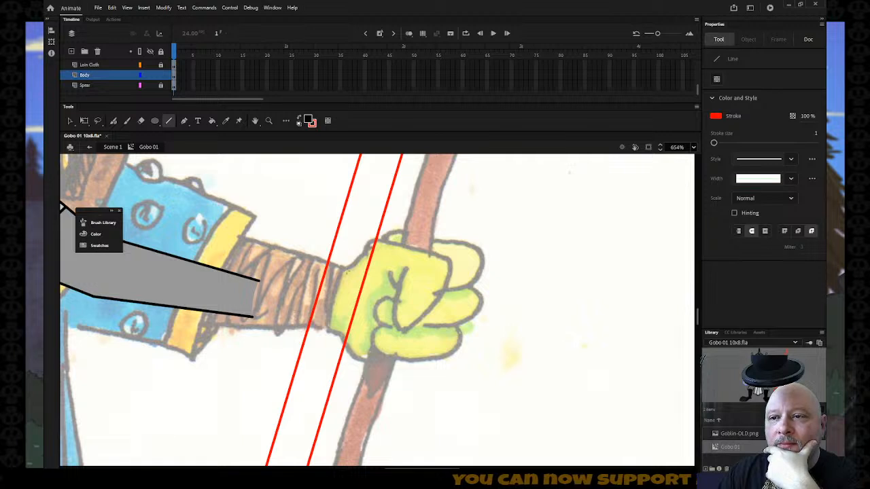
click(311, 122)
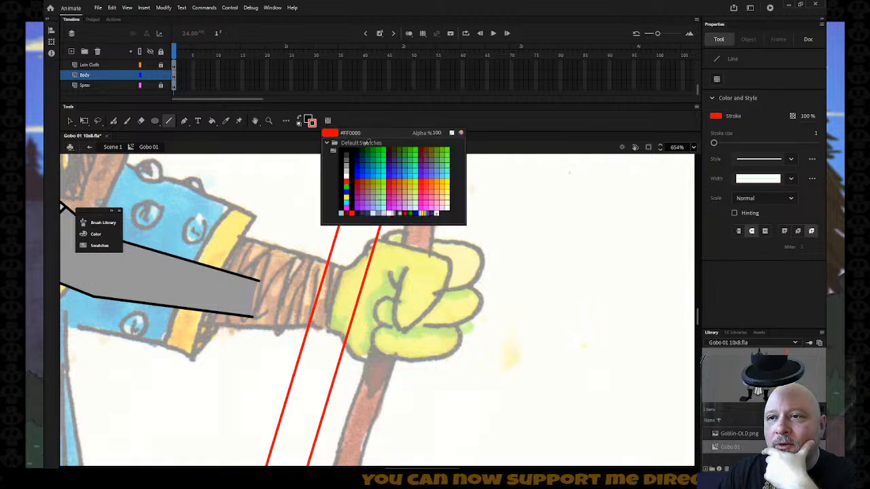
click(363, 175)
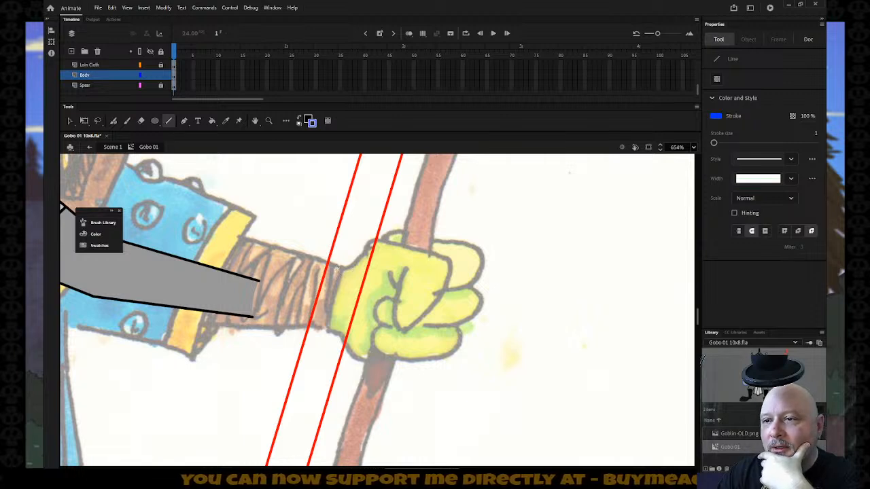
mouse_move(336, 270)
mouse_down()
mouse_move(354, 243)
mouse_move(391, 234)
mouse_move(454, 264)
mouse_move(424, 306)
mouse_move(428, 324)
mouse_move(374, 316)
mouse_move(404, 267)
mouse_up()
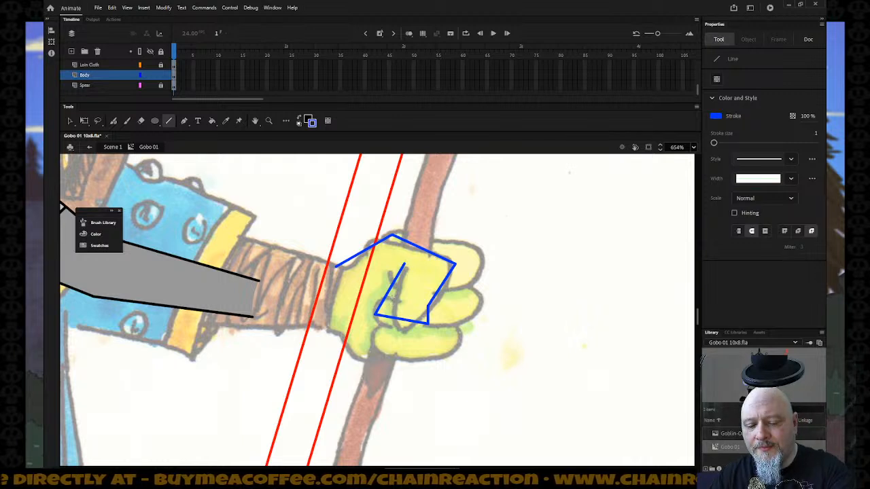
- Bend the top, bottom and side segments of the fist outline into curves and adjust its corner points to shape the thumb
key(v)
drag(372, 253, 424, 242)
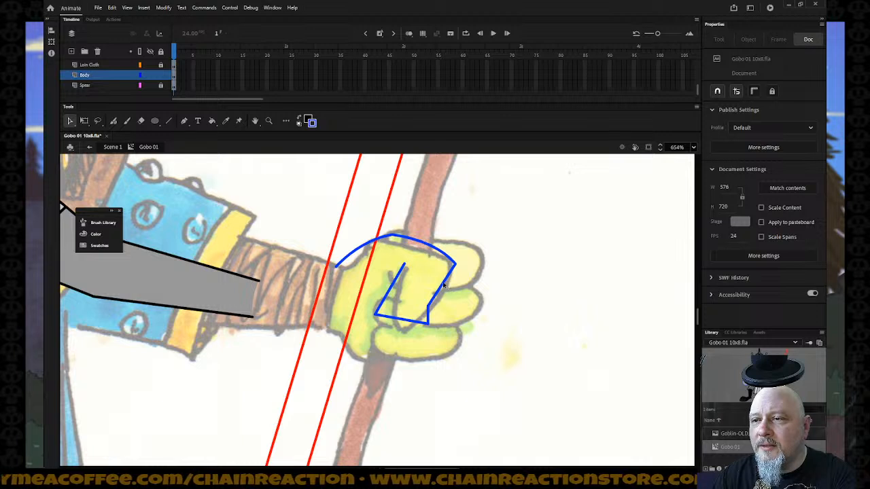
drag(407, 322, 428, 334)
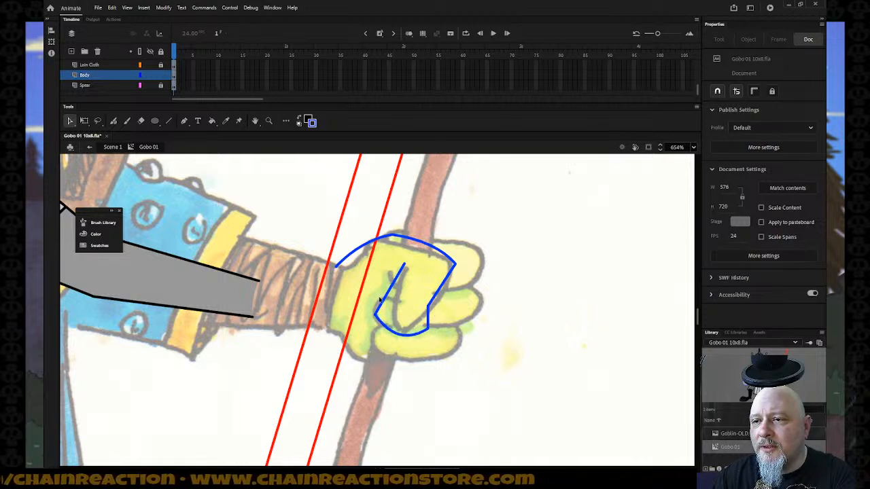
drag(386, 297, 378, 299)
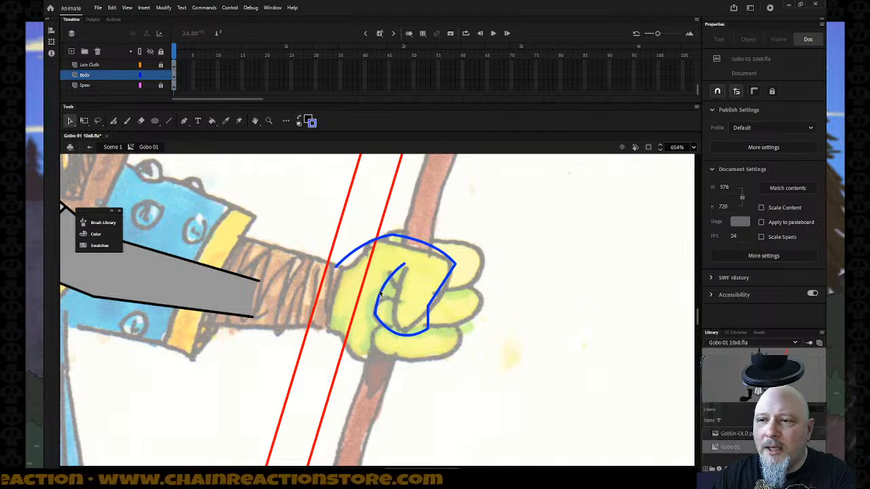
drag(404, 268, 408, 271)
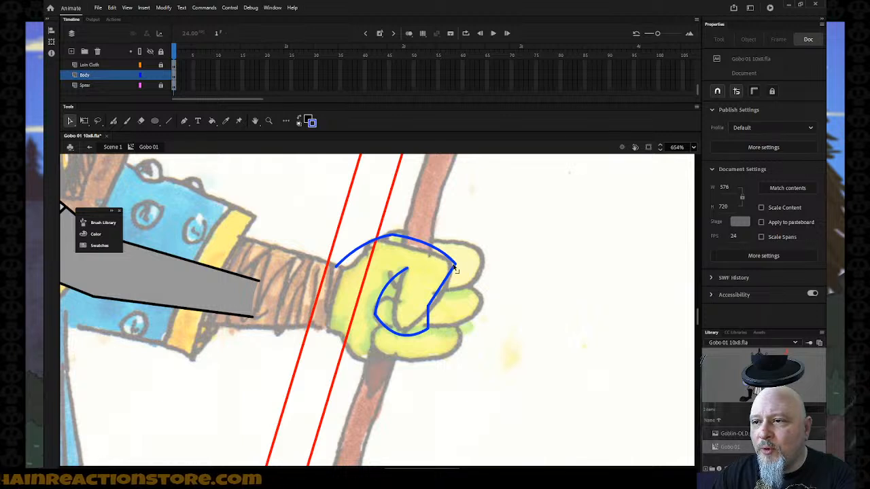
drag(456, 270, 459, 270)
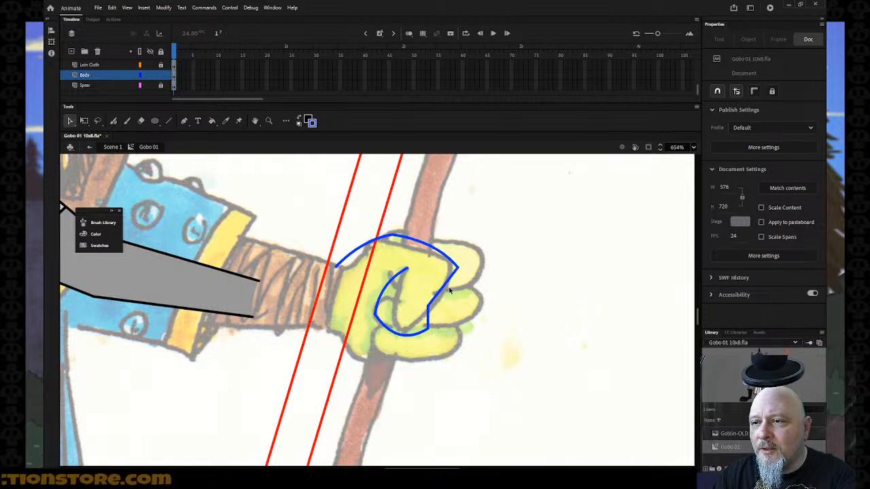
drag(446, 291, 443, 299)
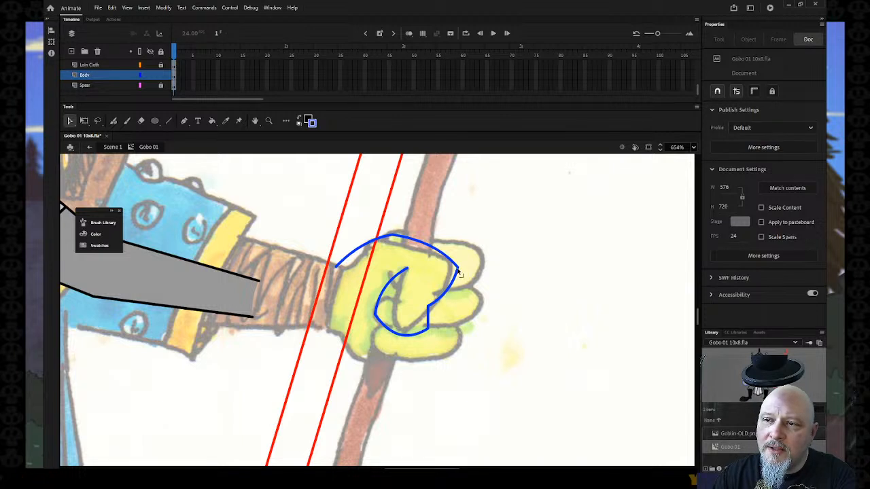
click(458, 272)
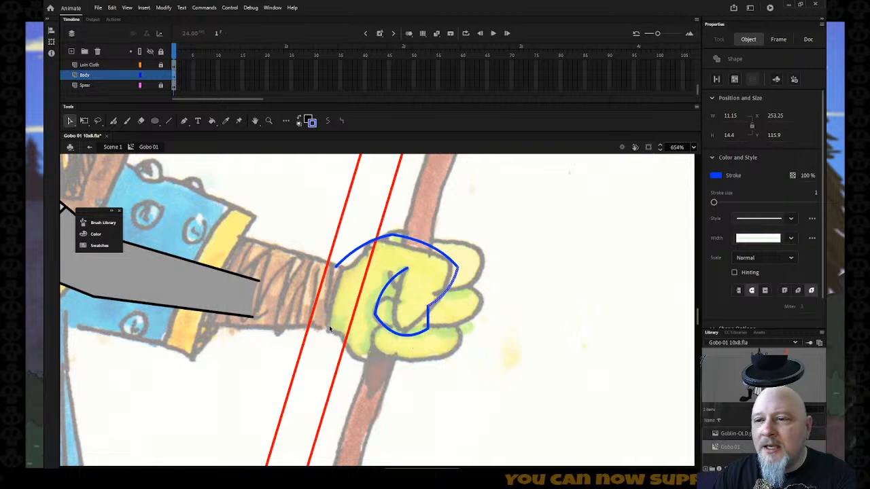
- Add a curved line for the lower edge of the palm and a short line joining it from the wrist
key(n)
mouse_move(341, 316)
mouse_down()
mouse_move(377, 377)
mouse_move(352, 361)
mouse_up()
key(v)
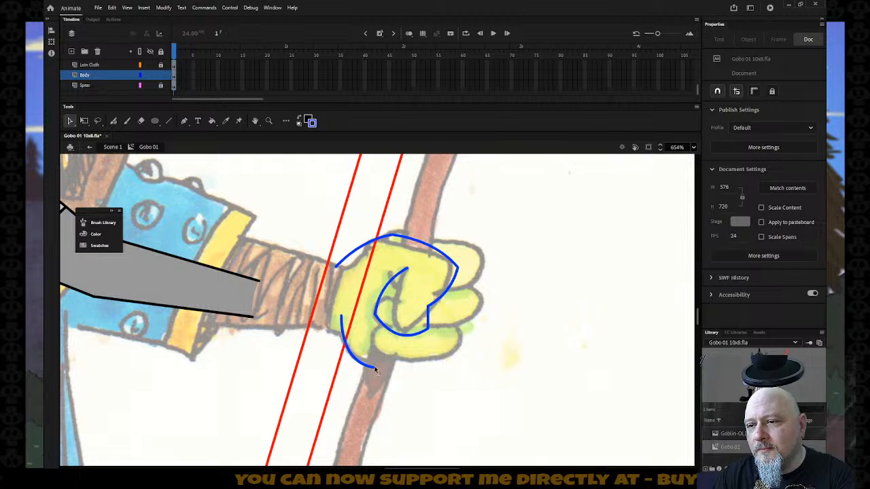
key(n)
drag(322, 328, 340, 331)
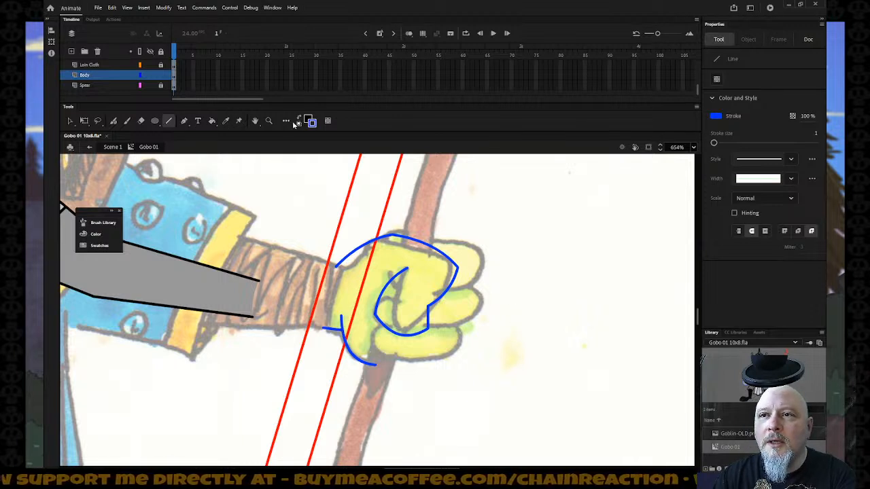
- Draw an unfilled oval with a blue outline, about 33.8 by 19.5, in the empty space beside the hand
click(155, 121)
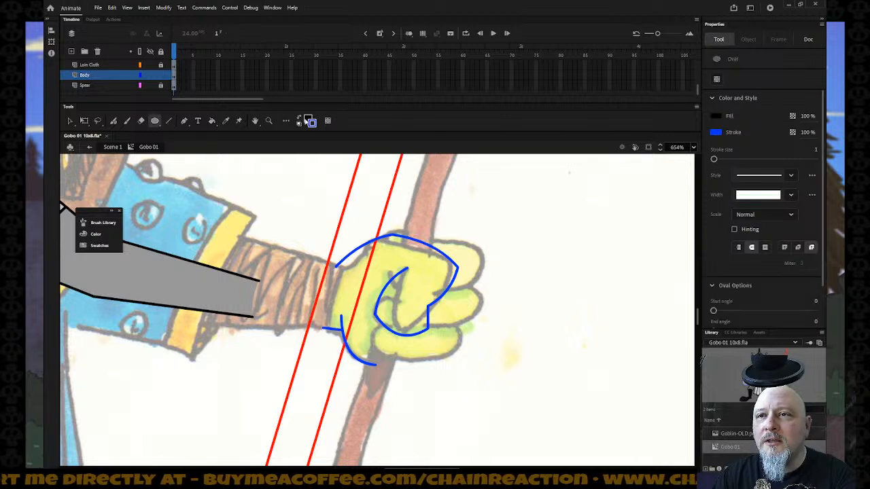
click(307, 118)
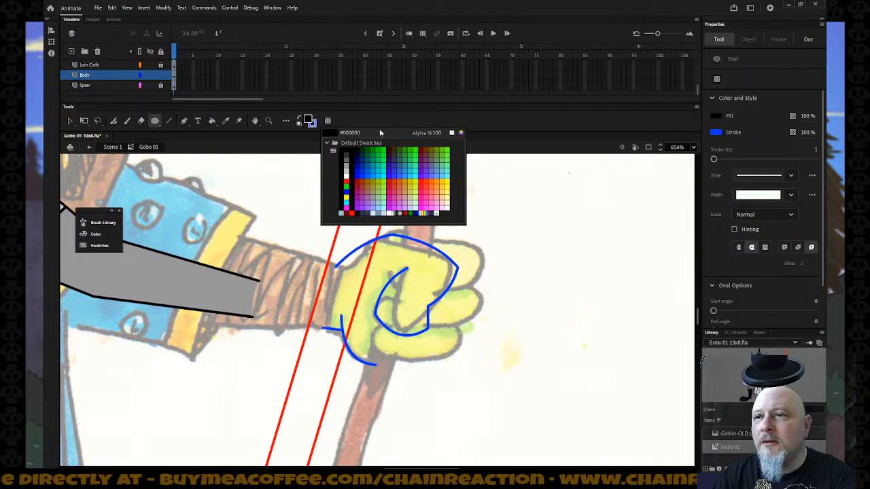
click(451, 132)
drag(522, 204, 614, 256)
click(70, 120)
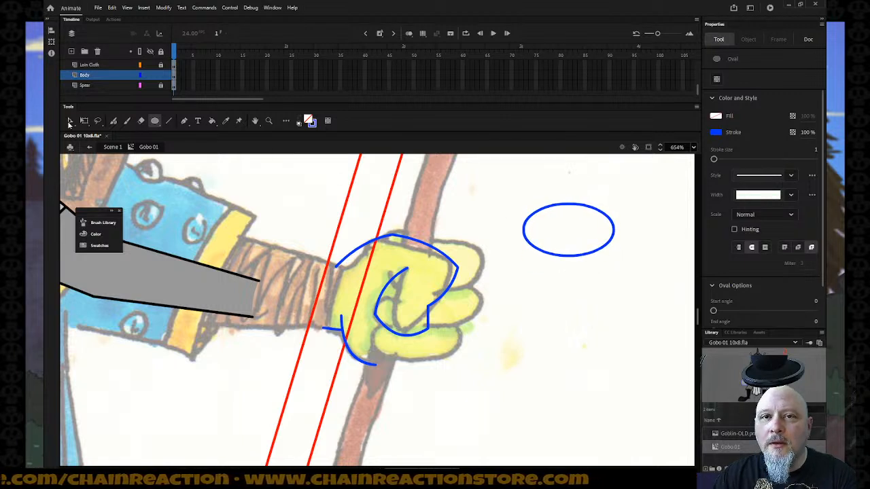
- Move the oval over the uppermost finger of the reference hand and stretch its height to about 21.5
click(562, 211)
drag(562, 211, 432, 245)
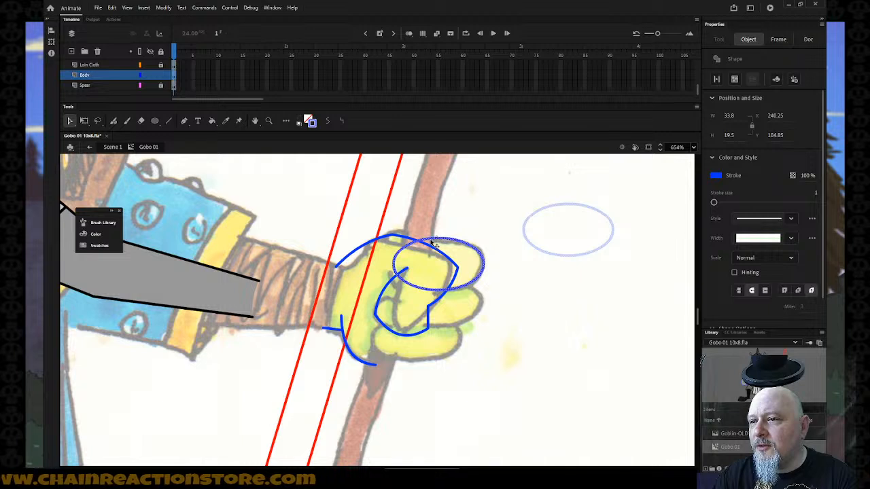
drag(433, 243, 433, 244)
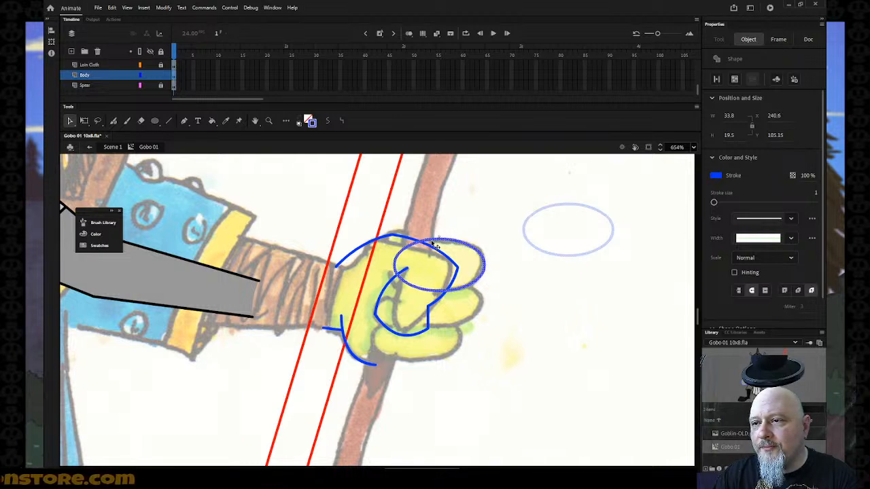
click(84, 121)
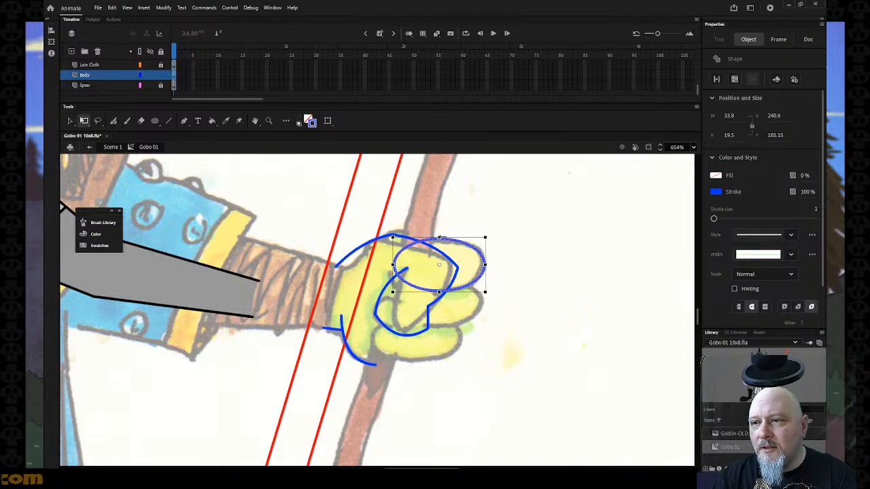
drag(444, 236, 439, 234)
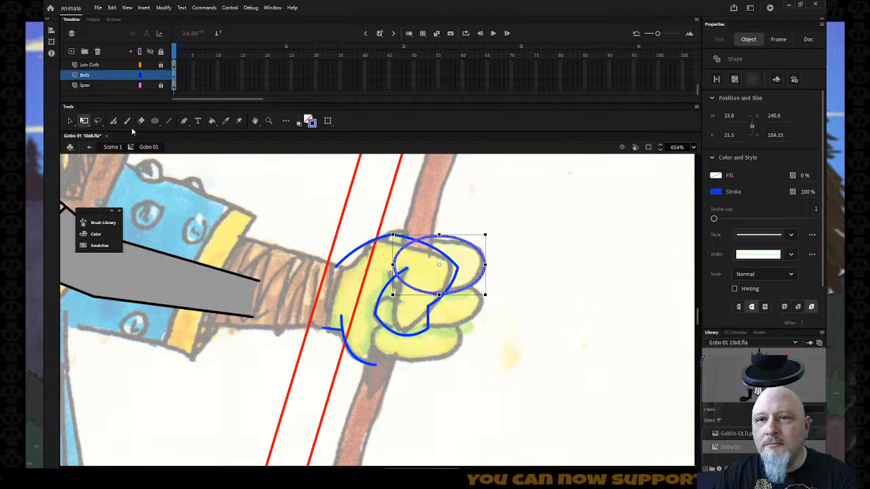
- Place a copy of the finger oval beside the hand and scale it down to about 32.35 by 20.55
click(71, 121)
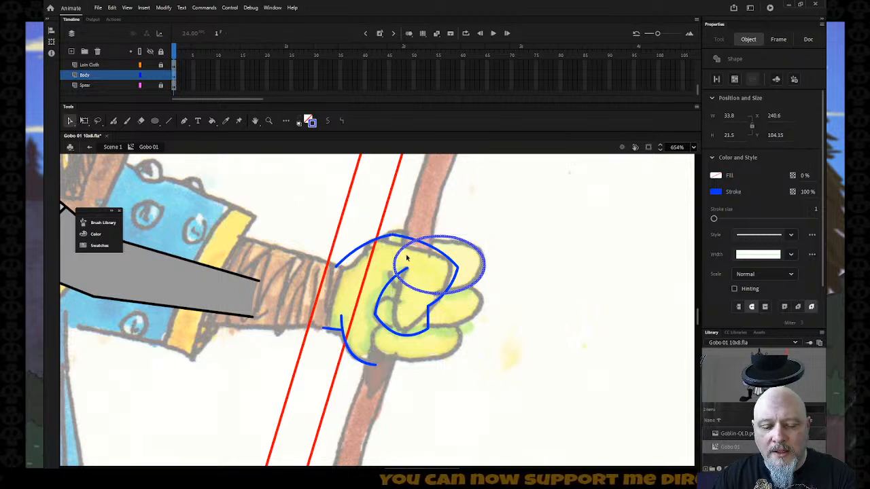
drag(488, 273, 607, 318)
key(q)
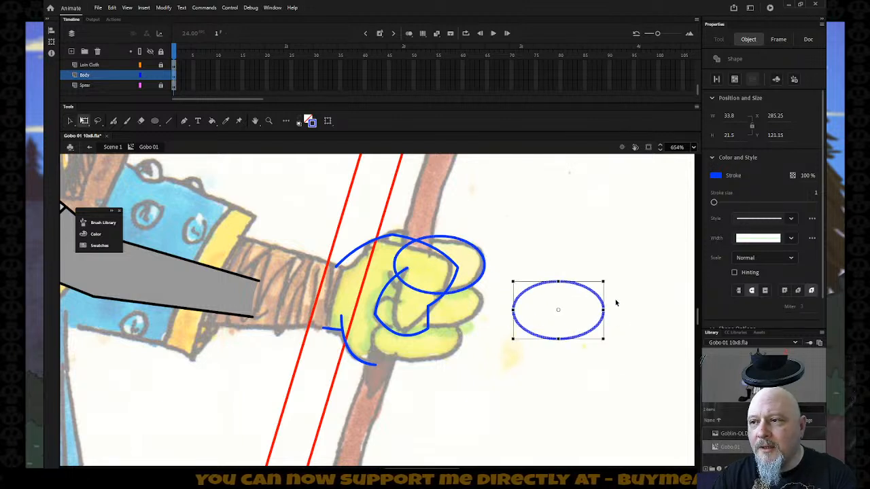
mouse_move(603, 281)
mouse_down()
mouse_move(595, 300)
mouse_move(473, 297)
mouse_move(607, 309)
mouse_move(595, 297)
mouse_up()
key(v)
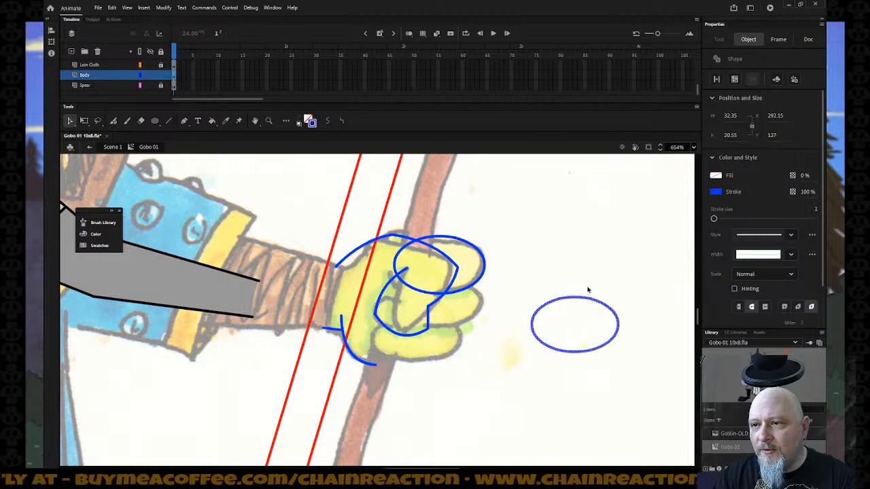
- Select the whole blue hand outline, leaving out the spare oval, and move it to the end of the grey forearm
click(574, 278)
mouse_move(303, 224)
mouse_down()
mouse_move(532, 370)
mouse_move(508, 383)
mouse_up()
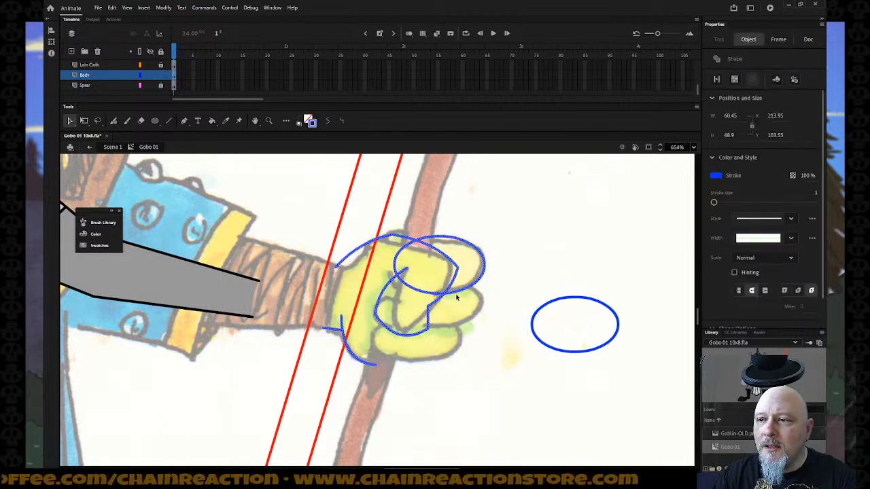
mouse_move(457, 297)
mouse_down()
mouse_move(395, 304)
mouse_move(397, 293)
mouse_up()
click(293, 240)
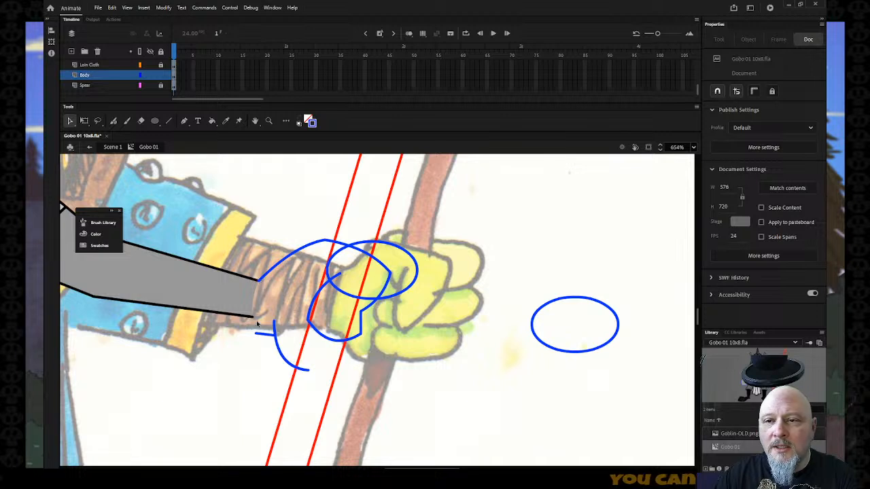
- Connect the short wrist line to the forearm's lower edge, delete the palm curve, and extend the line to the spear shaft
drag(258, 337, 261, 327)
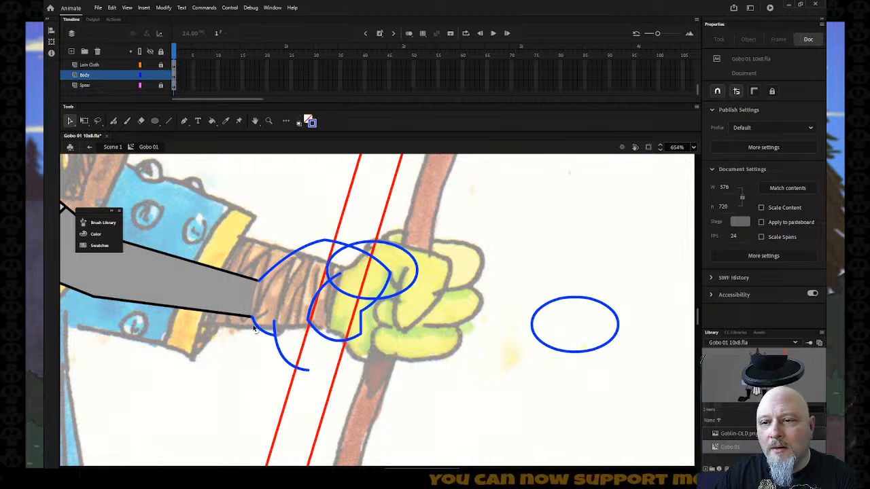
click(278, 344)
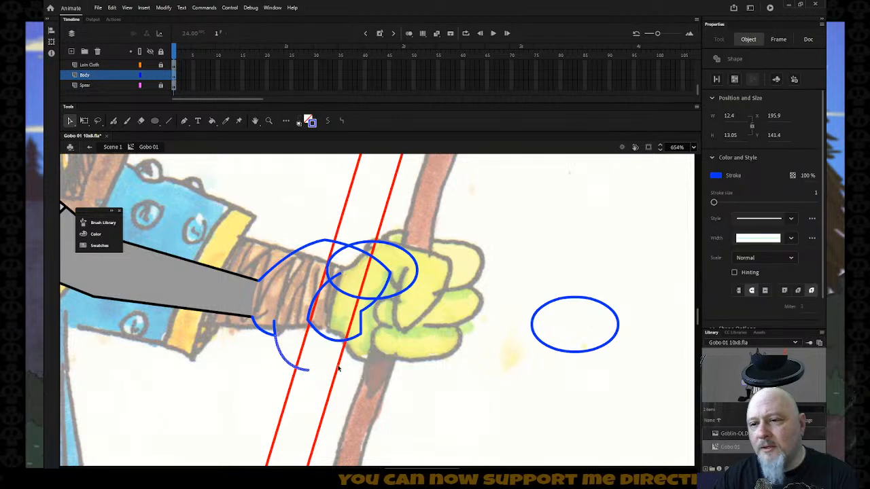
key(Delete)
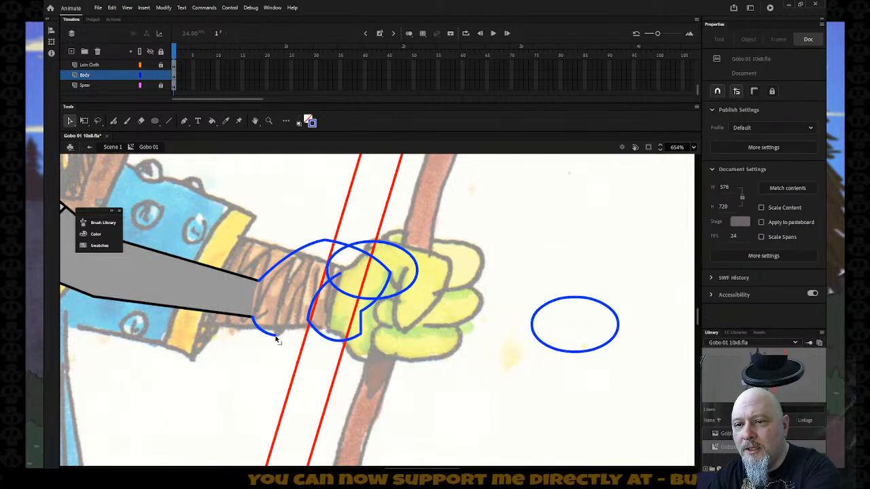
drag(282, 348, 299, 364)
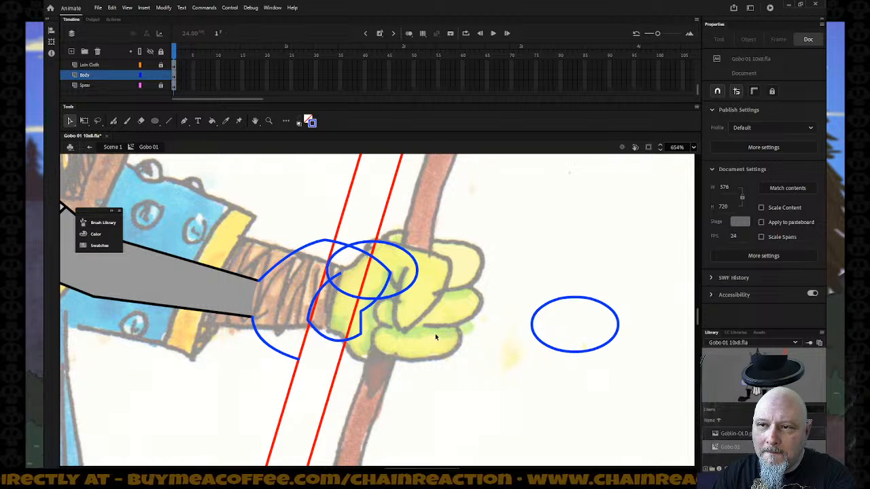
- Move the smaller oval beneath the first finger, rotate it slightly clockwise, and nudge it to about X 213.1, Y 123
click(533, 337)
drag(534, 338, 324, 332)
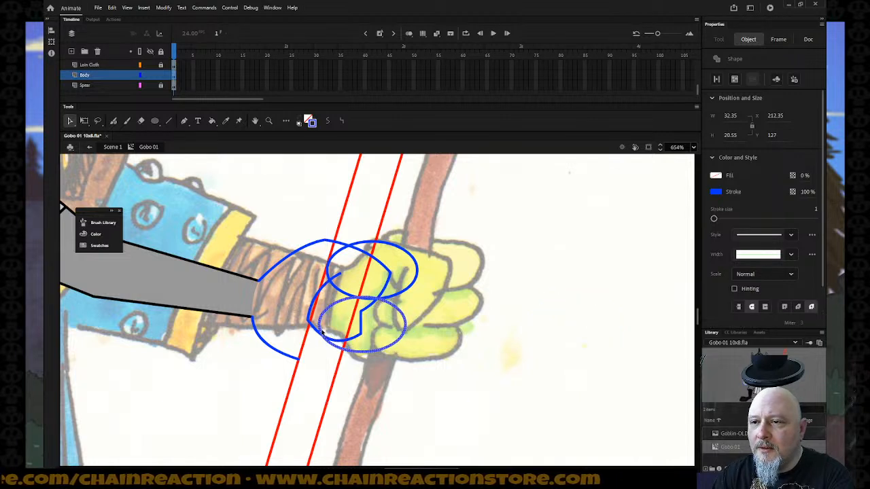
key(q)
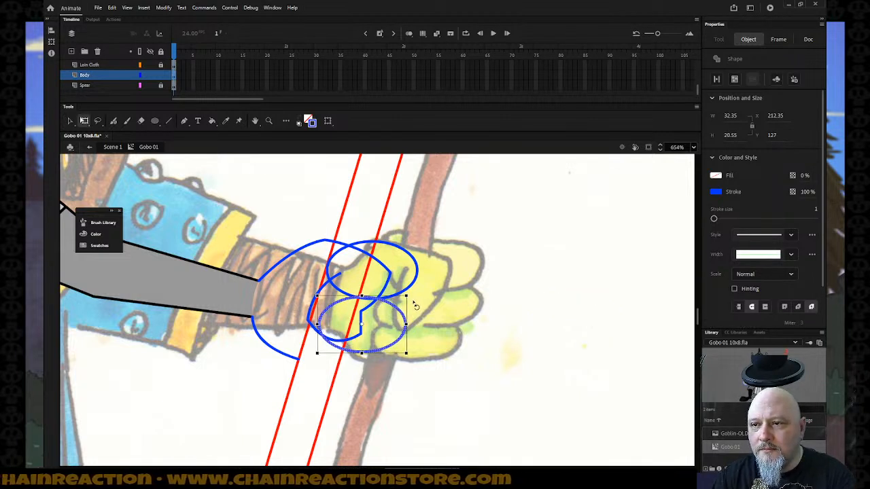
drag(414, 359, 410, 366)
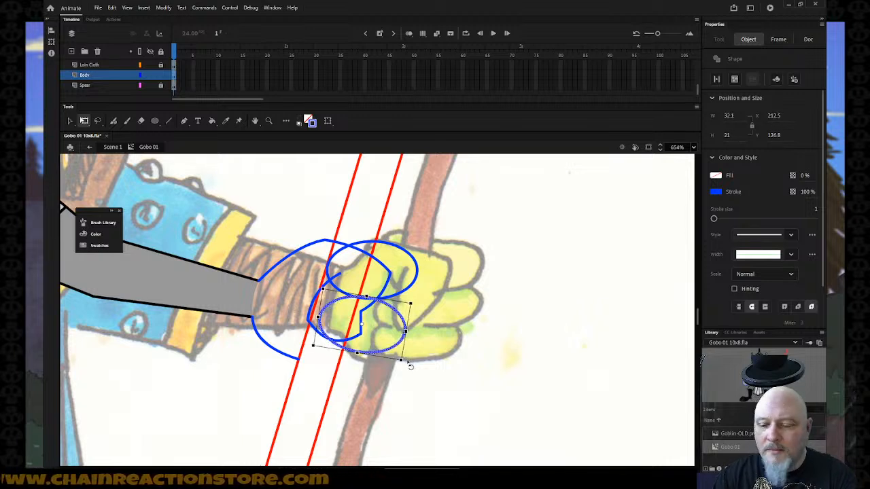
key(Up)
key(Up)
key(Up)
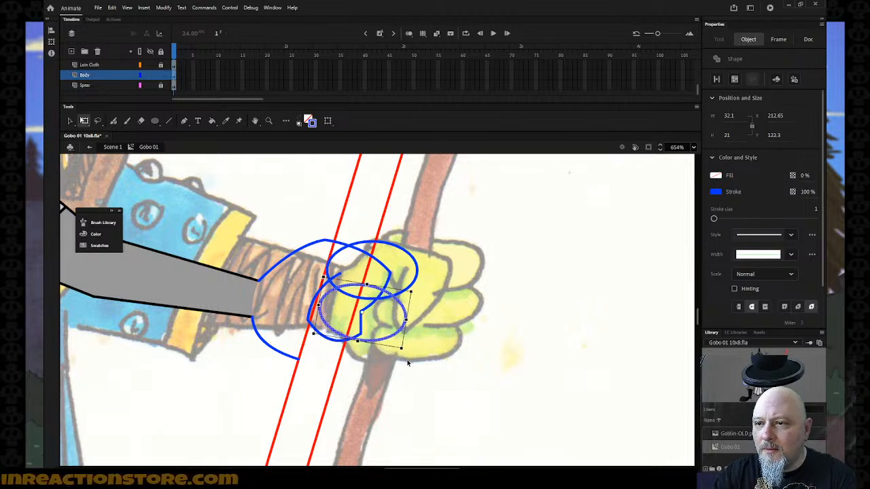
key(Right)
key(Up)
key(Up)
key(Left)
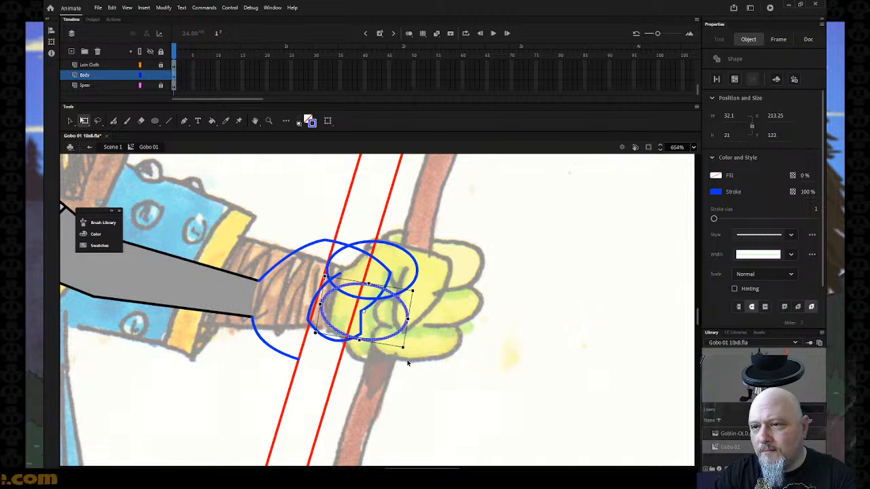
key(Left)
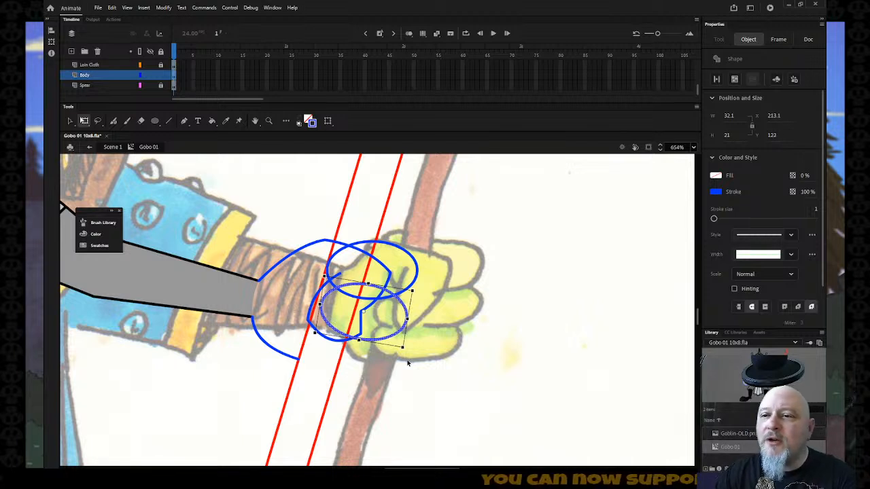
- Place a copy of the smaller finger oval off to the side of the fist and scale it down to about 26.7 by 17.5
key(v)
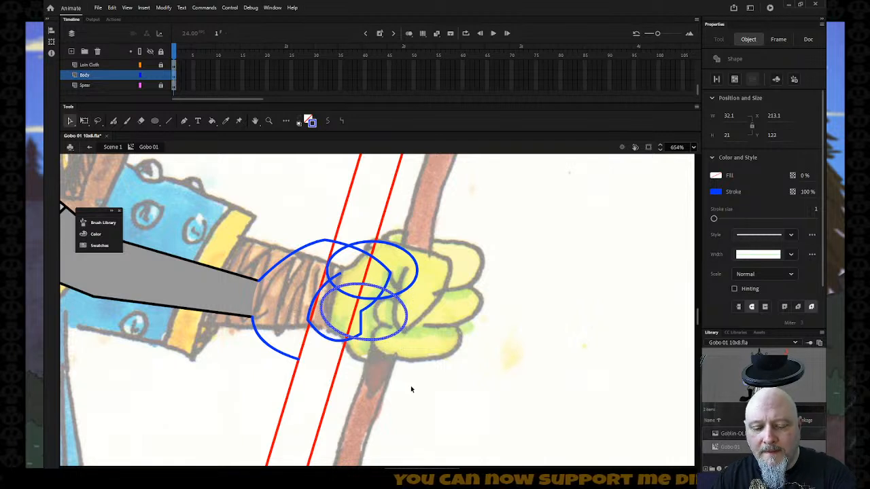
drag(408, 327, 497, 369)
key(ctrl+z)
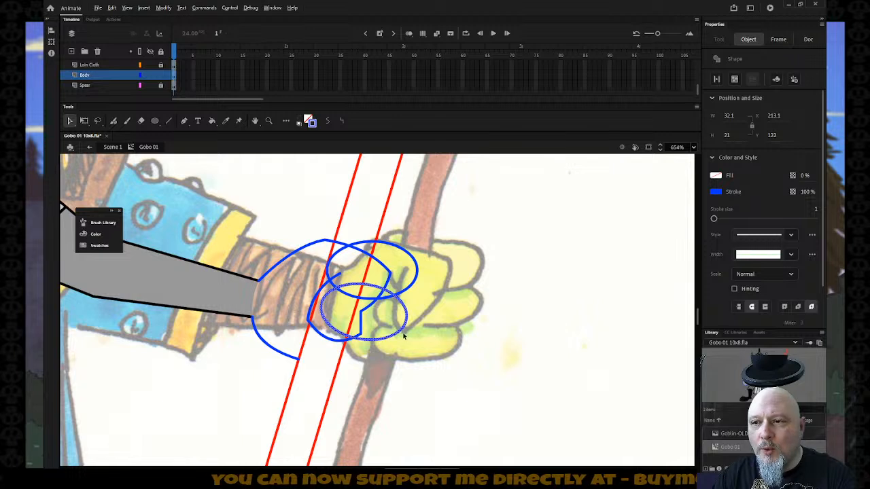
drag(407, 335, 535, 399)
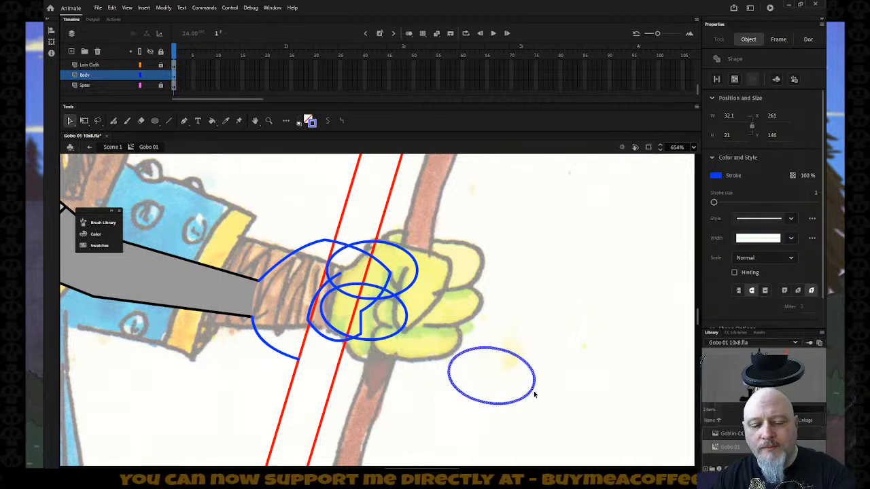
key(q)
drag(535, 348, 528, 352)
click(542, 365)
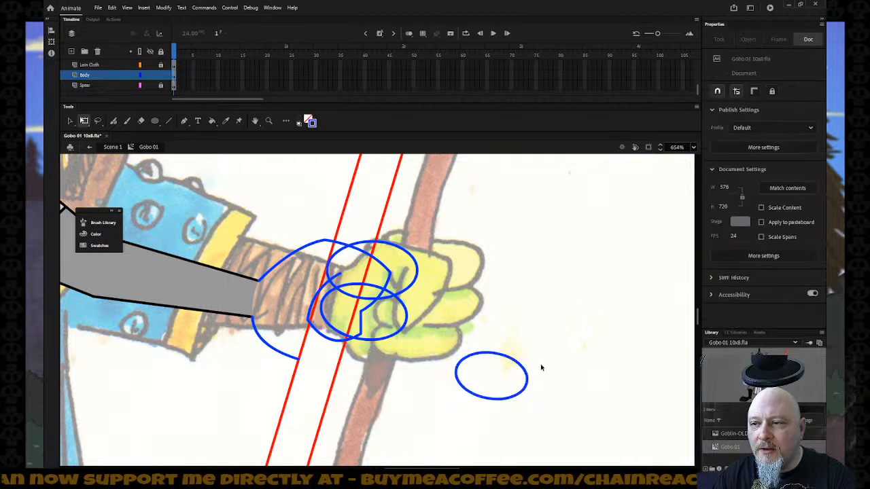
- Move the smallest oval beneath the second finger as the lowest finger, at about X 211.1, Y 138.5
click(522, 368)
key(v)
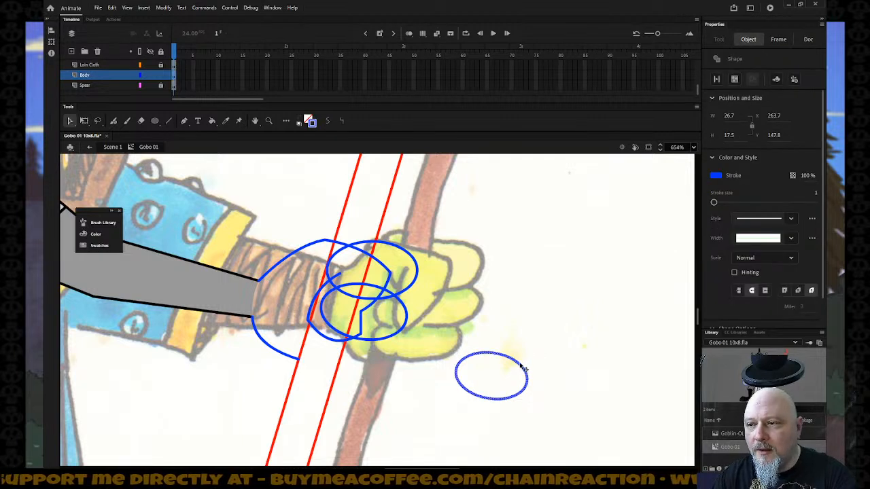
drag(522, 367, 383, 344)
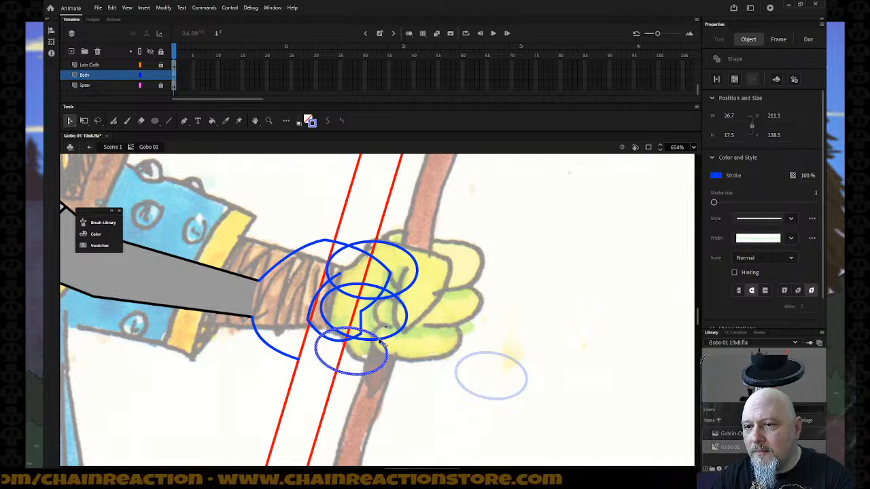
drag(382, 344, 383, 345)
click(405, 371)
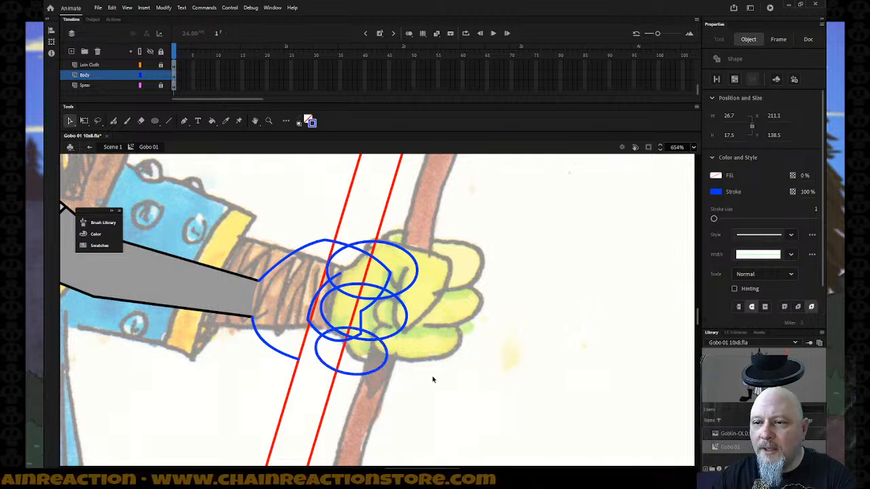
- Delete the outline segments of the lowest finger oval that overlap the thumb and the middle finger
click(331, 333)
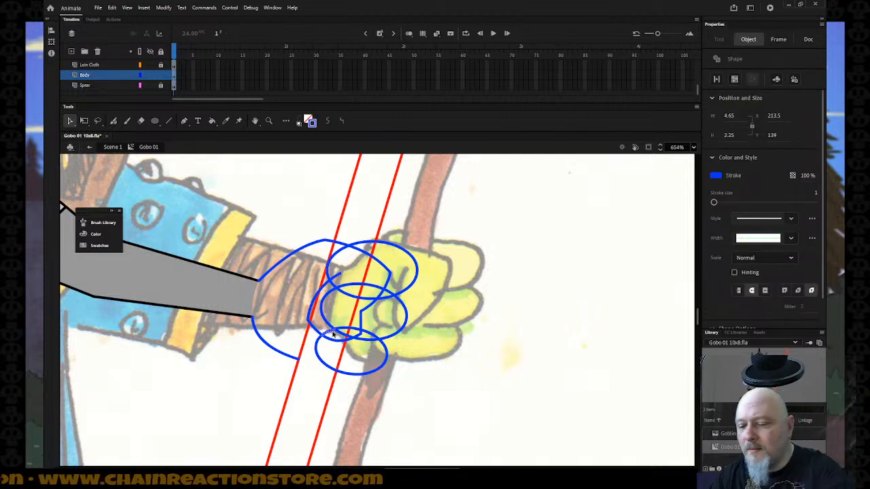
click(343, 334)
click(343, 335)
click(345, 334)
click(347, 334)
click(326, 323)
click(327, 323)
click(332, 327)
click(382, 343)
click(380, 340)
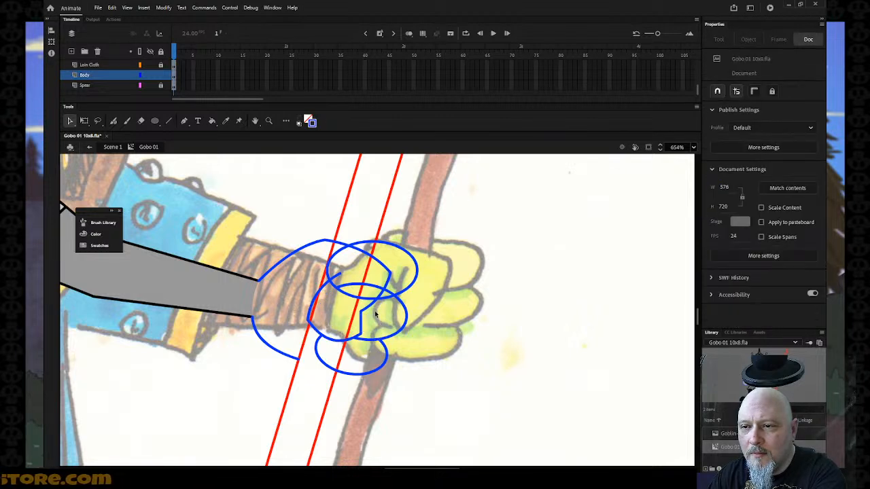
- Delete the middle and top finger oval segments that overlap the thumb and each other, leaving only the outer finger curves
click(373, 289)
click(377, 291)
click(391, 295)
click(390, 296)
click(367, 304)
click(442, 334)
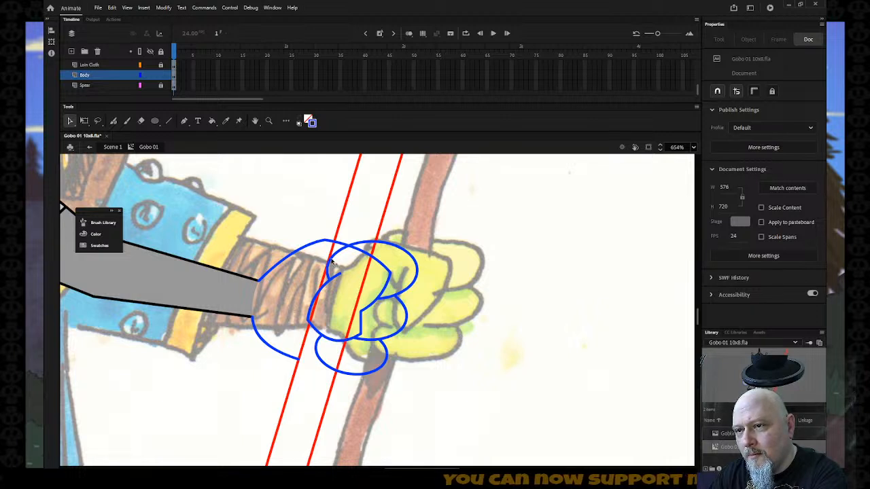
click(446, 309)
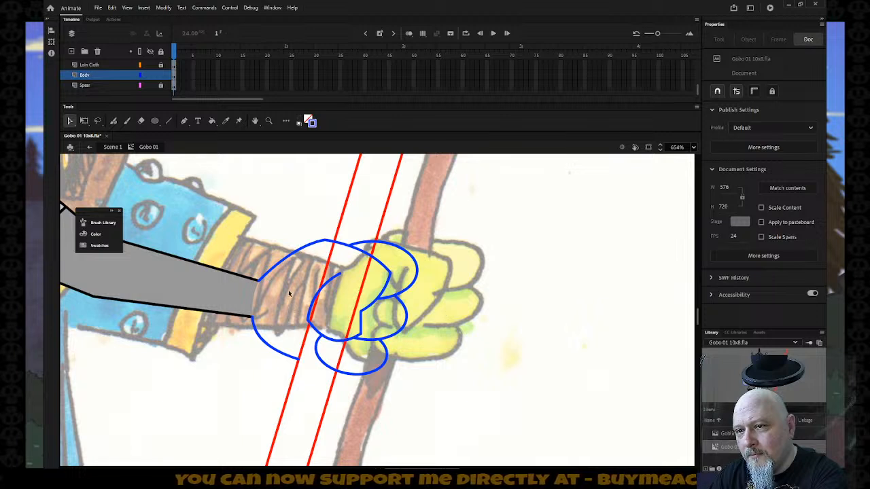
- Draw a short line across the palm to the base of the thumb and bend it into a downward-sagging crease
key(n)
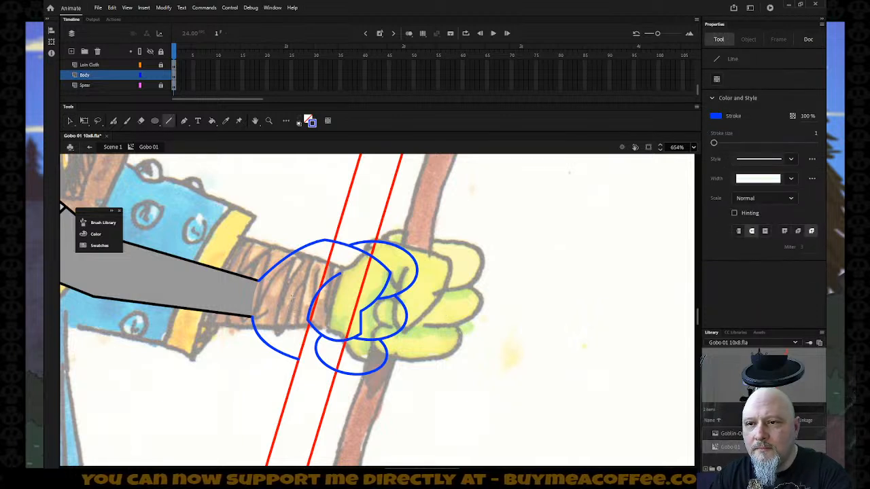
mouse_move(270, 308)
mouse_down()
mouse_move(314, 313)
mouse_move(295, 316)
mouse_up()
key(v)
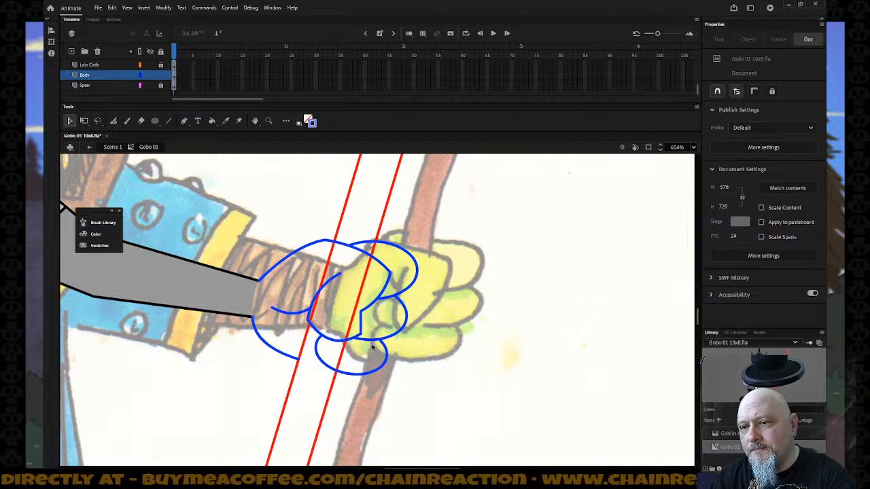
- Try to close the palm with a line along the spear shaft from the thumb's base to the lower wrist curve
key(n)
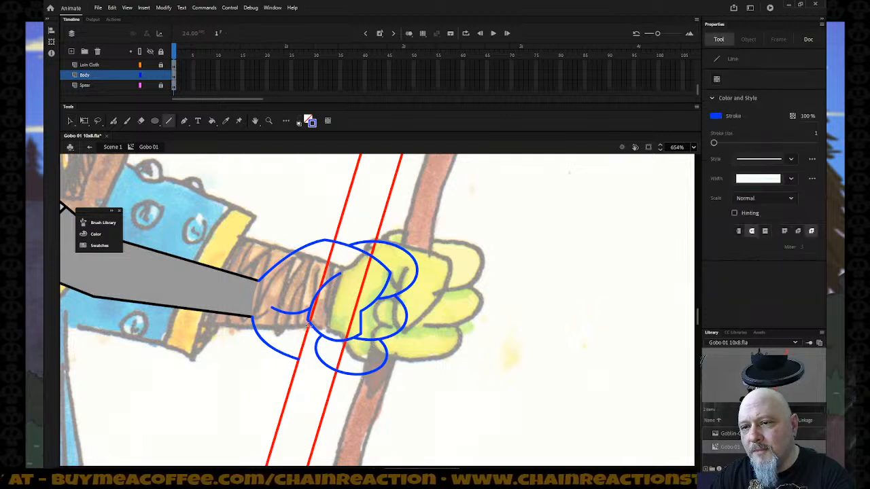
drag(308, 321, 299, 363)
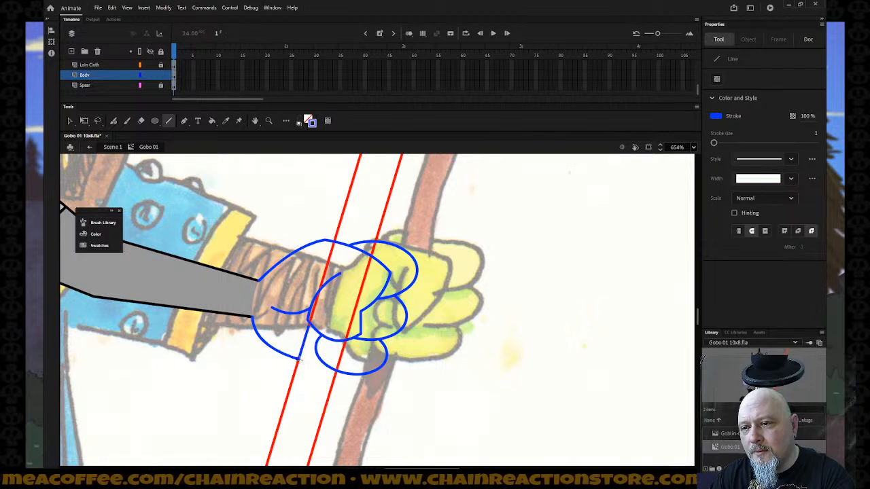
key(v)
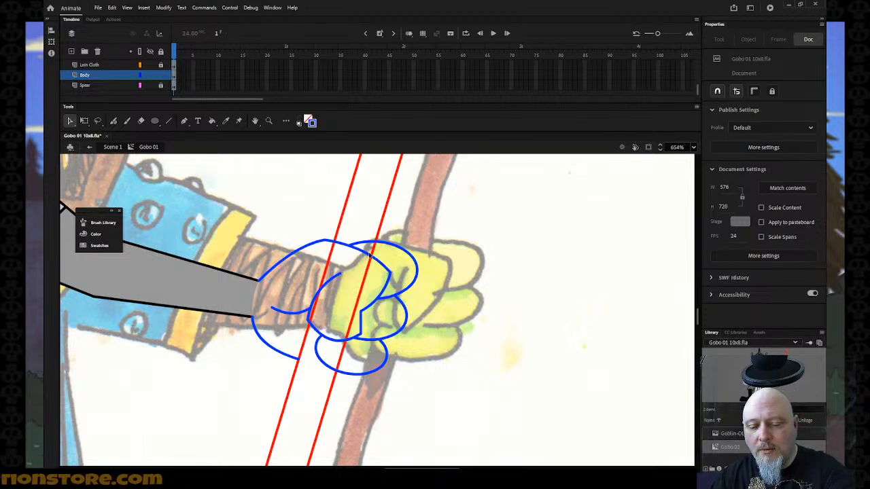
- Draw a short, slightly curved crease on the top finger, starting at the thumb's upper edge
key(n)
drag(388, 250, 358, 249)
key(ctrl+z)
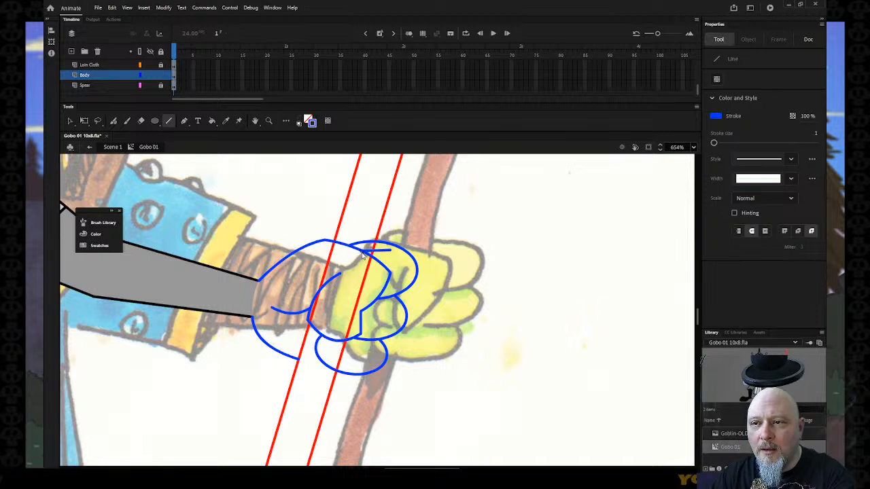
key(v)
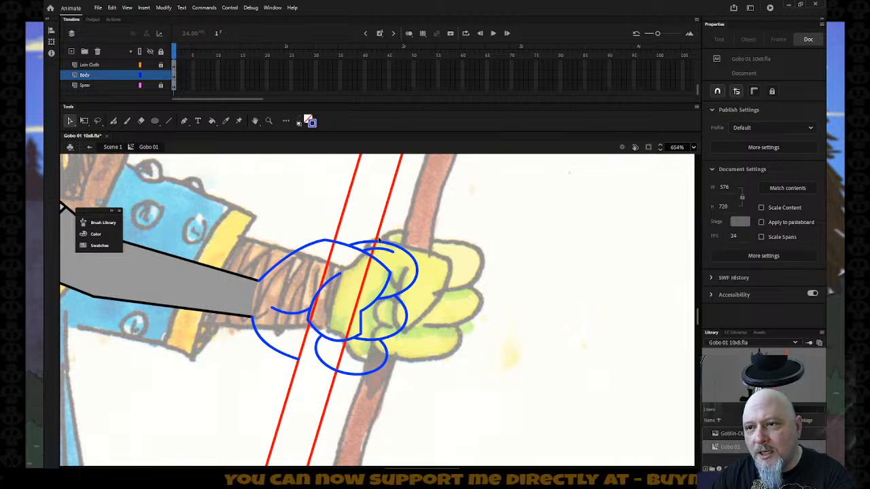
- Draw lines along the spear shaft's edges to close the palm below the thumb and the top finger above it
key(z)
alt+click(484, 303)
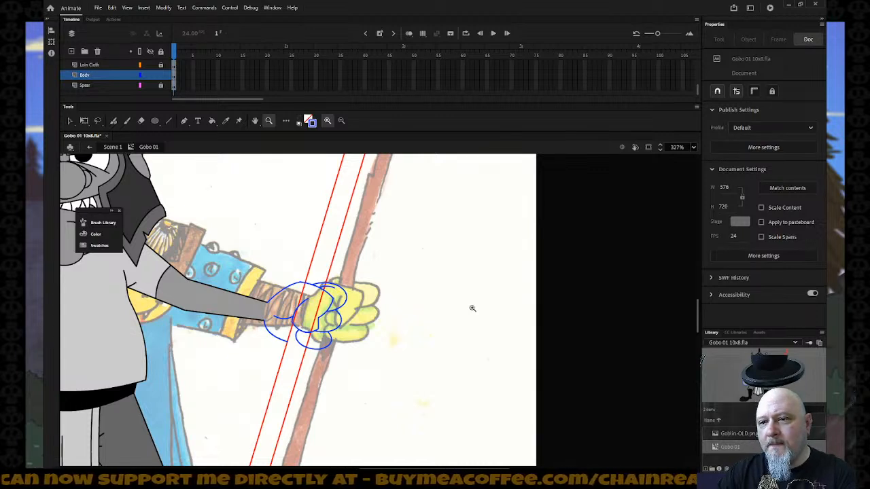
scroll(412, 341, up, 3)
scroll(411, 339, down, 3)
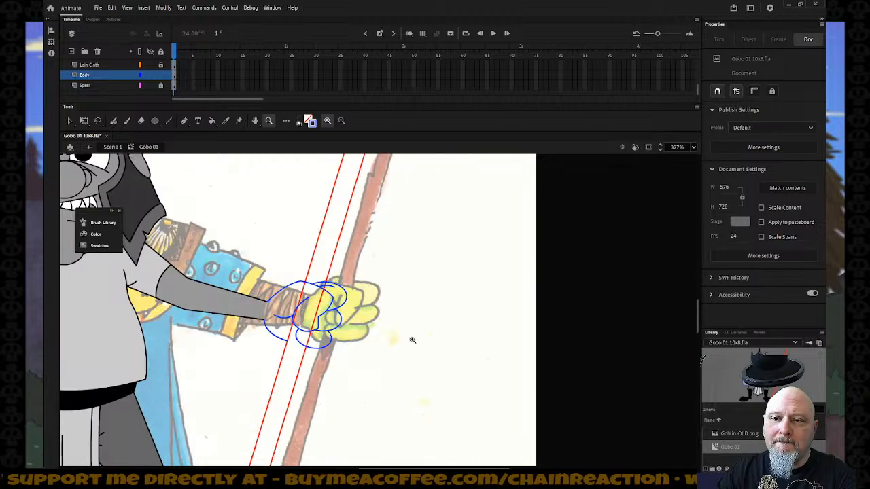
scroll(412, 340, down, 3)
scroll(412, 340, up, 3)
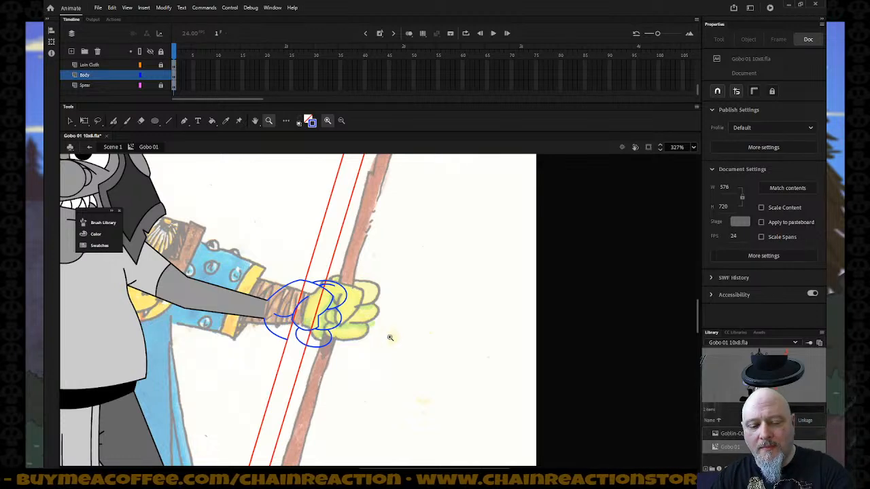
drag(256, 265, 367, 357)
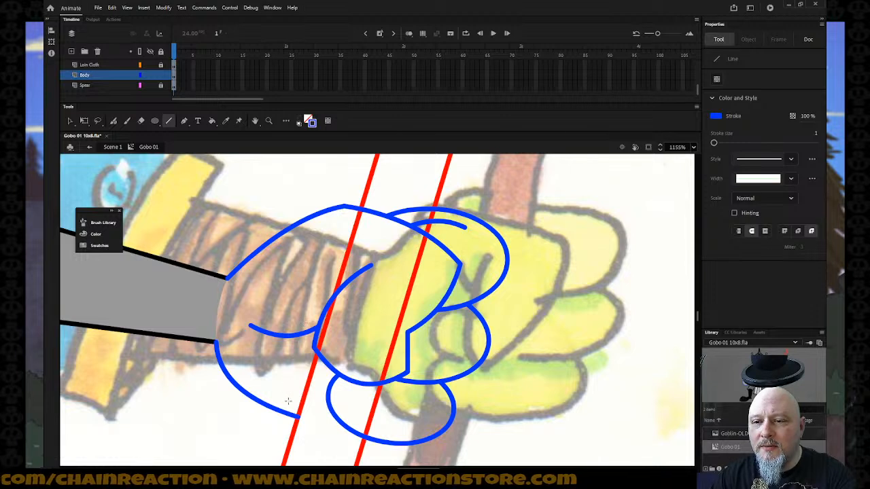
drag(299, 414, 316, 350)
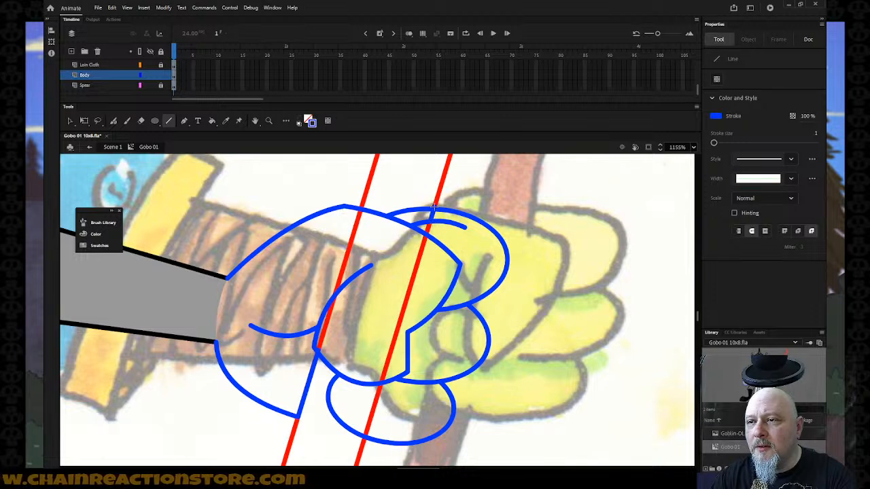
- Delete the top finger's outline segment crossing the spear shaft and the leftover line ends by the finger and palm
click(71, 121)
click(400, 216)
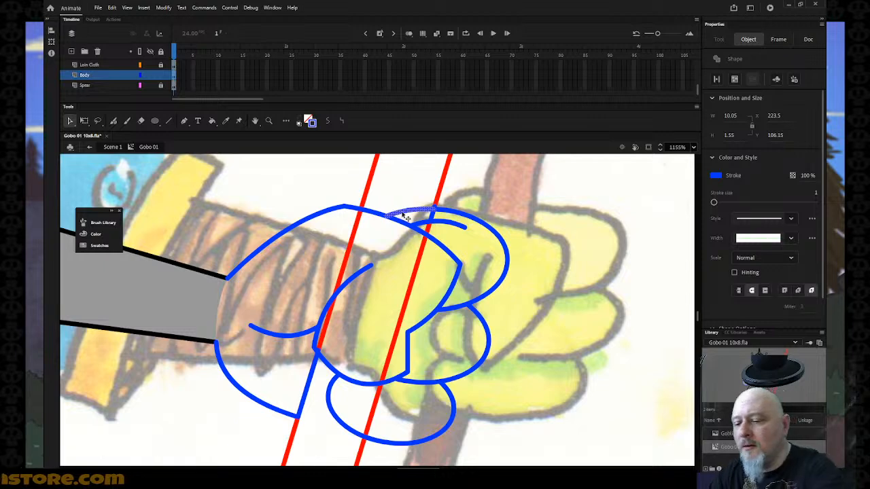
key(Delete)
click(435, 219)
key(Delete)
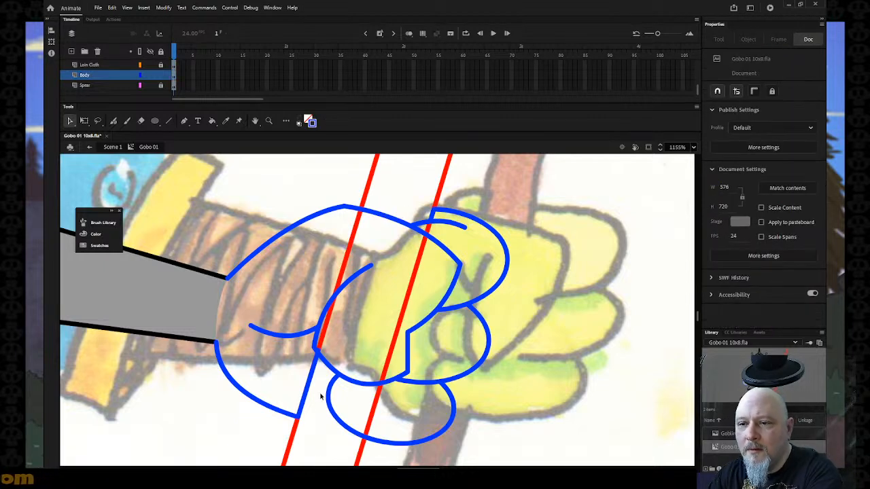
click(319, 352)
key(Delete)
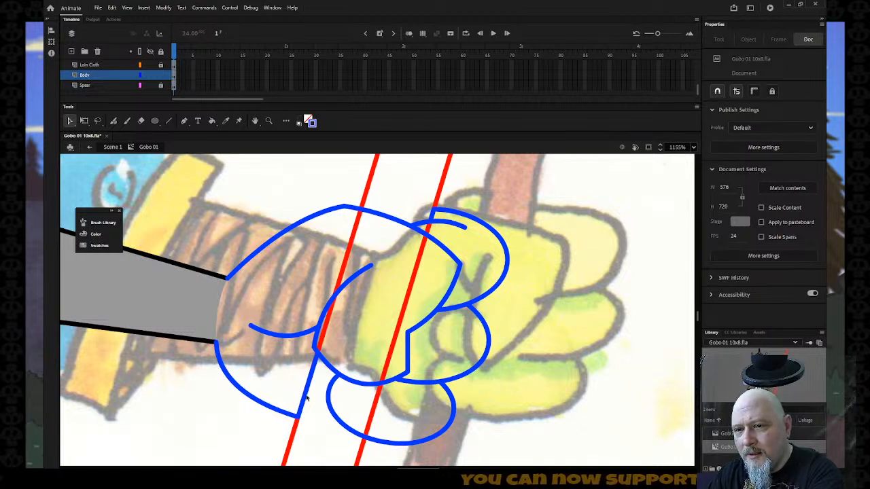
- Fill the palm, thumb and all three fingers with the forearm's grey
key(k)
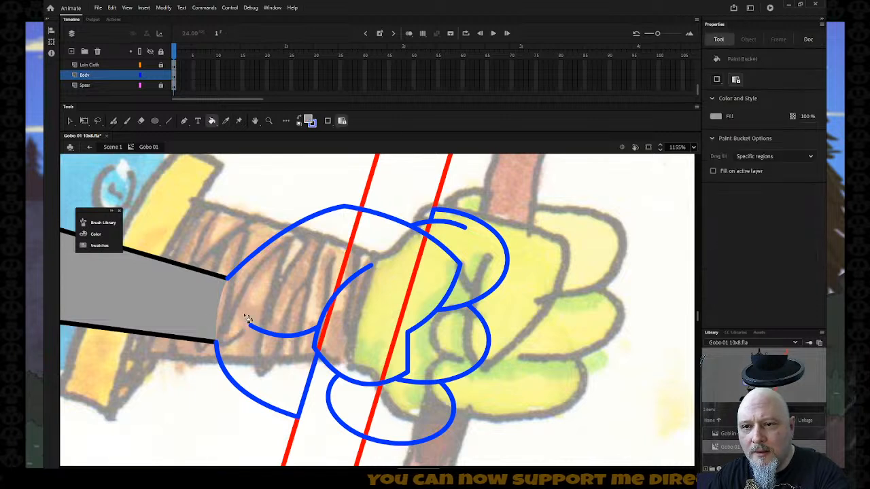
click(254, 303)
click(381, 416)
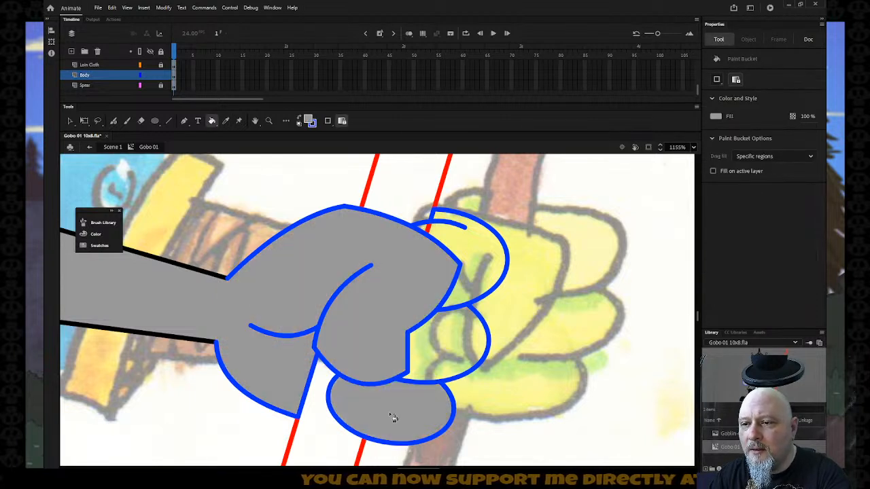
click(440, 359)
click(464, 269)
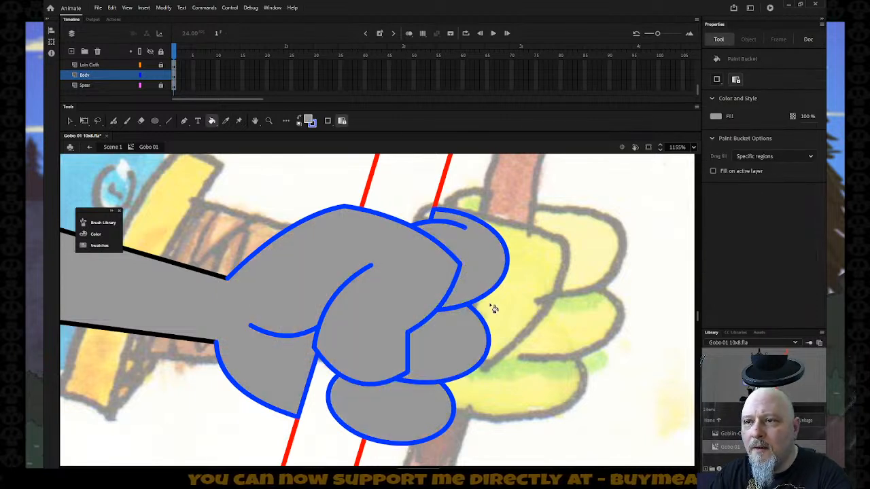
- Select all artwork on the Body layer and change its stroke color to black
key(z)
alt+click(497, 325)
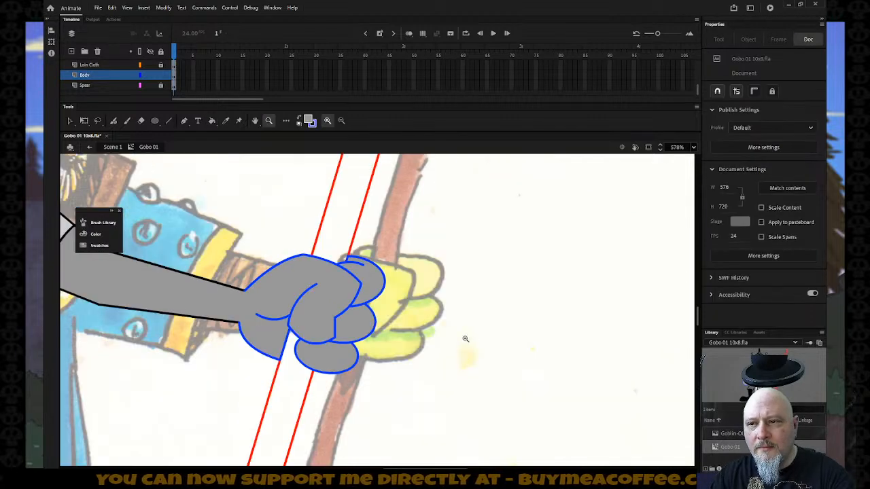
alt+click(466, 338)
alt+click(430, 341)
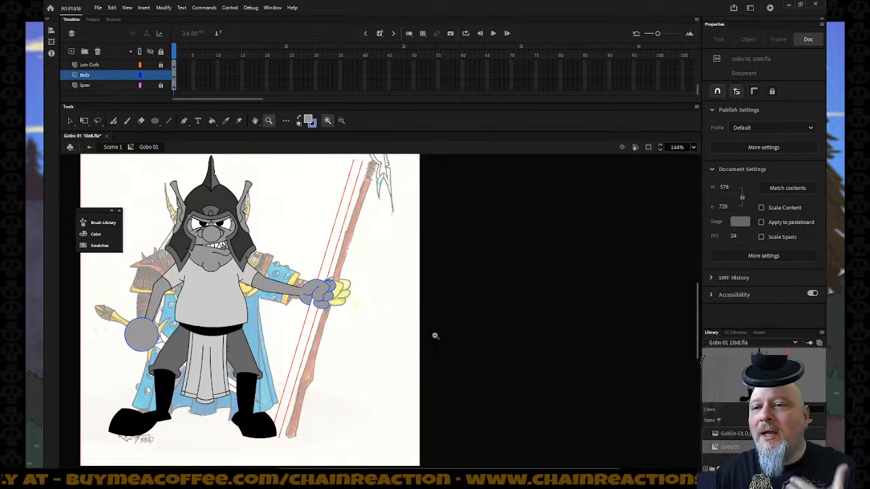
drag(274, 256, 384, 368)
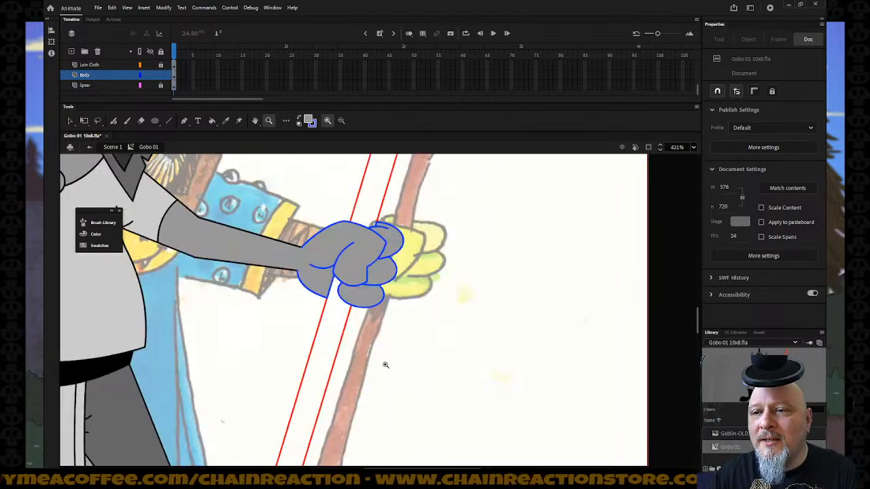
click(113, 76)
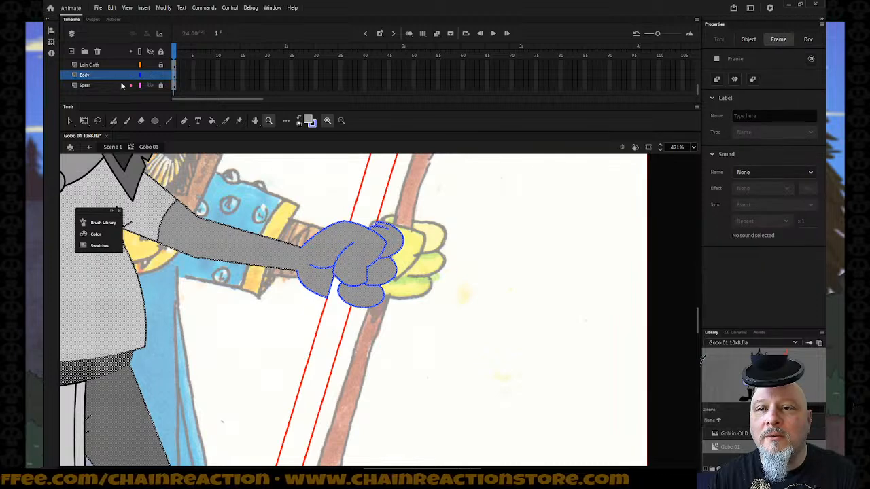
click(311, 123)
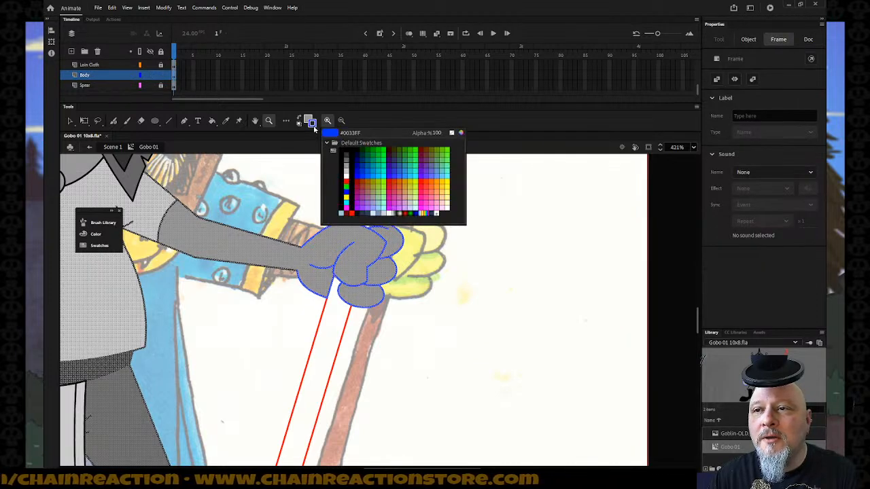
click(351, 148)
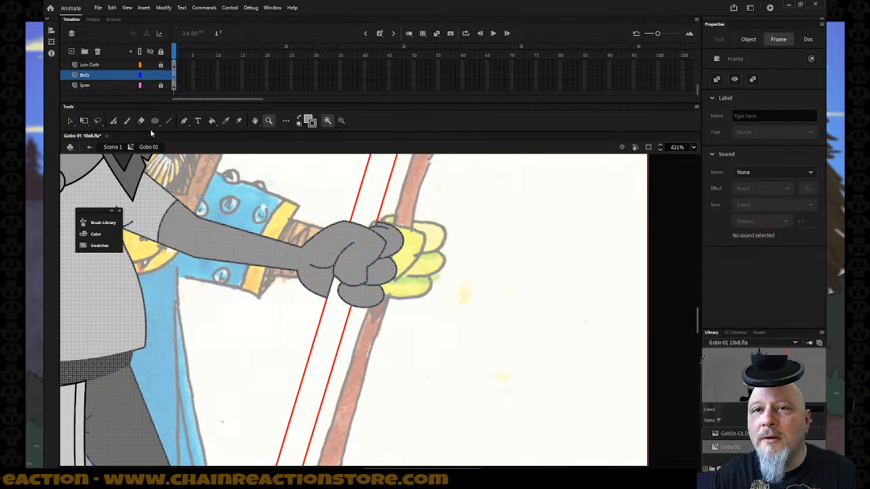
- Change the outline of the round placeholder hand on the empty arm to blue
click(70, 121)
click(431, 329)
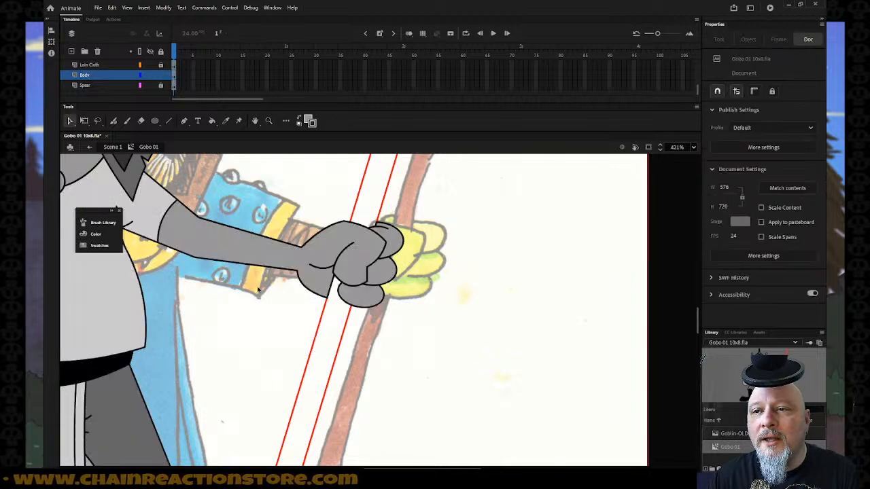
drag(439, 467, 365, 465)
click(269, 388)
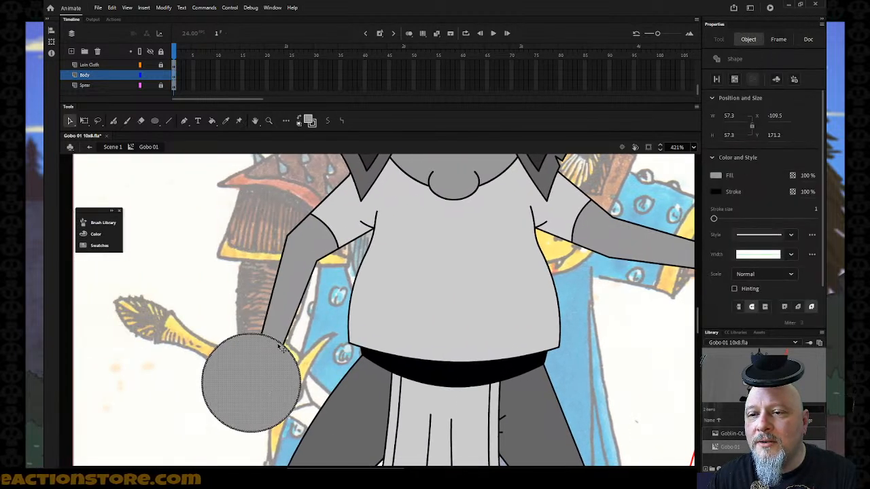
click(314, 125)
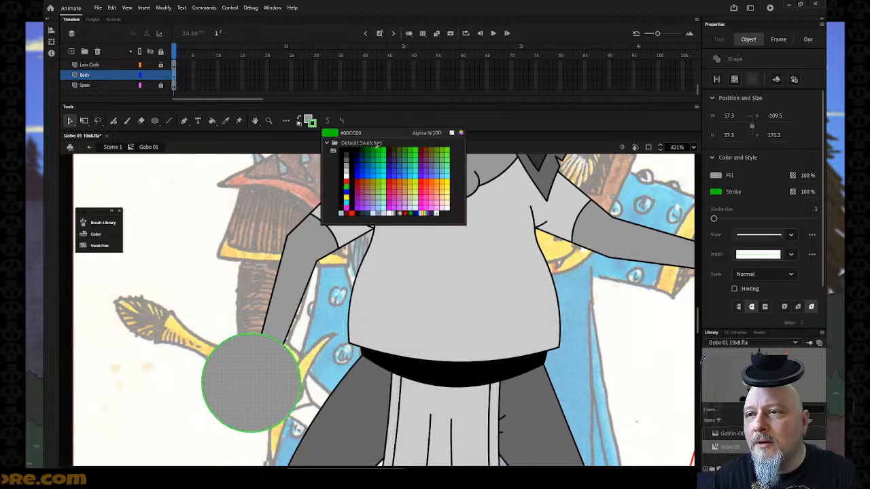
click(363, 170)
click(214, 225)
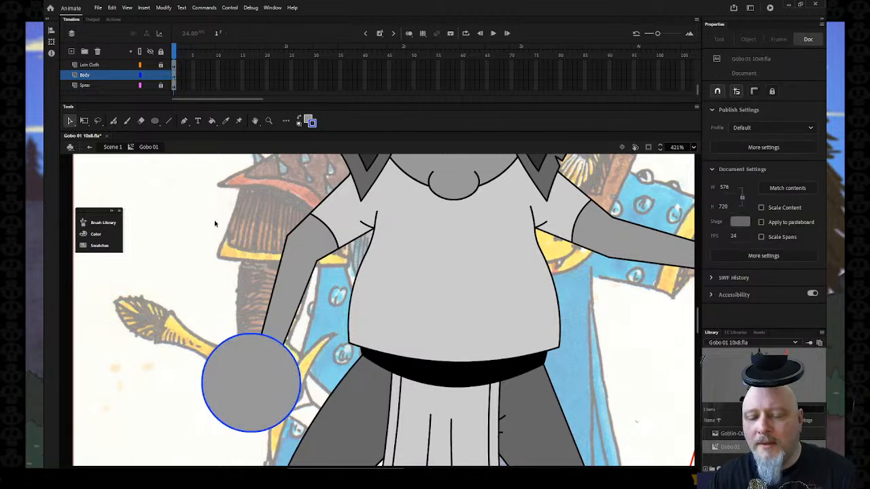
- Insert a new layer directly above Loin Cloth and name it Van Braces
key(z)
alt+click(369, 318)
alt+click(368, 318)
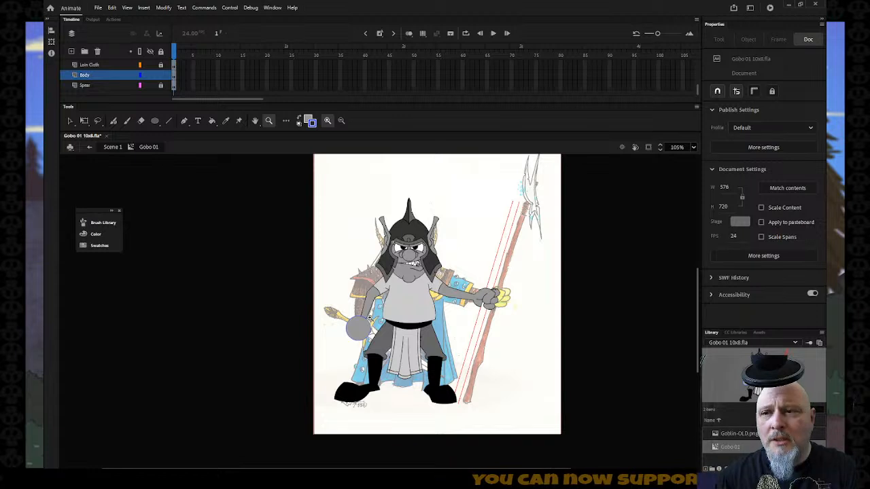
drag(327, 258, 504, 368)
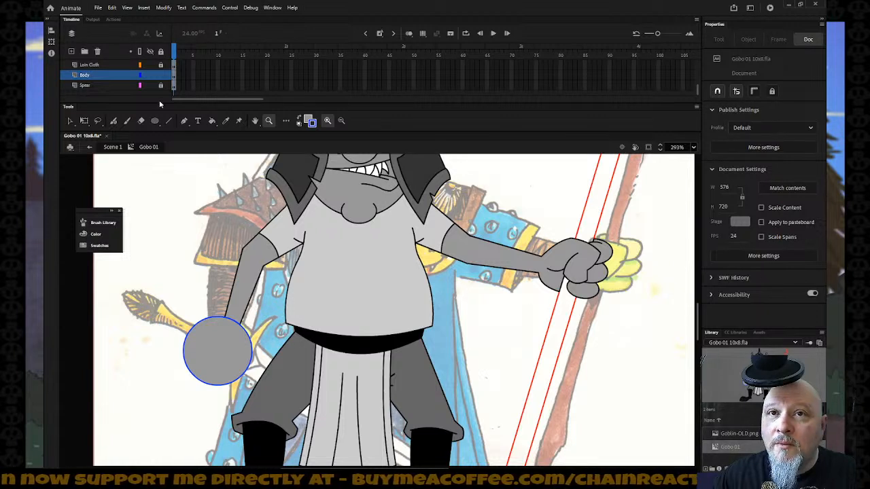
right_click(97, 77)
click(102, 68)
scroll(102, 68, up, 1)
right_click(102, 80)
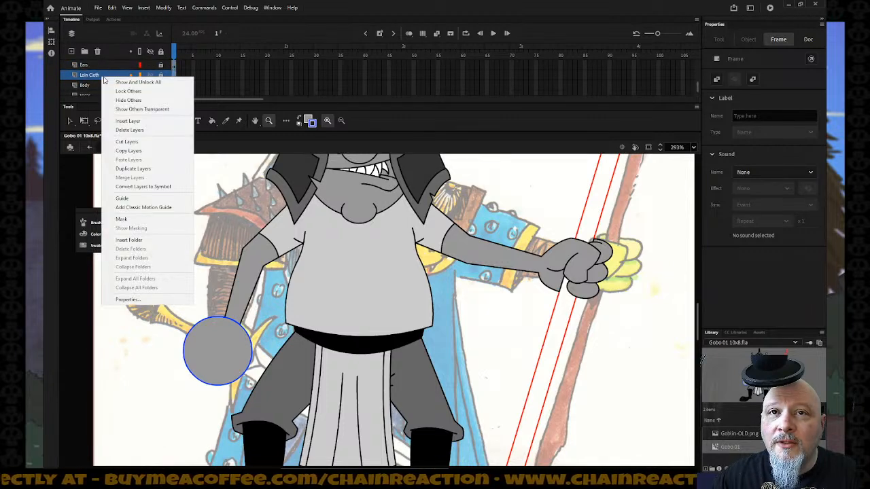
click(141, 125)
double_click(112, 76)
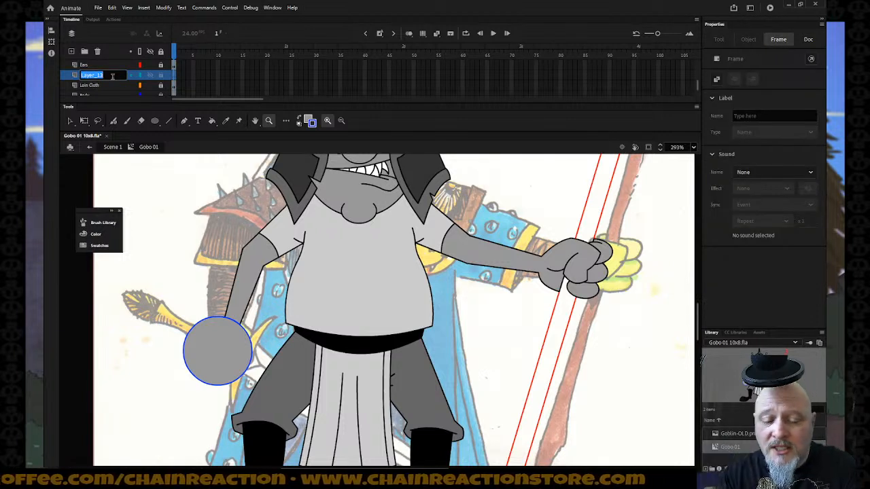
text(Van)
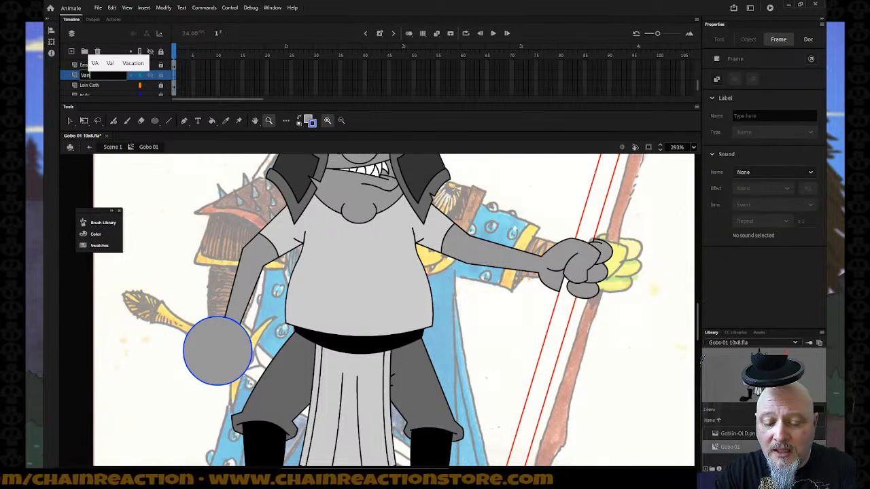
text( Braces)
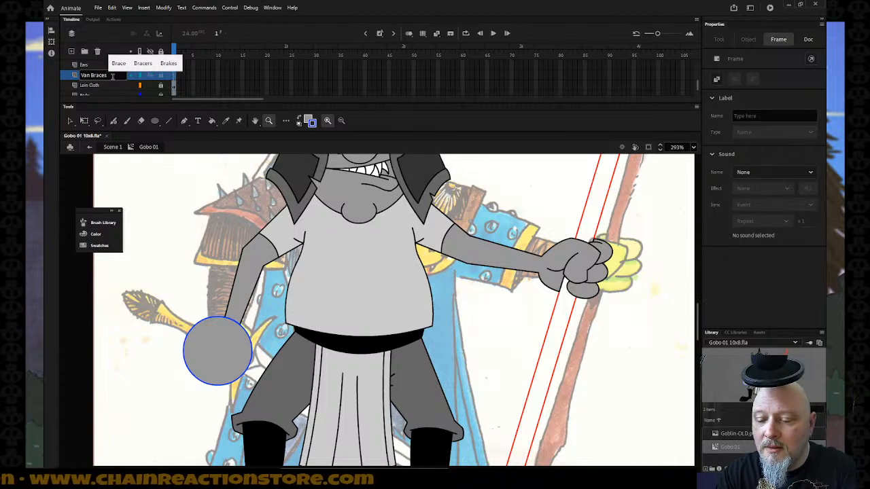
key(Return)
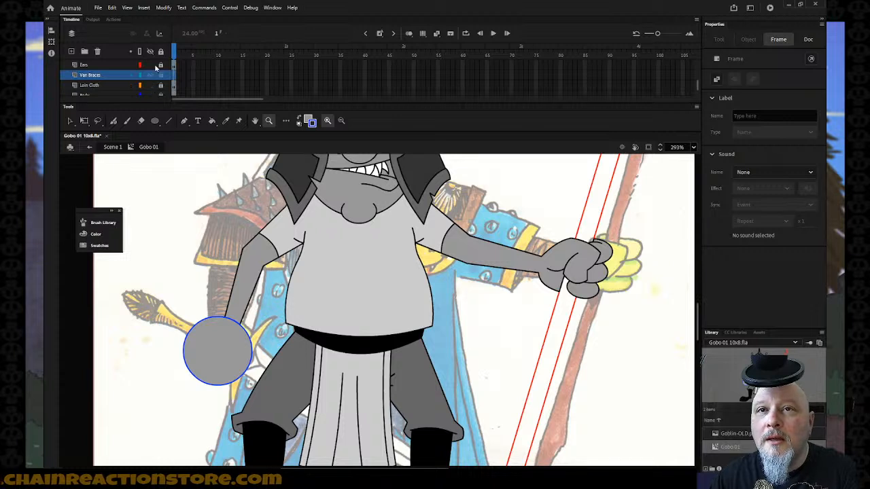
- Draw red lines across both forearms, one near the wrist and one near the elbow on each arm
click(313, 124)
click(358, 175)
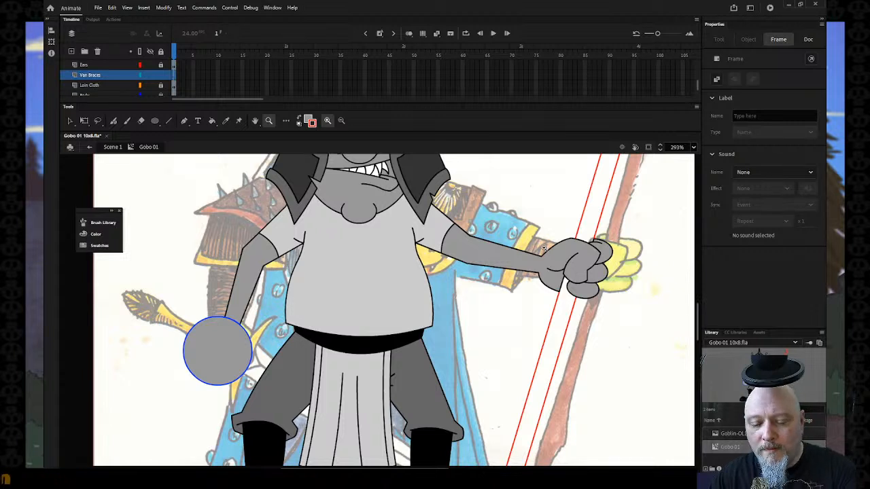
key(n)
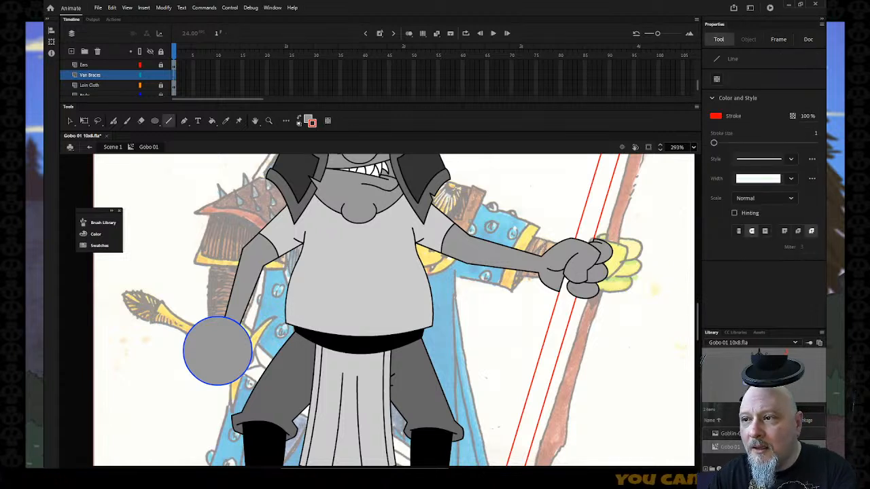
drag(544, 254, 533, 280)
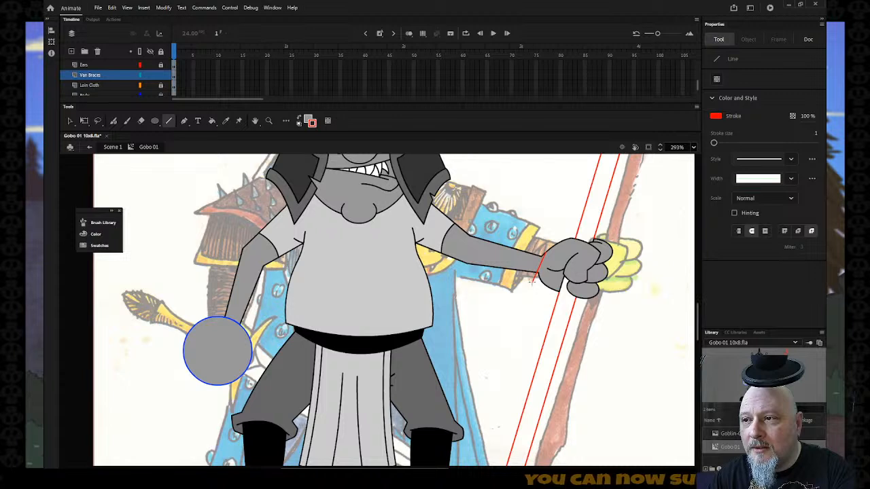
key(ctrl+z)
drag(536, 255, 533, 279)
drag(476, 228, 463, 276)
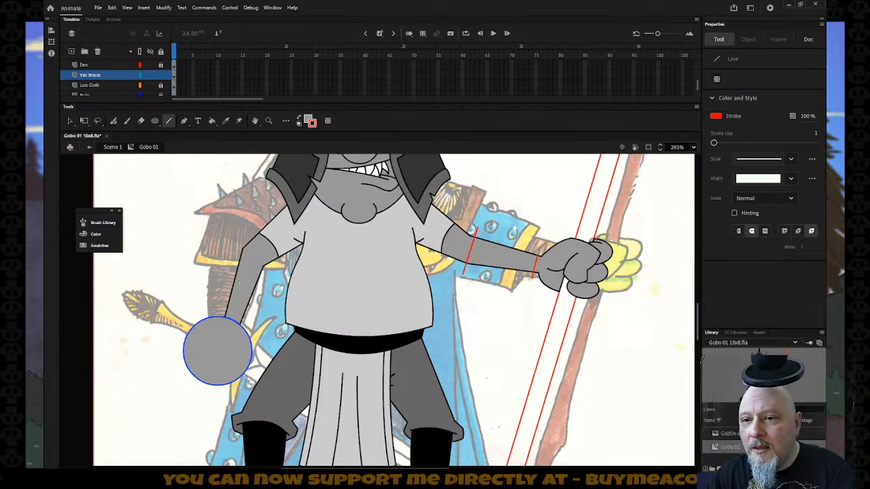
drag(235, 245, 271, 273)
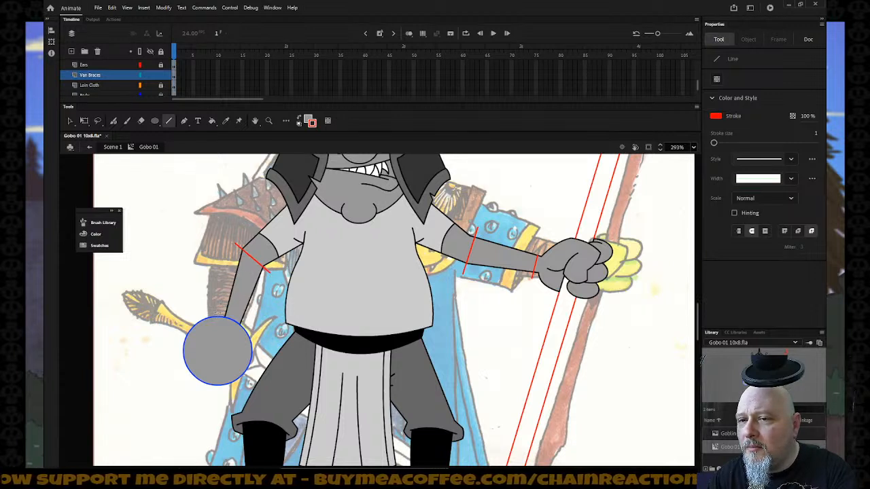
mouse_move(219, 312)
mouse_down()
mouse_move(263, 333)
mouse_move(253, 325)
mouse_up()
- Bend the four red forearm lines into curved cuff edges and extend the outer end of the empty arm's elbow curve
key(v)
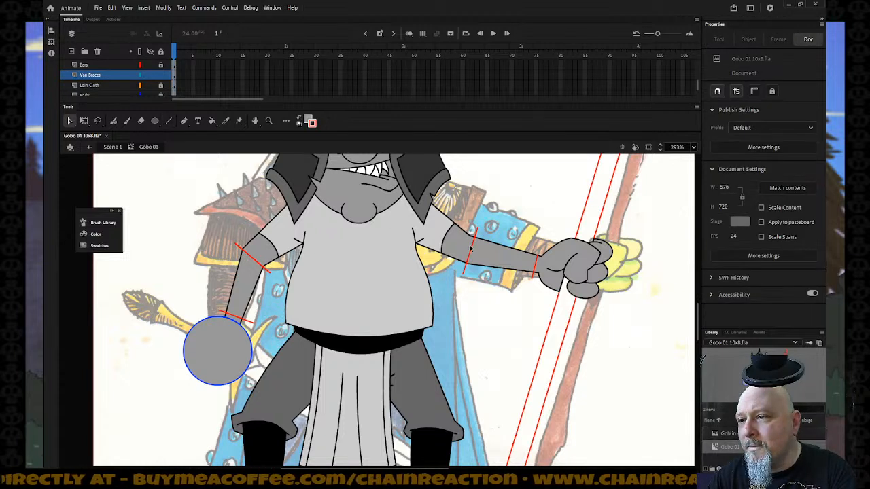
drag(472, 249, 466, 251)
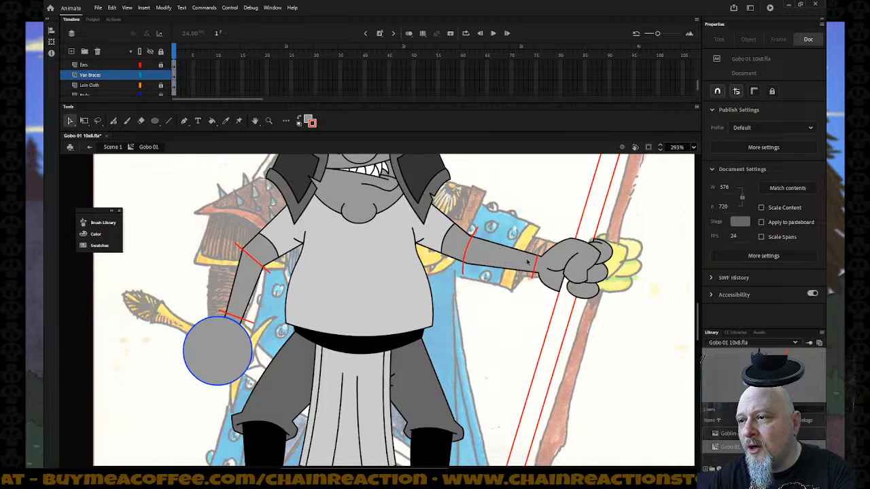
drag(536, 265, 537, 261)
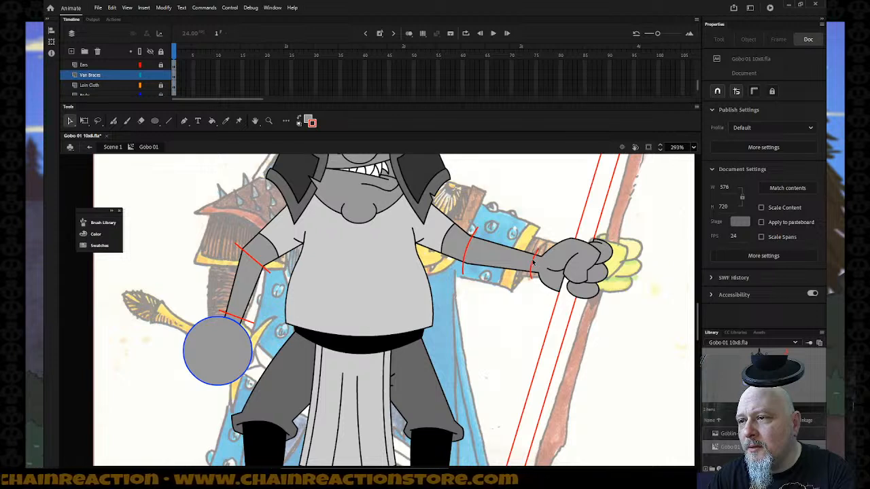
mouse_move(252, 261)
mouse_down()
mouse_move(259, 257)
mouse_move(255, 264)
mouse_up()
drag(237, 316, 250, 326)
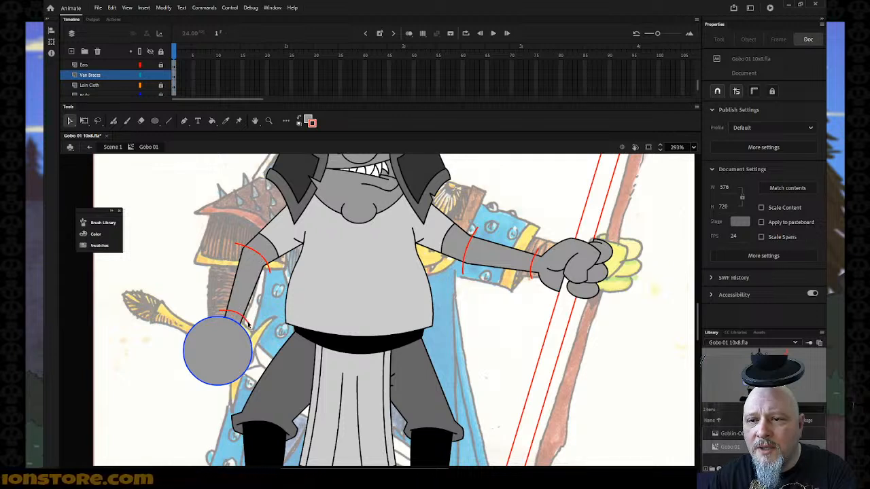
click(237, 314)
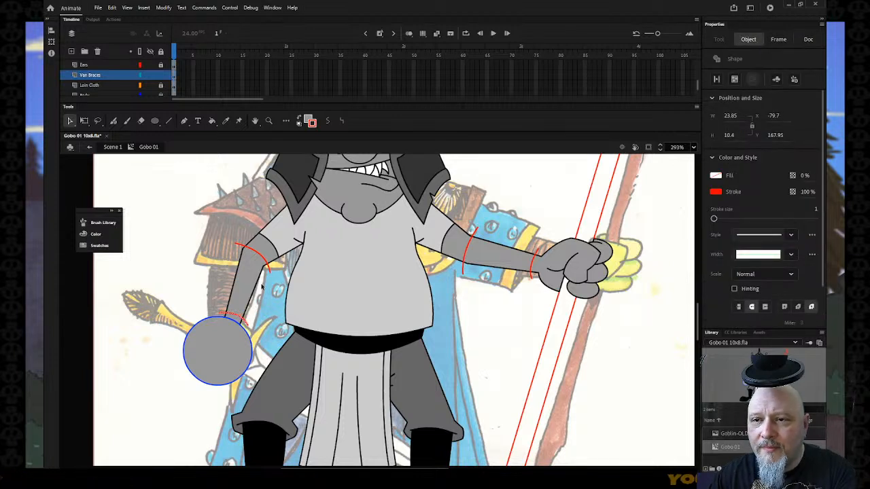
click(238, 246)
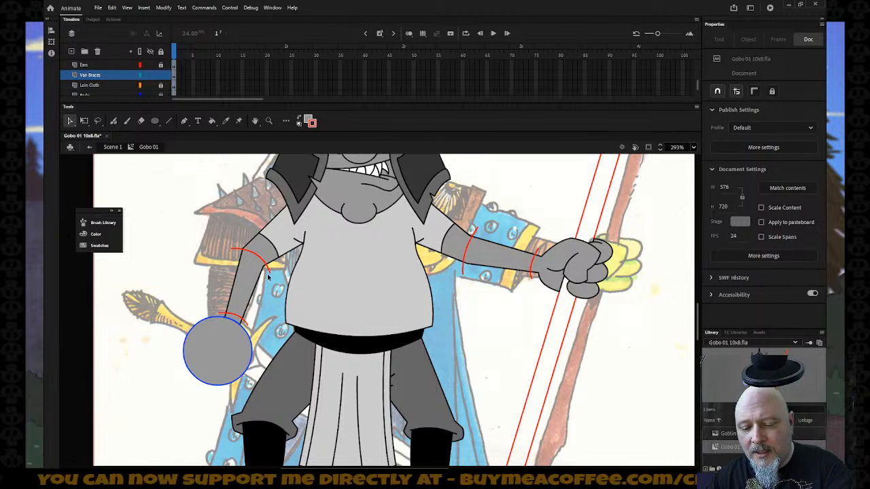
key(n)
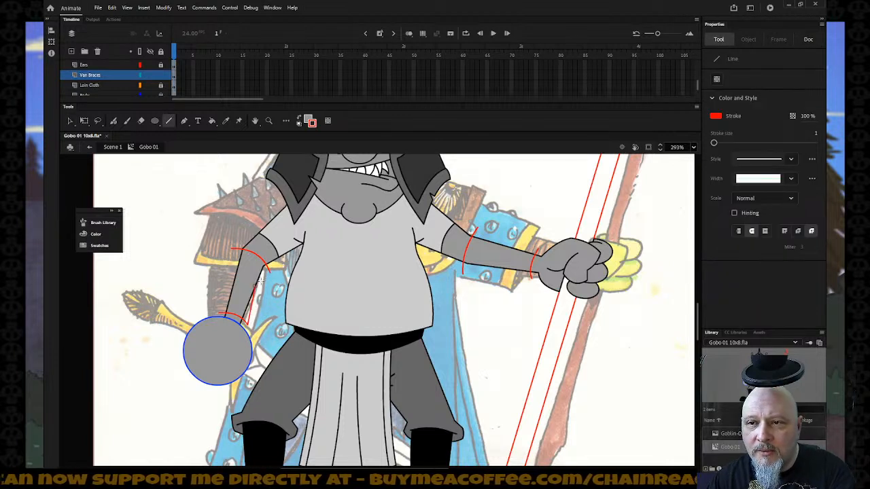
drag(248, 323, 267, 271)
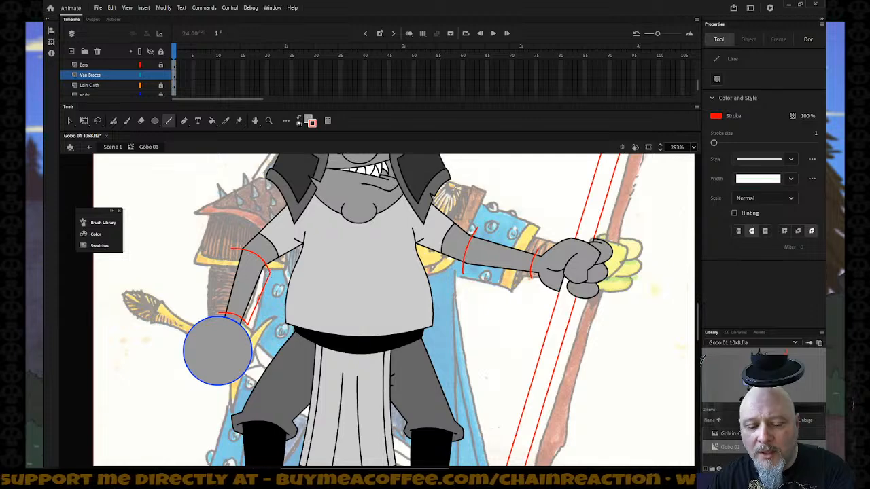
key(ctrl+z)
- Draw two straight lines just outside the empty arm's forearm, joining its elbow and wrist curves on both sides
key(z)
drag(192, 261, 298, 355)
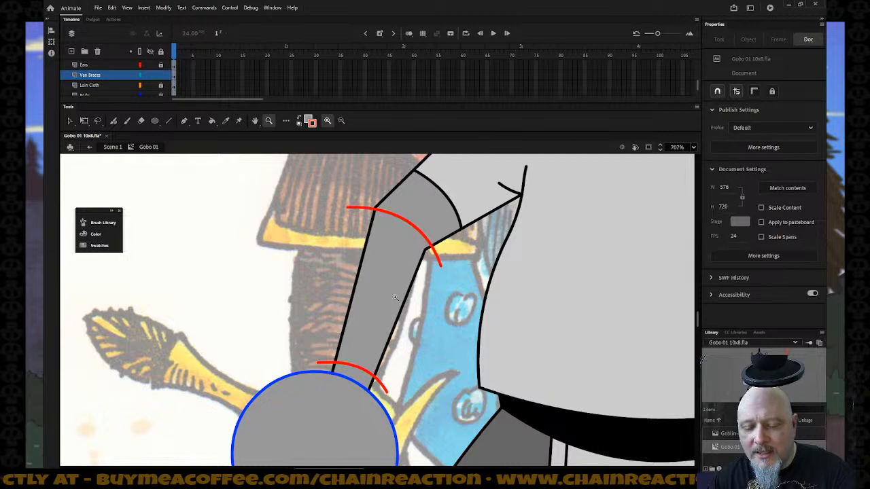
key(n)
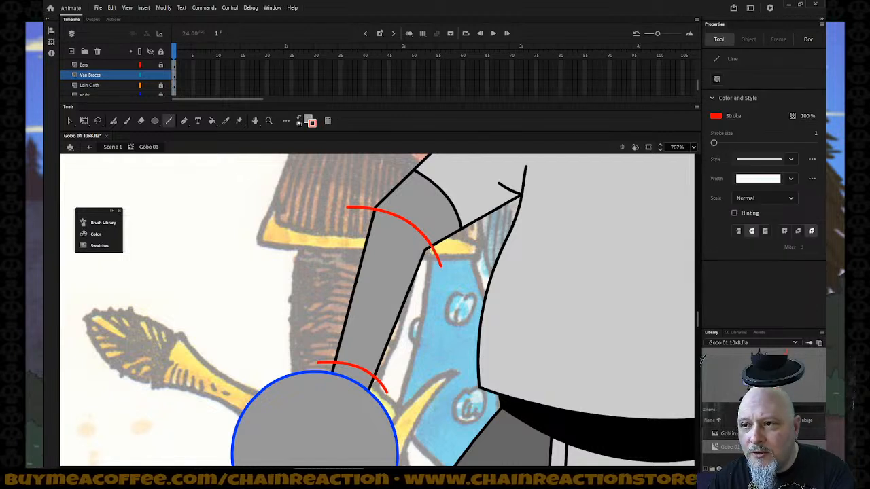
drag(430, 249, 379, 379)
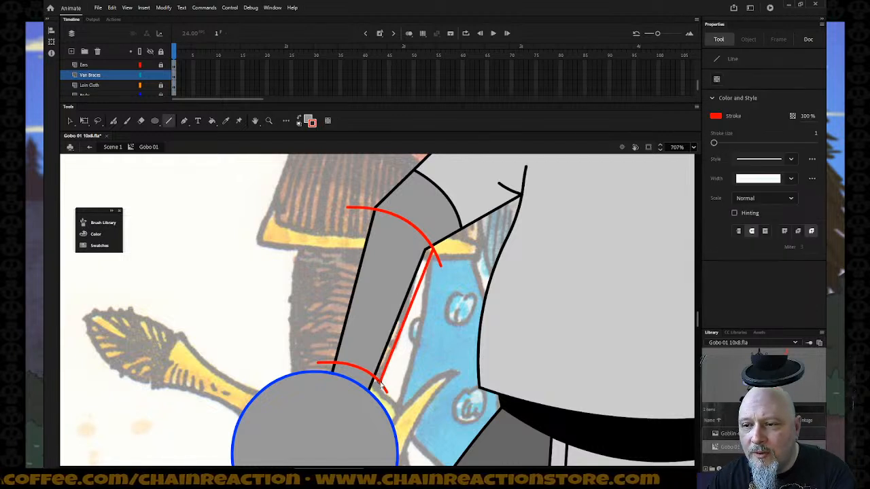
drag(328, 364, 367, 212)
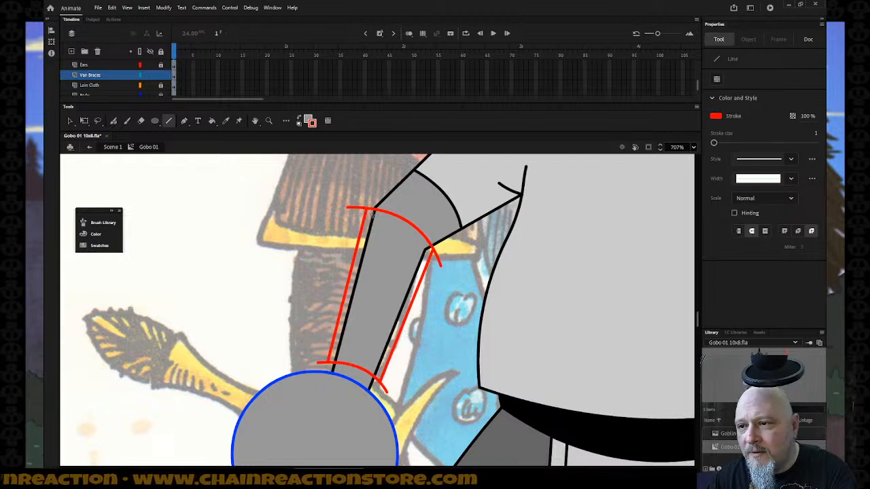
- Delete the four curve ends overhanging the corners of the empty arm's brace outline
click(70, 121)
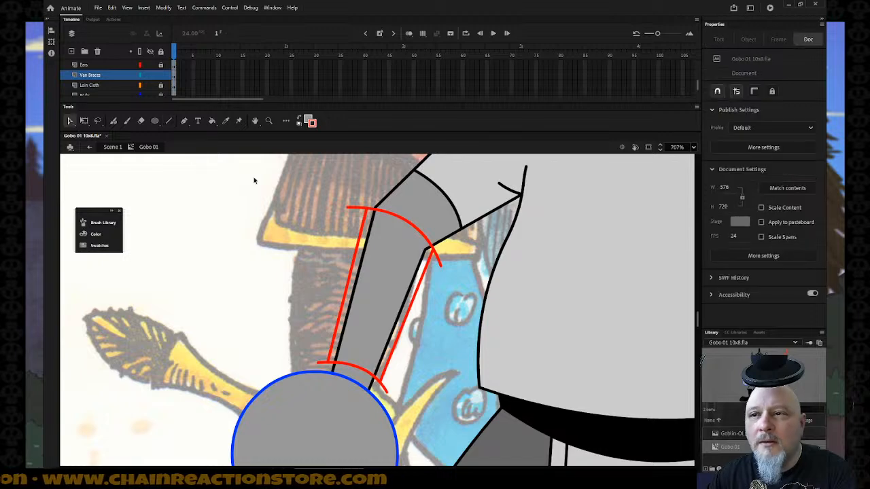
click(348, 208)
key(Delete)
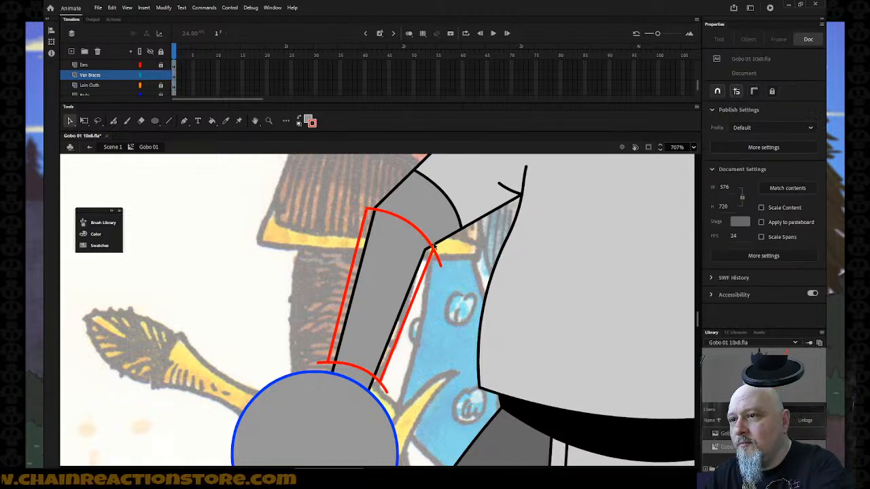
click(438, 256)
key(Delete)
click(386, 390)
key(Delete)
click(324, 366)
key(Delete)
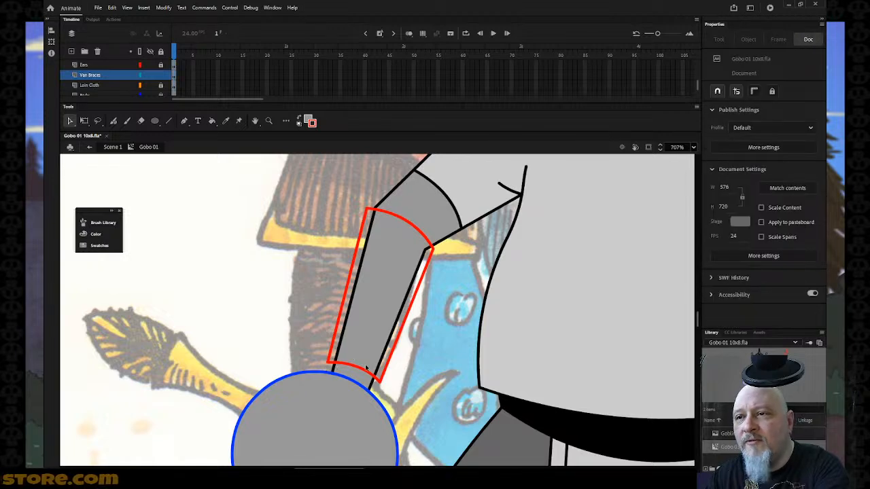
- Draw lines just above and below the spear arm's forearm, joining its elbow and wrist curves
drag(349, 468, 422, 465)
scroll(420, 413, up, 3)
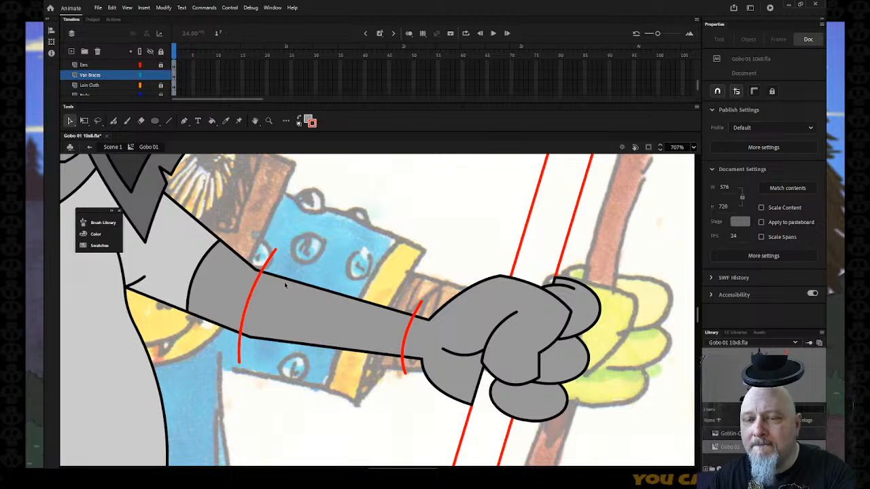
key(n)
drag(265, 264, 416, 312)
drag(405, 367, 239, 351)
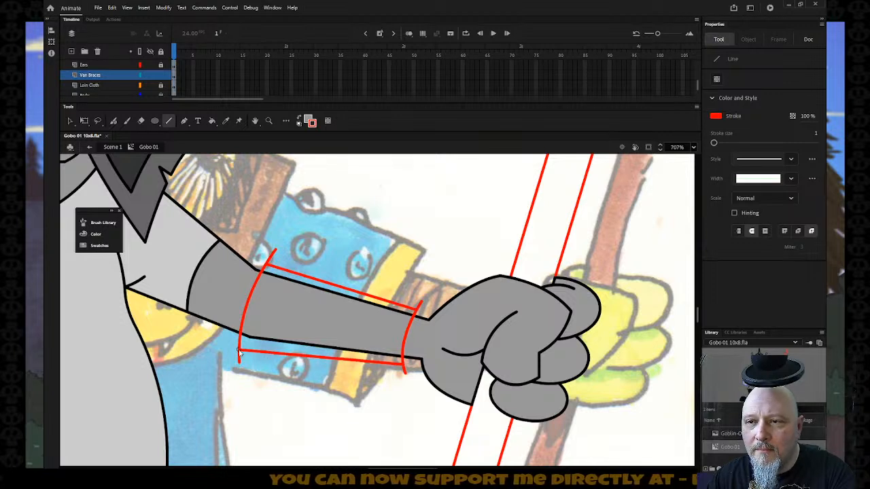
- Delete the curve ends overhanging the corners of the spear arm's brace outline
key(v)
click(240, 359)
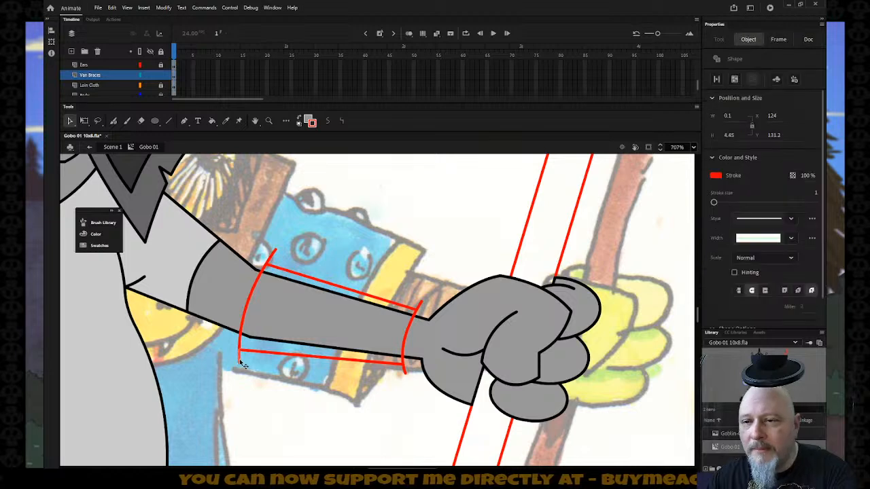
key(Delete)
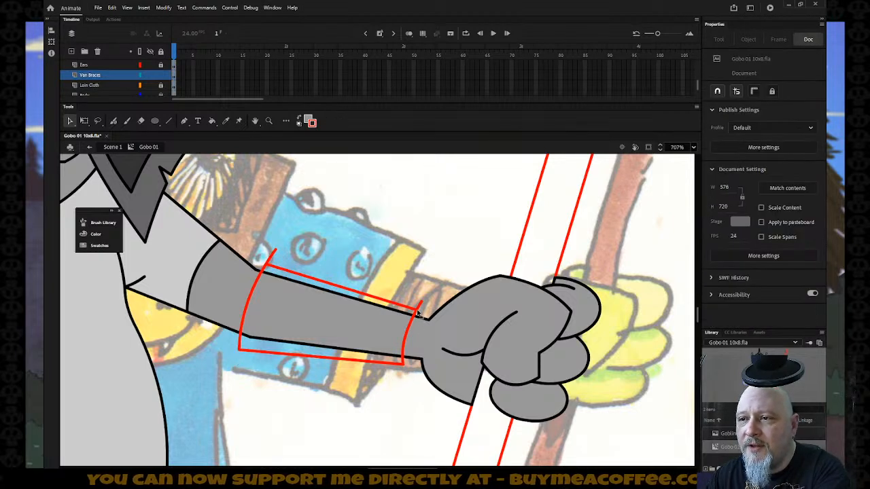
click(418, 307)
key(Delete)
click(272, 253)
key(Delete)
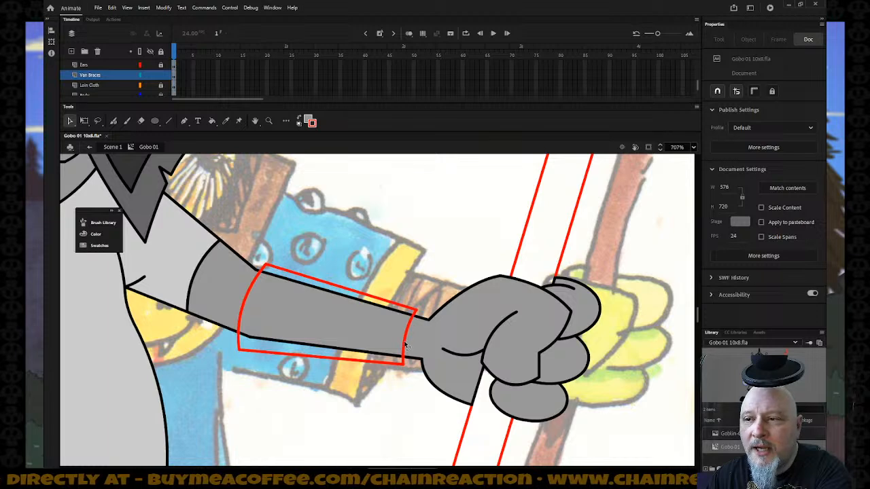
- Nudge the outer elbow corner of the empty arm's brace inward and draw a curved trim line just below its elbow edge
scroll(307, 421, left, 10)
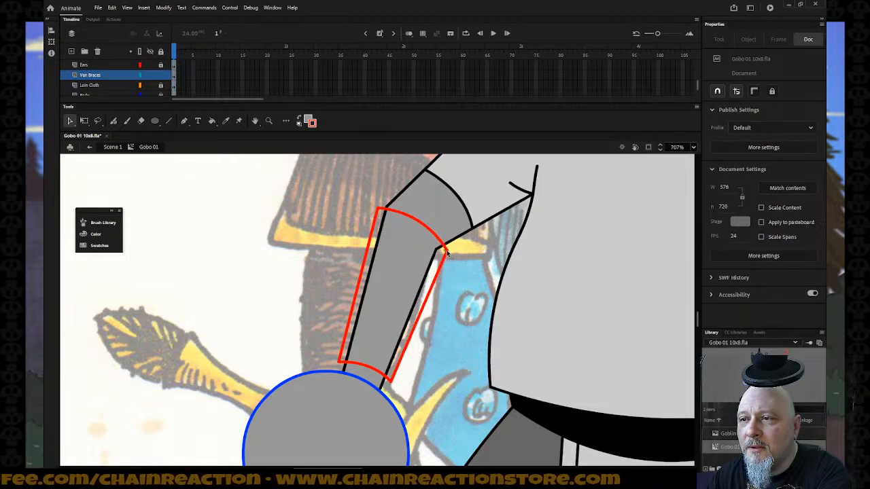
drag(377, 208, 377, 212)
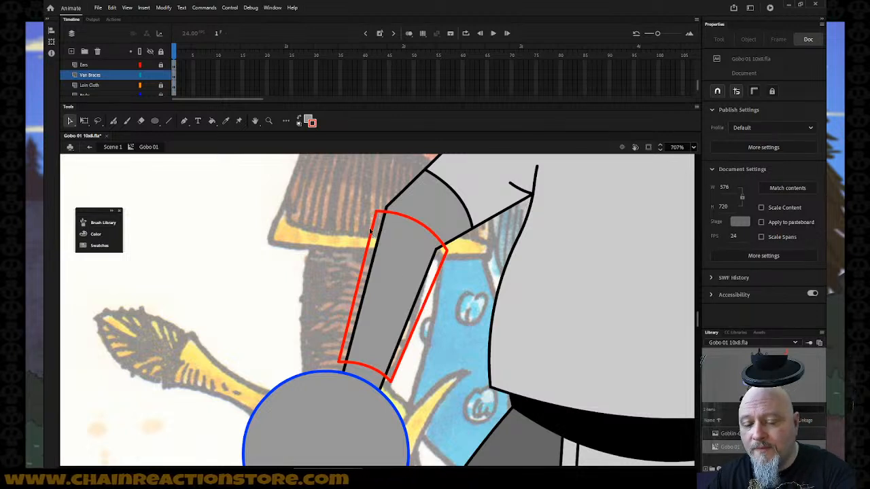
key(n)
mouse_move(373, 231)
mouse_down()
mouse_move(440, 262)
mouse_move(420, 250)
mouse_up()
key(v)
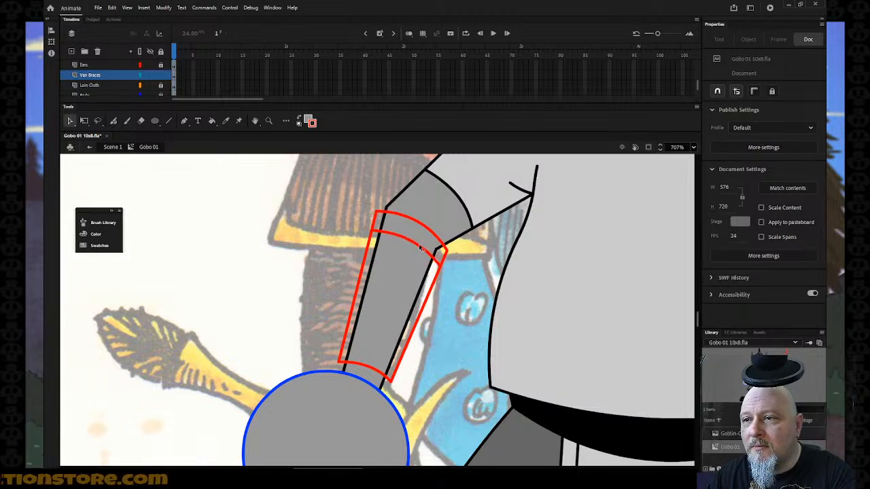
- Draw a curved trim line above the wrist edge of the empty arm's brace and a lengthwise seam between the two trim lines
key(n)
mouse_move(343, 342)
mouse_down()
mouse_move(400, 360)
mouse_move(374, 349)
mouse_up()
key(v)
key(n)
drag(418, 246, 382, 352)
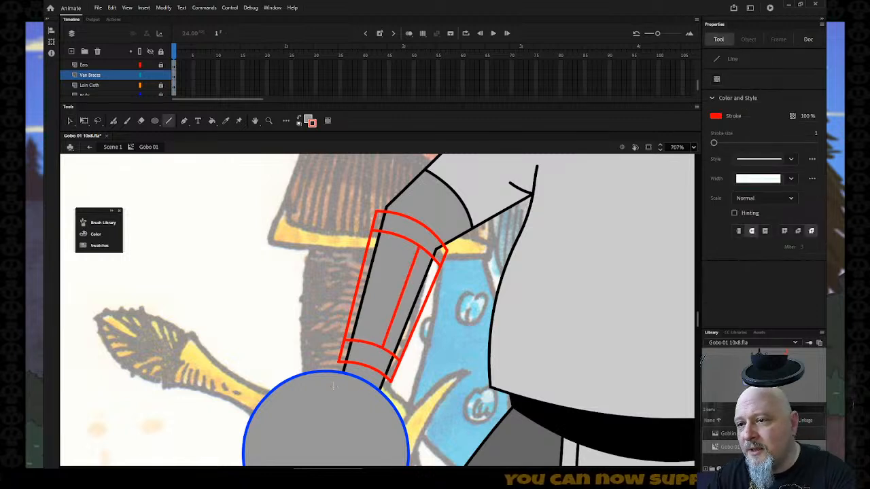
- Draw a trim line across the spear arm's brace near the elbow and bend it parallel to the elbow edge
scroll(363, 468, right, 5)
scroll(363, 467, right, 3)
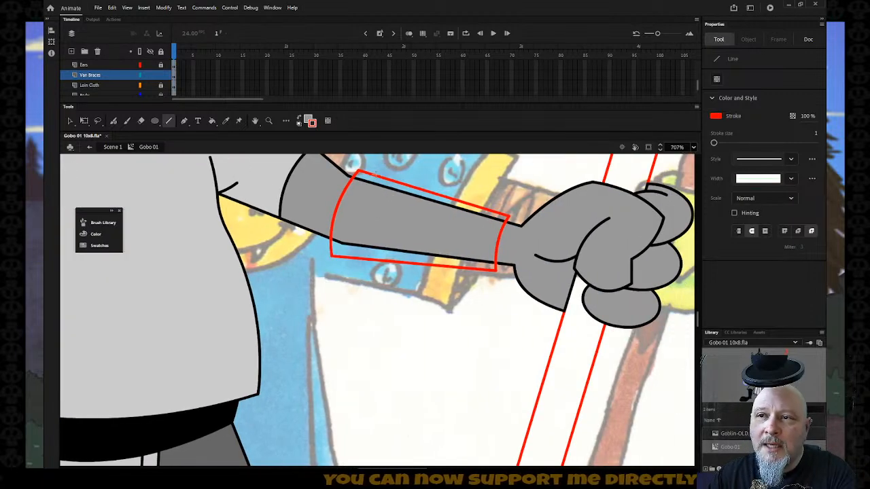
drag(374, 176, 350, 261)
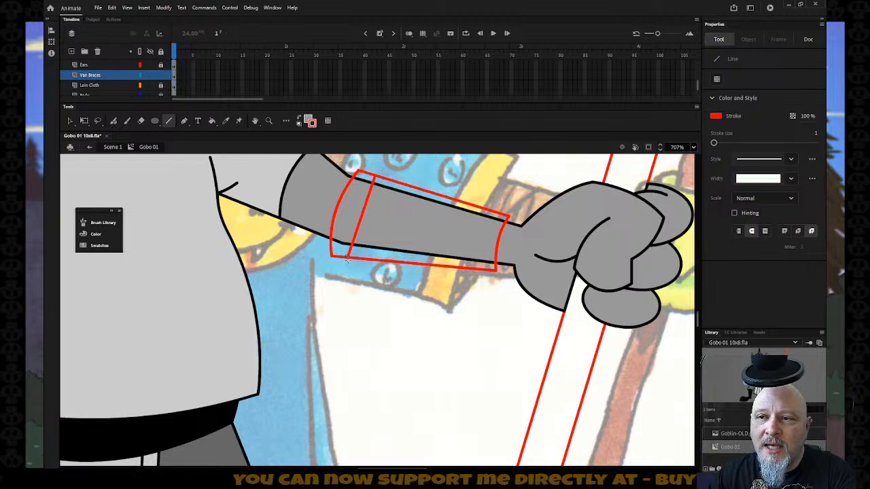
key(v)
drag(364, 217, 354, 215)
- Add a curved wrist trim line to the spear arm's brace, plus a lengthwise seam with short crossed stitch lines
key(n)
mouse_move(489, 213)
mouse_down()
mouse_move(481, 272)
mouse_move(482, 248)
mouse_move(351, 234)
mouse_move(382, 246)
mouse_up()
key(v)
key(n)
mouse_move(456, 241)
mouse_down()
mouse_move(441, 259)
mouse_move(454, 257)
mouse_up()
- Draw two sets of short crossed stitch lines over the lengthwise seam on the empty arm's brace
scroll(377, 311, left, 10)
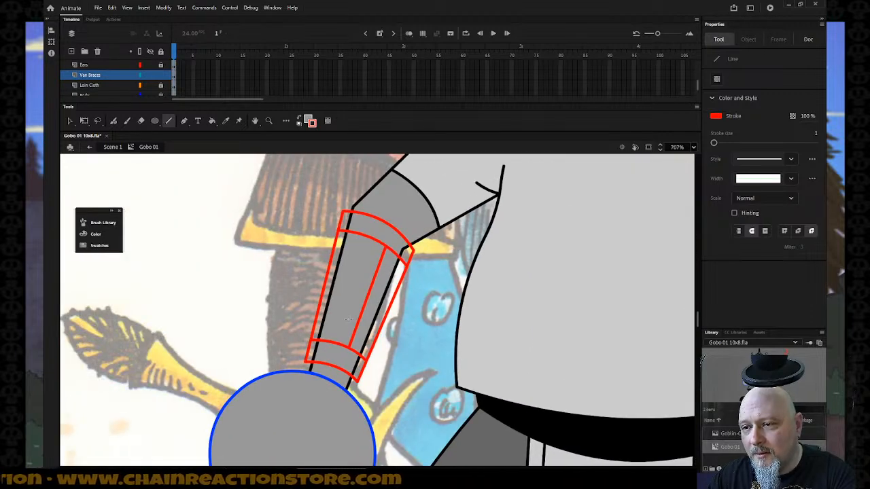
mouse_move(346, 332)
mouse_down()
mouse_move(363, 333)
mouse_move(359, 343)
mouse_up()
mouse_move(365, 277)
mouse_down()
mouse_move(387, 275)
mouse_move(380, 286)
mouse_up()
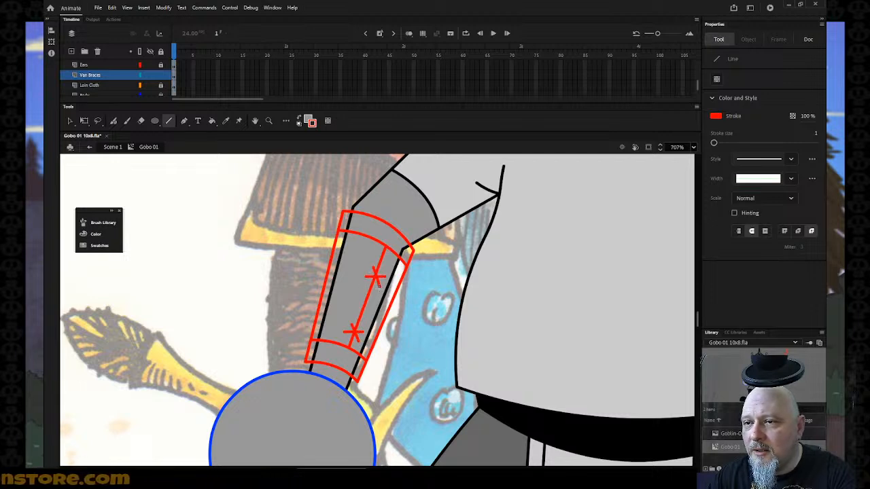
- Fill the main panels of both braces with dark gray and their trim bands with the lighter gray sampled from the helmet trim
key(z)
alt+click(410, 342)
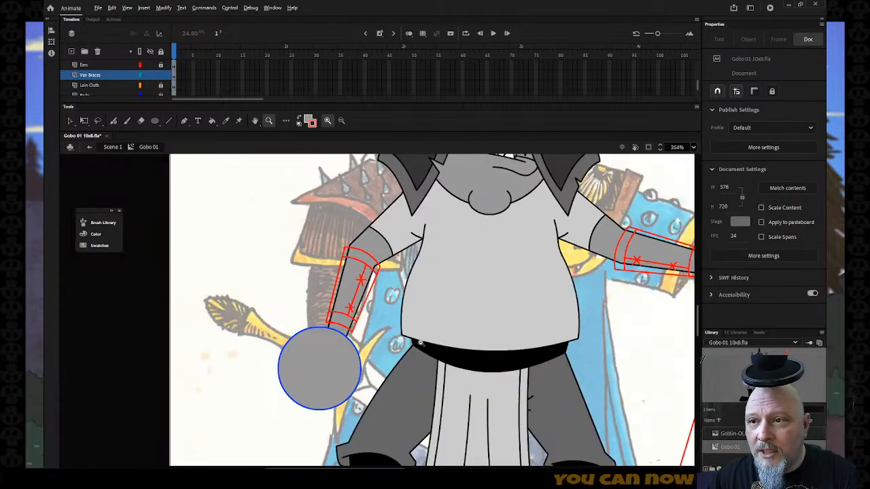
alt+click(421, 343)
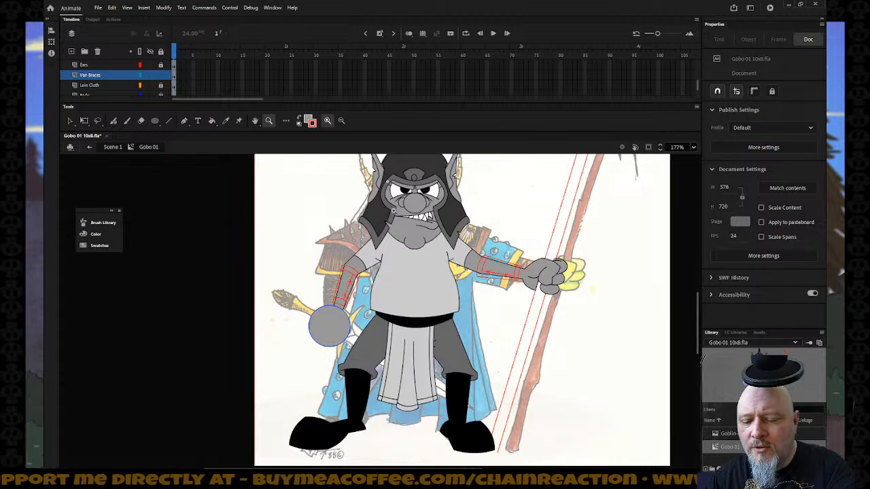
key(k)
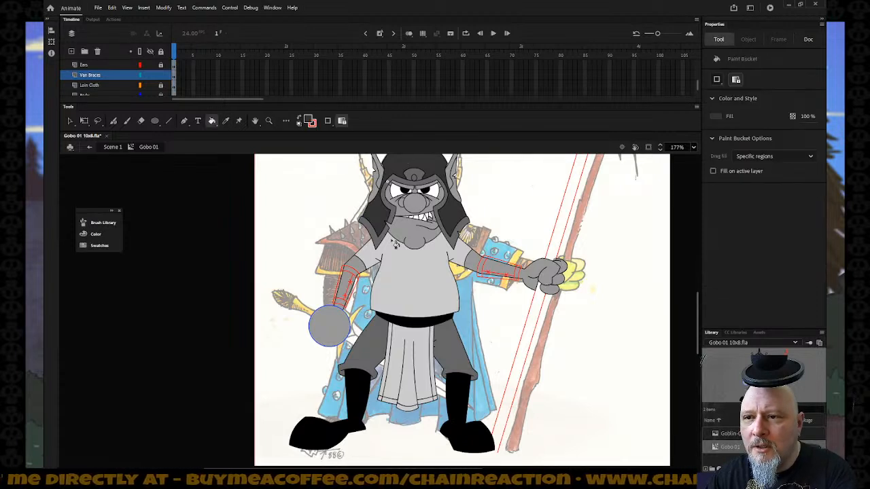
click(348, 288)
click(507, 271)
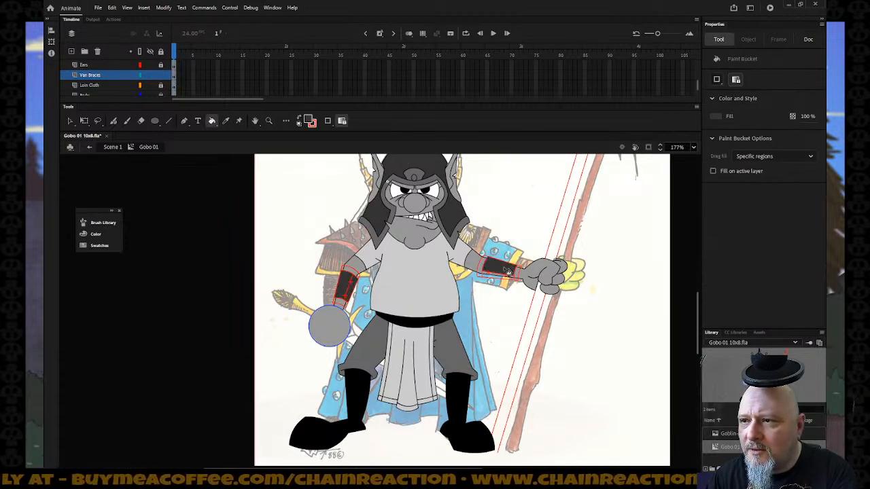
key(i)
click(454, 236)
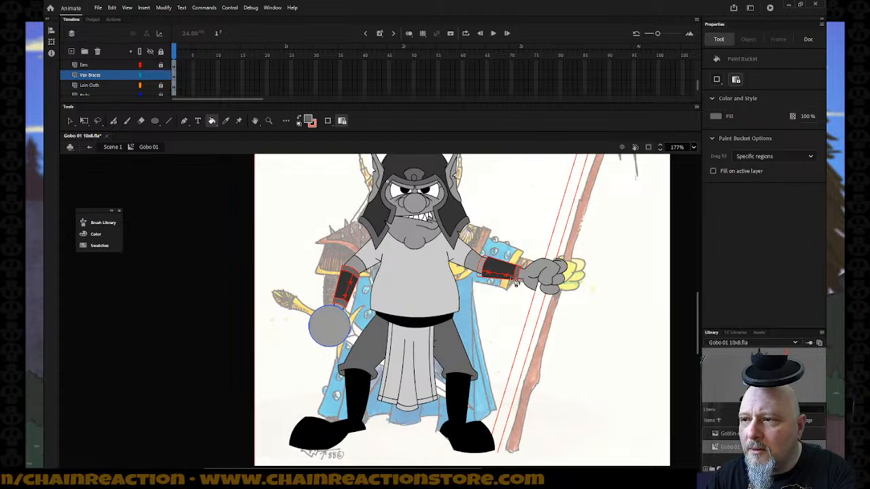
- Select everything on the Van Braces layer and change the stroke color from red to black (#000000)
click(112, 8)
click(108, 83)
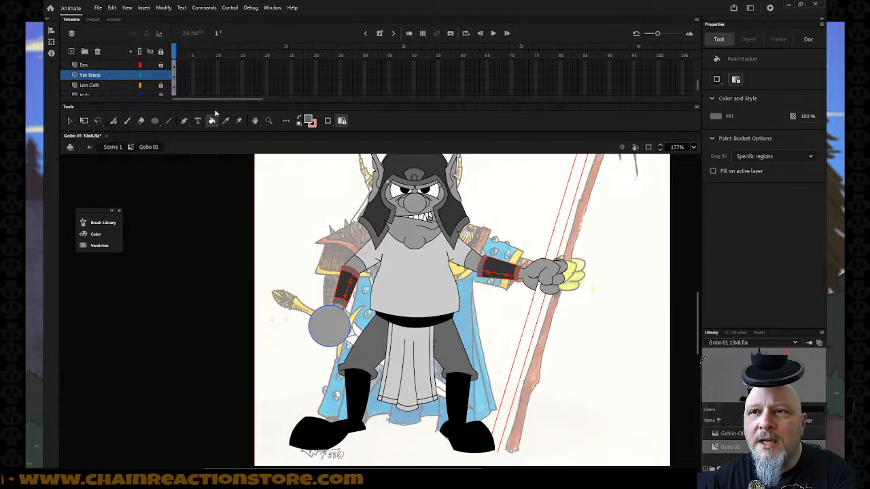
click(102, 77)
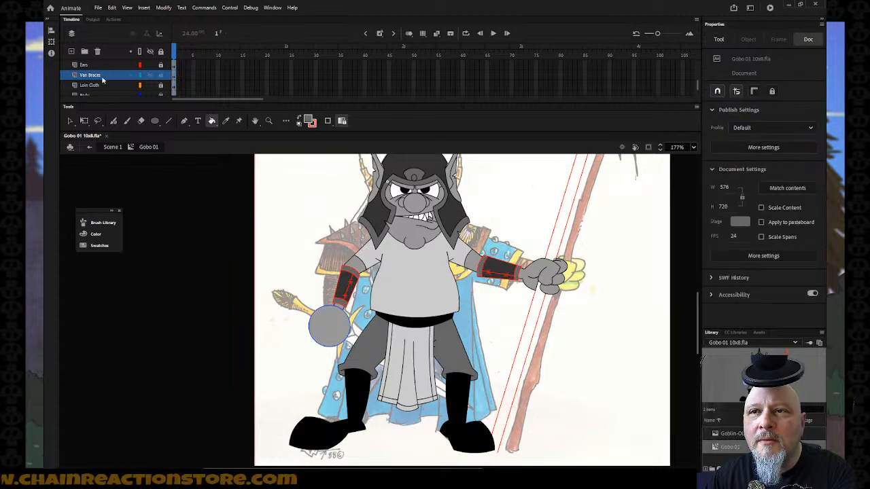
click(312, 124)
click(323, 165)
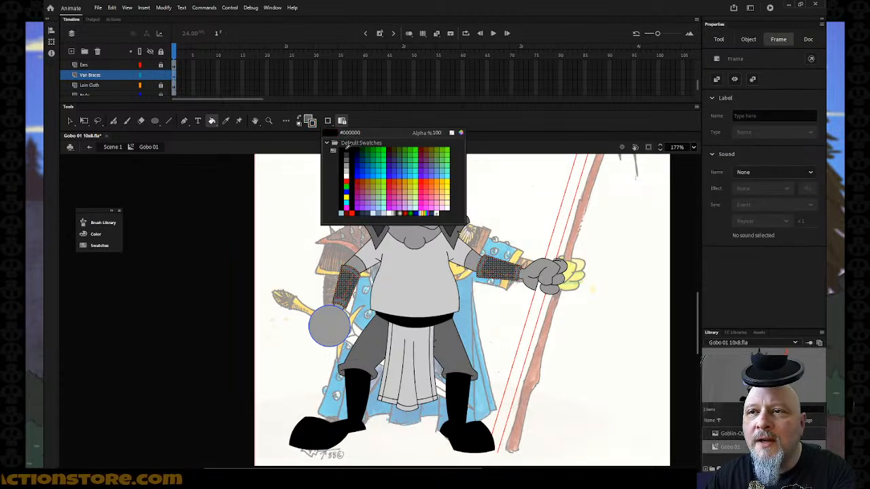
click(70, 121)
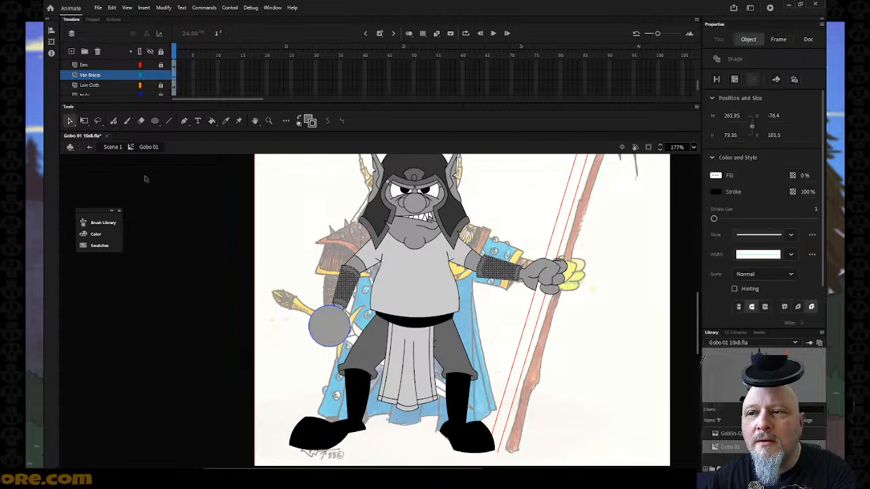
click(182, 196)
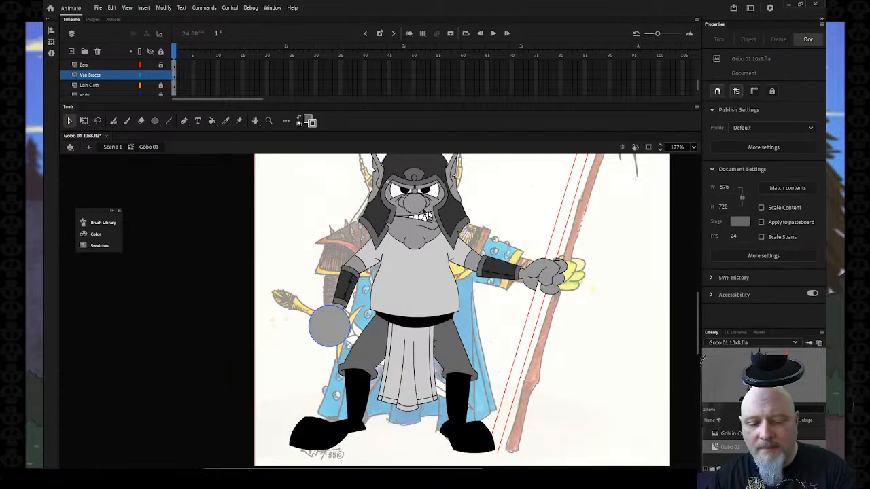
- Insert a new layer directly above the Body layer and name it Sheild
key(z)
alt+click(435, 236)
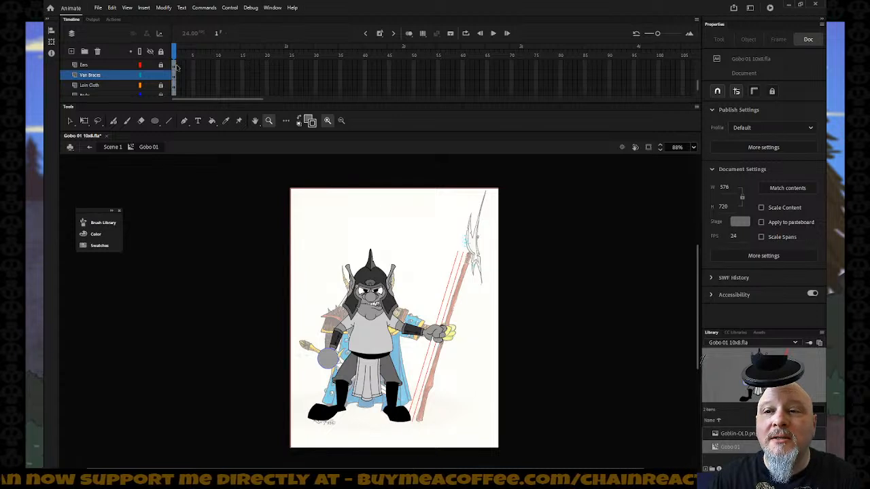
scroll(126, 81, down, 1)
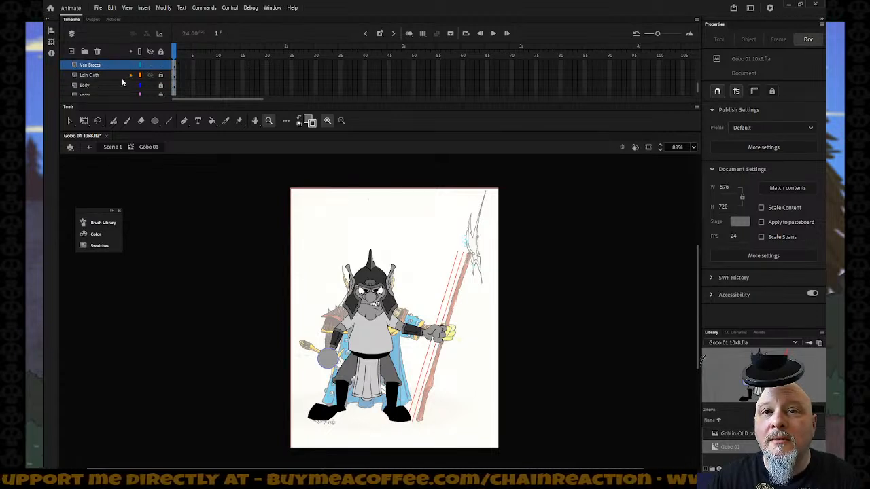
right_click(116, 85)
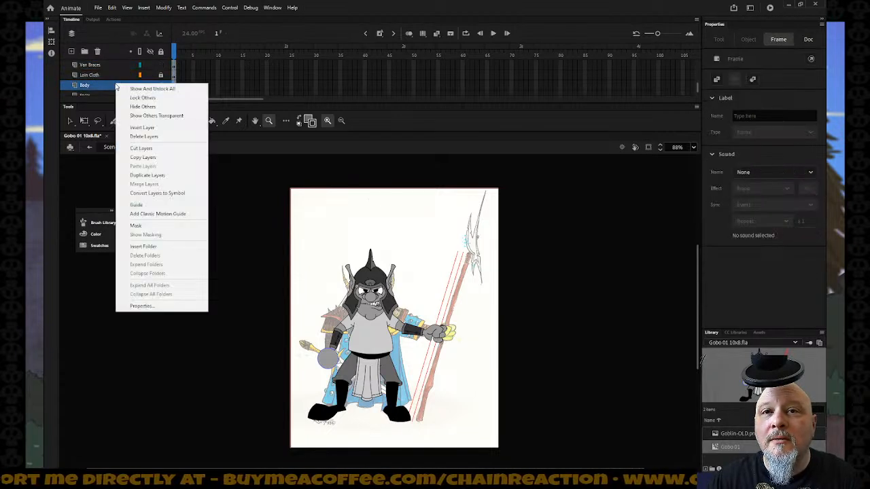
click(151, 127)
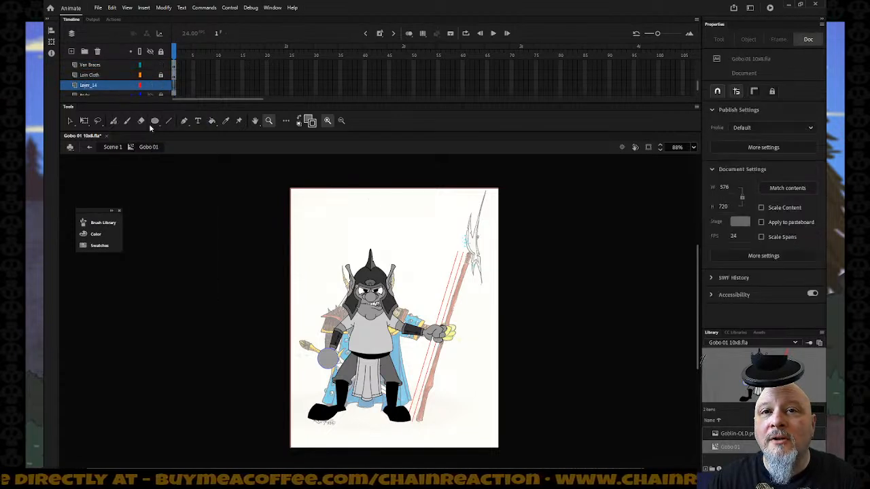
double_click(101, 85)
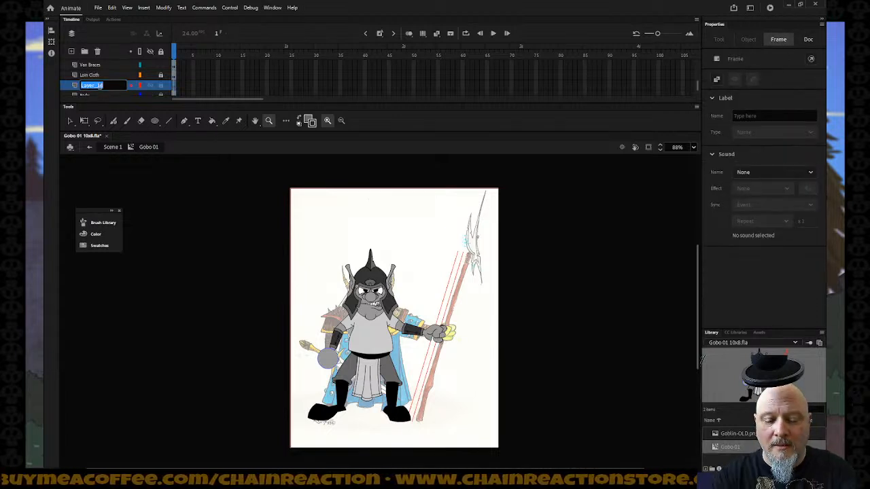
text(Sheild)
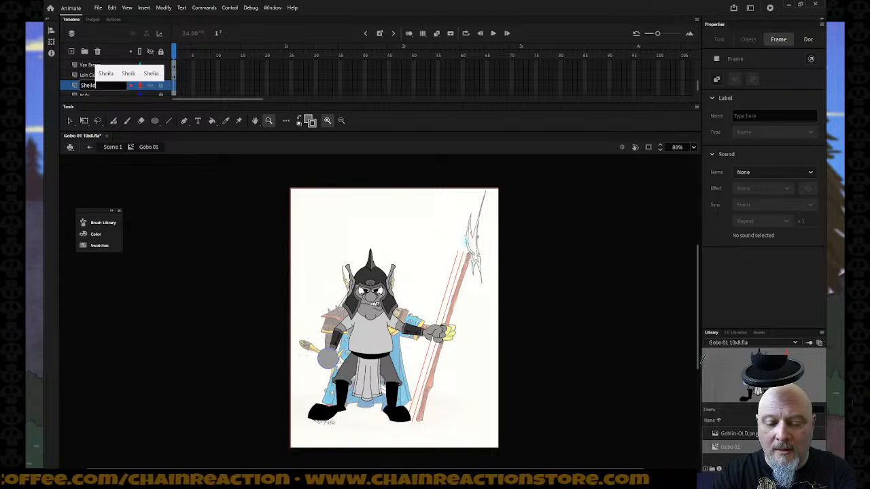
key(Return)
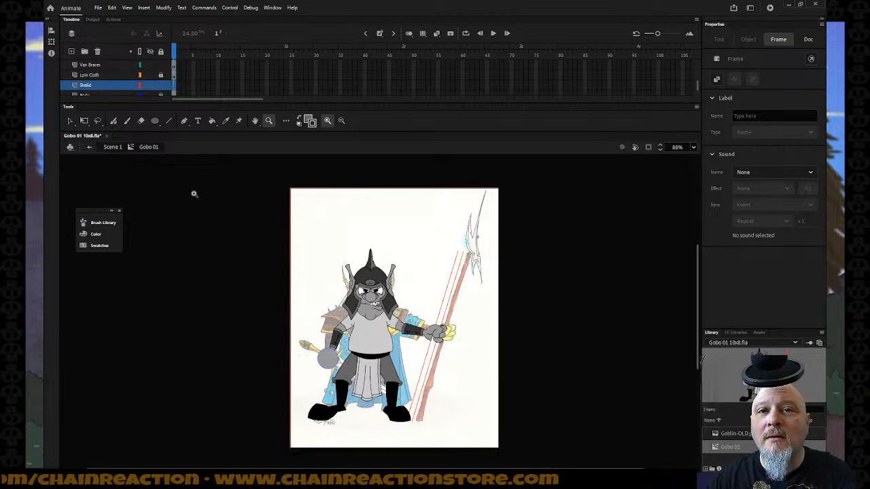
- Hide the character's artwork layers while keeping the Sheild layer visible, exposing the reference drawing's chest and head
scroll(193, 196, down, 3)
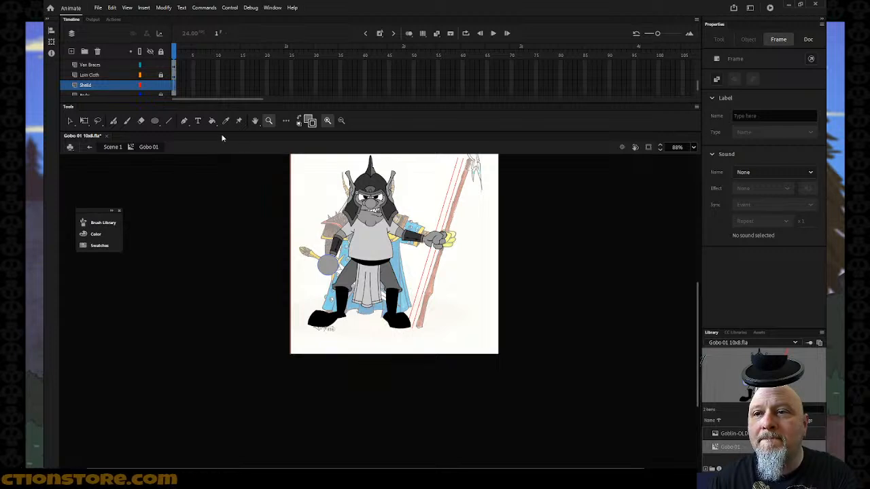
click(151, 51)
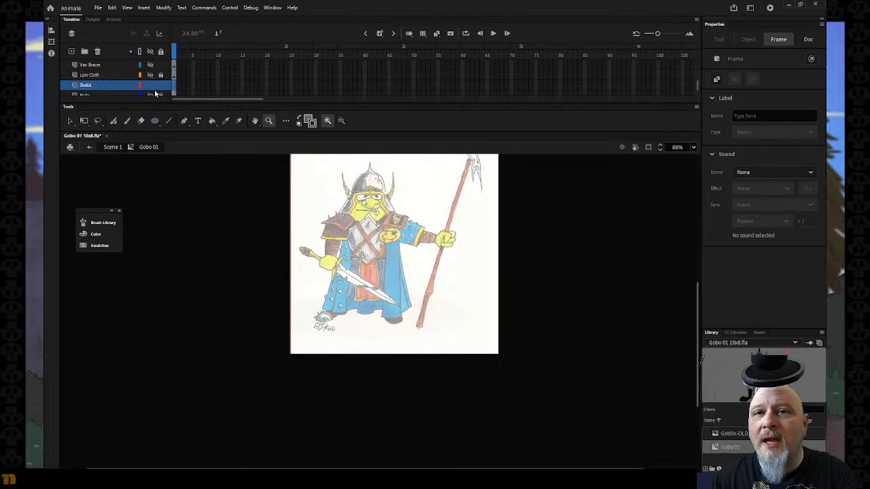
drag(311, 205, 436, 302)
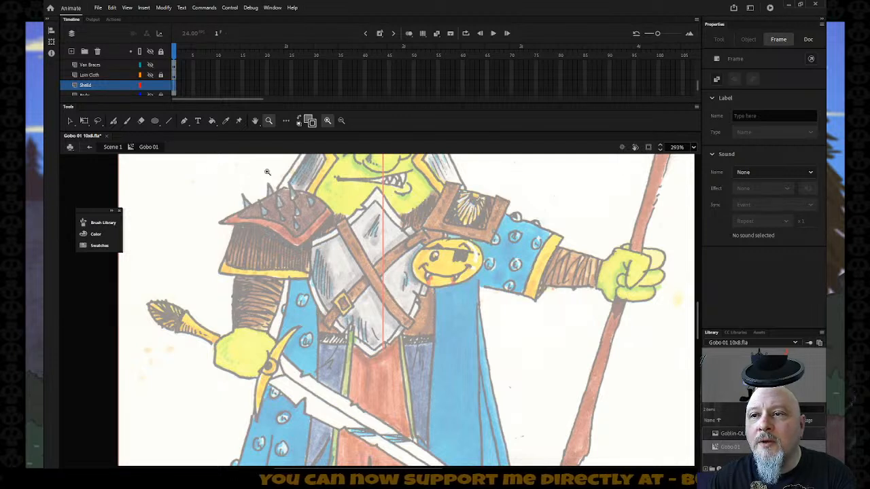
scroll(278, 176, up, 3)
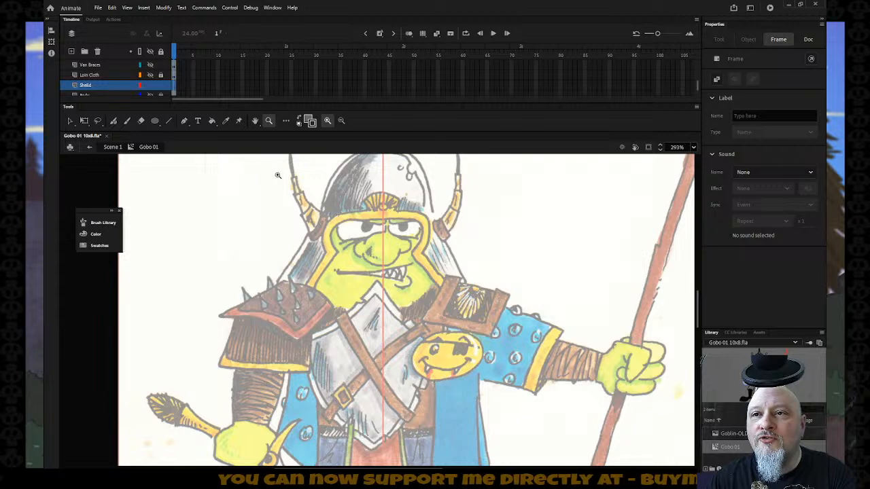
- Set the stroke color to blue and draw a vertical centerline from the helmet emblem down past the breastplate
click(311, 124)
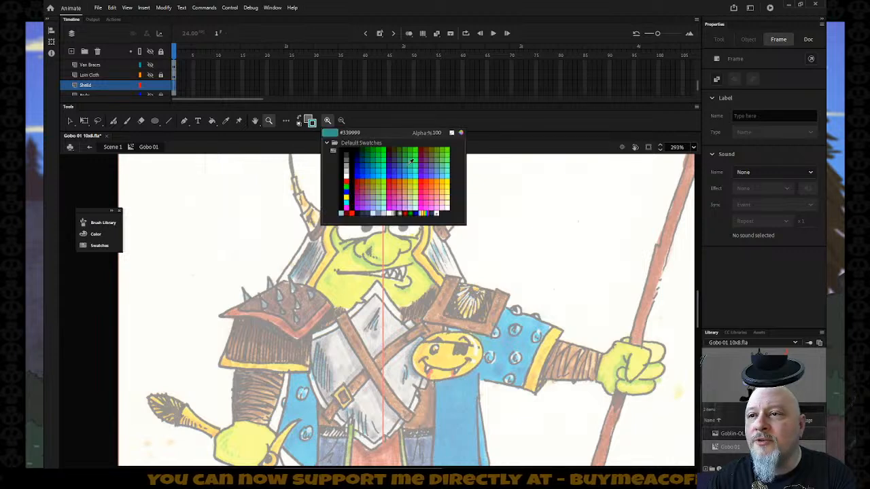
click(369, 172)
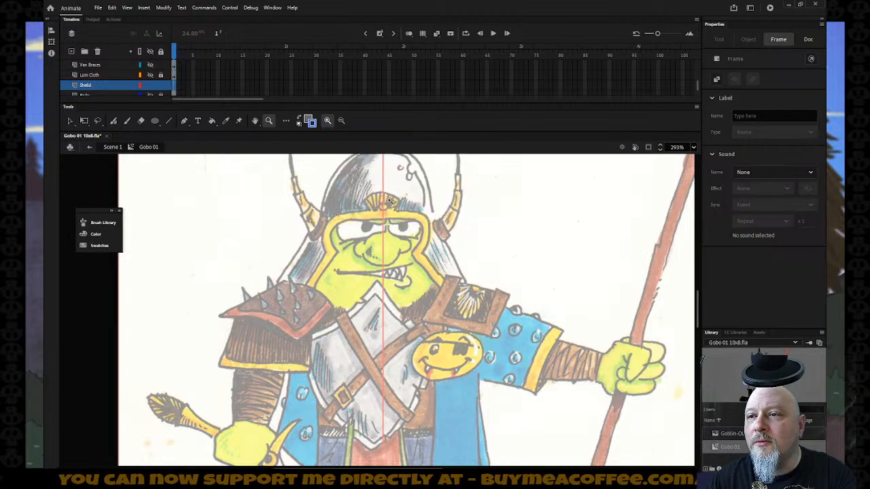
click(169, 121)
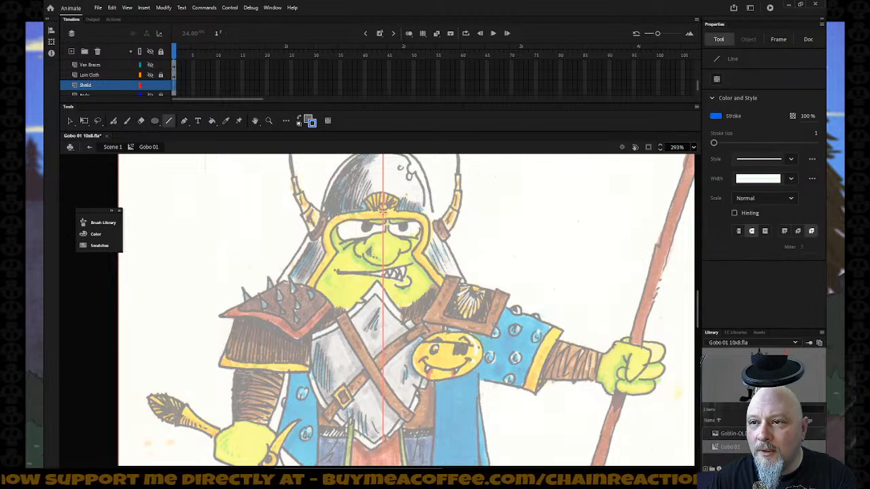
drag(382, 212, 384, 435)
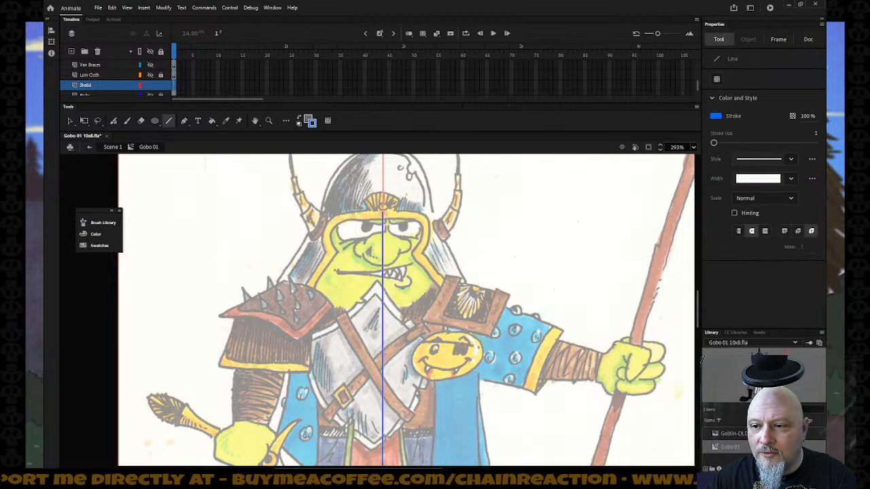
scroll(406, 402, down, 3)
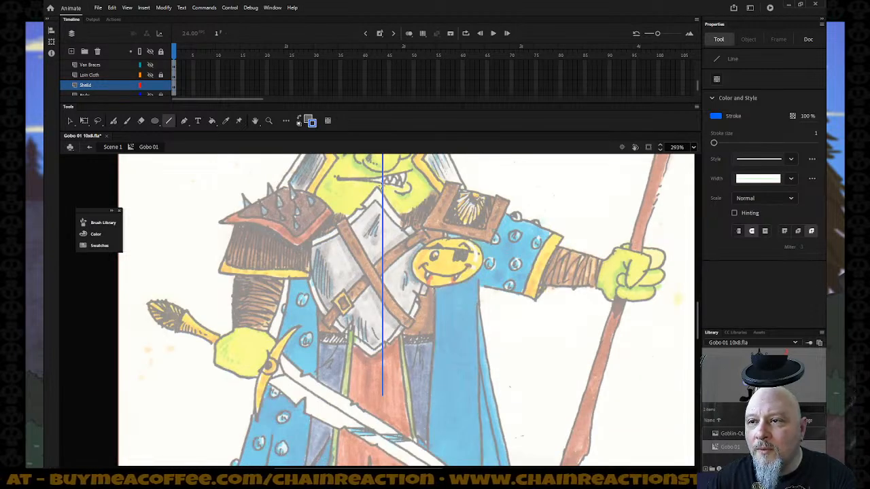
- Outline one half of the shield with two lines meeting the centerline, bending them into curves and adjusting the outer corner
mouse_move(381, 187)
mouse_down()
mouse_move(341, 234)
mouse_move(302, 247)
mouse_up()
drag(302, 247, 382, 367)
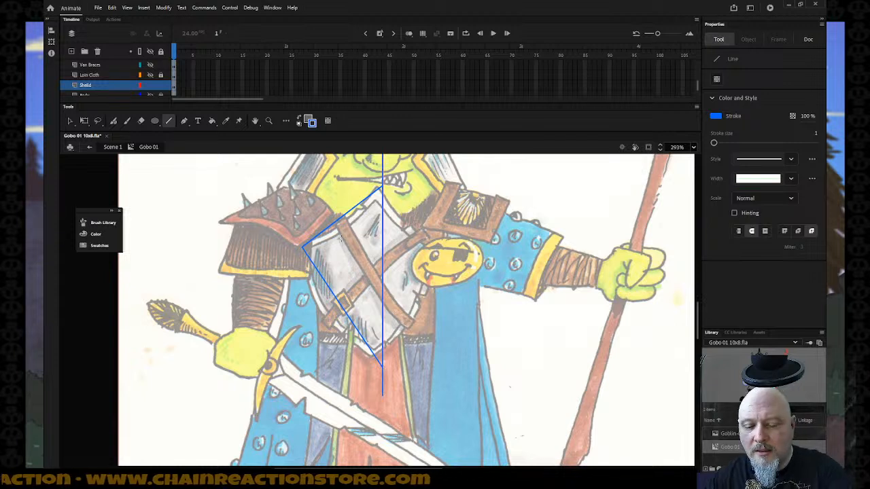
key(v)
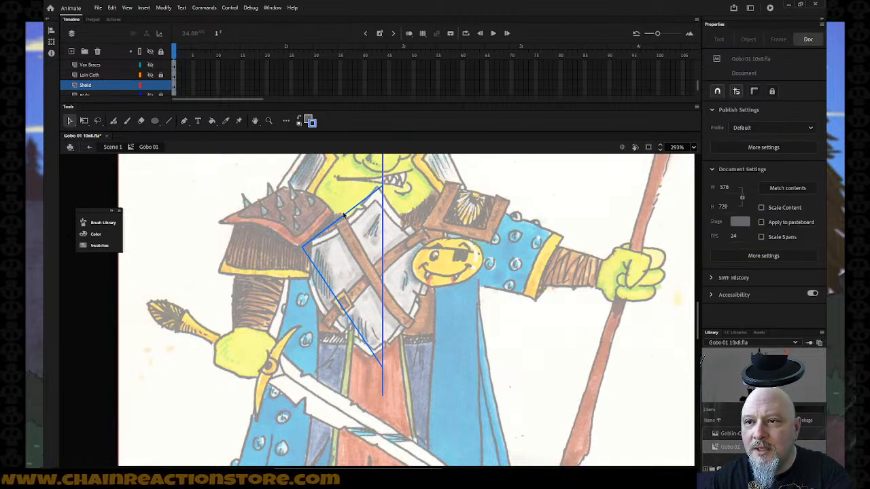
drag(344, 217, 345, 222)
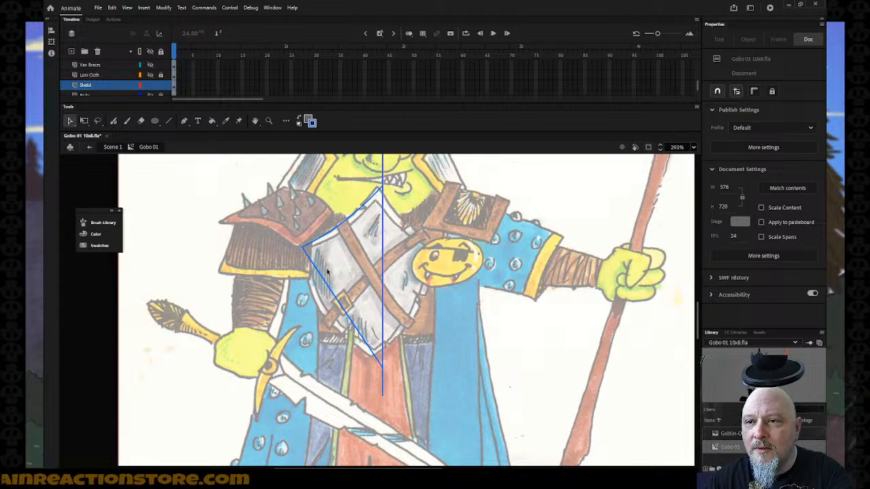
drag(329, 290, 306, 314)
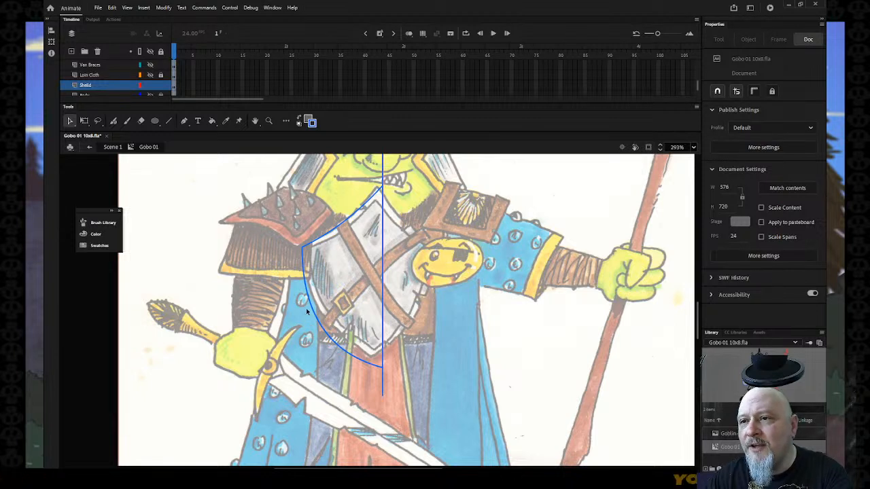
drag(303, 252, 305, 246)
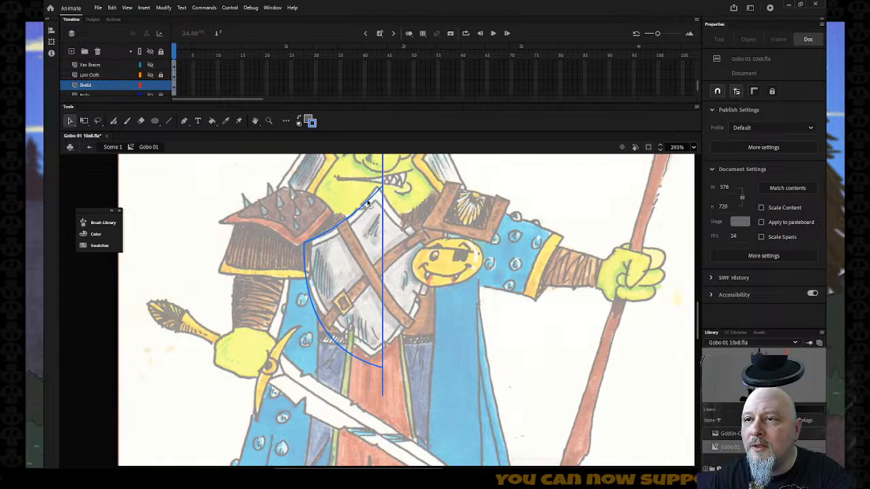
- Add inner trim lines inside the half shield's upper and lower edges, curving the upper one parallel to the outline
key(n)
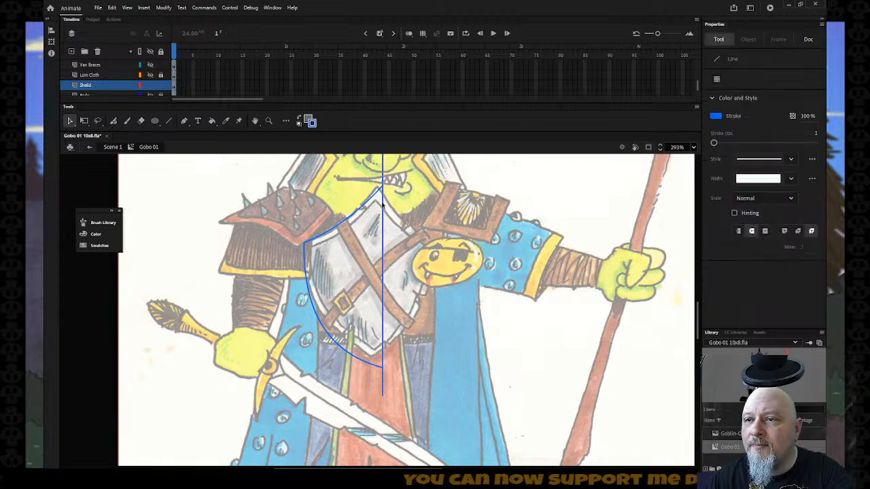
drag(379, 193, 305, 247)
key(v)
drag(345, 228, 346, 234)
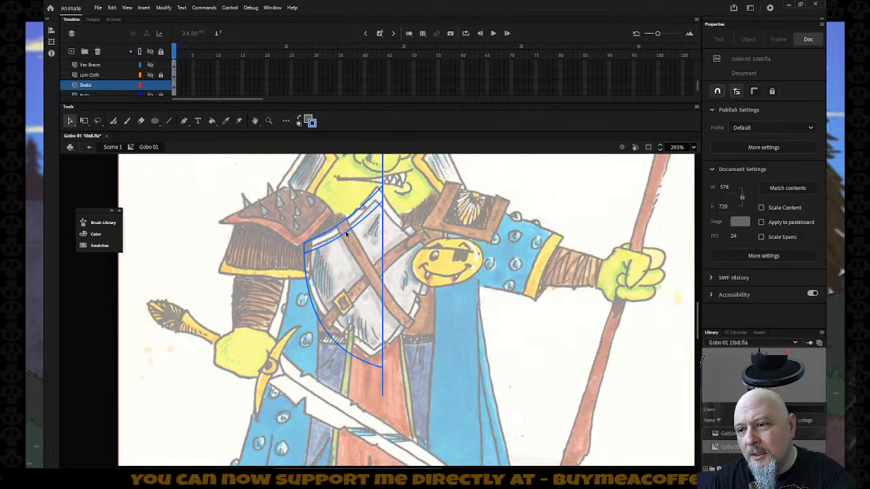
key(n)
drag(327, 335, 371, 364)
key(v)
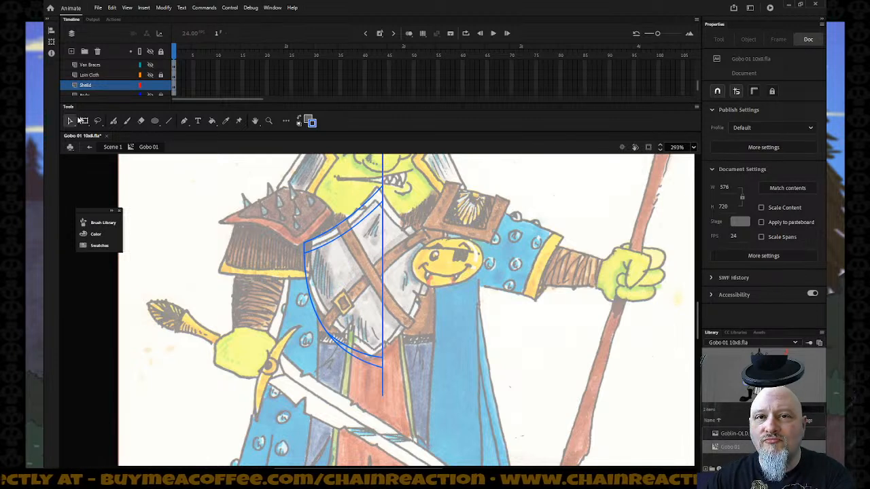
- Delete the excess centerline segments extending above and below the half shield
click(99, 87)
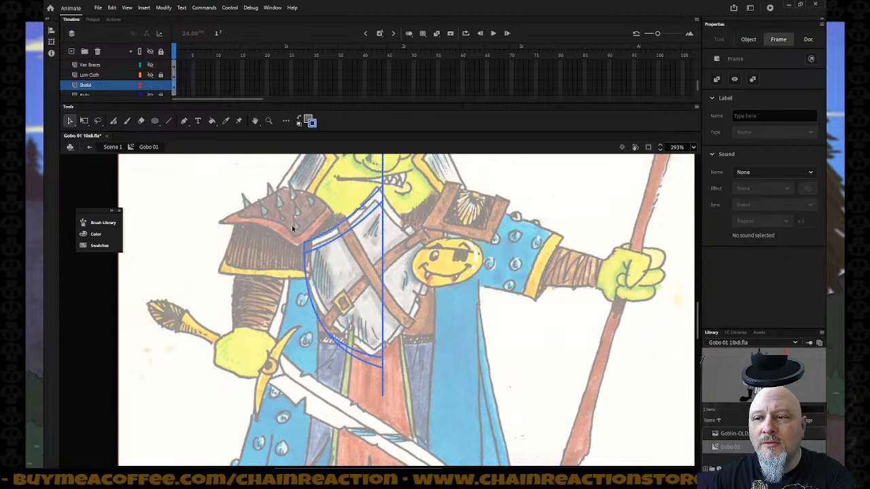
click(181, 191)
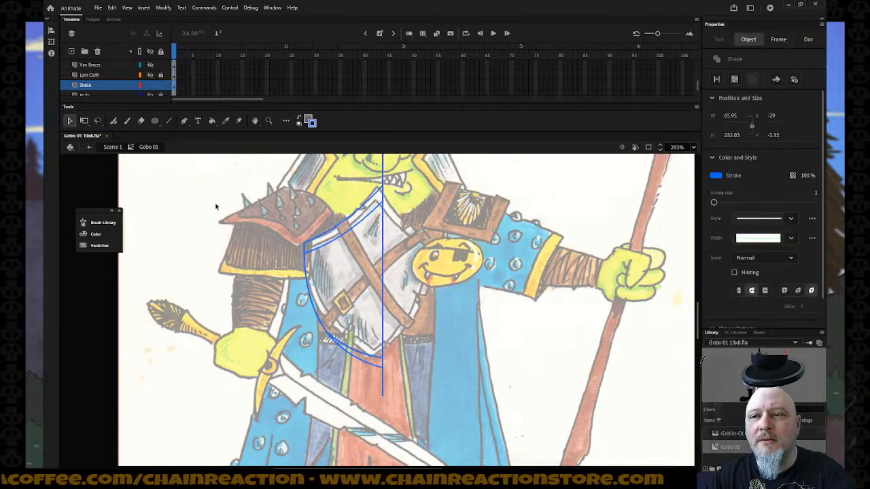
click(384, 182)
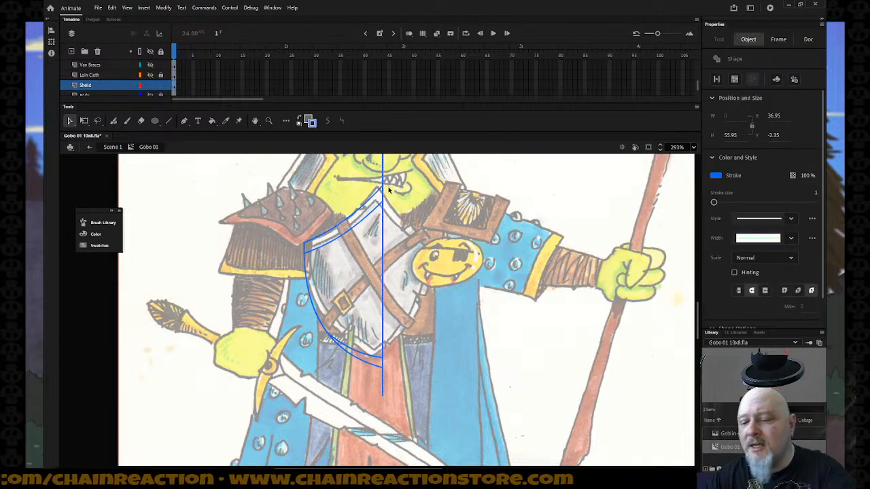
key(Delete)
click(382, 372)
key(Delete)
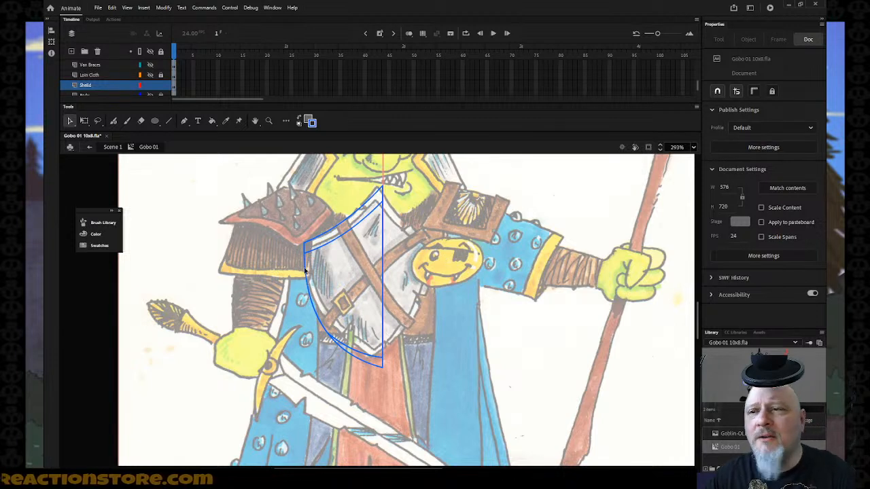
- Duplicate the half shield, flip the copy horizontally, and join it to the original along the centerline
click(382, 245)
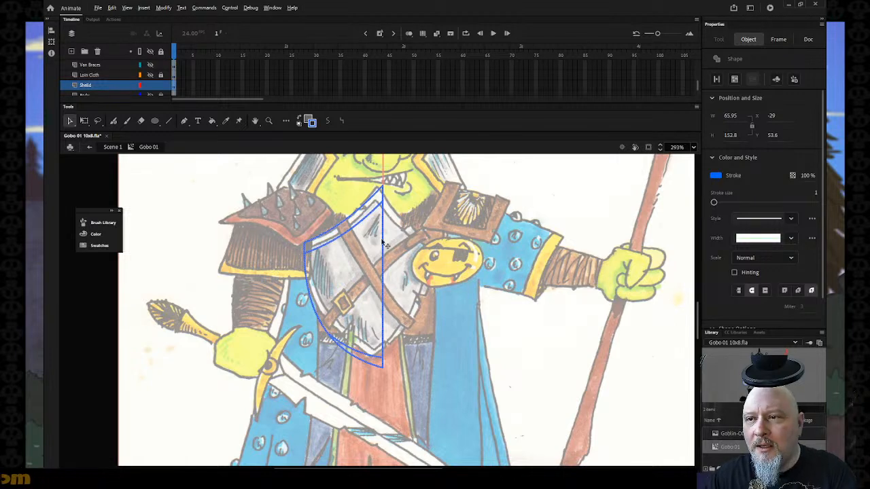
drag(379, 241, 535, 242)
click(204, 7)
click(163, 8)
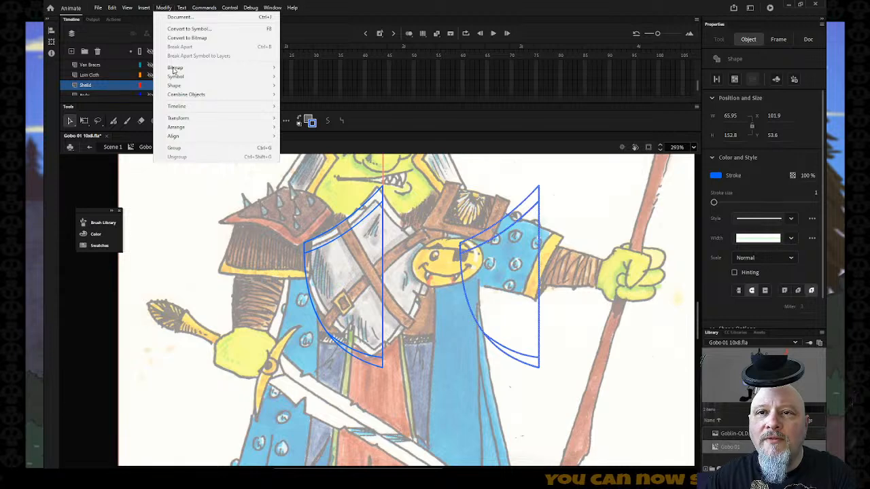
mouse_move(183, 119)
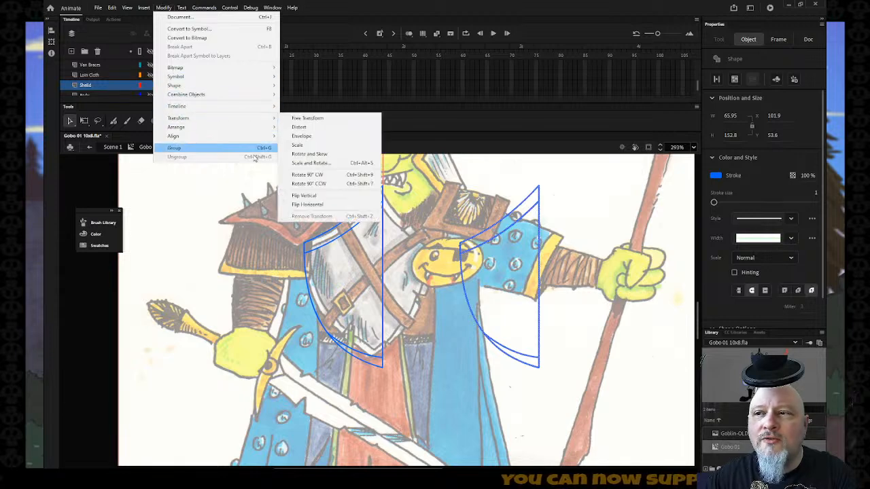
click(307, 205)
drag(461, 371, 384, 373)
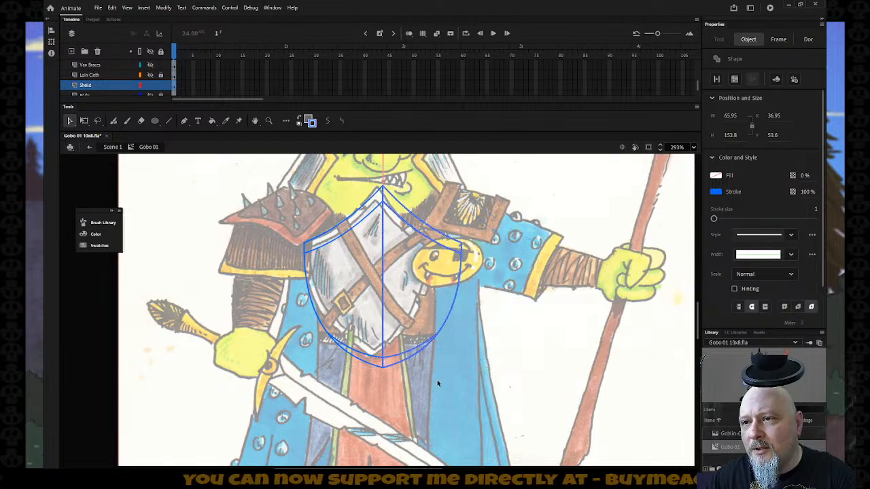
- Show all the character's layers again and narrow the shield symmetrically to fit the torso
click(151, 52)
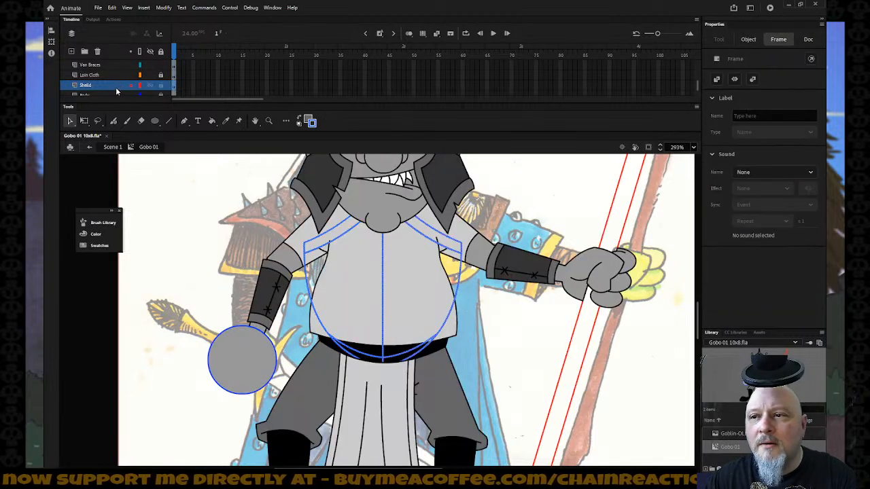
click(428, 243)
click(84, 121)
drag(461, 276, 445, 278)
- Move the Sheild layer above the Loin Cloth layer and lengthen the shield to about 157.6 px high
drag(119, 91, 119, 74)
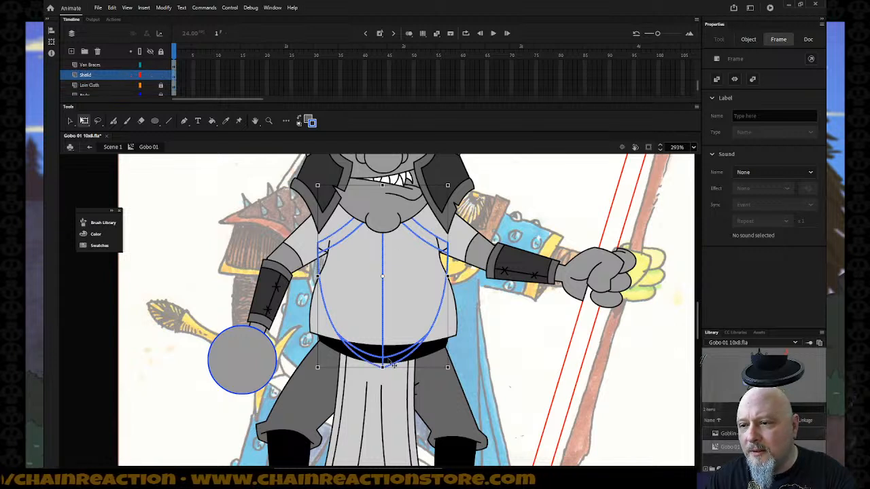
drag(383, 367, 382, 373)
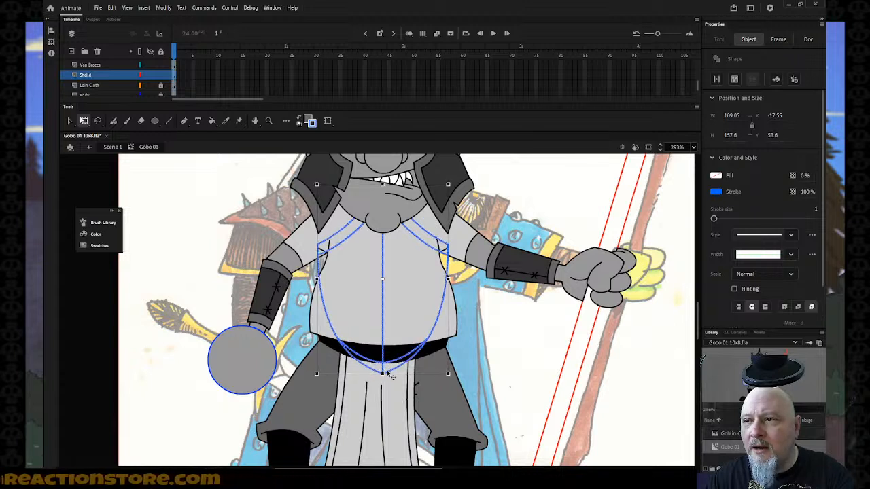
click(493, 340)
key(z)
alt+click(489, 335)
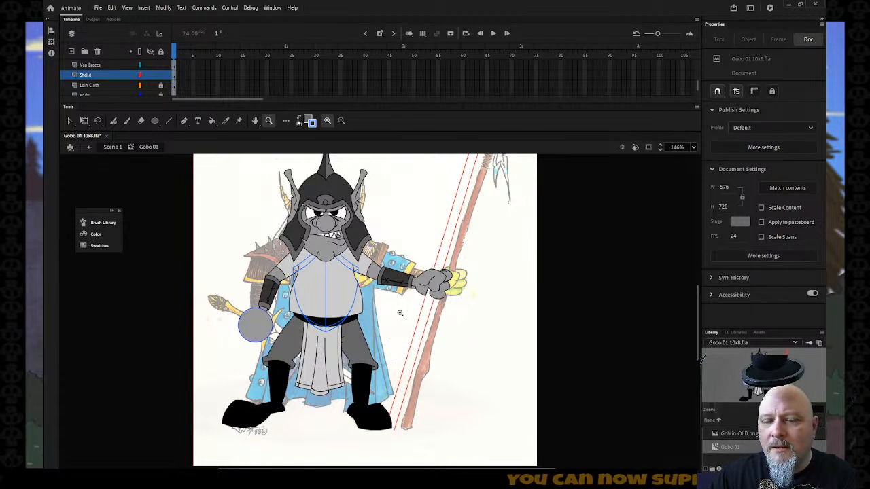
- Toggle object snapping in the document settings and widen the whole shield symmetrically to about 119.55 px
click(121, 77)
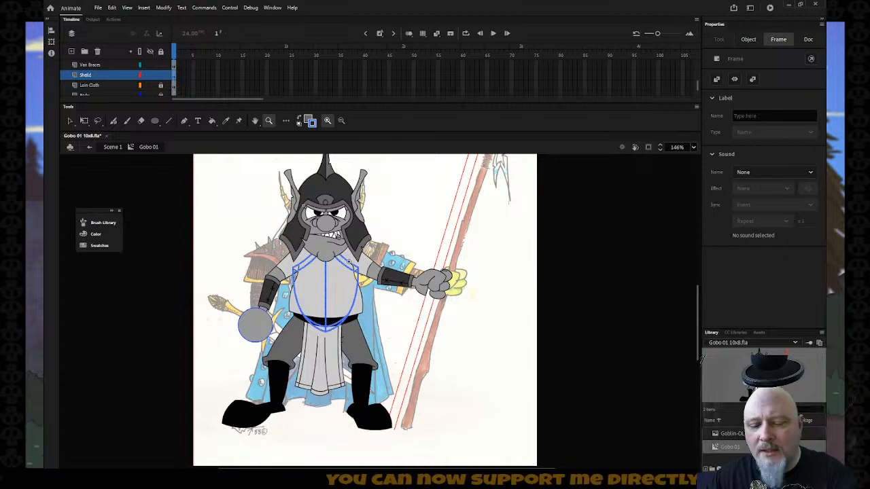
key(q)
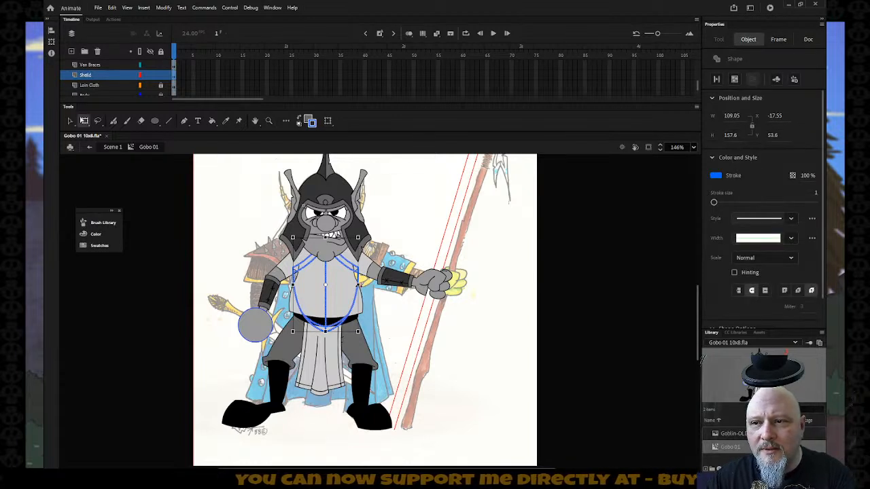
drag(358, 285, 359, 285)
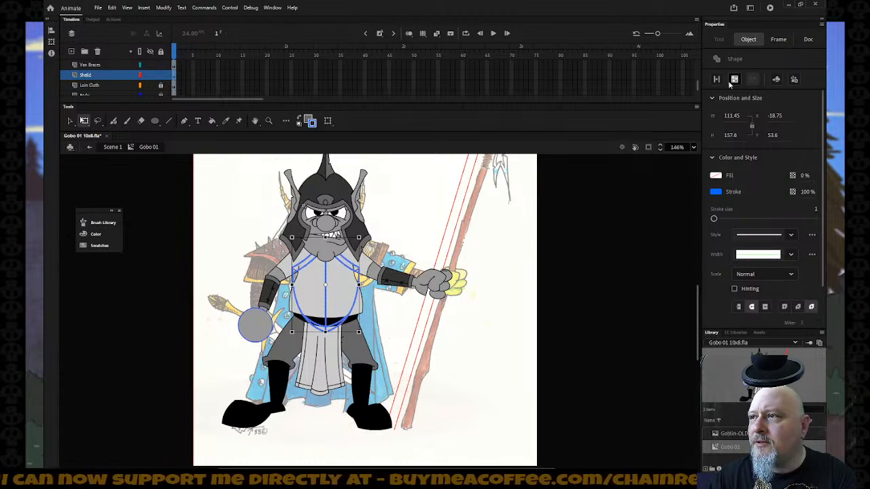
click(799, 42)
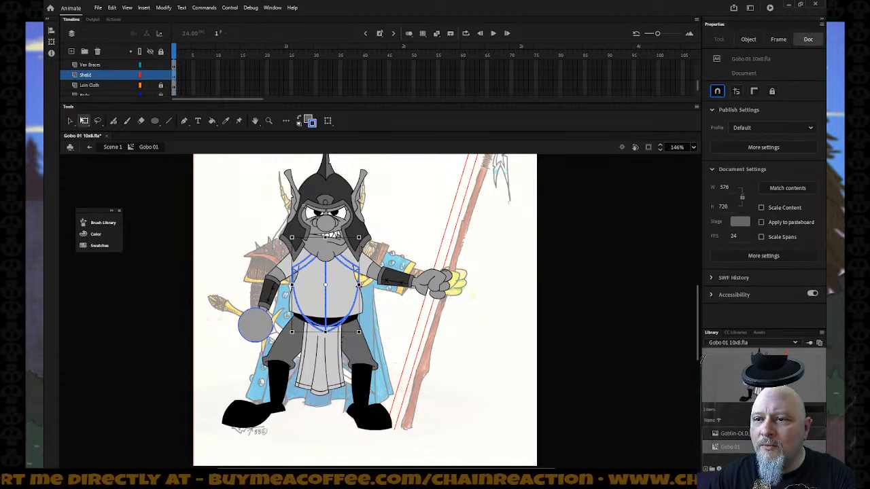
click(361, 286)
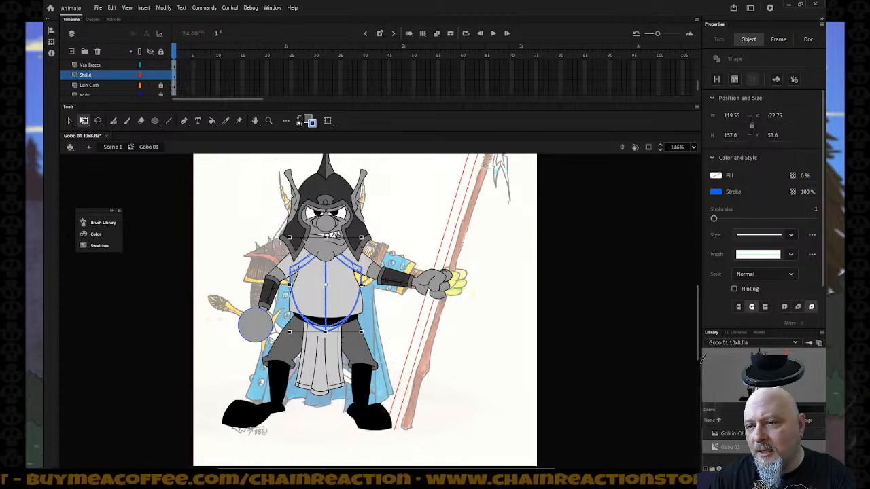
- Nudge the shield down 14 px to Y 67.6 and shorten it to about 156.2 px high
key(Down)
key(Down)
key(Down)
key(Down)
key(Down)
key(Down)
key(Down)
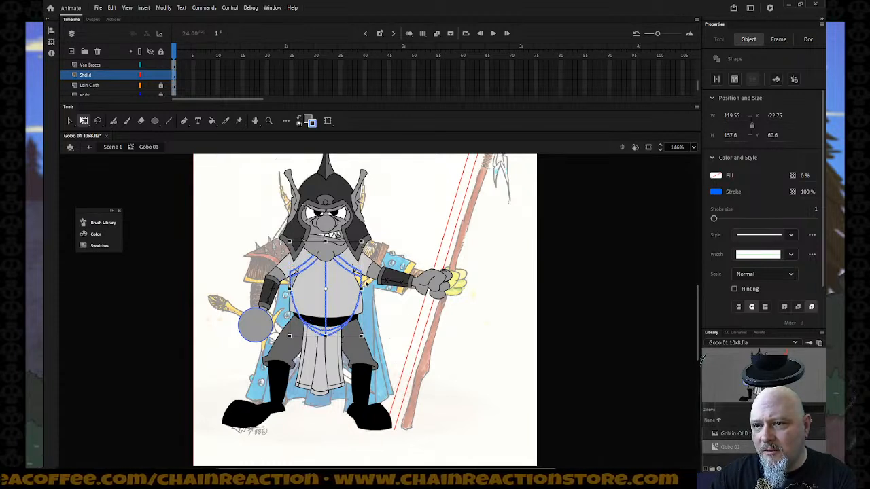
key(Down)
key(Down)
key(Down)
key(Down)
key(Down)
key(Down)
key(Down)
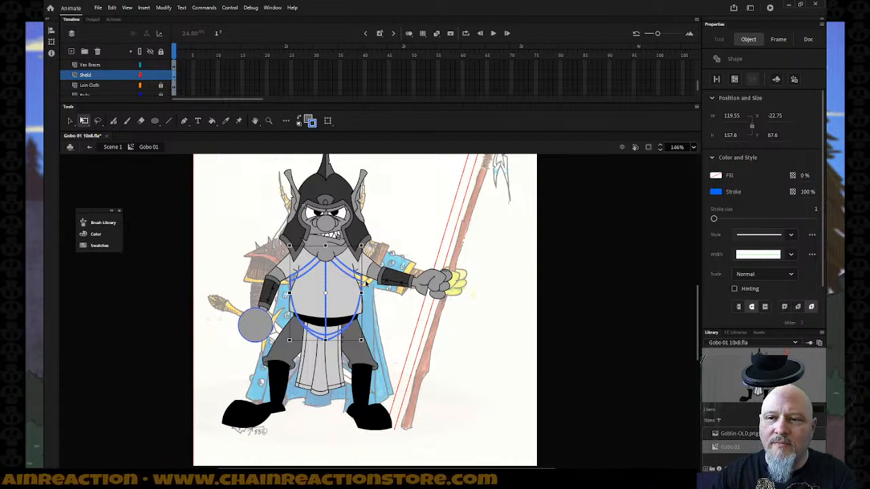
drag(325, 340, 324, 339)
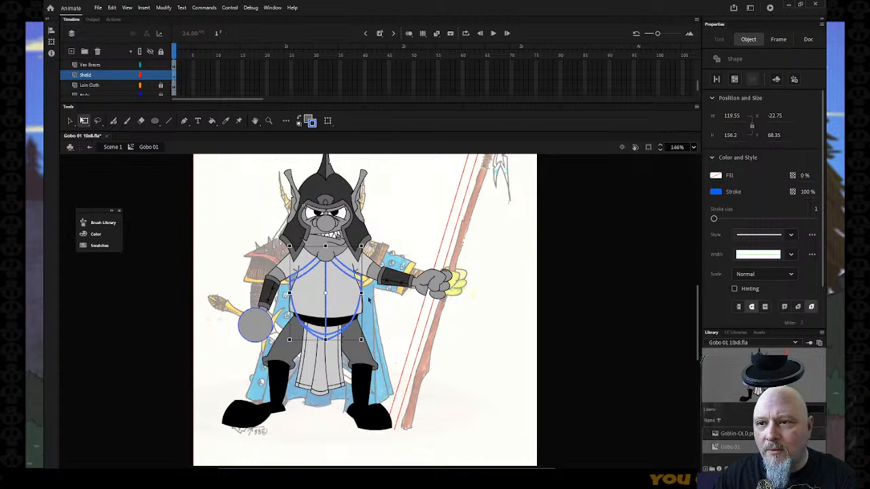
key(Left)
key(Left)
key(Left)
key(ctrl+z)
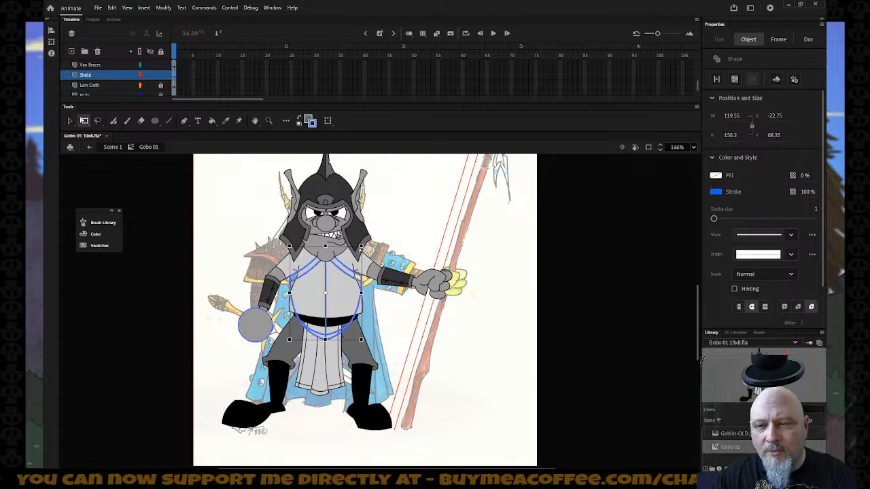
- Narrow the shield symmetrically to about 113.2 px wide
drag(362, 248, 360, 249)
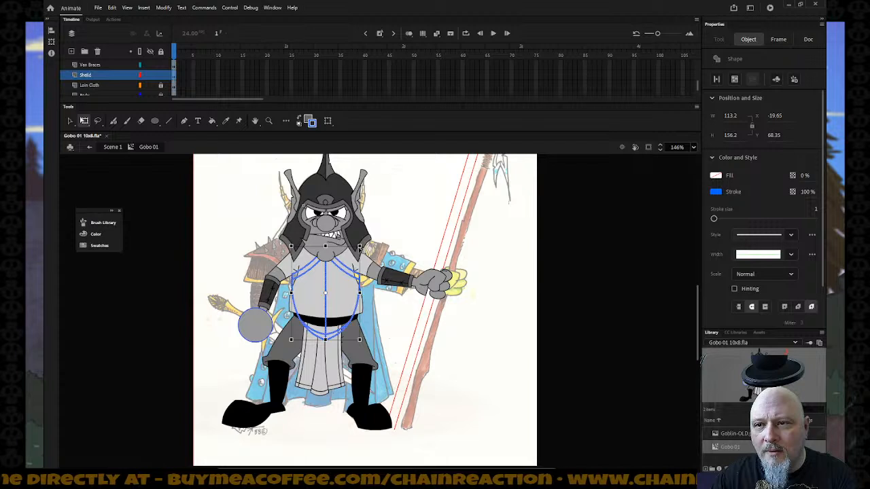
- Fill the shield's left half with the helmet's dark gray and its right half with medium gray #666666
click(474, 333)
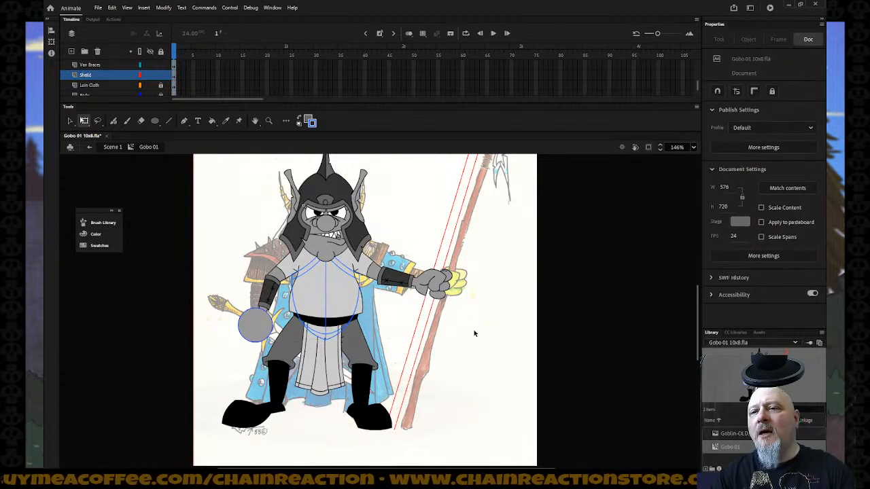
key(i)
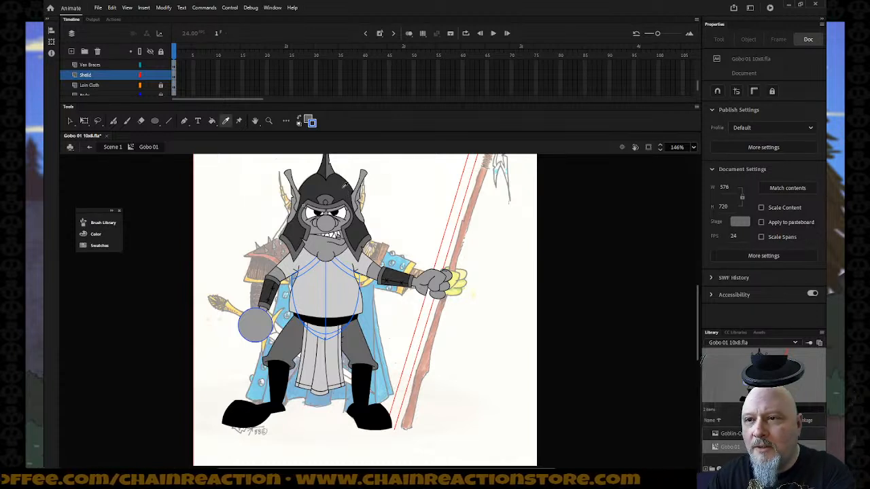
click(345, 185)
click(322, 283)
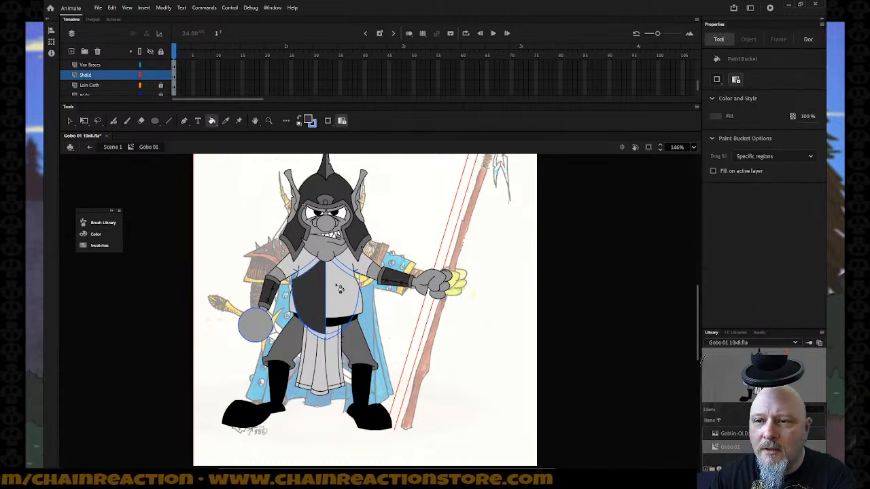
click(350, 290)
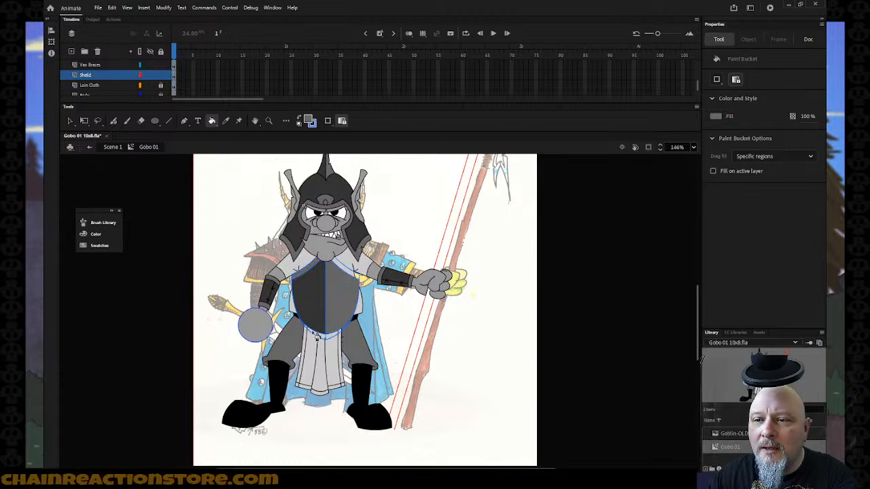
- Fill the shield's rim with light gray and change all the shield's outlines to black
click(309, 120)
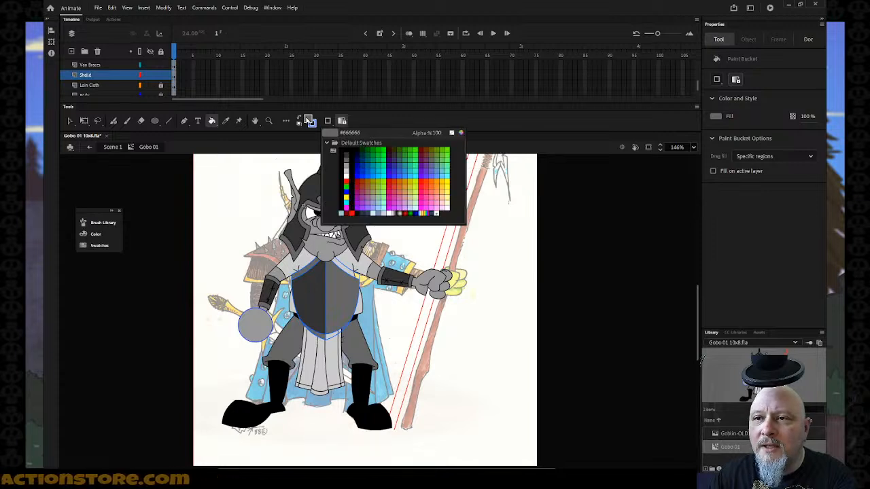
click(346, 168)
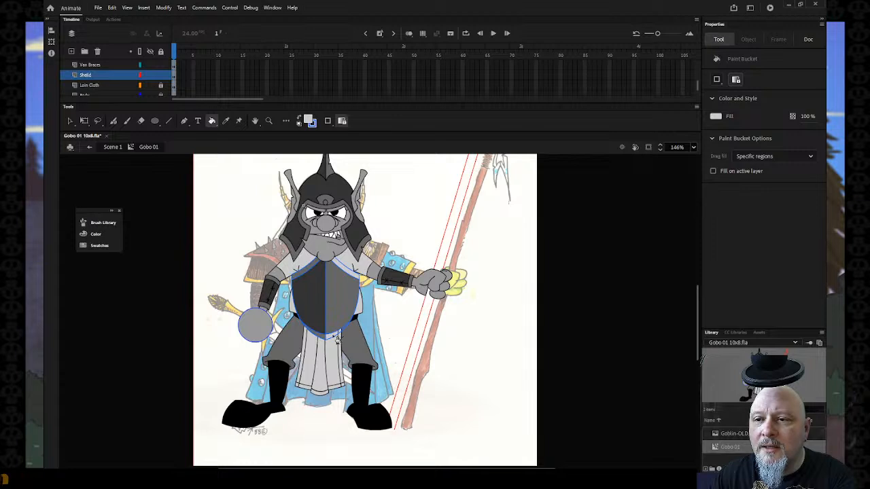
click(116, 76)
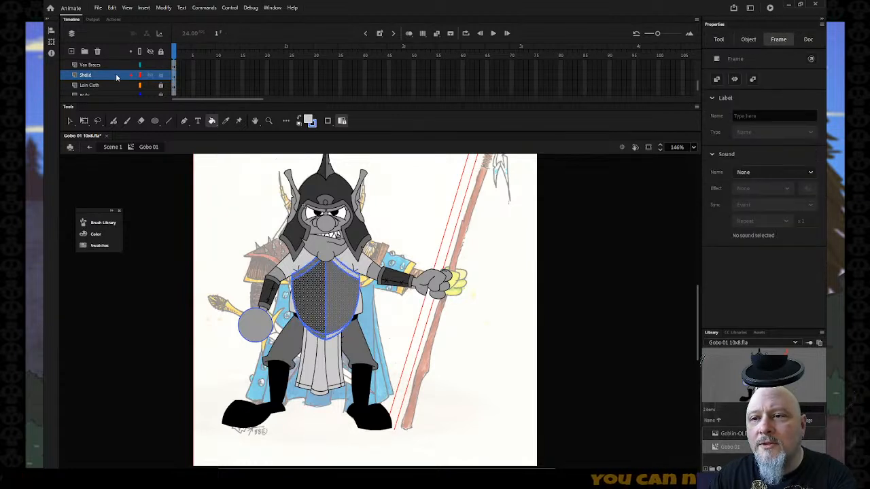
click(310, 120)
click(342, 143)
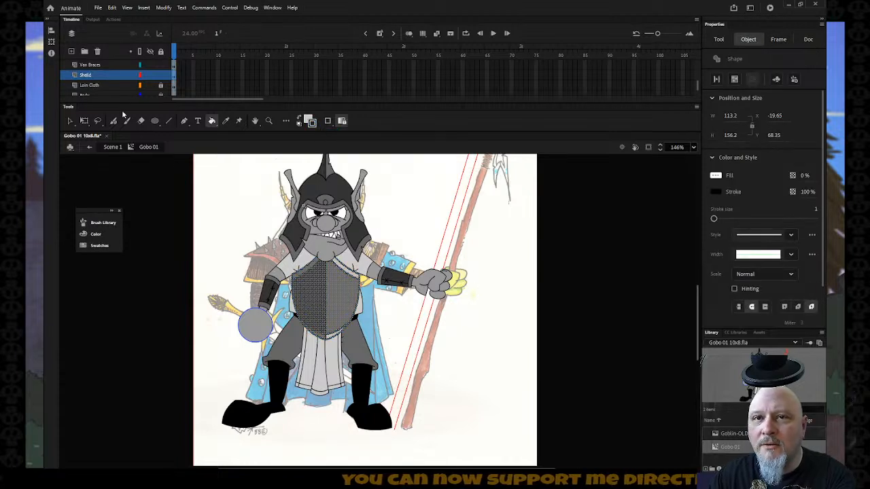
key(Escape)
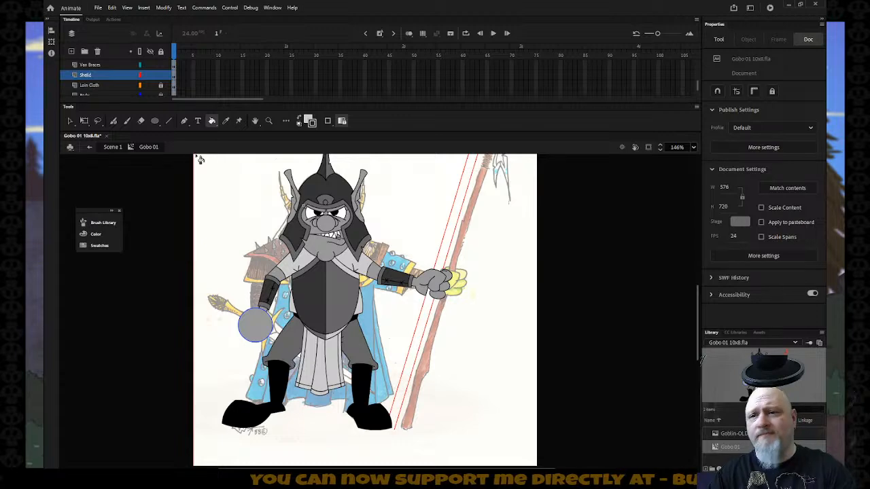
- Widen the whole shield symmetrically to about 122.95 px
key(z)
key(ctrl+minus)
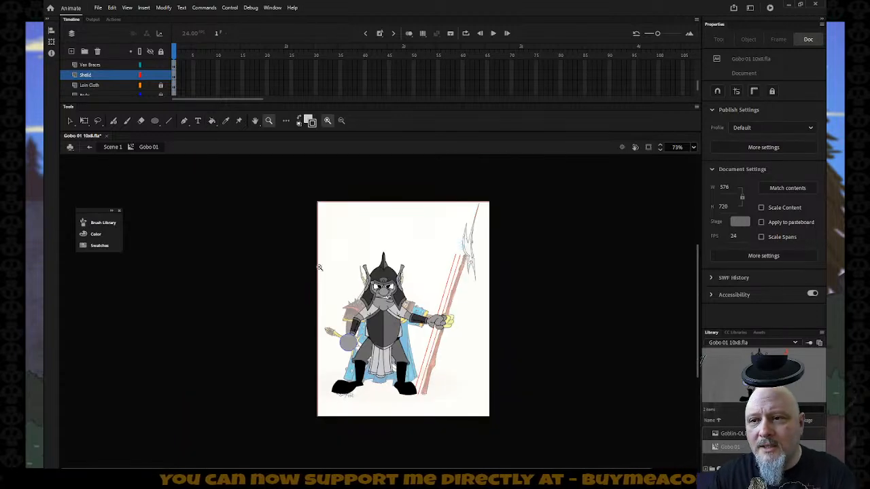
drag(288, 231, 495, 435)
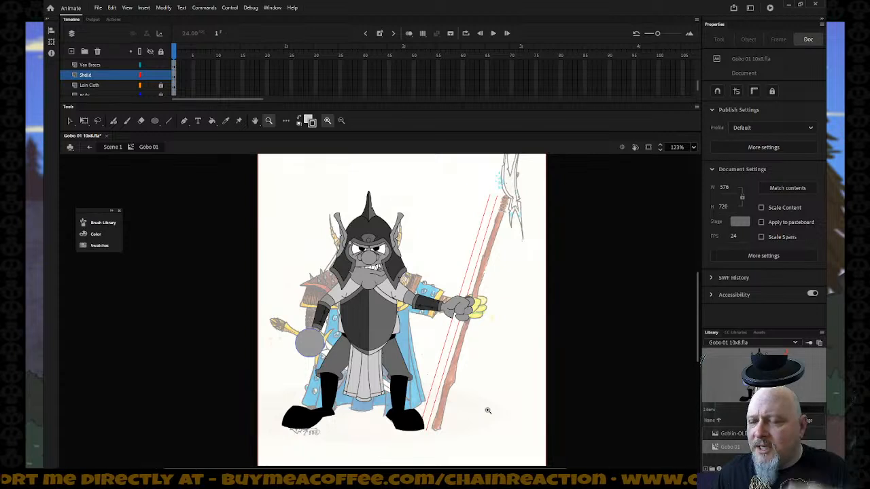
click(102, 77)
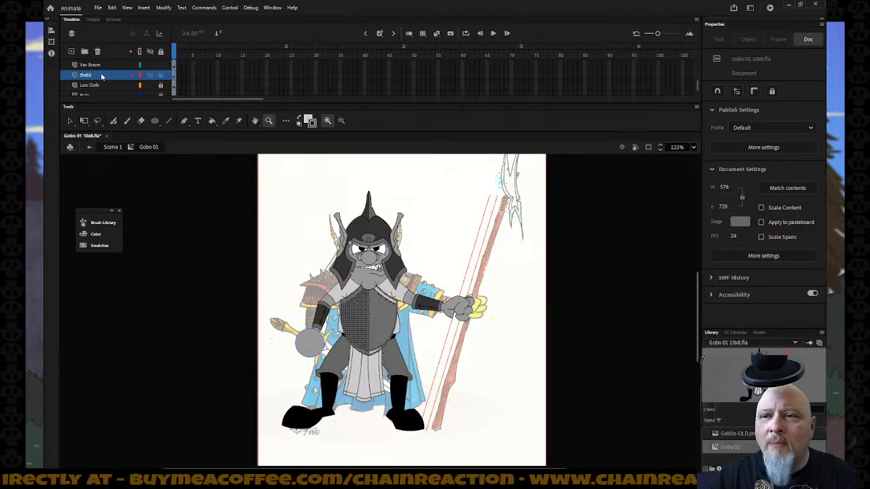
key(q)
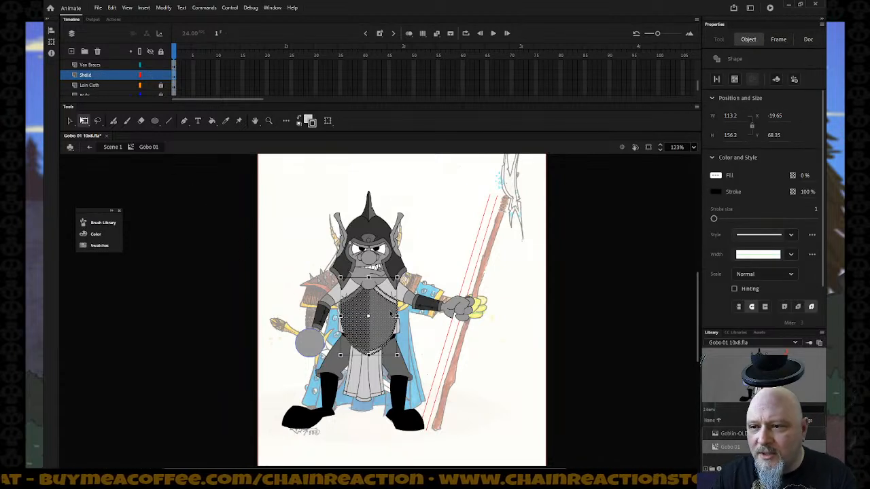
drag(396, 316, 398, 316)
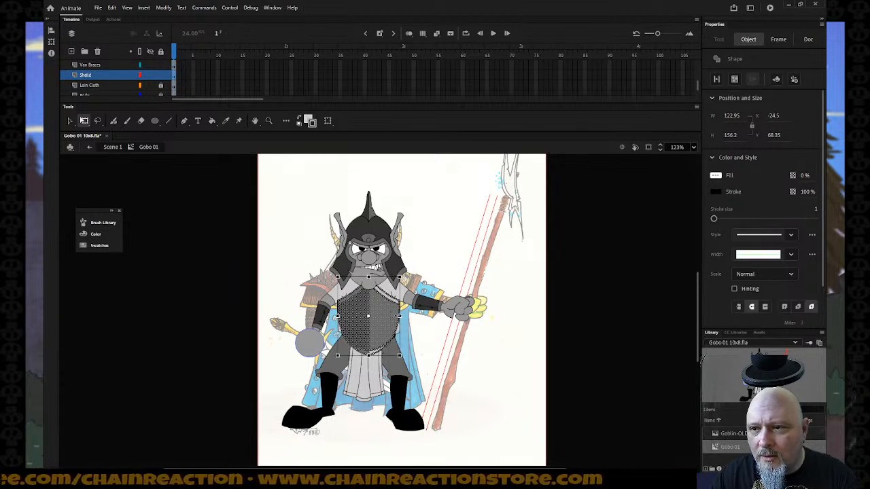
- Nudge the shield straight down to Y 73.95, undoing the freehand move
drag(378, 323, 382, 326)
key(ctrl+z)
key(Down)
key(Down)
key(Down)
key(Down)
key(Down)
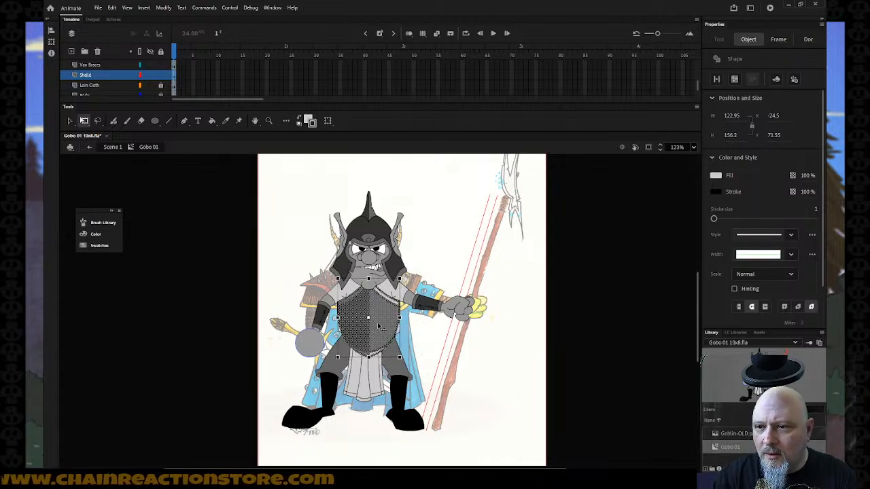
key(Down)
key(Up)
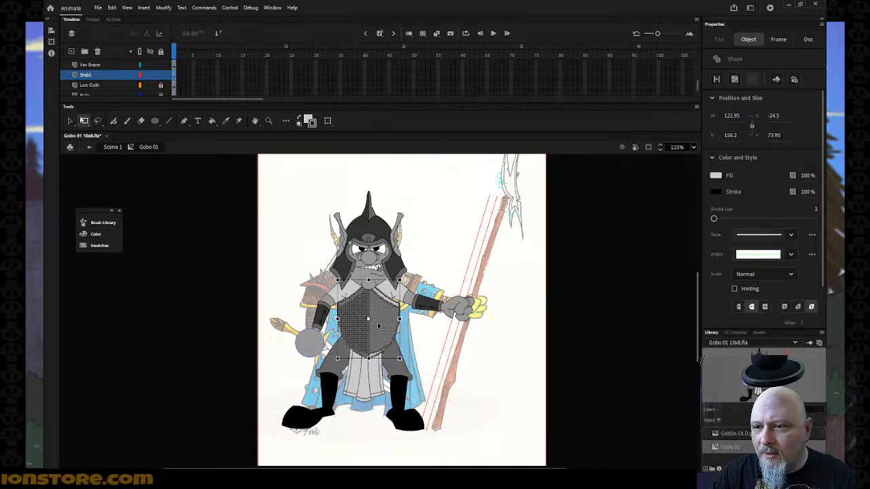
- Deselect the shield and save the document
click(478, 360)
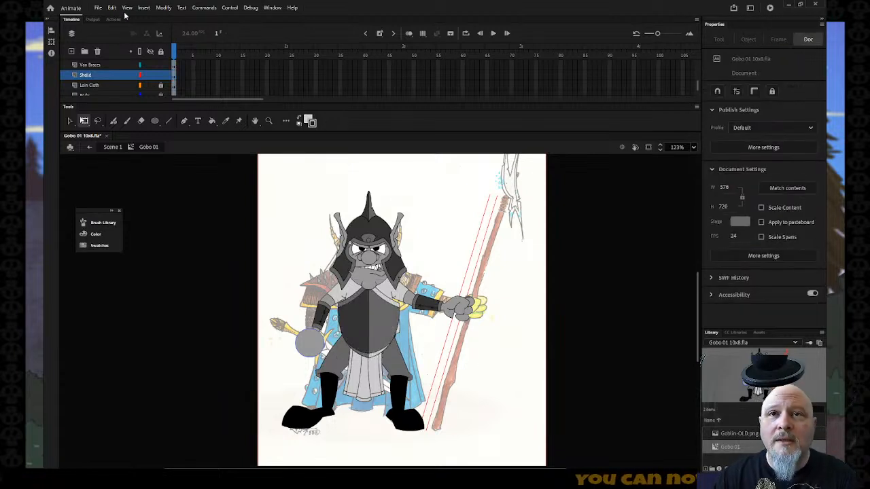
click(98, 7)
click(117, 81)
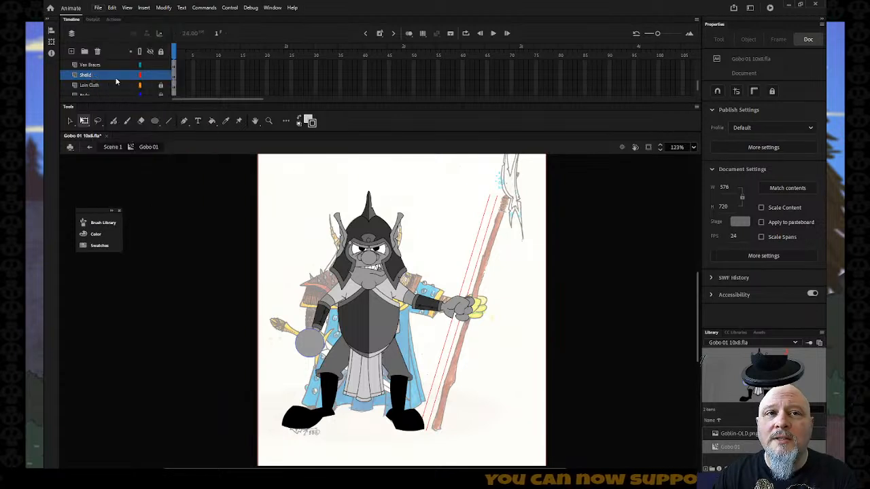